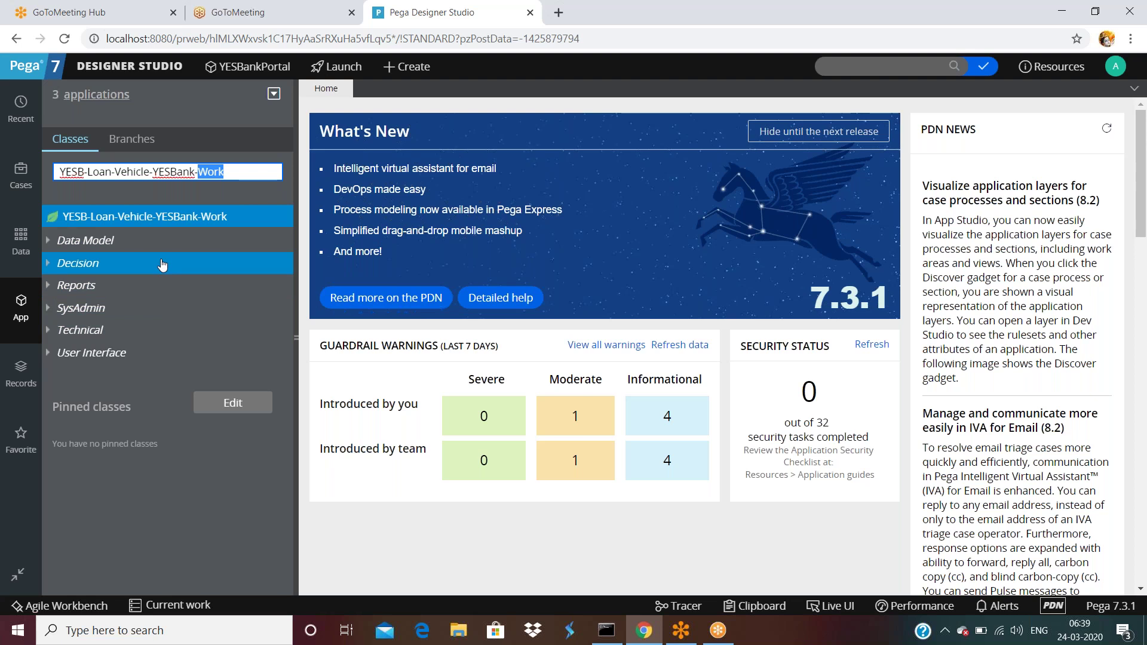
- Switch the left explorer to Records, listing categories such as Security and Process
{"action": "left_click", "coordinate": [388, 68]}
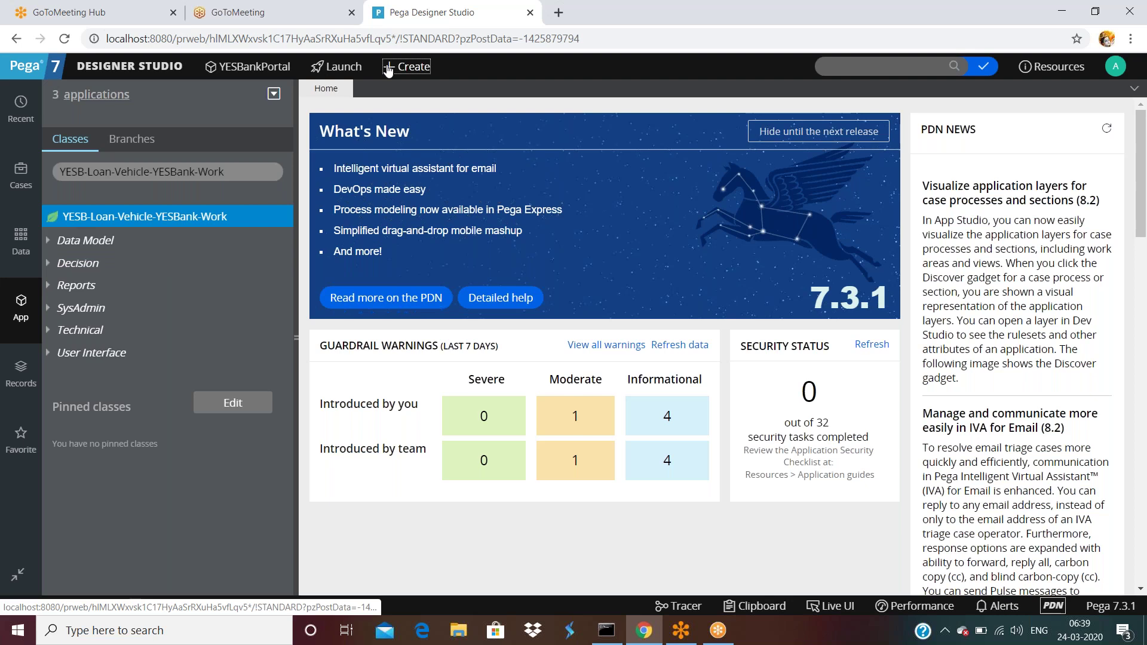
{"action": "left_click", "coordinate": [388, 68]}
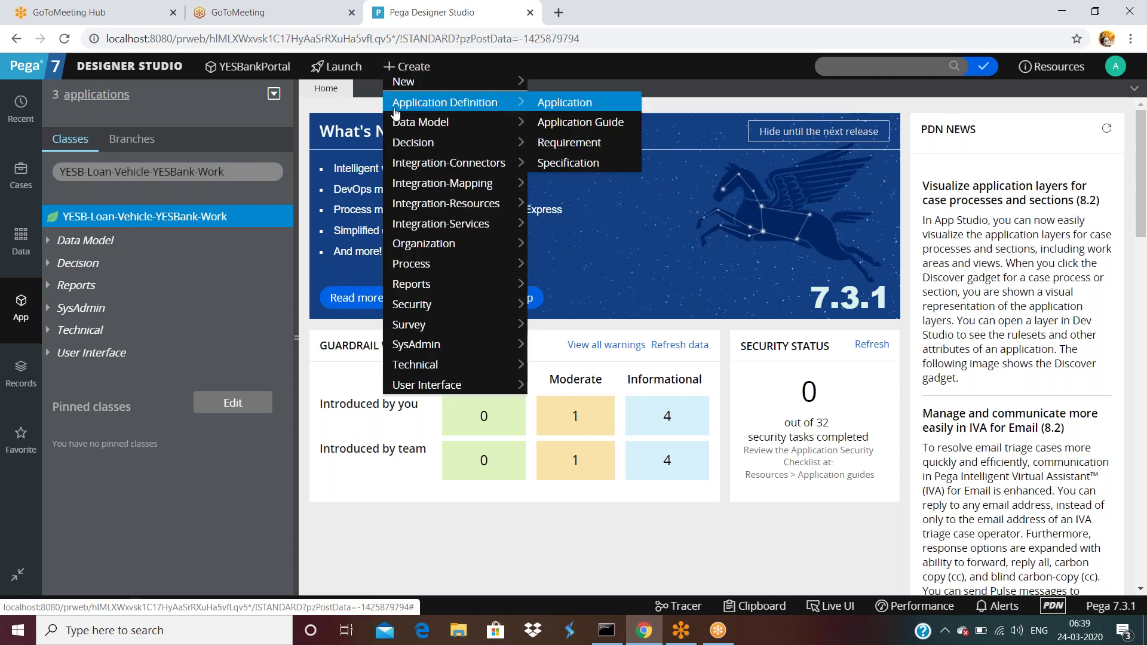
{"action": "mouse_move", "coordinate": [417, 352]}
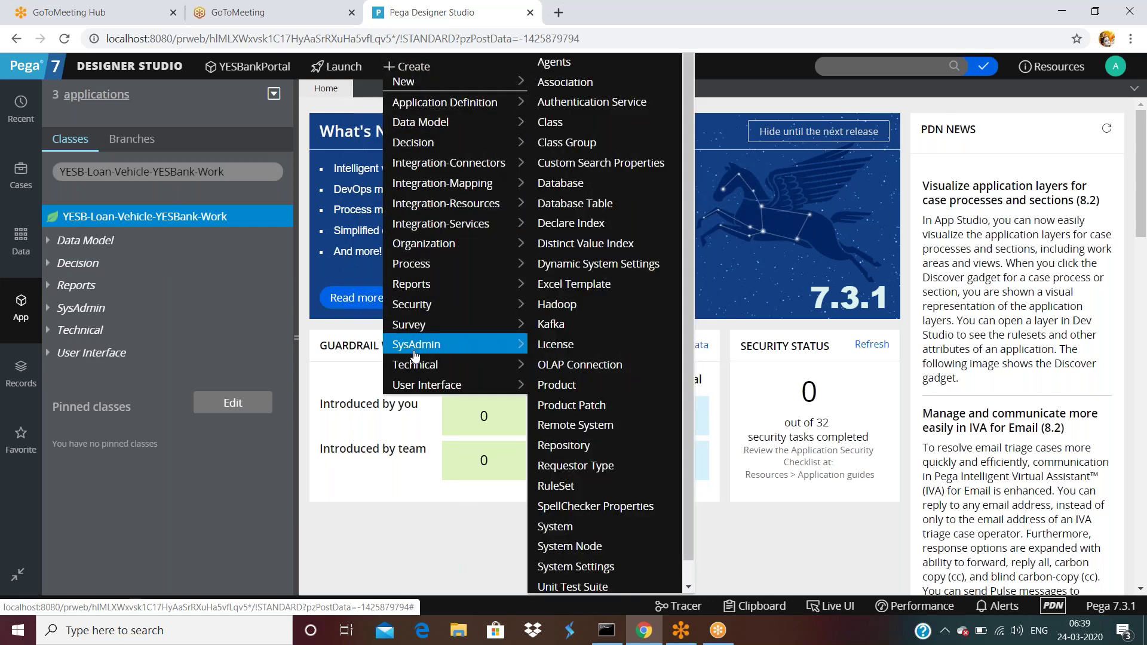
{"action": "left_click", "coordinate": [21, 374]}
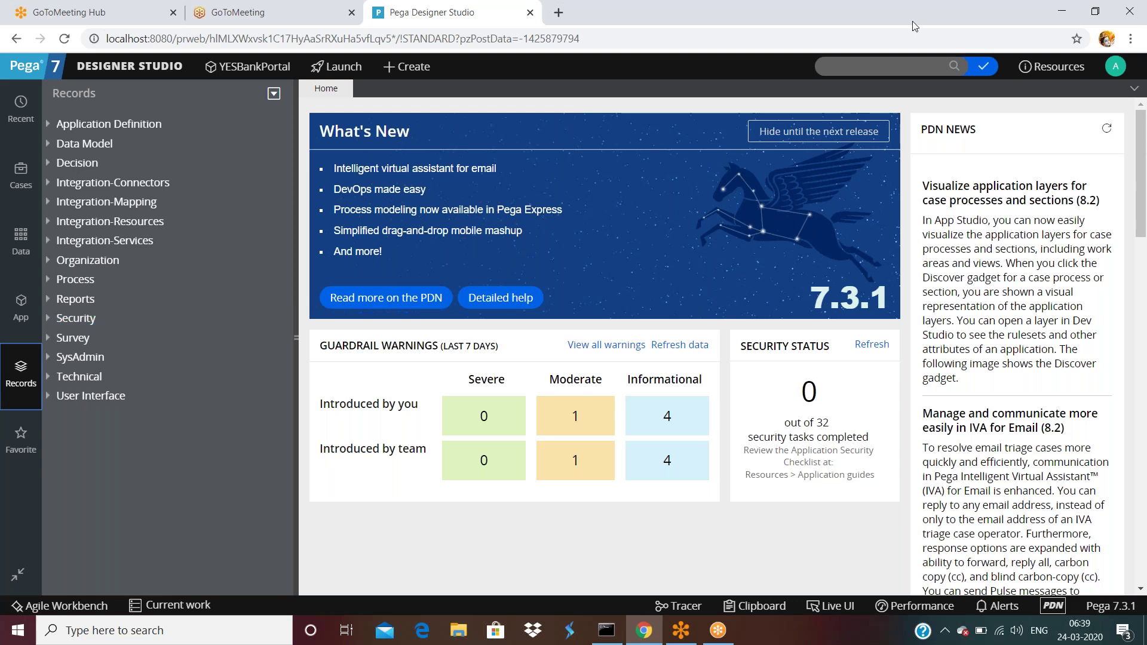
- Switch back to the App explorer showing the YESB-Loan-Vehicle-YESBank-Work class
{"action": "left_click", "coordinate": [21, 306]}
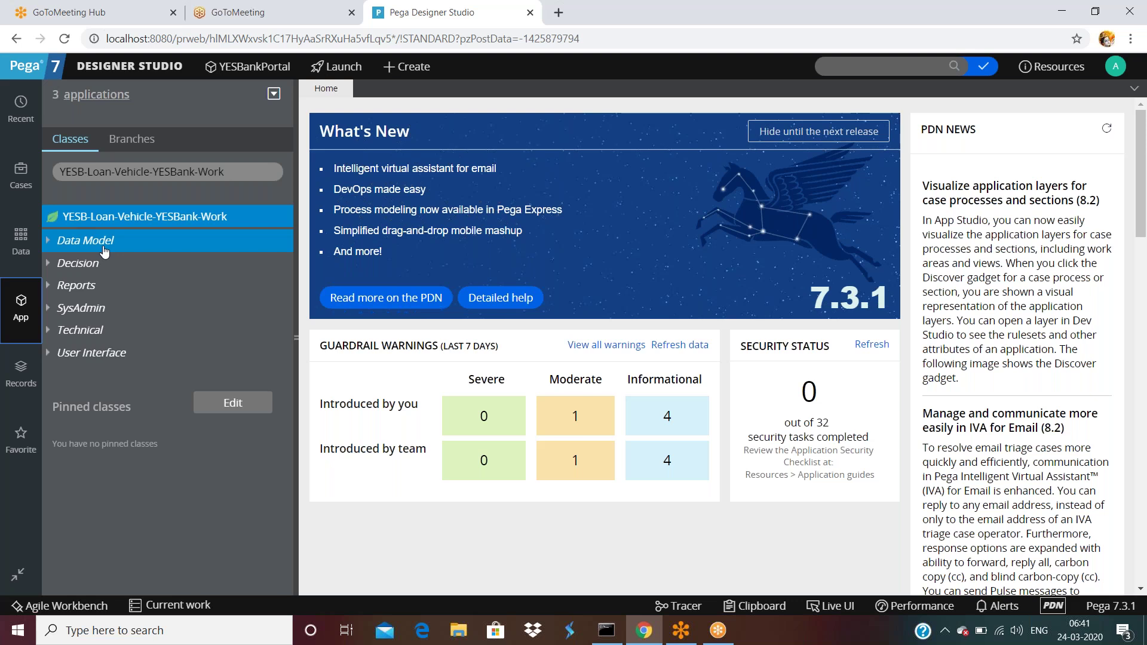
- Start a new SysAdmin Class record from the YESB-Loan-Vehicle-YESBank-Work class's context menu
{"action": "right_click", "coordinate": [172, 220]}
{"action": "mouse_move", "coordinate": [167, 240]}
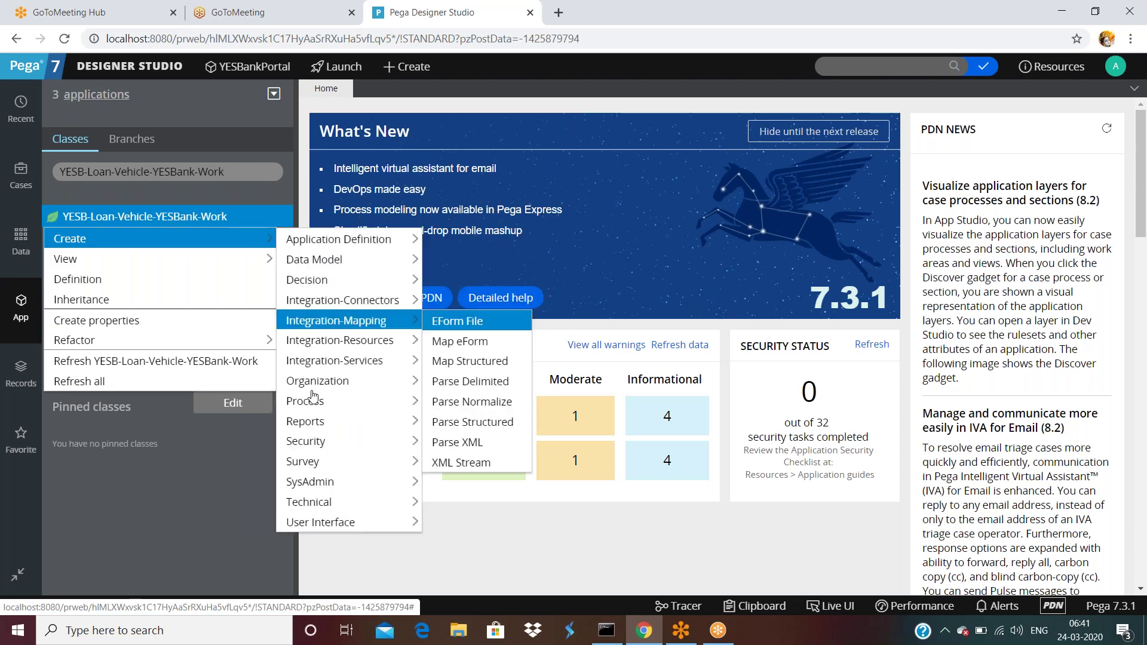
{"action": "mouse_move", "coordinate": [324, 487]}
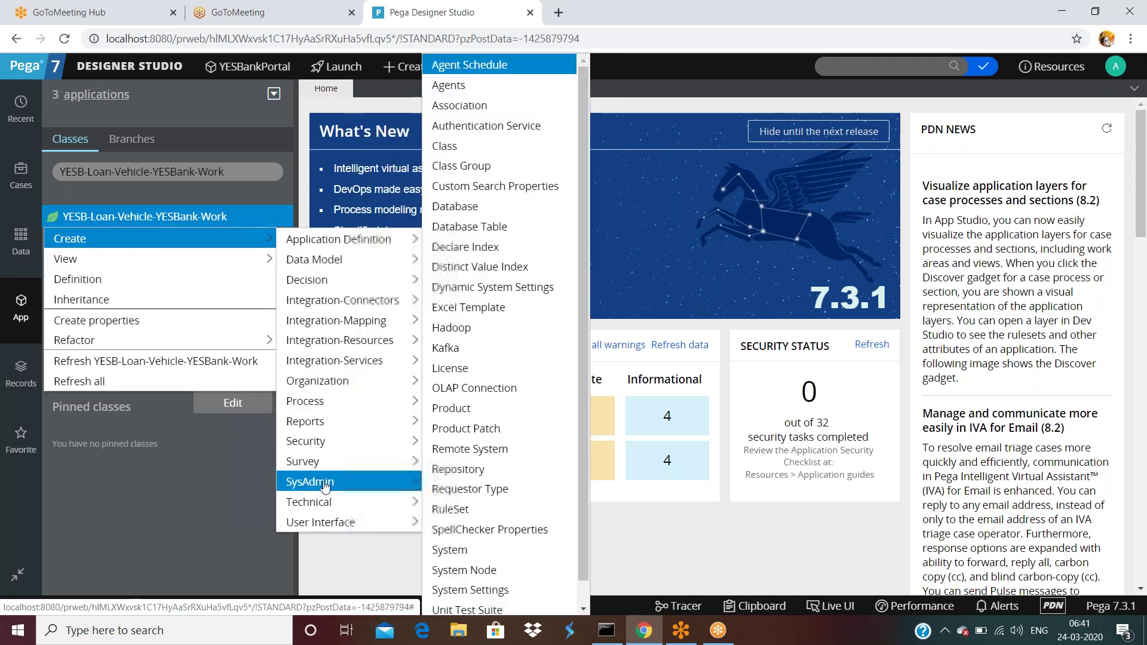
{"action": "left_click", "coordinate": [453, 147]}
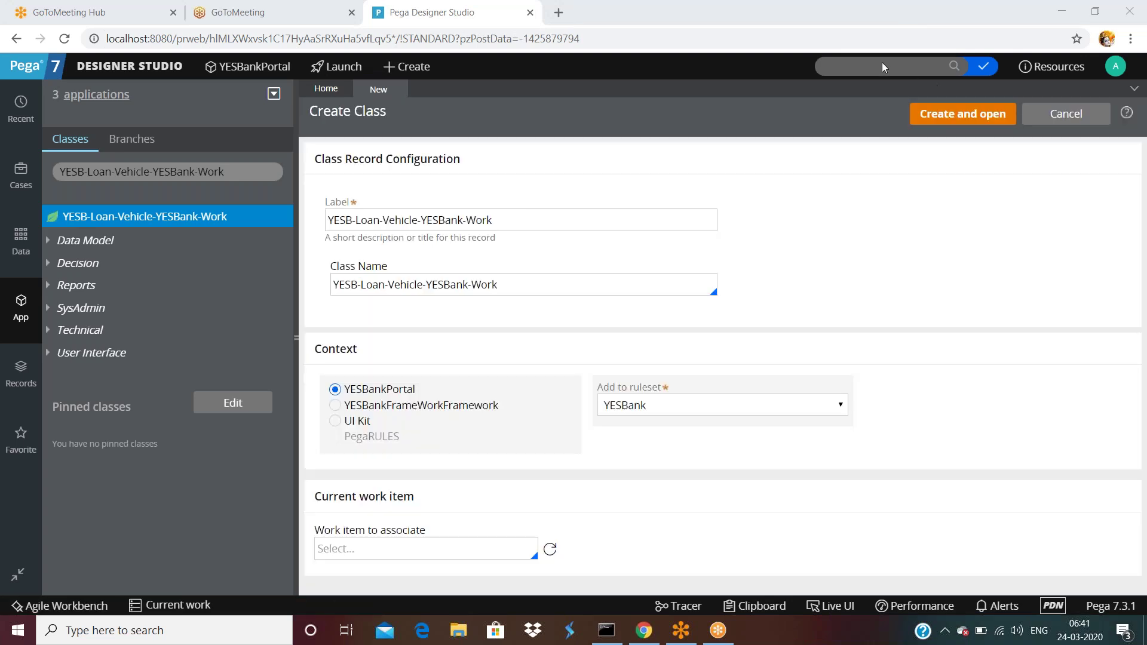
- Select the prefilled Label and Class Name text on the Create Class form
{"action": "left_click", "coordinate": [512, 227]}
{"action": "key", "text": "ctrl+a"}
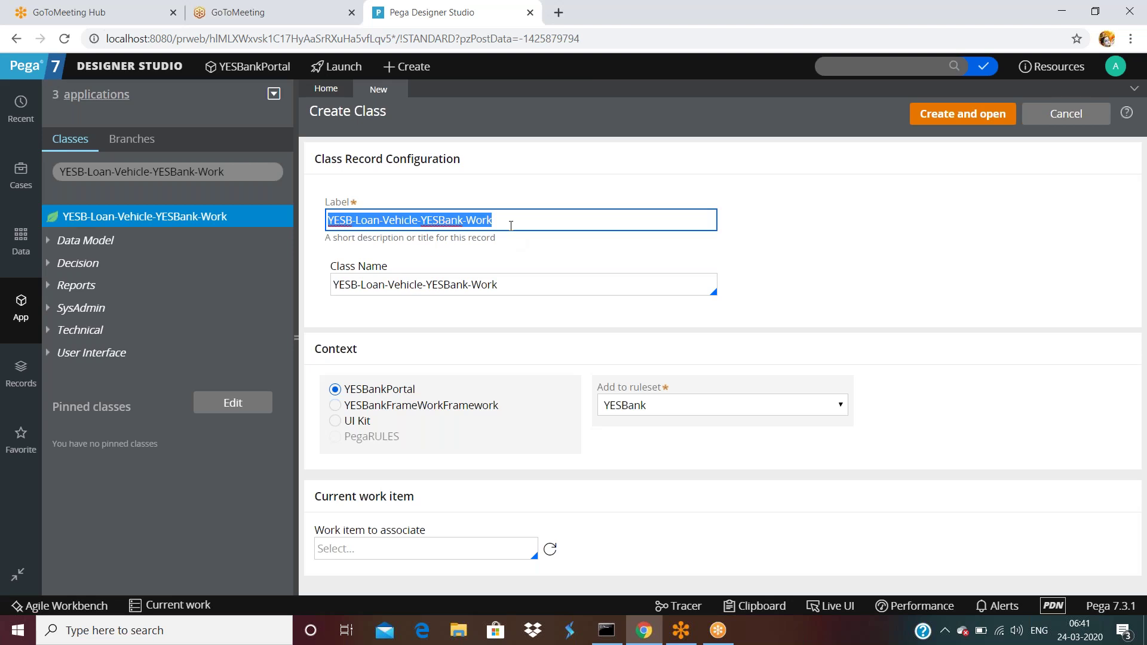
{"action": "left_click", "coordinate": [498, 292]}
{"action": "double_click", "coordinate": [485, 286]}
{"action": "key", "text": "ctrl+a"}
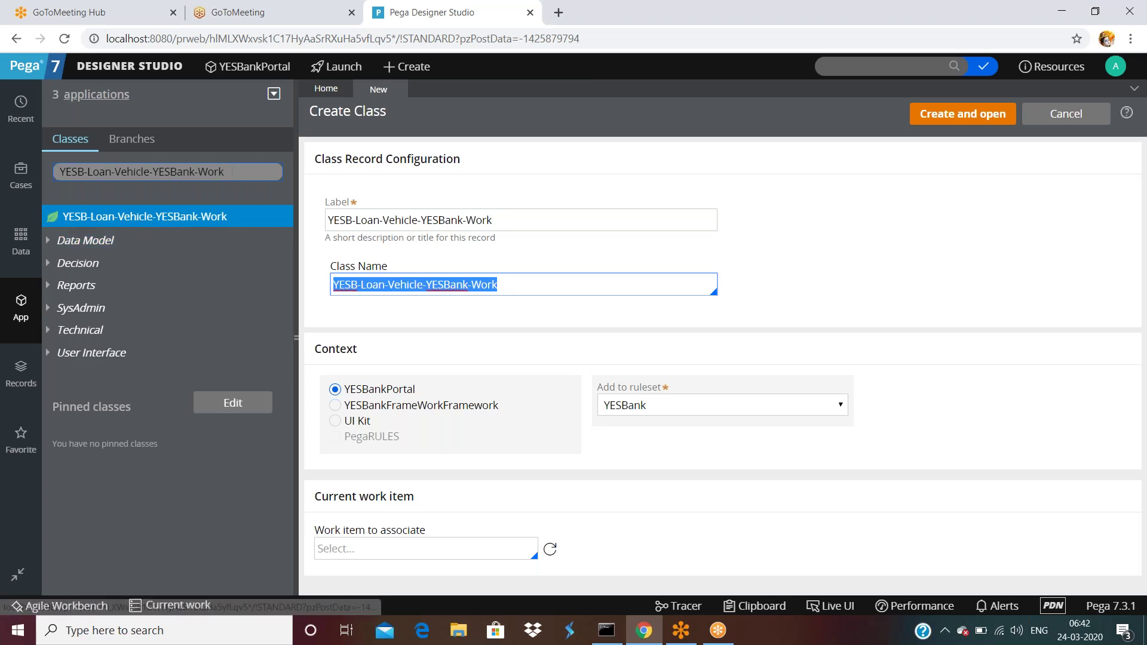
- Filter the class explorer to YESB-Loan-Vehicle and start a new class under it
{"action": "left_click", "coordinate": [232, 173]}
{"action": "key", "text": "BackSpace"}
{"action": "key", "text": "BackSpace"}
{"action": "key", "text": "BackSpace"}
{"action": "key", "text": "BackSpace"}
{"action": "key", "text": "BackSpace"}
{"action": "key", "text": "BackSpace"}
{"action": "key", "text": "BackSpace"}
{"action": "key", "text": "BackSpace"}
{"action": "key", "text": "BackSpace"}
{"action": "key", "text": "BackSpace"}
{"action": "key", "text": "BackSpace"}
{"action": "key", "text": "BackSpace"}
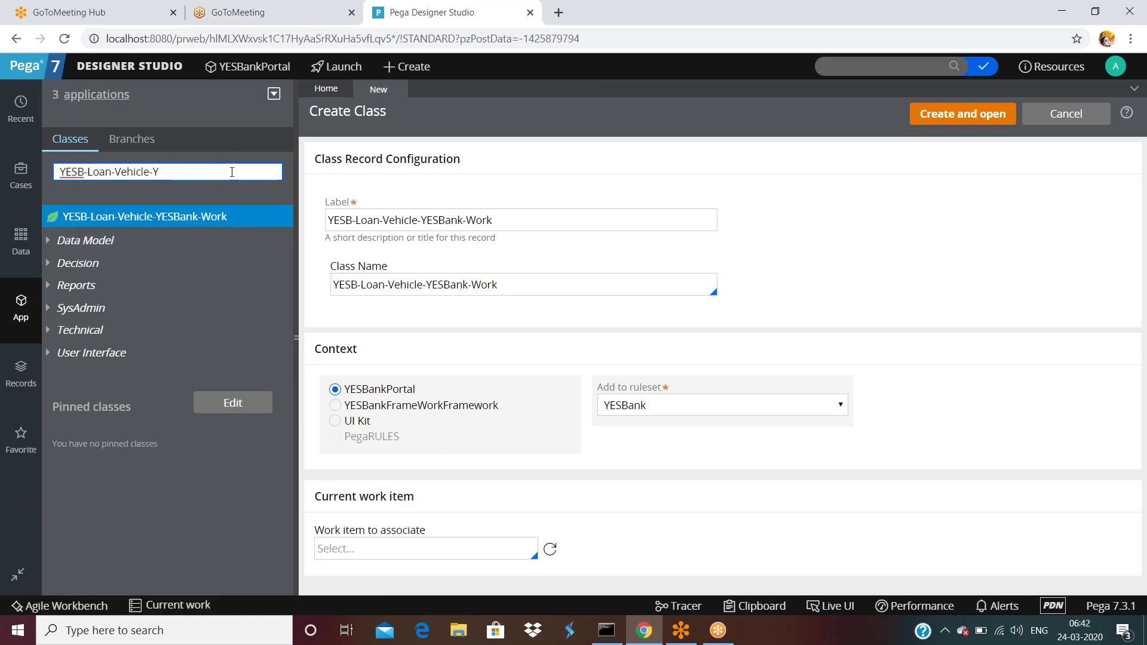
{"action": "key", "text": "Return"}
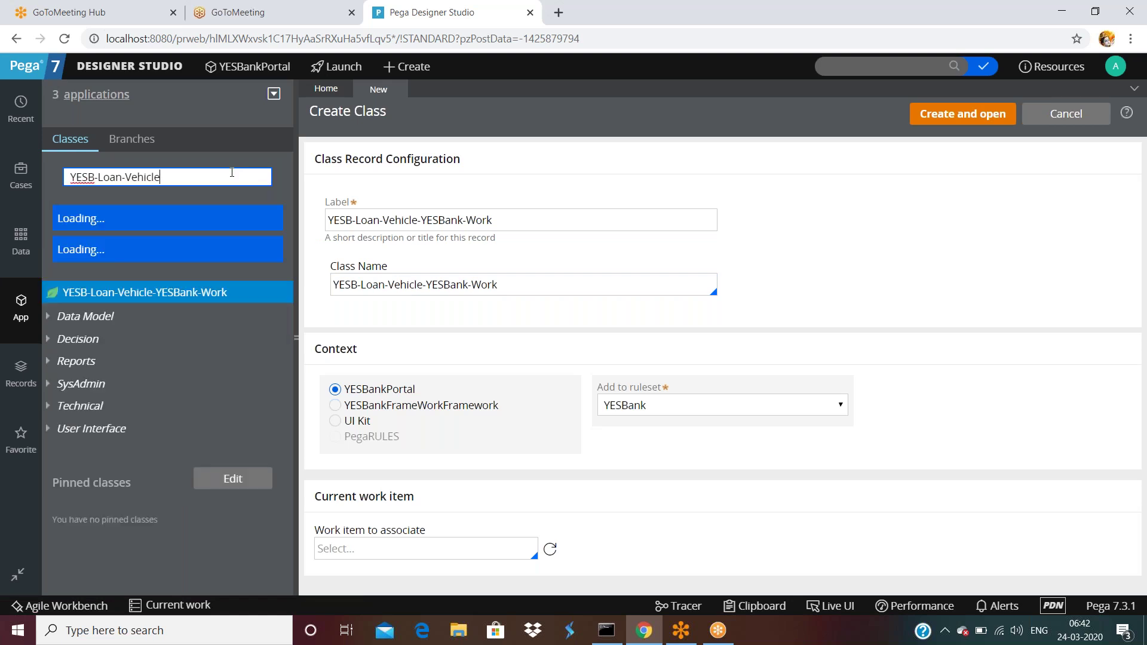
{"action": "left_click", "coordinate": [134, 221]}
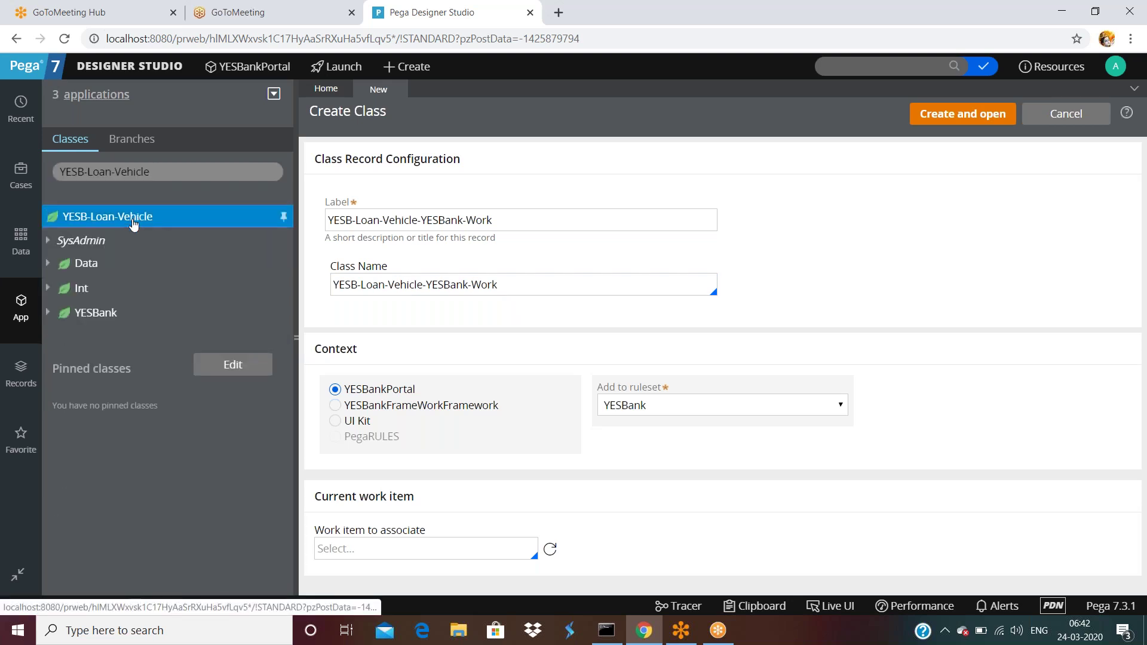
{"action": "right_click", "coordinate": [133, 224]}
{"action": "mouse_move", "coordinate": [120, 238]}
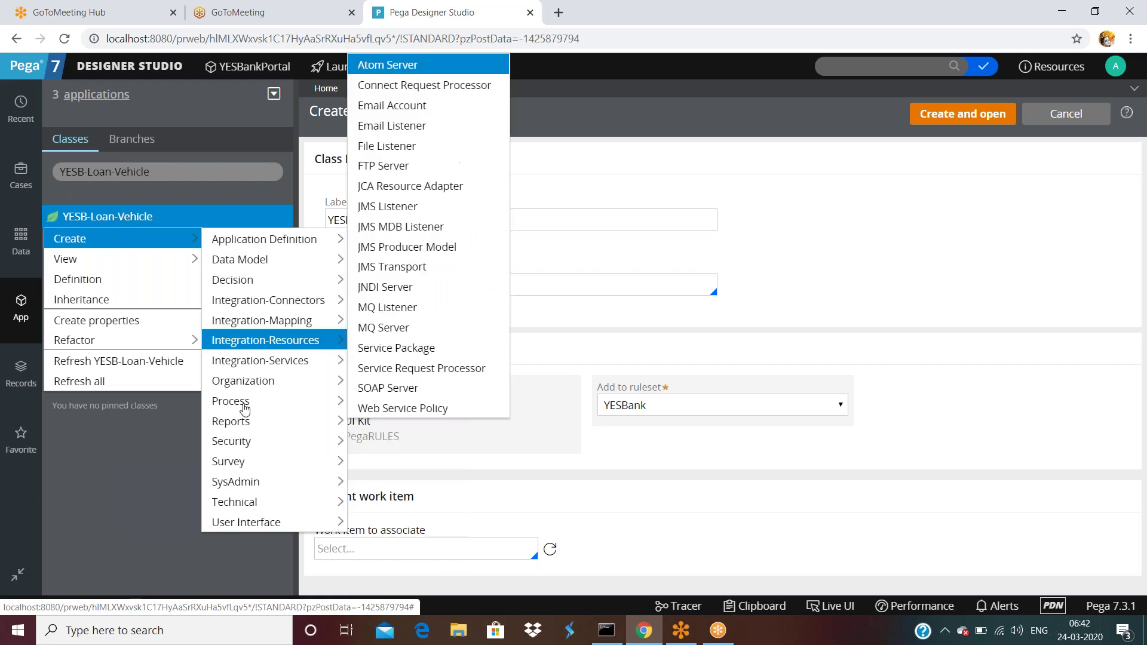
{"action": "mouse_move", "coordinate": [269, 482]}
{"action": "left_click", "coordinate": [386, 122]}
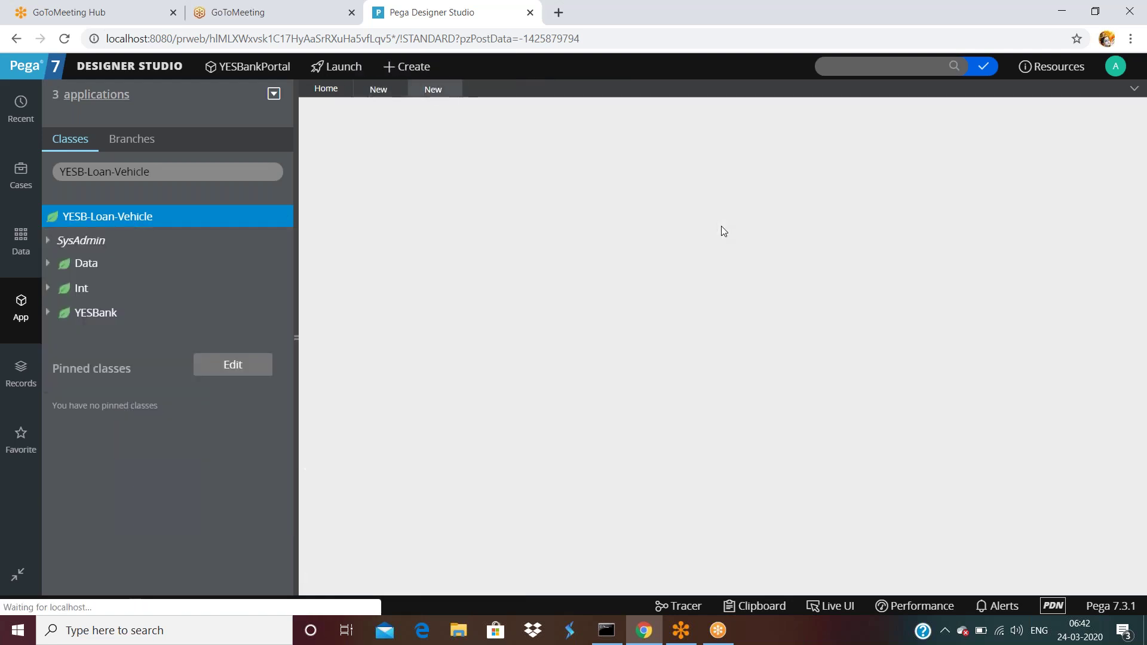
- Close the two extra new-class tabs and start a blank Create Class form from Create > SysAdmin
{"action": "left_click", "coordinate": [452, 89]}
{"action": "left_click", "coordinate": [396, 89]}
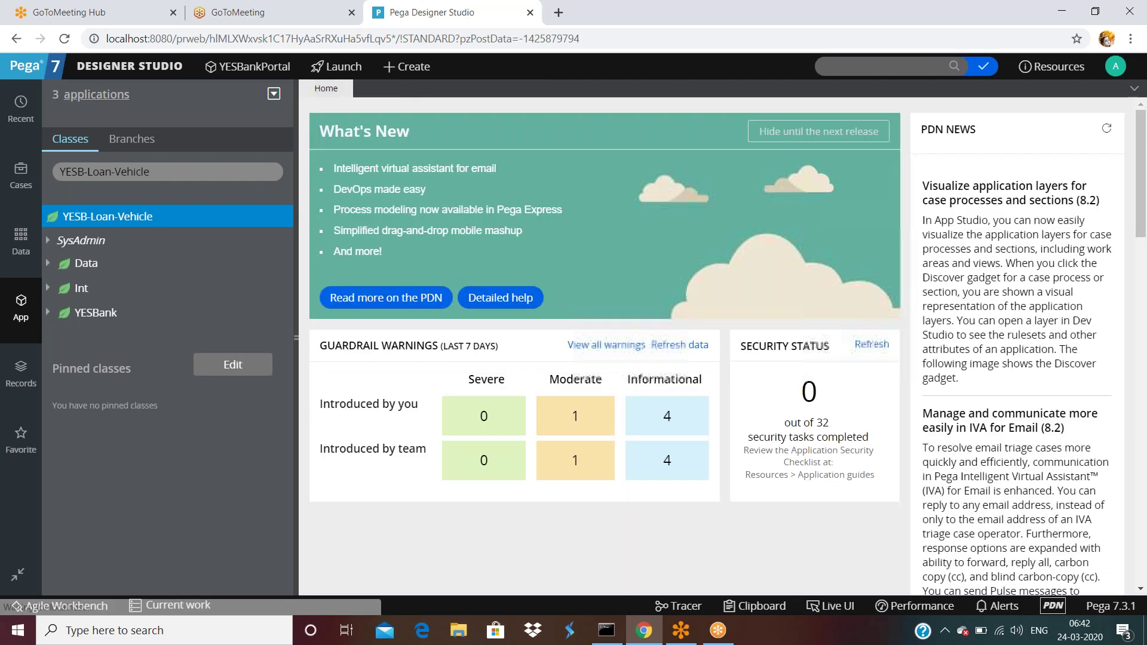
{"action": "left_click", "coordinate": [397, 68]}
{"action": "mouse_move", "coordinate": [419, 344]}
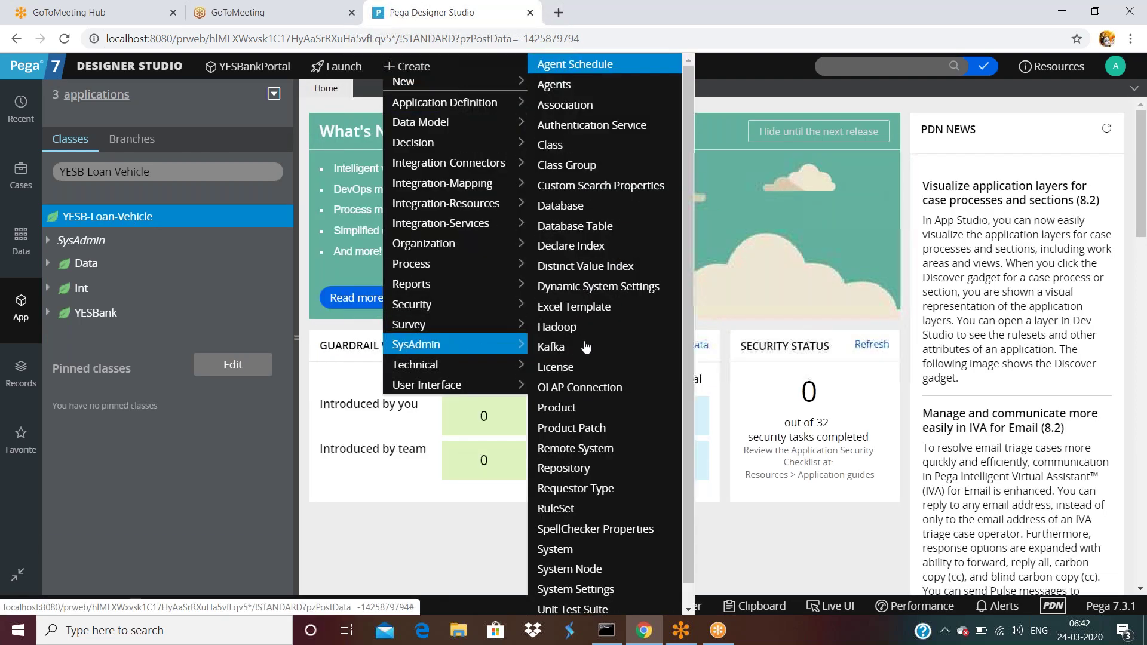
{"action": "left_click", "coordinate": [556, 150]}
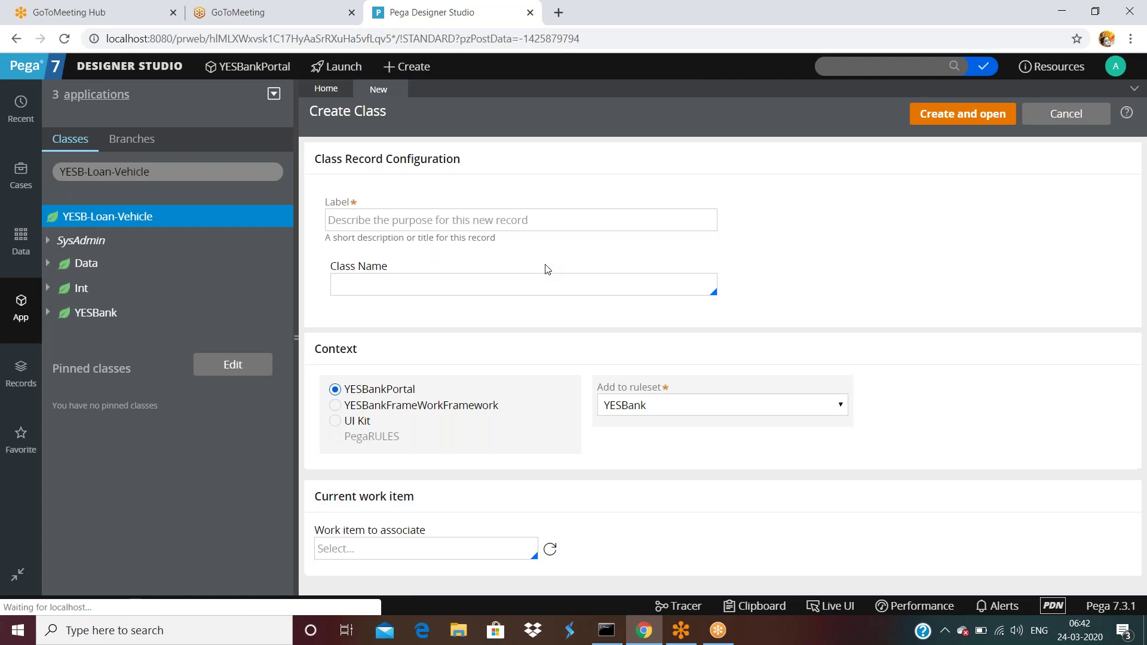
- Create and open a class labelled 'product class' with class name 'Product' in ruleset YESBank
{"action": "left_click", "coordinate": [466, 221]}
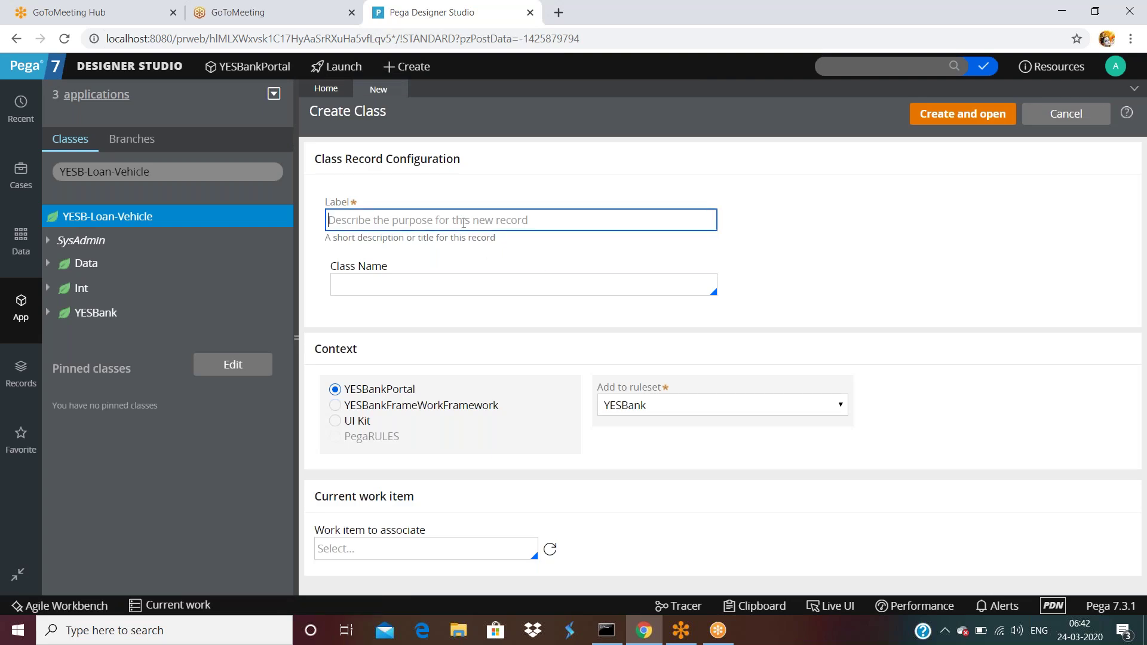
{"action": "type", "text": "produ"}
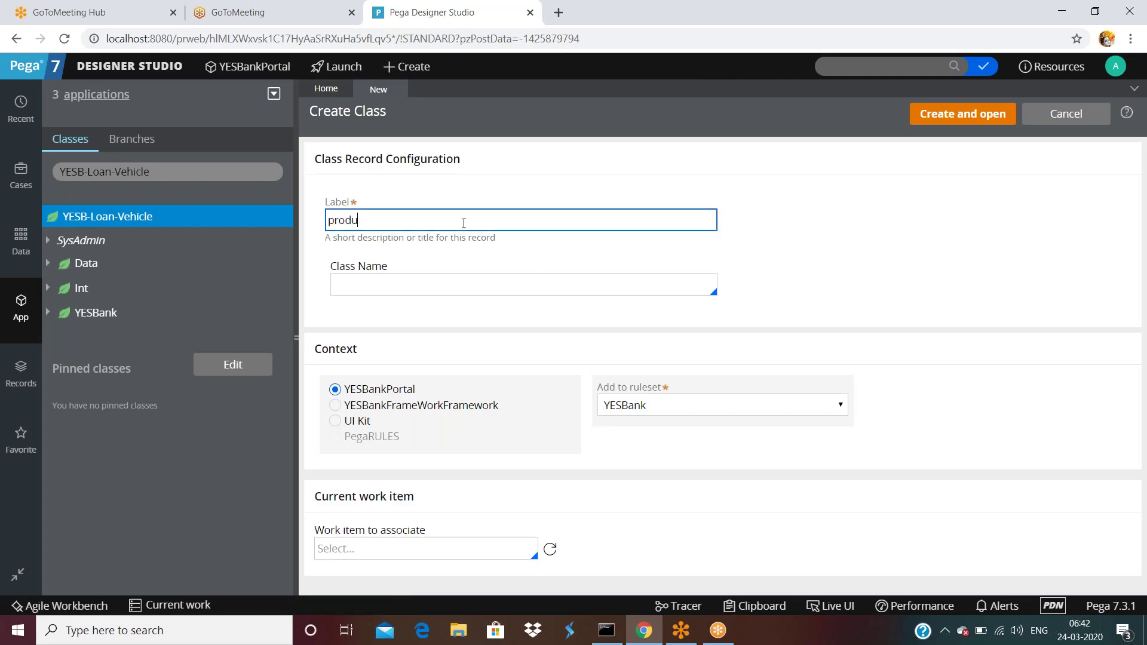
{"action": "type", "text": "ct class"}
{"action": "key", "text": "Tab"}
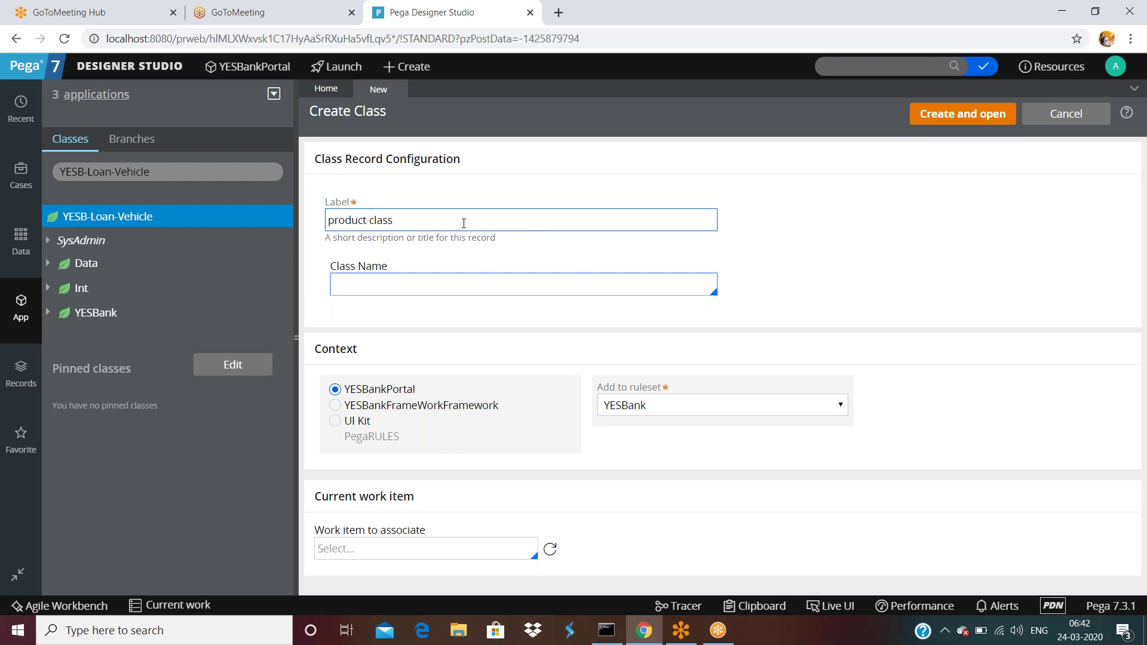
{"action": "type", "text": "Product"}
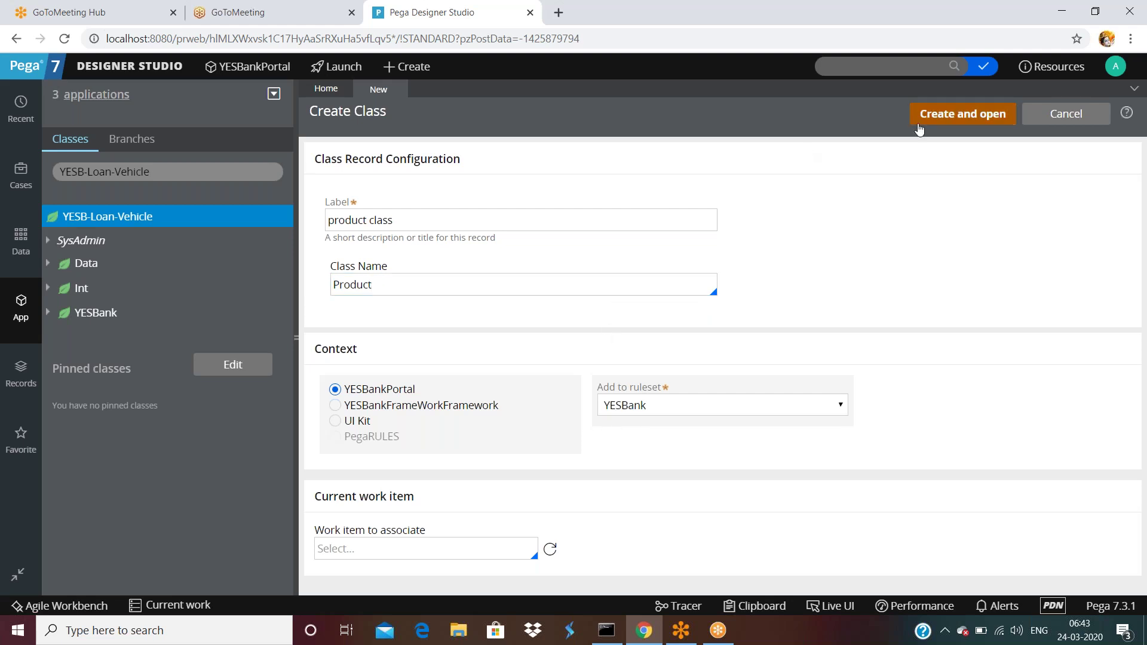
{"action": "left_click", "coordinate": [948, 115]}
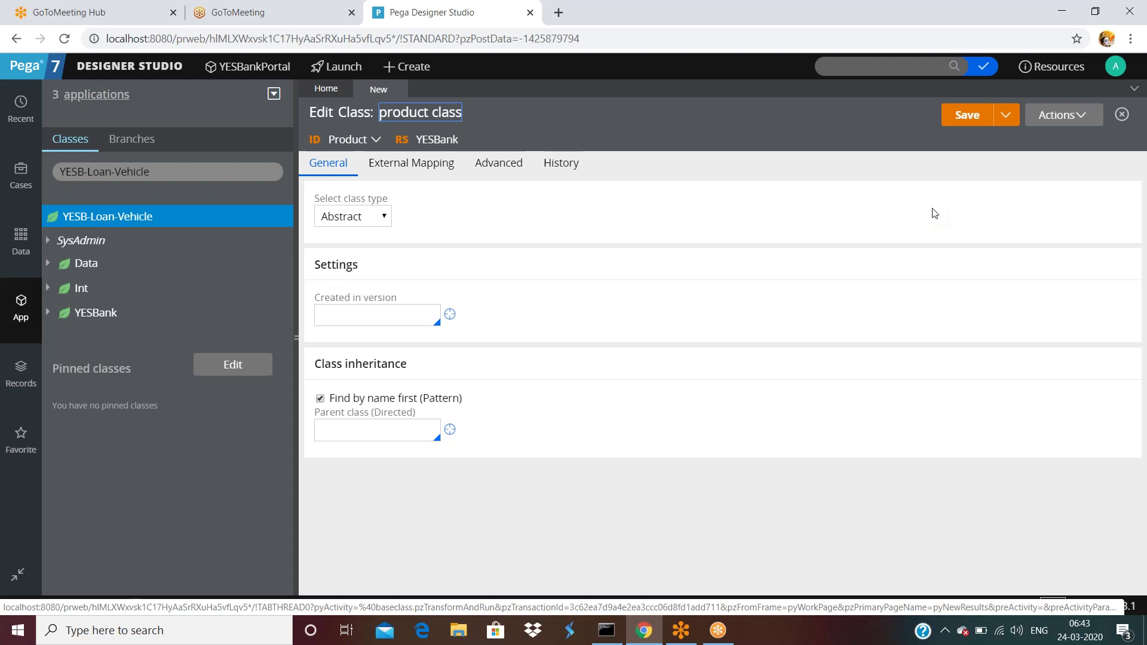
- On the History tab, enter description 'athis si s product creation' and the backend-upload usage note
{"action": "left_click", "coordinate": [561, 166]}
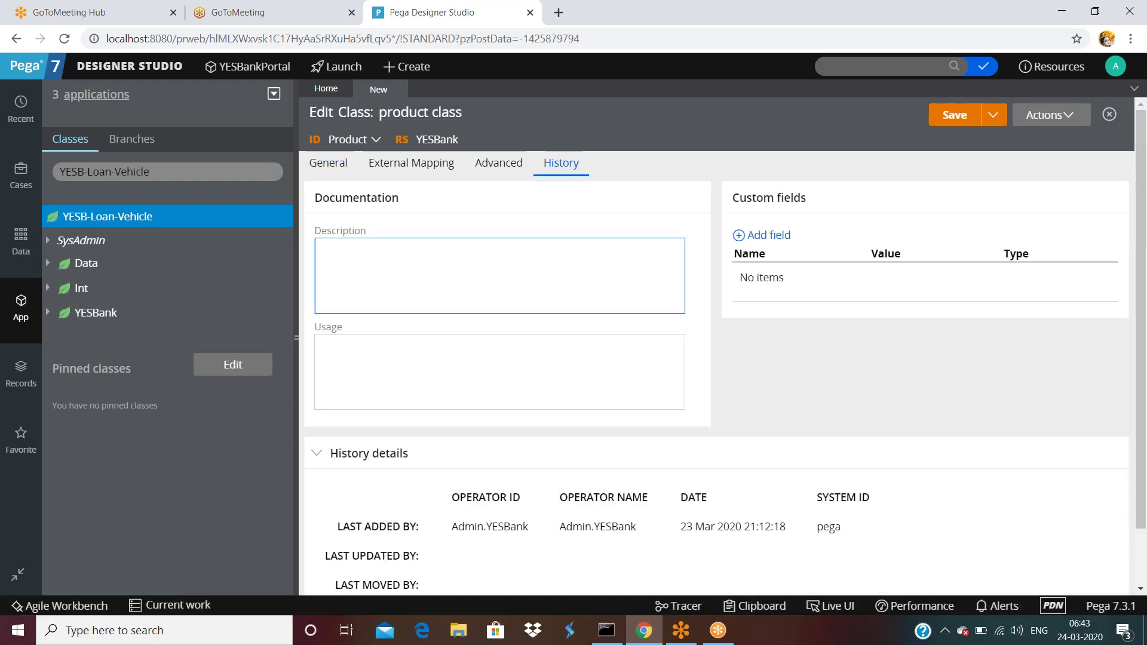
{"action": "left_click", "coordinate": [486, 296]}
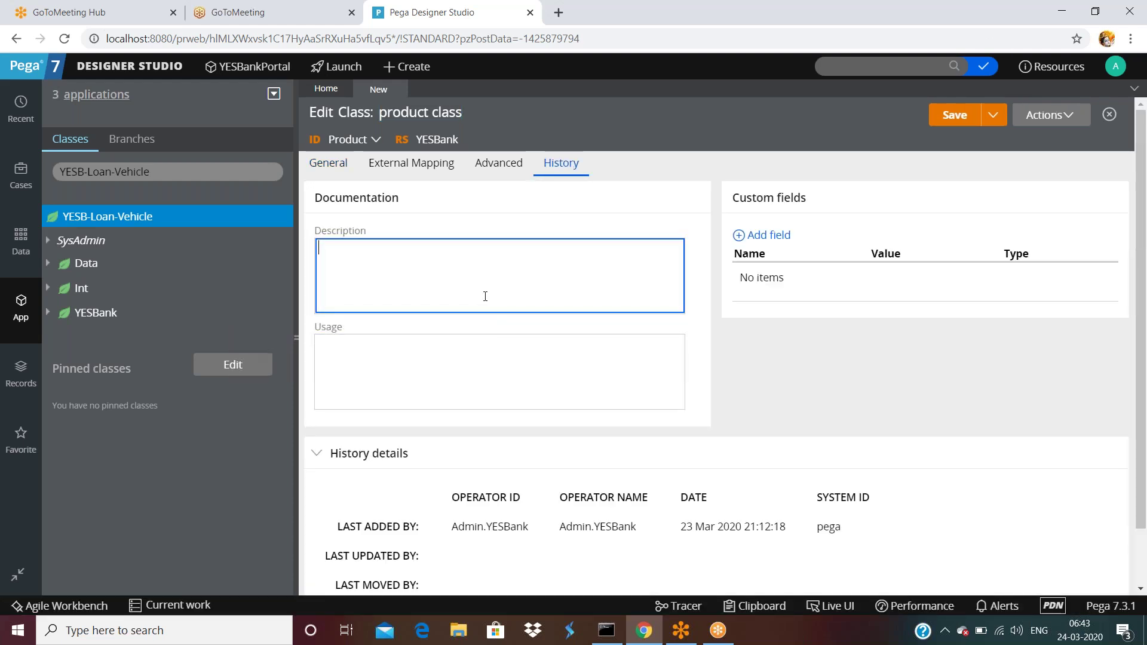
{"action": "type", "text": "athis si s product creation"}
{"action": "key", "text": "Tab"}
{"action": "type", "text": "this is ussed while upl"}
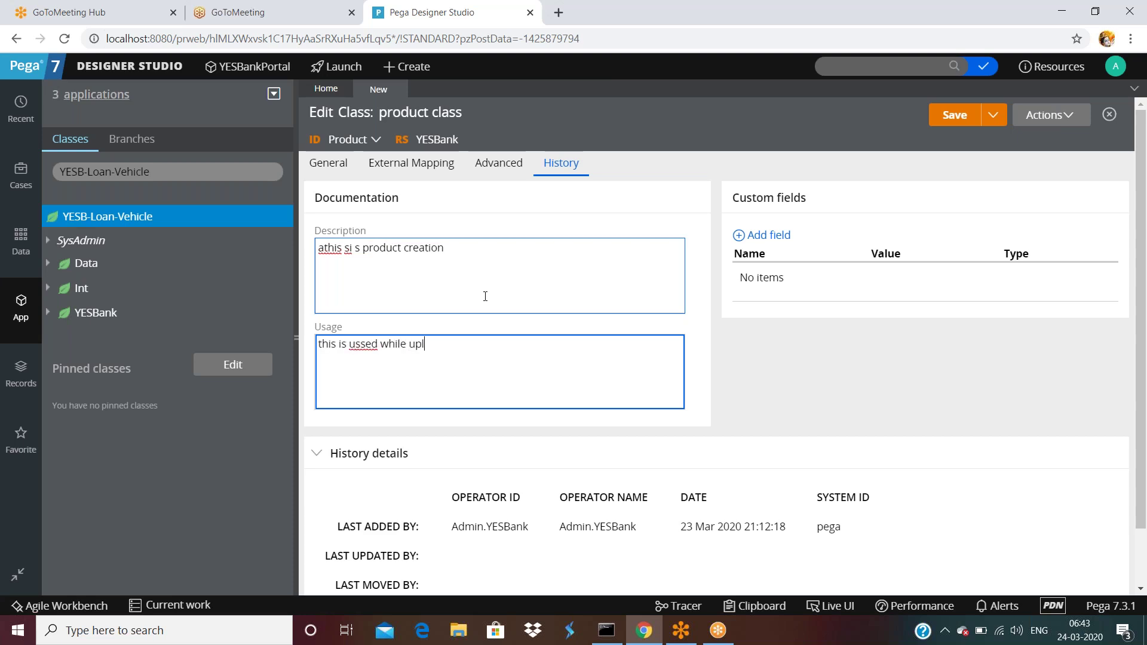
{"action": "type", "text": "oadign products from the backend"}
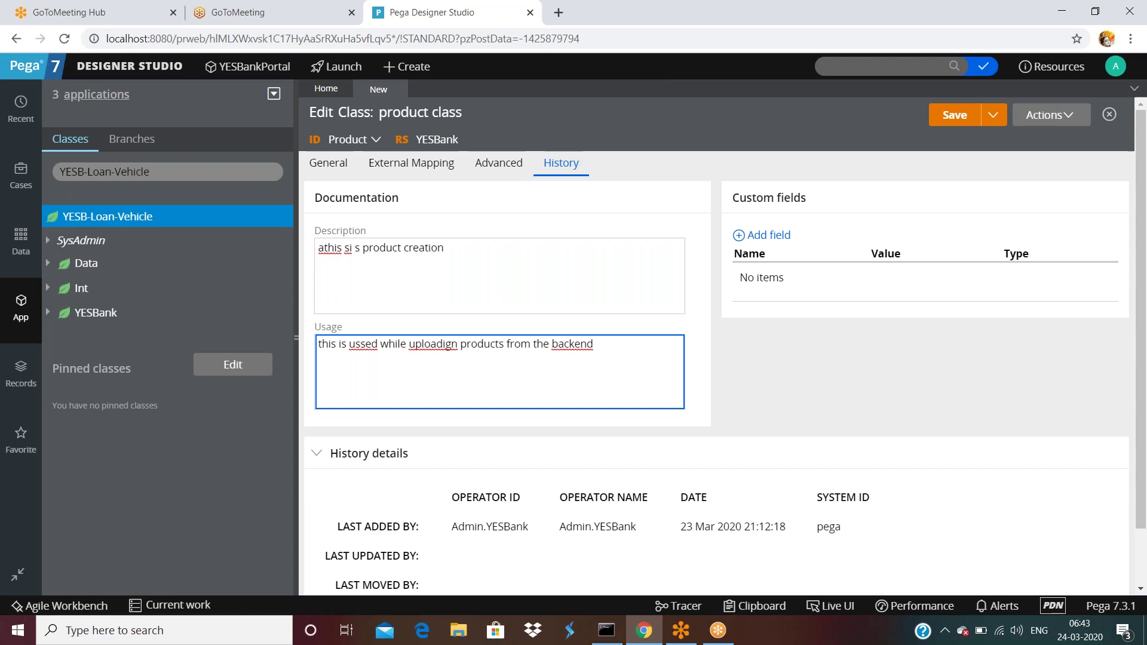
- Dismiss the data designer menu and return to the class's General tab
{"action": "double_click", "coordinate": [345, 139]}
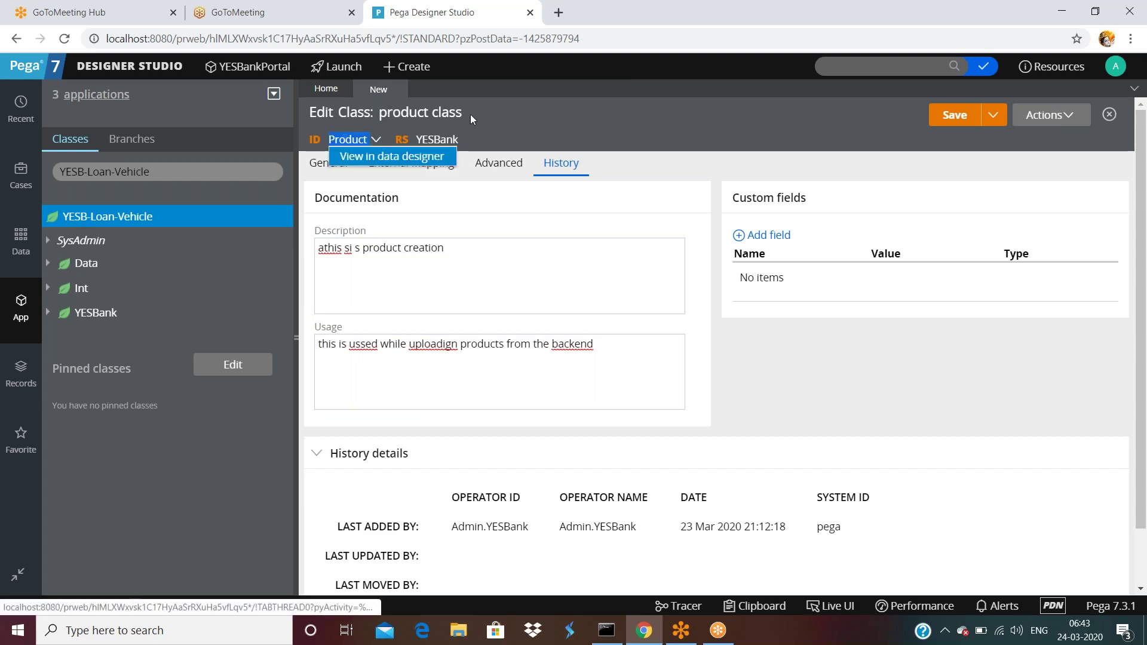
{"action": "left_click", "coordinate": [533, 127]}
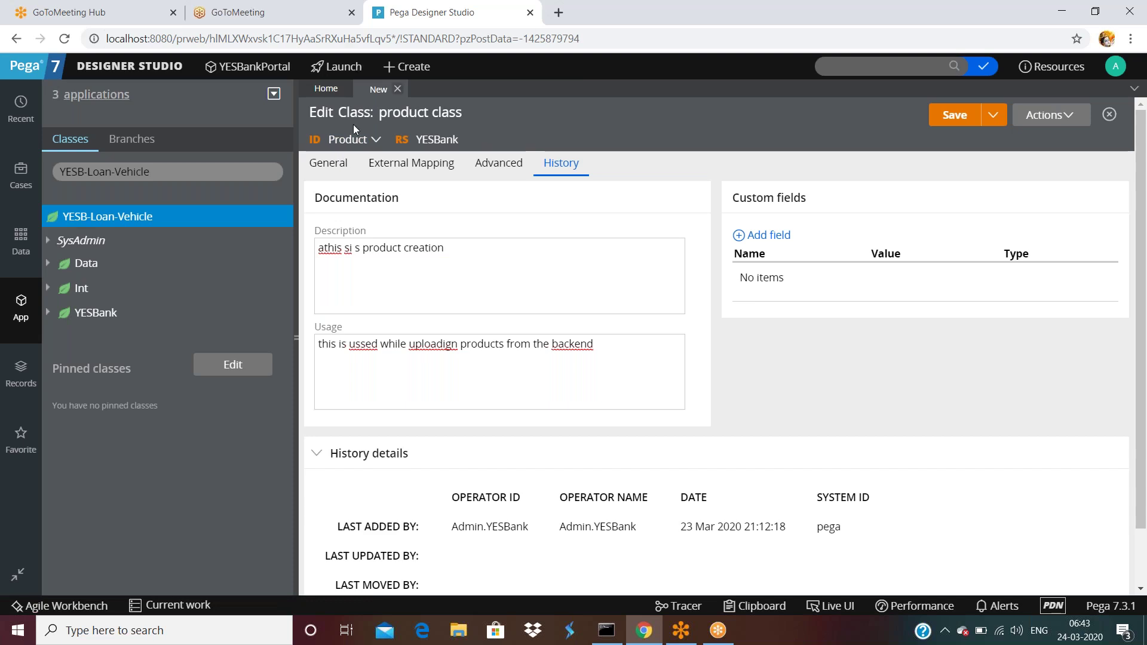
{"action": "left_click", "coordinate": [333, 163]}
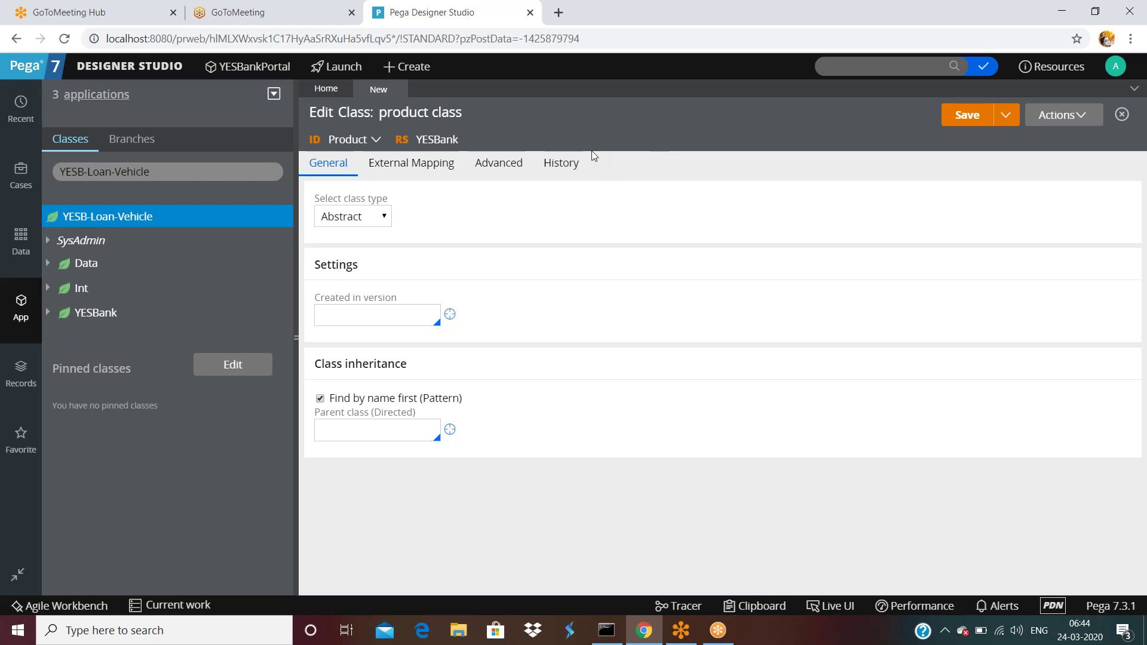
{"action": "left_click", "coordinate": [1061, 115]}
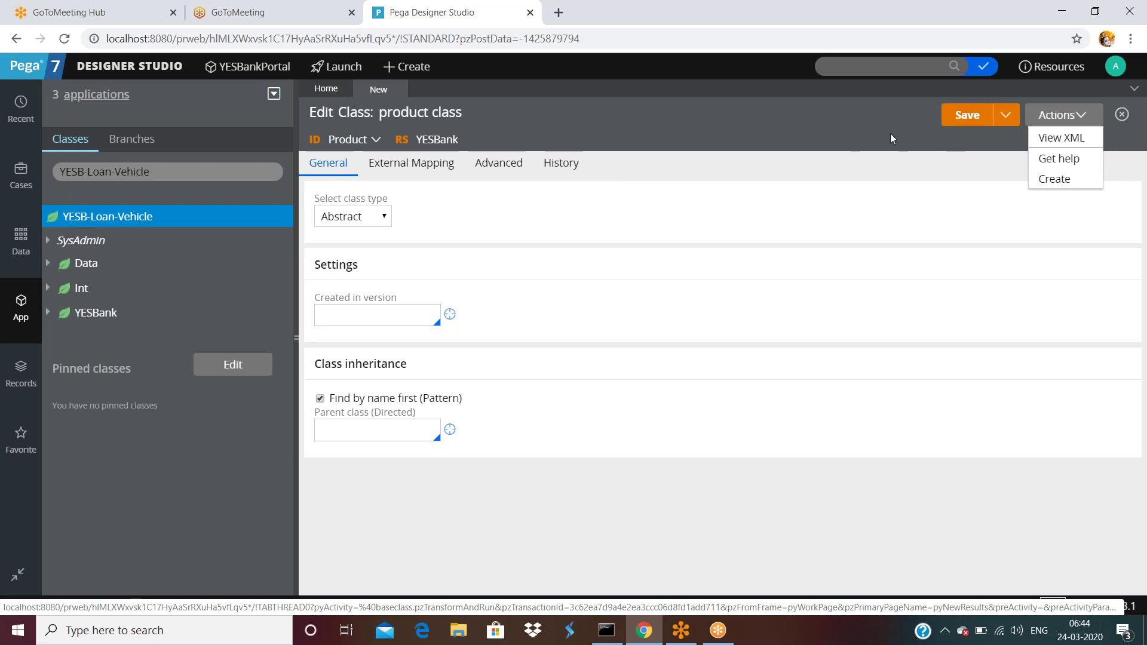
{"action": "left_click", "coordinate": [744, 185]}
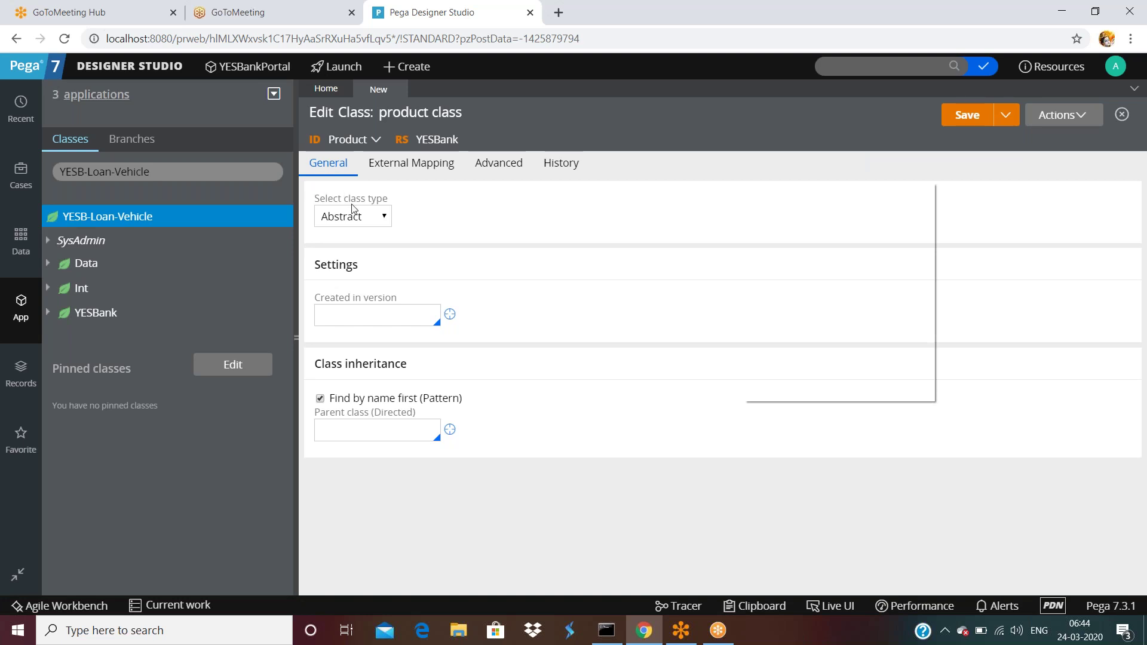
{"action": "left_click", "coordinate": [362, 221]}
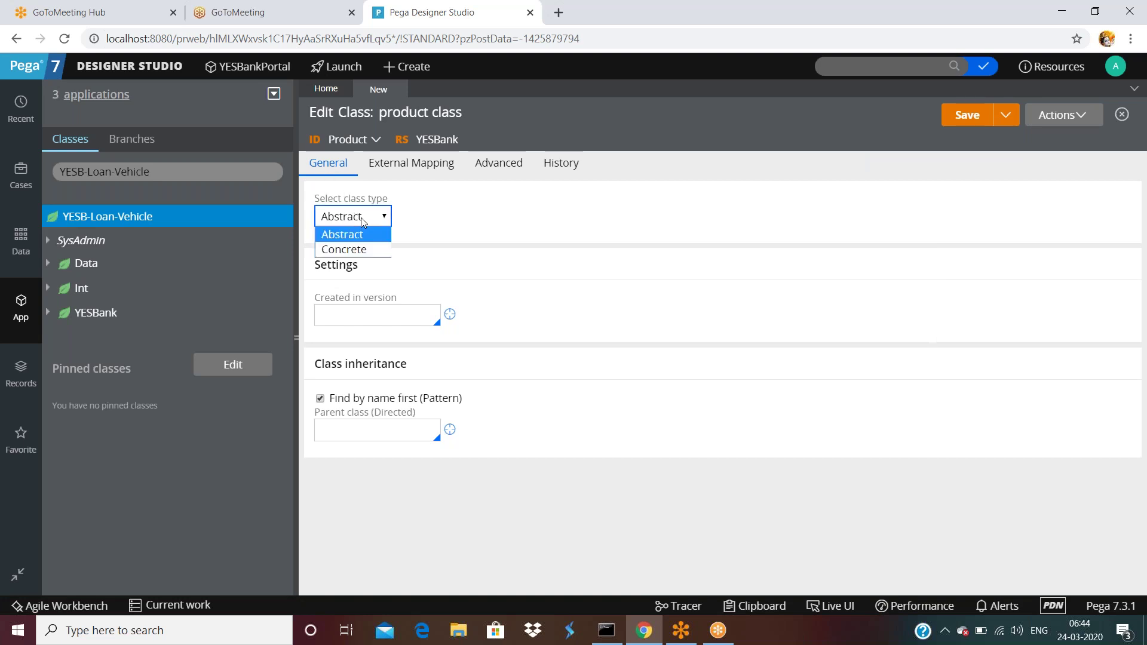
{"action": "left_click", "coordinate": [832, 180]}
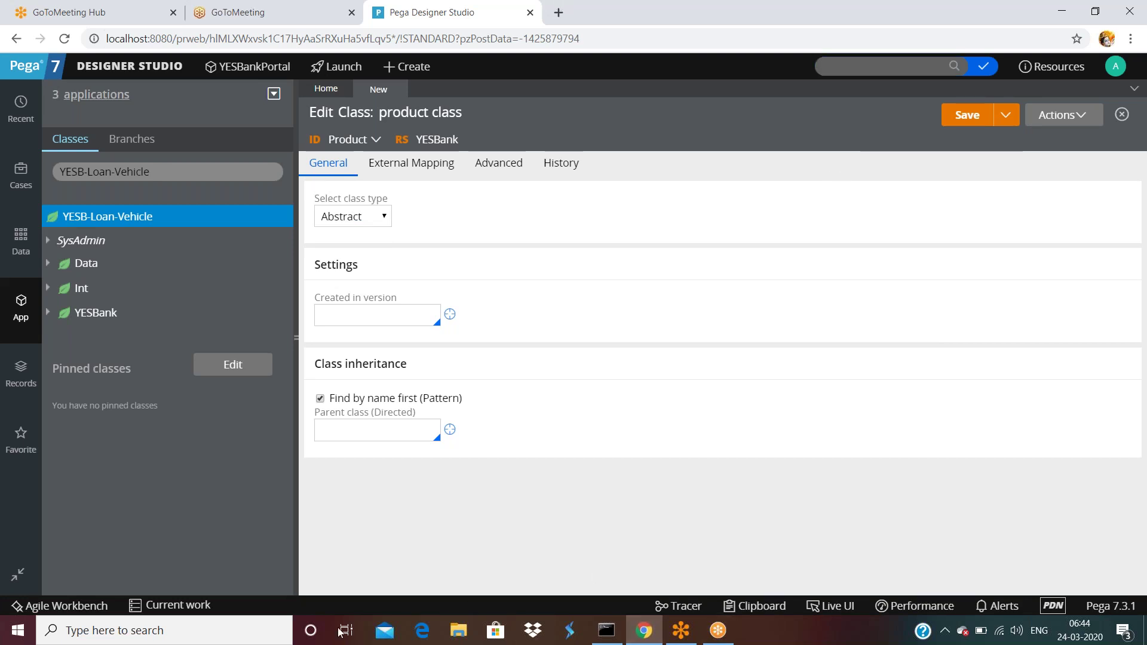
- Open ss.txt from Windows search's recent files and scroll down to the Customer class code
{"action": "left_click", "coordinate": [166, 637]}
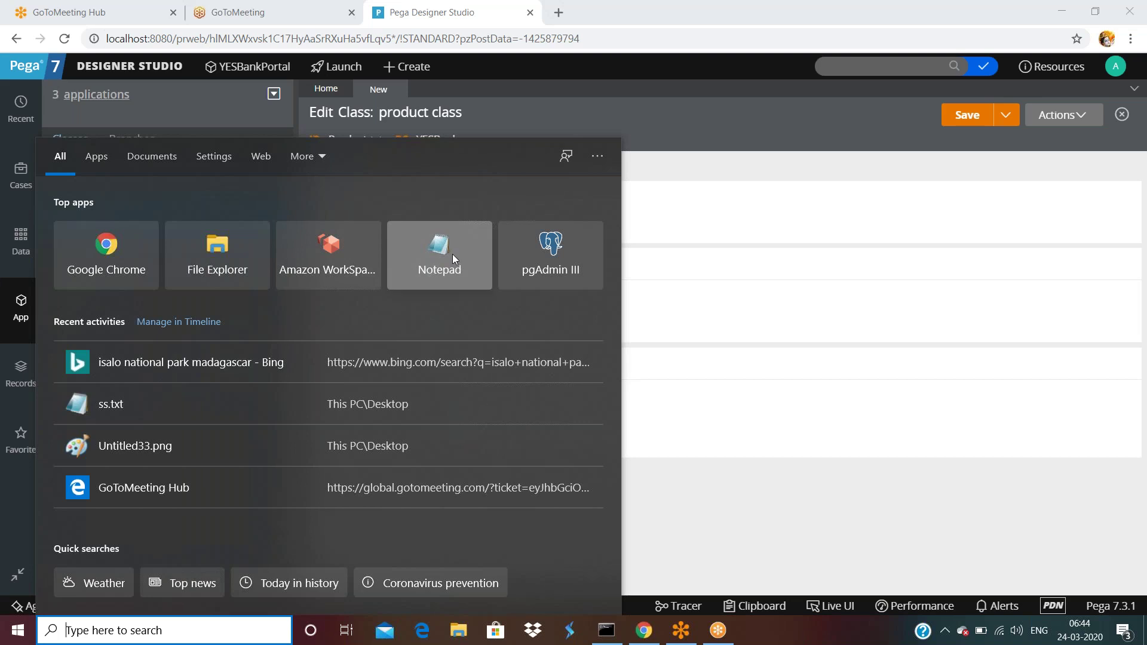
{"action": "left_click", "coordinate": [208, 404]}
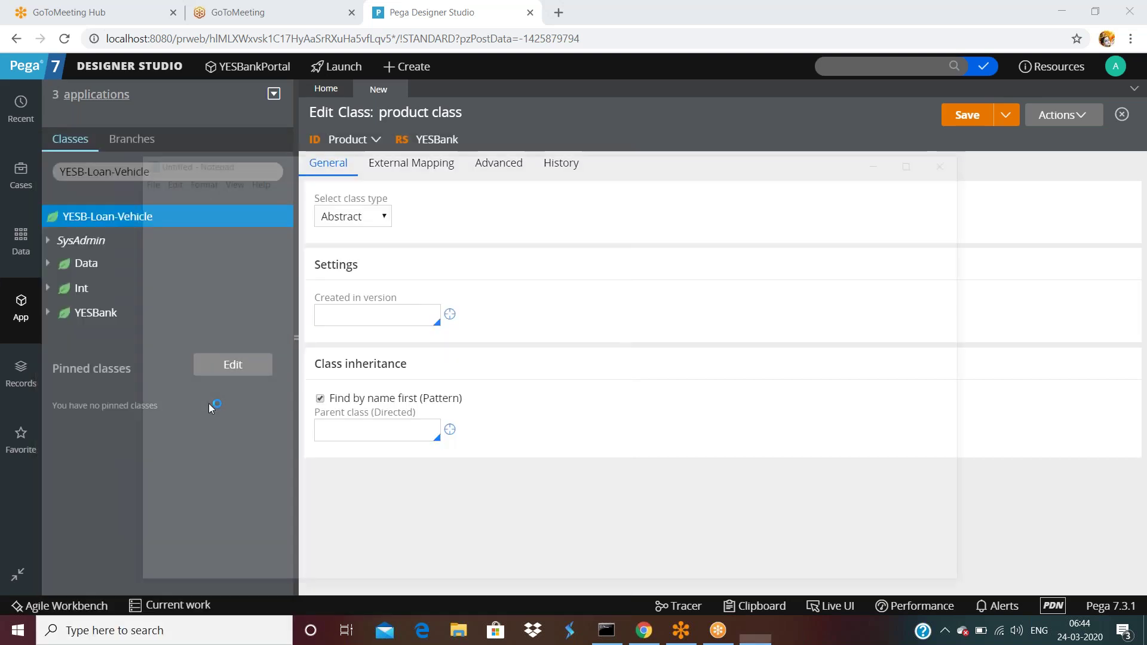
{"action": "scroll", "coordinate": [561, 377], "scroll_direction": "down", "scroll_amount": 4}
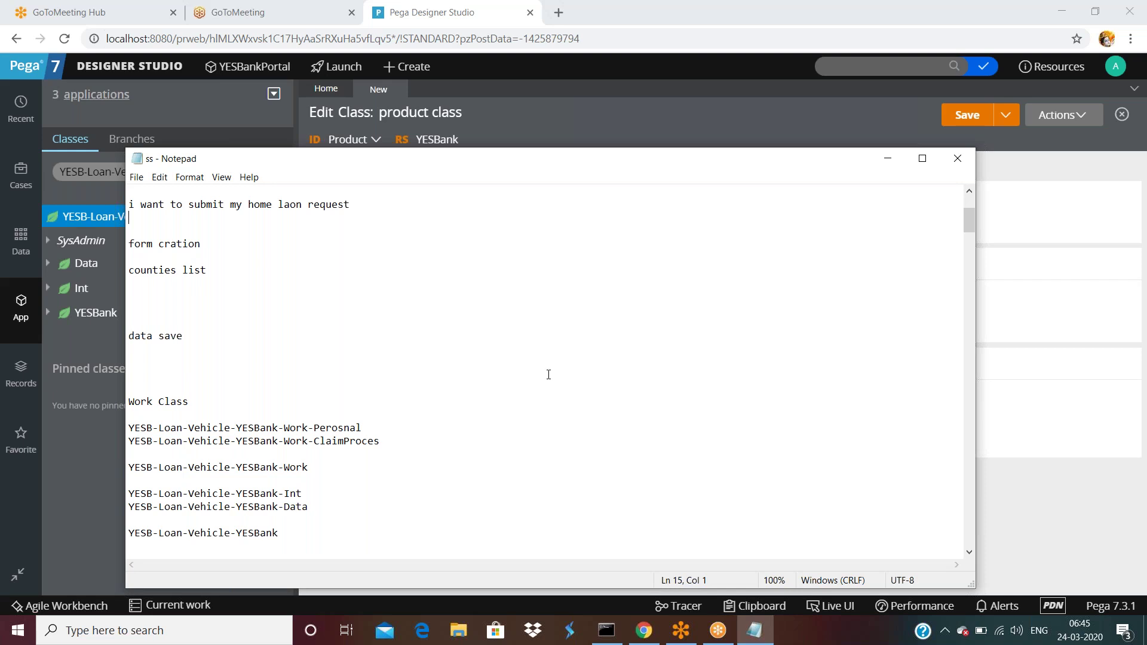
{"action": "scroll", "coordinate": [620, 379], "scroll_direction": "down", "scroll_amount": 10}
{"action": "scroll", "coordinate": [621, 394], "scroll_direction": "down", "scroll_amount": 20}
{"action": "scroll", "coordinate": [604, 412], "scroll_direction": "down", "scroll_amount": 20}
{"action": "scroll", "coordinate": [592, 425], "scroll_direction": "down", "scroll_amount": 20}
{"action": "scroll", "coordinate": [592, 430], "scroll_direction": "down", "scroll_amount": 10}
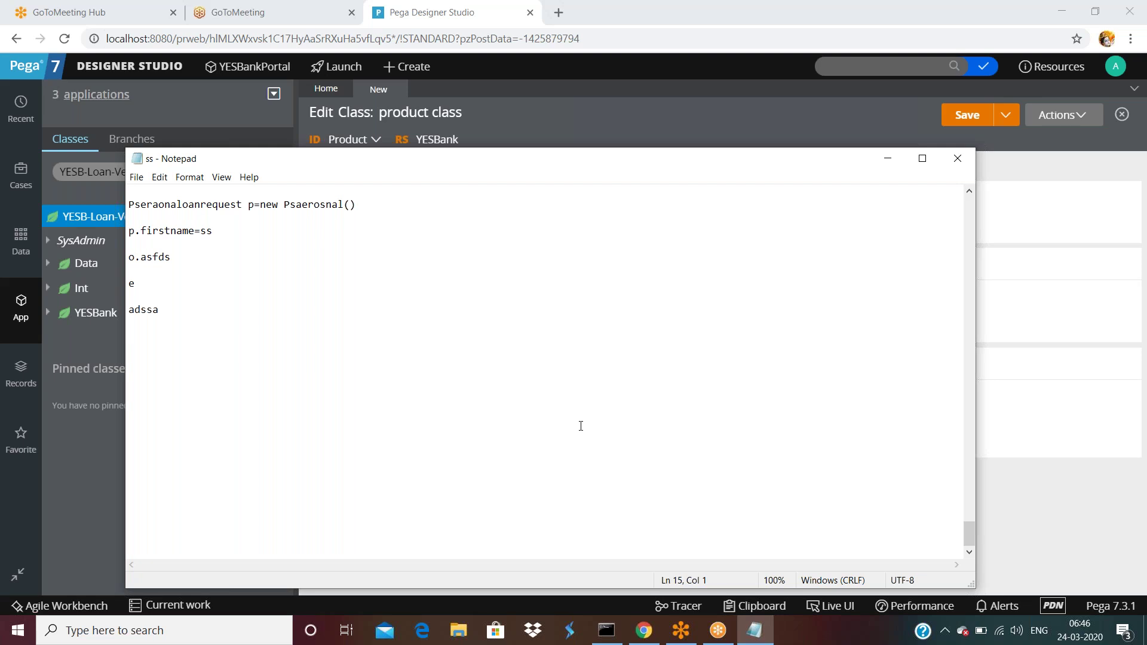
- Append a 'customer' block in braces listing customesrname, salar and aadharnumer to the notes
{"action": "left_click_drag", "start_coordinate": [174, 310], "coordinate": [176, 301]}
{"action": "key", "text": "ctrl+End"}
{"action": "key", "text": "Return"}
{"action": "key", "text": "Return"}
{"action": "type", "text": "custome"}
{"action": "type", "text": "r"}
{"action": "key", "text": "Return"}
{"action": "type", "text": "{"}
{"action": "key", "text": "Return"}
{"action": "key", "text": "Return"}
{"action": "type", "text": "customesrn"}
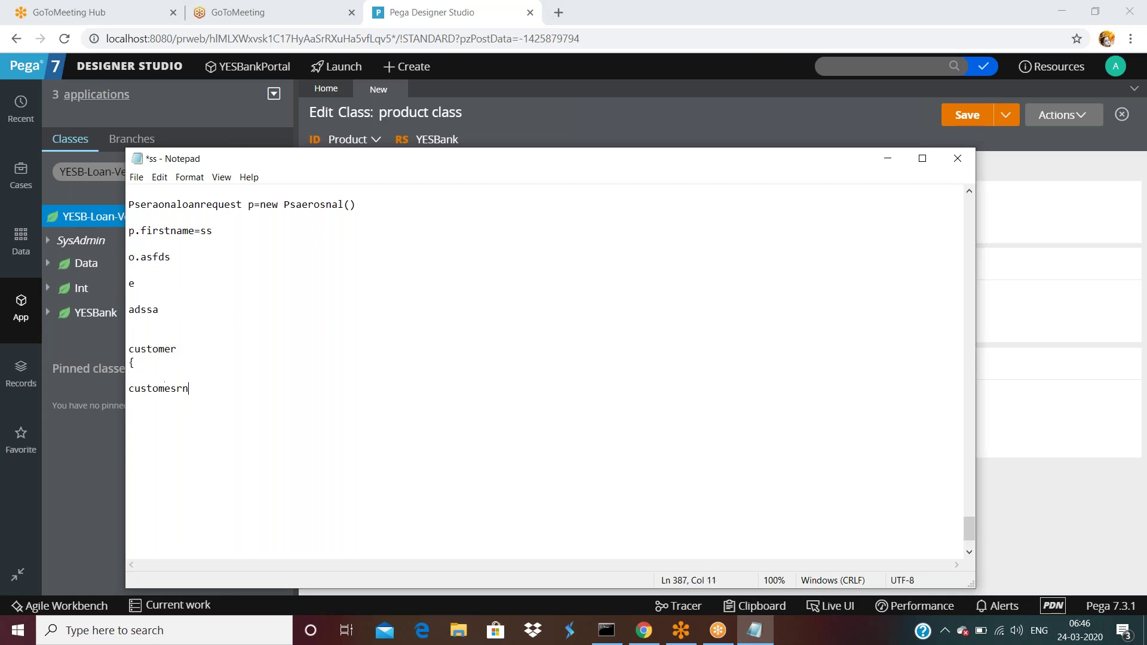
{"action": "type", "text": "ame,"}
{"action": "key", "text": "Return"}
{"action": "type", "text": "salar, "}
{"action": "type", "text": "aadharnum"}
{"action": "type", "text": "er"}
{"action": "key", "text": "Return"}
{"action": "key", "text": "Return"}
{"action": "key", "text": "Return"}
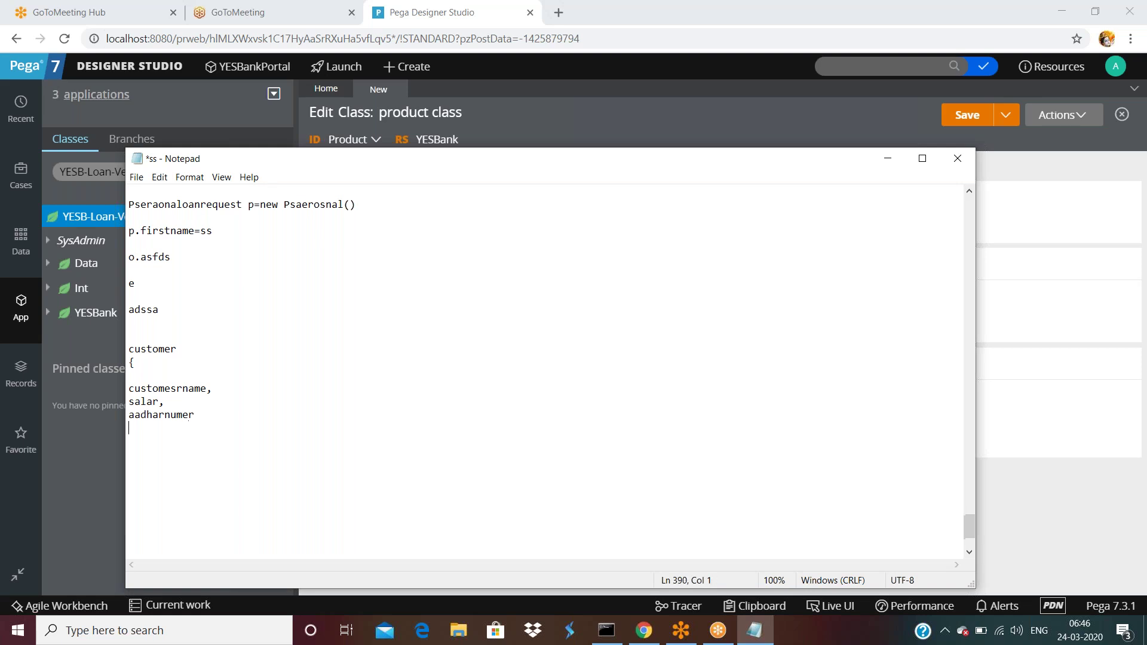
{"action": "type", "text": "}"}
{"action": "key", "text": "Return"}
{"action": "key", "text": "Return"}
- Below the block, add the lines 'l1 - instance', 'l2 - instance' and 'l3 -instance'
{"action": "left_click", "coordinate": [209, 464]}
{"action": "left_click", "coordinate": [129, 493]}
{"action": "type", "text": "l1"}
{"action": "key", "text": "Return"}
{"action": "key", "text": "Return"}
{"action": "key", "text": "Up"}
{"action": "key", "text": "Up"}
{"action": "key", "text": "Right"}
{"action": "type", "text": "- instance"}
{"action": "key", "text": "Return"}
{"action": "type", "text": "l2  - inst"}
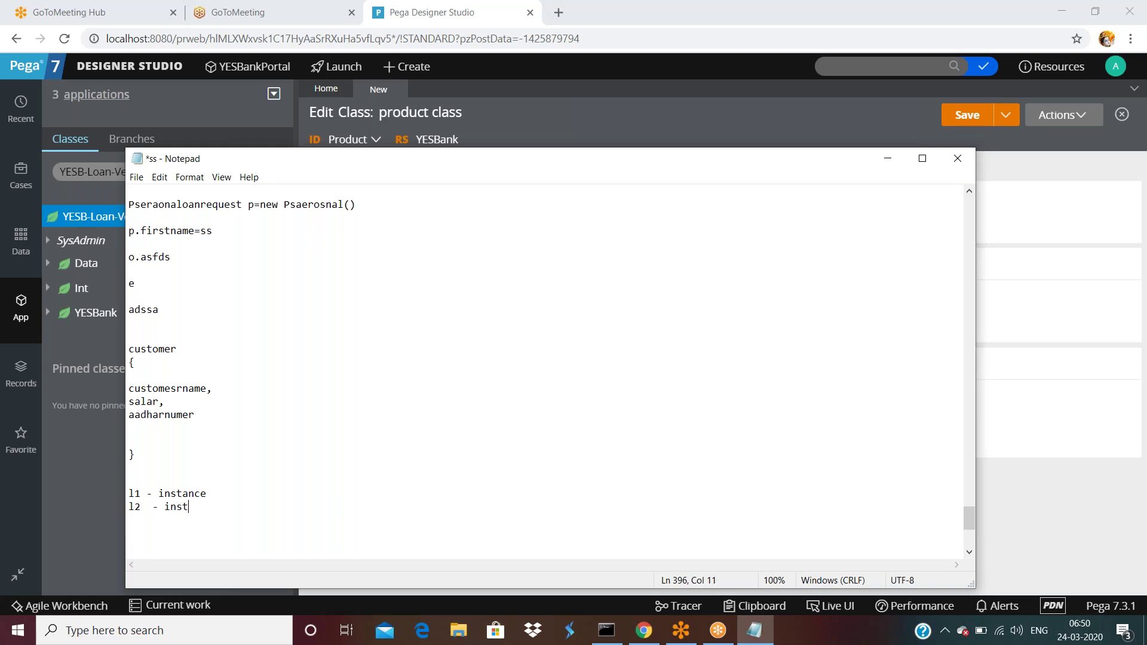
{"action": "type", "text": "ance"}
{"action": "key", "text": "Return"}
{"action": "type", "text": "l3 -instance"}
- Bring the Pega window with the product class Edit Class form in front of Notepad
{"action": "left_click", "coordinate": [1052, 203]}
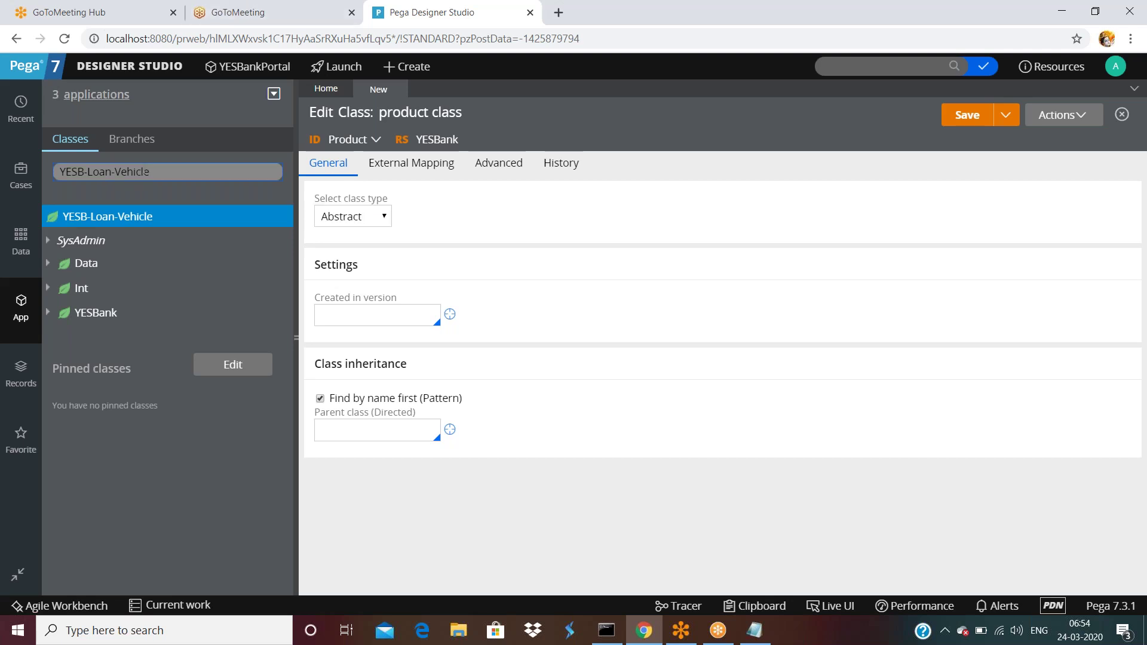
- Trim the Classes filter from YESB-Loan-Vehicle to YESB, listing its Data, FW, Int, Loan and YESBank-SR classes
{"action": "left_click", "coordinate": [175, 173]}
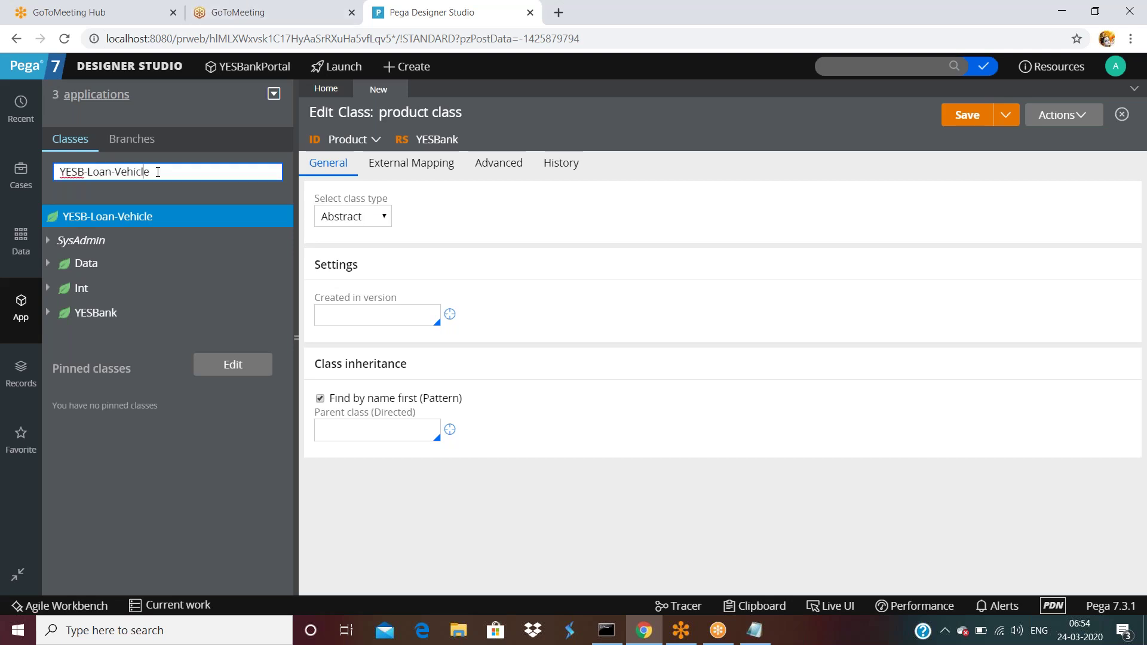
{"action": "left_click", "coordinate": [857, 65]}
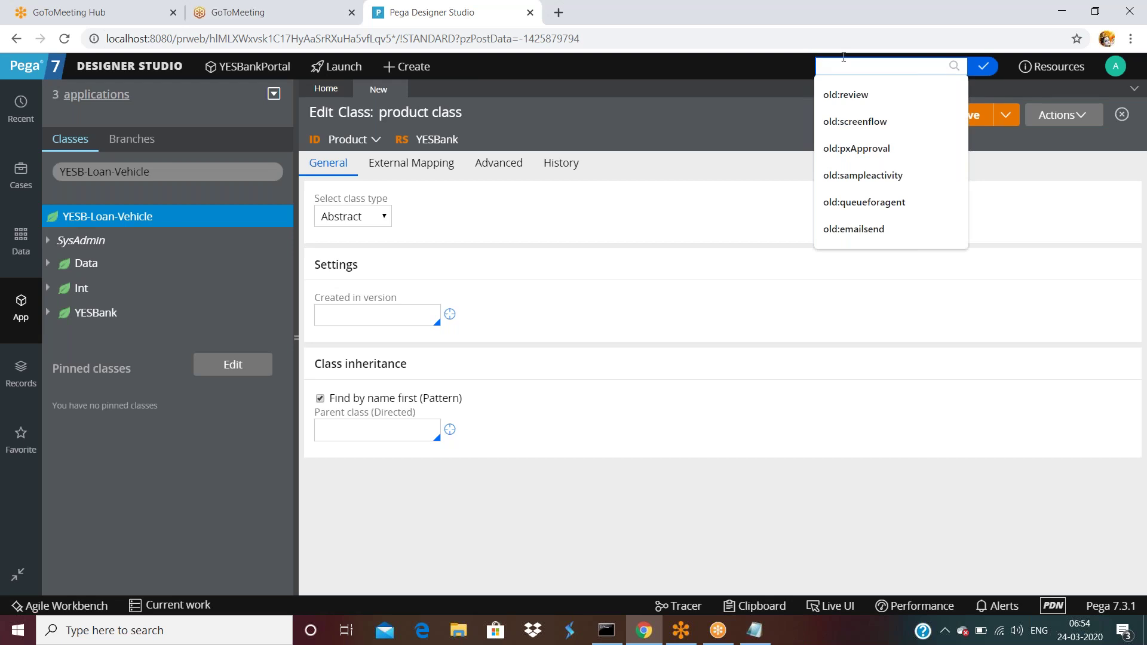
{"action": "left_click", "coordinate": [175, 173]}
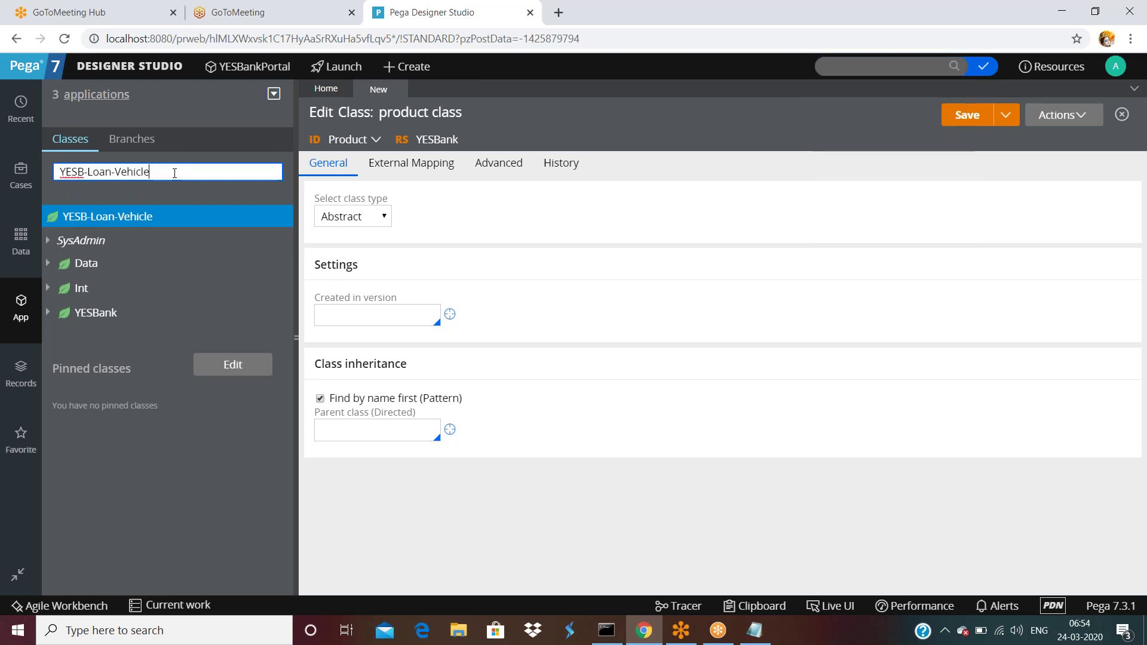
{"action": "key", "text": "BackSpace"}
{"action": "key", "text": "BackSpace"}
{"action": "key", "text": "BackSpace"}
{"action": "key", "text": "BackSpace"}
{"action": "key", "text": "BackSpace"}
{"action": "key", "text": "BackSpace"}
{"action": "key", "text": "BackSpace"}
{"action": "key", "text": "BackSpace"}
{"action": "key", "text": "BackSpace"}
{"action": "key", "text": "BackSpace"}
{"action": "key", "text": "BackSpace"}
{"action": "key", "text": "BackSpace"}
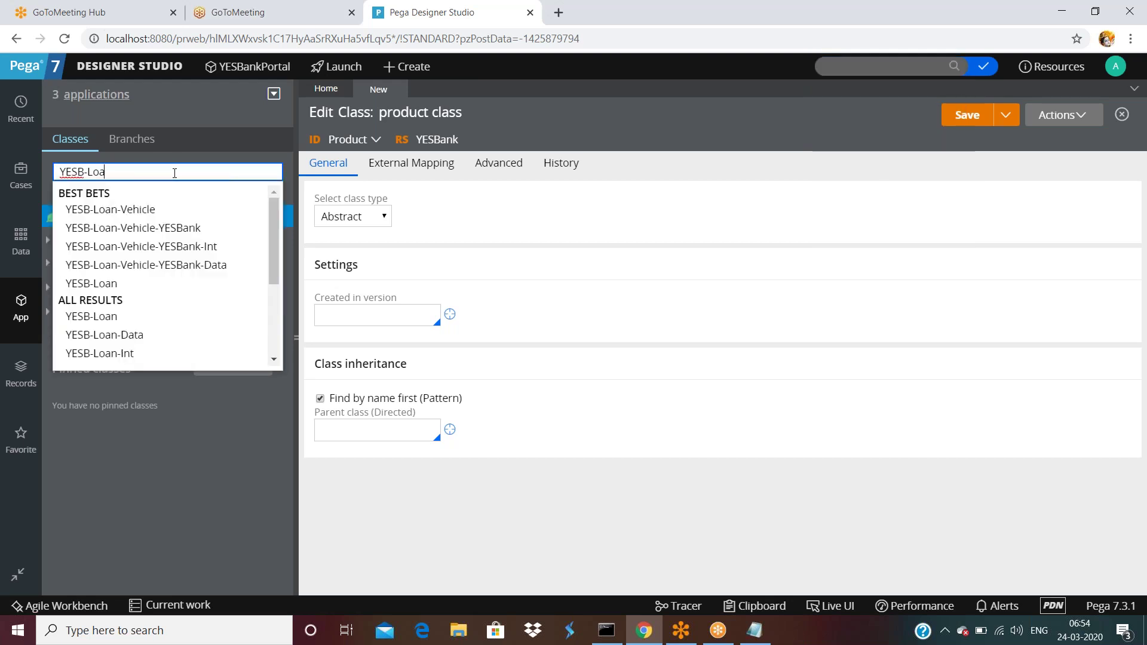
{"action": "key", "text": "BackSpace"}
{"action": "key", "text": "Return"}
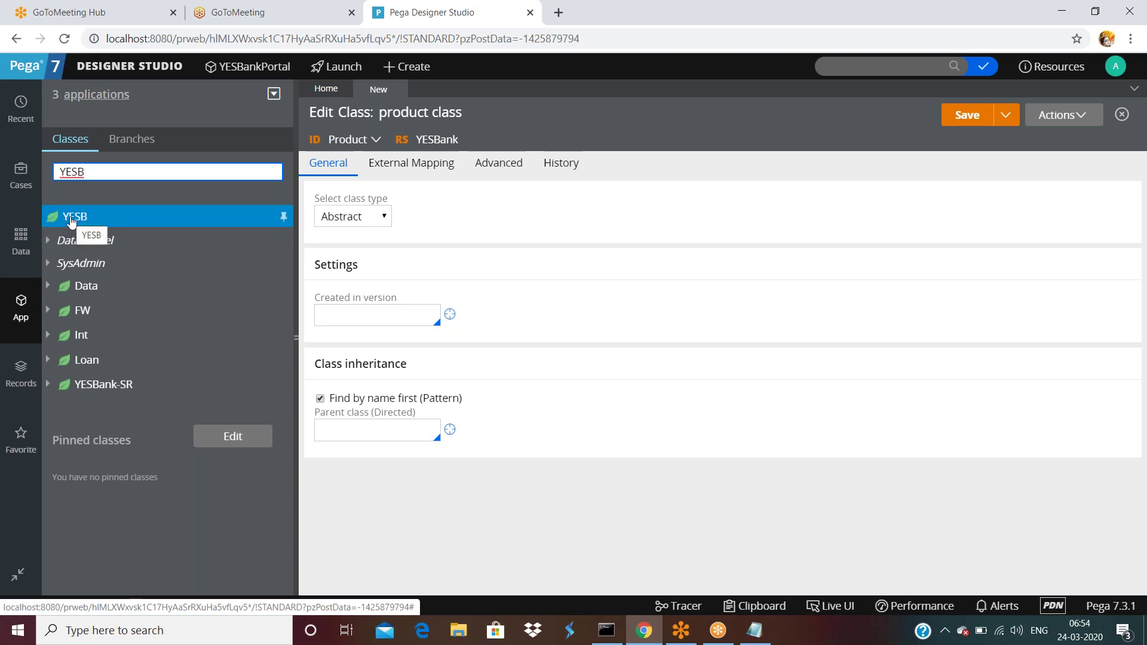
- Open the YESB class instances view, review its no-keys message, and expand SysAdmin
{"action": "left_click", "coordinate": [71, 219]}
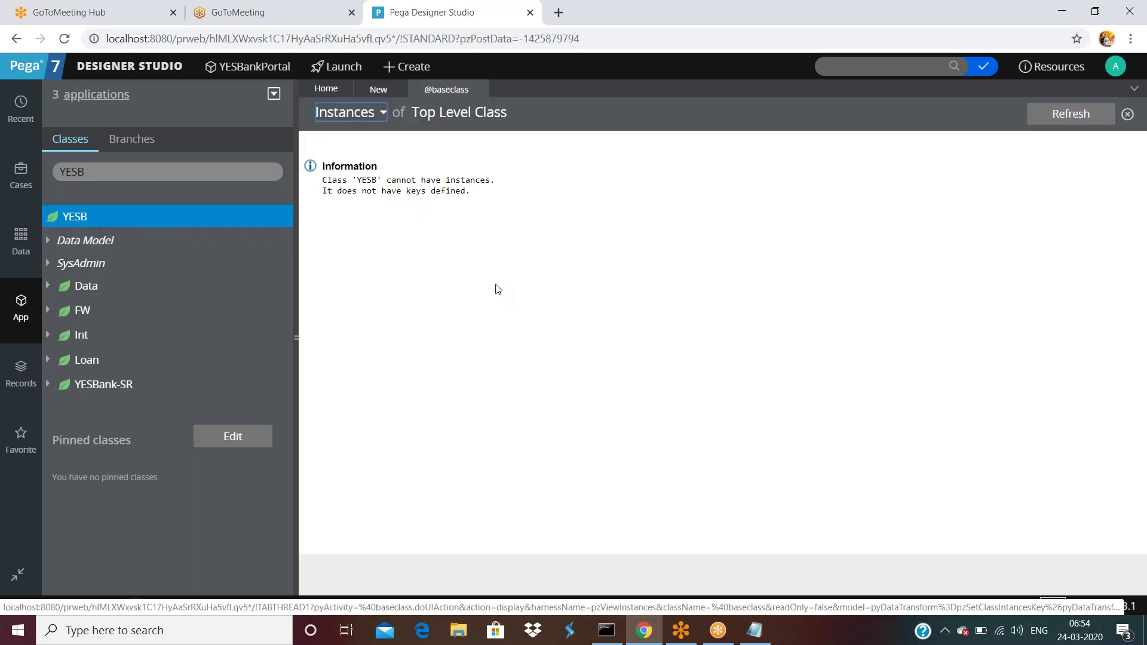
{"action": "left_click_drag", "start_coordinate": [391, 191], "coordinate": [487, 180]}
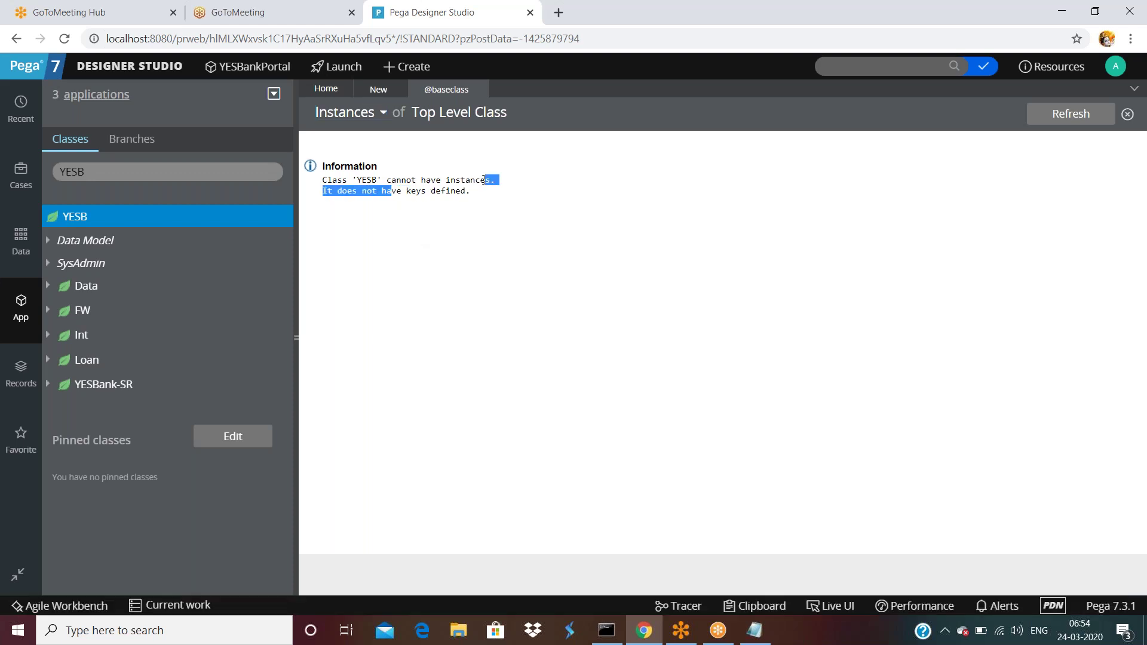
{"action": "left_click", "coordinate": [366, 205]}
{"action": "left_click_drag", "start_coordinate": [392, 191], "coordinate": [476, 197]}
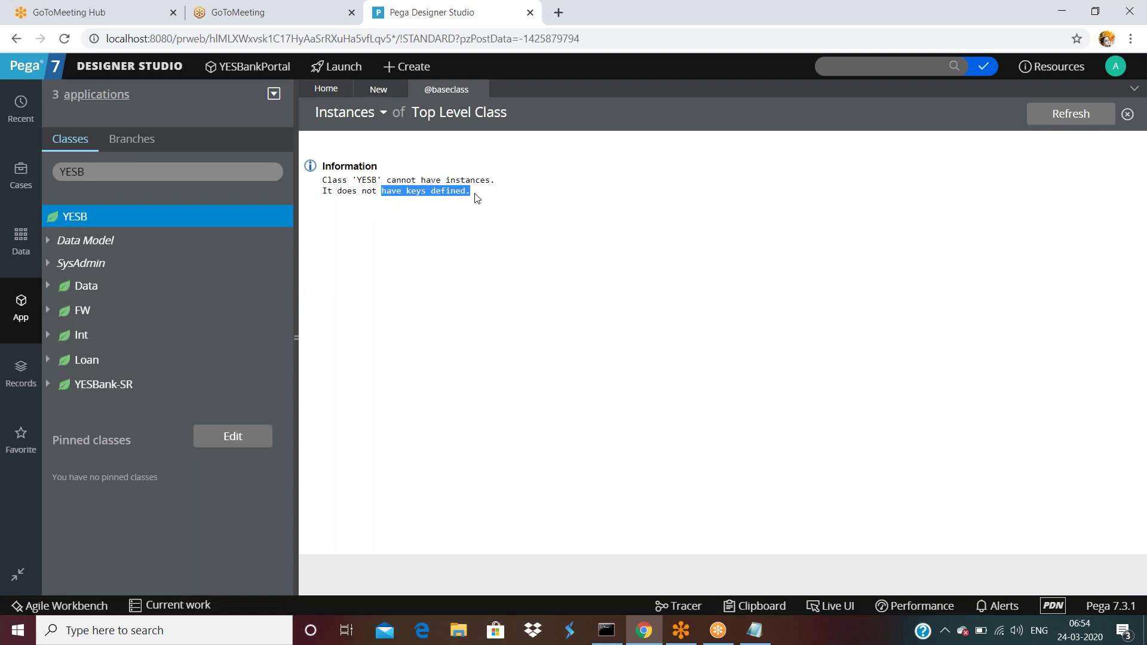
{"action": "triple_click", "coordinate": [360, 180]}
{"action": "left_click", "coordinate": [516, 196]}
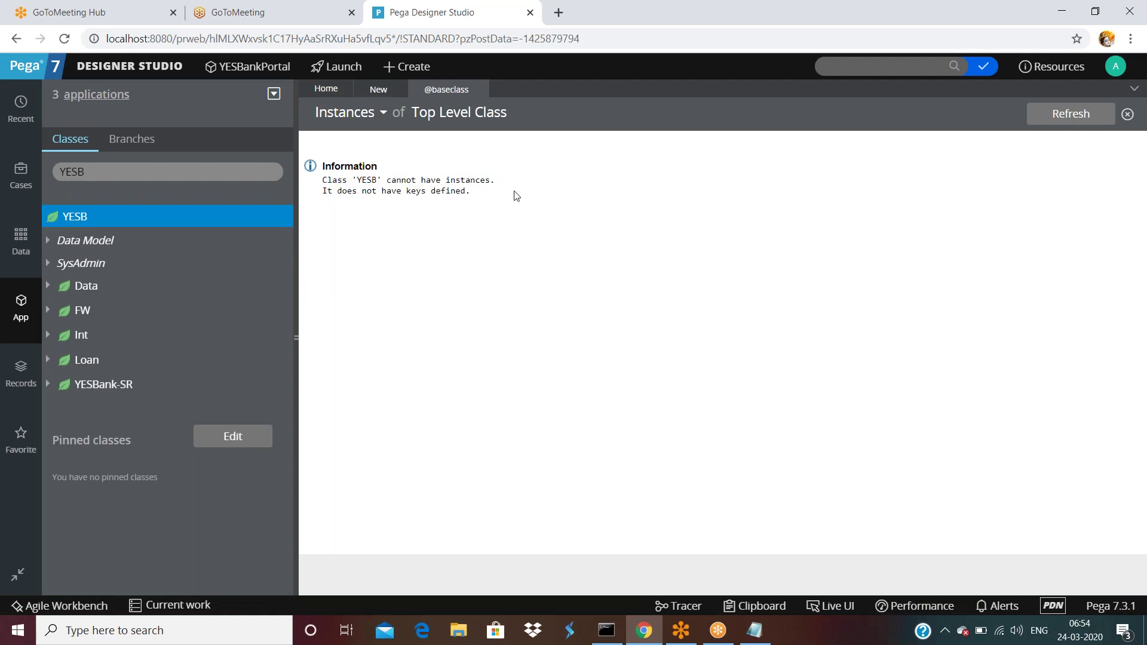
{"action": "left_click", "coordinate": [49, 264]}
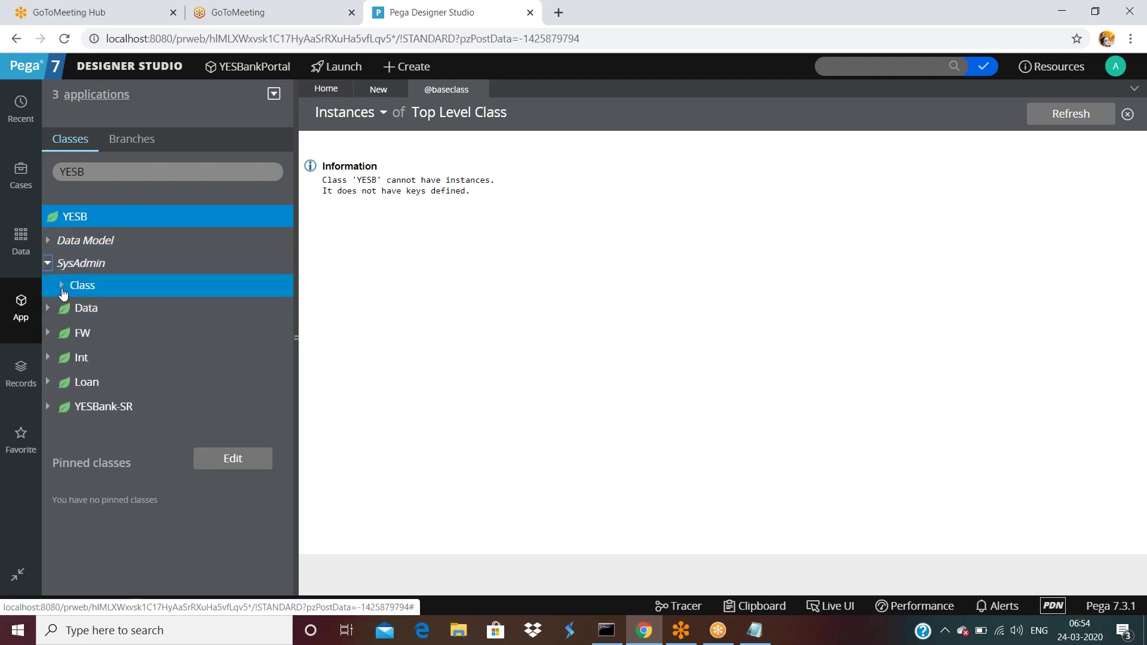
- Open the YESB Top Level Class definition under SysAdmin > Class, then return to the product class form
{"action": "left_click", "coordinate": [61, 285]}
{"action": "left_click", "coordinate": [110, 308]}
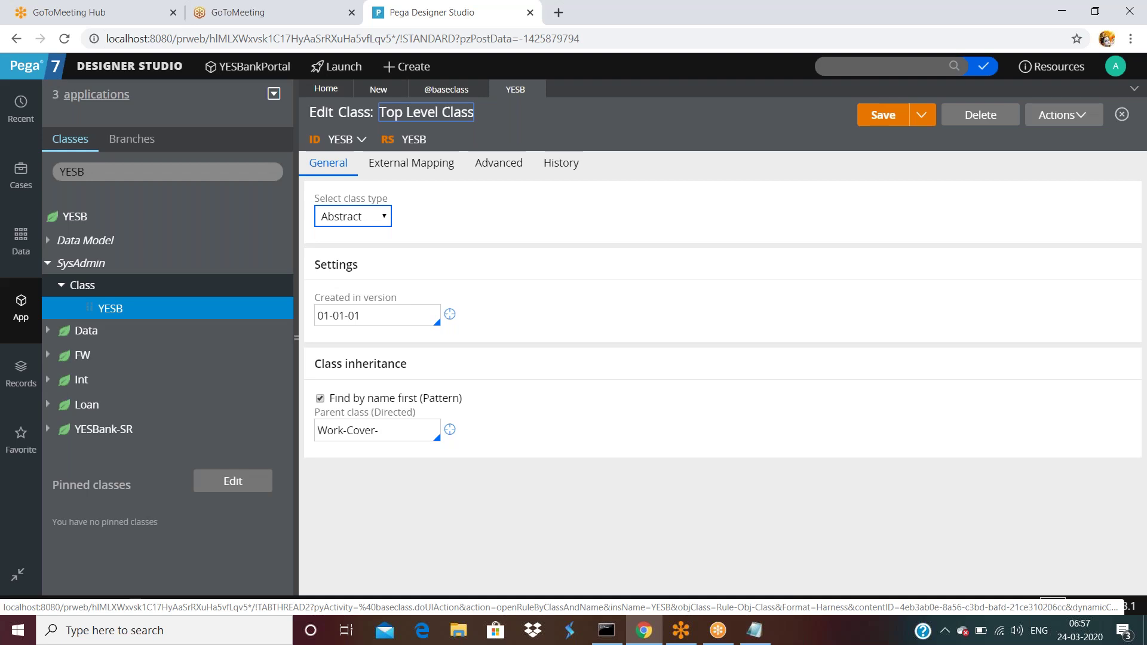
{"action": "left_click", "coordinate": [377, 89]}
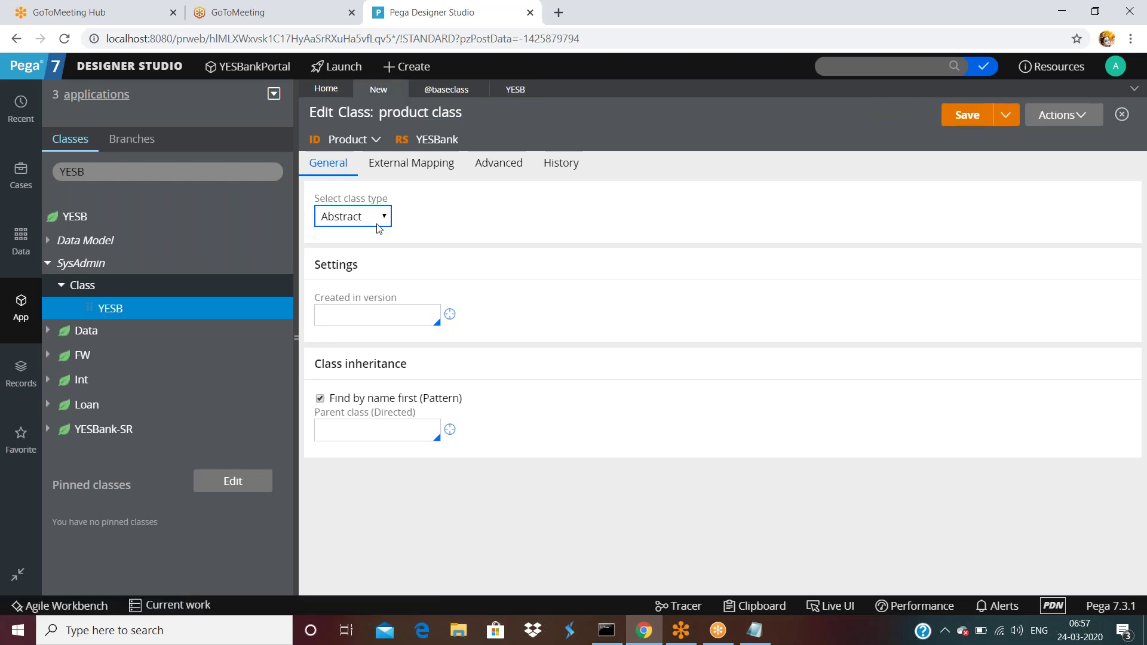
{"action": "left_click", "coordinate": [361, 317]}
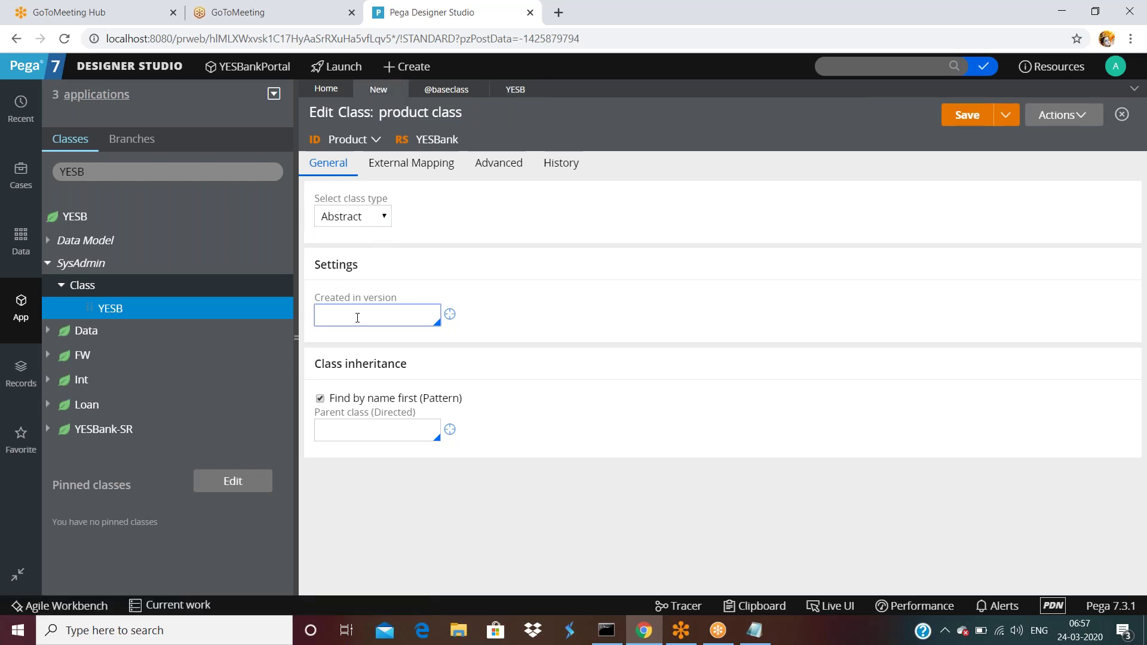
{"action": "left_click", "coordinate": [358, 318]}
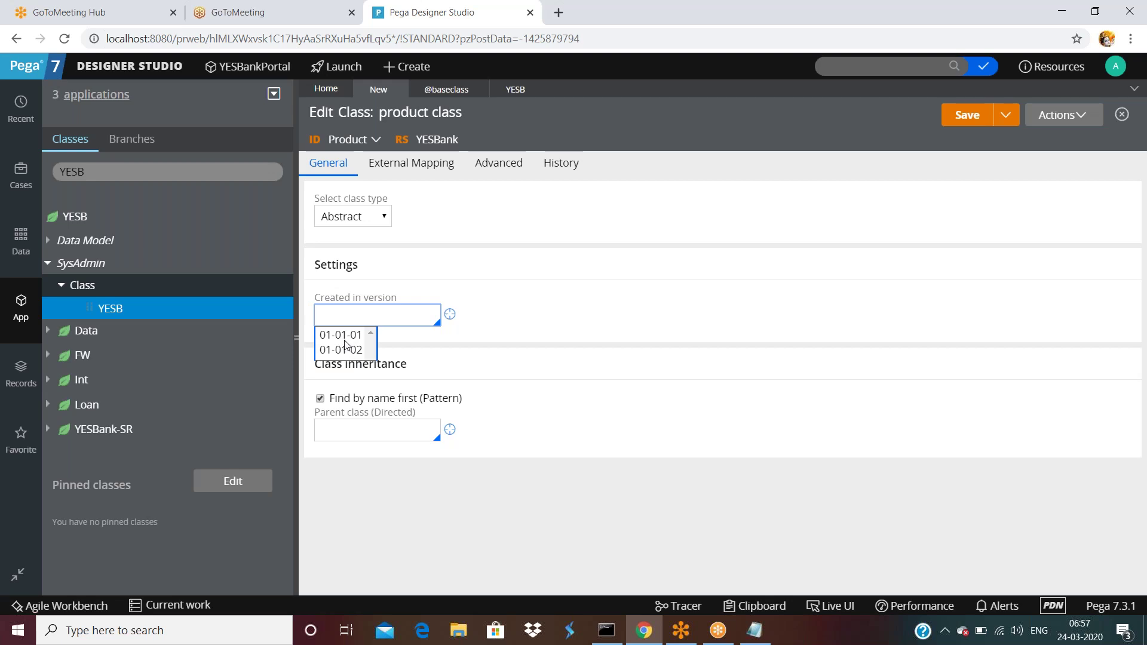
{"action": "left_click", "coordinate": [346, 352]}
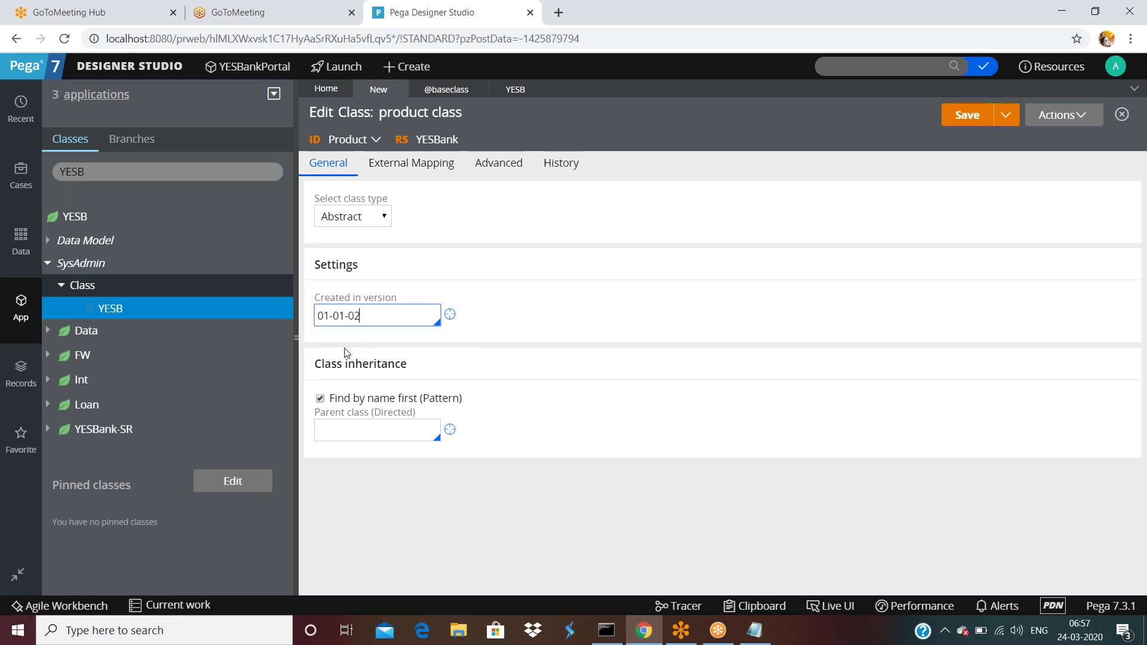
{"action": "triple_click", "coordinate": [387, 309]}
{"action": "left_click", "coordinate": [372, 426]}
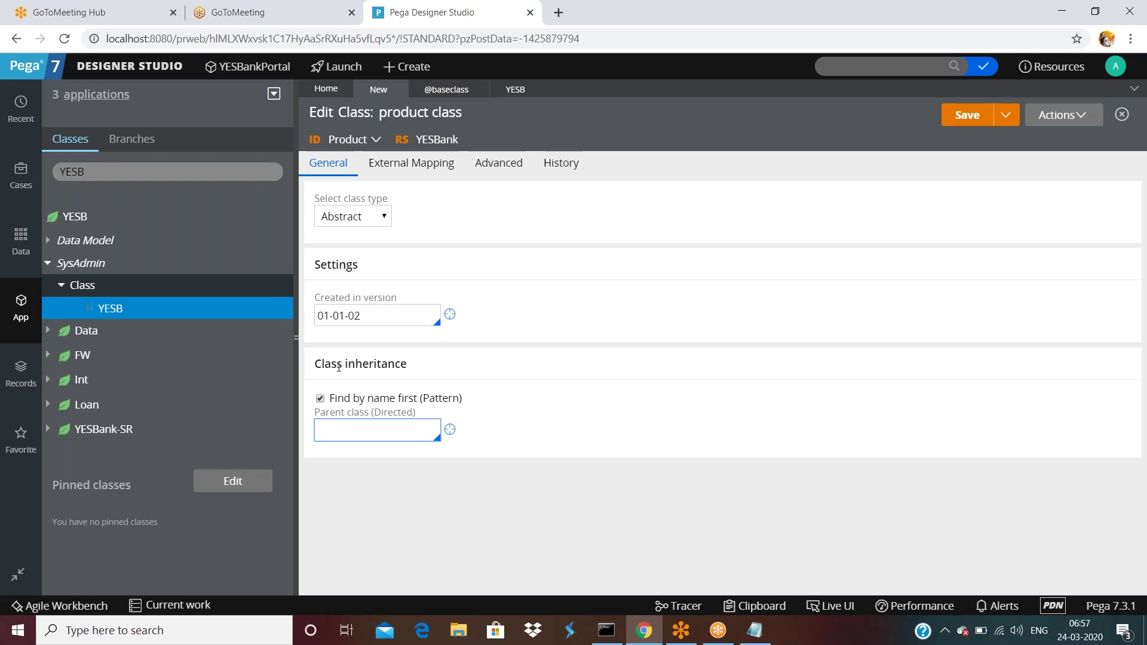
{"action": "triple_click", "coordinate": [383, 470]}
{"action": "left_click", "coordinate": [373, 432]}
{"action": "type", "text": "@baseclass"}
{"action": "left_click", "coordinate": [974, 123]}
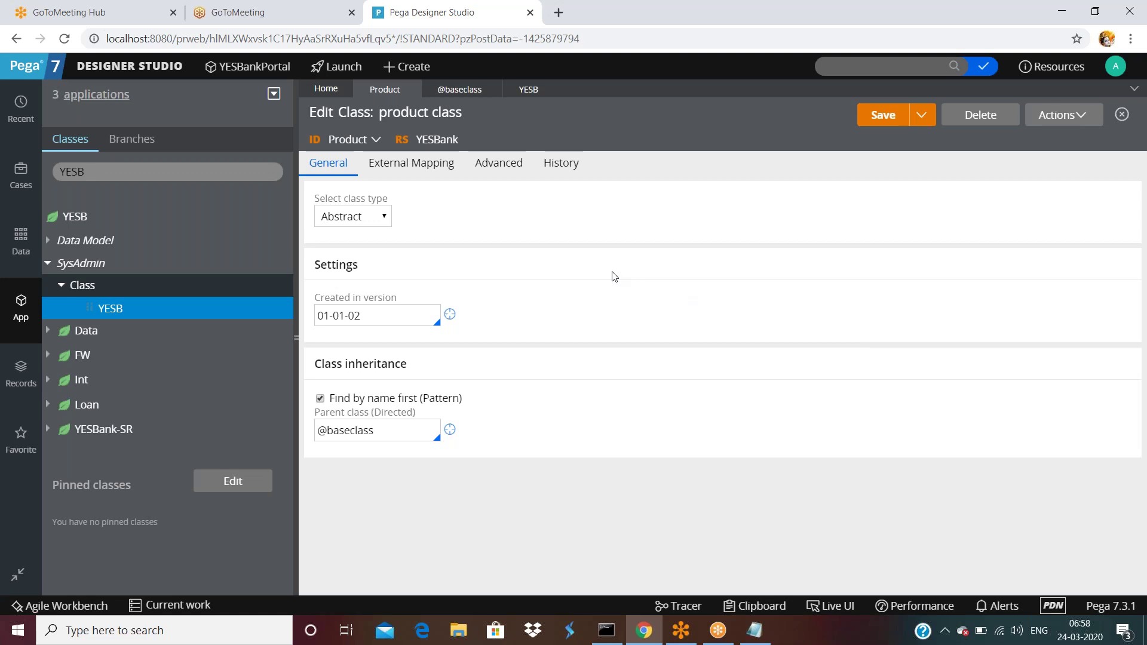
- Replace the class explorer filter text with 'Product'
{"action": "left_click", "coordinate": [150, 171]}
{"action": "key", "text": "BackSpace"}
{"action": "key", "text": "BackSpace"}
{"action": "key", "text": "BackSpace"}
{"action": "key", "text": "BackSpace"}
{"action": "type", "text": "Product"}
- Filter the class tree to Product and open the Product class definition and its instances view
{"action": "key", "text": "Return"}
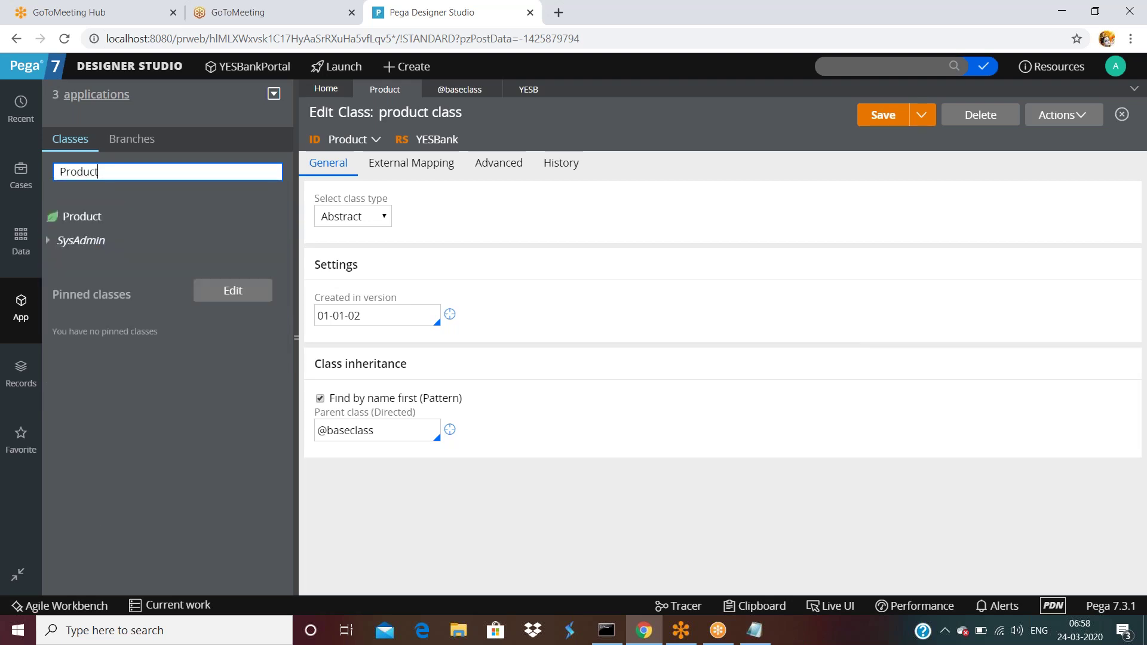
{"action": "left_click", "coordinate": [53, 239]}
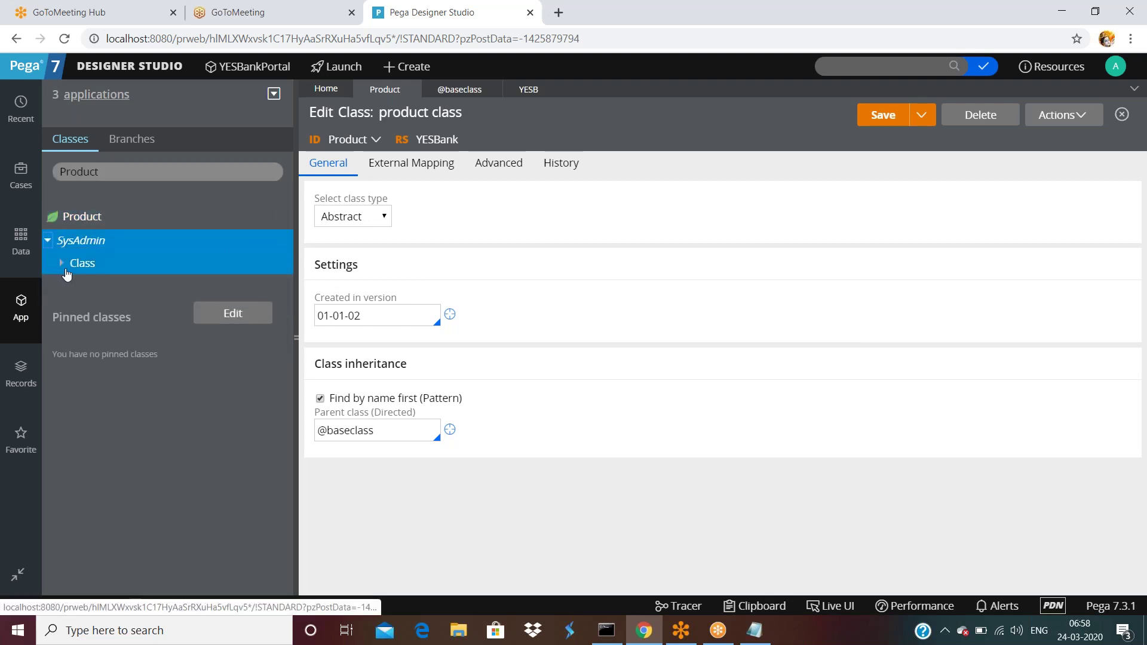
{"action": "left_click", "coordinate": [63, 264]}
{"action": "left_click", "coordinate": [115, 286]}
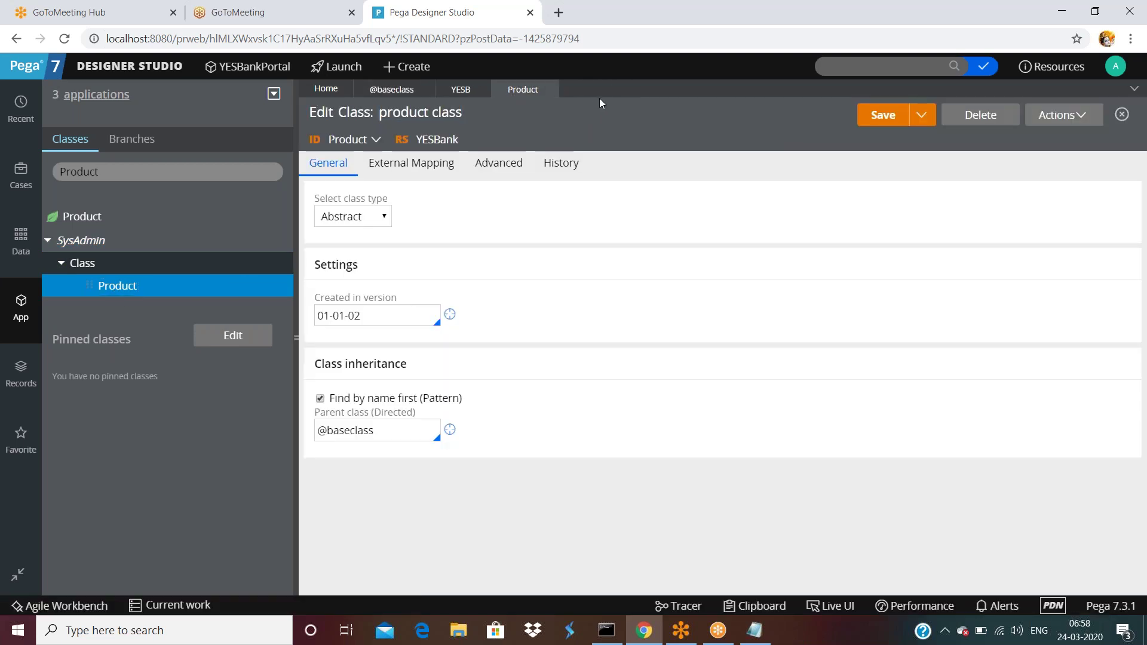
{"action": "left_click", "coordinate": [76, 219]}
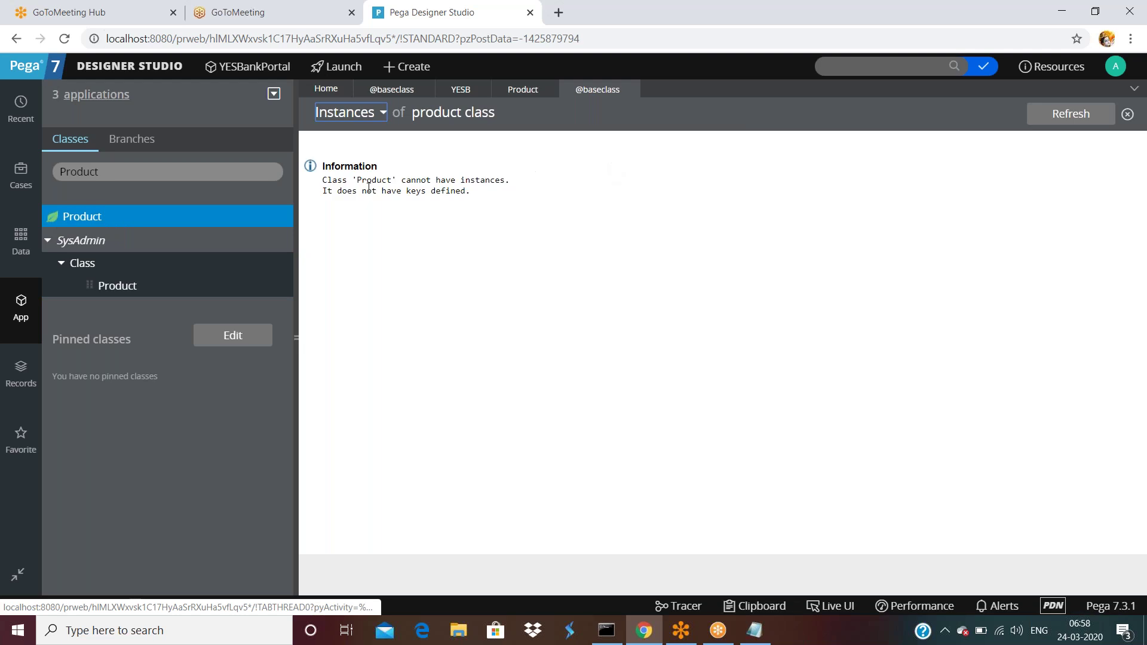
- Review the message that Product cannot have instances, then reload the Designer Studio page
{"action": "left_click_drag", "start_coordinate": [352, 180], "coordinate": [505, 183]}
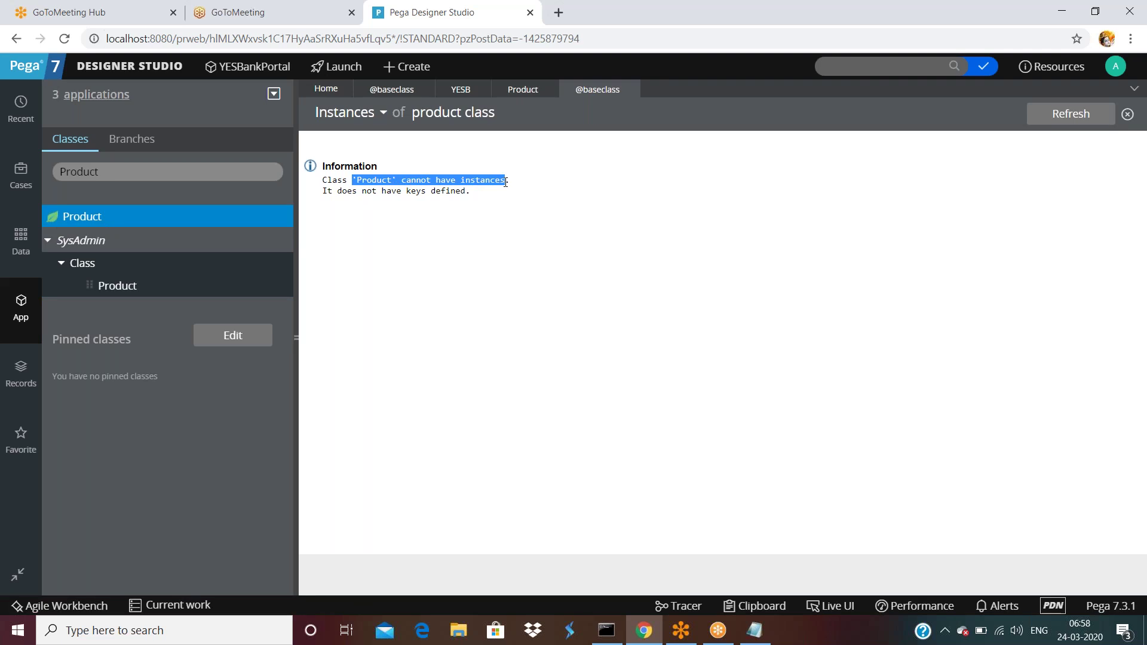
{"action": "left_click", "coordinate": [437, 189]}
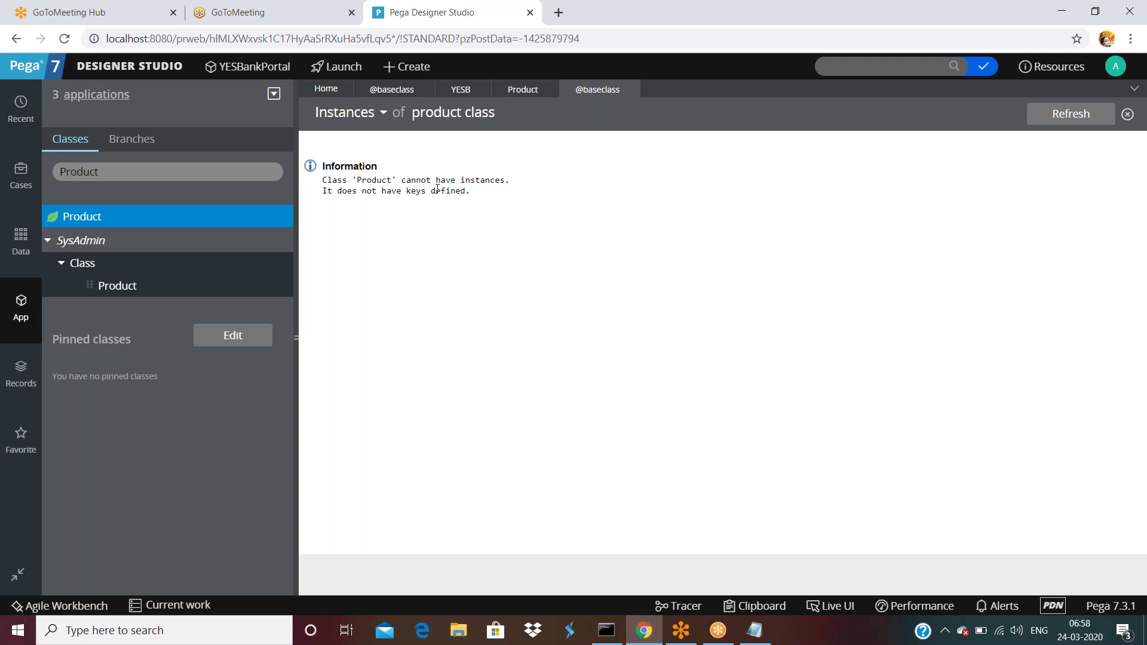
{"action": "left_click", "coordinate": [254, 37]}
{"action": "key", "text": "Return"}
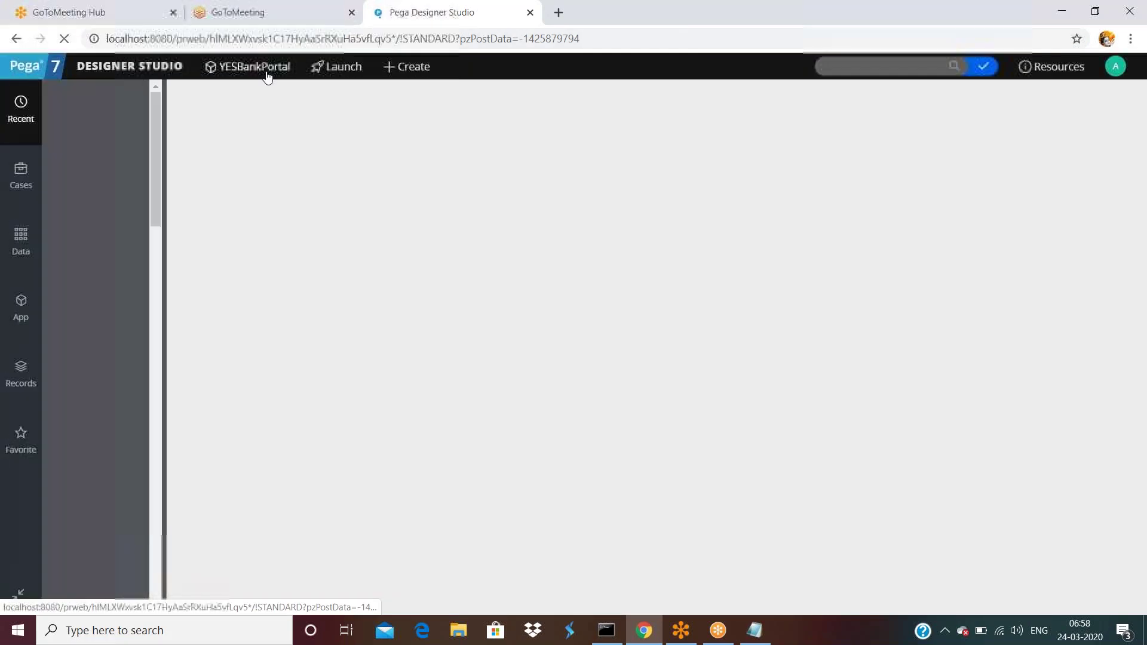
- Log off and back in, then list the YESB-Loan-Vehicle-YESBank-Work class instances in App Explorer
{"action": "left_click", "coordinate": [26, 318]}
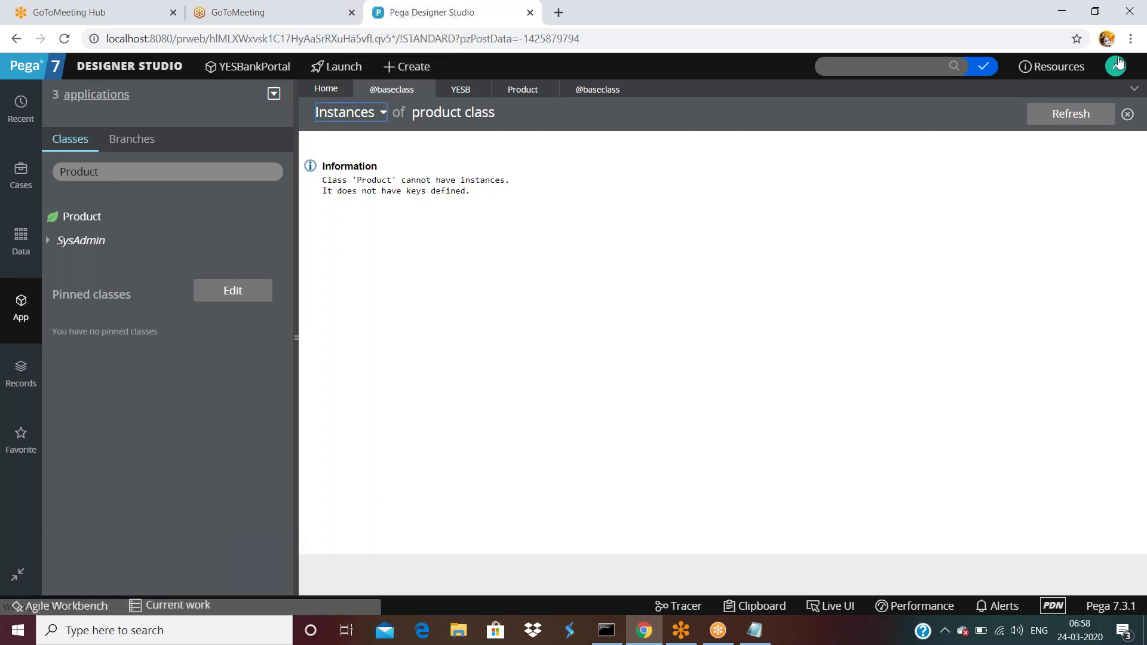
{"action": "left_click", "coordinate": [1116, 66]}
{"action": "left_click", "coordinate": [1070, 190]}
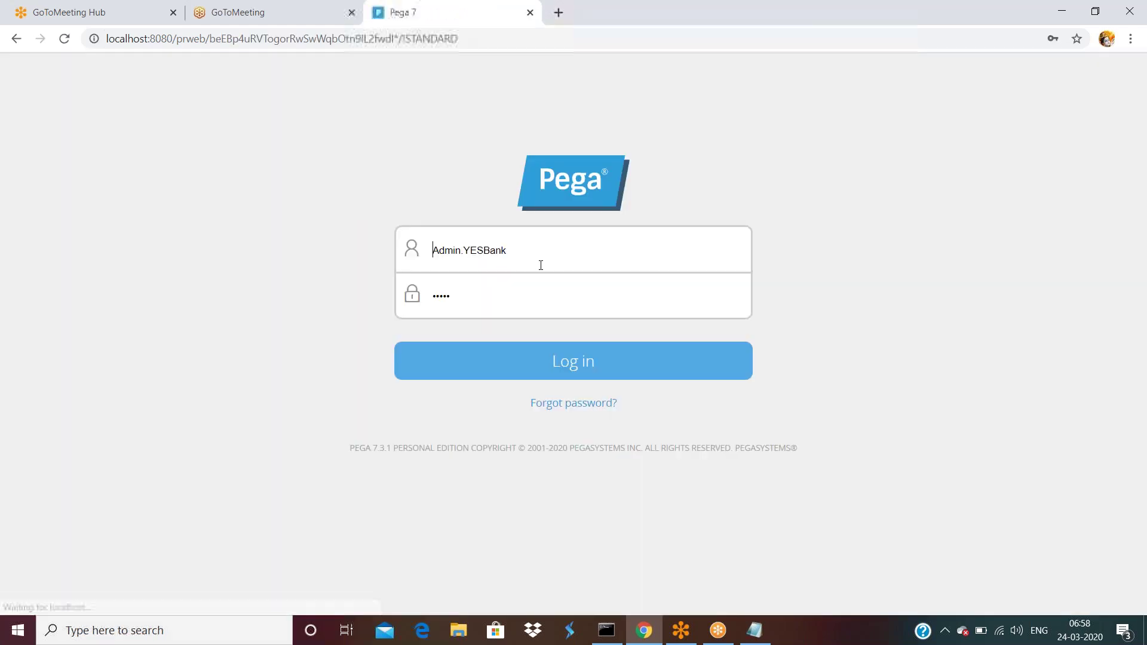
{"action": "left_click", "coordinate": [537, 360]}
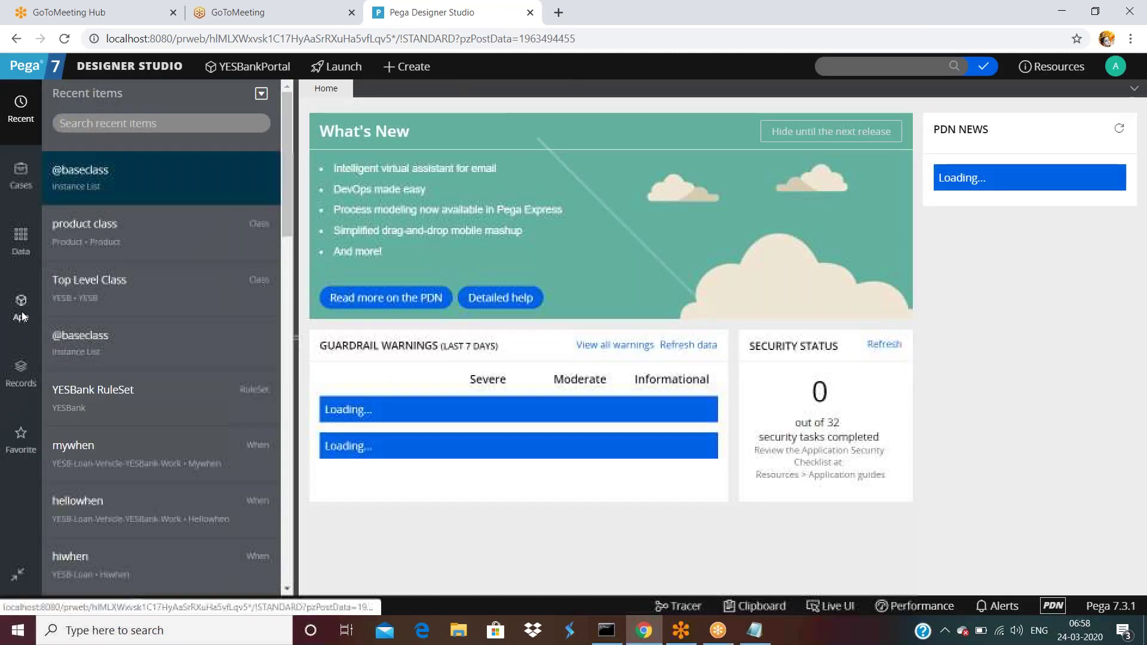
{"action": "left_click", "coordinate": [21, 316]}
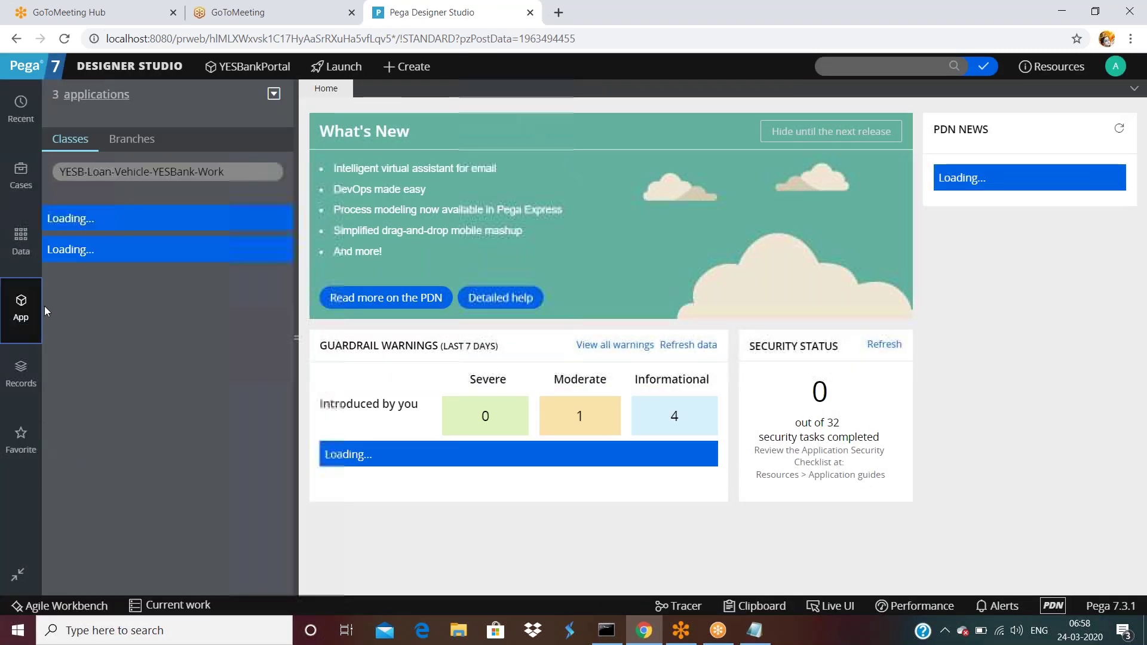
{"action": "left_click", "coordinate": [143, 216]}
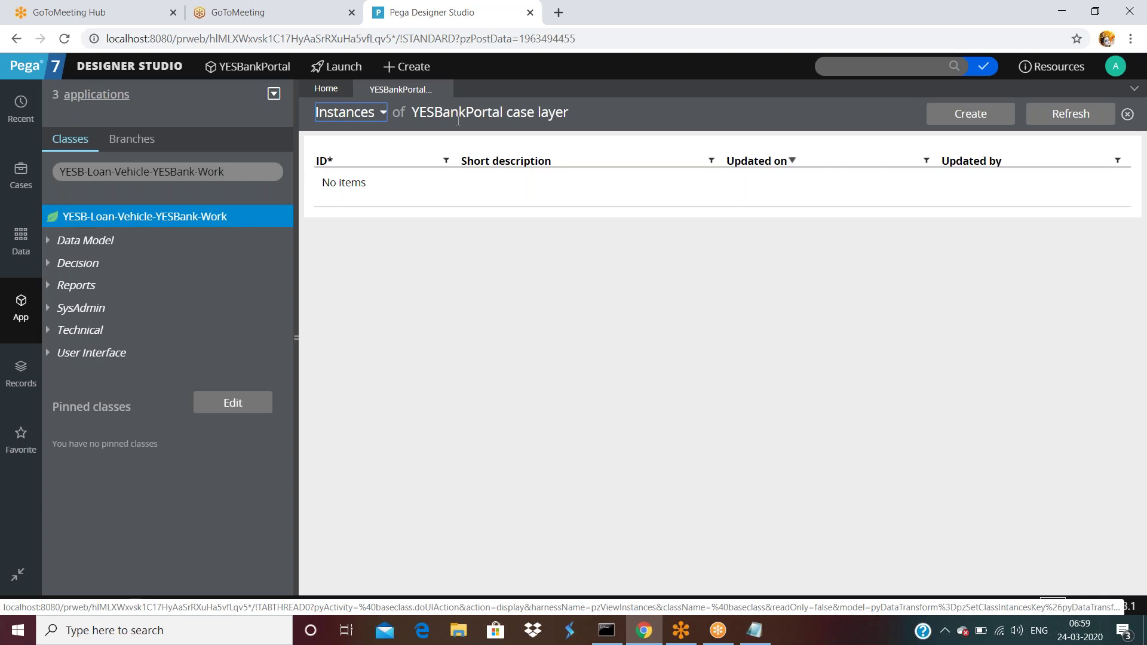
- Search App Explorer for the Product class and open its instances
{"action": "double_click", "coordinate": [235, 168]}
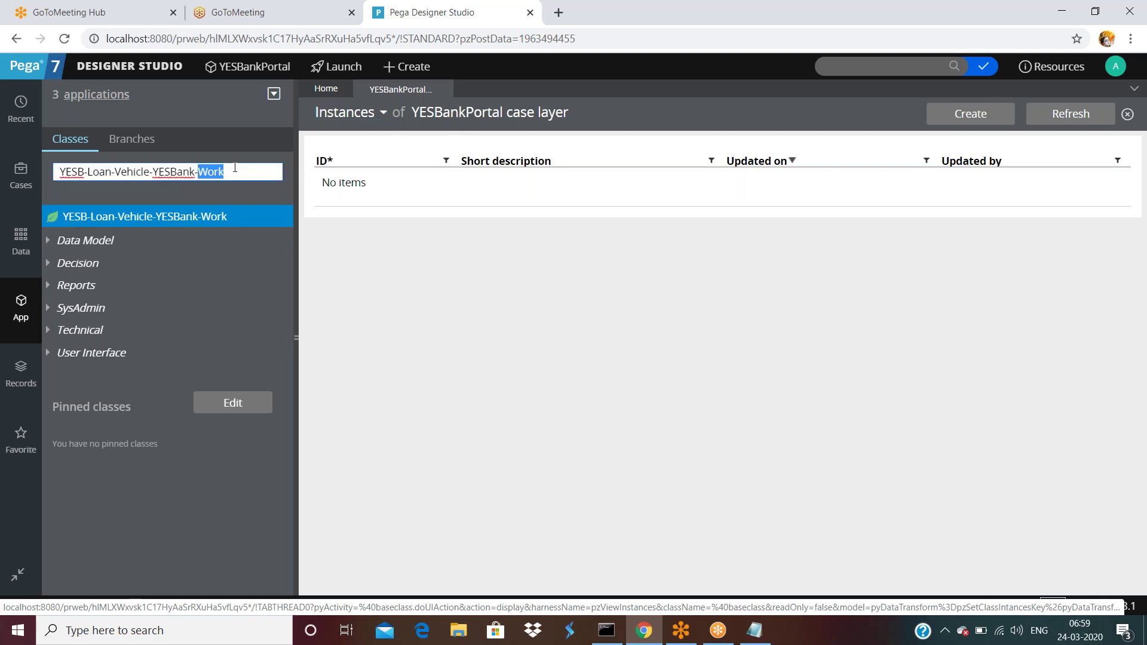
{"action": "key", "text": "ctrl+a"}
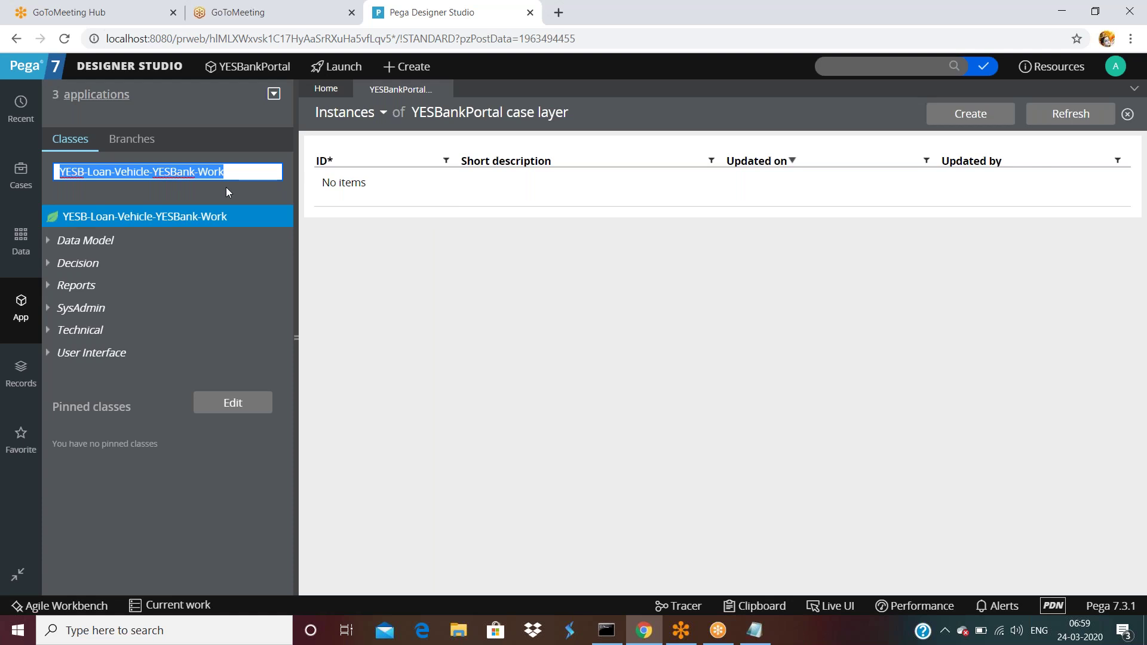
{"action": "type", "text": "Product"}
{"action": "key", "text": "Return"}
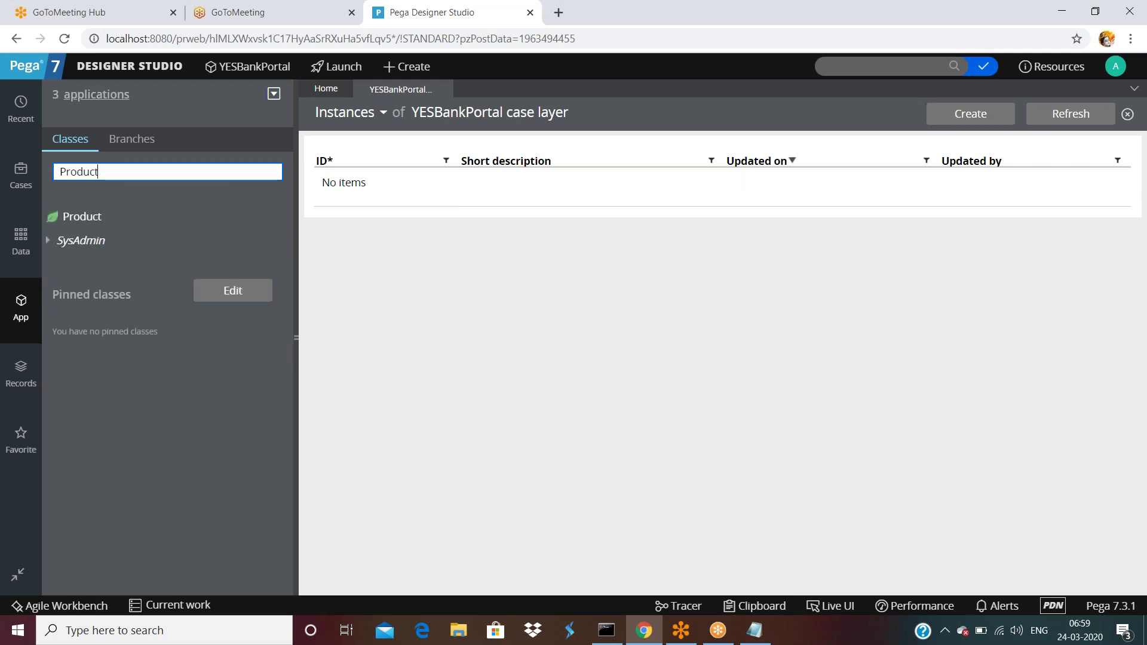
{"action": "left_click", "coordinate": [106, 220]}
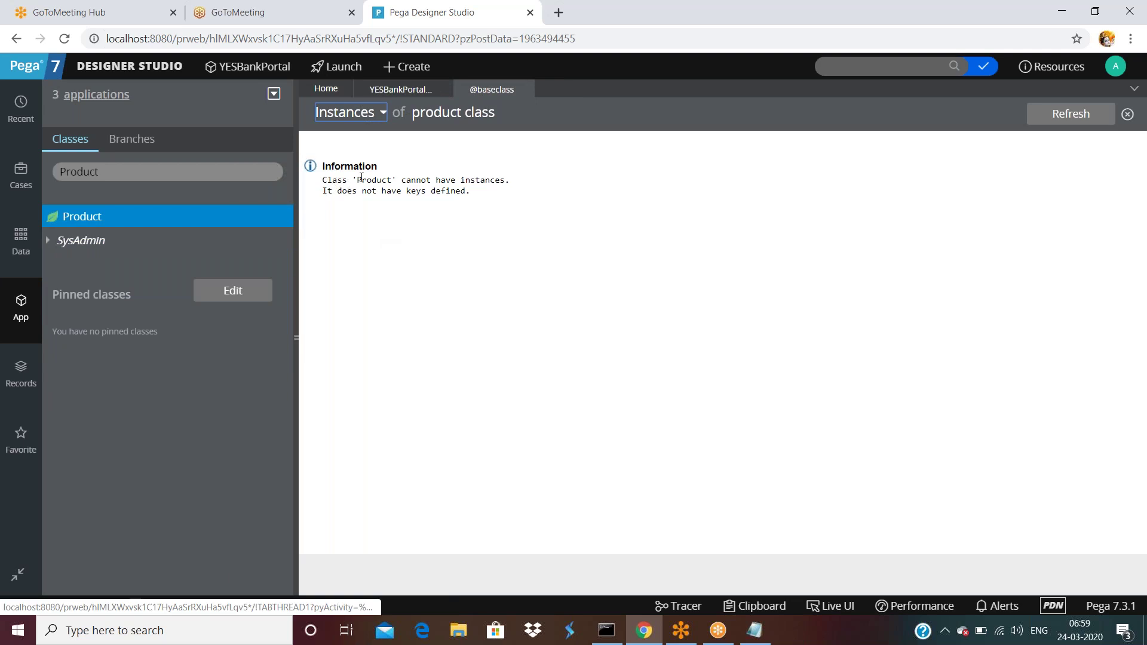
- Read the Product no-keys, no-instances message, then return to the YESBankPortal case layer list
{"action": "left_click_drag", "start_coordinate": [362, 178], "coordinate": [506, 182]}
{"action": "left_click", "coordinate": [532, 186]}
{"action": "left_click_drag", "start_coordinate": [381, 196], "coordinate": [476, 191]}
{"action": "left_click", "coordinate": [478, 187]}
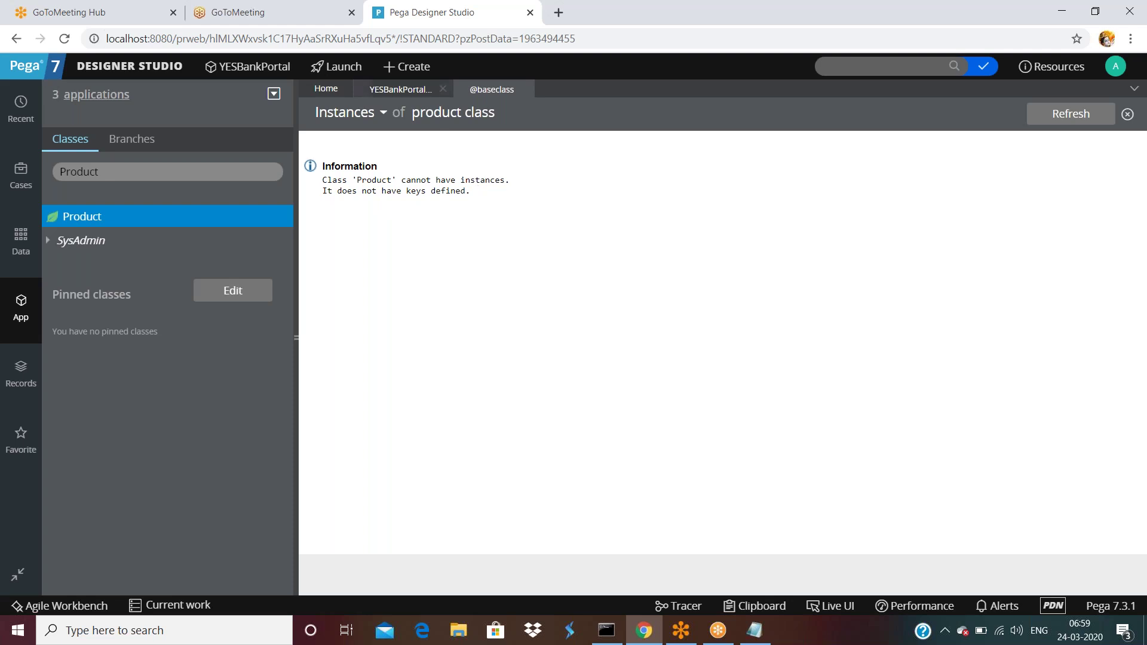
{"action": "left_click", "coordinate": [441, 89]}
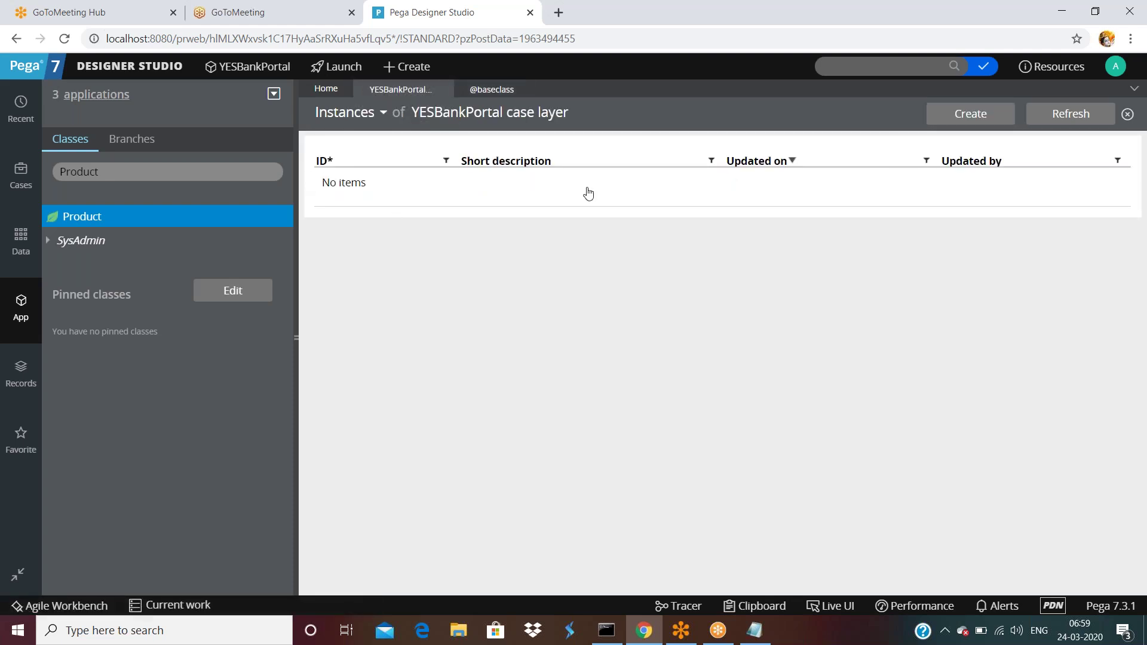
{"action": "left_click", "coordinate": [198, 163]}
- Sign out and back in, then reopen the YESB-Loan-Vehicle-YESBank-Work instance list from App Explorer
{"action": "left_click", "coordinate": [137, 177]}
{"action": "left_click", "coordinate": [1116, 65]}
{"action": "left_click", "coordinate": [1070, 190]}
{"action": "left_click", "coordinate": [585, 361]}
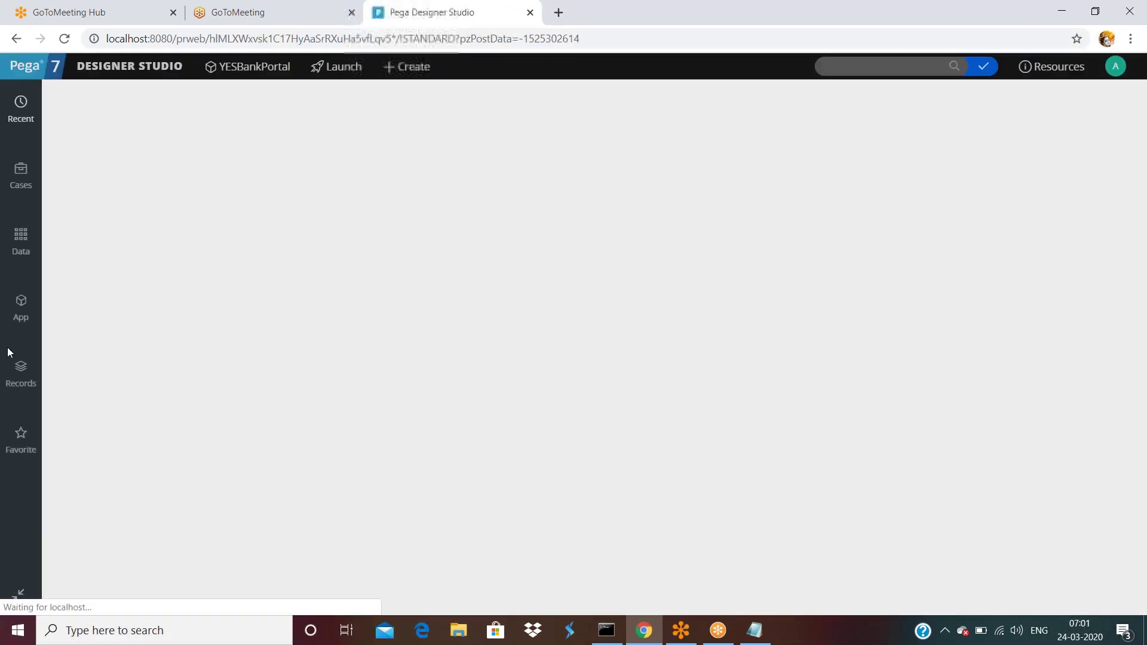
{"action": "left_click", "coordinate": [23, 305]}
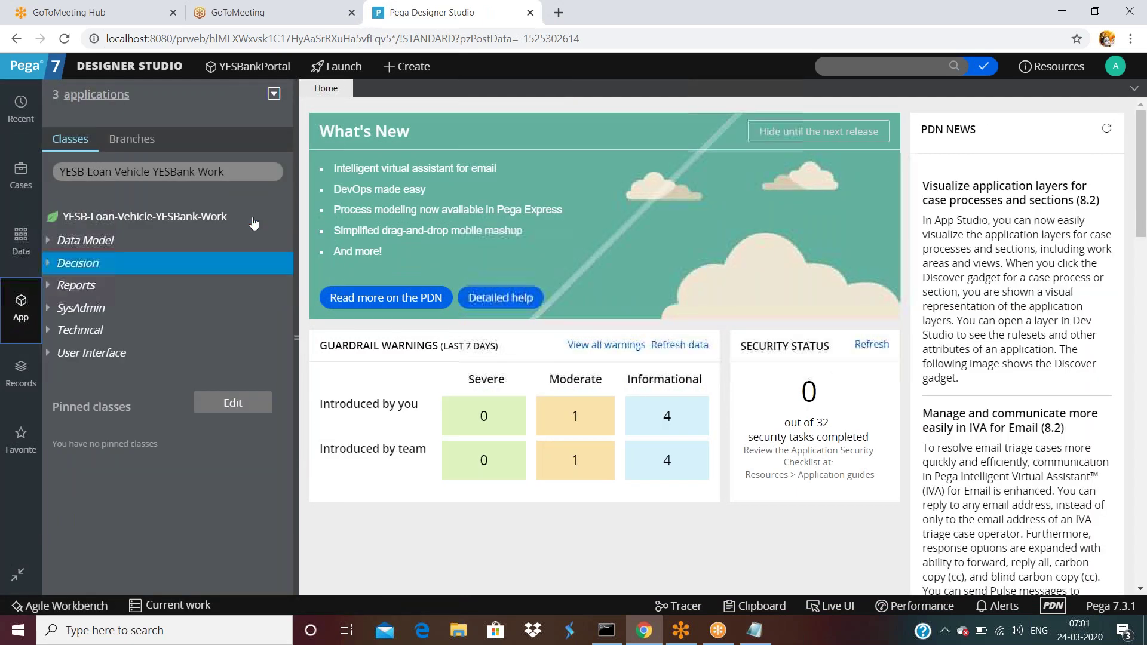
{"action": "left_click", "coordinate": [246, 178]}
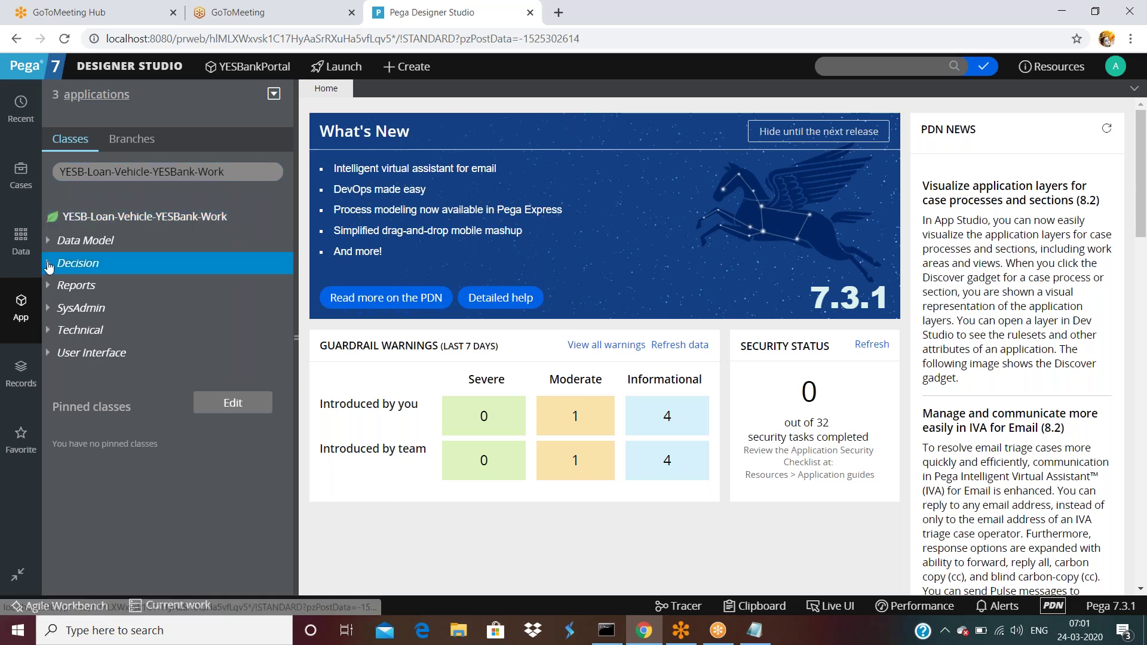
{"action": "left_click", "coordinate": [123, 217]}
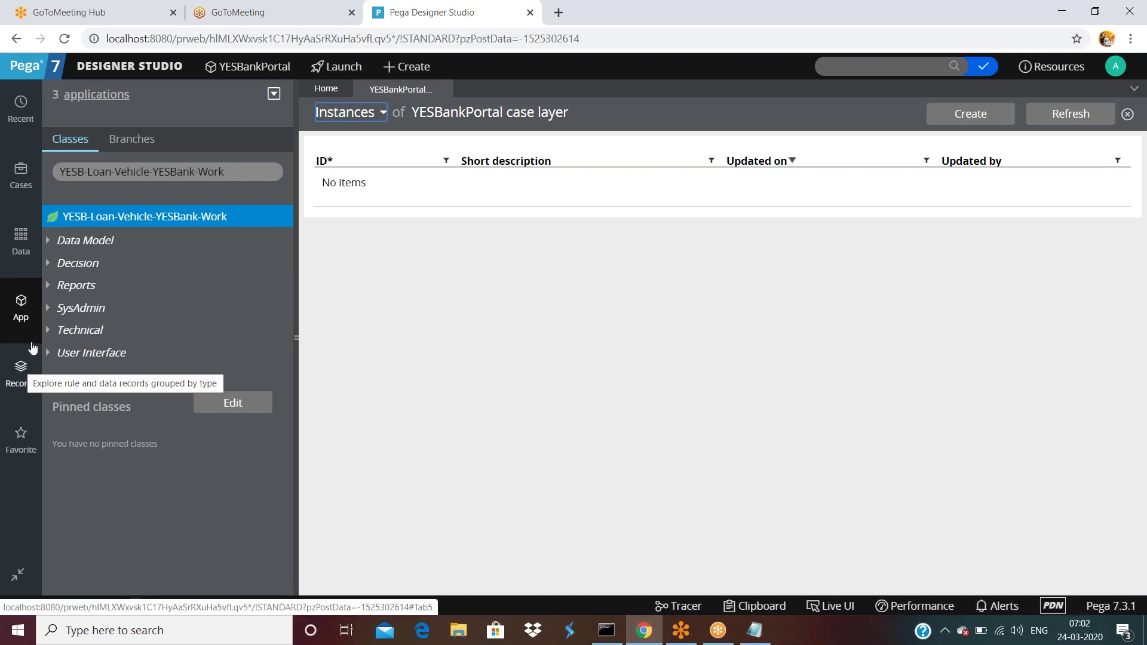
- Browse Records by category and open the Instances of Class list under SysAdmin
{"action": "left_click", "coordinate": [24, 373]}
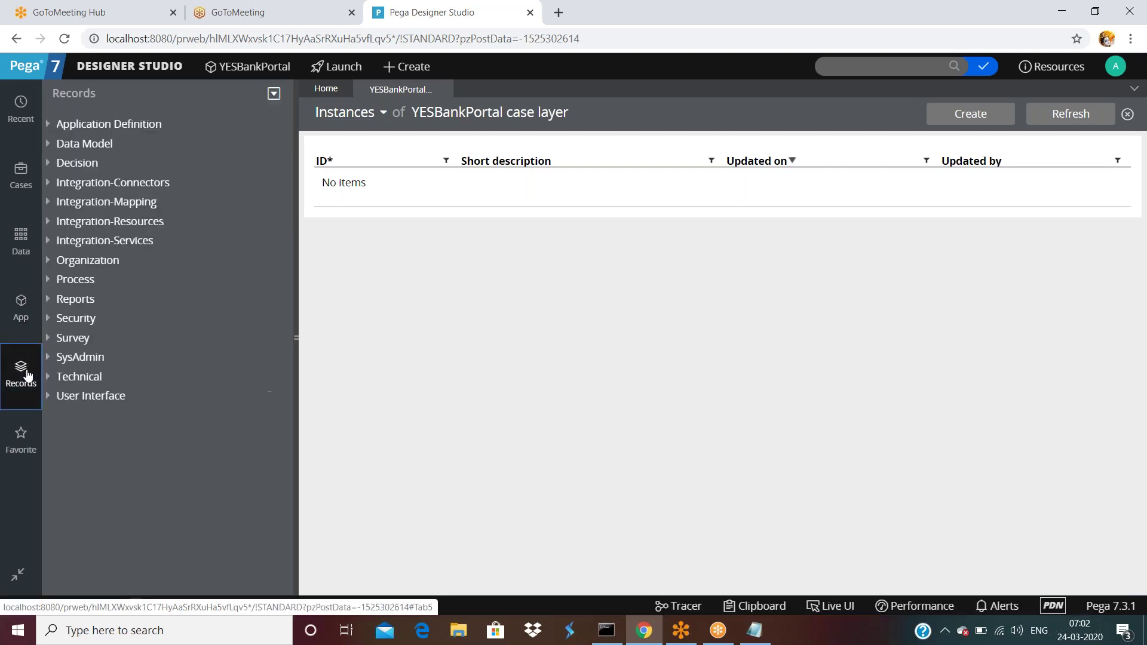
{"action": "left_click", "coordinate": [48, 359]}
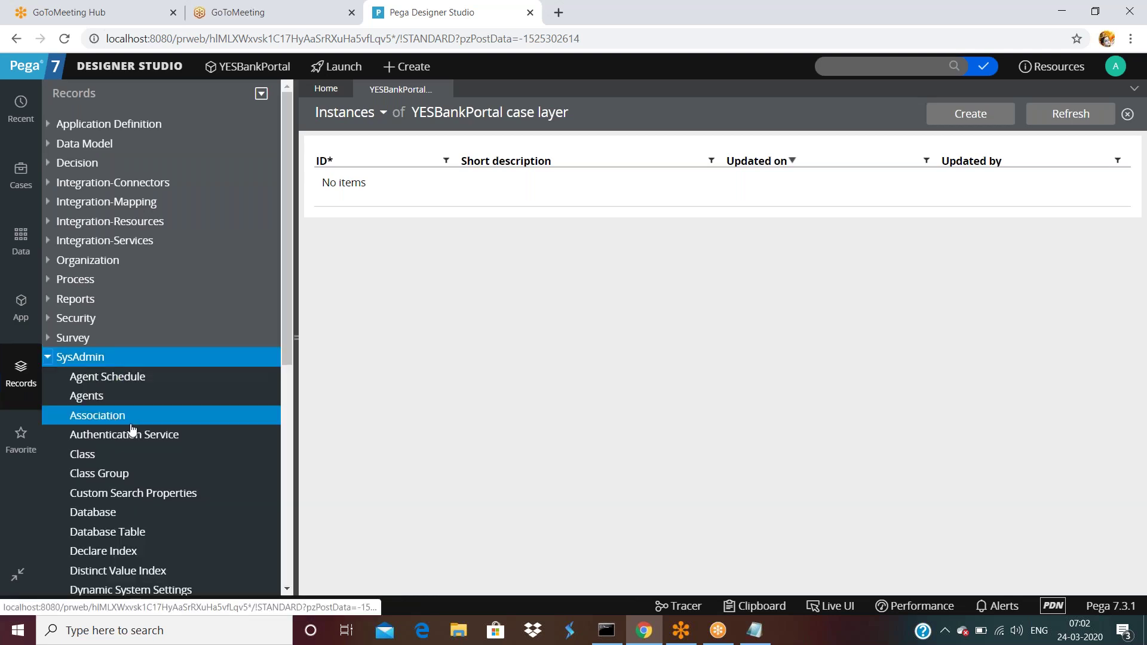
{"action": "left_click", "coordinate": [83, 459]}
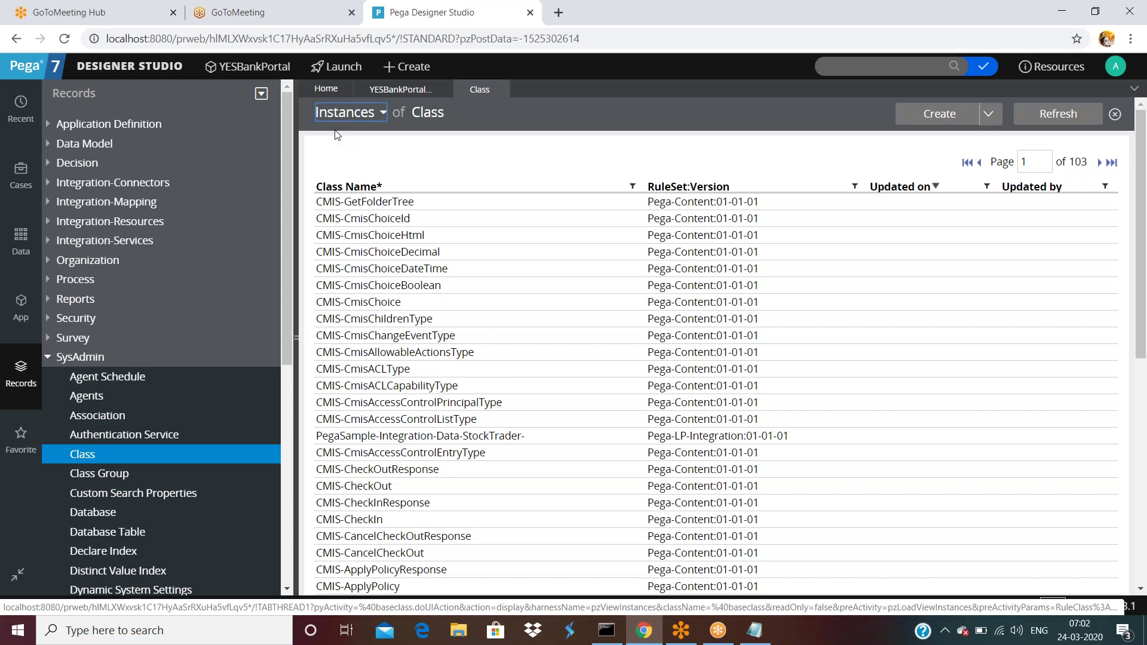
{"action": "left_click_drag", "start_coordinate": [451, 113], "coordinate": [313, 117]}
{"action": "left_click", "coordinate": [495, 143]}
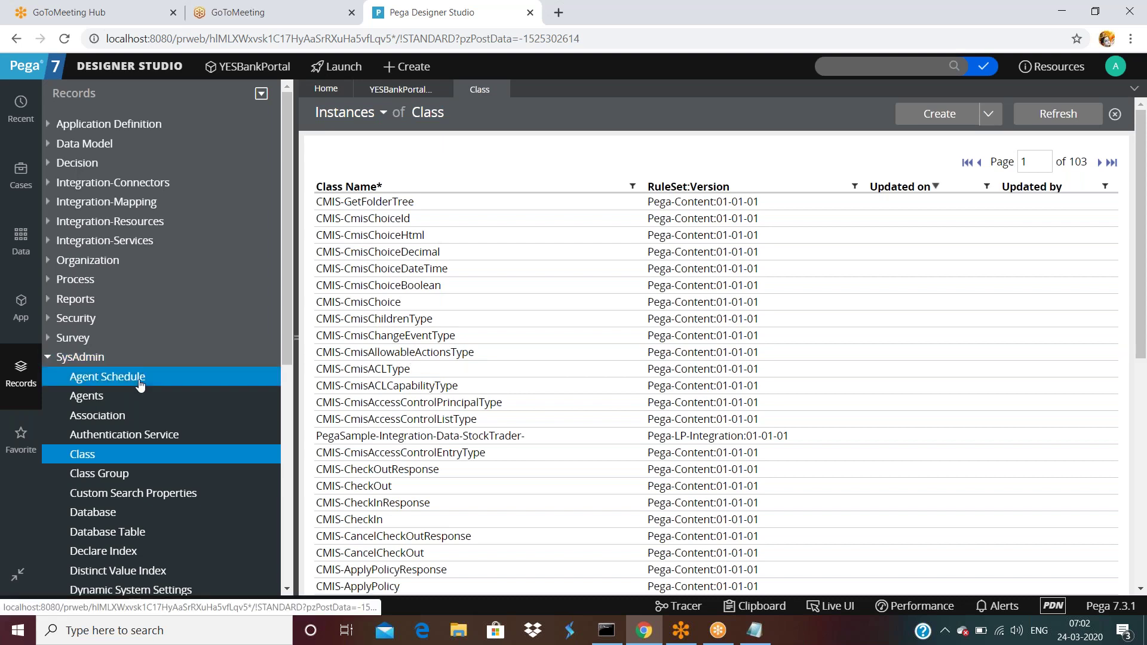
{"action": "scroll", "coordinate": [139, 384], "scroll_direction": "down", "scroll_amount": 5}
{"action": "scroll", "coordinate": [143, 391], "scroll_direction": "up", "scroll_amount": 1}
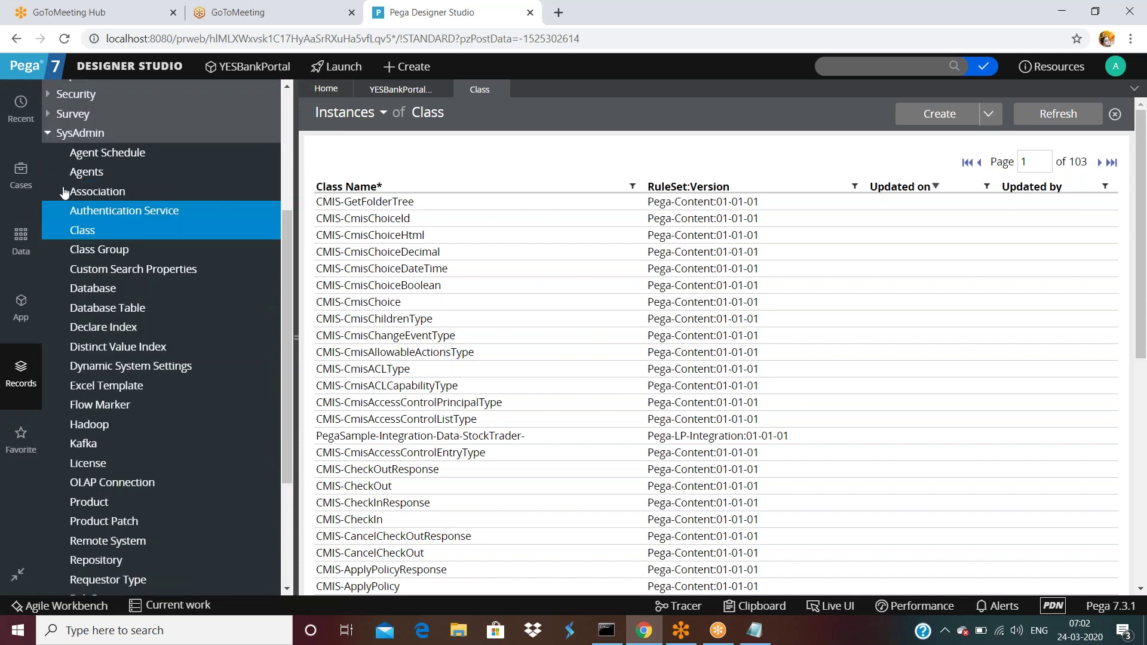
{"action": "left_click", "coordinate": [49, 129]}
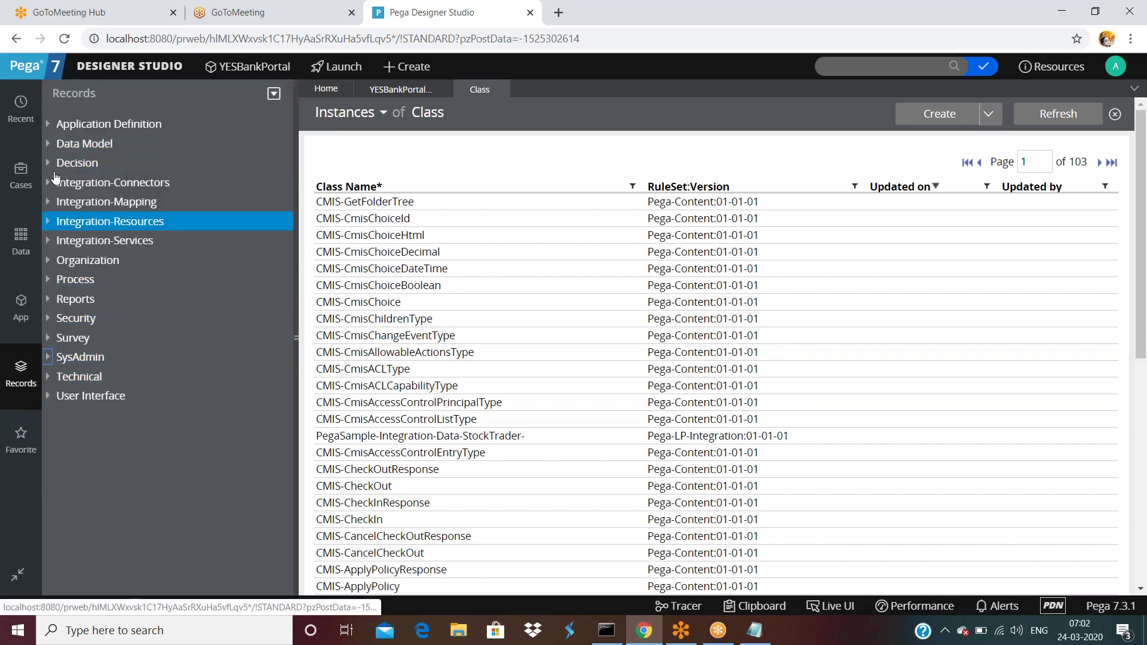
- Expand Data Model in Records and open the list of all Property instances
{"action": "left_click", "coordinate": [21, 107]}
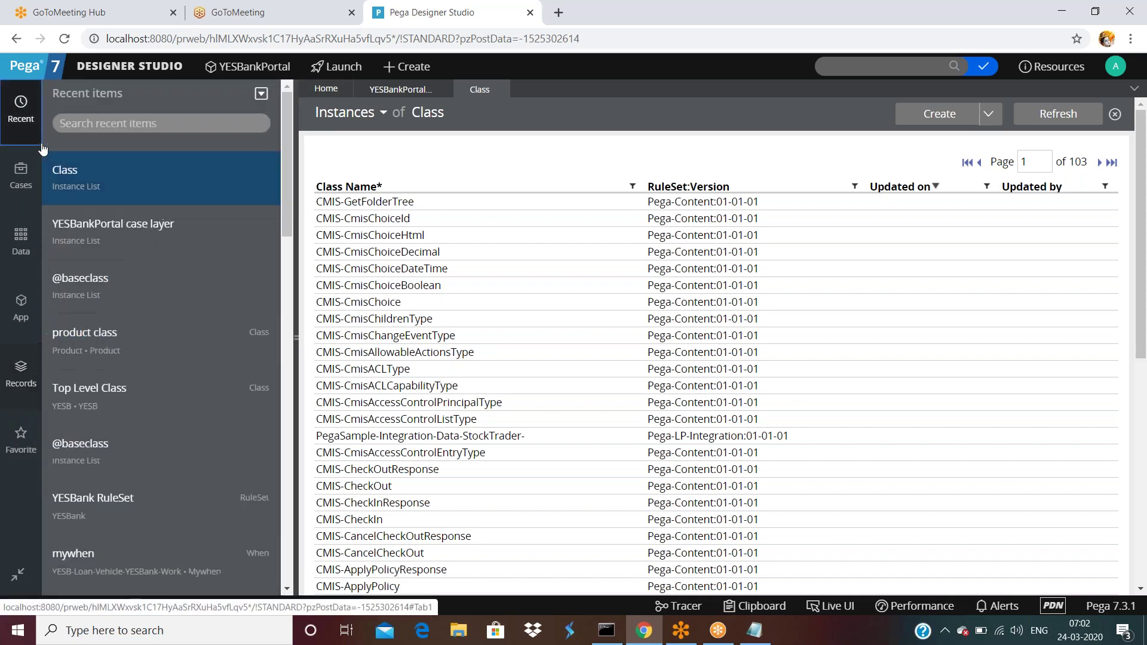
{"action": "left_click", "coordinate": [21, 372]}
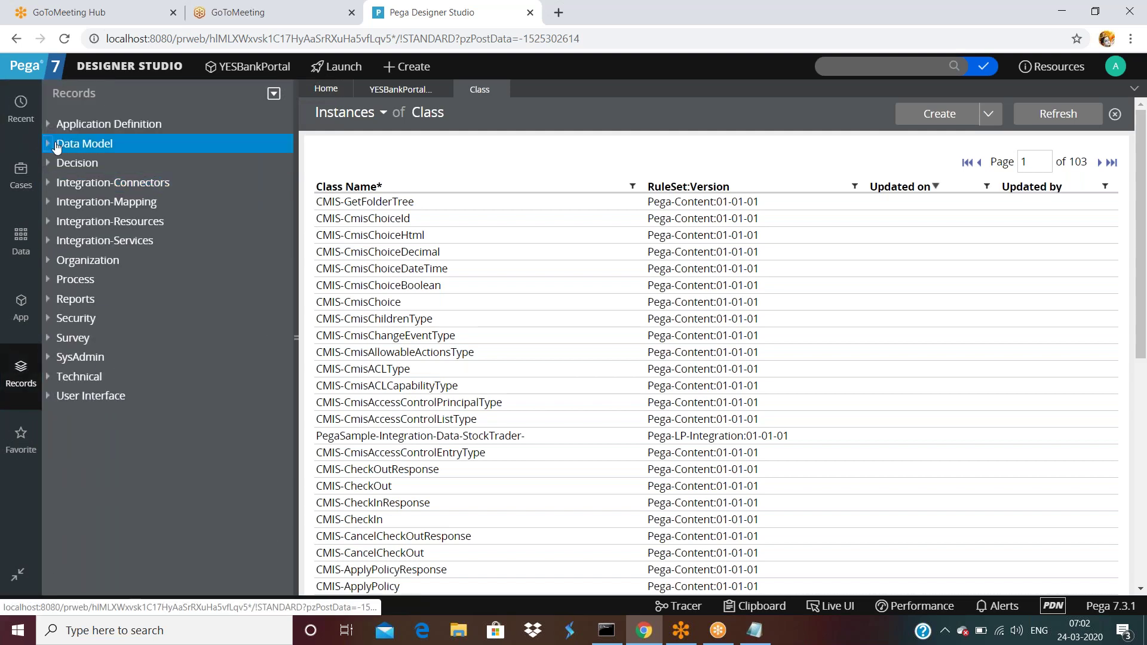
{"action": "left_click", "coordinate": [49, 144]}
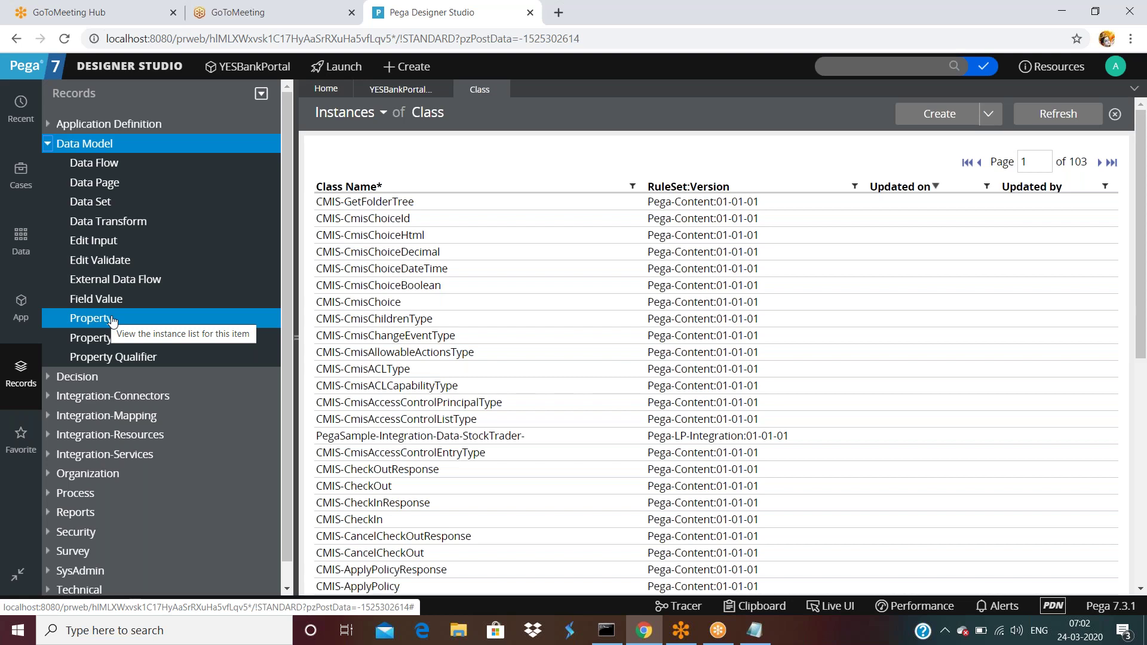
{"action": "left_click", "coordinate": [109, 321]}
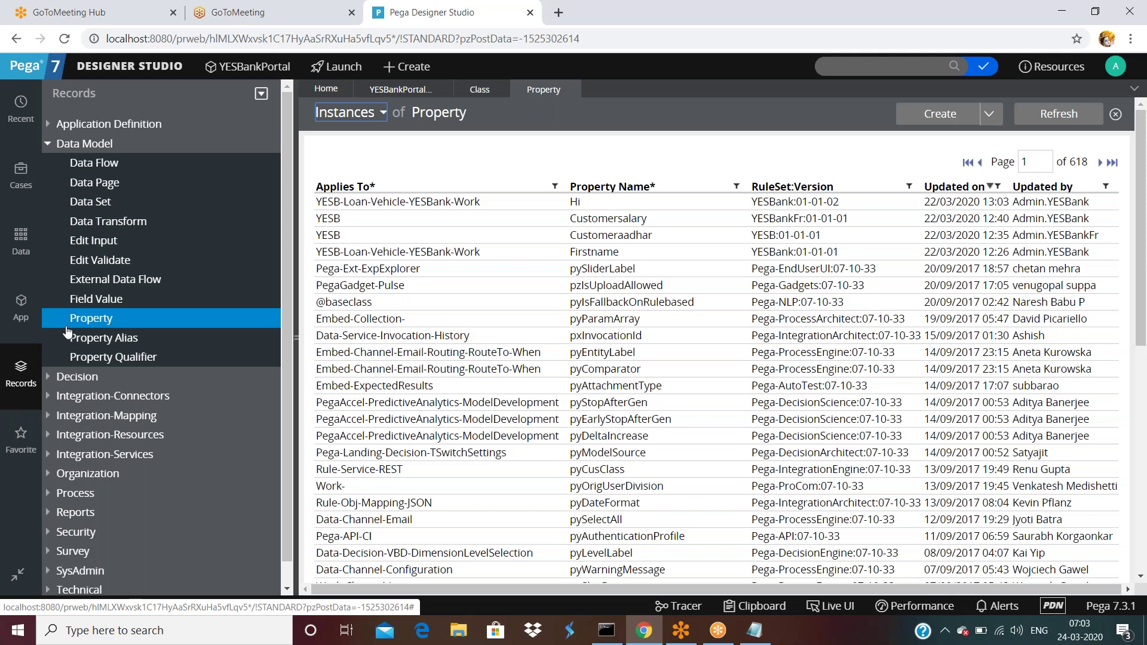
{"action": "left_click", "coordinate": [29, 312]}
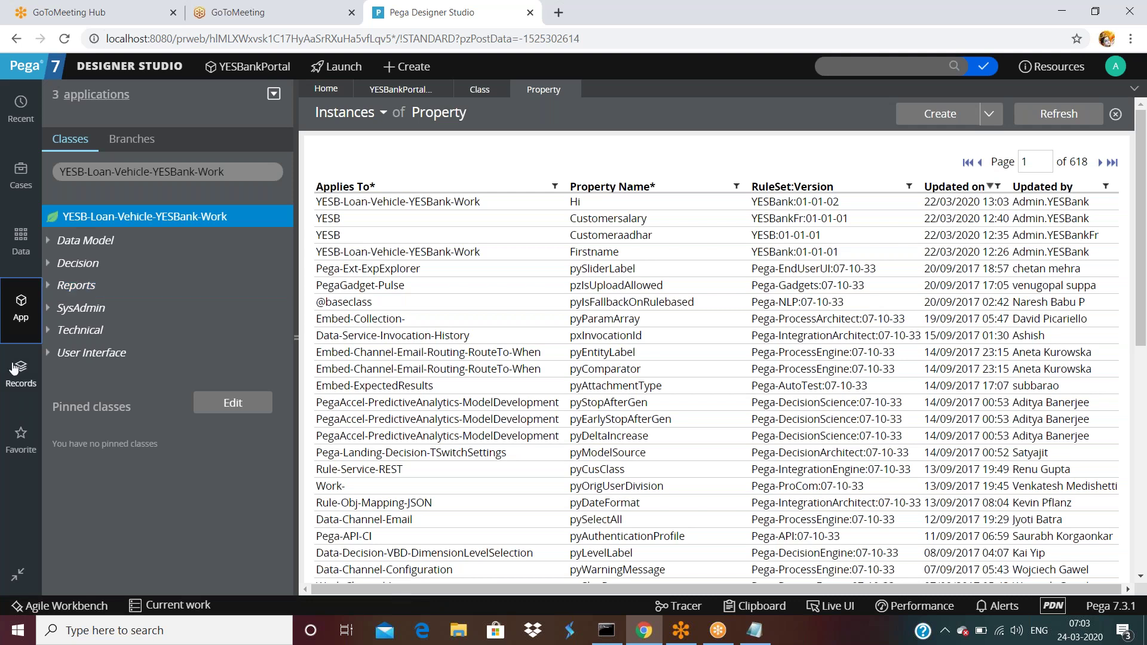
{"action": "left_click", "coordinate": [421, 88]}
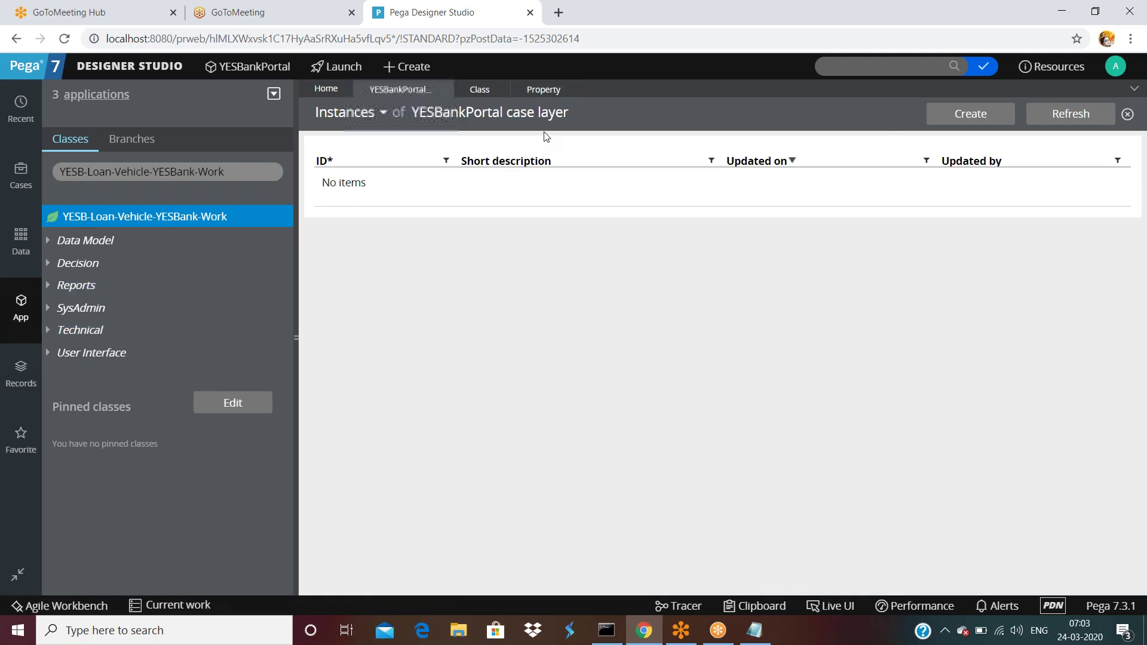
{"action": "left_click", "coordinate": [484, 89]}
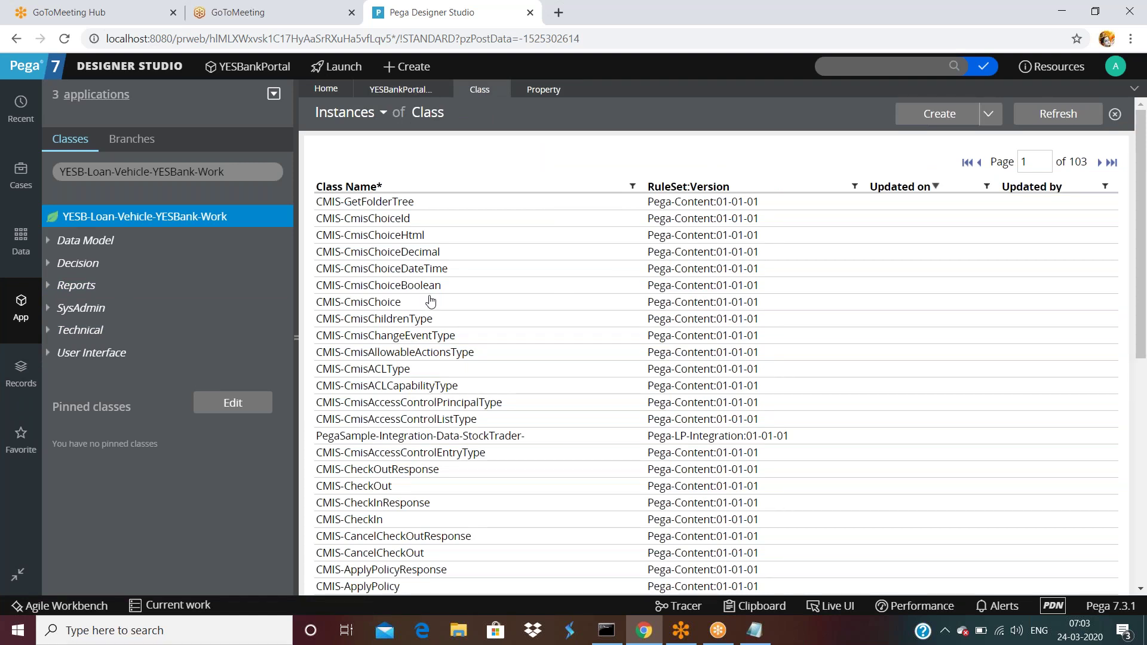
{"action": "left_click", "coordinate": [554, 92]}
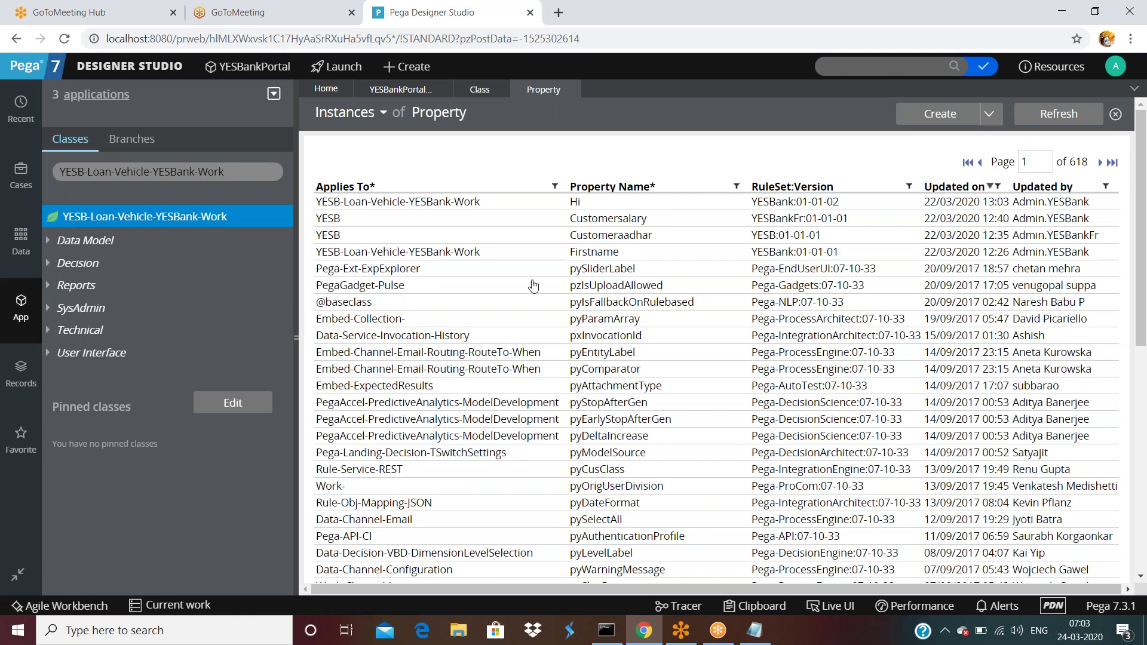
- Load Rule-Obj-Class into App Explorer and open its Instances of Class list
{"action": "left_click", "coordinate": [244, 173]}
{"action": "triple_click", "coordinate": [245, 173]}
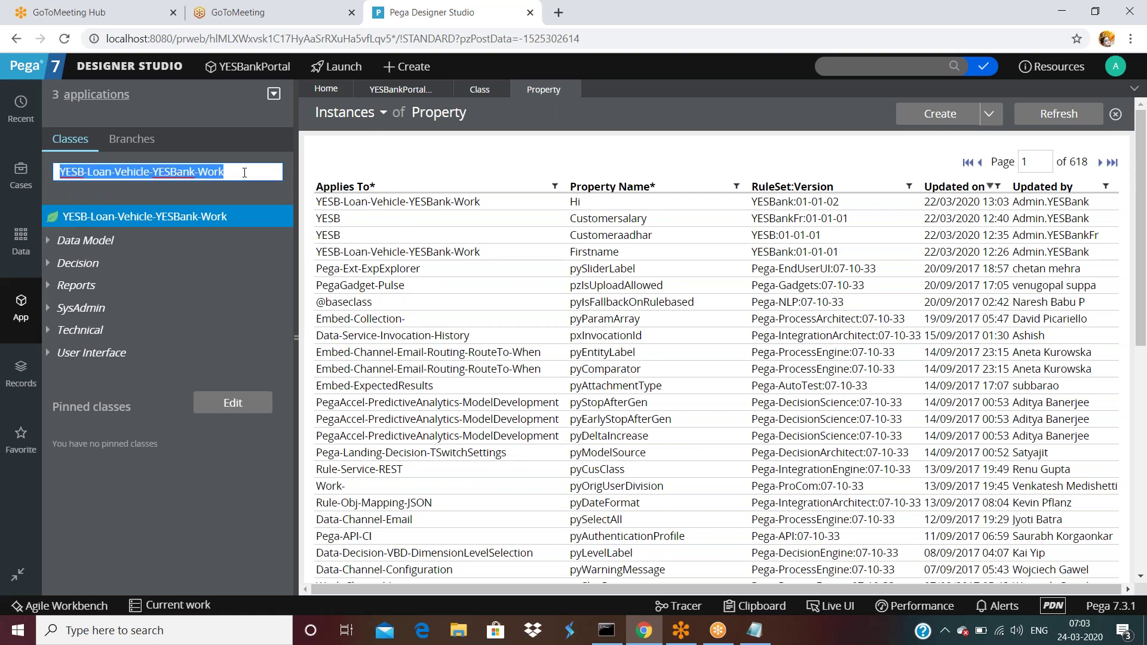
{"action": "type", "text": "Rul"}
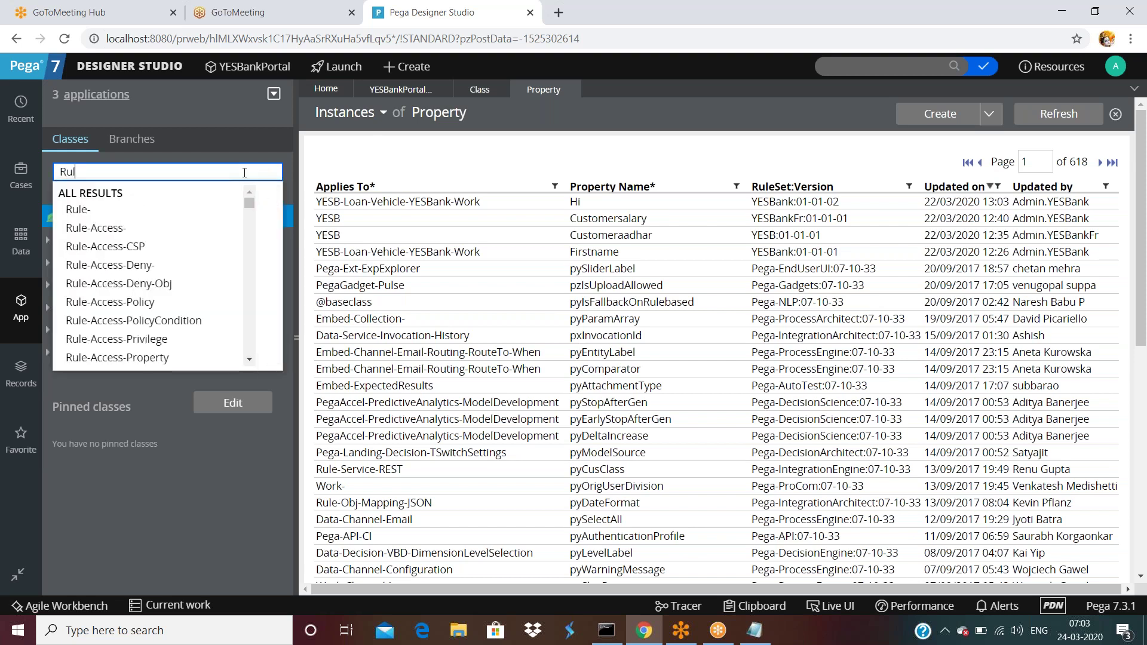
{"action": "type", "text": "e-Obj-C"}
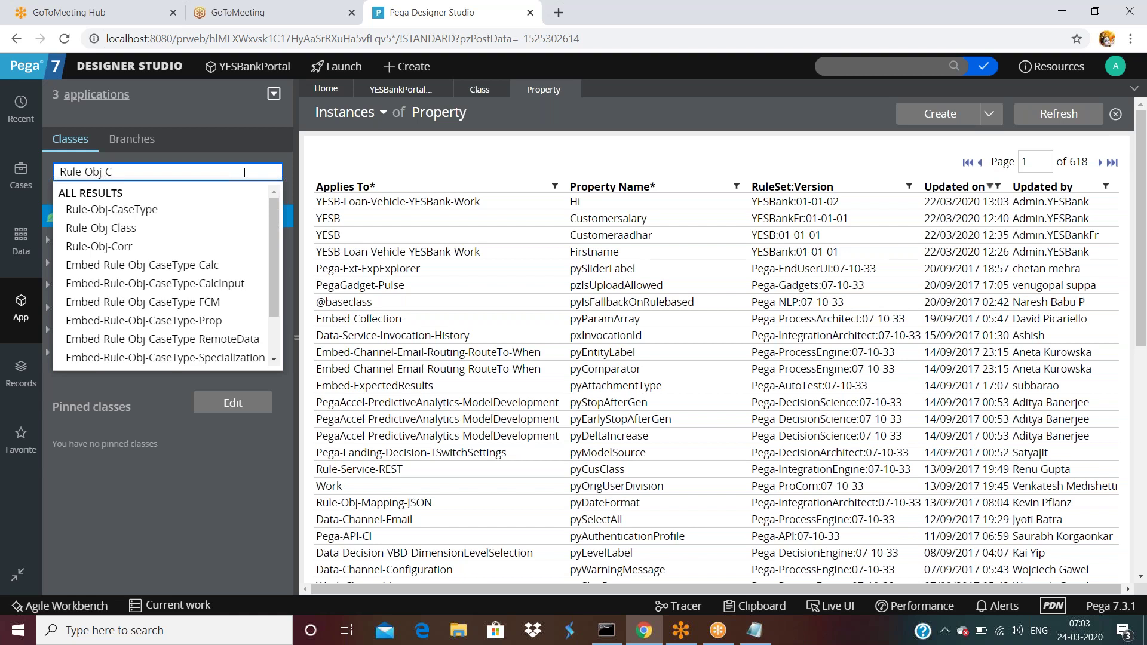
{"action": "type", "text": "lass"}
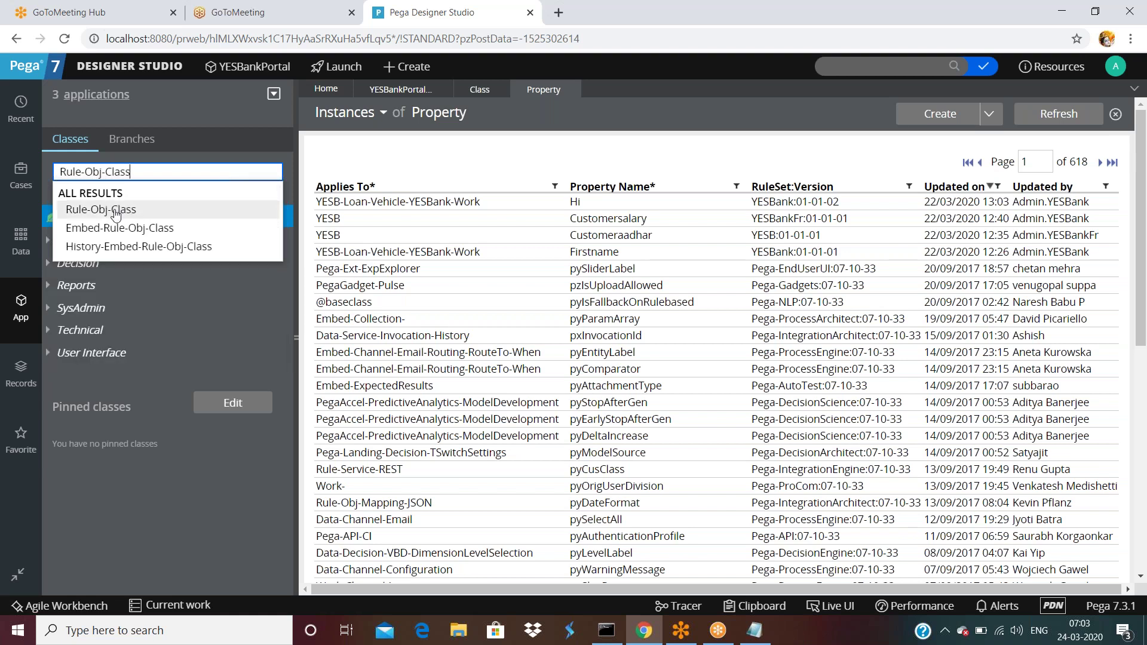
{"action": "left_click", "coordinate": [115, 212]}
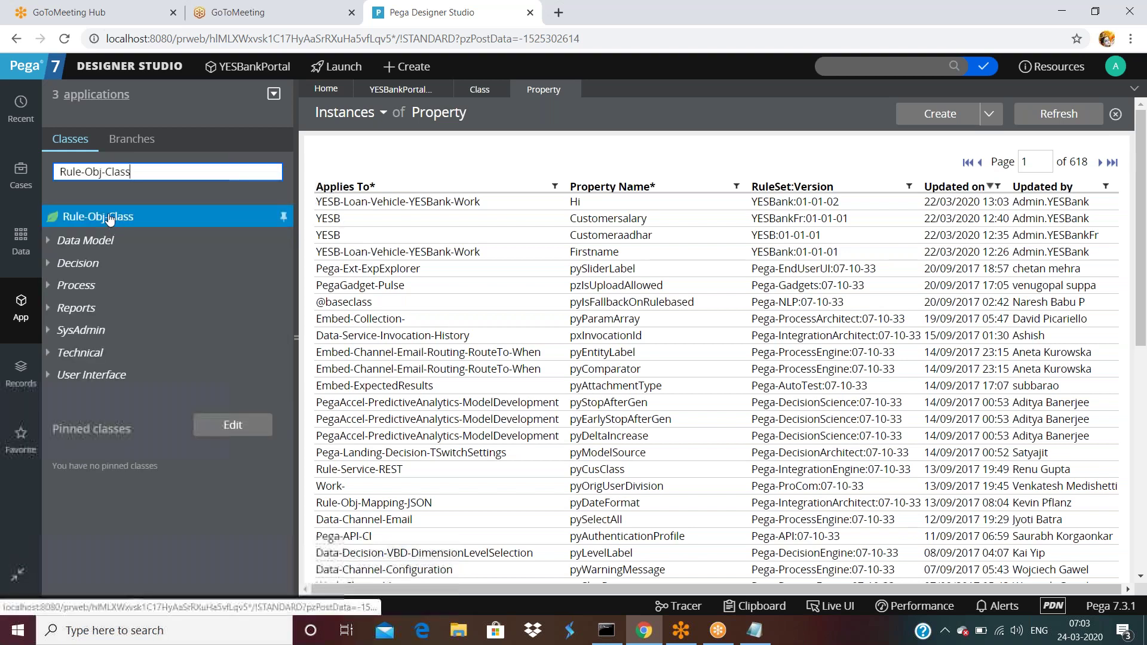
{"action": "triple_click", "coordinate": [137, 173]}
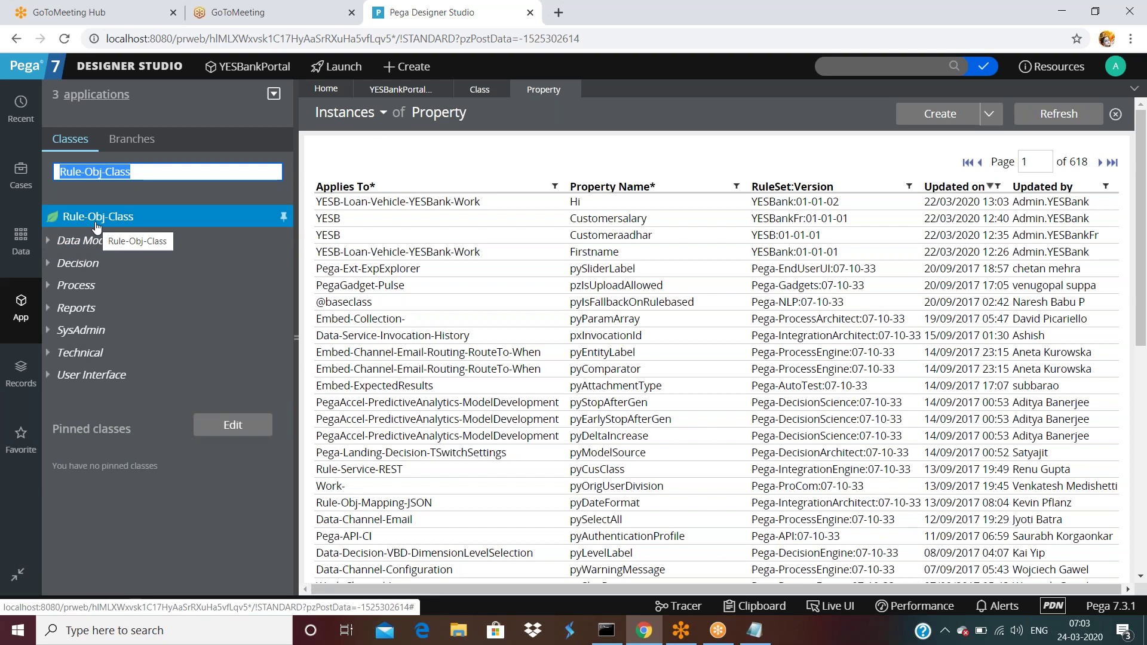
{"action": "left_click", "coordinate": [96, 218]}
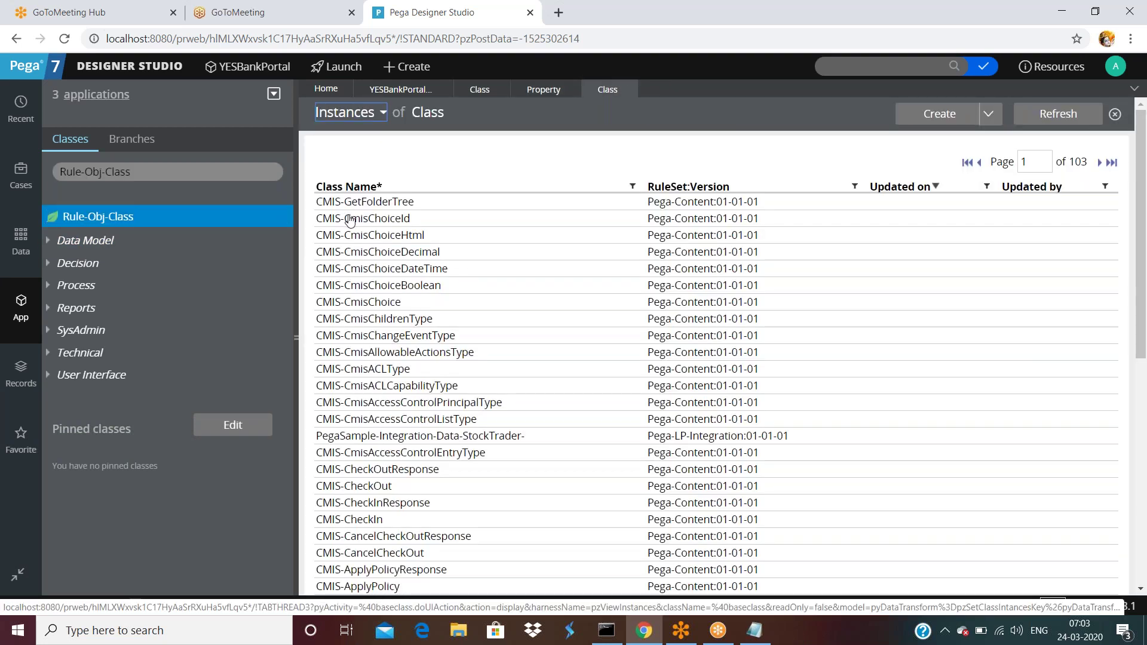
{"action": "scroll", "coordinate": [450, 365], "scroll_direction": "down", "scroll_amount": 8}
{"action": "scroll", "coordinate": [450, 365], "scroll_direction": "up", "scroll_amount": 10}
{"action": "left_click", "coordinate": [177, 171]}
- Switch the class explorer to Rule-Obj-Property and open YESB's Customersalary property rule
{"action": "key", "text": "BackSpace"}
{"action": "key", "text": "BackSpace"}
{"action": "key", "text": "BackSpace"}
{"action": "key", "text": "BackSpace"}
{"action": "key", "text": "BackSpace"}
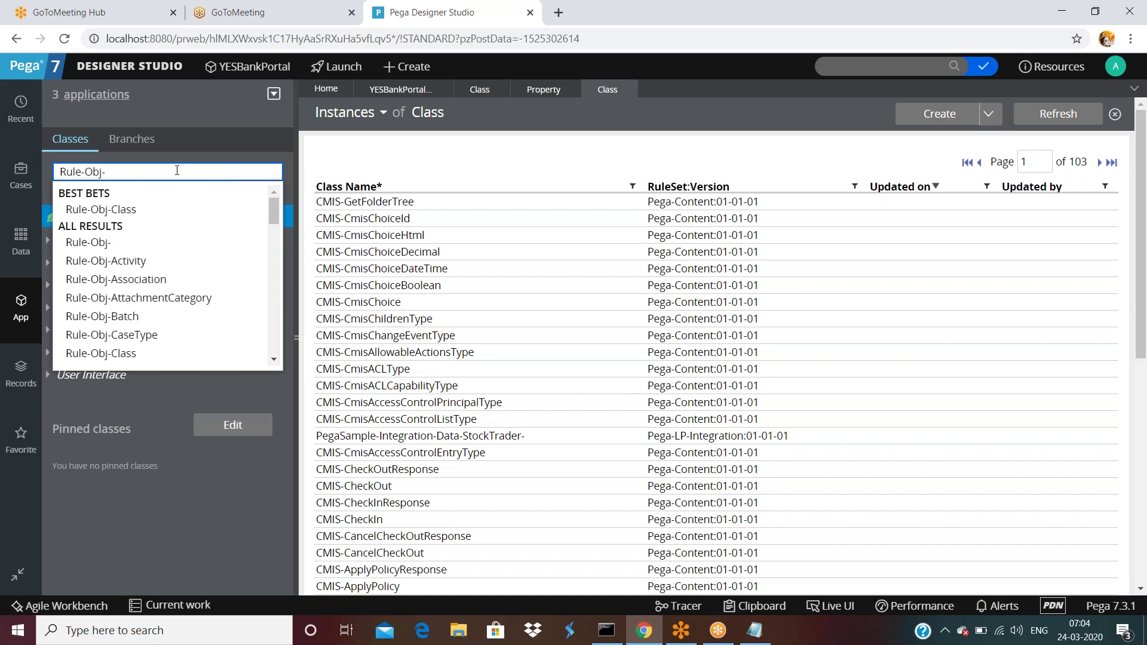
{"action": "type", "text": "Property"}
{"action": "key", "text": "Return"}
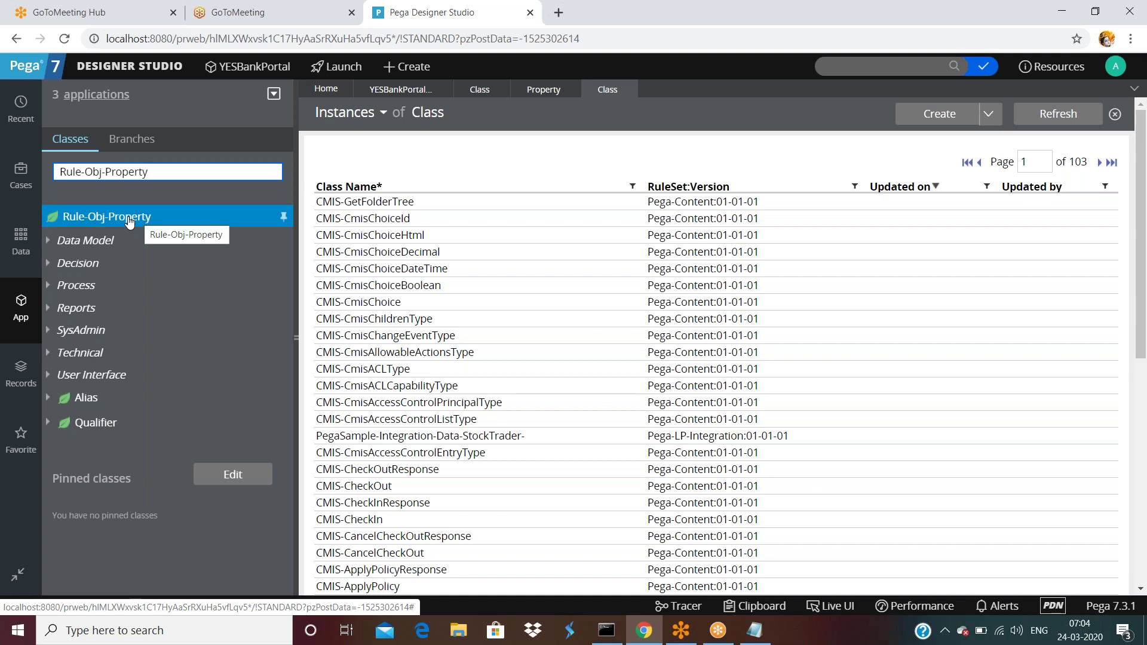
{"action": "triple_click", "coordinate": [150, 173]}
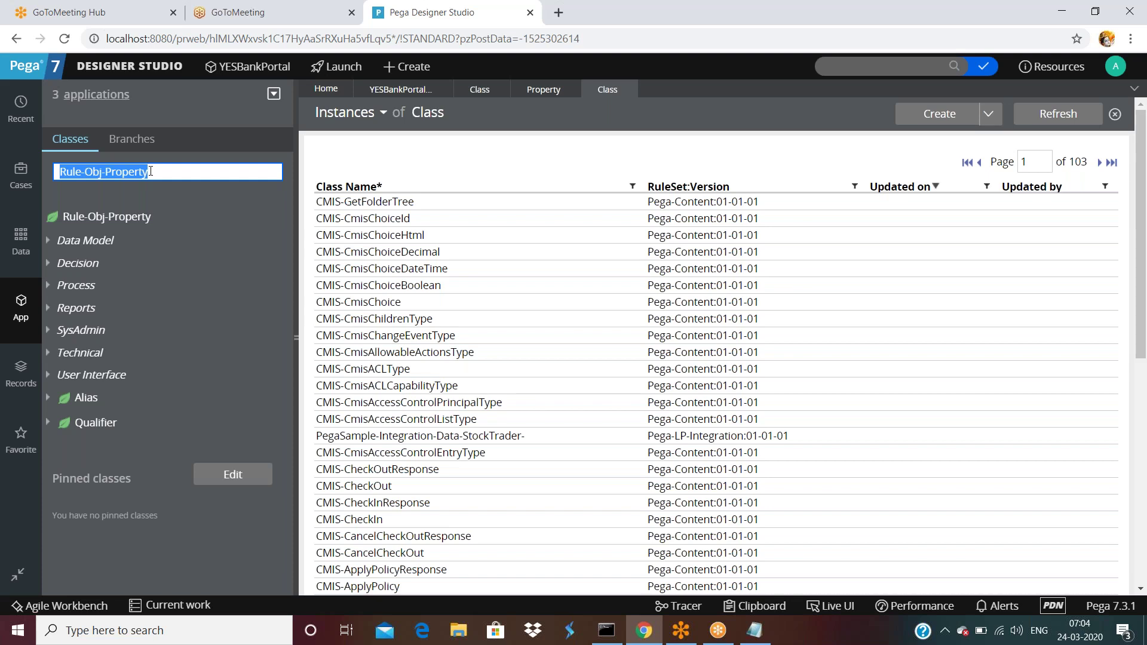
{"action": "left_click", "coordinate": [128, 217]}
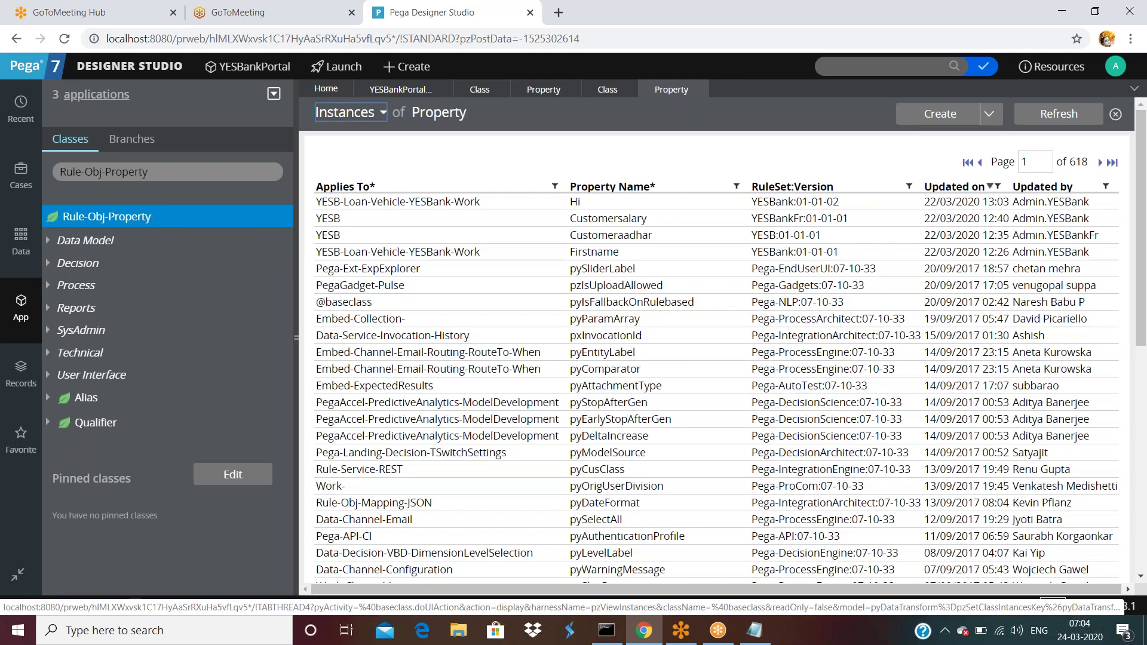
{"action": "left_click", "coordinate": [599, 223]}
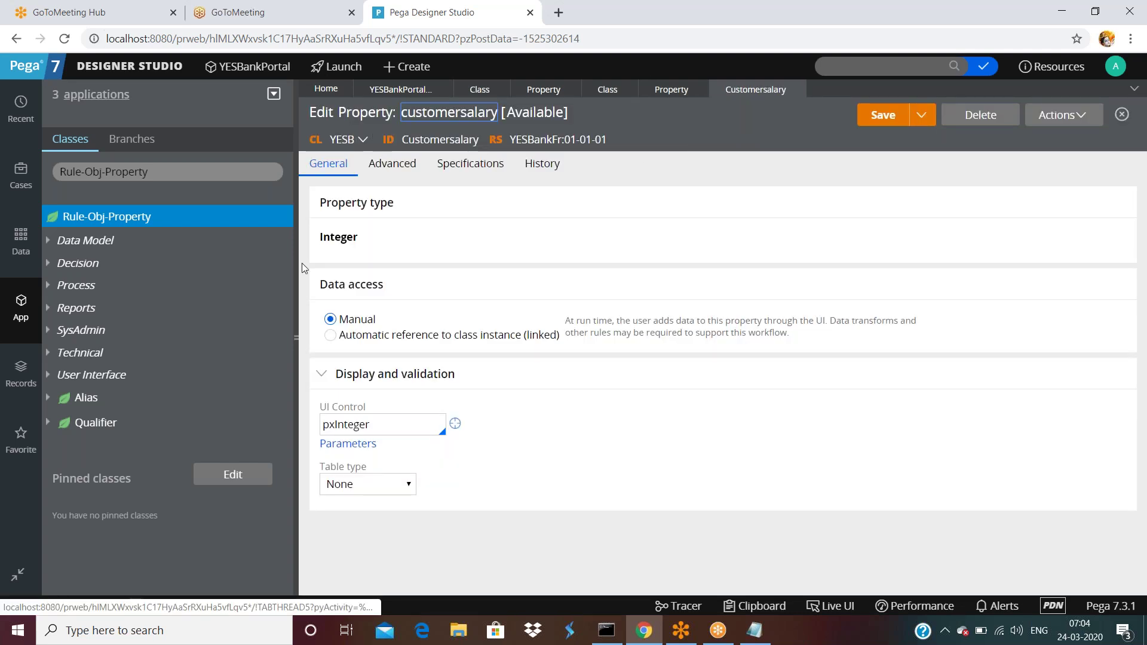
- Hide the explorer and bring up the Customersalary property's XML view
{"action": "left_click", "coordinate": [297, 336]}
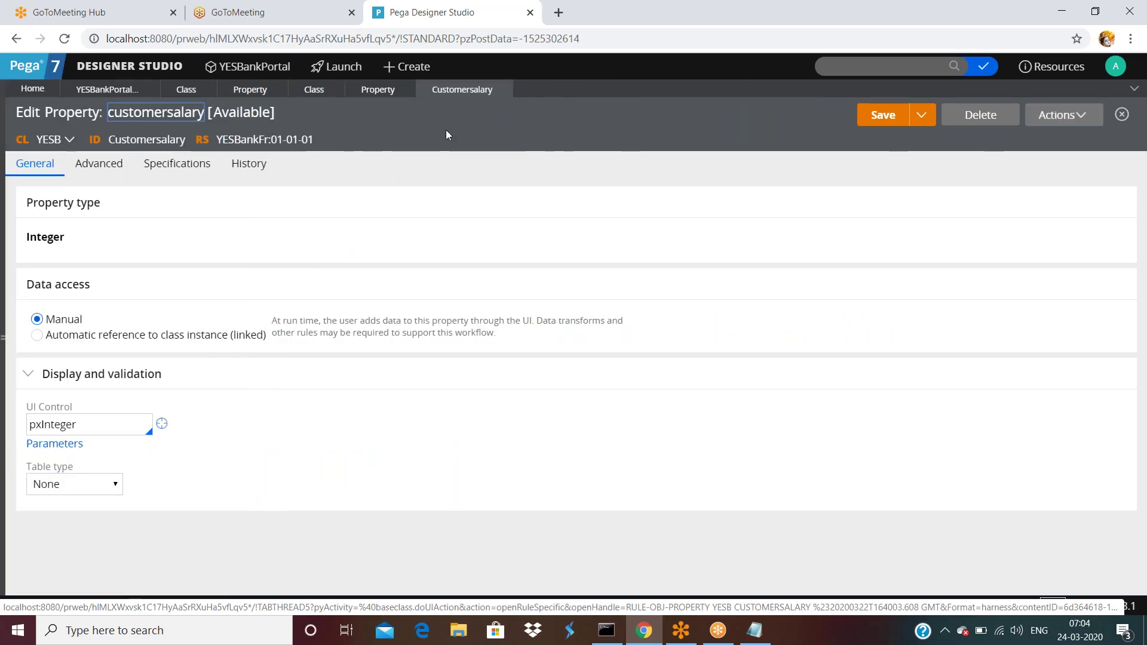
{"action": "left_click", "coordinate": [1050, 114]}
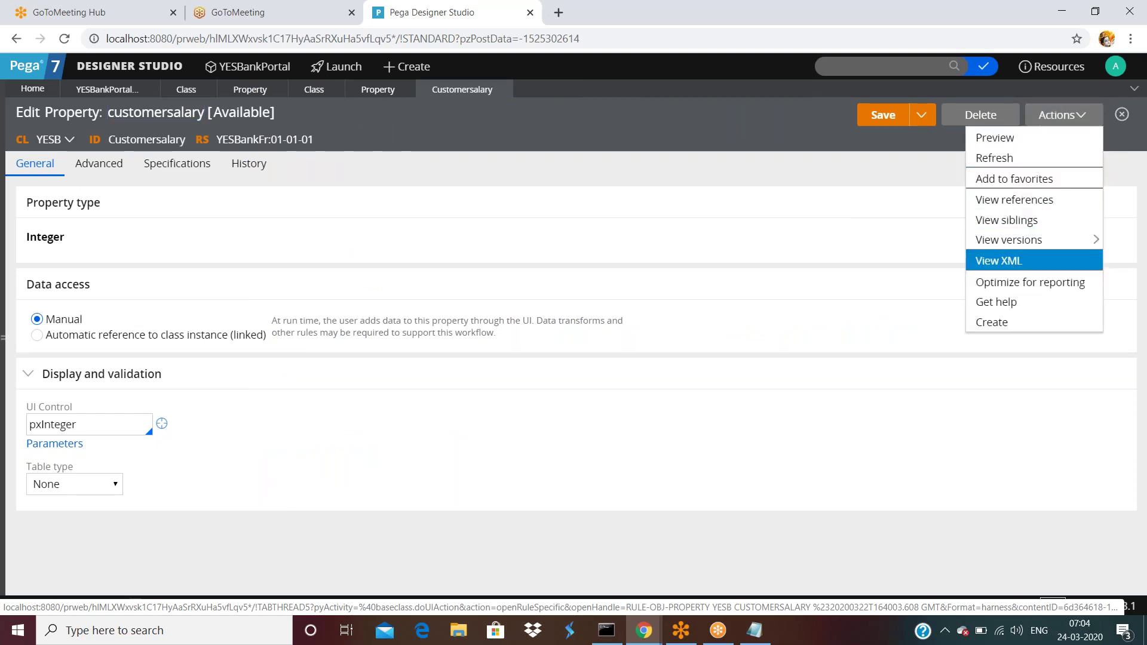
{"action": "left_click", "coordinate": [999, 261]}
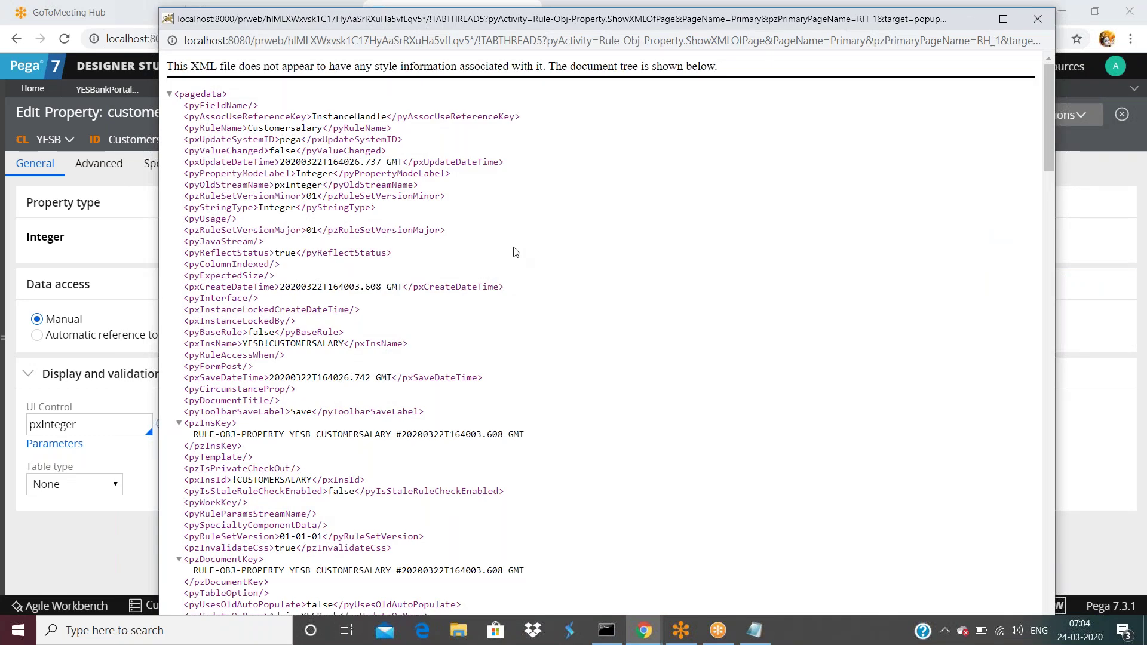
{"action": "scroll", "coordinate": [192, 366], "scroll_direction": "down", "scroll_amount": 1}
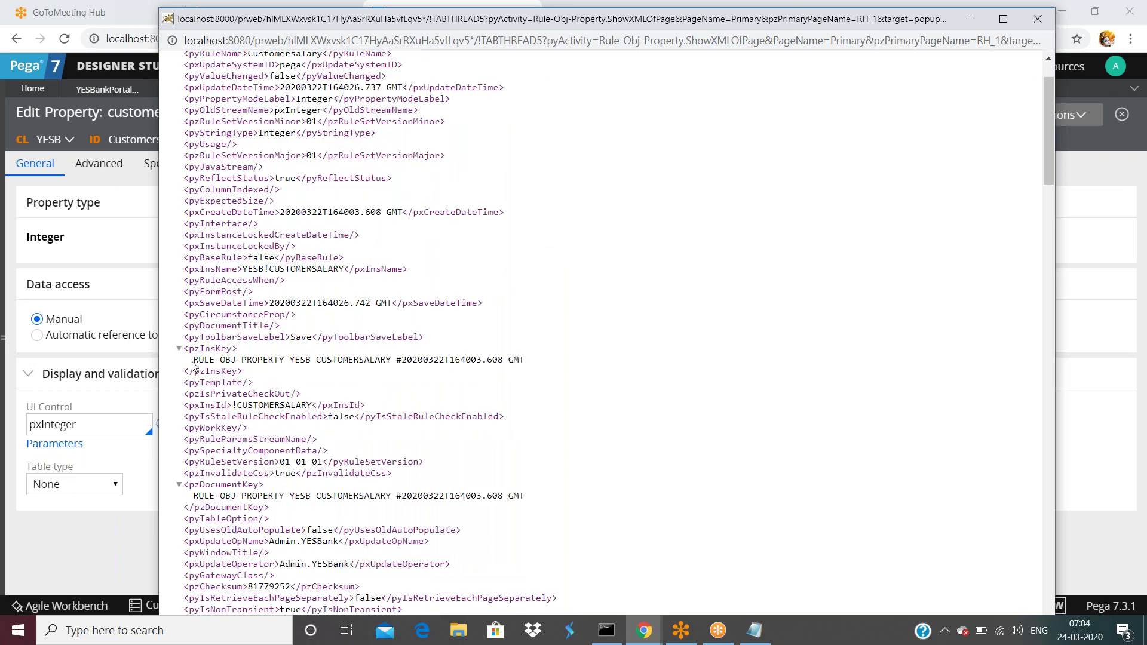
- Highlight RULE-OBJ-PROPERTY, YESB and CUSTOMERSALARY in the pzInsKey, then return to the property form
{"action": "left_click_drag", "start_coordinate": [193, 362], "coordinate": [294, 360]}
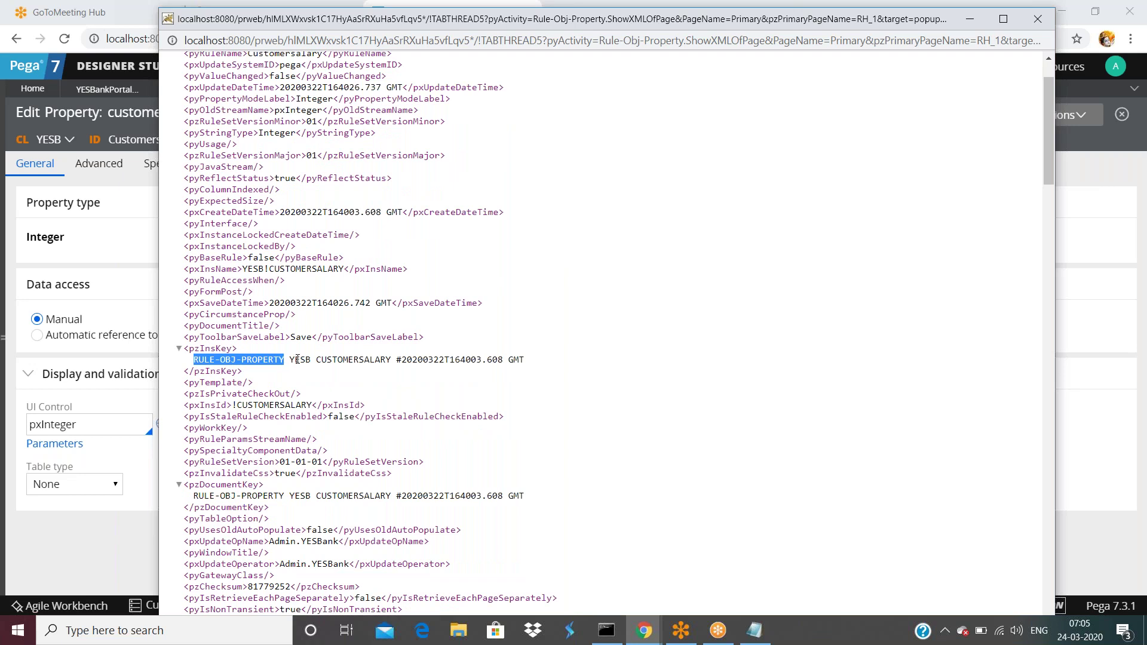
{"action": "double_click", "coordinate": [298, 360]}
{"action": "left_click", "coordinate": [289, 360]}
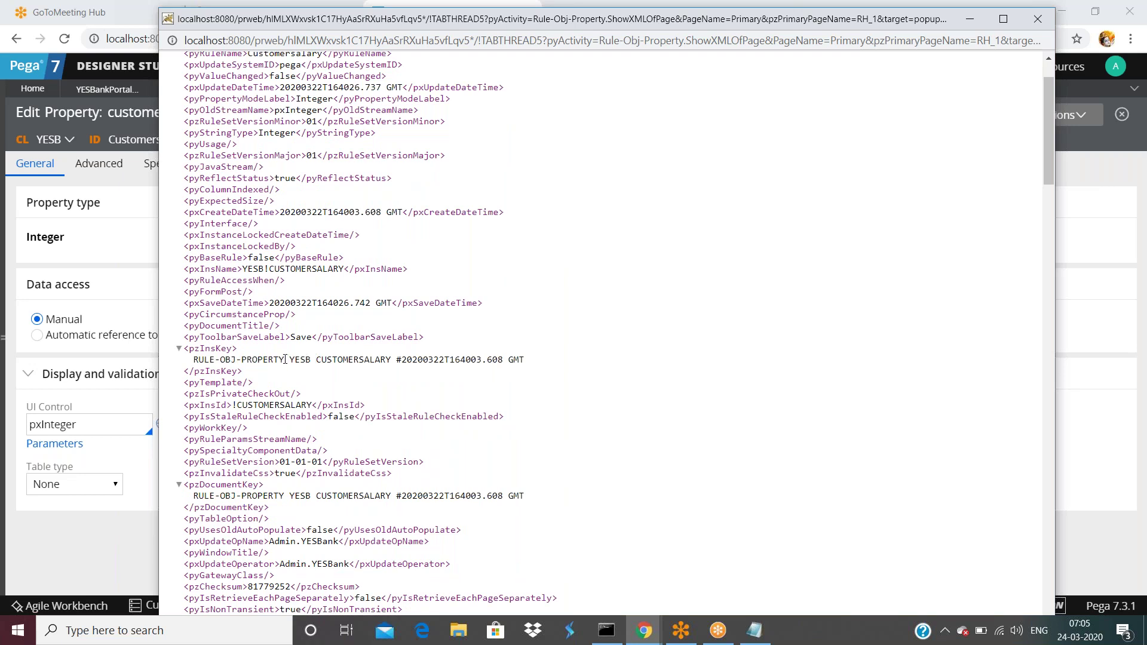
{"action": "double_click", "coordinate": [293, 359]}
{"action": "left_click", "coordinate": [316, 361]}
{"action": "left_click_drag", "start_coordinate": [330, 359], "coordinate": [392, 359]}
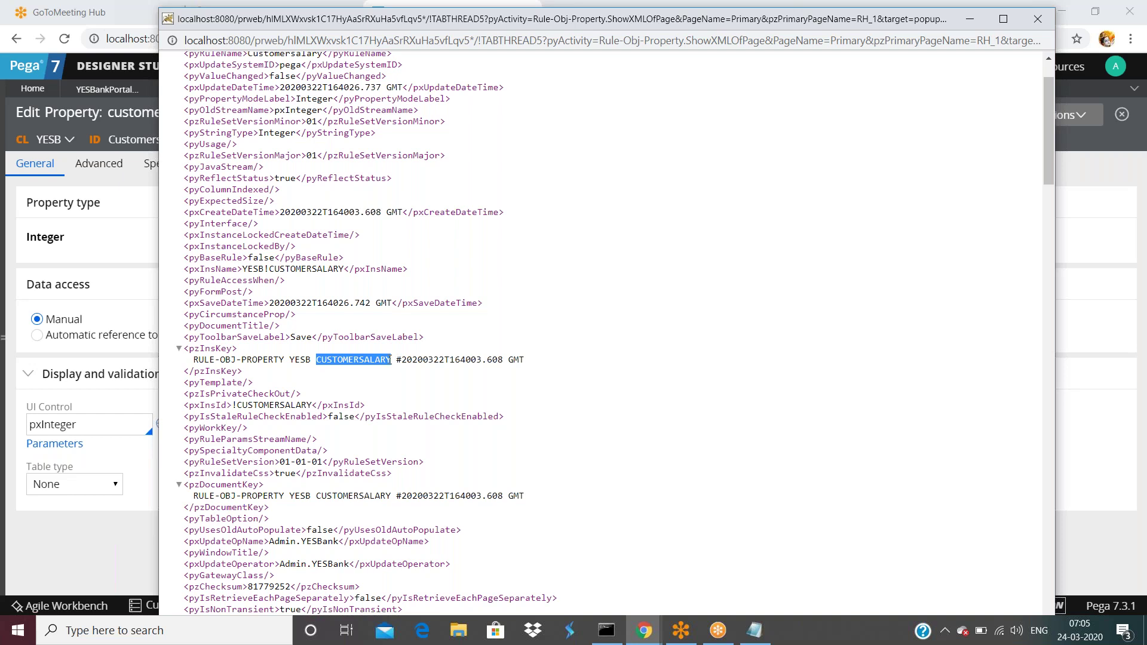
{"action": "left_click", "coordinate": [298, 373]}
{"action": "double_click", "coordinate": [302, 360]}
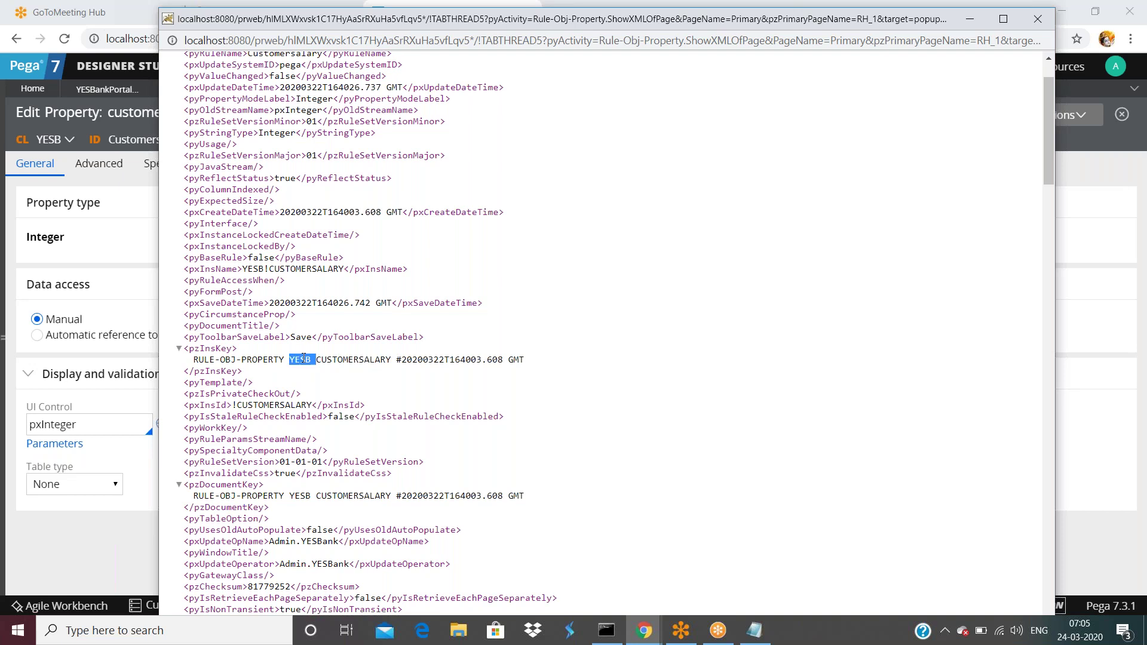
{"action": "double_click", "coordinate": [337, 361]}
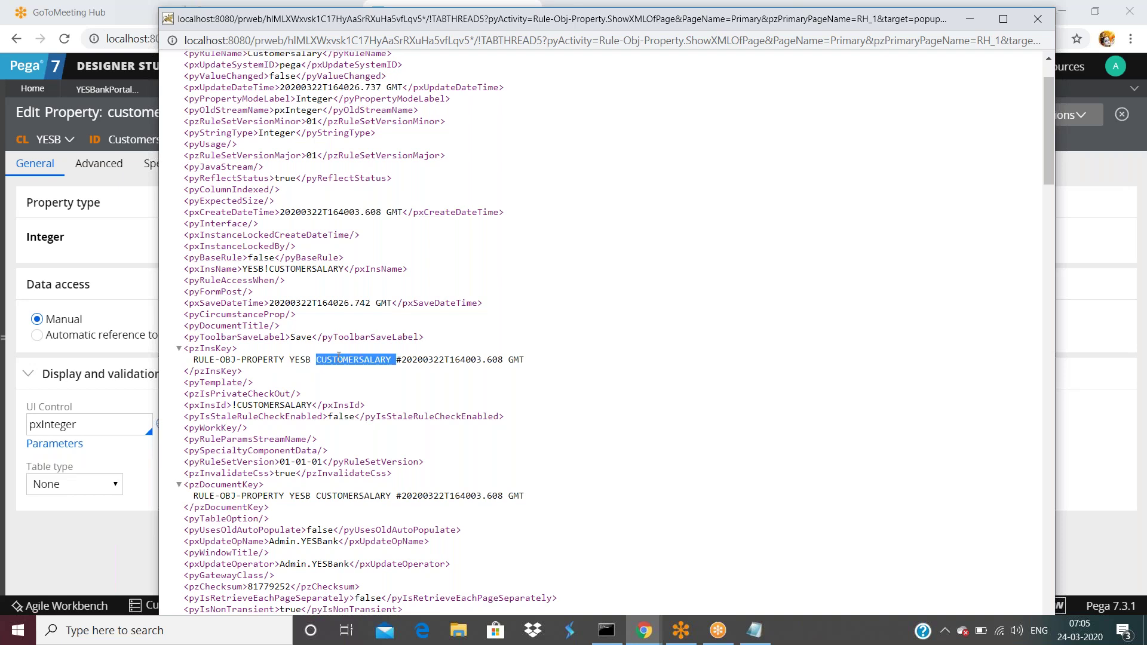
{"action": "double_click", "coordinate": [304, 360]}
{"action": "left_click", "coordinate": [341, 362]}
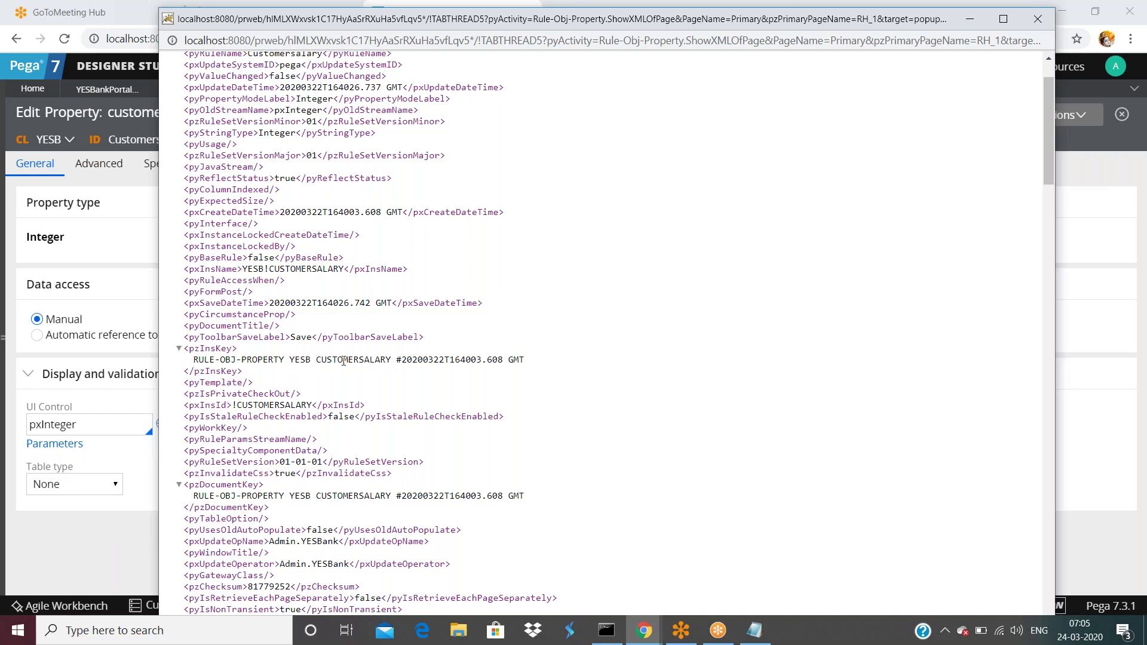
{"action": "left_click", "coordinate": [1081, 293]}
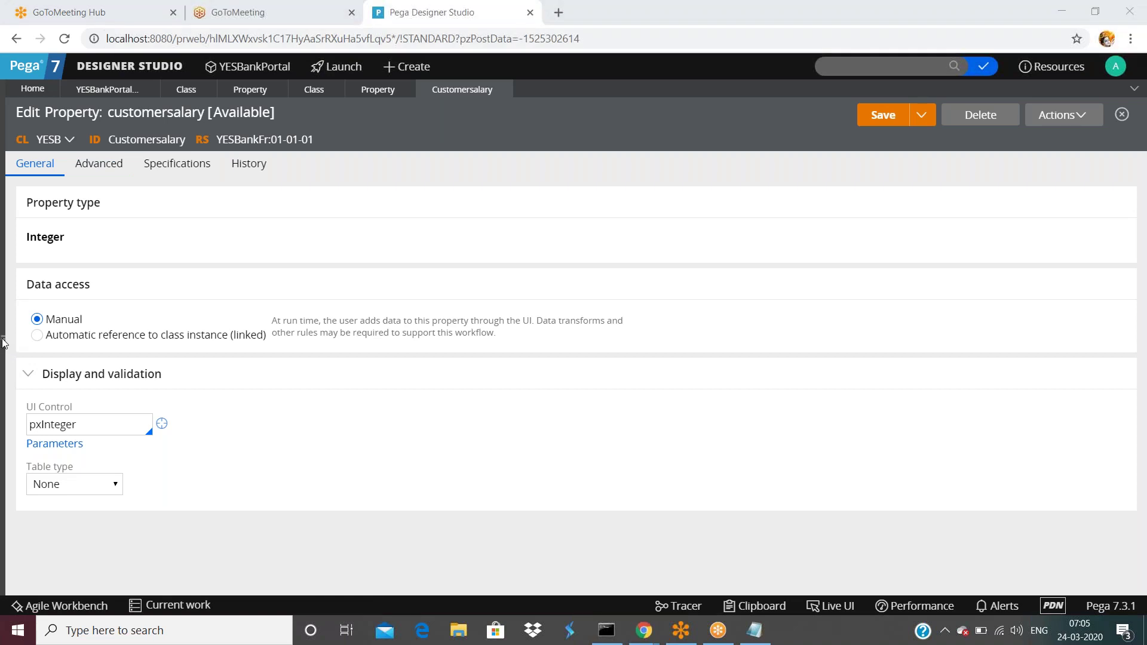
{"action": "left_click", "coordinate": [389, 69]}
{"action": "mouse_move", "coordinate": [425, 123]}
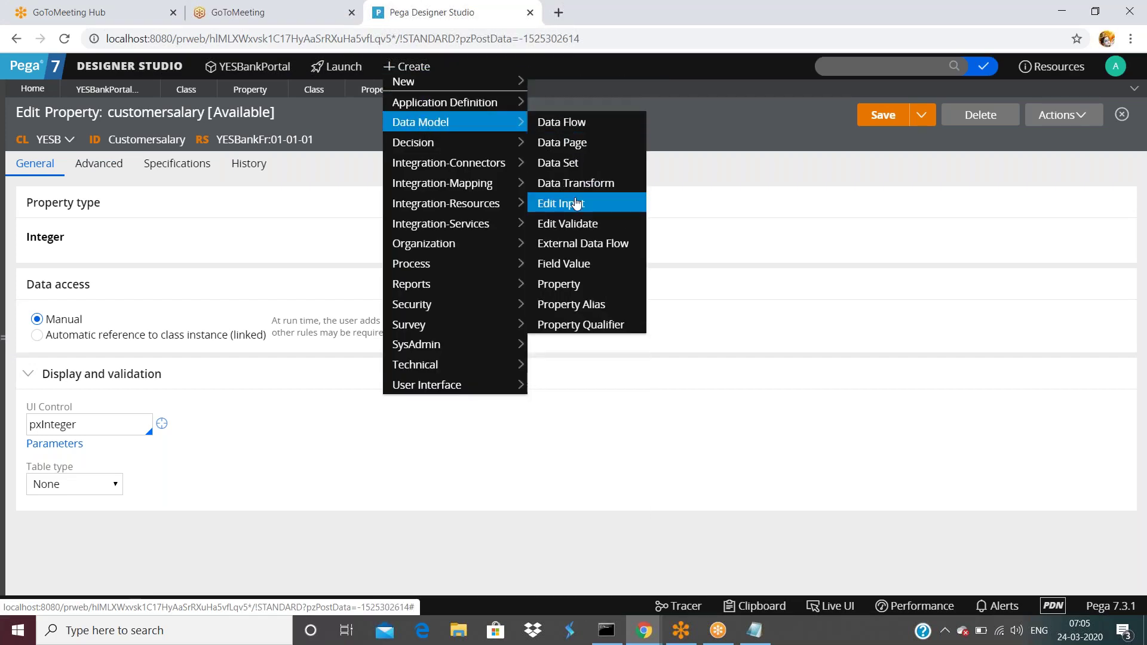
{"action": "left_click", "coordinate": [561, 263]}
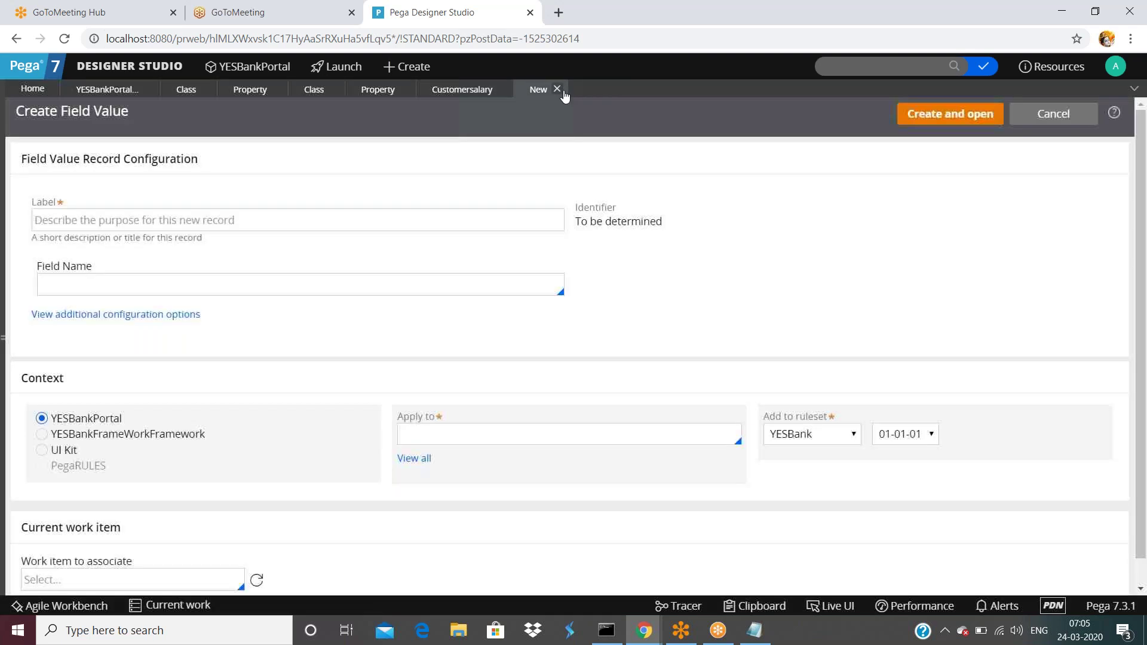
{"action": "left_click", "coordinate": [557, 88]}
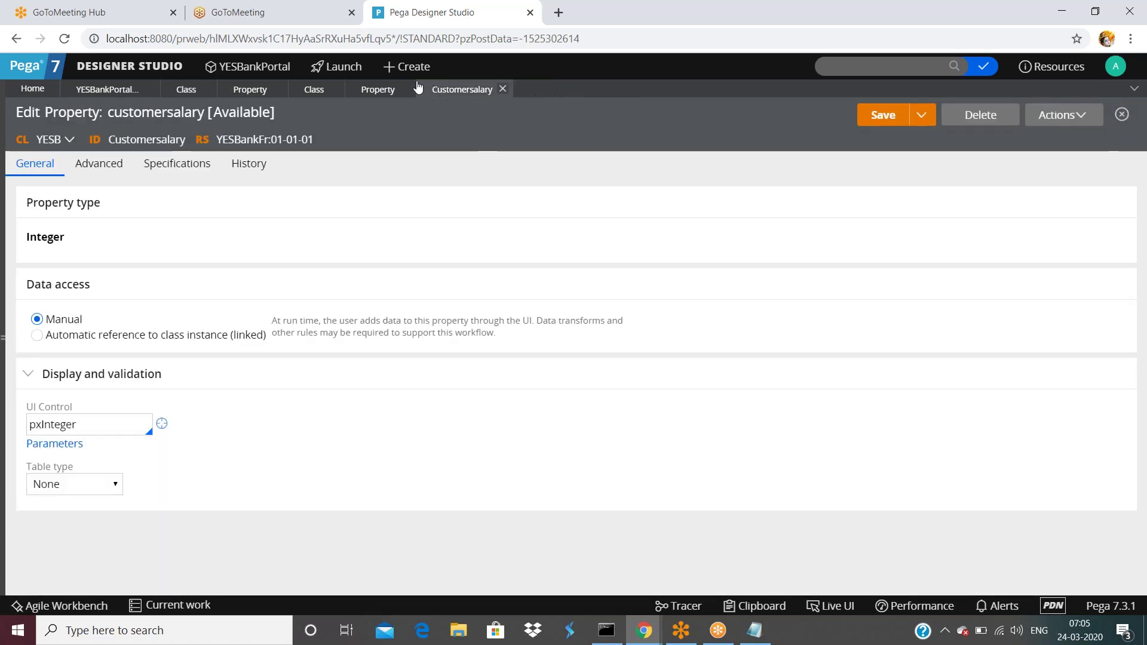
{"action": "left_click", "coordinate": [389, 66]}
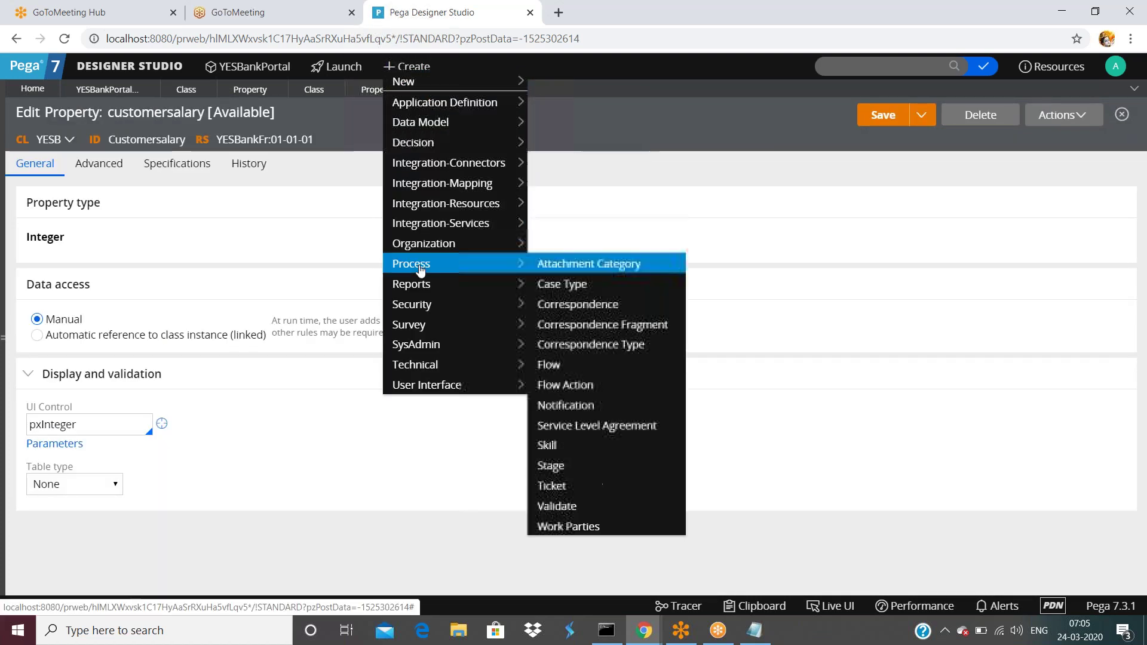
- Start a new JSP rule labelled customersalary that applies to class YESB
{"action": "mouse_move", "coordinate": [434, 369]}
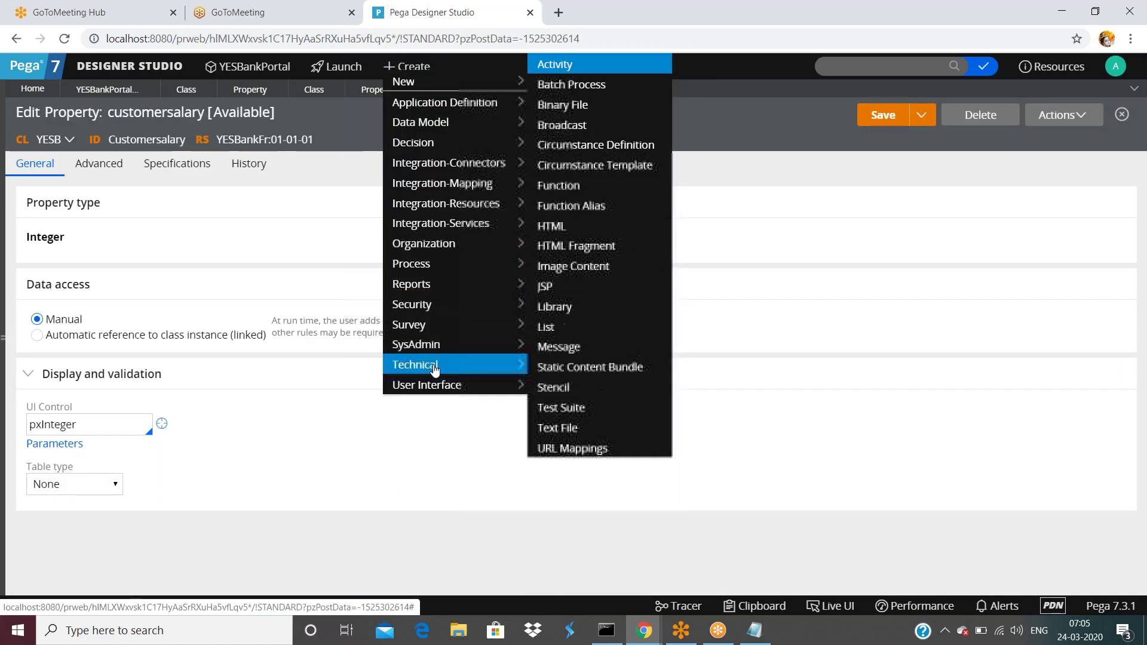
{"action": "left_click", "coordinate": [556, 288]}
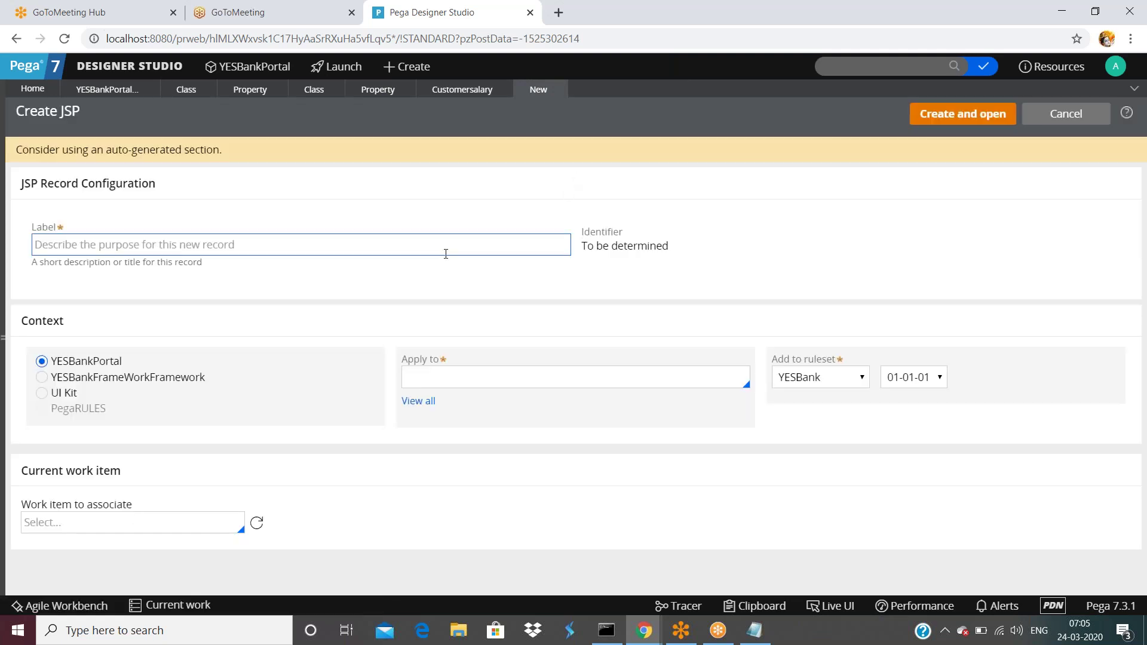
{"action": "type", "text": "test"}
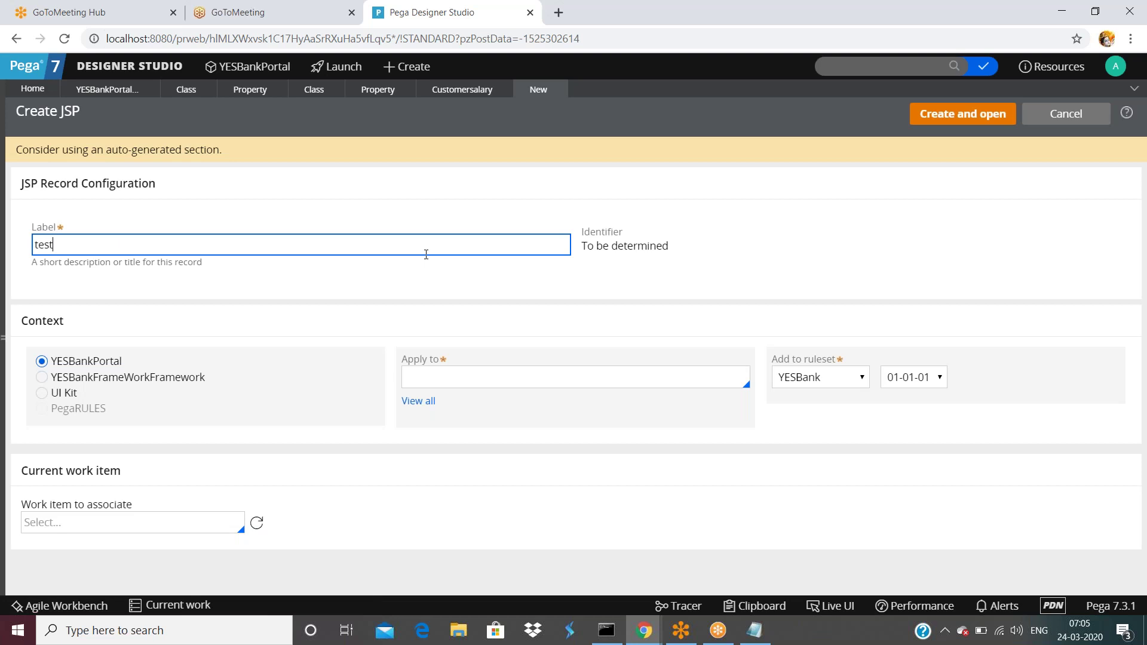
{"action": "type", "text": "page"}
{"action": "left_click", "coordinate": [644, 376]}
{"action": "type", "text": "YESB"}
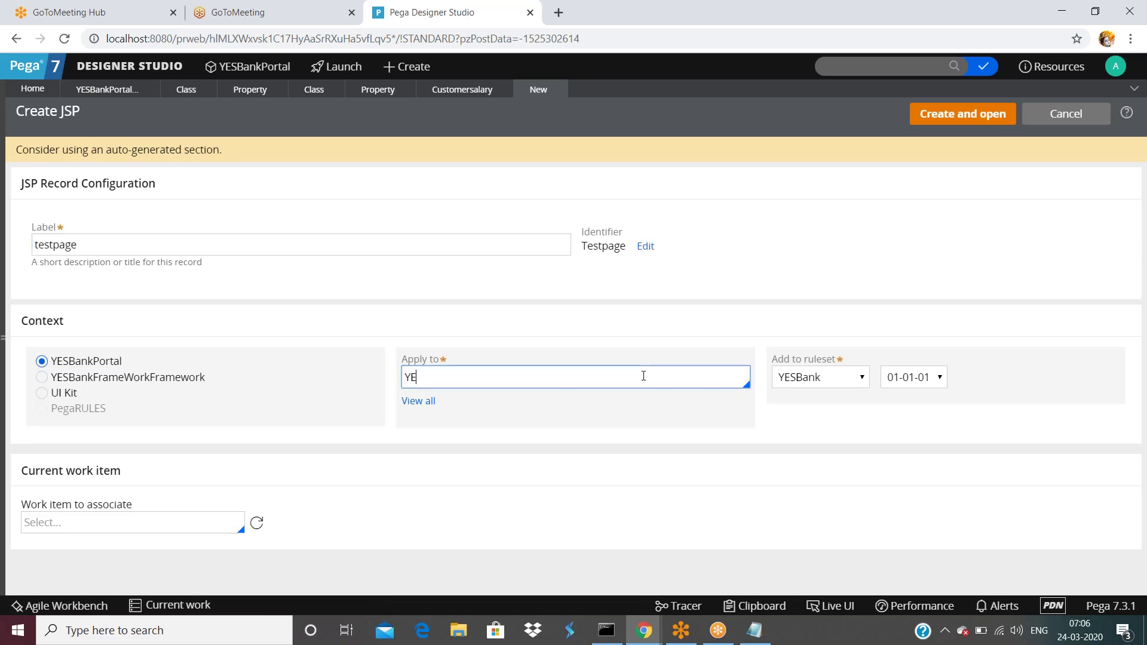
{"action": "double_click", "coordinate": [208, 246]}
{"action": "type", "text": "customersalary"}
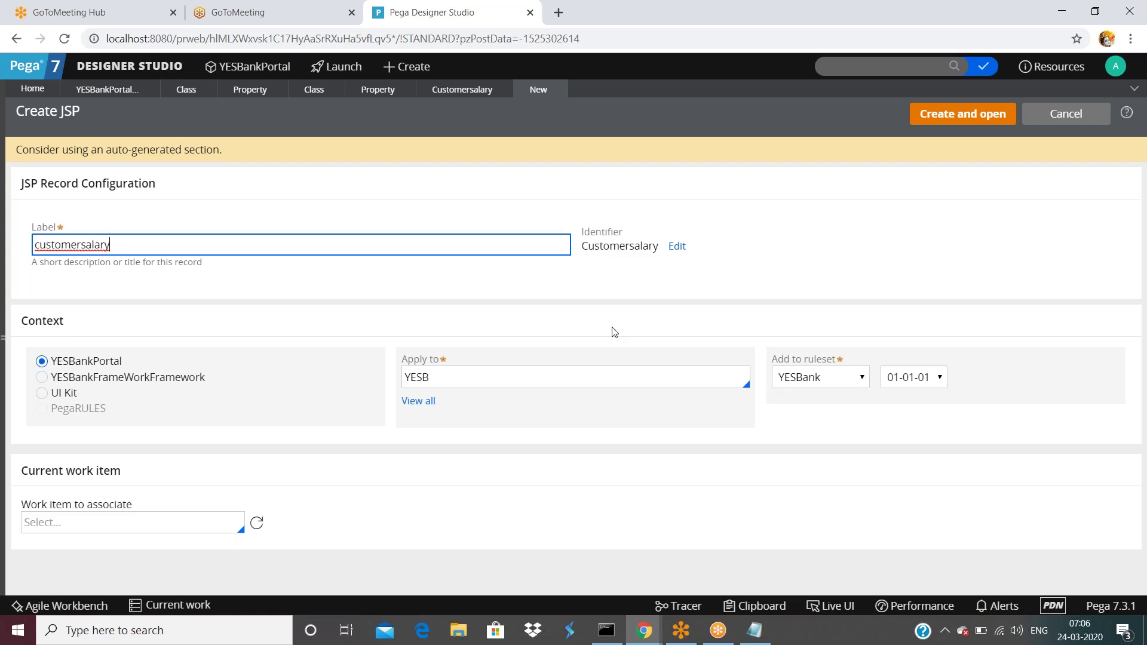
- Keep ruleset YESBank 01-01-01, create the customersalary JSP rule and switch to its tab
{"action": "left_click", "coordinate": [452, 386]}
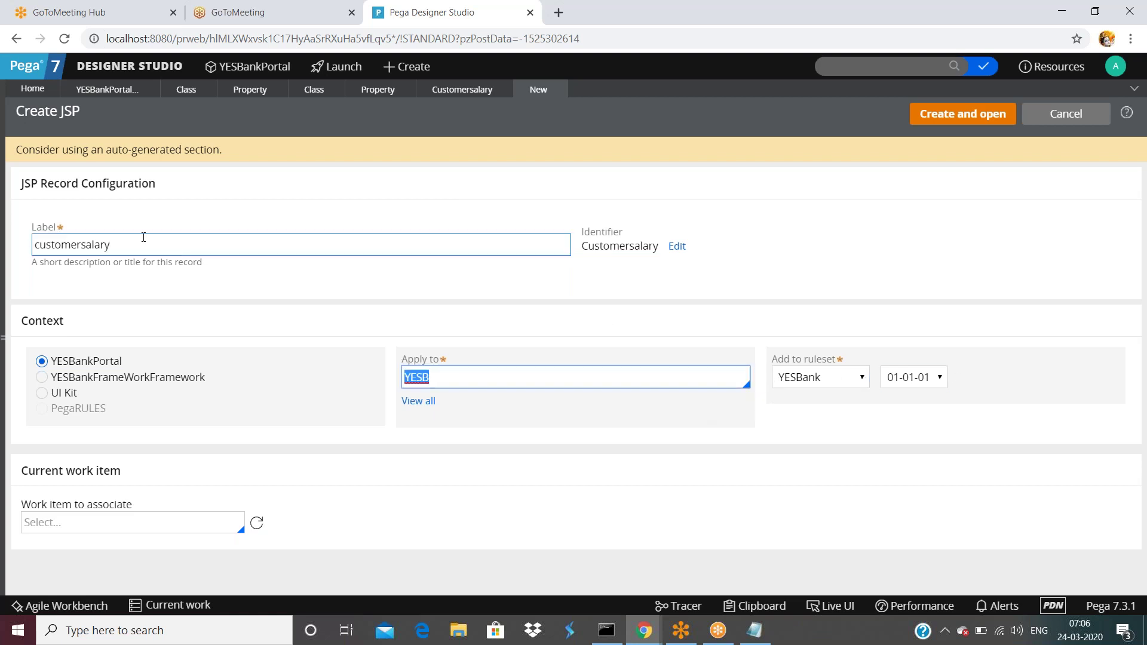
{"action": "double_click", "coordinate": [121, 247]}
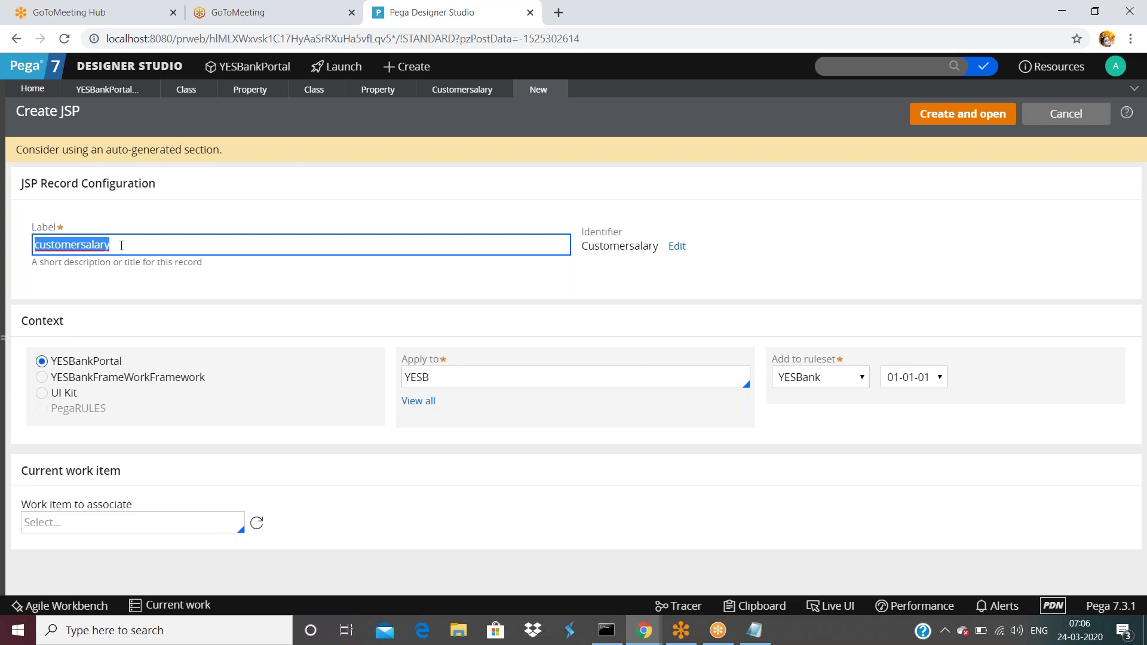
{"action": "left_click", "coordinate": [462, 89]}
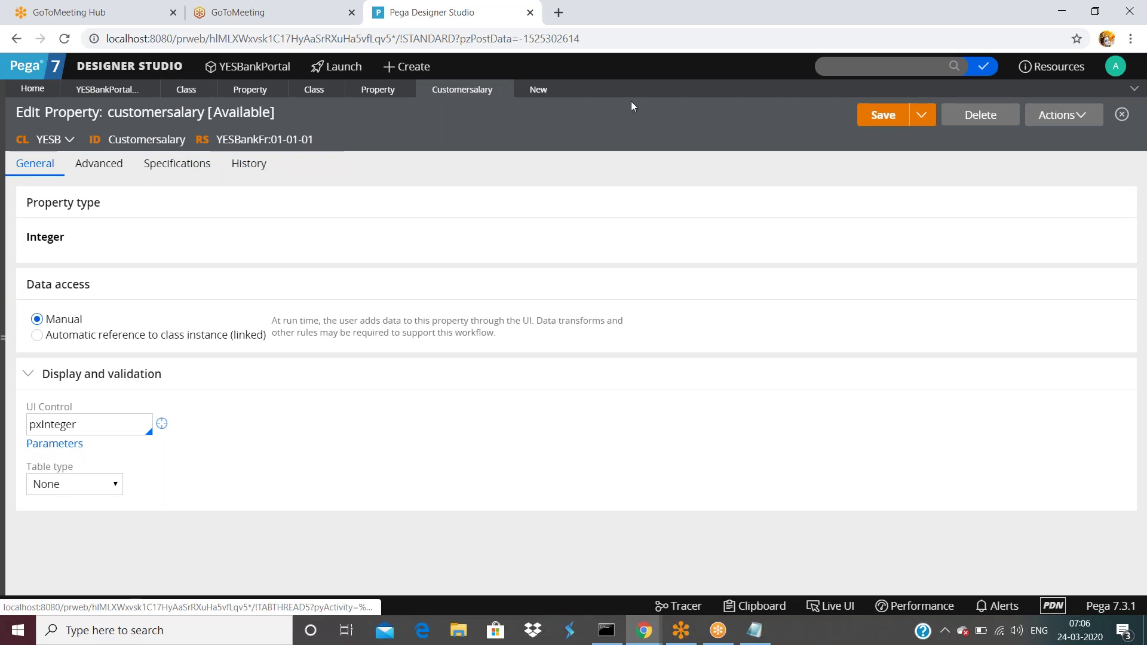
{"action": "left_click", "coordinate": [532, 89]}
{"action": "left_click", "coordinate": [838, 377]}
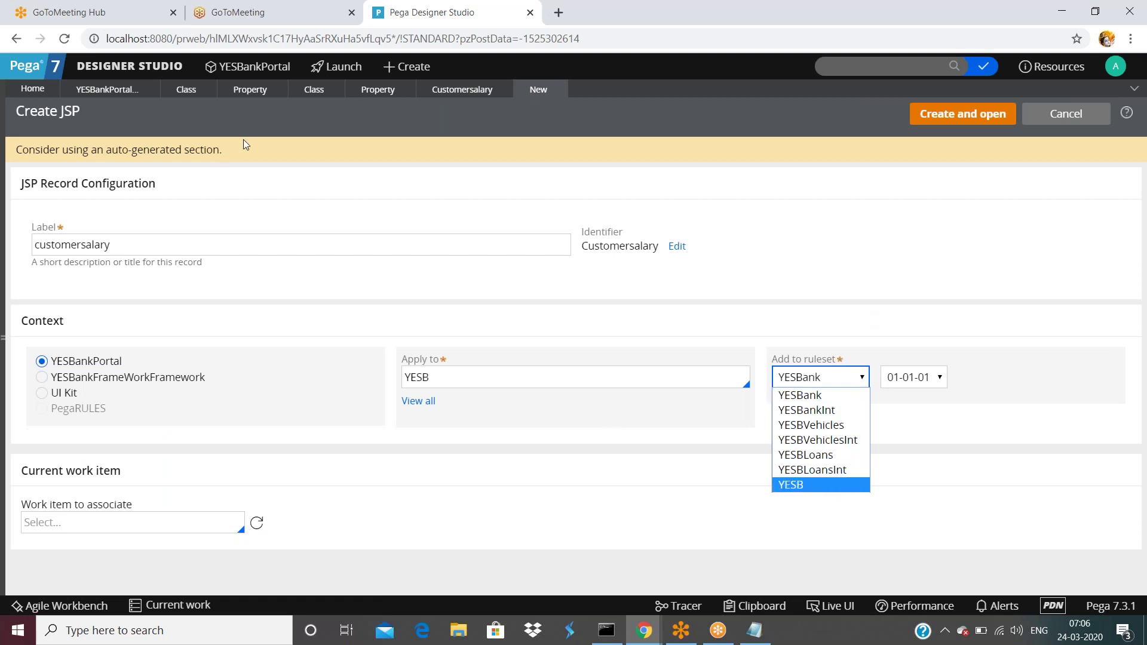
{"action": "left_click", "coordinate": [763, 218]}
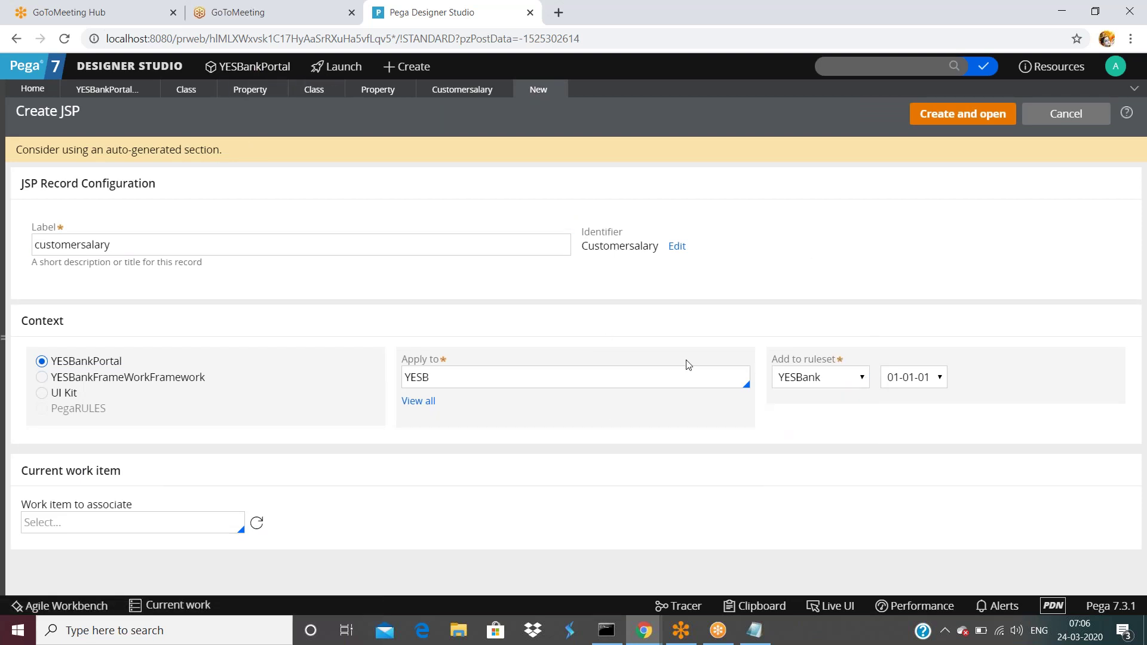
{"action": "left_click", "coordinate": [947, 118]}
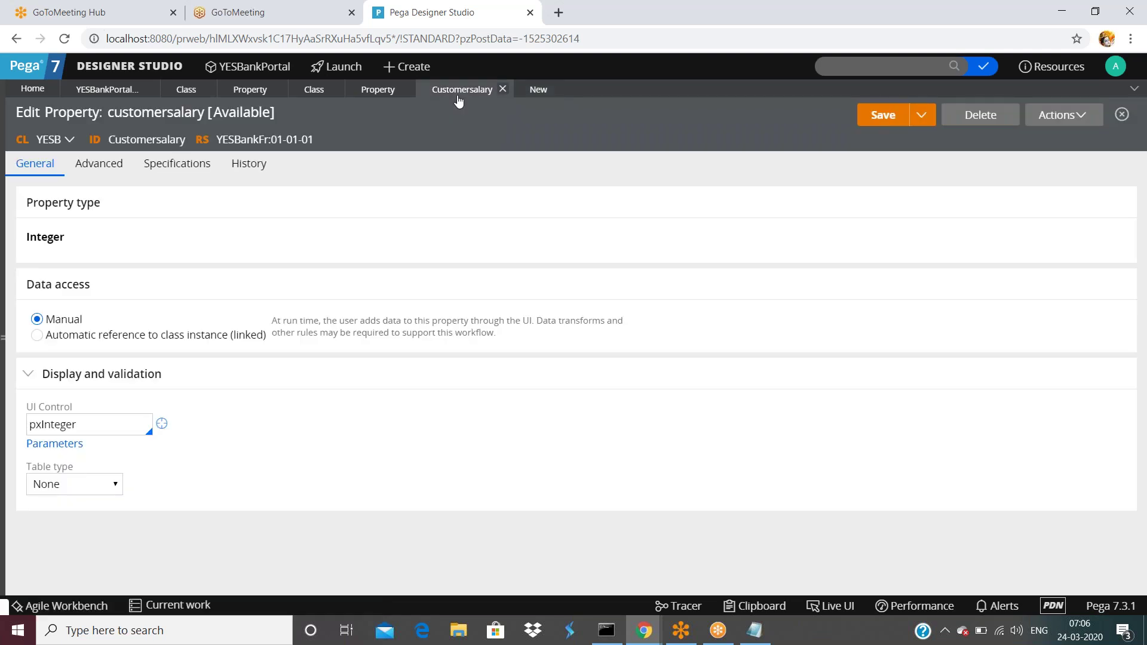
{"action": "left_click", "coordinate": [532, 90]}
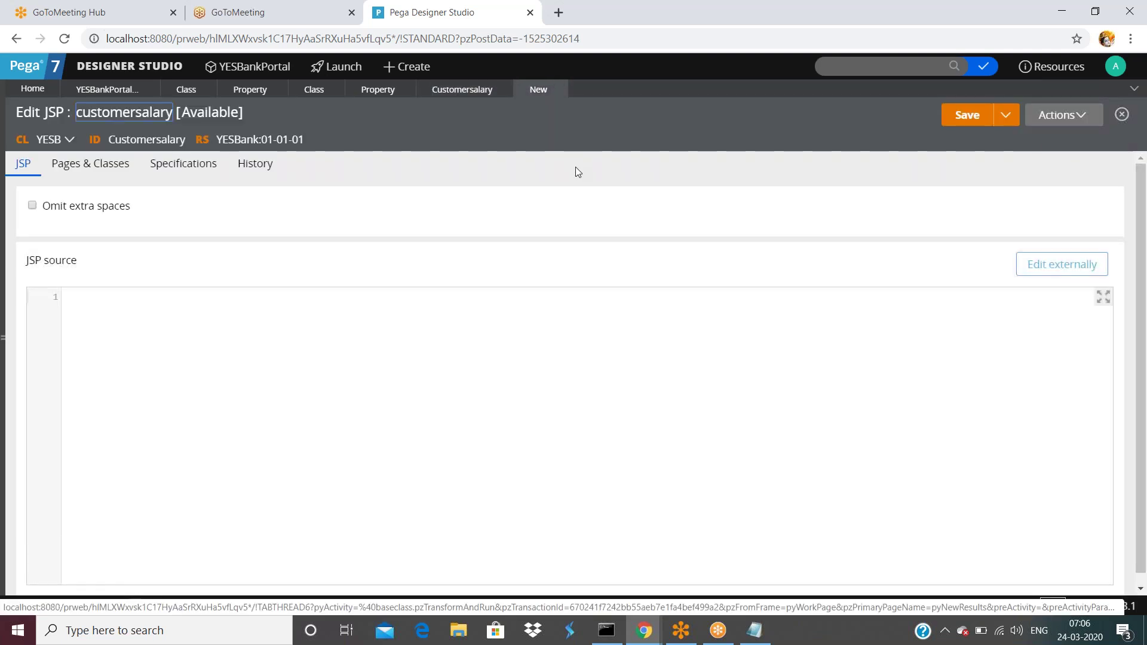
- Save the customersalary JSP rule and compare it against the Customersalary property tab
{"action": "left_click", "coordinate": [963, 119]}
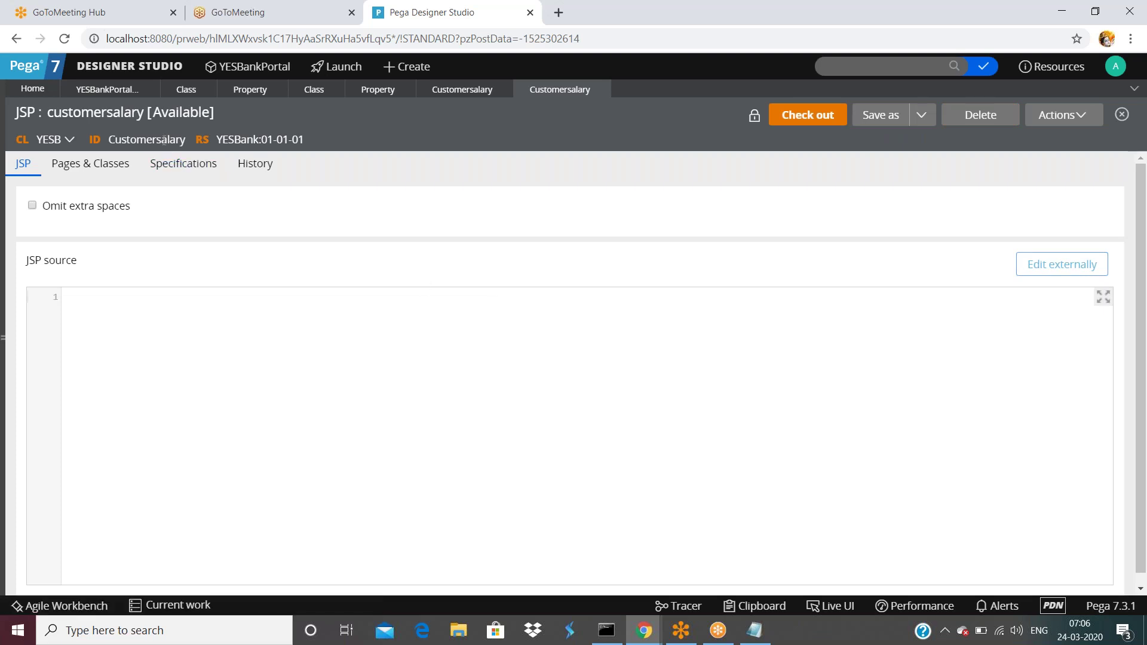
{"action": "left_click", "coordinate": [463, 89]}
{"action": "double_click", "coordinate": [146, 139]}
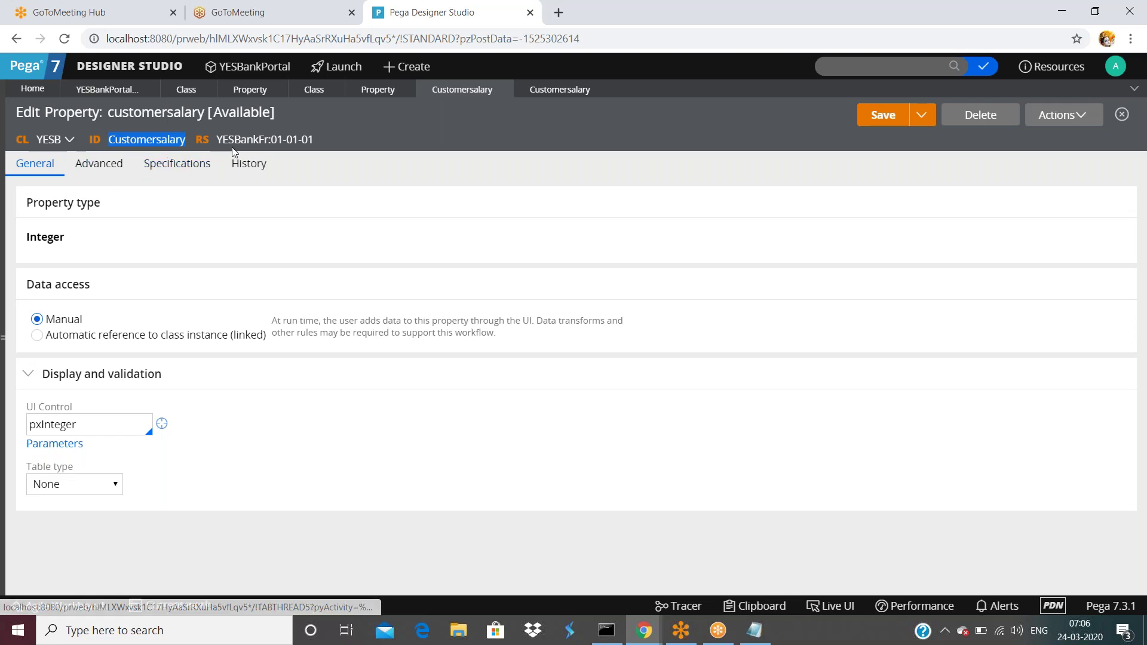
{"action": "left_click", "coordinate": [590, 90]}
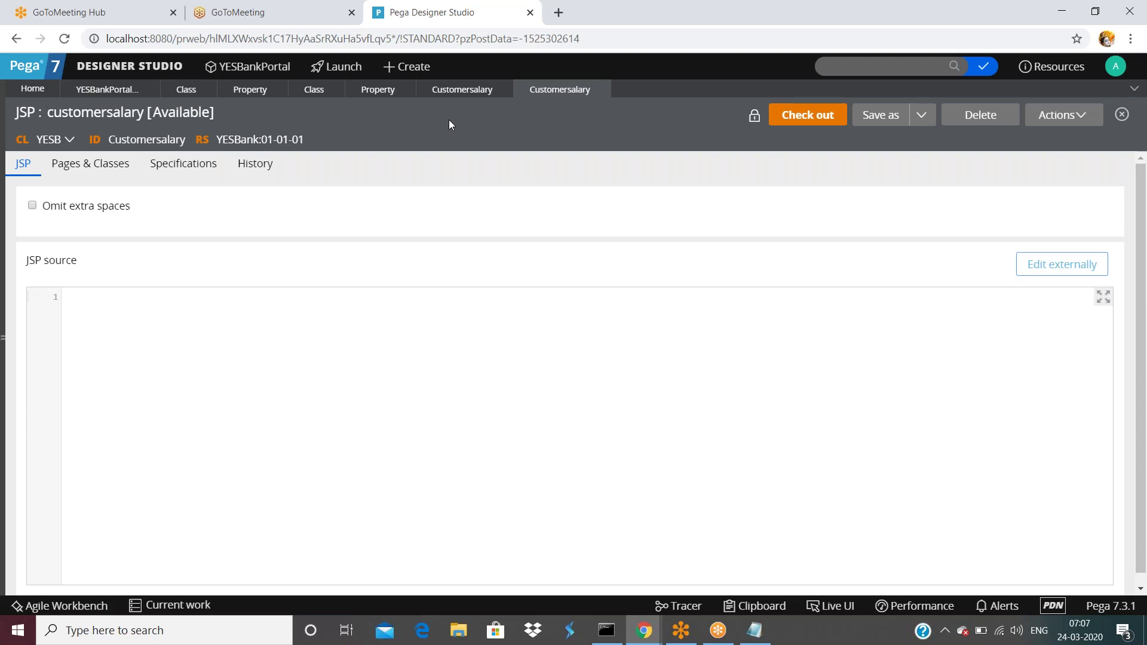
{"action": "left_click", "coordinate": [467, 92]}
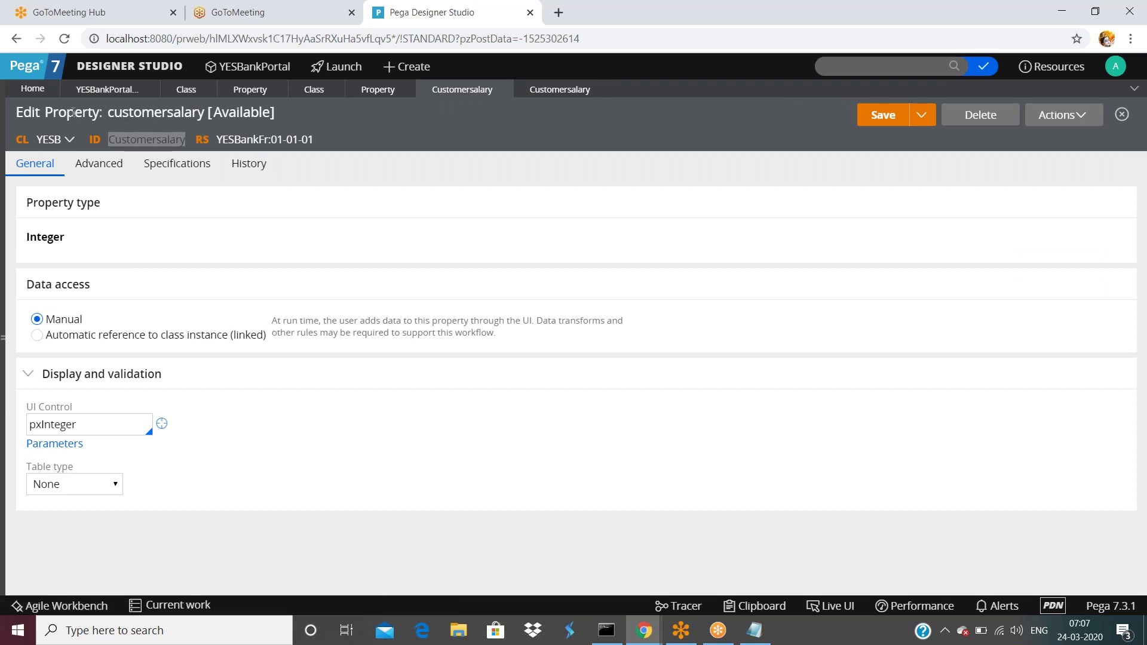
{"action": "left_click", "coordinate": [559, 90]}
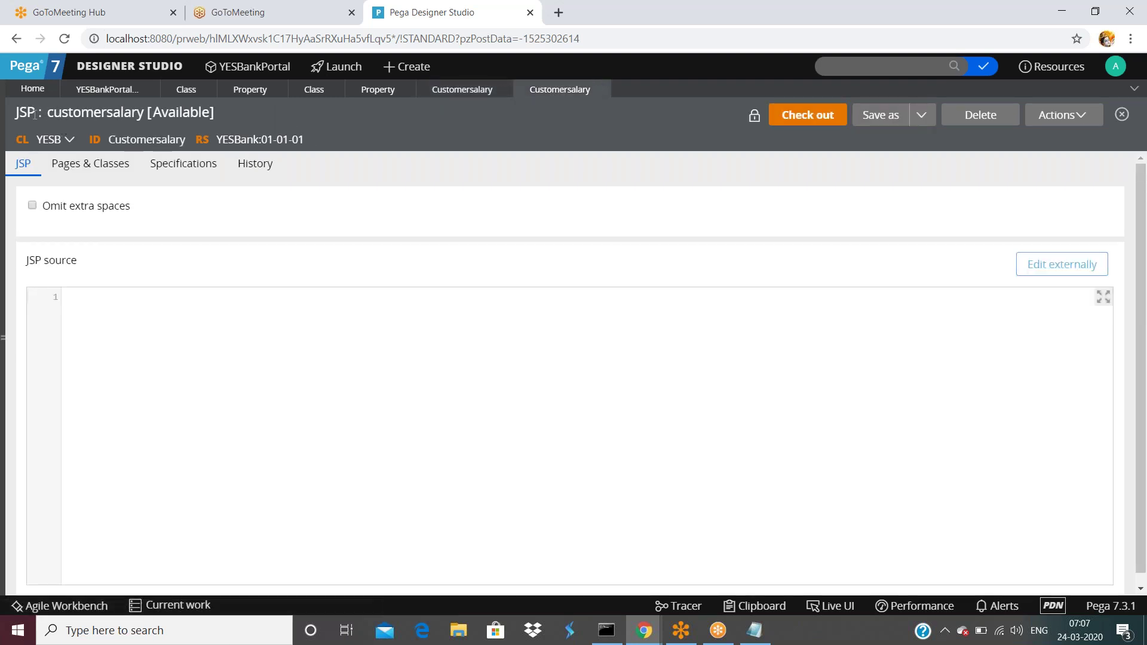
- View the JSP rule's XML and highlight RULE-OBJ-JSP in its pzInsKey
{"action": "left_click", "coordinate": [1040, 119]}
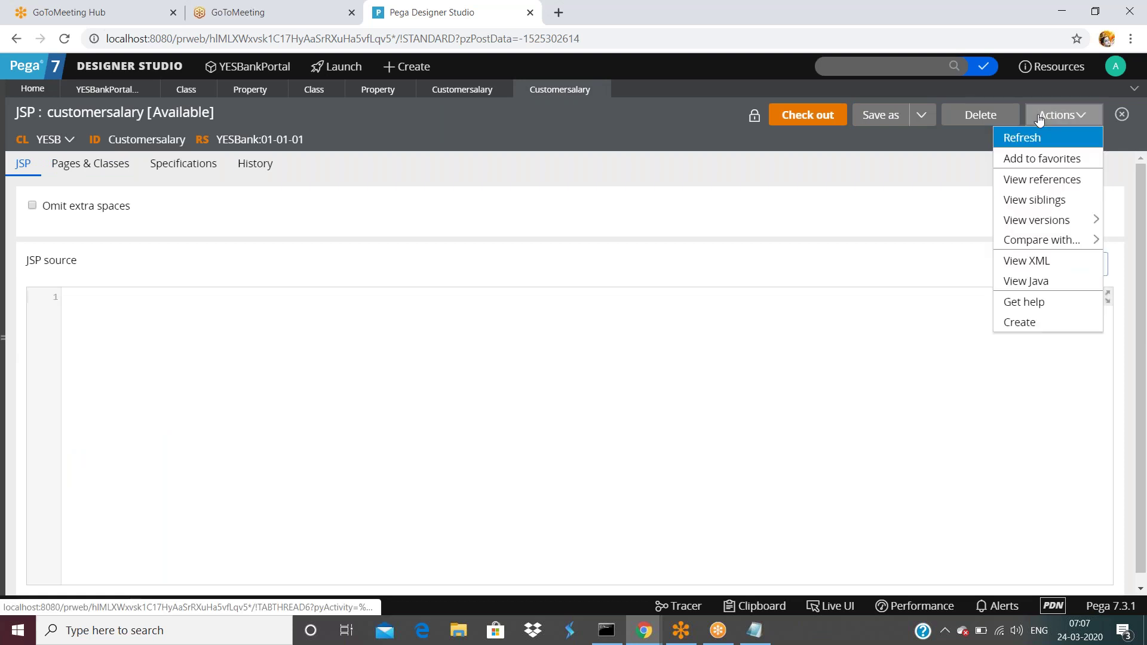
{"action": "left_click", "coordinate": [1034, 266]}
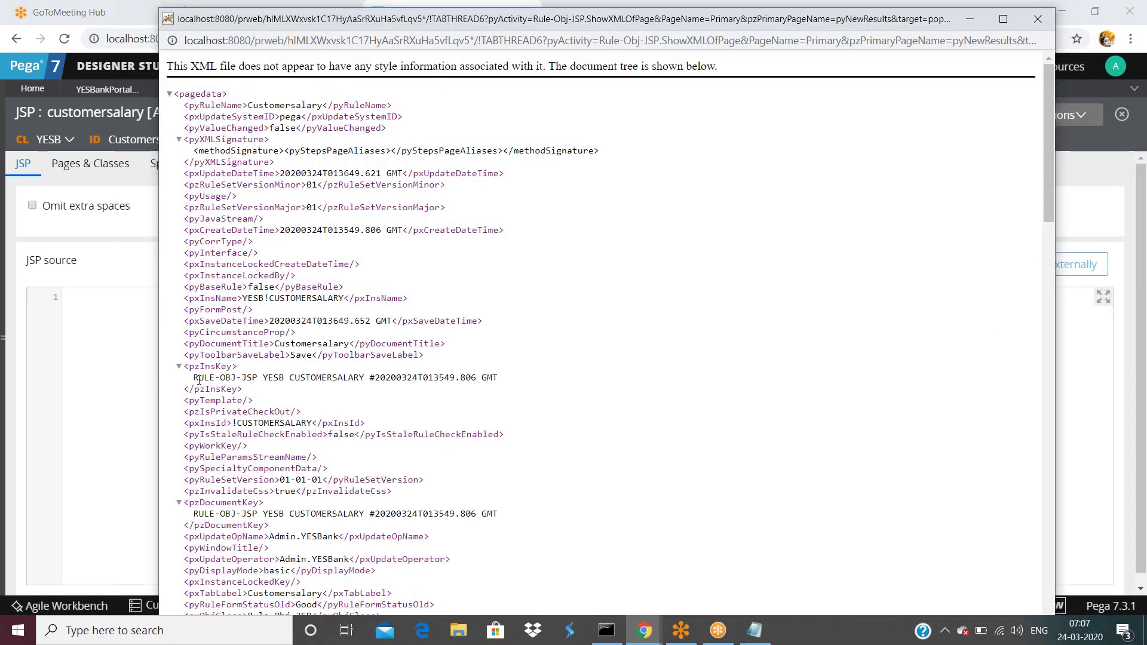
{"action": "left_click_drag", "start_coordinate": [195, 378], "coordinate": [260, 375]}
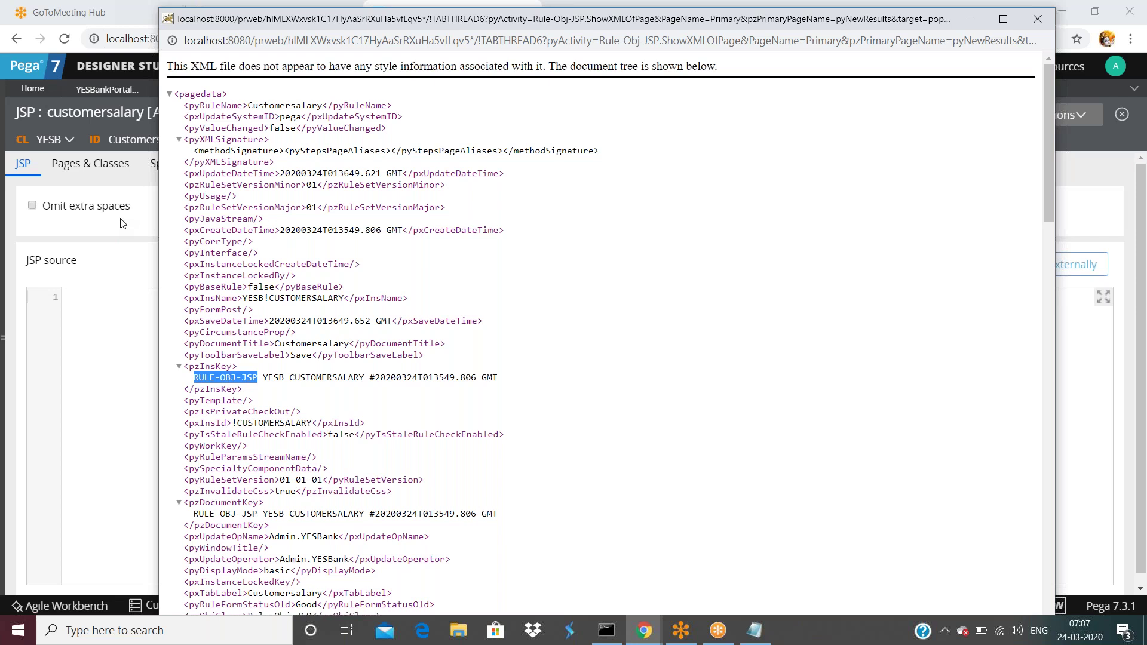
{"action": "double_click", "coordinate": [232, 378]}
{"action": "left_click_drag", "start_coordinate": [263, 378], "coordinate": [195, 379]}
{"action": "left_click", "coordinate": [273, 377]}
- Highlight YESB and CUSTOMERSALARY in the JSP key, then go back to the property tab
{"action": "double_click", "coordinate": [272, 377]}
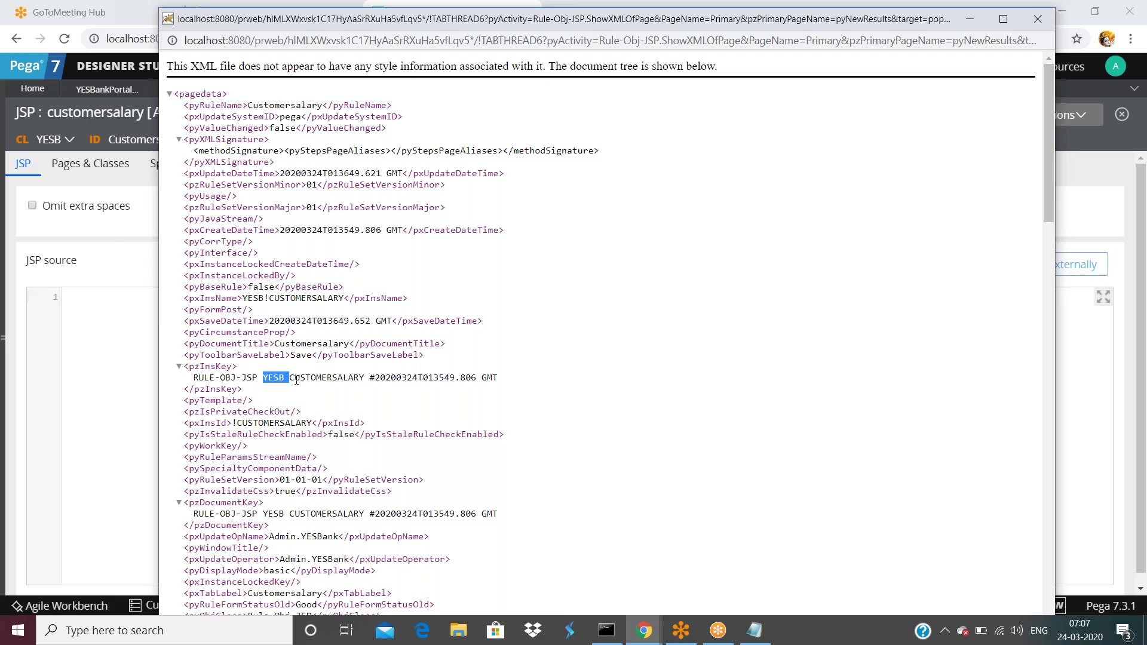
{"action": "left_click", "coordinate": [297, 380]}
{"action": "double_click", "coordinate": [273, 378]}
{"action": "left_click", "coordinate": [280, 378]}
{"action": "double_click", "coordinate": [327, 379]}
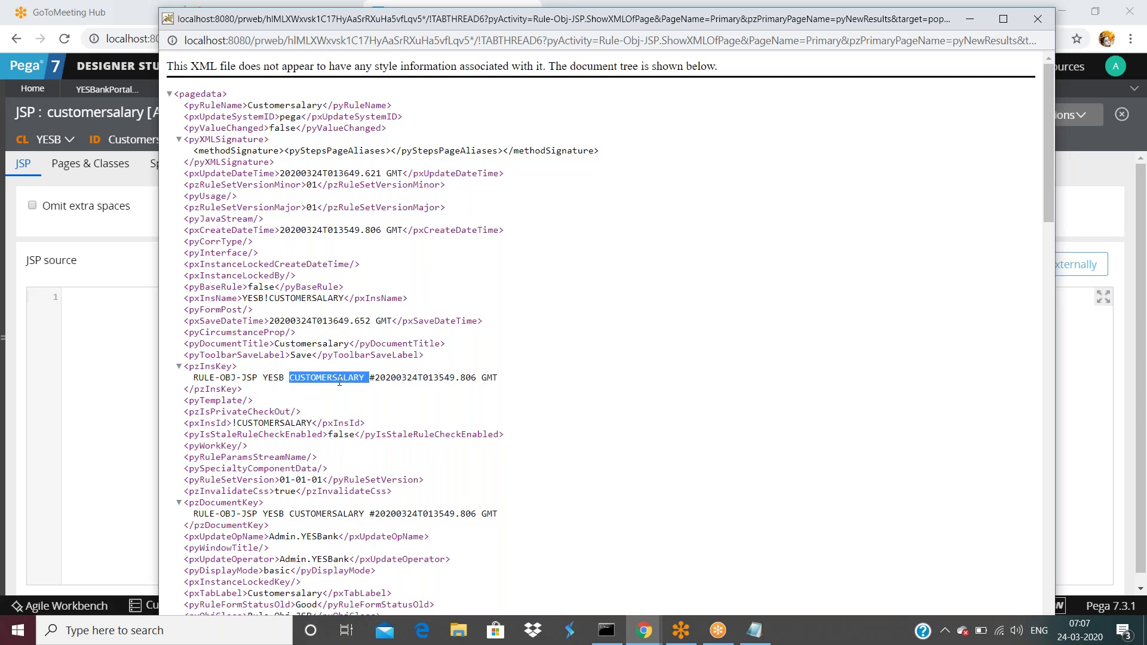
{"action": "left_click", "coordinate": [1144, 123]}
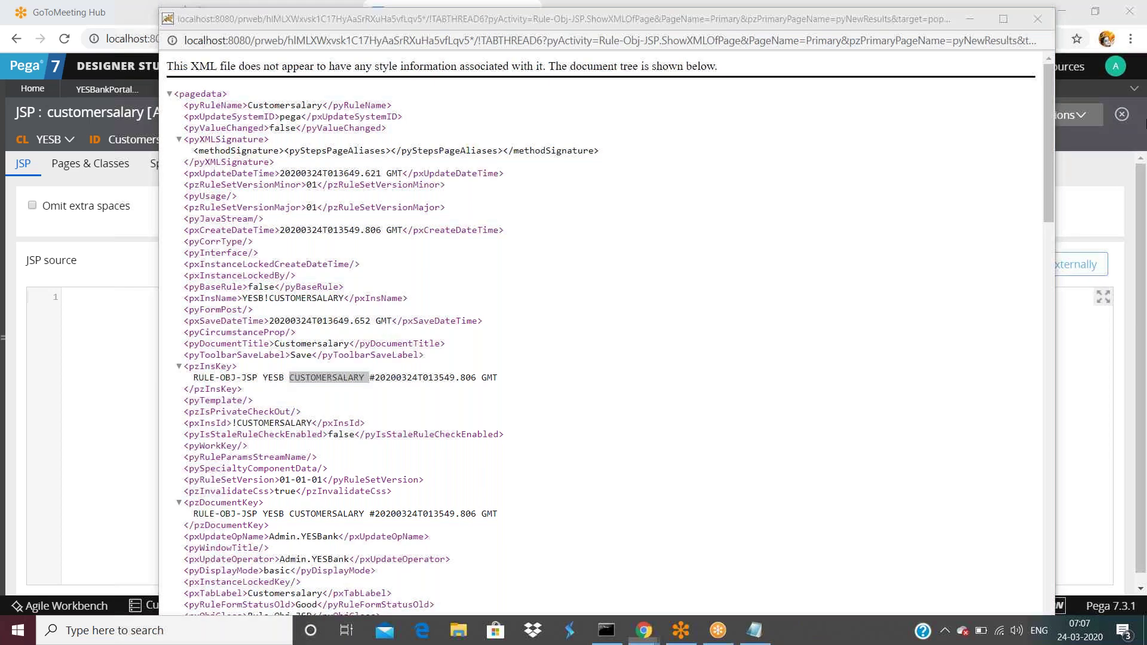
{"action": "left_click", "coordinate": [467, 91]}
- View the property's XML and highlight RULE-OBJ-PROPERTY and YESB in its pzInsKey
{"action": "left_click", "coordinate": [1064, 115]}
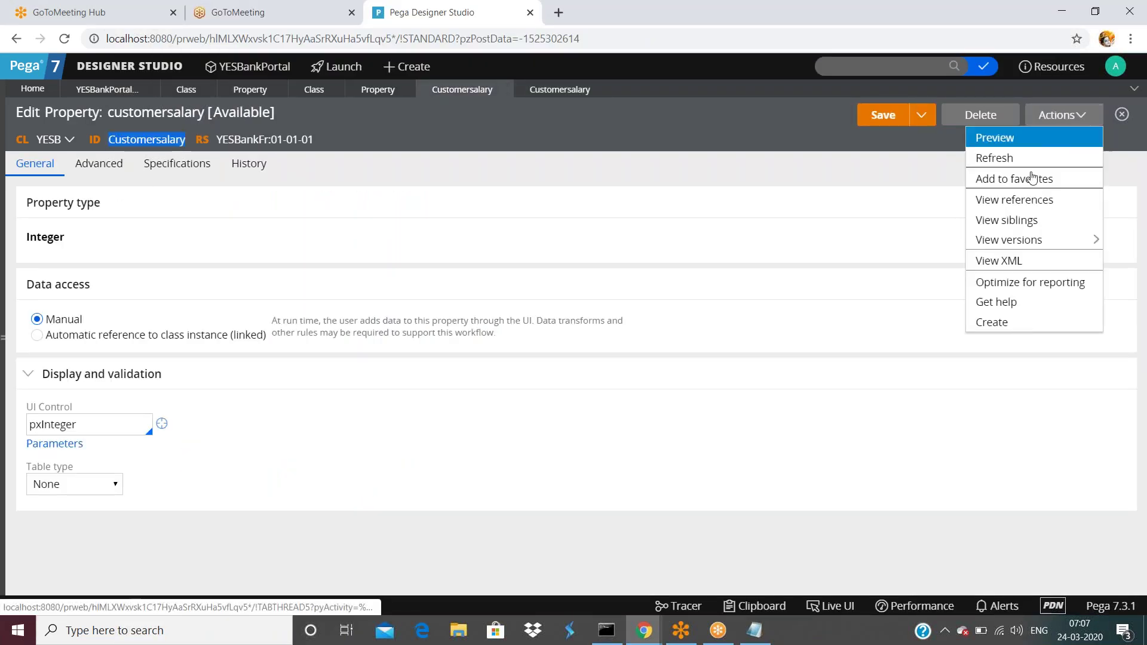
{"action": "left_click", "coordinate": [995, 263]}
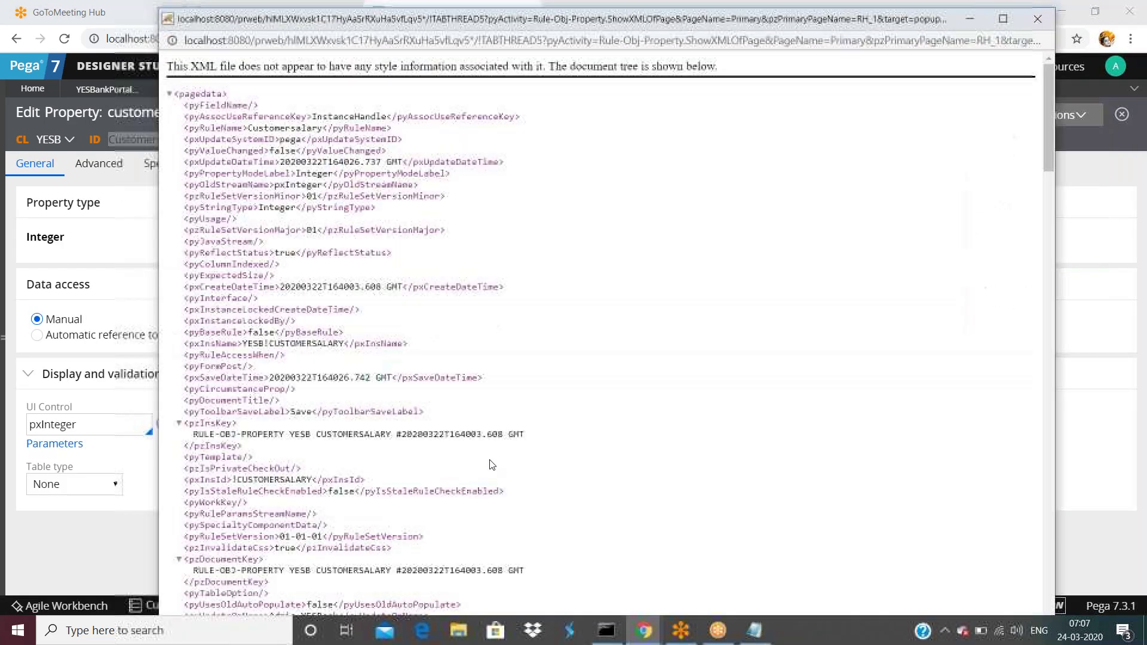
{"action": "left_click_drag", "start_coordinate": [193, 434], "coordinate": [275, 435]}
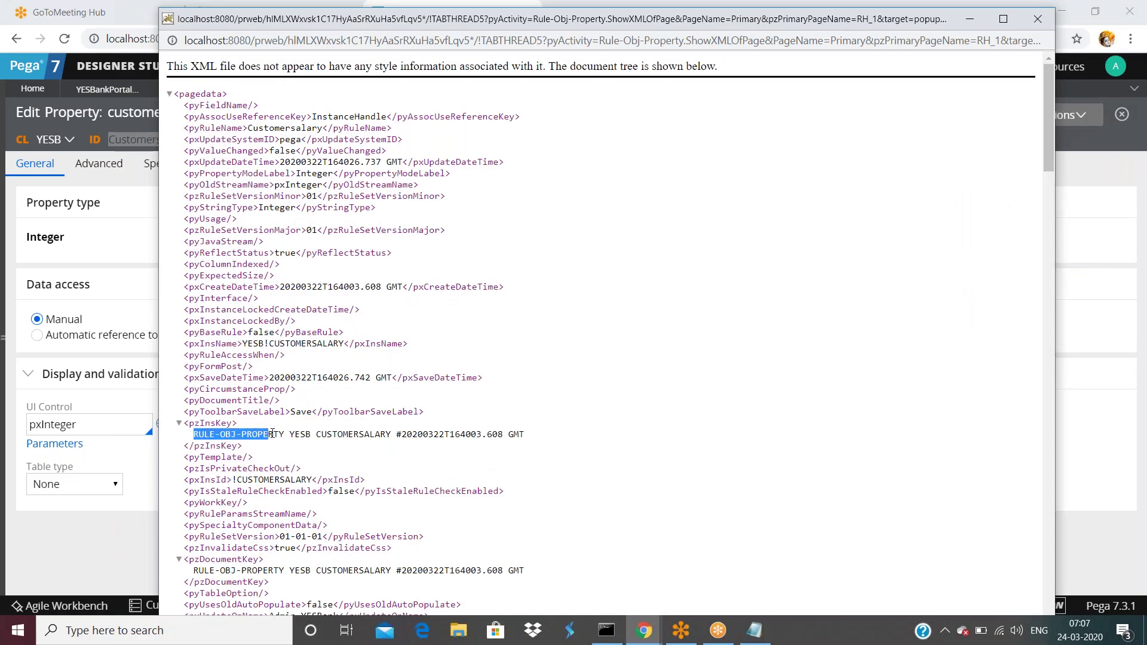
{"action": "double_click", "coordinate": [294, 434]}
{"action": "left_click", "coordinate": [354, 433]}
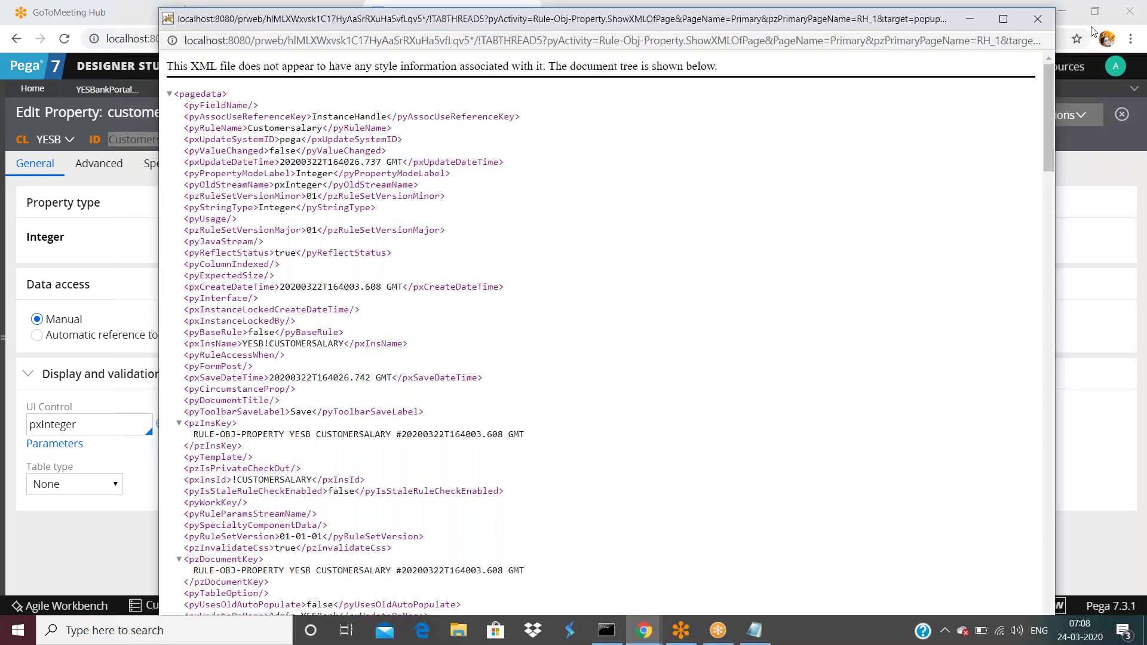
- Close the property's XML view and trim the class explorer search to 'Rule-Obj-'
{"action": "key", "text": "ctrl+w"}
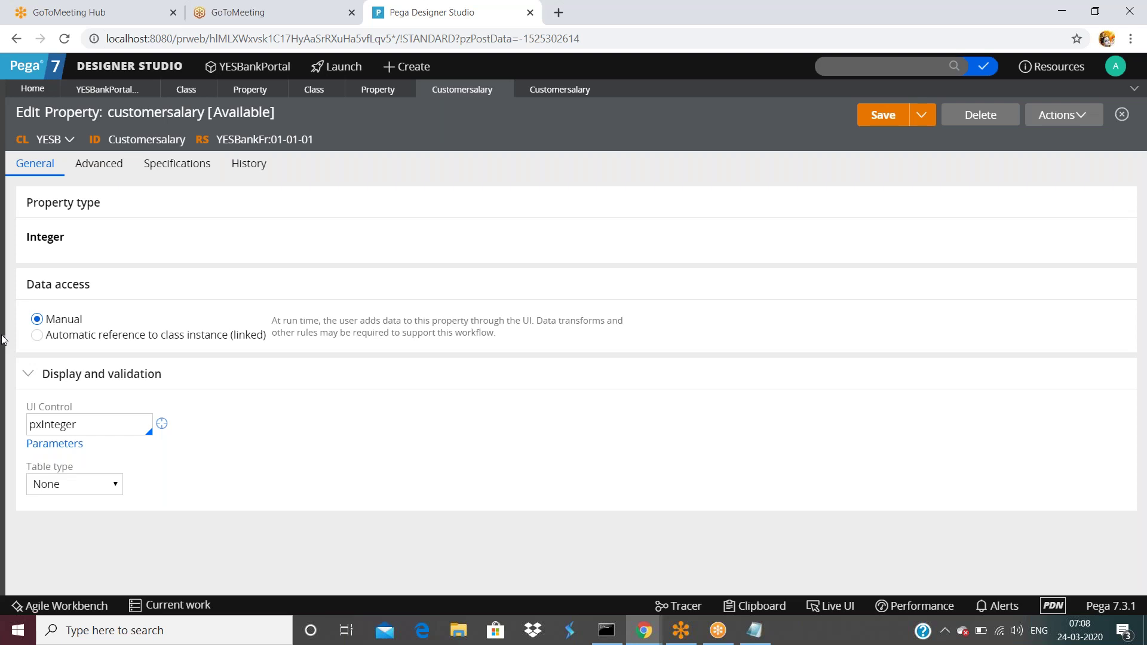
{"action": "left_click", "coordinate": [5, 338]}
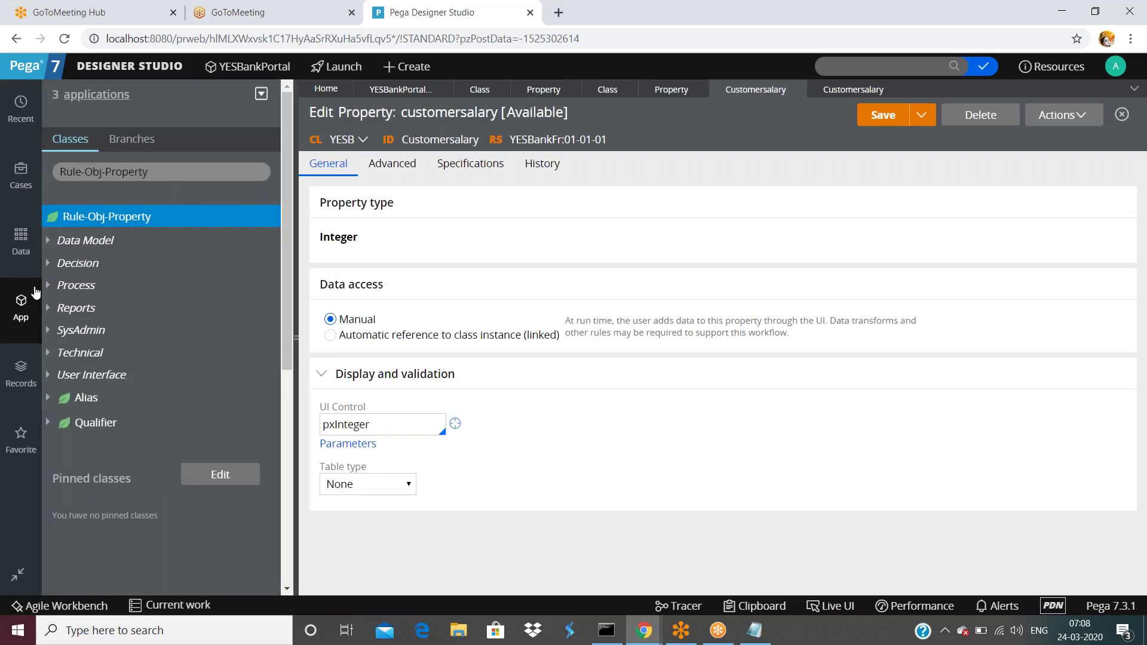
{"action": "left_click", "coordinate": [201, 171]}
{"action": "key", "text": "BackSpace"}
{"action": "key", "text": "BackSpace"}
{"action": "key", "text": "BackSpace"}
{"action": "key", "text": "BackSpace"}
{"action": "key", "text": "BackSpace"}
{"action": "key", "text": "BackSpace"}
{"action": "key", "text": "BackSpace"}
{"action": "key", "text": "BackSpace"}
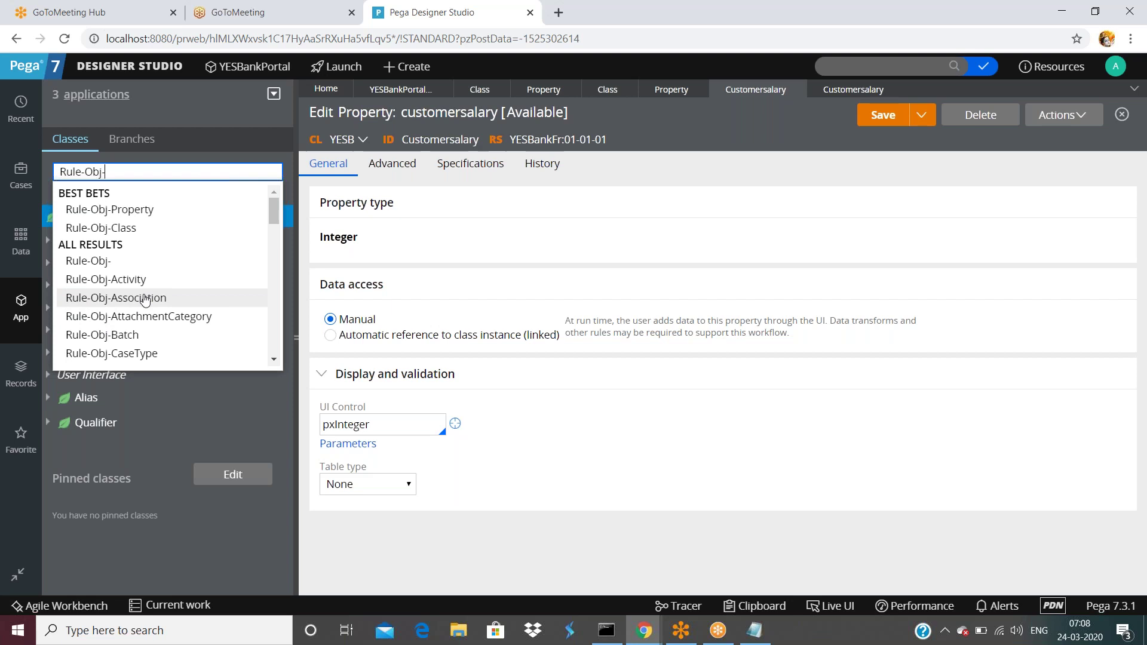
- Pick Rule-Obj-When from the class autocomplete list
{"action": "scroll", "coordinate": [140, 311], "scroll_direction": "down", "scroll_amount": 3}
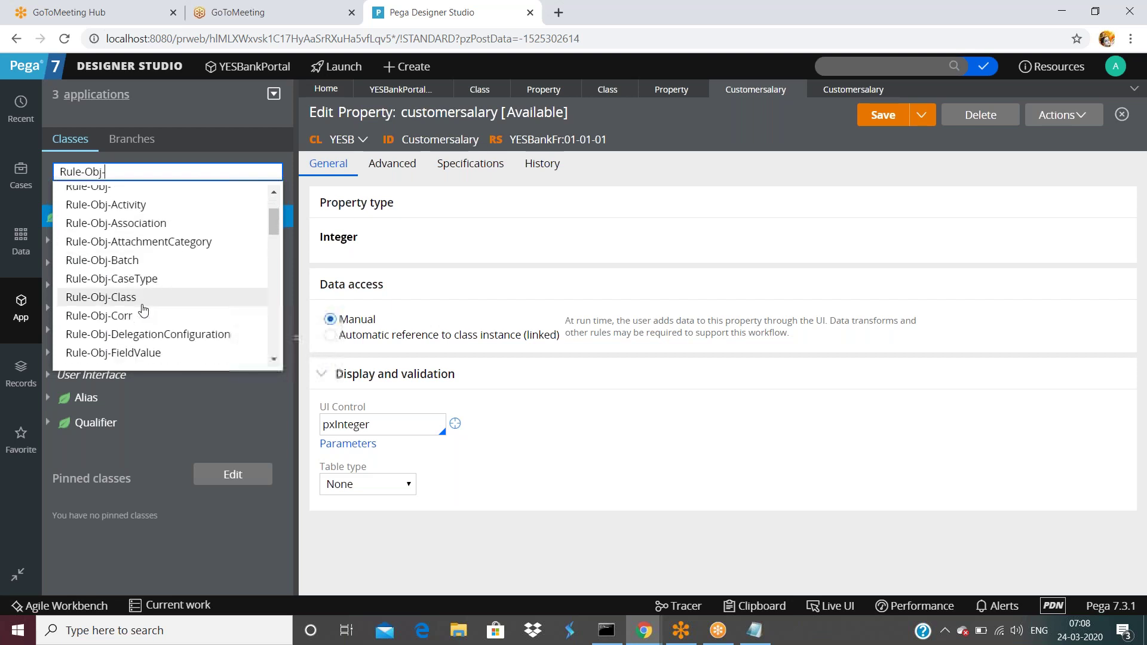
{"action": "scroll", "coordinate": [134, 311], "scroll_direction": "down", "scroll_amount": 3}
{"action": "scroll", "coordinate": [129, 301], "scroll_direction": "up", "scroll_amount": 4}
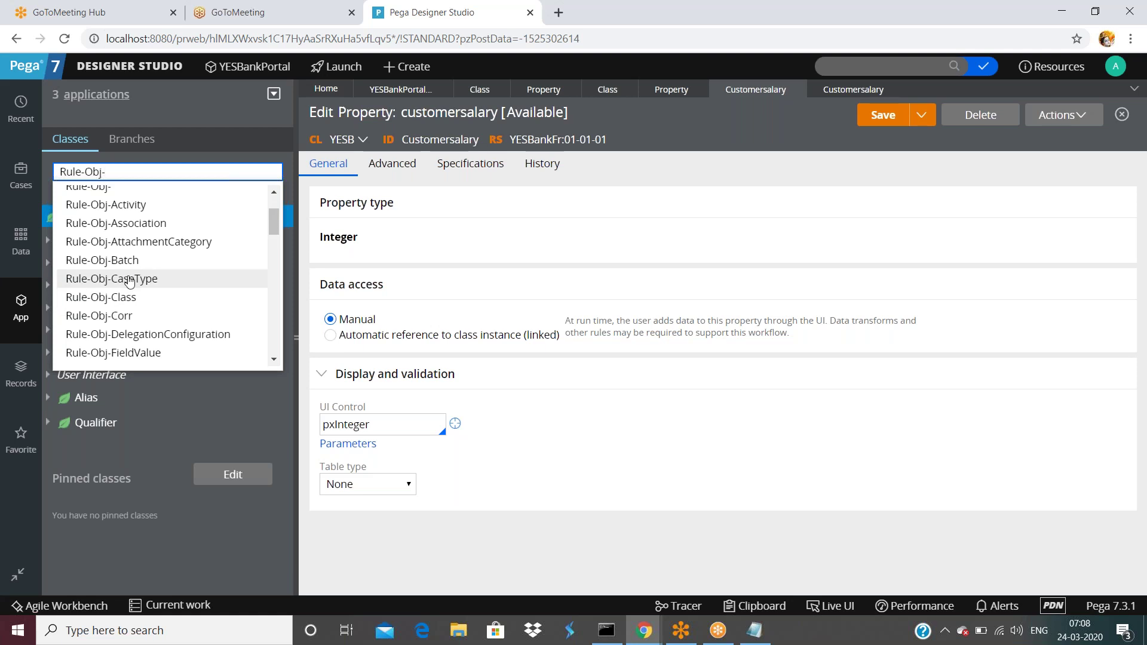
{"action": "scroll", "coordinate": [131, 281], "scroll_direction": "down", "scroll_amount": 5}
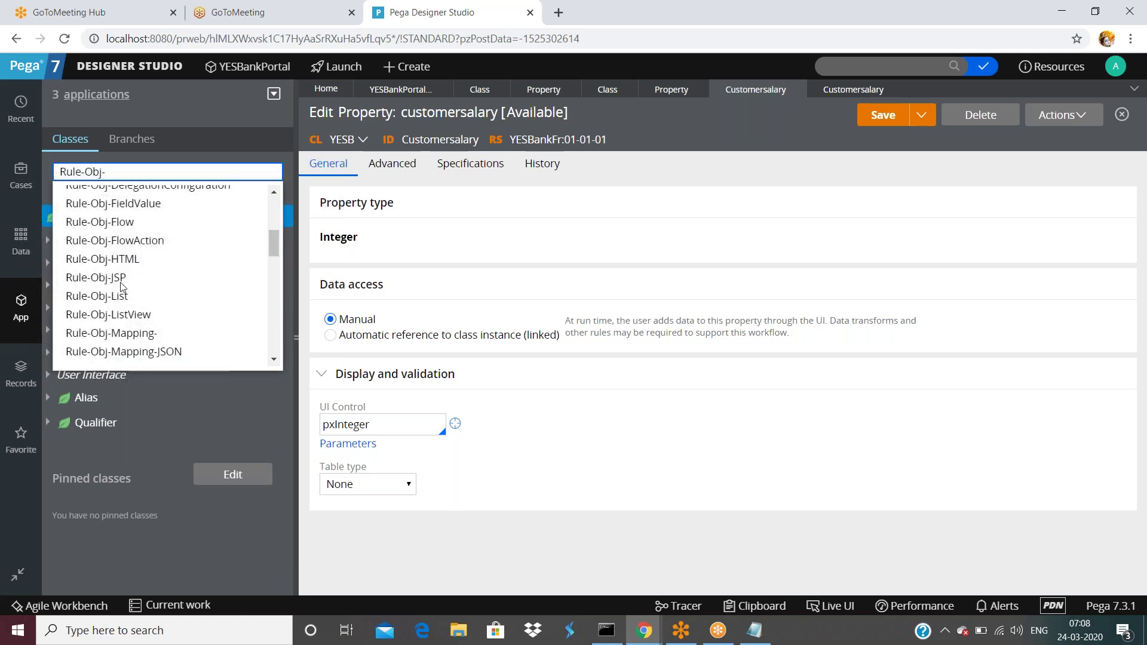
{"action": "scroll", "coordinate": [122, 285], "scroll_direction": "up", "scroll_amount": 1}
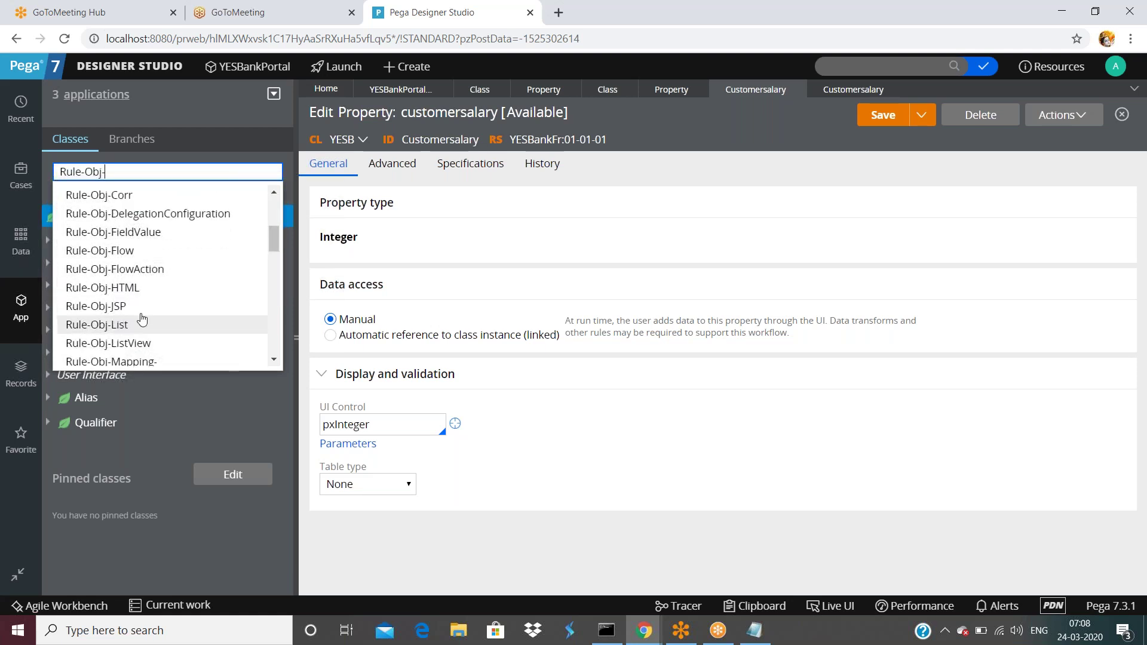
{"action": "scroll", "coordinate": [140, 323], "scroll_direction": "down", "scroll_amount": 2}
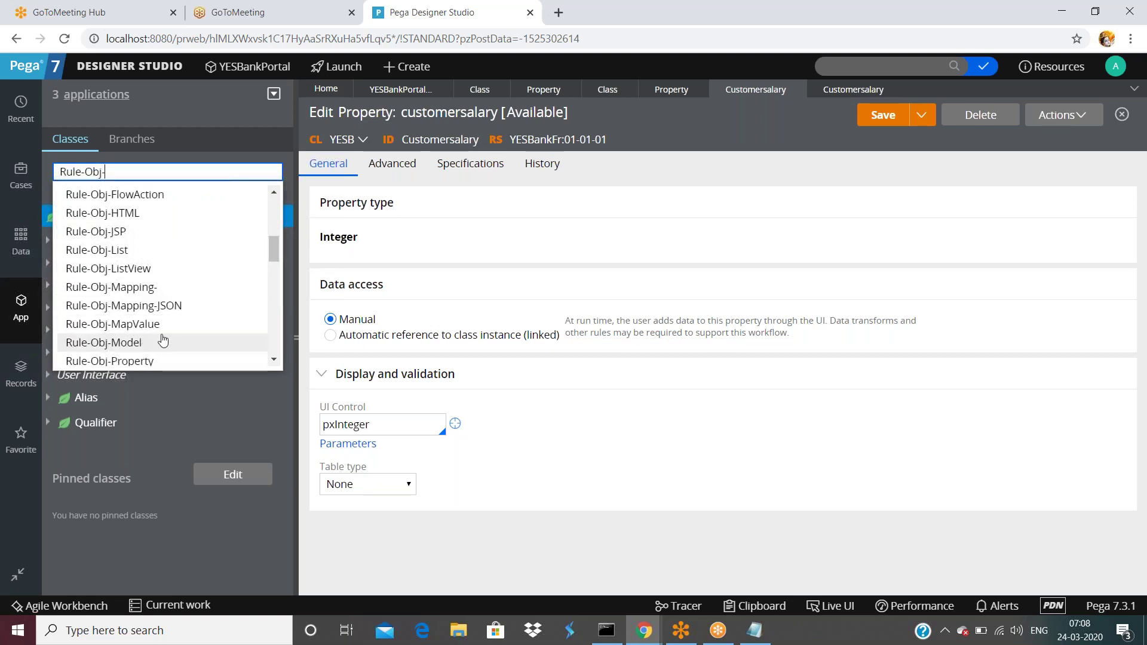
{"action": "scroll", "coordinate": [146, 326], "scroll_direction": "down", "scroll_amount": 1}
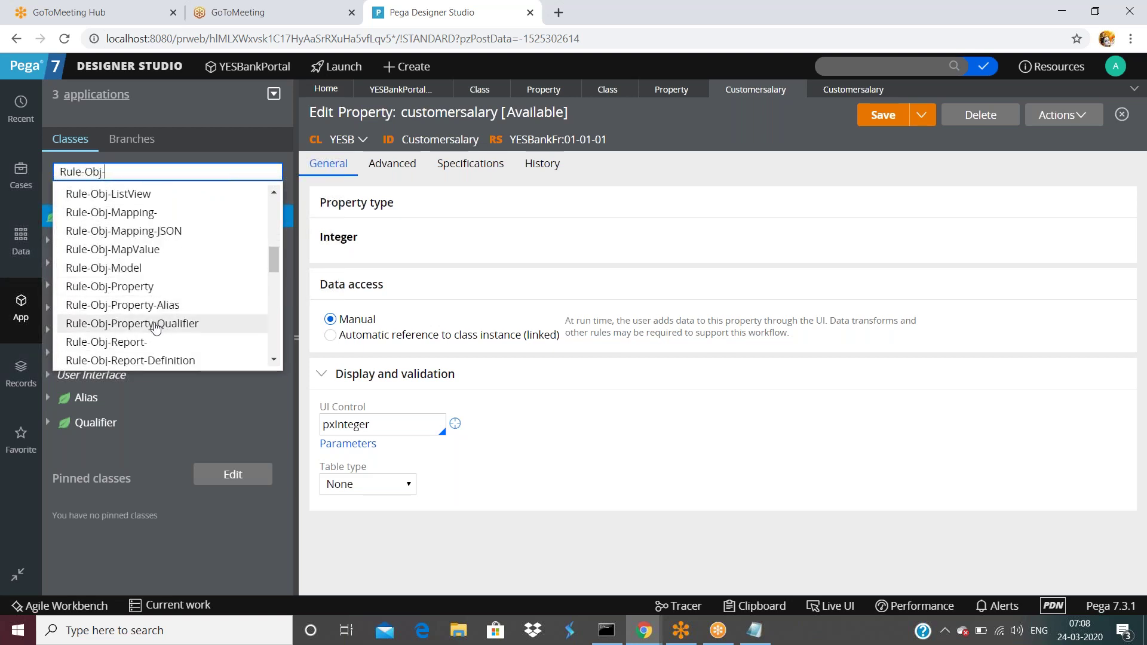
{"action": "scroll", "coordinate": [156, 329], "scroll_direction": "down", "scroll_amount": 4}
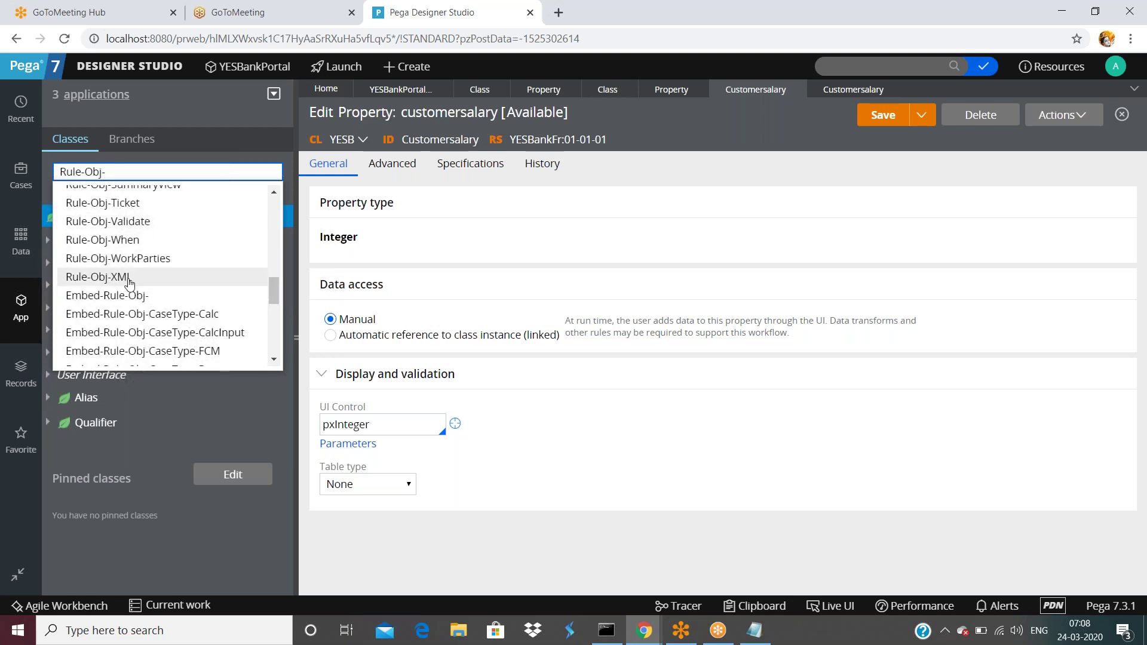
{"action": "scroll", "coordinate": [127, 286], "scroll_direction": "down", "scroll_amount": 3}
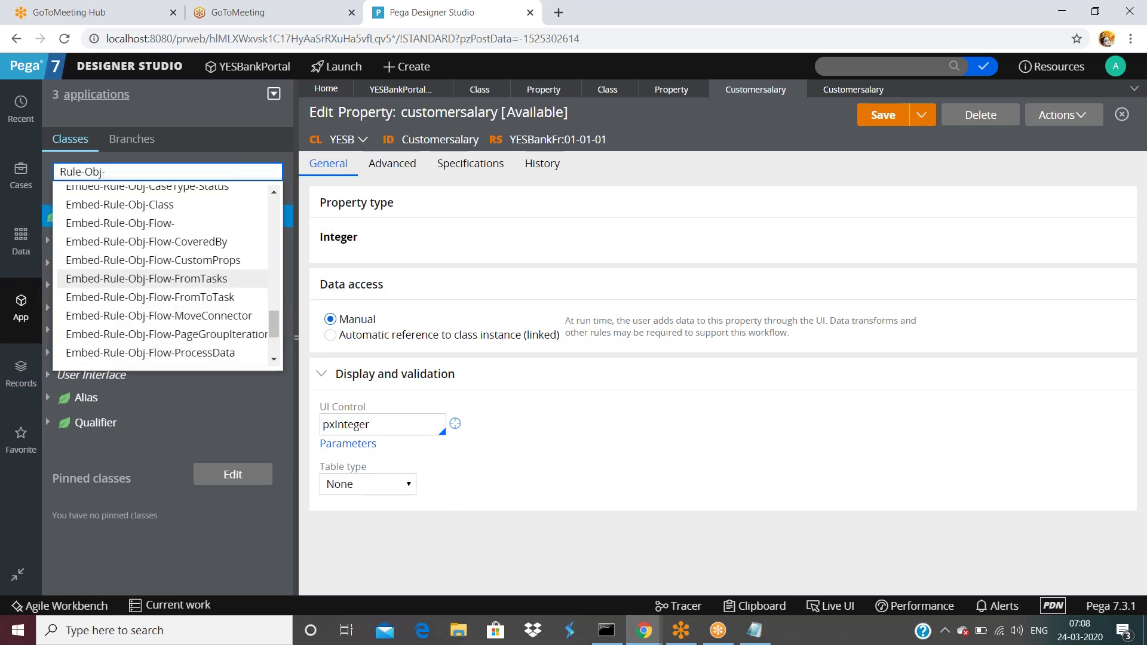
{"action": "scroll", "coordinate": [156, 278], "scroll_direction": "up", "scroll_amount": 4}
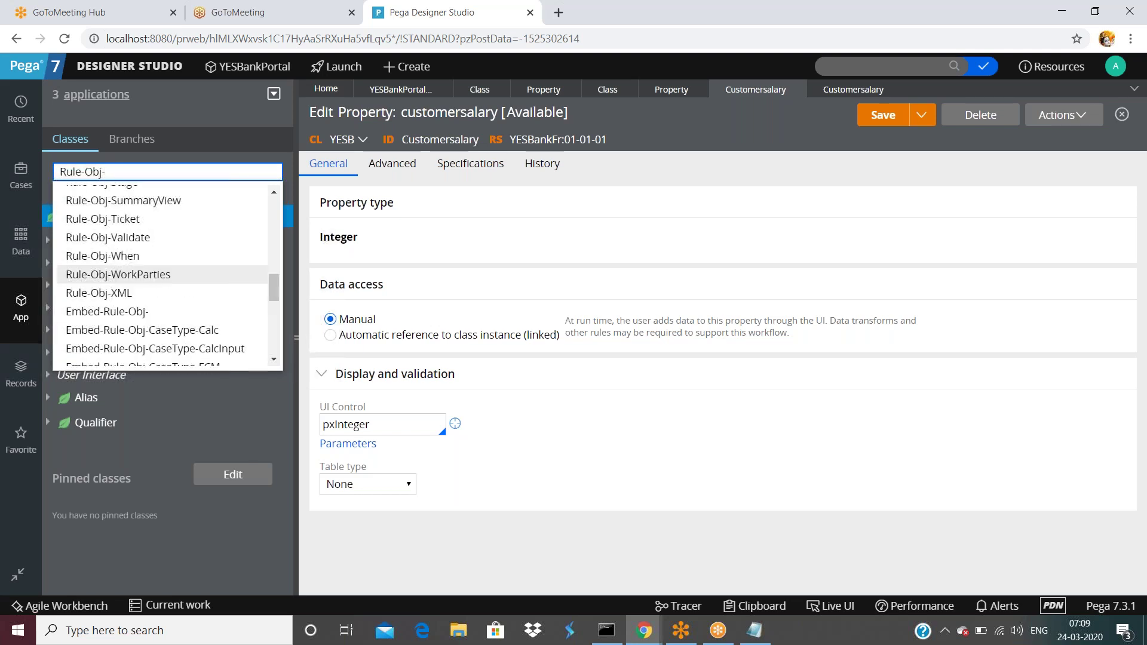
{"action": "left_click", "coordinate": [122, 258]}
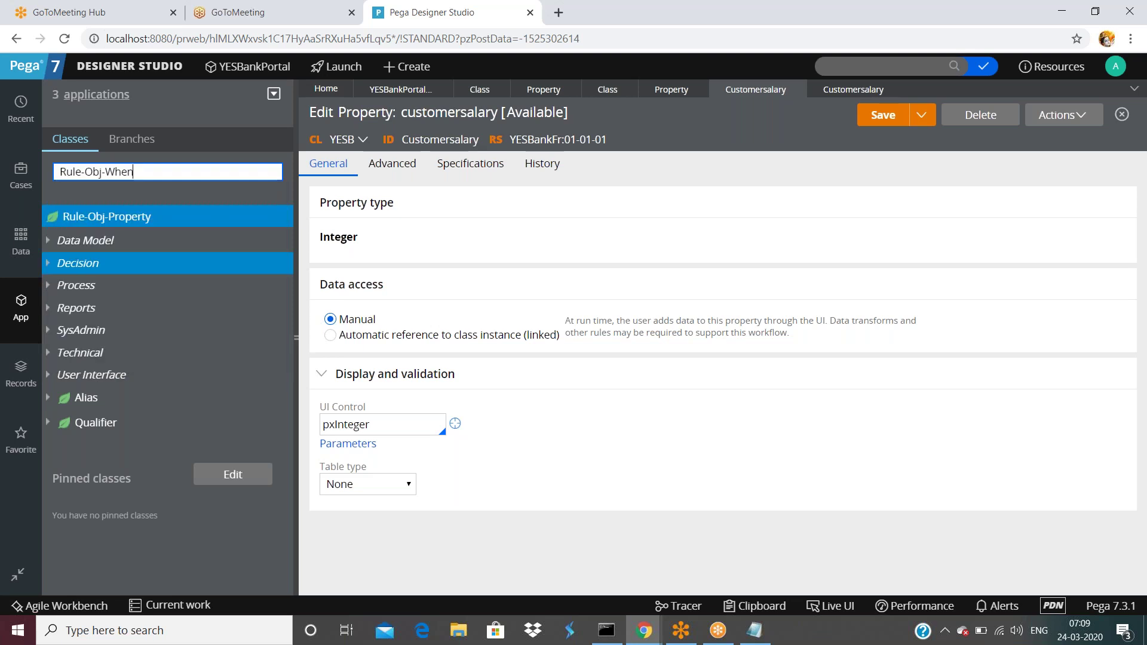
- Open the Instances of When list from the Rule-Obj-When node, then hide the class explorer
{"action": "left_click", "coordinate": [107, 224]}
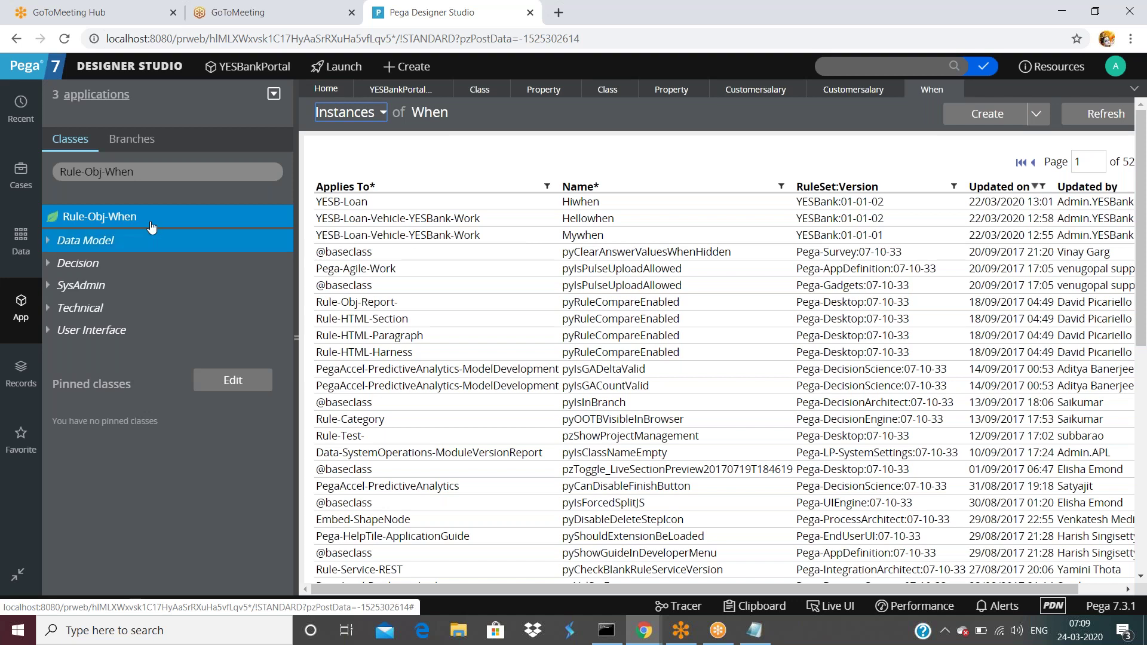
{"action": "double_click", "coordinate": [119, 172]}
{"action": "key", "text": "ctrl+a"}
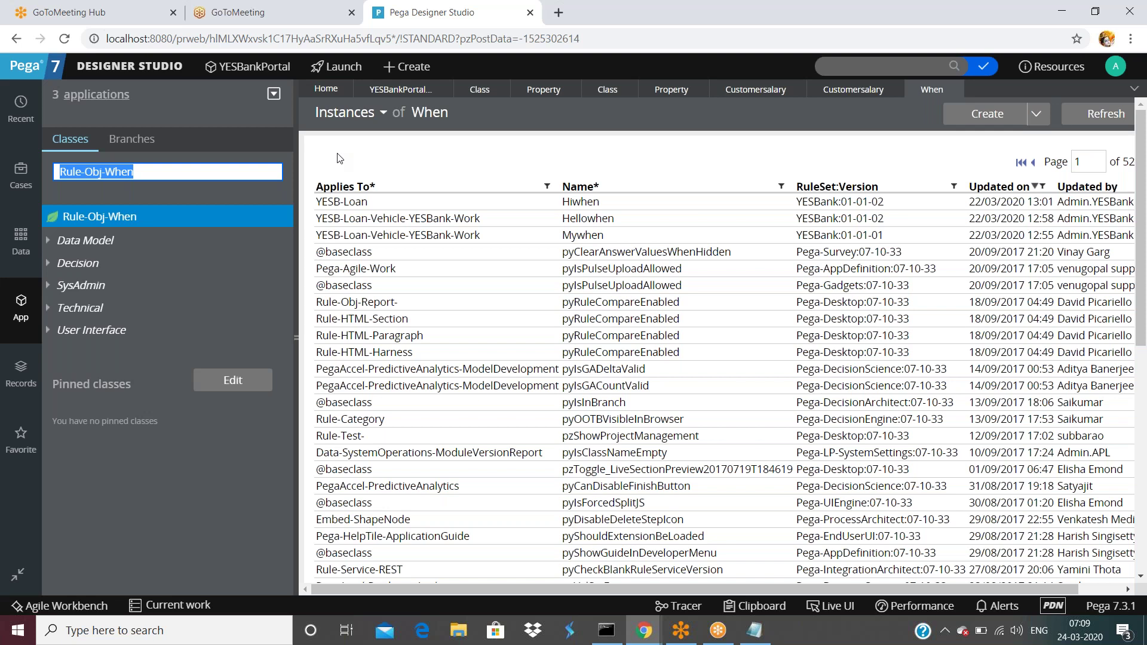
{"action": "left_click", "coordinate": [297, 340]}
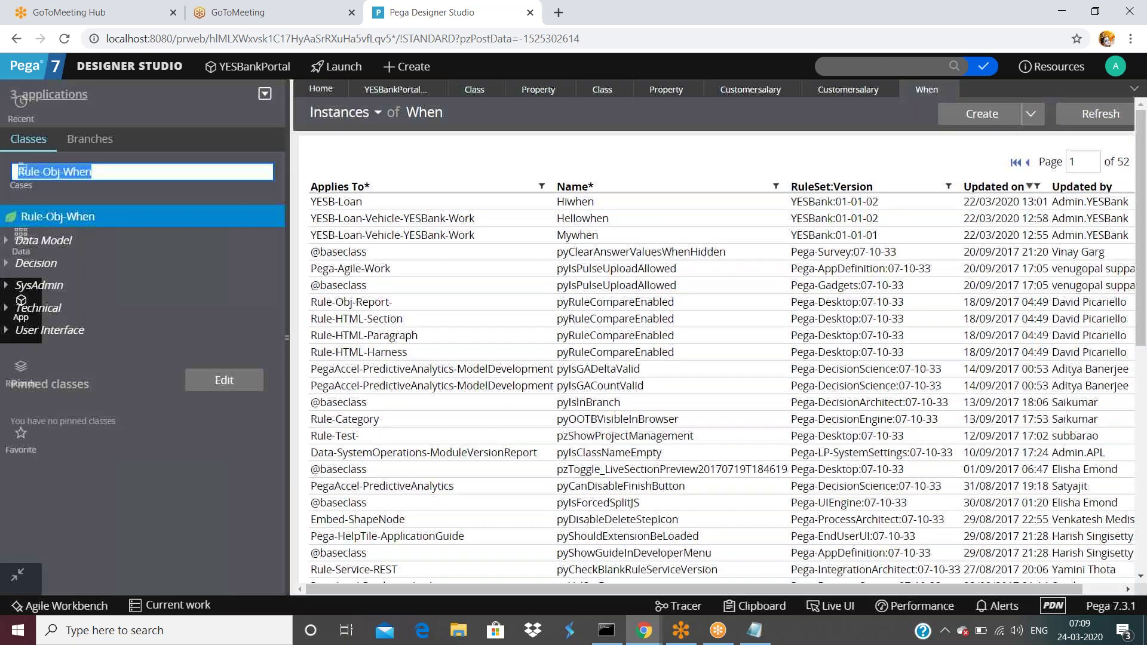
- View the customersalary JSP rule's XML and highlight RULE-OBJ-JSP in its pzInsKey
{"action": "left_click", "coordinate": [560, 89]}
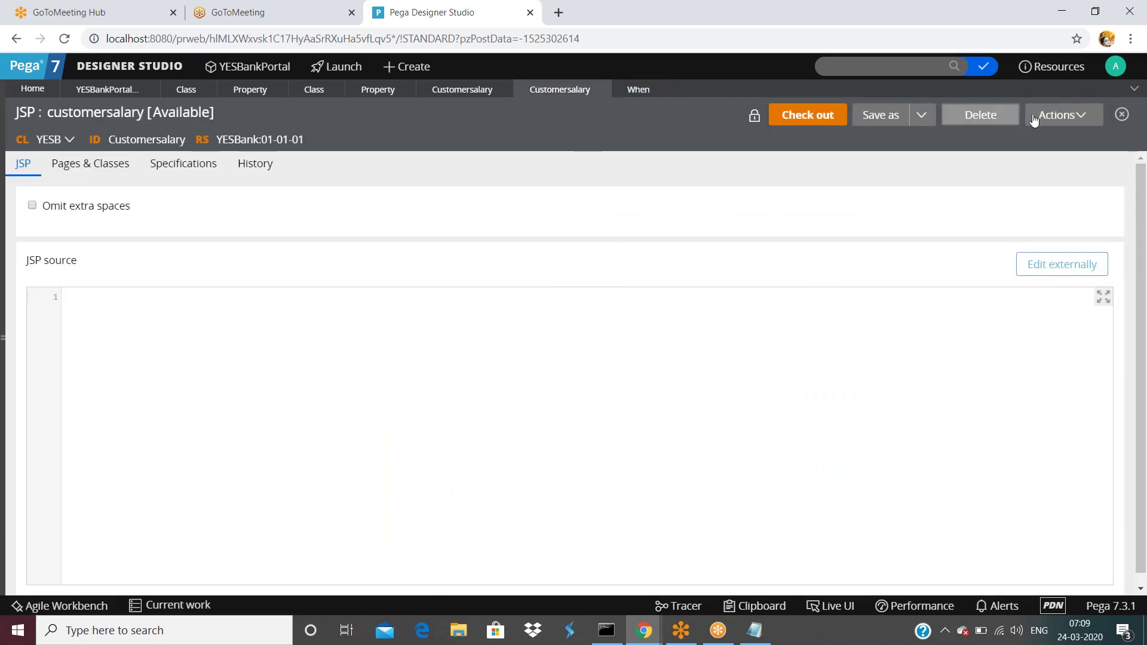
{"action": "left_click", "coordinate": [1056, 115]}
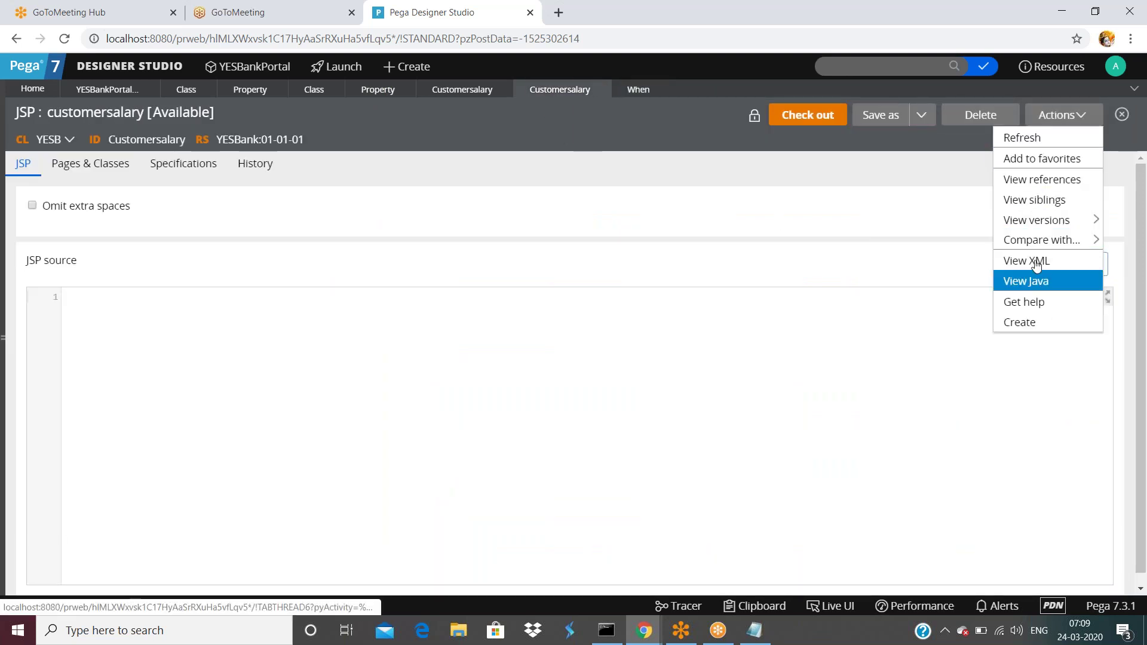
{"action": "left_click", "coordinate": [1032, 260]}
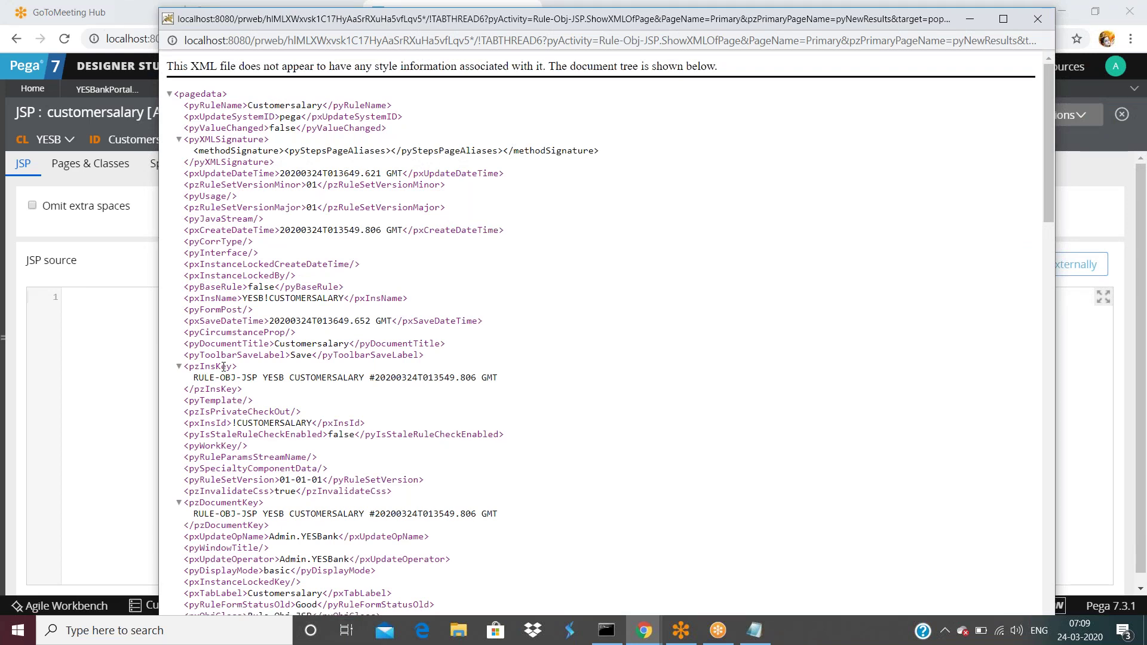
{"action": "left_click_drag", "start_coordinate": [197, 377], "coordinate": [257, 381]}
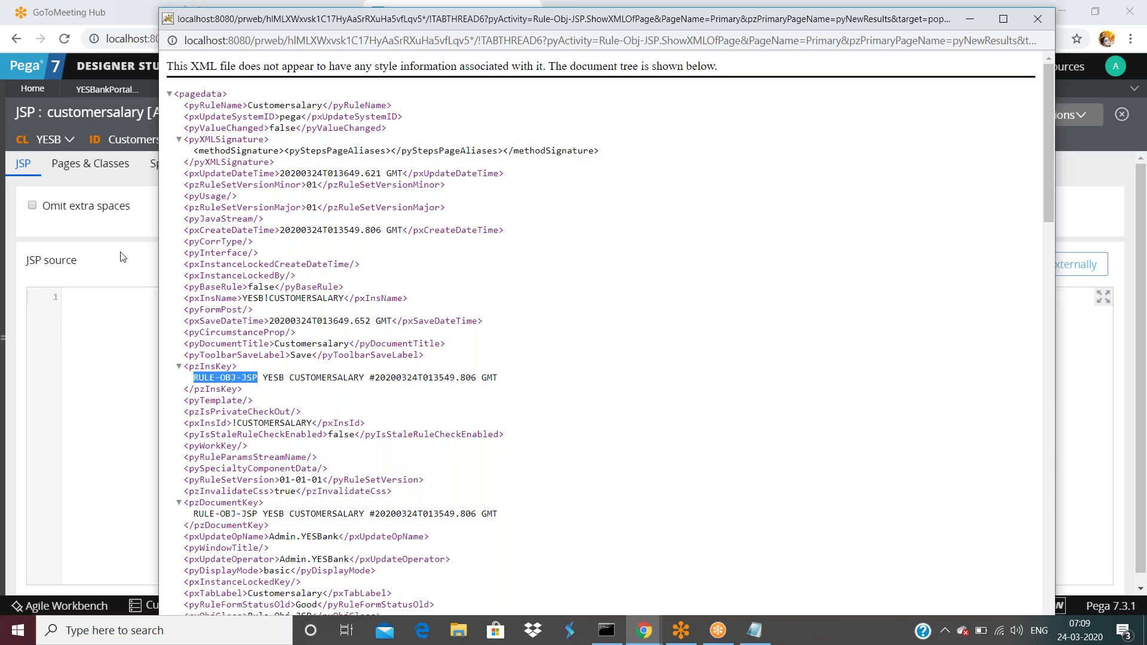
{"action": "left_click", "coordinate": [123, 257]}
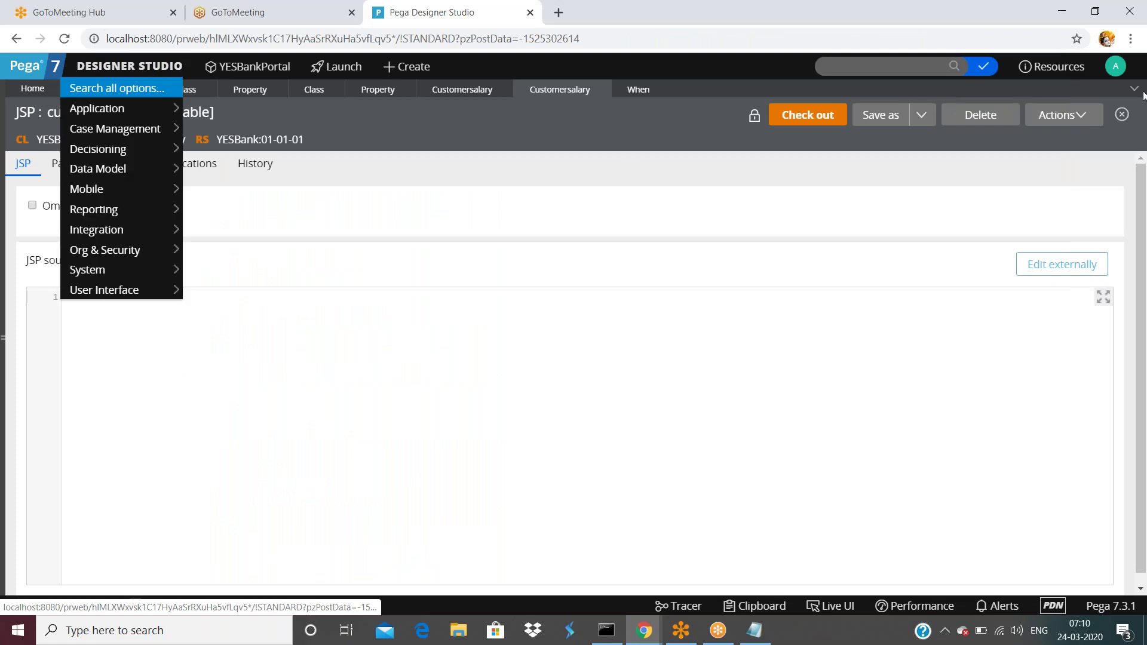
- Open the current operator's record and view its XML
{"action": "left_click", "coordinate": [1112, 67]}
{"action": "left_click", "coordinate": [1066, 129]}
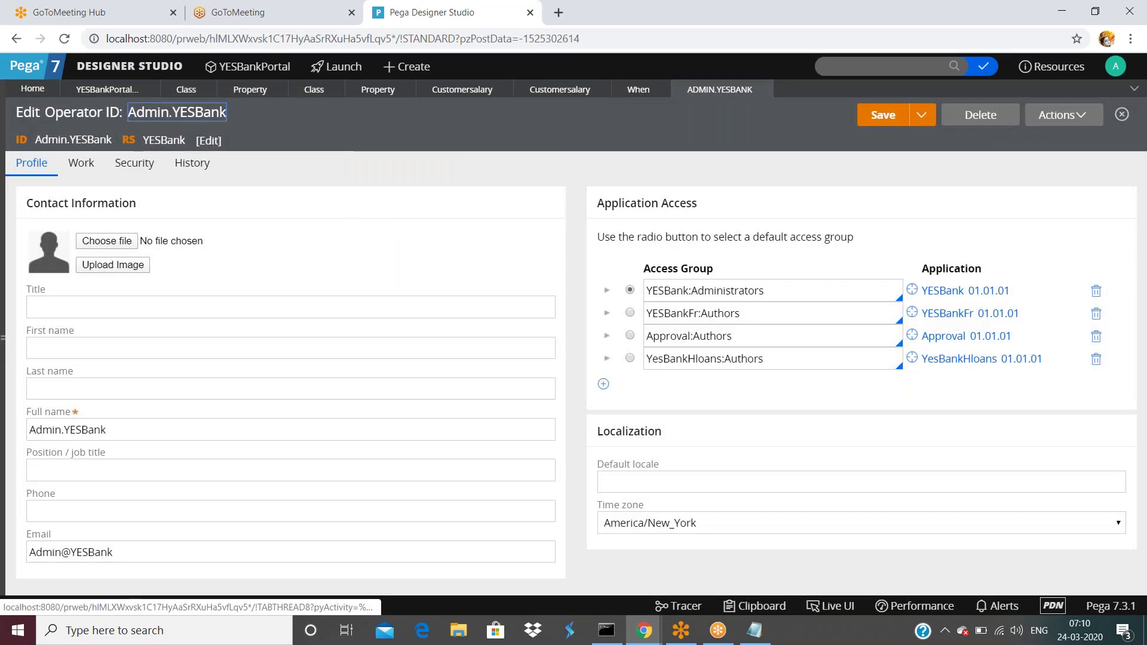
{"action": "left_click", "coordinate": [1046, 117]}
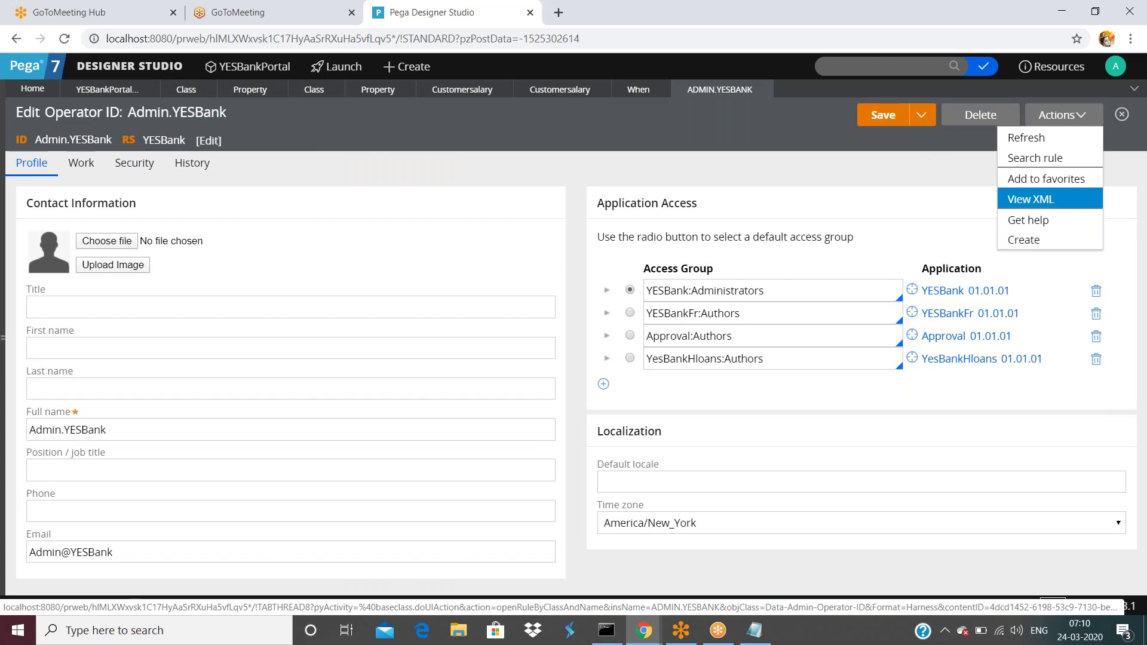
{"action": "left_click", "coordinate": [1074, 199]}
- Find pzInsKey in the XML, confirm the DATA-ADMIN-OPERATOR key, and close the XML view
{"action": "scroll", "coordinate": [263, 418], "scroll_direction": "down", "scroll_amount": 3}
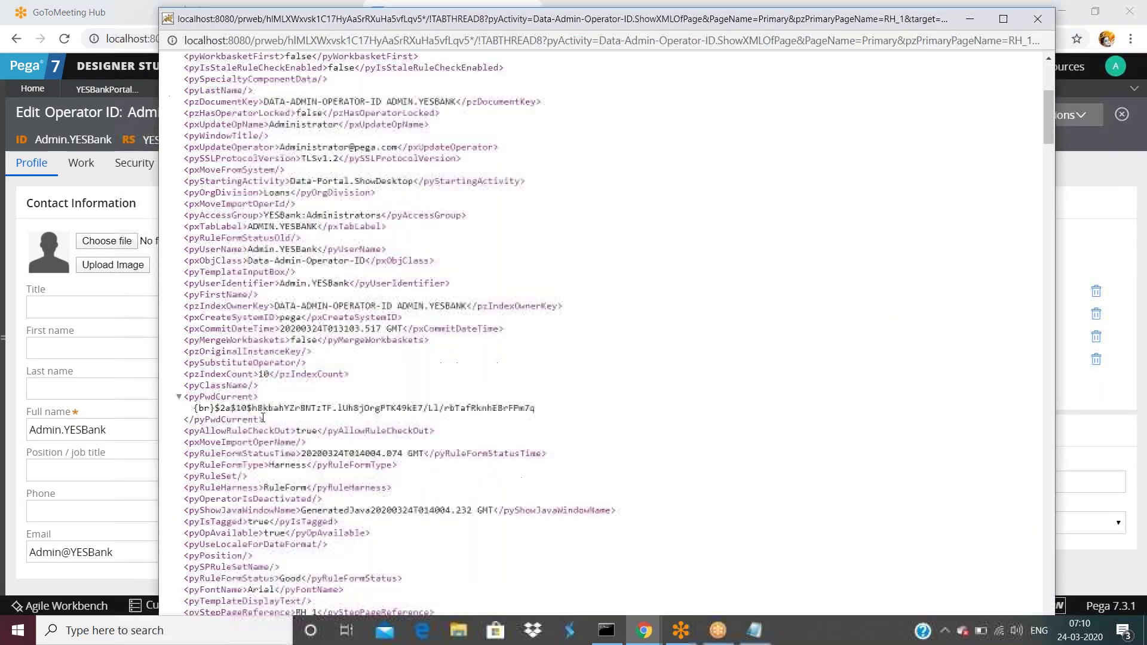
{"action": "scroll", "coordinate": [239, 383], "scroll_direction": "down", "scroll_amount": 1}
{"action": "scroll", "coordinate": [239, 383], "scroll_direction": "down", "scroll_amount": 7}
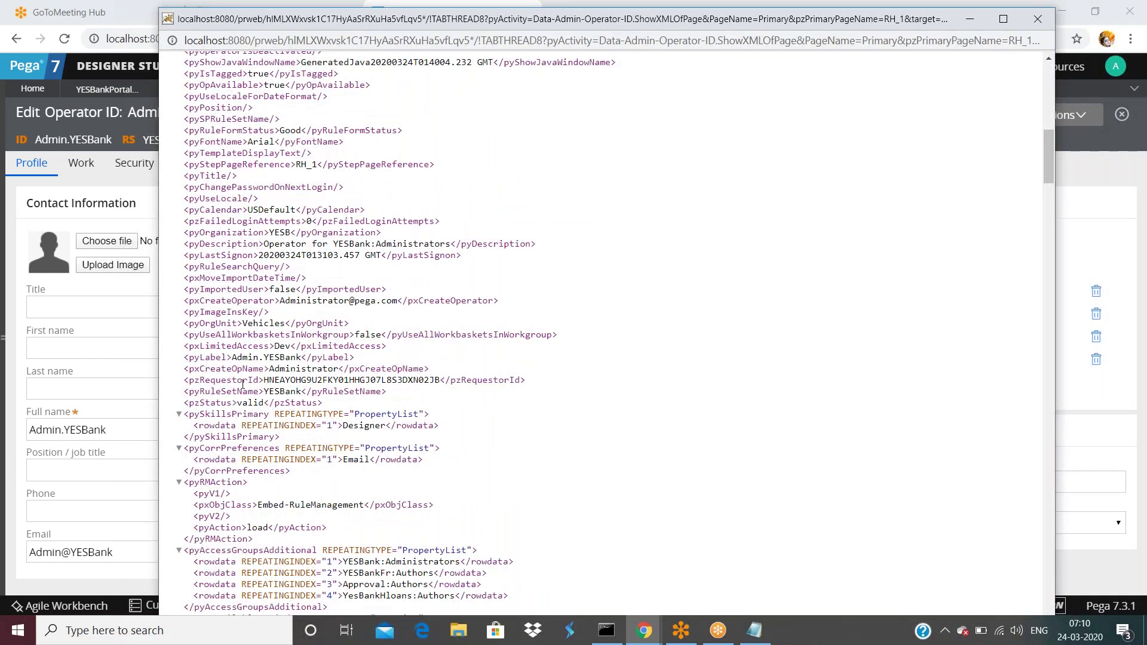
{"action": "key", "text": "ctrl+f"}
{"action": "type", "text": "p"}
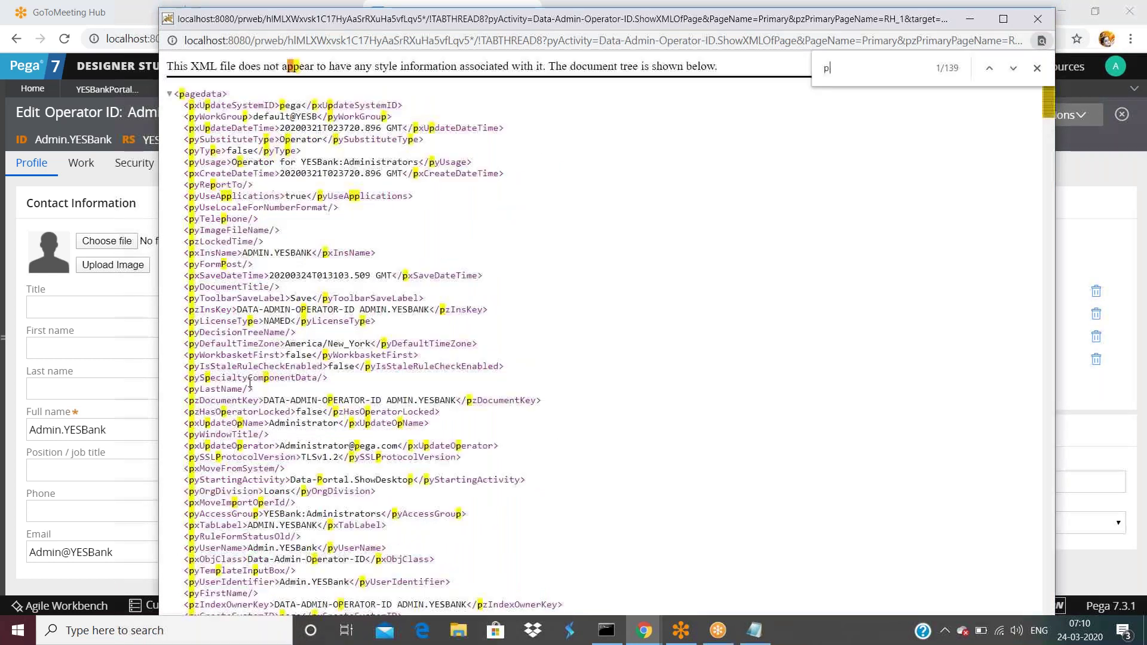
{"action": "type", "text": "zin"}
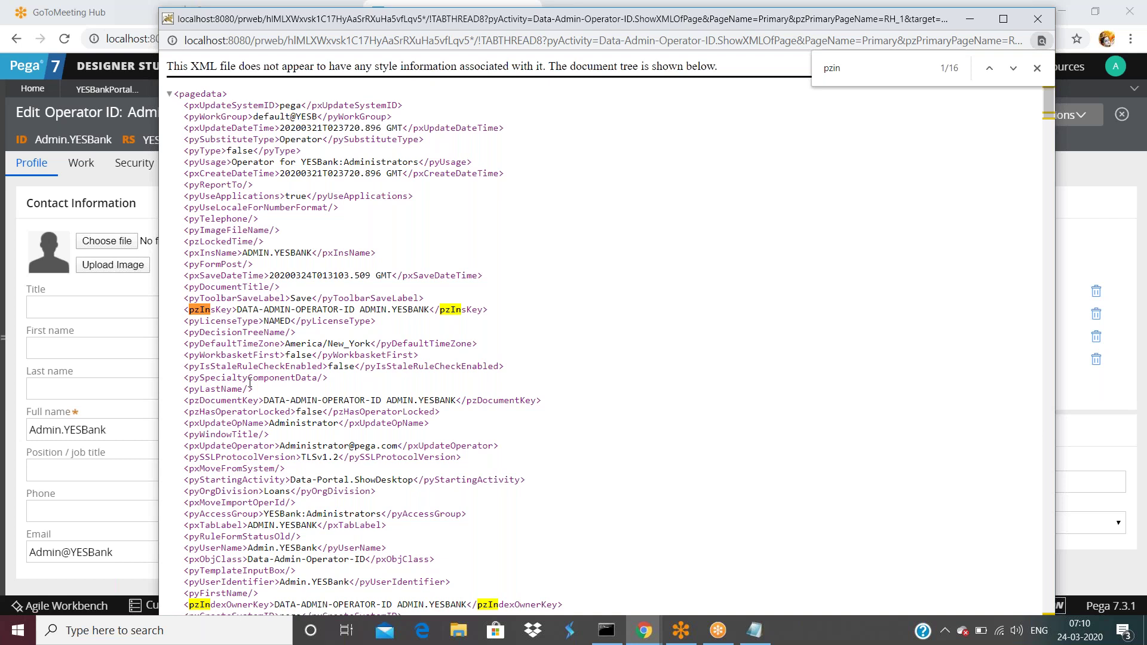
{"action": "left_click_drag", "start_coordinate": [238, 310], "coordinate": [432, 310]}
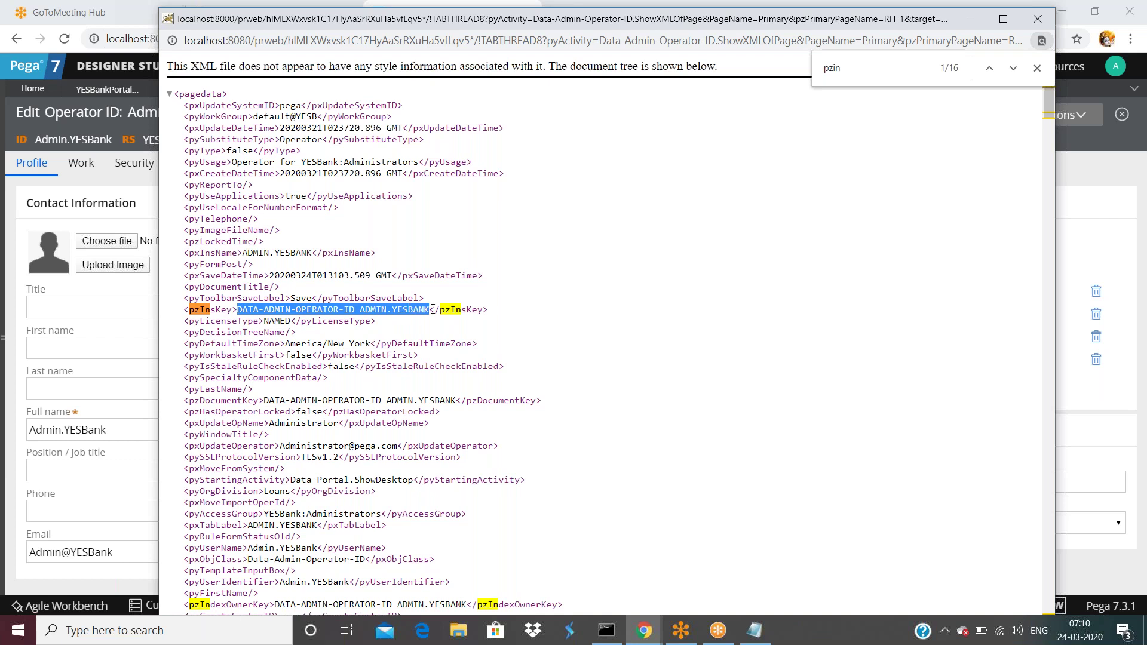
{"action": "left_click", "coordinate": [260, 310]}
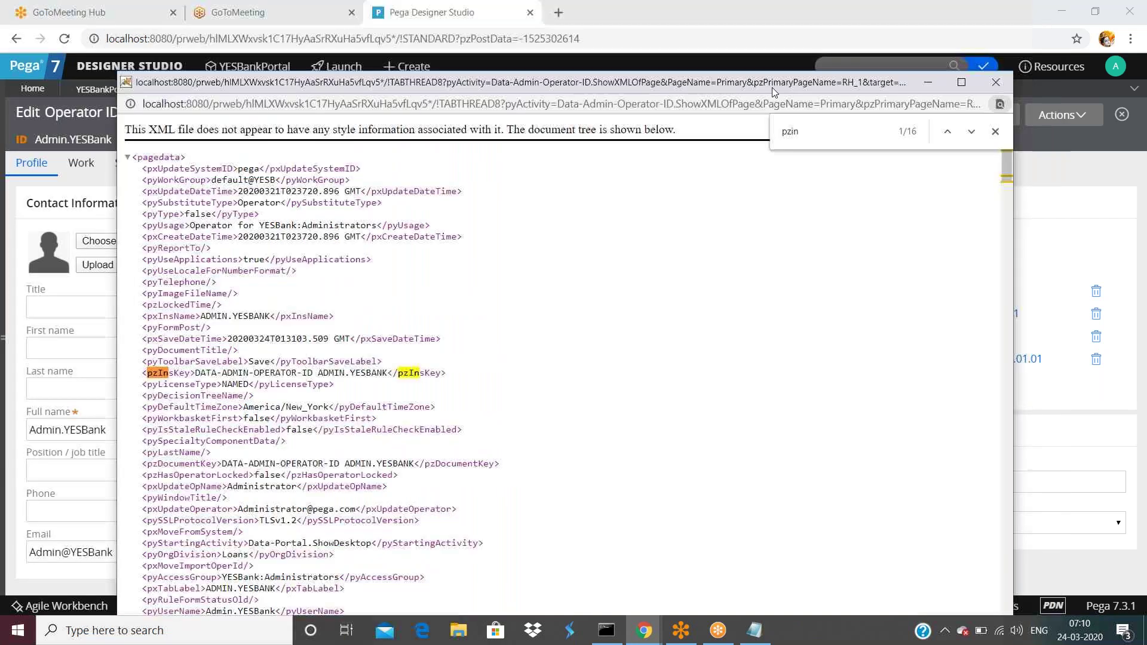
{"action": "left_click_drag", "start_coordinate": [823, 22], "coordinate": [762, 120]}
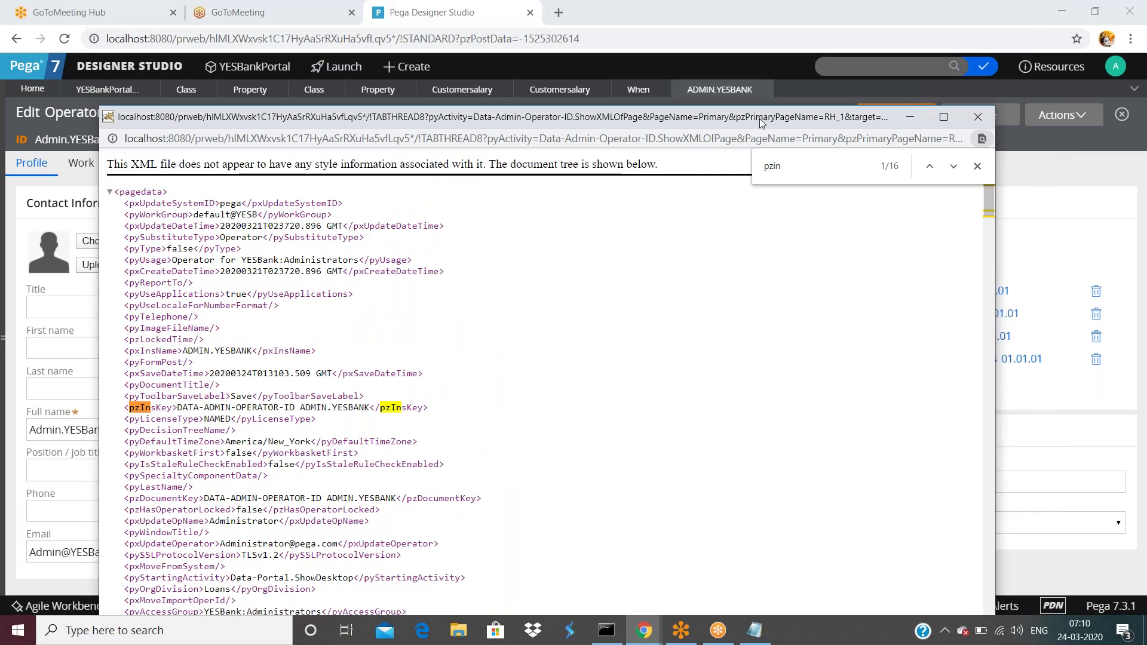
{"action": "left_click", "coordinate": [977, 117]}
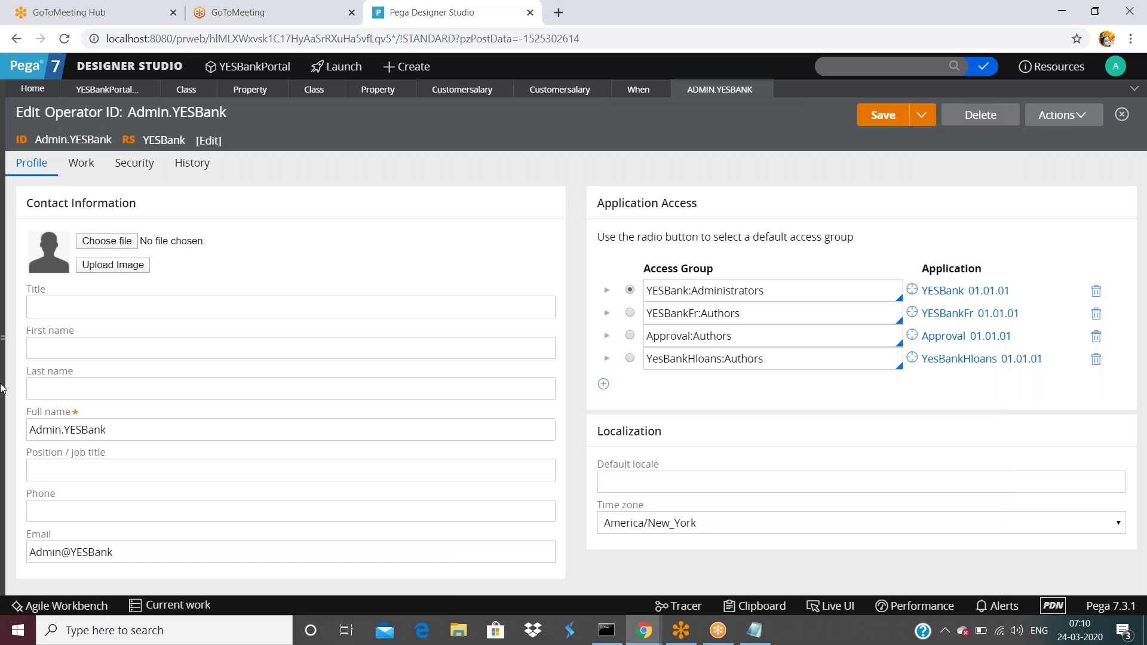
- Open the indexing/indexesinerror setting from SysAdmin > Dynamic System Settings
{"action": "left_click", "coordinate": [7, 340]}
{"action": "scroll", "coordinate": [66, 478], "scroll_direction": "down", "scroll_amount": 1}
{"action": "left_click", "coordinate": [84, 545]}
{"action": "scroll", "coordinate": [131, 513], "scroll_direction": "down", "scroll_amount": 1}
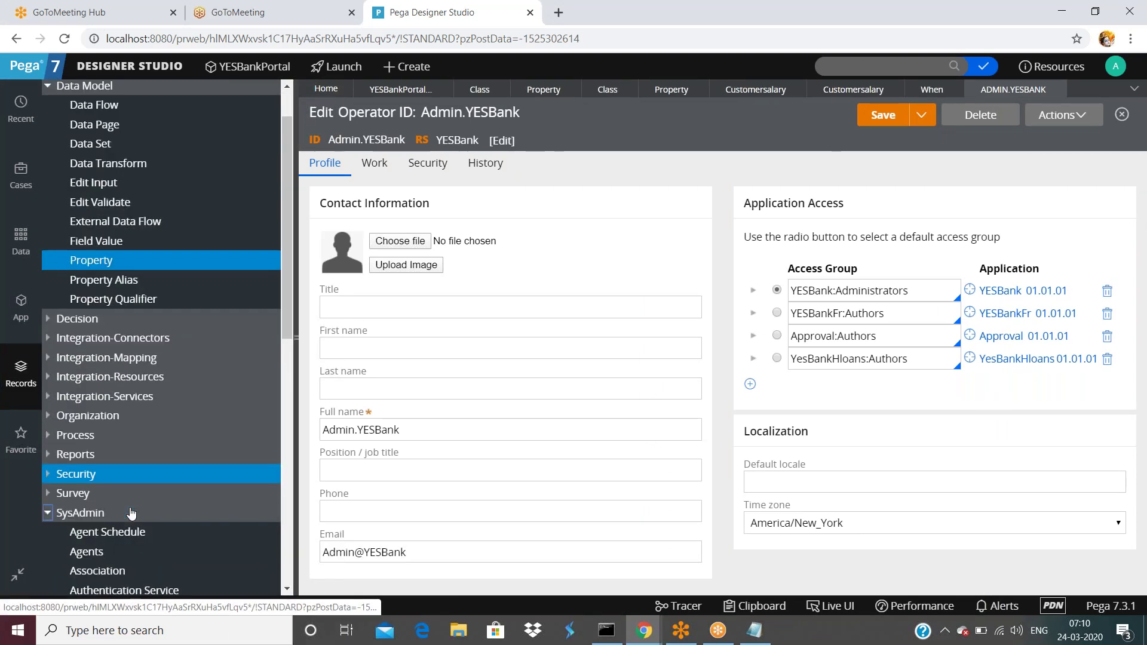
{"action": "scroll", "coordinate": [132, 513], "scroll_direction": "down", "scroll_amount": 5}
{"action": "left_click", "coordinate": [131, 406]}
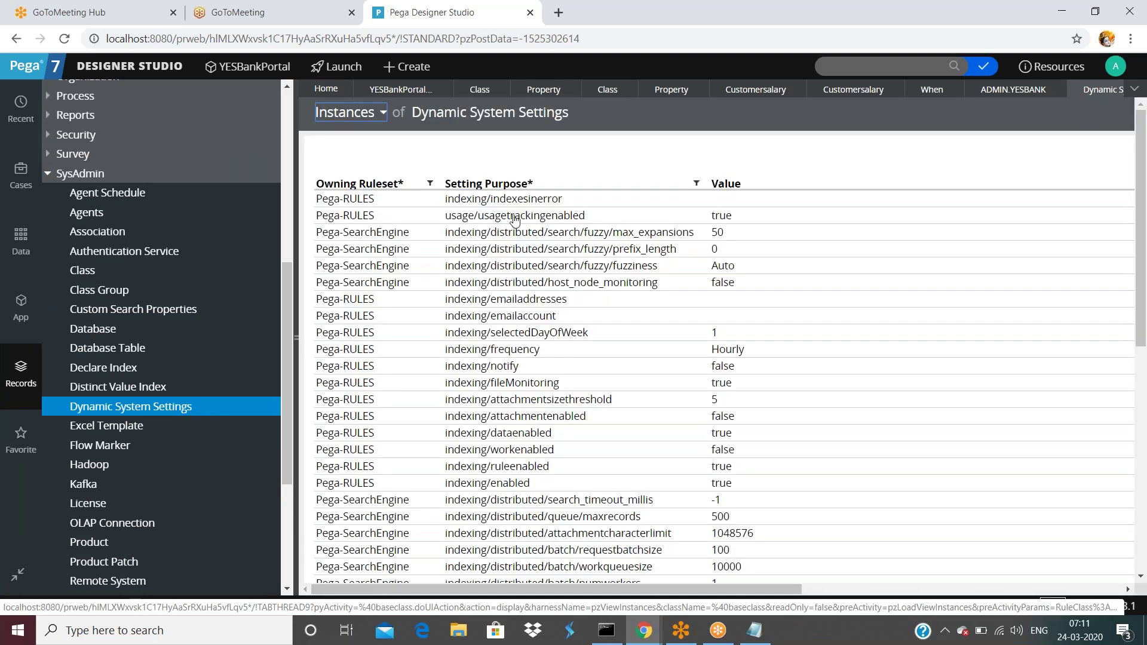
{"action": "left_click", "coordinate": [518, 201]}
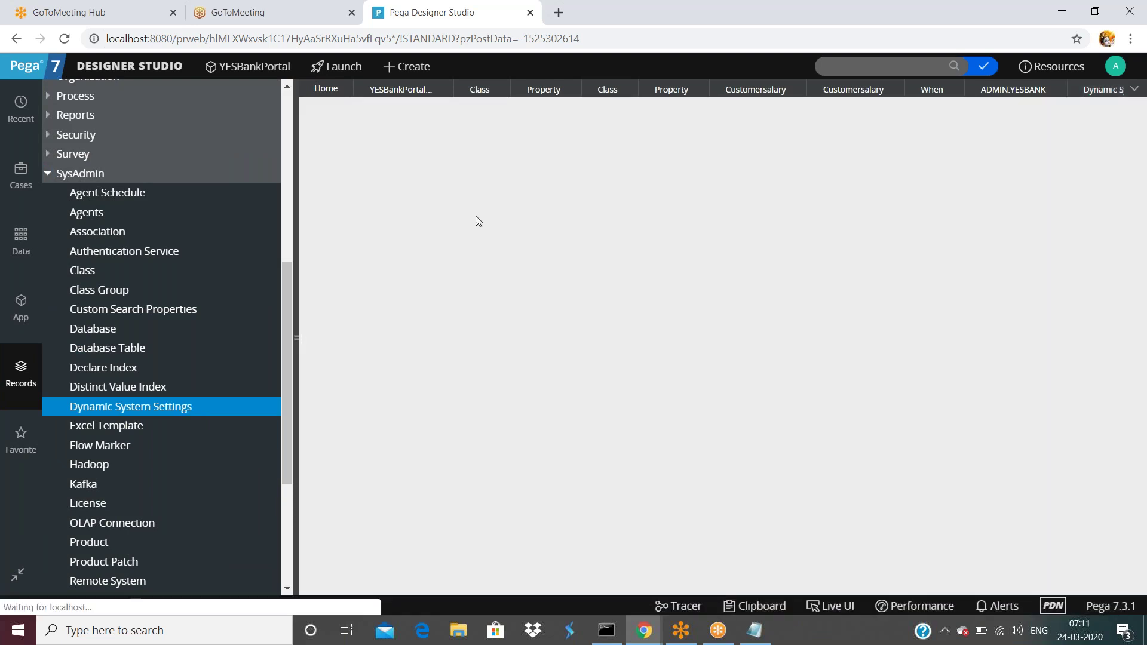
{"action": "left_click", "coordinate": [293, 339]}
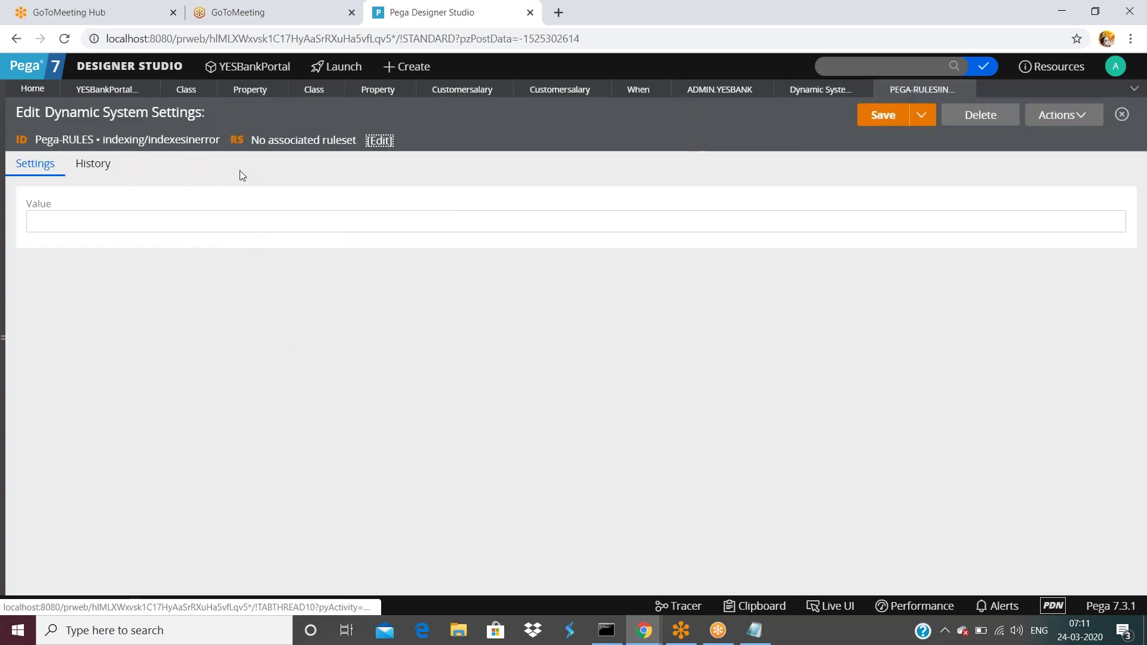
- Add the indexesinerror setting to favorites
{"action": "left_click", "coordinate": [1063, 114]}
{"action": "left_click", "coordinate": [1031, 179]}
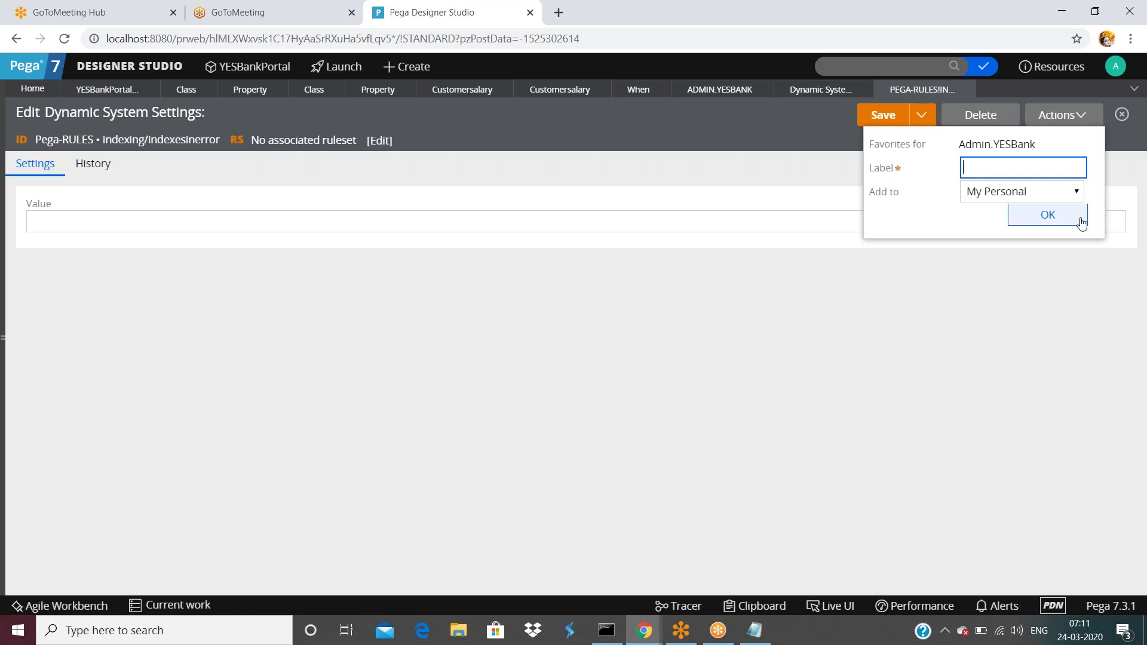
{"action": "left_click", "coordinate": [1082, 221]}
{"action": "key", "text": "Return"}
{"action": "left_click", "coordinate": [906, 297]}
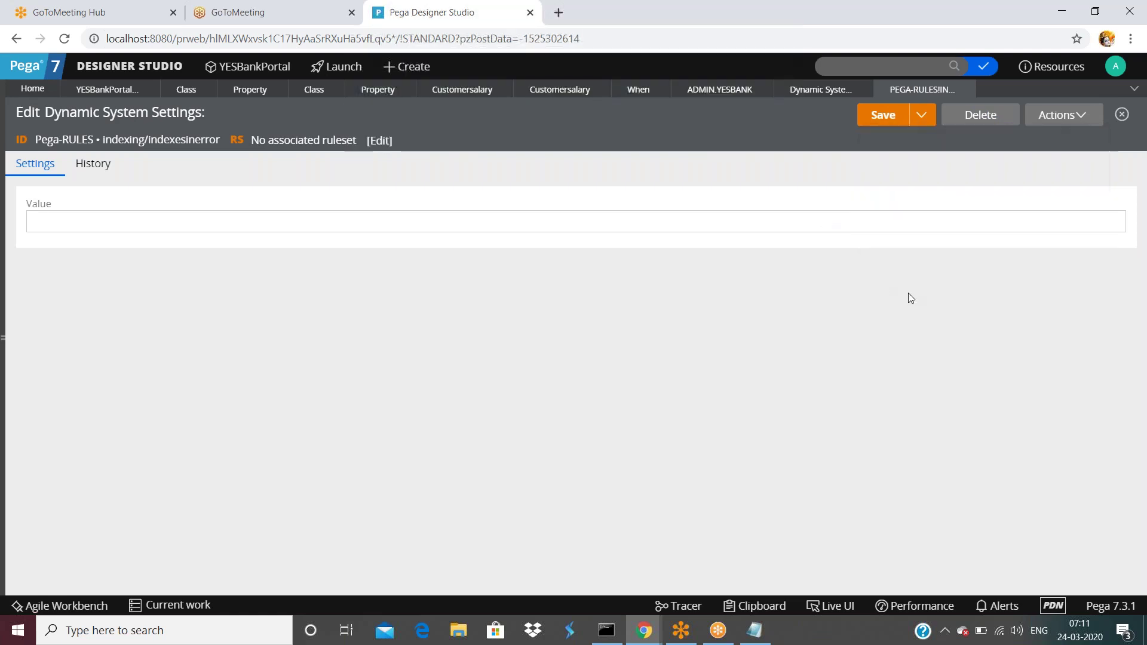
- Check the setting's XML key starts with DATA-ADMIN-SYSTEM-SETTINGS, then close the XML and both tabs
{"action": "left_click", "coordinate": [1045, 117]}
{"action": "left_click", "coordinate": [1024, 179]}
{"action": "left_click_drag", "start_coordinate": [199, 359], "coordinate": [342, 359]}
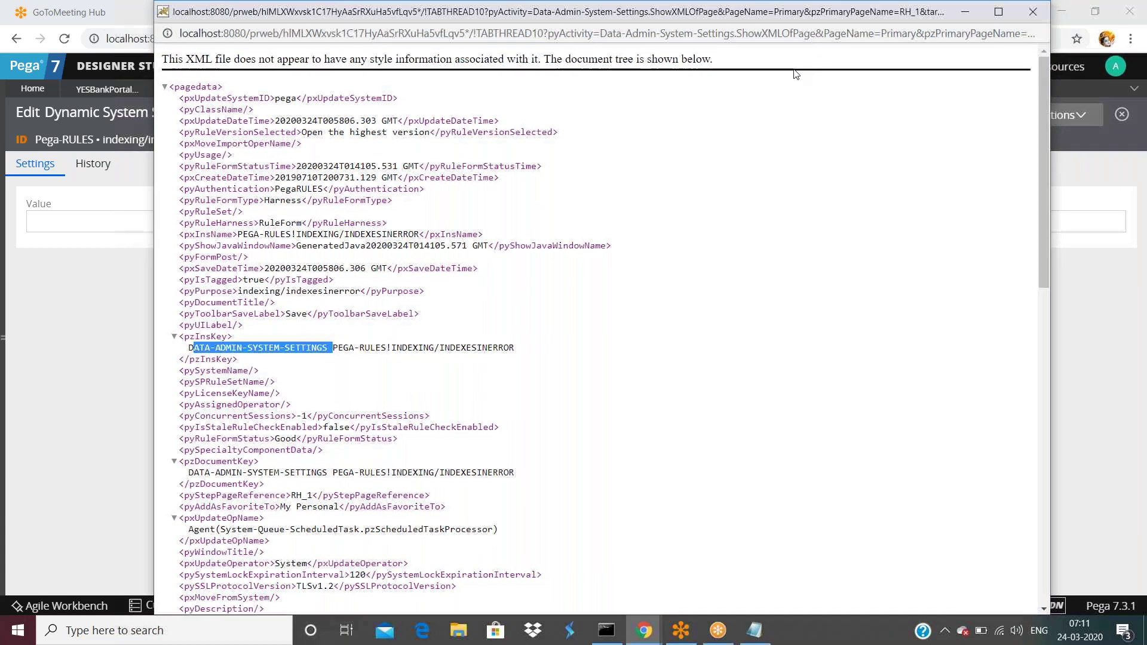
{"action": "left_click_drag", "start_coordinate": [945, 21], "coordinate": [888, 199]}
{"action": "left_click", "coordinate": [981, 196]}
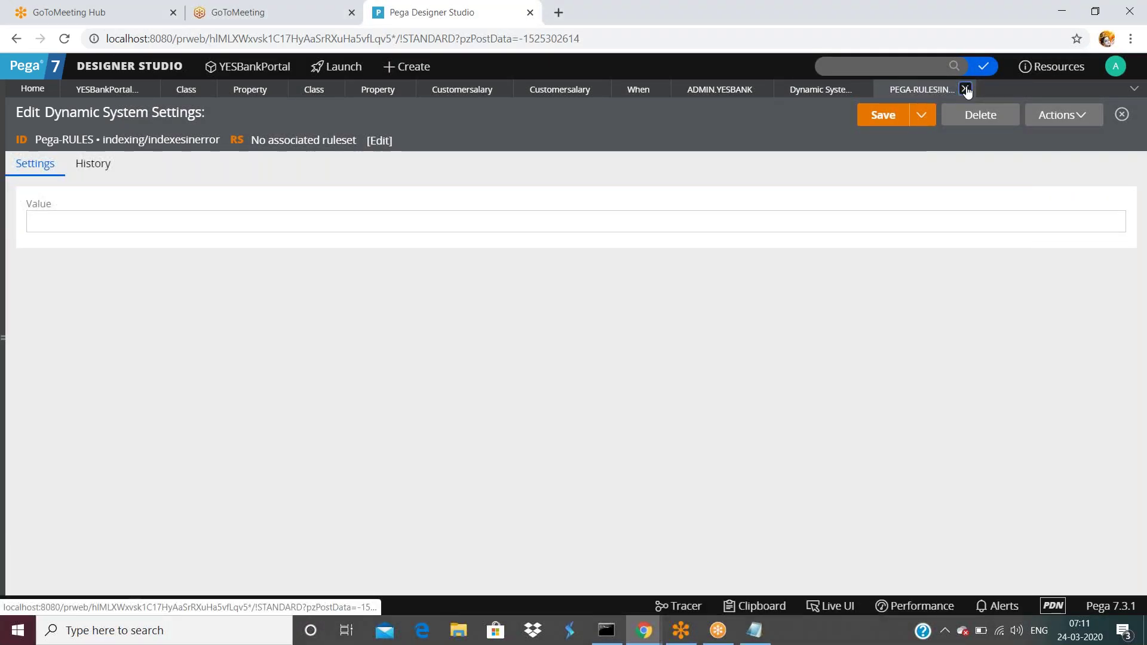
{"action": "left_click", "coordinate": [966, 89]}
{"action": "left_click", "coordinate": [863, 89]}
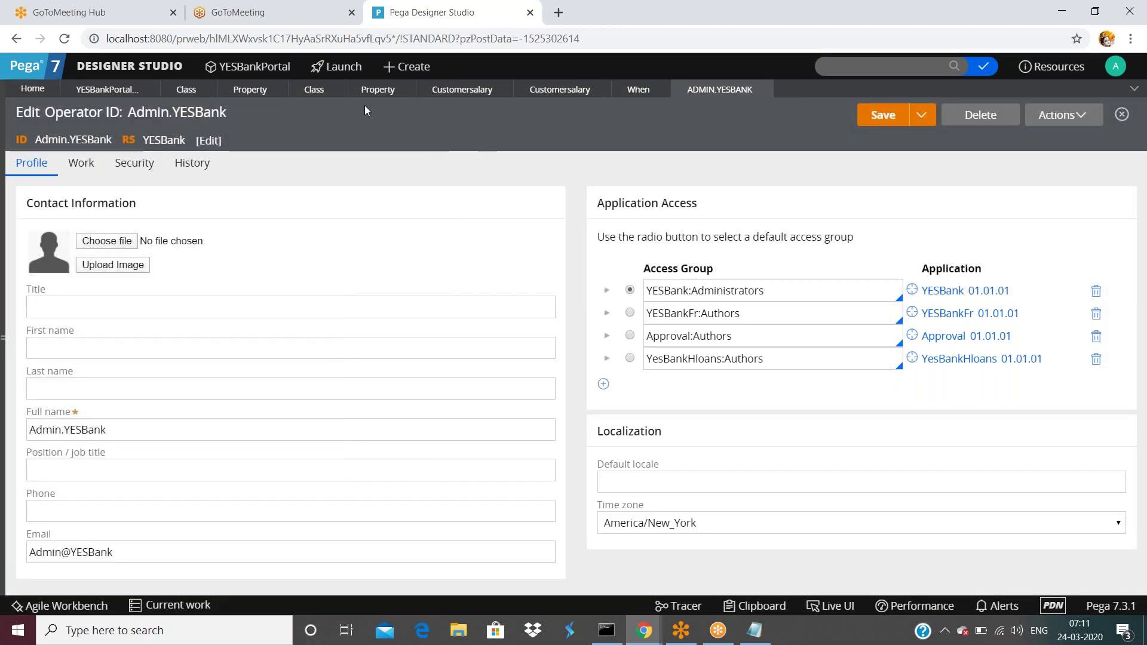
- Return to the Class instances list, reopen the application class explorer, and bring up the Create menu
{"action": "left_click", "coordinate": [187, 91]}
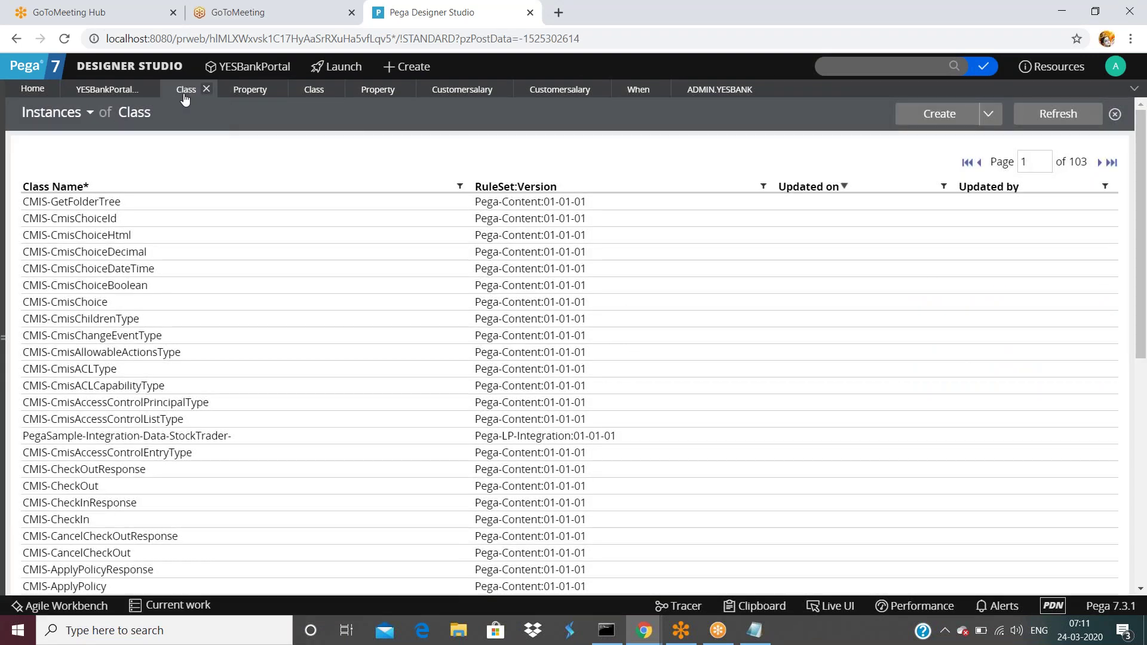
{"action": "left_click", "coordinate": [118, 92]}
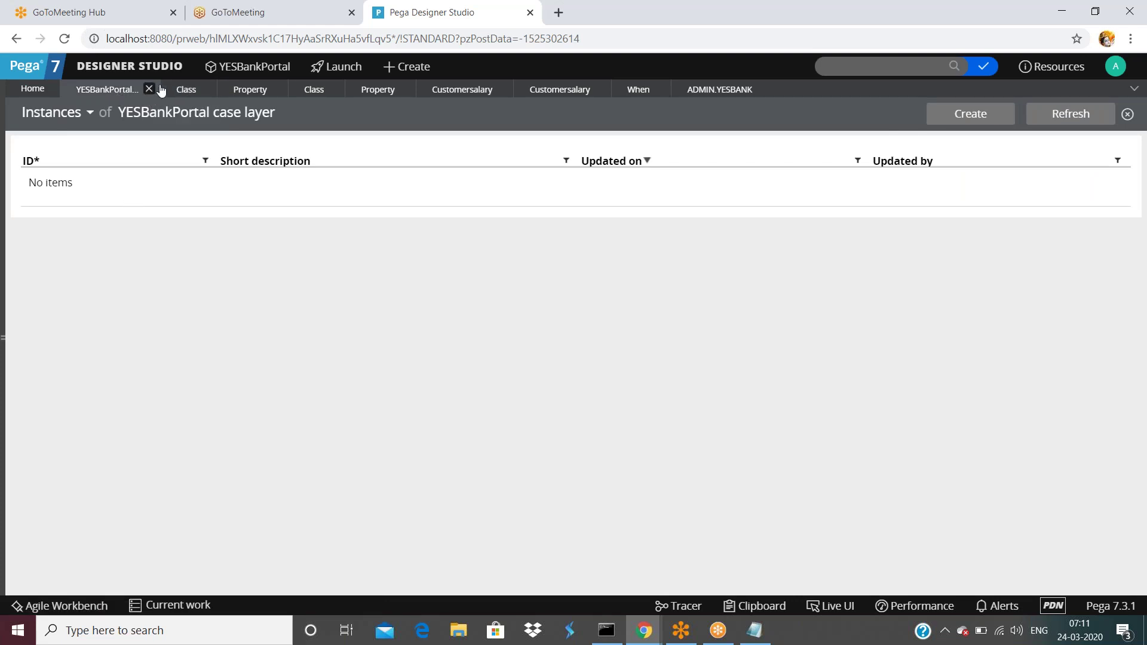
{"action": "left_click", "coordinate": [186, 90]}
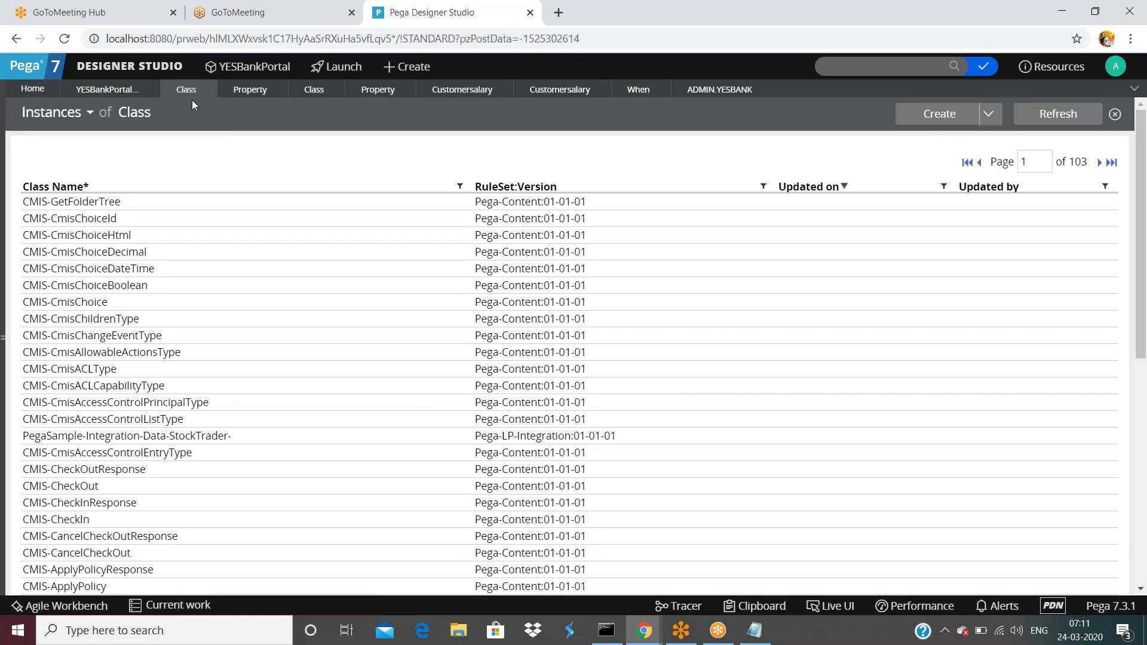
{"action": "left_click", "coordinate": [5, 344]}
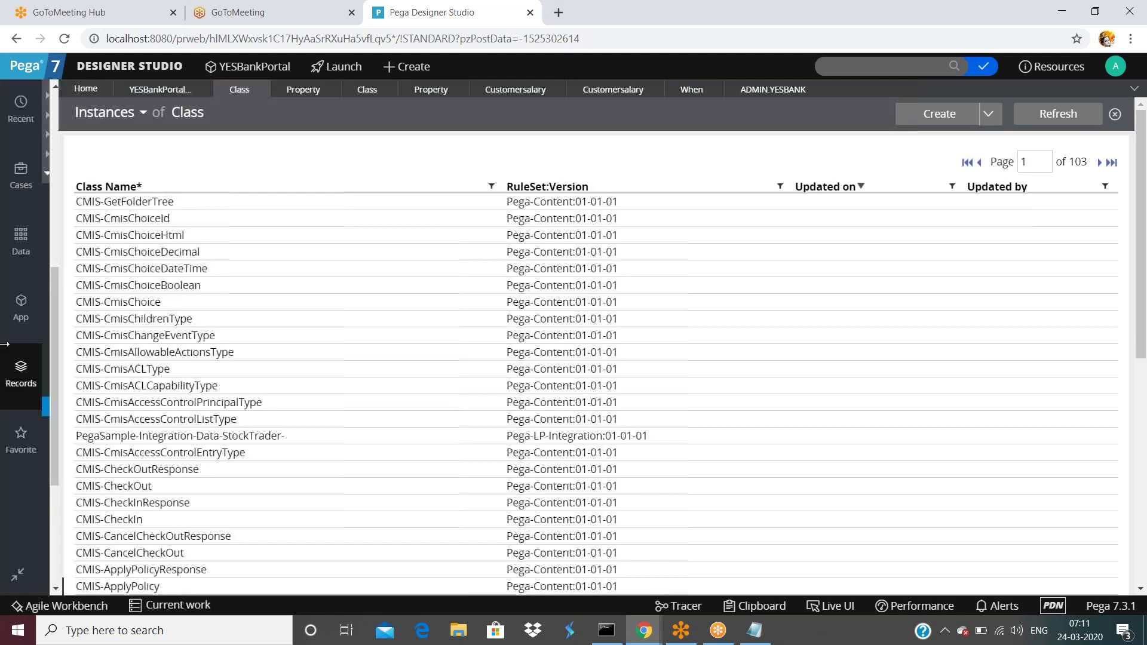
{"action": "left_click", "coordinate": [21, 308]}
{"action": "left_click", "coordinate": [187, 170]}
{"action": "triple_click", "coordinate": [187, 165]}
{"action": "left_click", "coordinate": [406, 67]}
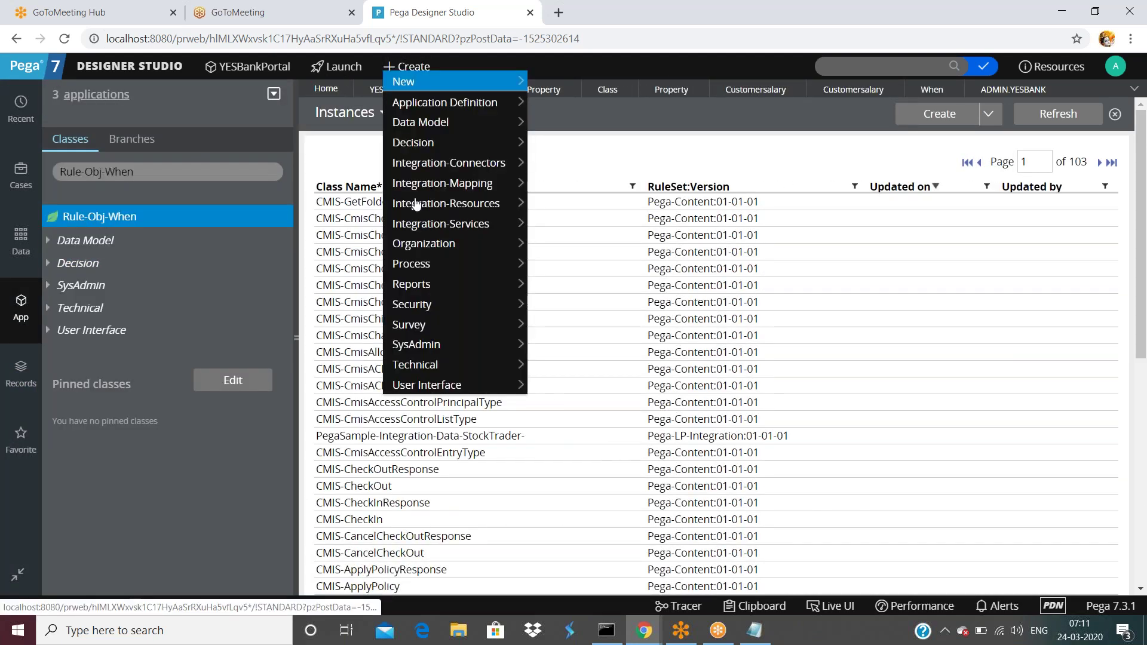
- Start a new class via Create > SysAdmin > Class and focus the Class Name field
{"action": "mouse_move", "coordinate": [454, 344]}
{"action": "left_click", "coordinate": [580, 153]}
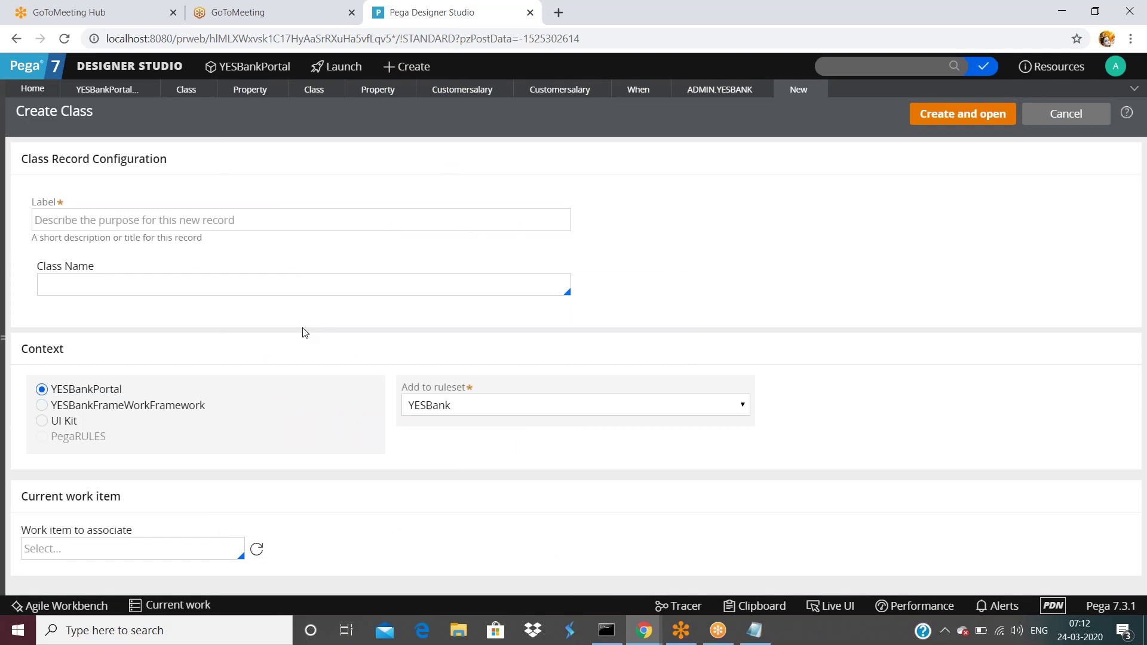
{"action": "left_click", "coordinate": [312, 278]}
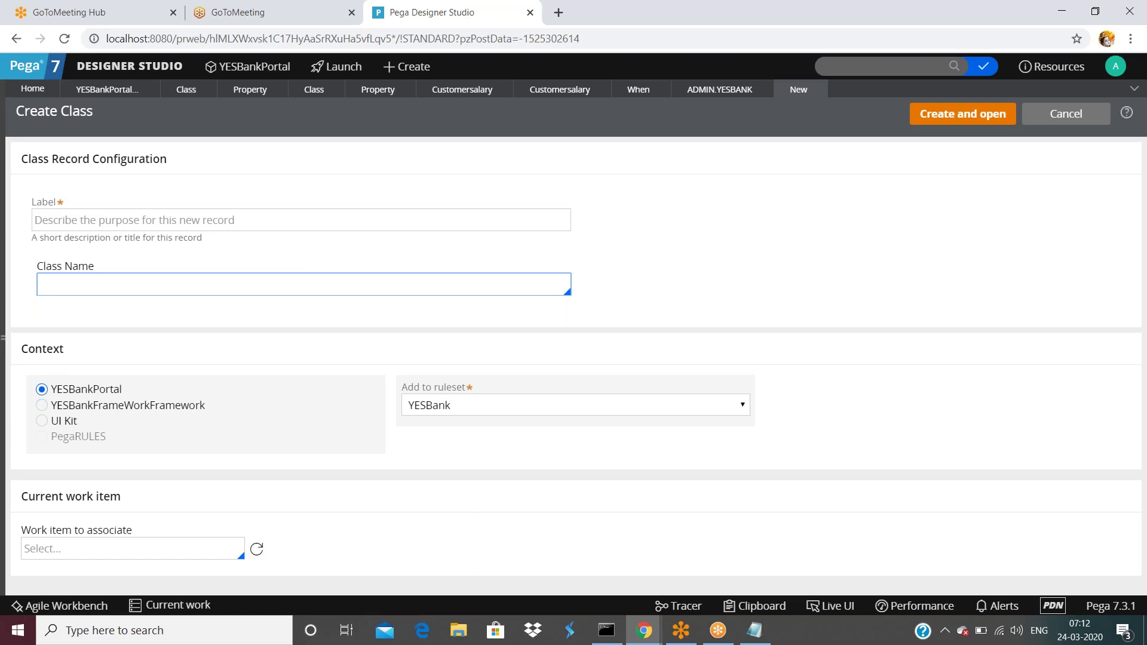
- Log off Designer Studio from the operator menu
{"action": "left_click", "coordinate": [3, 338]}
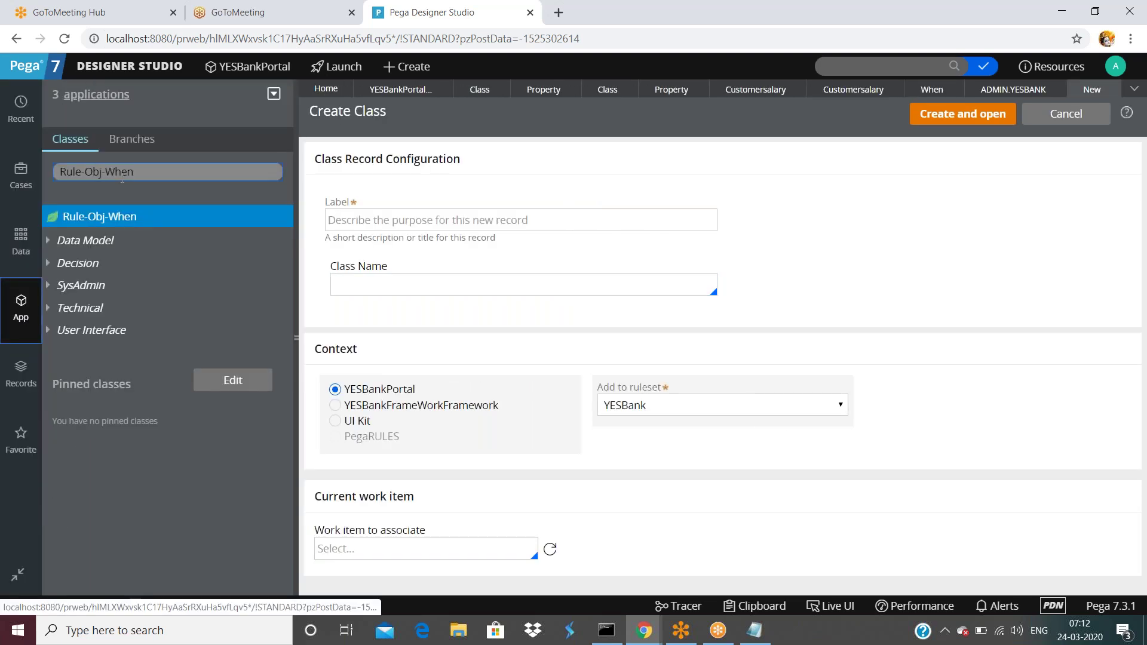
{"action": "left_click", "coordinate": [161, 174]}
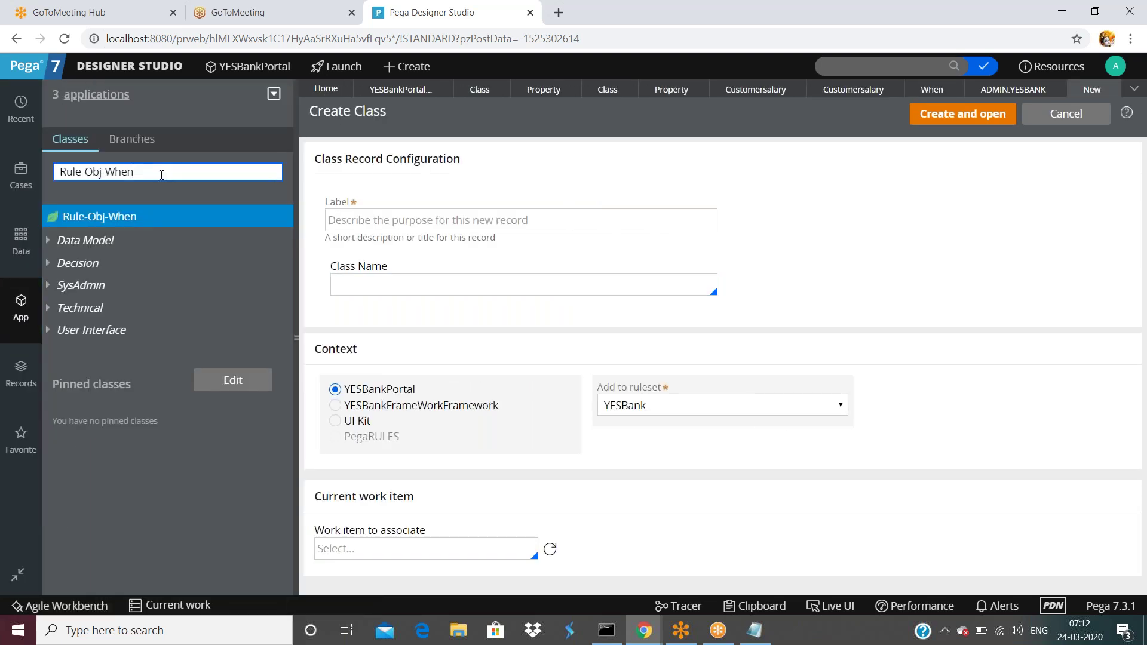
{"action": "left_click", "coordinate": [1116, 67]}
{"action": "left_click", "coordinate": [1059, 190]}
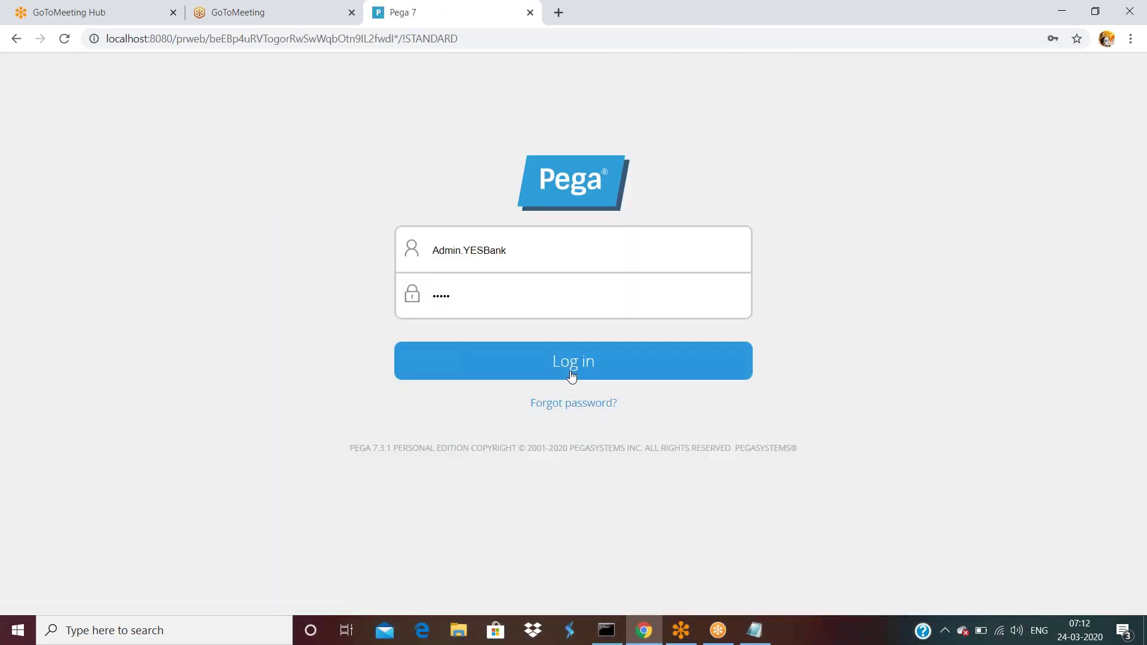
- Log back in and filter the class explorer to YESB-Loan-Vehicle-YESBank, selecting that class
{"action": "left_click", "coordinate": [571, 372]}
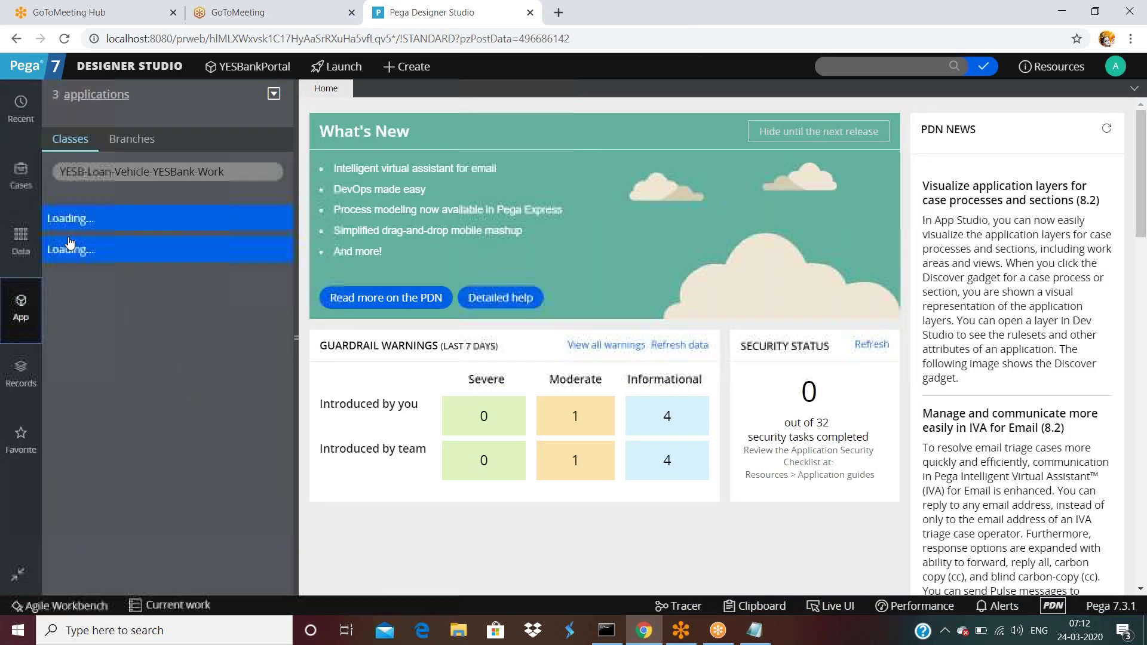
{"action": "left_click", "coordinate": [97, 172]}
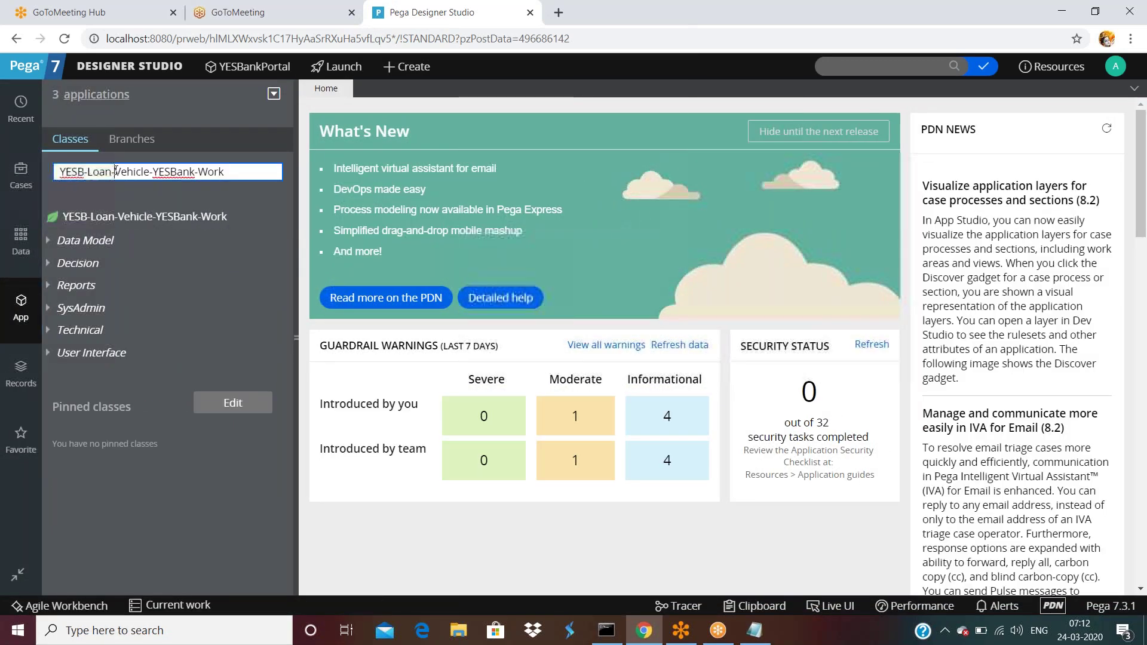
{"action": "left_click", "coordinate": [228, 171]}
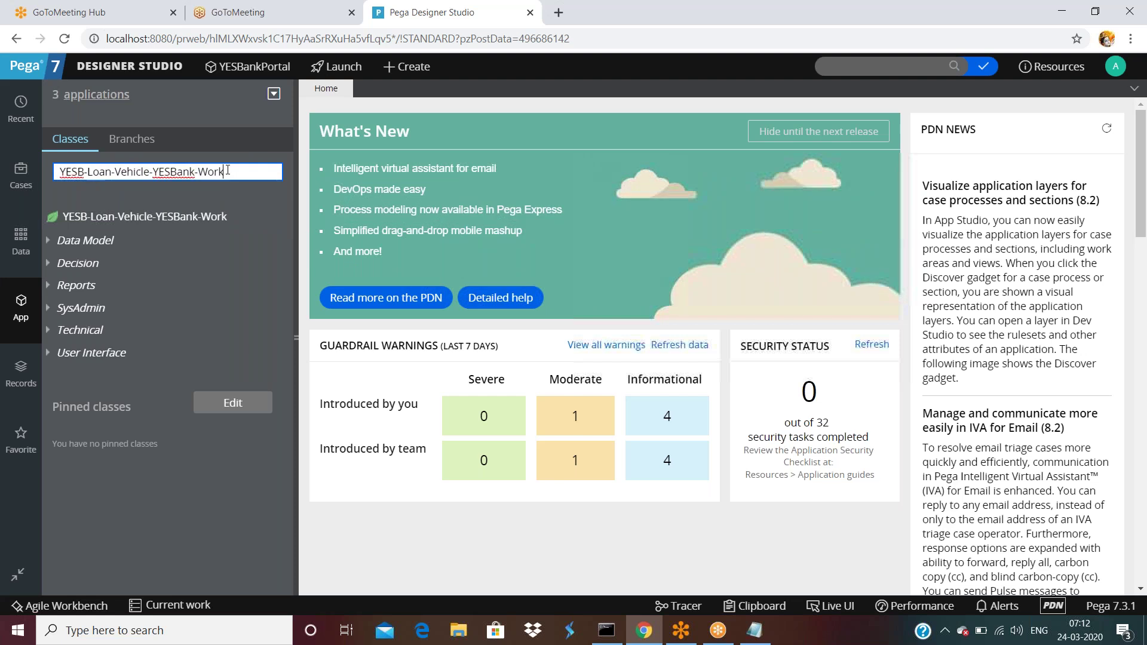
{"action": "key", "text": "BackSpace"}
{"action": "key", "text": "BackSpace"}
{"action": "key", "text": "BackSpace"}
{"action": "key", "text": "BackSpace"}
{"action": "key", "text": "BackSpace"}
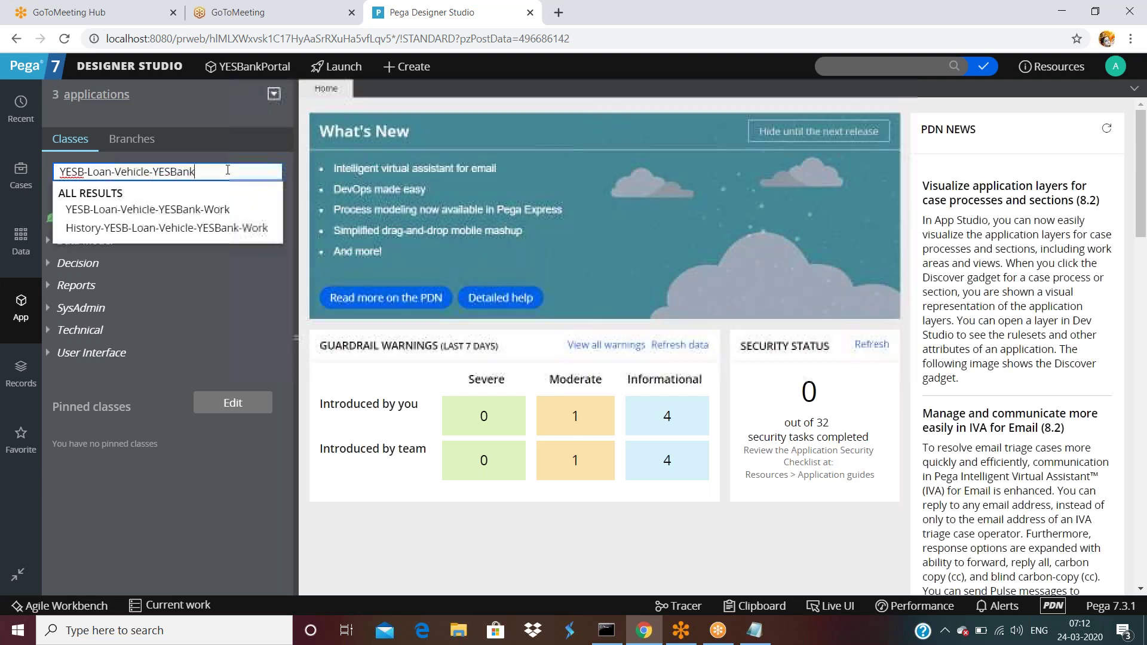
{"action": "key", "text": "Return"}
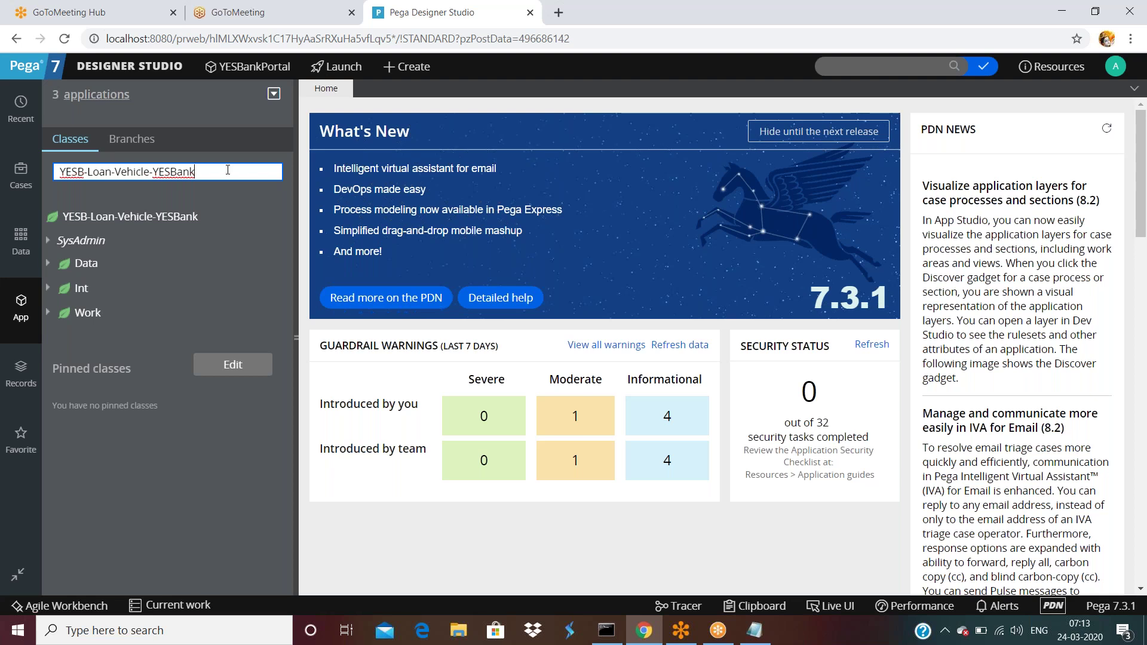
{"action": "left_click", "coordinate": [141, 220]}
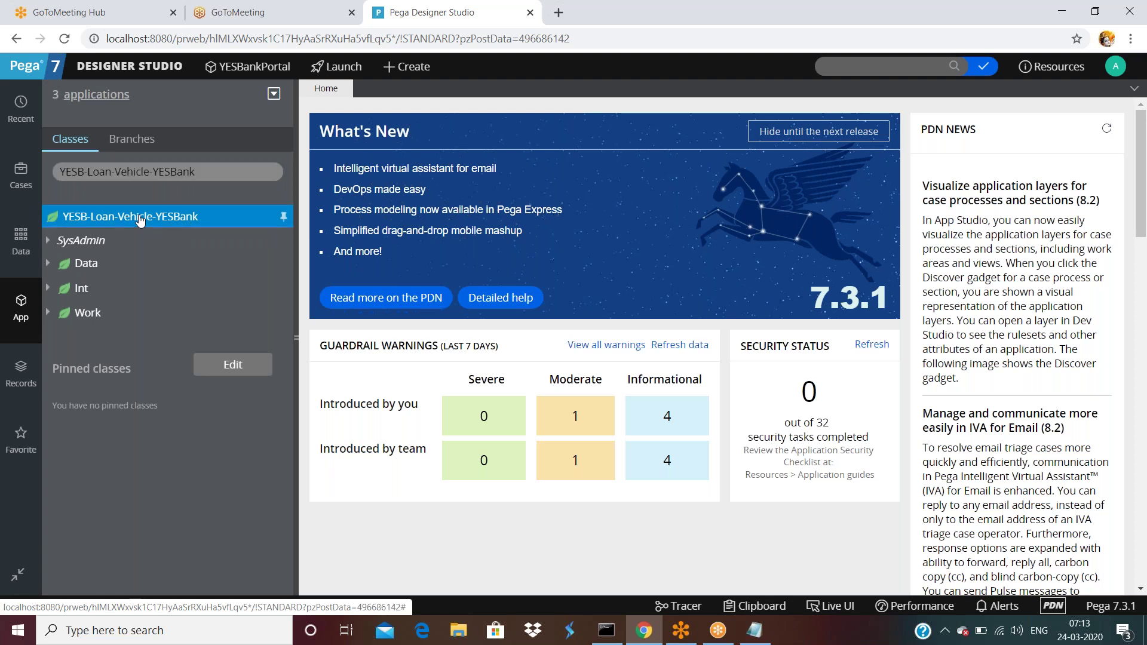
- From the parent class's right-click menu, create class YESB-Loan-Vehicle-YESBank-A1 and open it
{"action": "right_click", "coordinate": [141, 220]}
{"action": "mouse_move", "coordinate": [138, 239]}
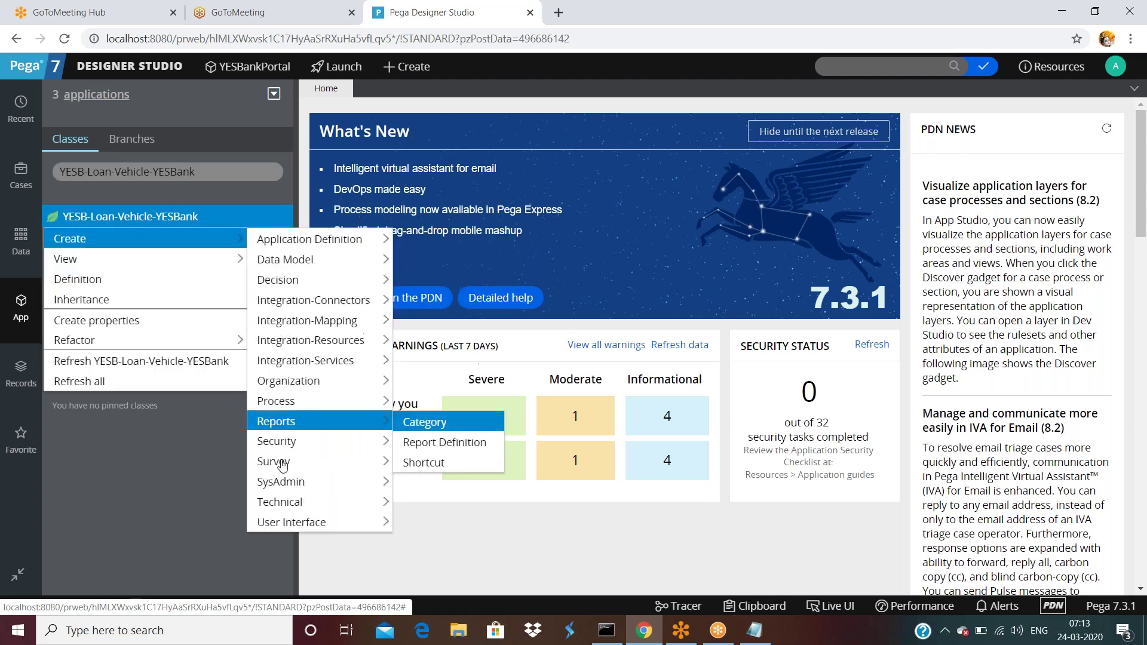
{"action": "mouse_move", "coordinate": [281, 481]}
{"action": "left_click", "coordinate": [427, 117]}
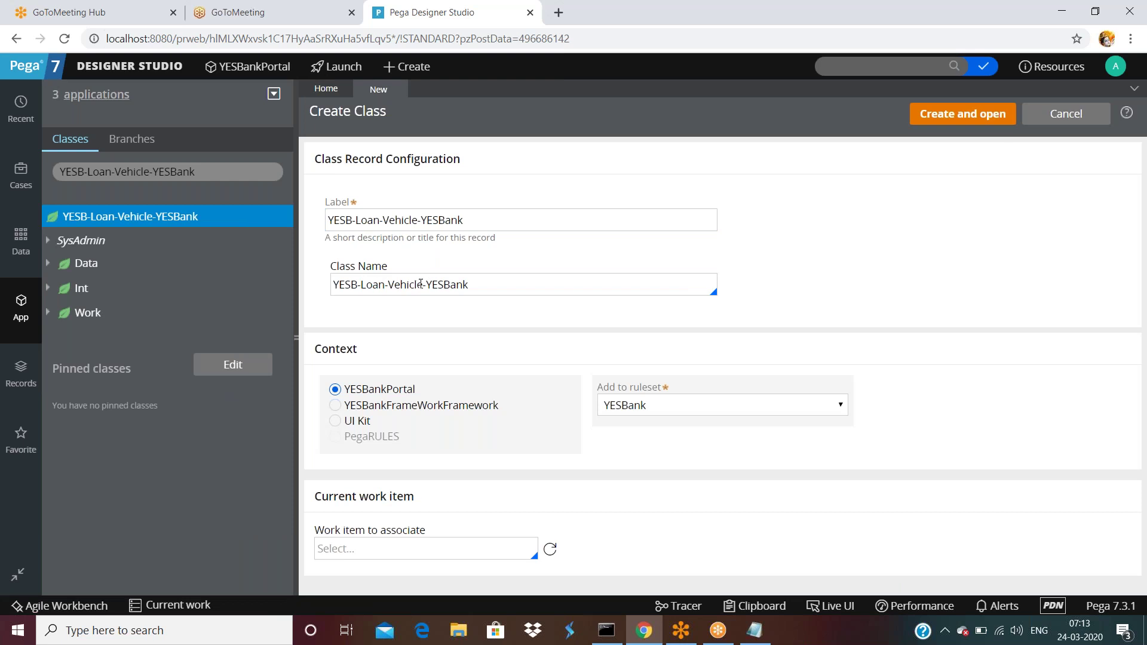
{"action": "left_click", "coordinate": [469, 281]}
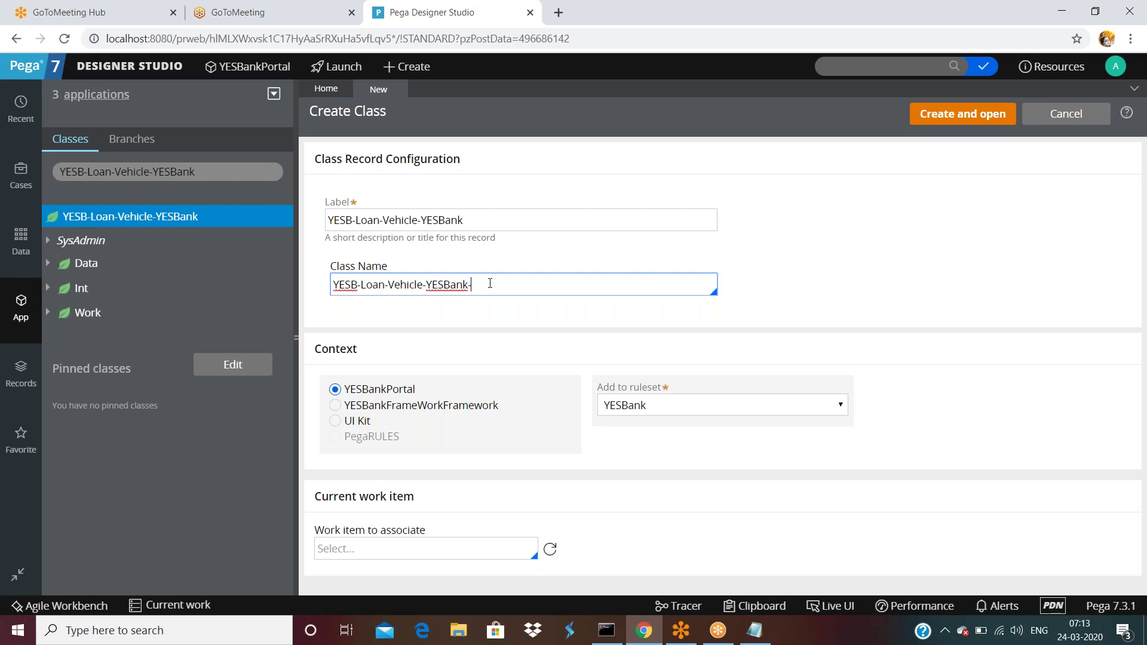
{"action": "type", "text": "A1"}
{"action": "left_click", "coordinate": [460, 331]}
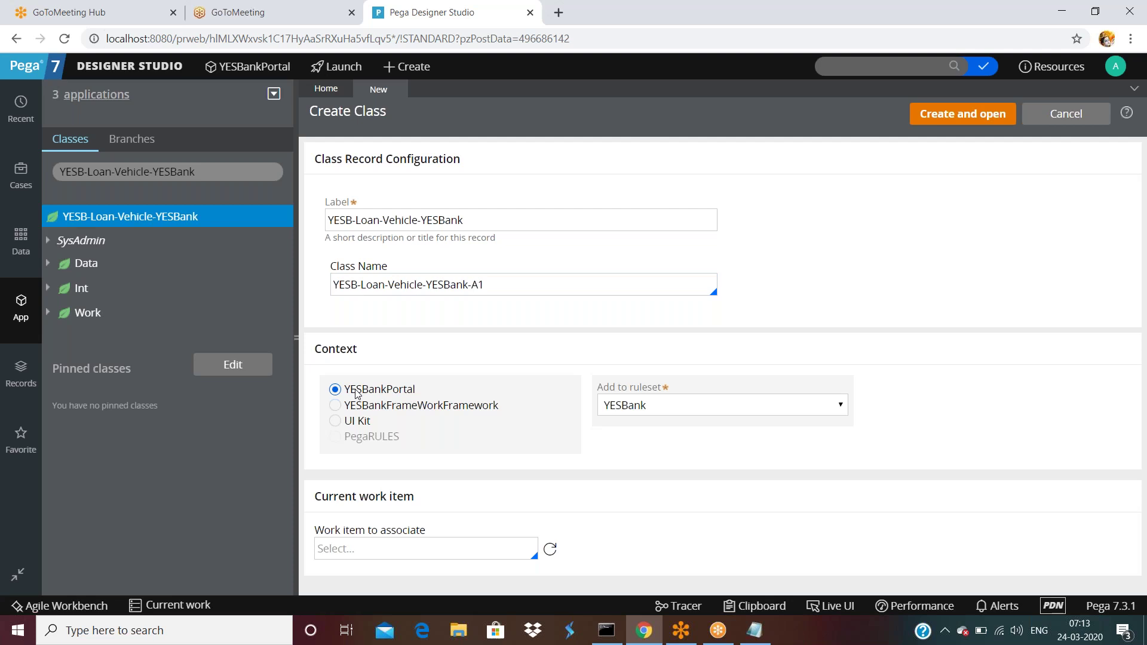
{"action": "left_click", "coordinate": [965, 114]}
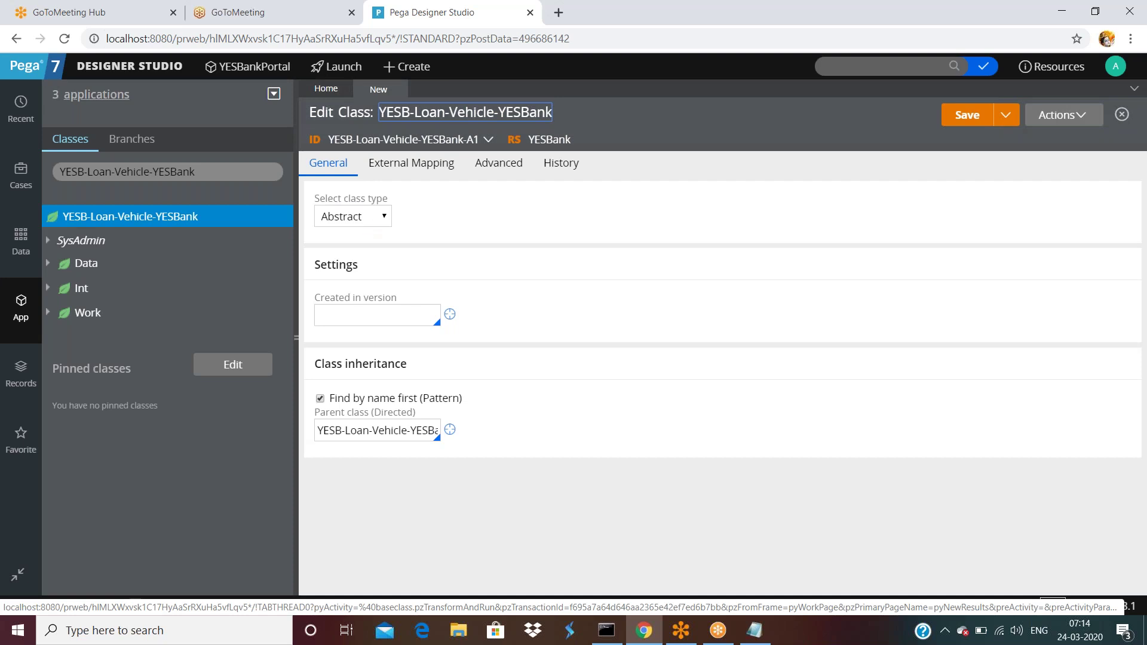
- Set the created-in version to 01-01-02 and check the parent class name
{"action": "left_click", "coordinate": [359, 315]}
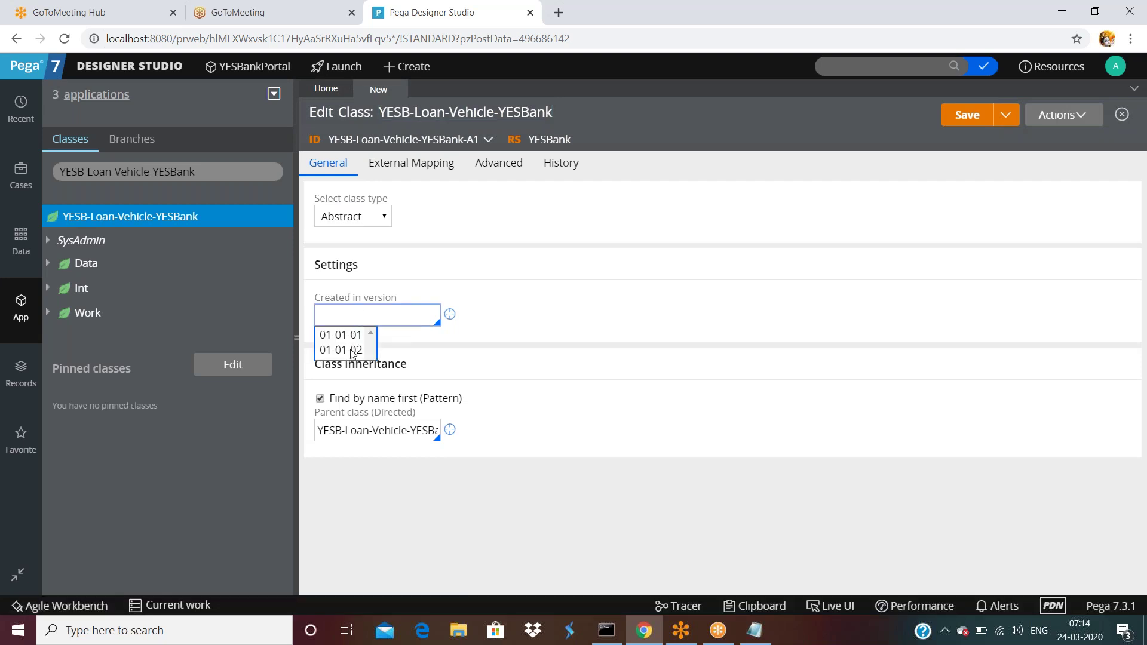
{"action": "left_click", "coordinate": [355, 353]}
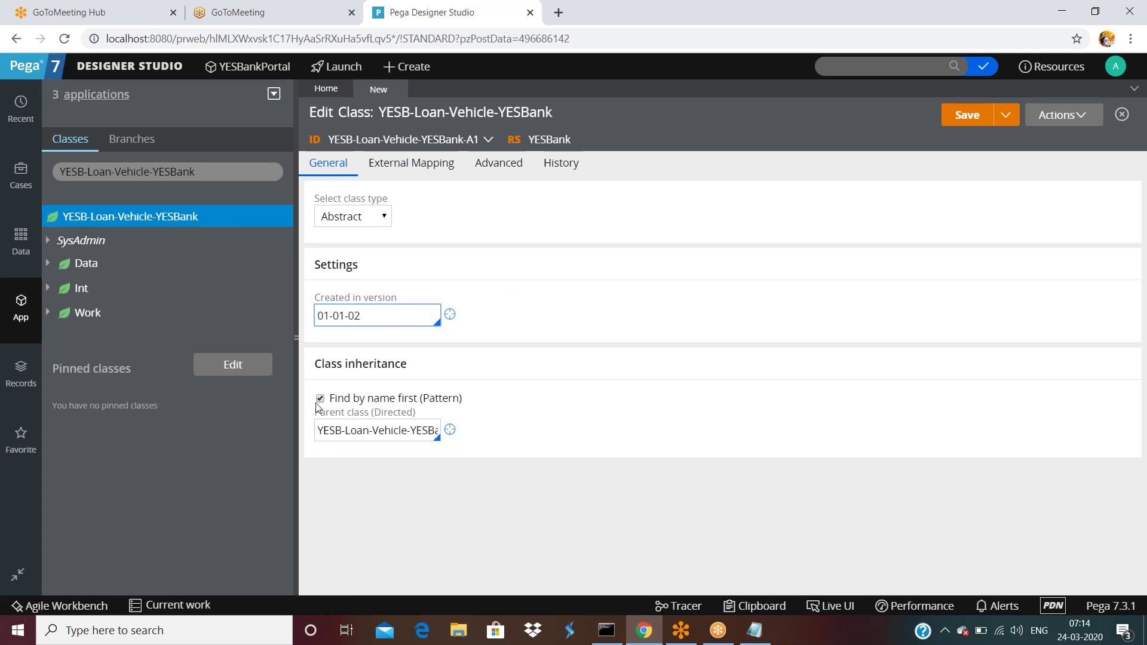
{"action": "left_click", "coordinate": [350, 430]}
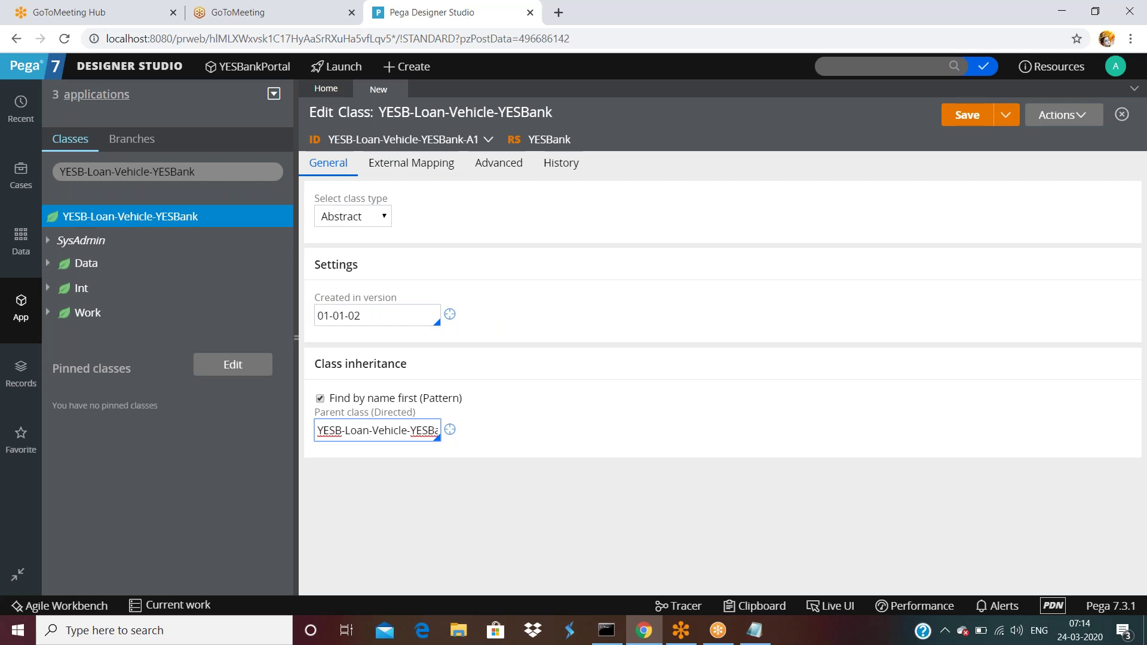
{"action": "key", "text": "Right"}
{"action": "key", "text": "Right"}
{"action": "key", "text": "Right"}
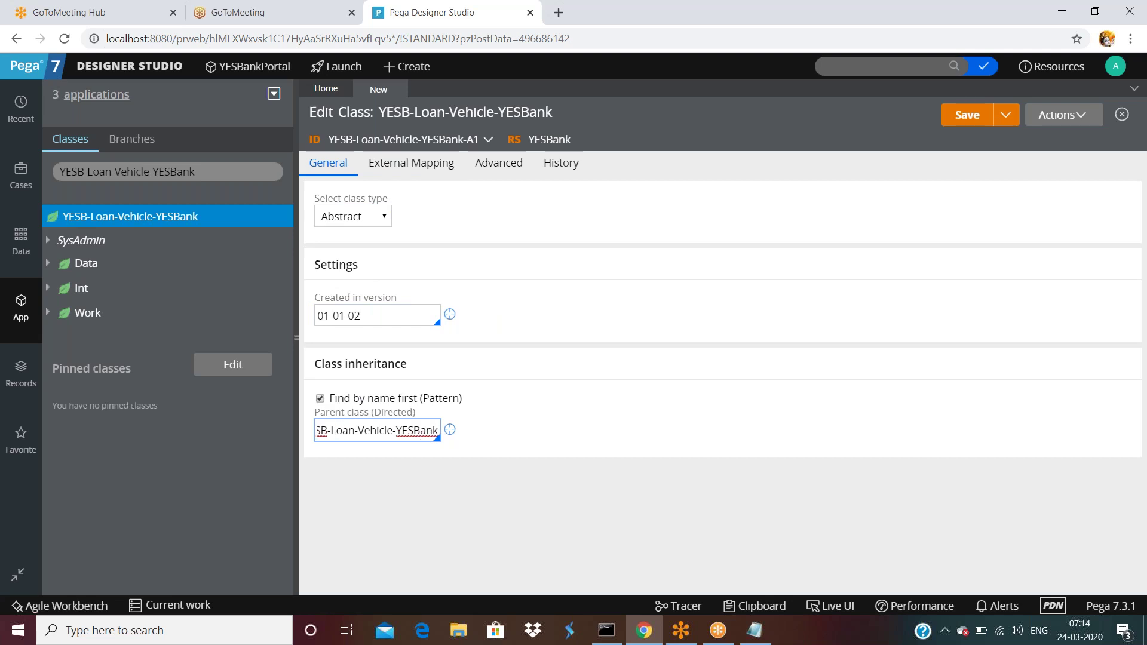
- Enter description 'asdfsa' and usage 'fdsaf' in History, then save the class
{"action": "left_click", "coordinate": [561, 164]}
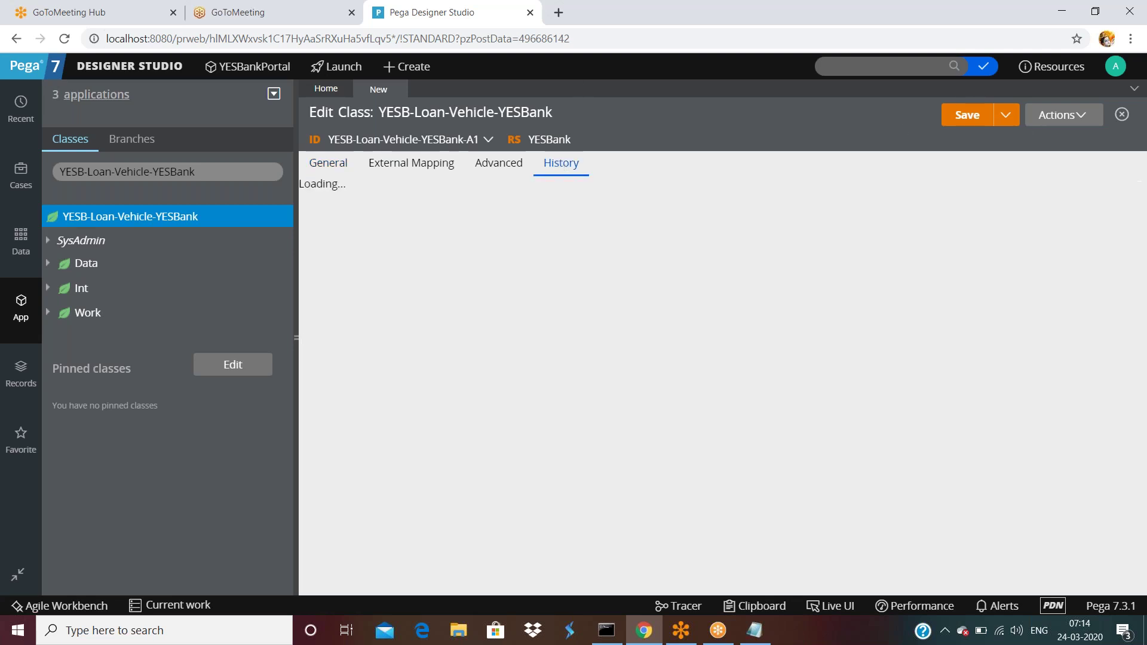
{"action": "left_click", "coordinate": [400, 291]}
{"action": "type", "text": "asdfsa"}
{"action": "left_click", "coordinate": [421, 364]}
{"action": "type", "text": "fdsaf"}
{"action": "left_click", "coordinate": [947, 190]}
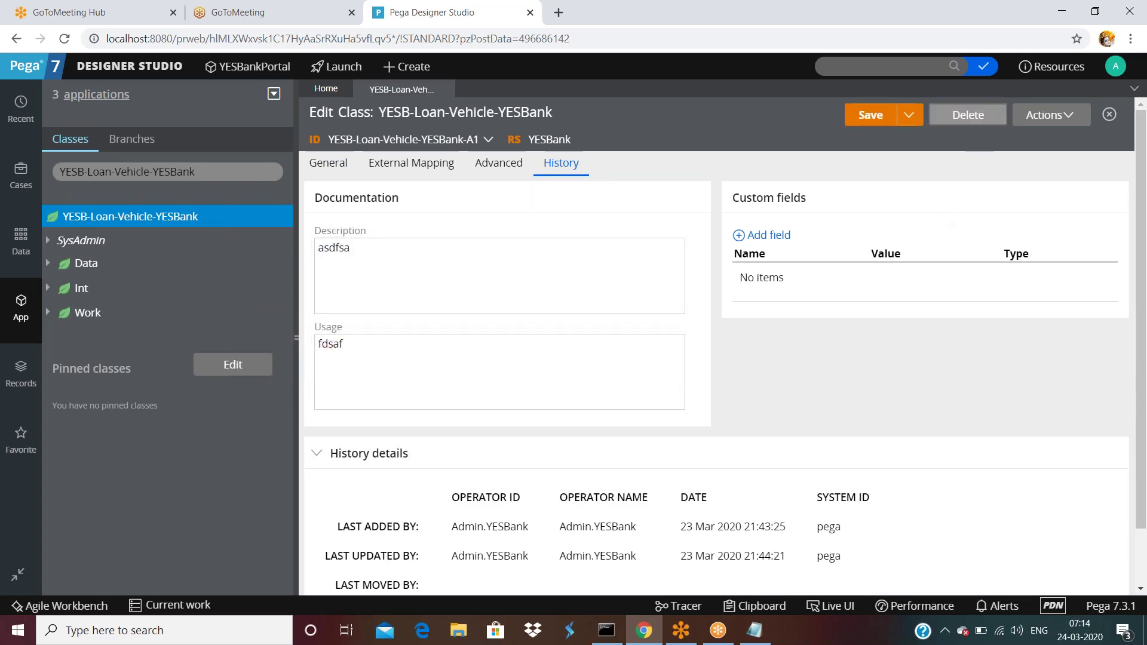
- Start a new class record from the YESB-Loan-Vehicle-YESBank class's Create > SysAdmin > Class menu
{"action": "right_click", "coordinate": [107, 215]}
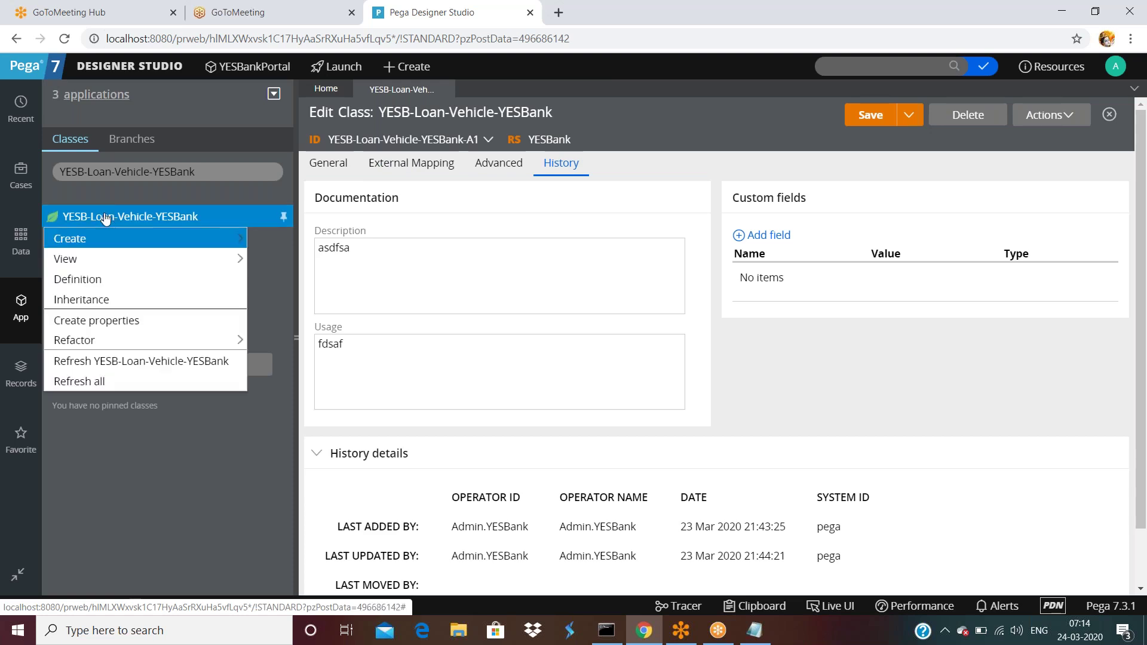
{"action": "mouse_move", "coordinate": [105, 240]}
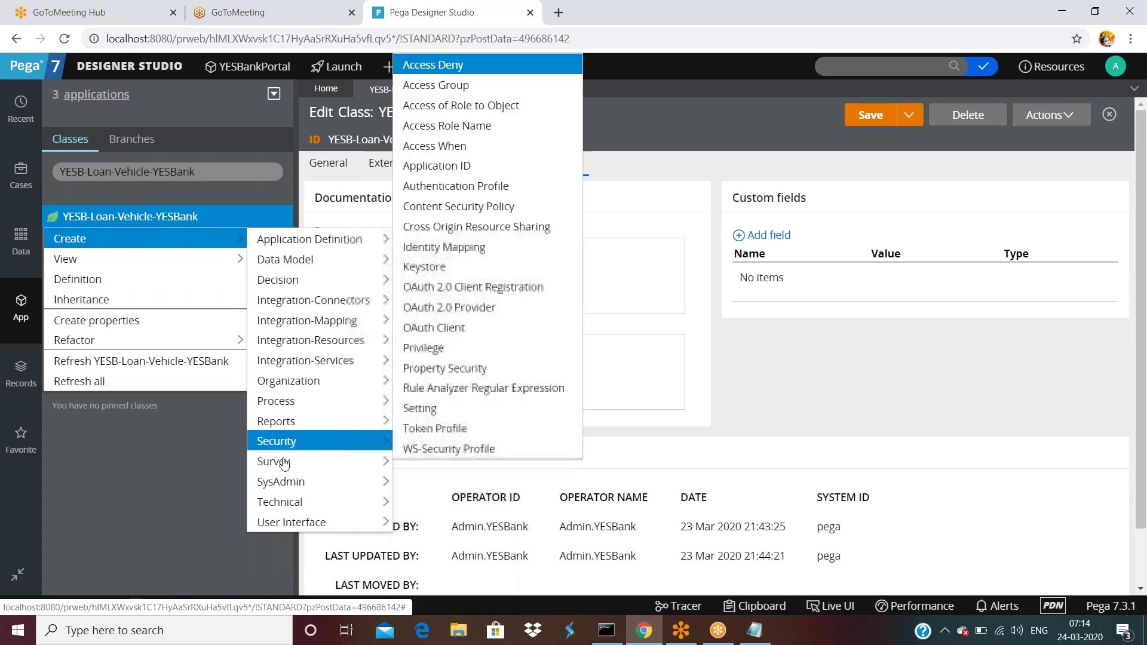
{"action": "mouse_move", "coordinate": [283, 481]}
{"action": "left_click", "coordinate": [450, 130]}
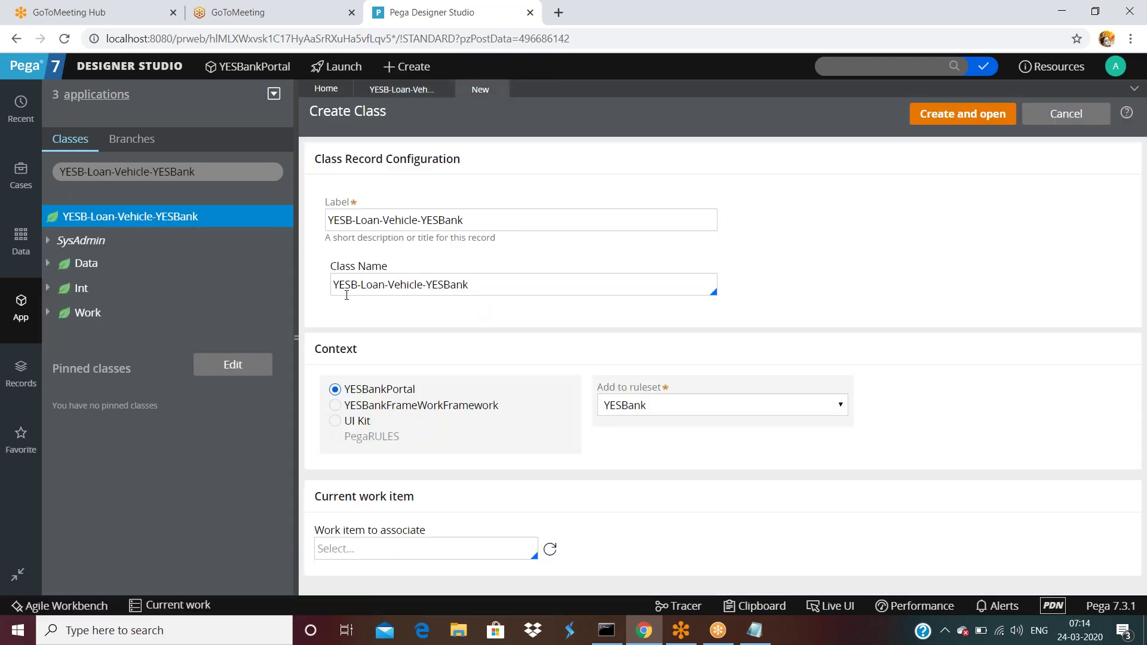
- Name the class YESB-Loan-Vehicle-YESBank-Work-A2, then create and open it
{"action": "double_click", "coordinate": [347, 282]}
{"action": "left_click", "coordinate": [359, 284]}
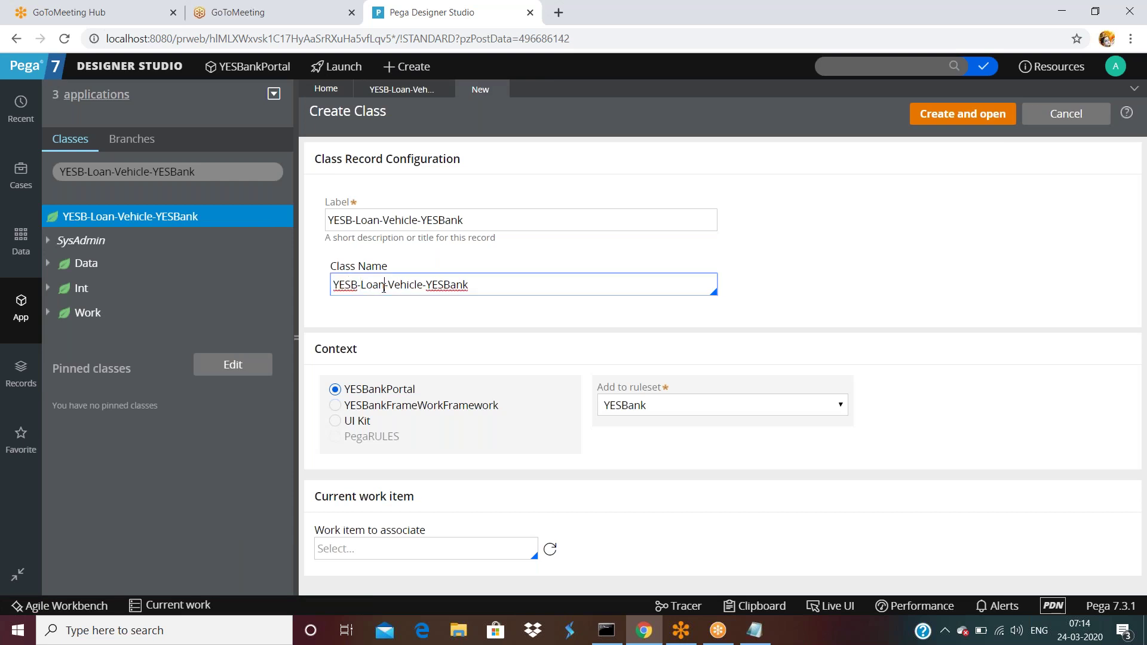
{"action": "double_click", "coordinate": [407, 284]}
{"action": "triple_click", "coordinate": [496, 285]}
{"action": "left_click", "coordinate": [502, 286]}
{"action": "type", "text": "A2"}
{"action": "key", "text": "BackSpace"}
{"action": "key", "text": "BackSpace"}
{"action": "type", "text": "Work-A2"}
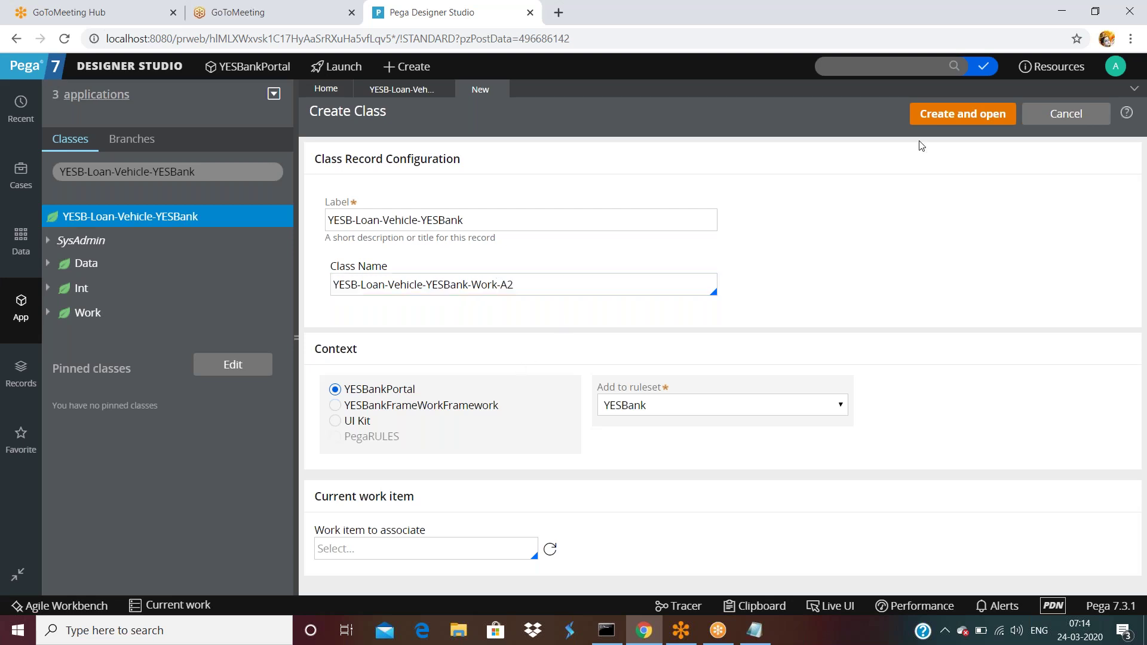
{"action": "left_click", "coordinate": [932, 120]}
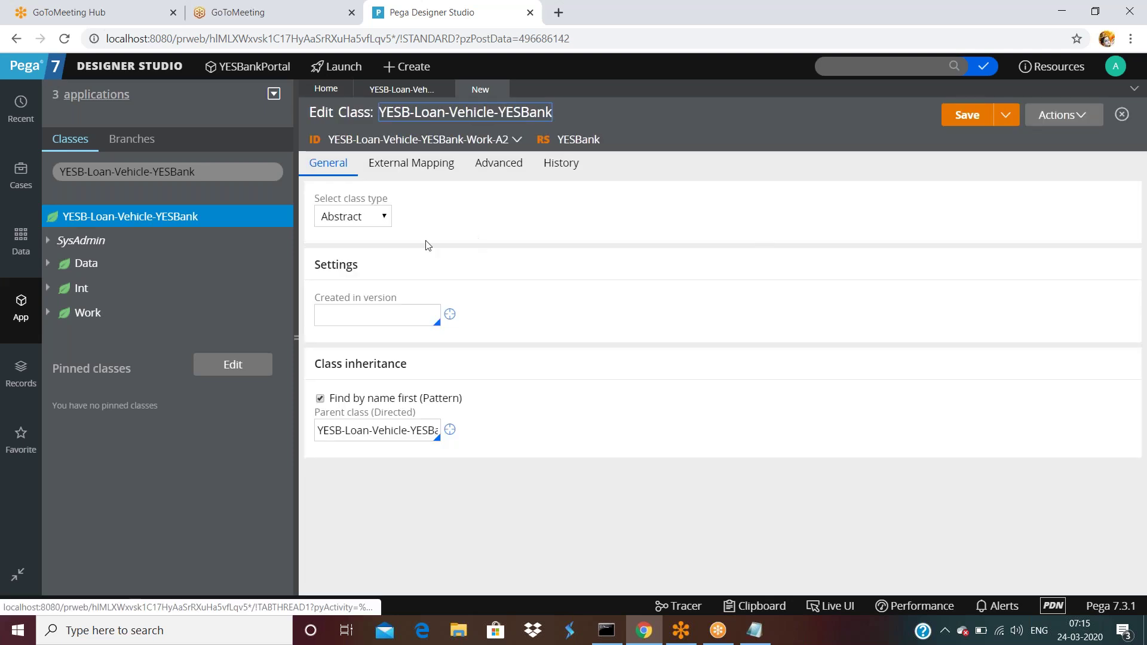
- Fill the History description with 'sdafdsa' and usage with 'fsafsaf'
{"action": "left_click", "coordinate": [561, 166]}
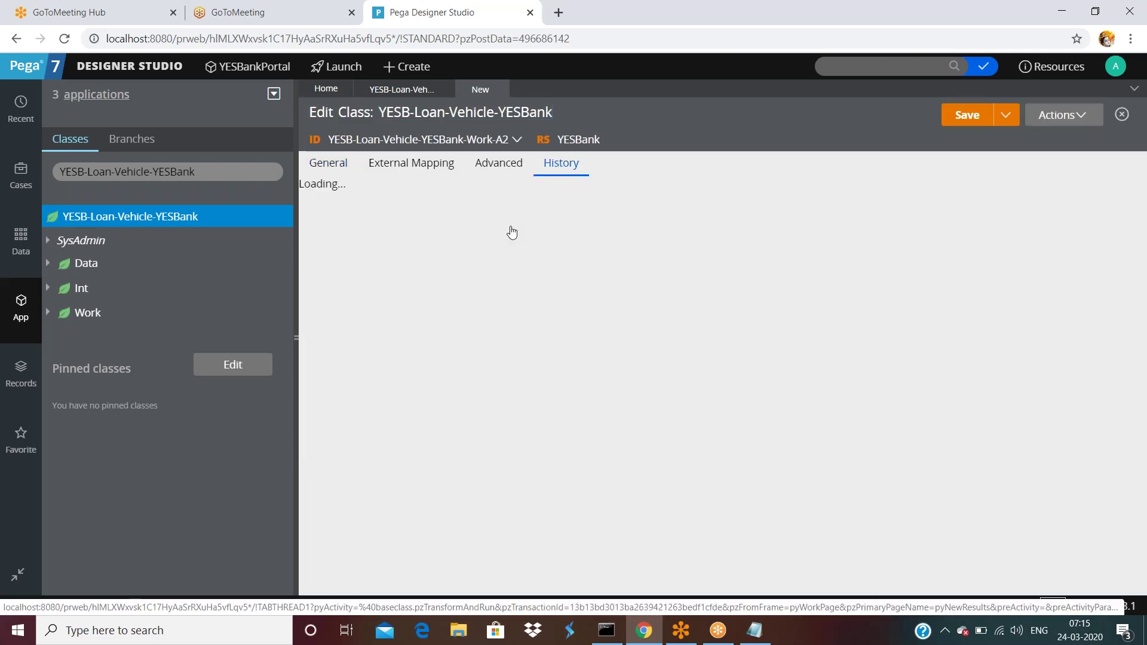
{"action": "type", "text": "sdafdsa"}
{"action": "left_click", "coordinate": [382, 364]}
{"action": "type", "text": "fsafsaf"}
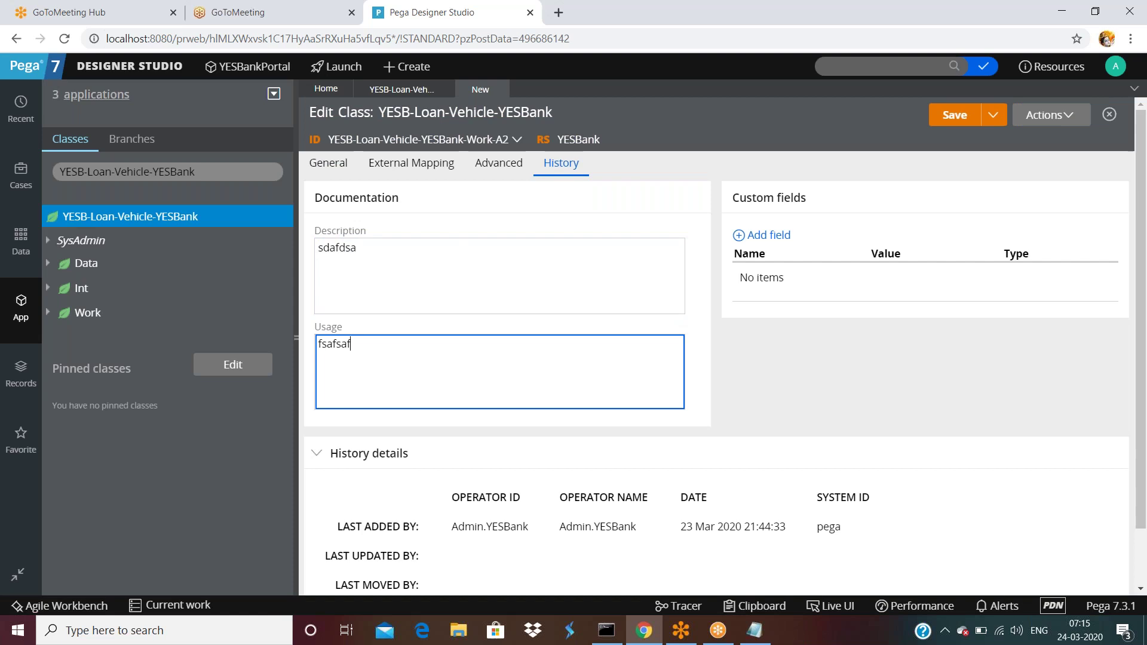
- On General, set the class type to Concrete and created-in version to 01-01-02
{"action": "left_click", "coordinate": [523, 169]}
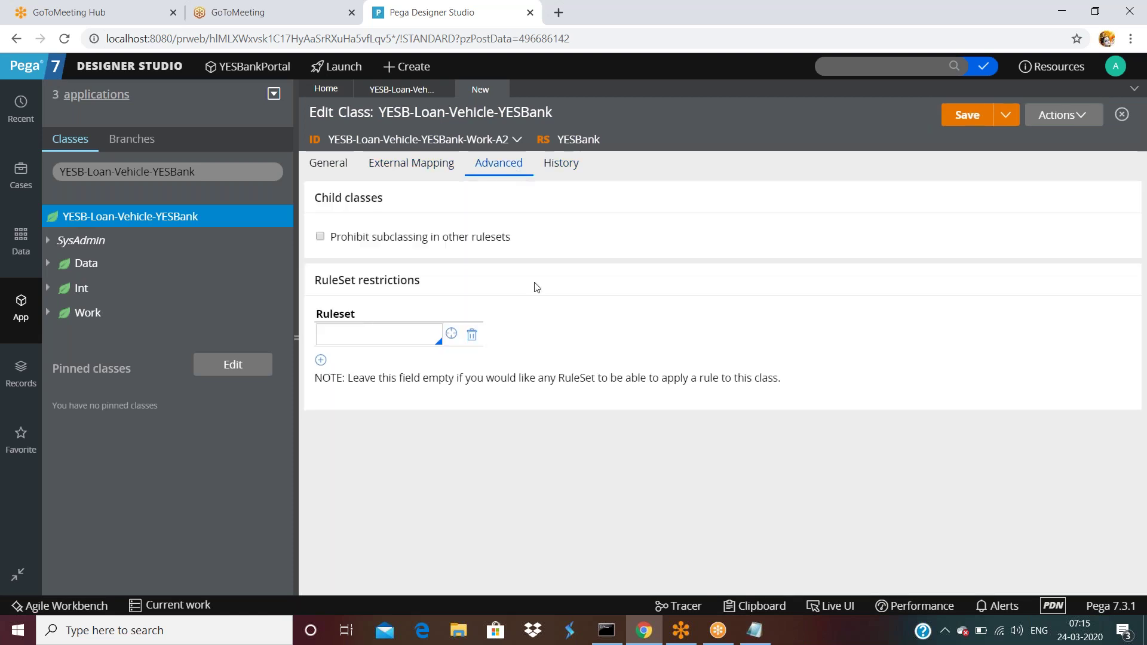
{"action": "left_click", "coordinate": [328, 163]}
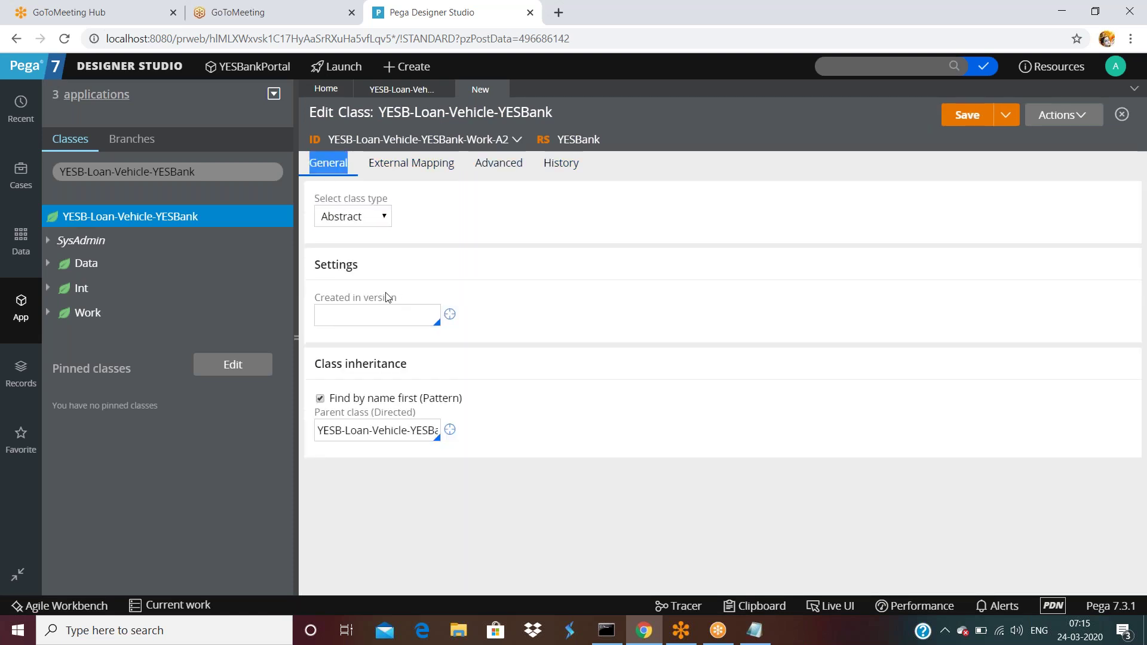
{"action": "left_click", "coordinate": [349, 217]}
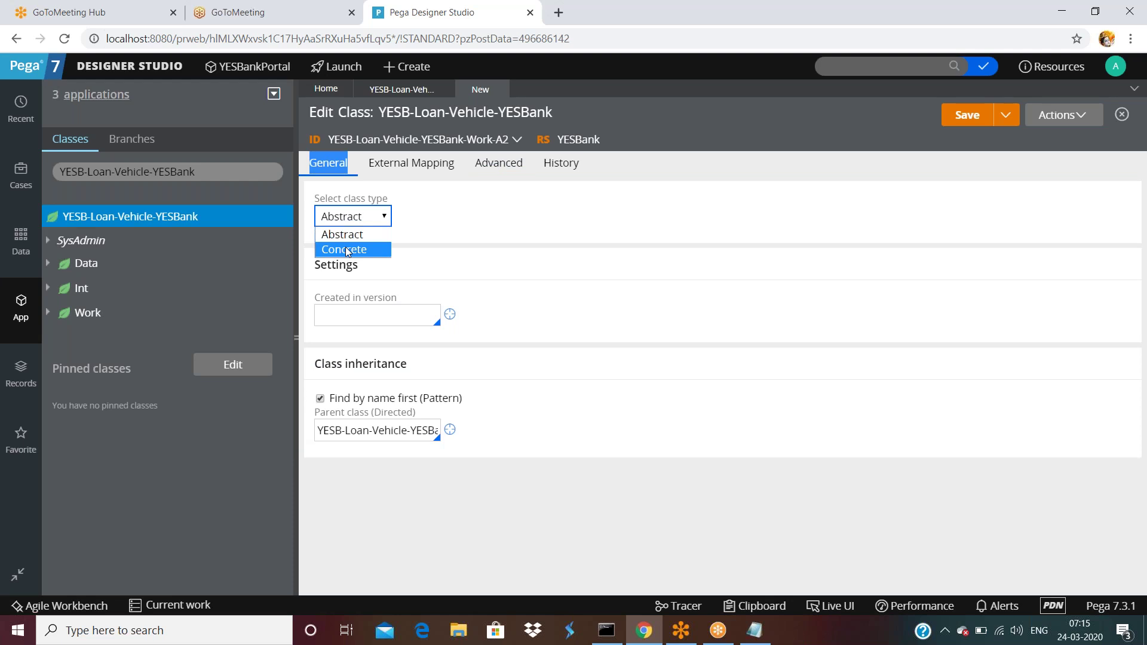
{"action": "left_click", "coordinate": [494, 253]}
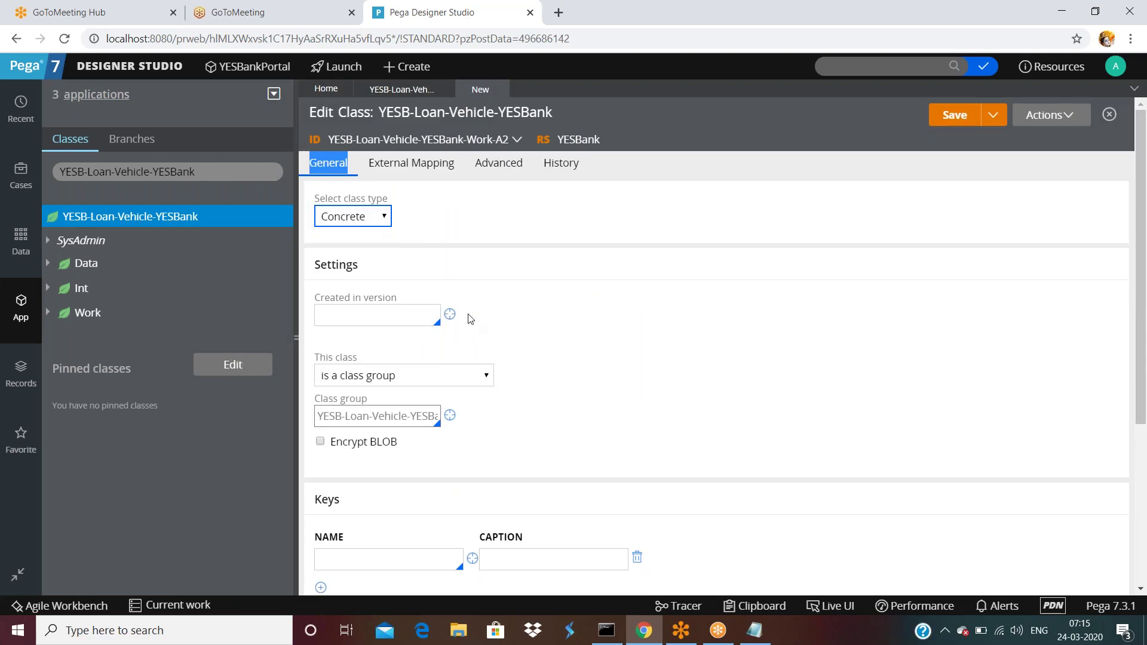
{"action": "left_click", "coordinate": [406, 315]}
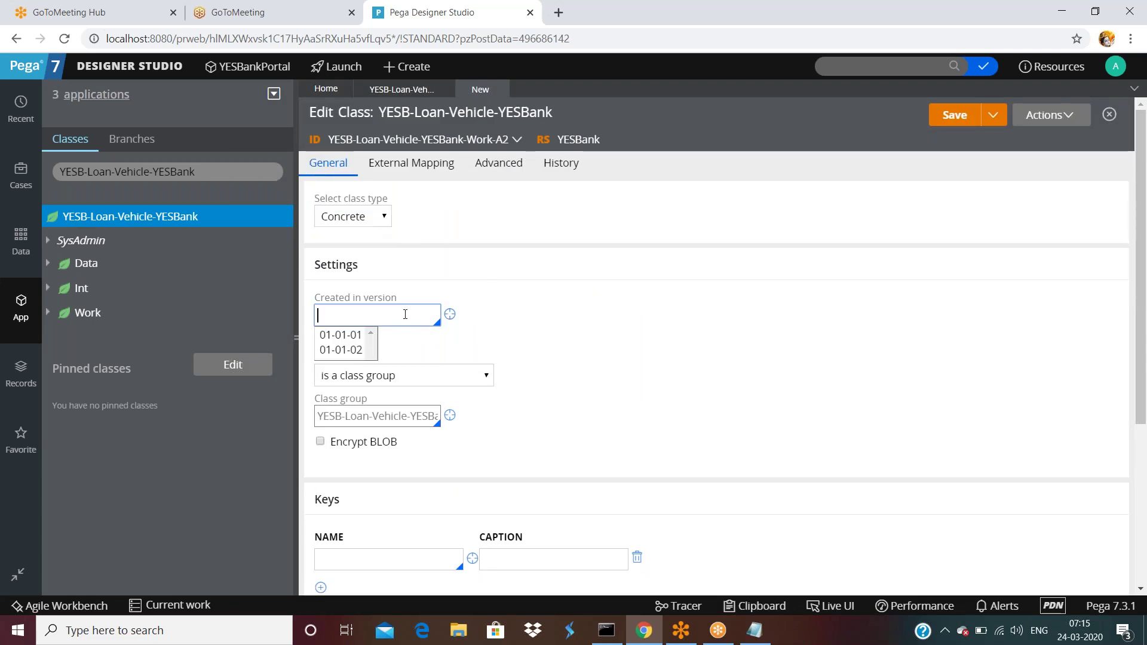
{"action": "left_click", "coordinate": [349, 350]}
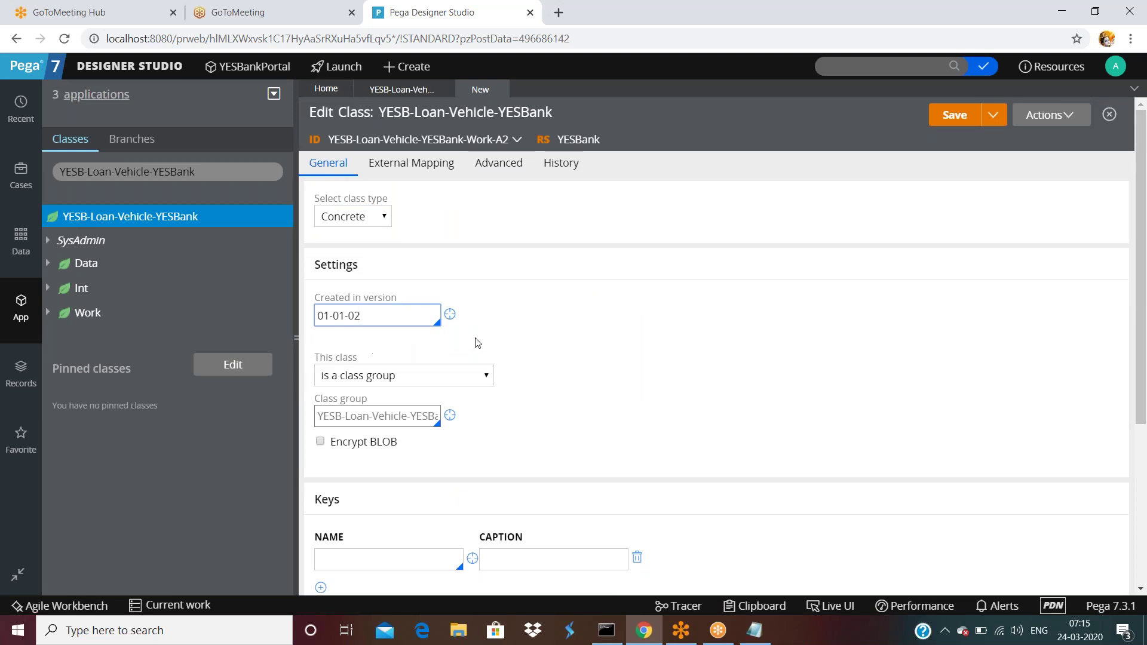
{"action": "scroll", "coordinate": [505, 328], "scroll_direction": "down", "scroll_amount": 5}
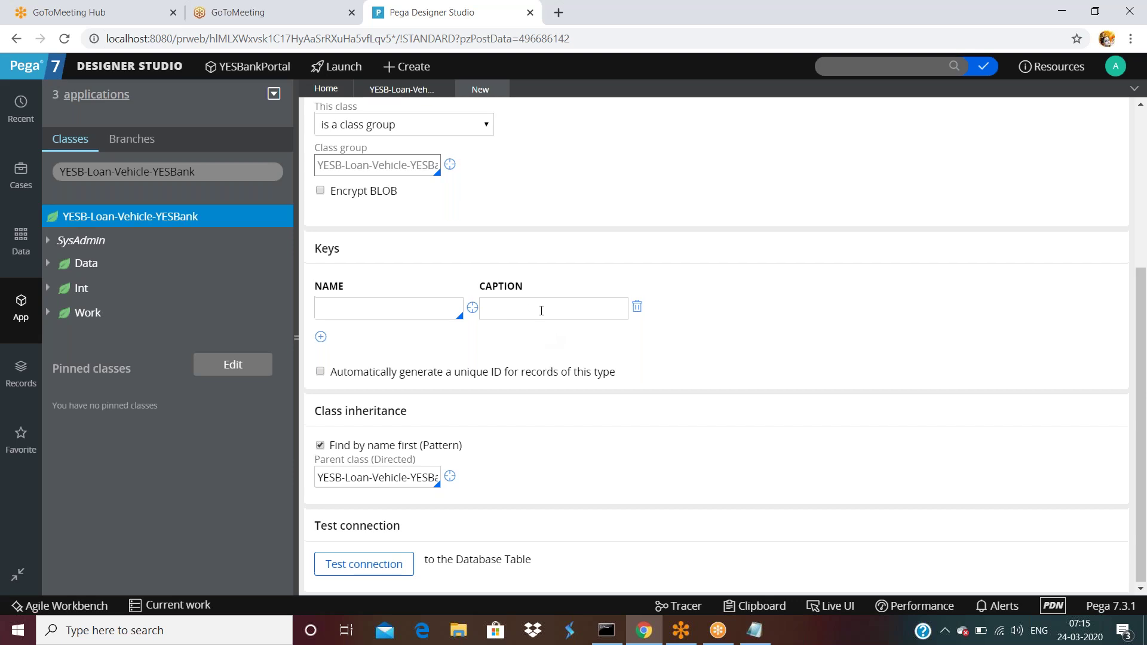
{"action": "scroll", "coordinate": [538, 308], "scroll_direction": "up", "scroll_amount": 3}
{"action": "left_click", "coordinate": [377, 277]}
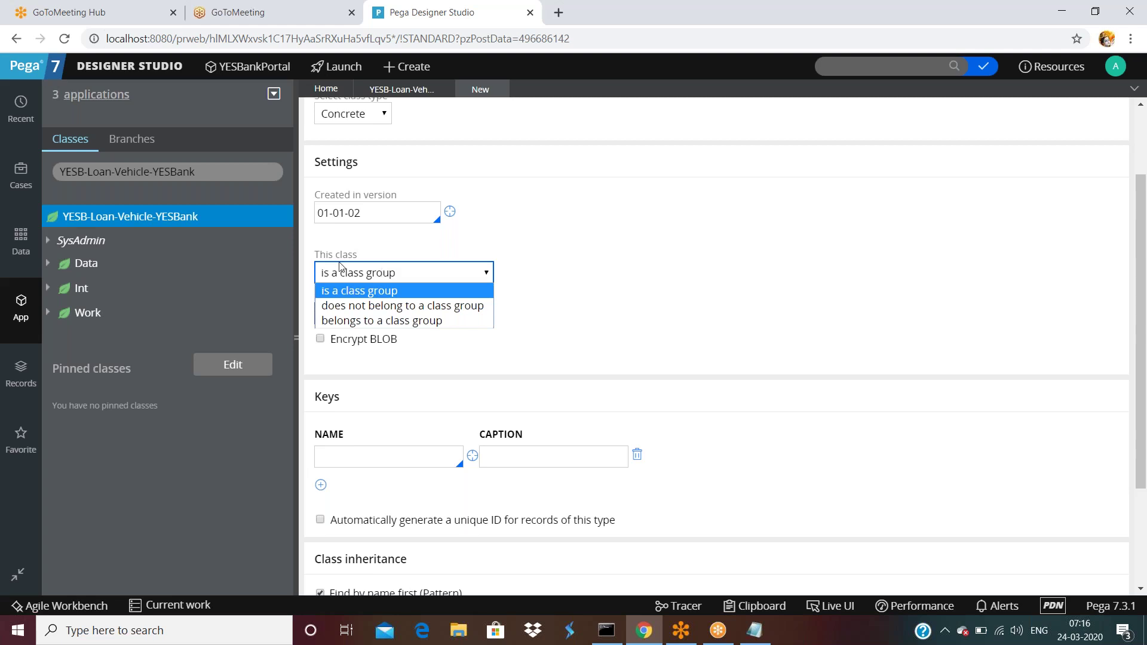
- Keep the Work-A2 class set as 'is a class group', then bring up the ss.txt notes in Notepad
{"action": "left_click", "coordinate": [609, 210]}
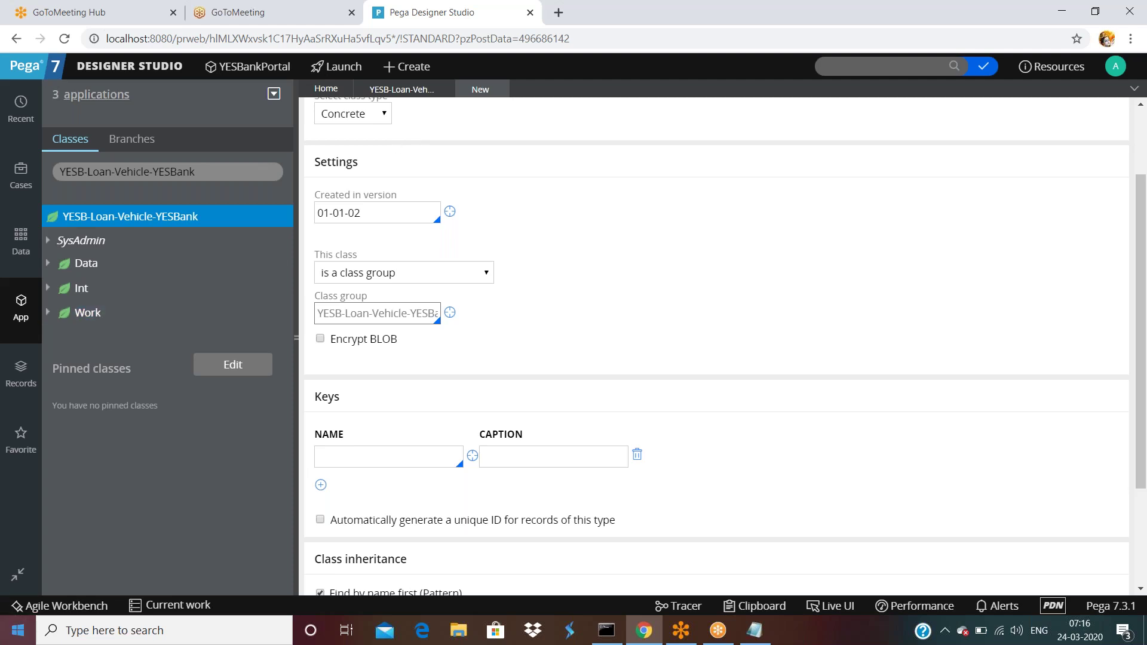
{"action": "left_click", "coordinate": [103, 630]}
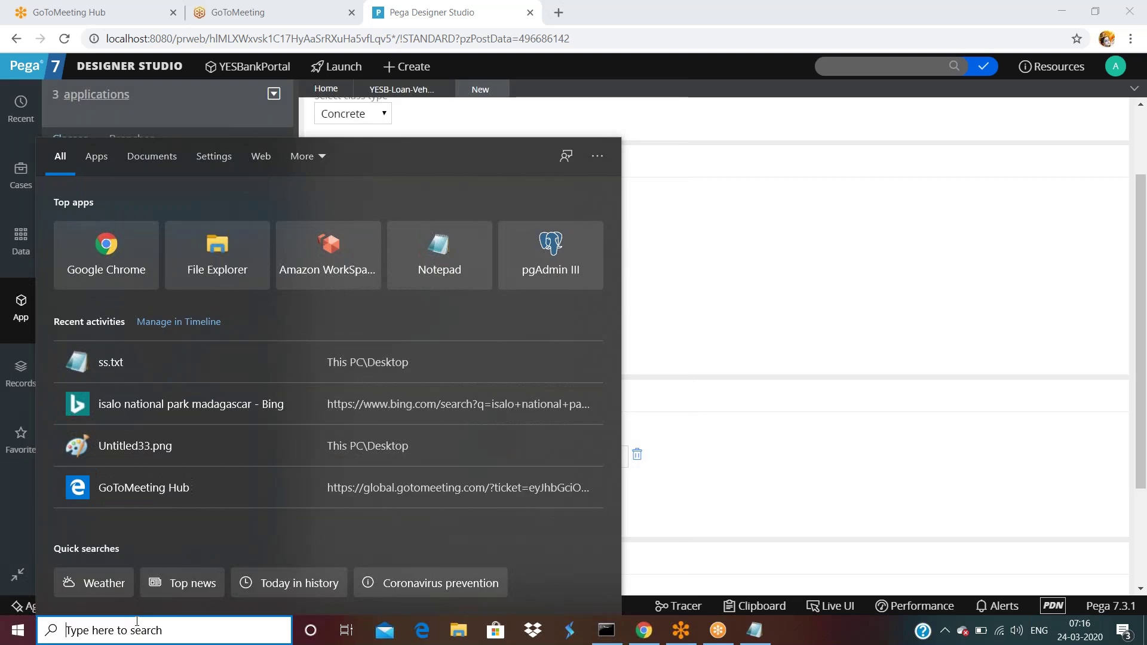
{"action": "left_click", "coordinate": [669, 303]}
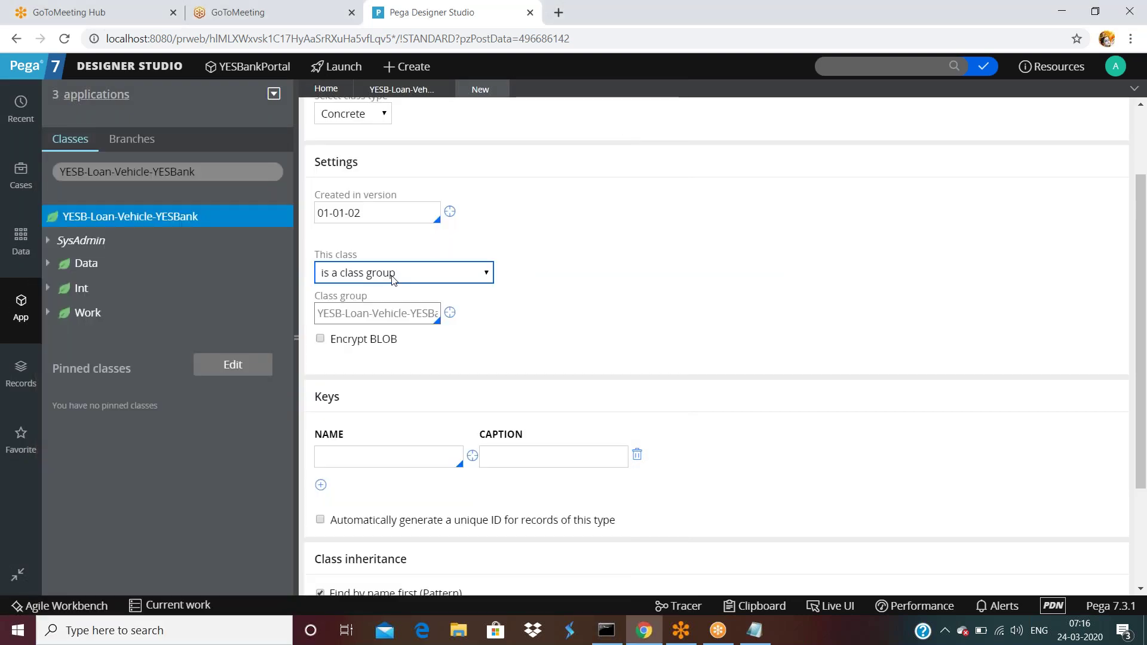
{"action": "left_click", "coordinate": [350, 279]}
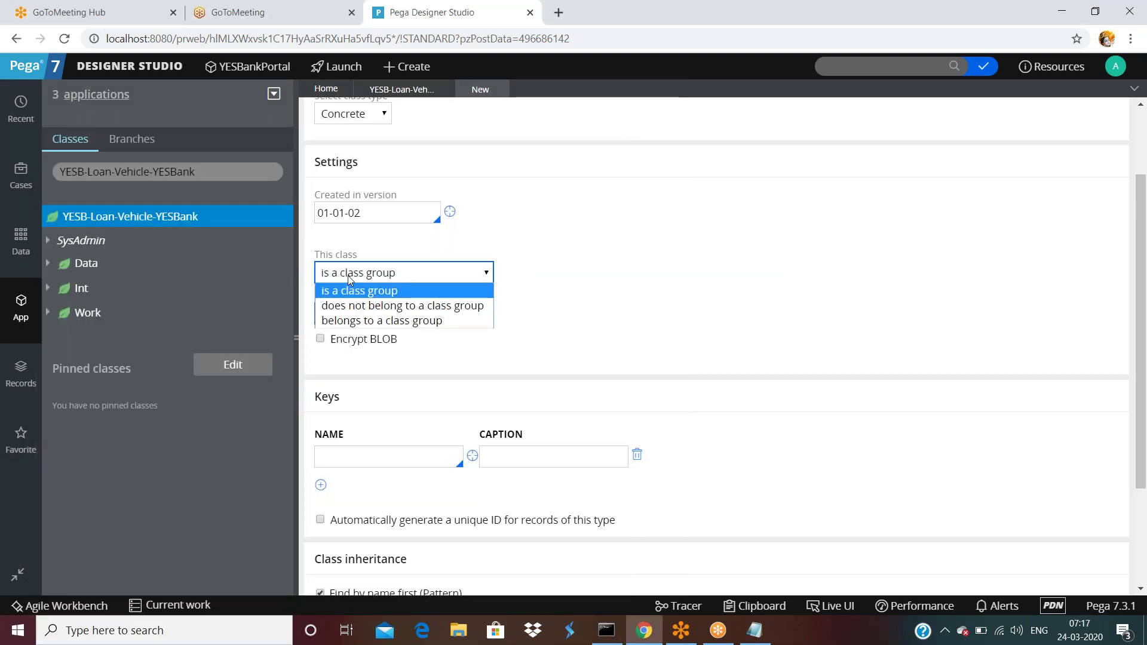
{"action": "double_click", "coordinate": [618, 249]}
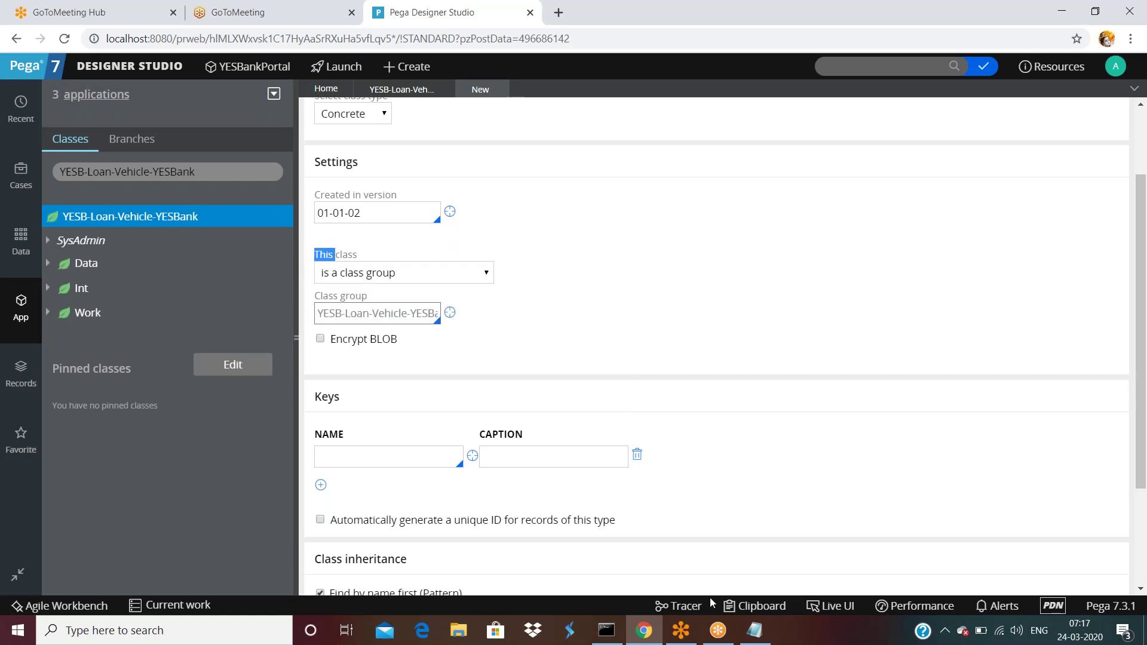
{"action": "left_click", "coordinate": [755, 632]}
- Type YESB-Loan-Home-YESBank-Work on a new line below the 'l3 -instance' note
{"action": "scroll", "coordinate": [236, 390], "scroll_direction": "down", "scroll_amount": 6}
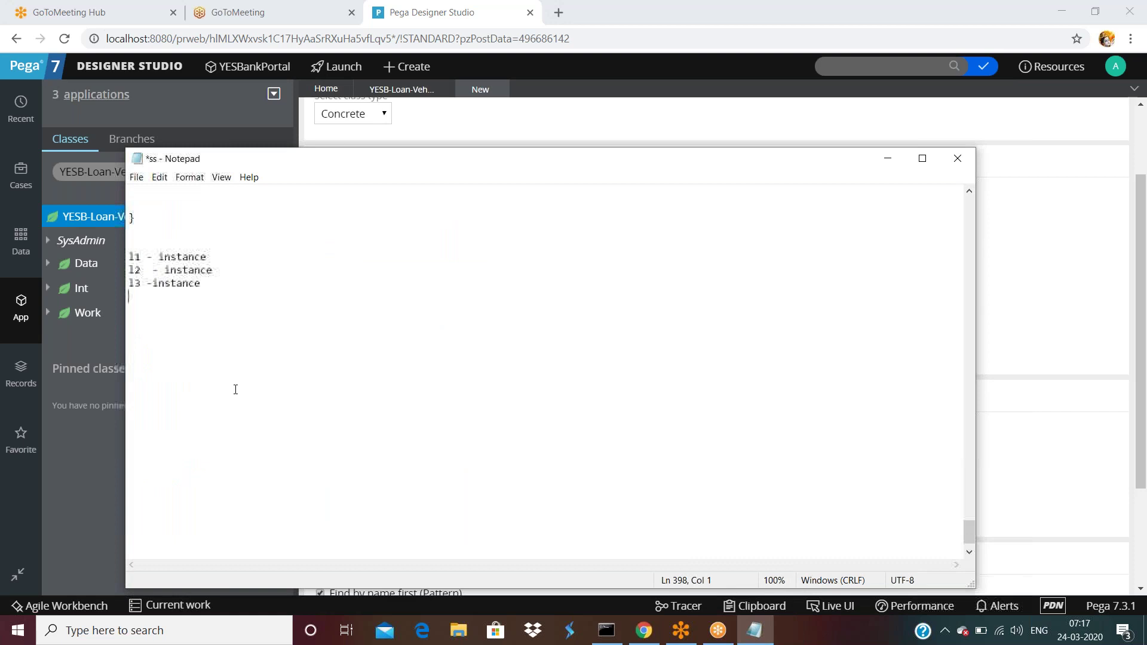
{"action": "key", "text": "Return"}
{"action": "key", "text": "Return"}
{"action": "type", "text": "YESB-Loan"}
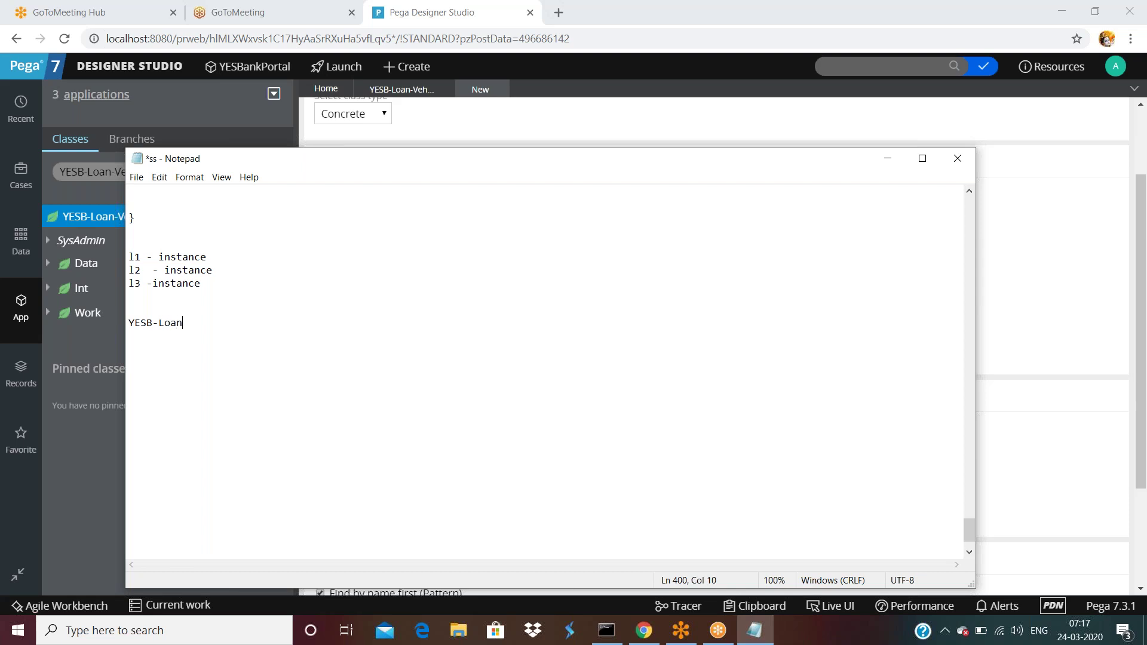
{"action": "type", "text": "-"}
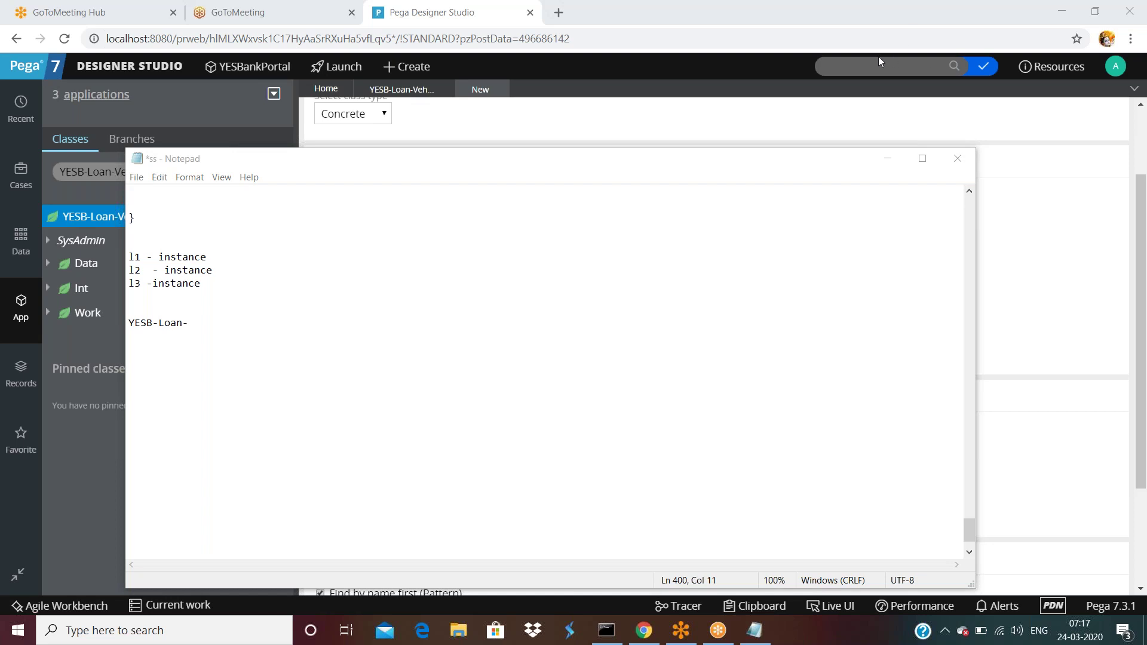
{"action": "left_click", "coordinate": [210, 323]}
{"action": "type", "text": "Home-A"}
{"action": "key", "text": "BackSpace"}
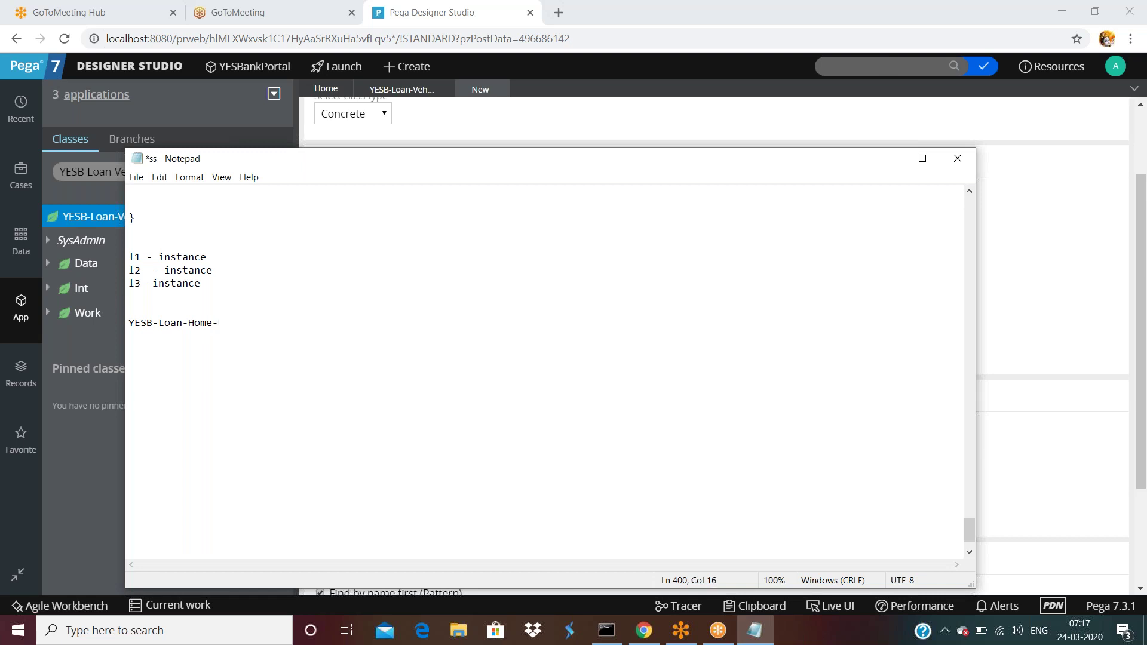
{"action": "left_click_drag", "start_coordinate": [451, 167], "coordinate": [579, 159]}
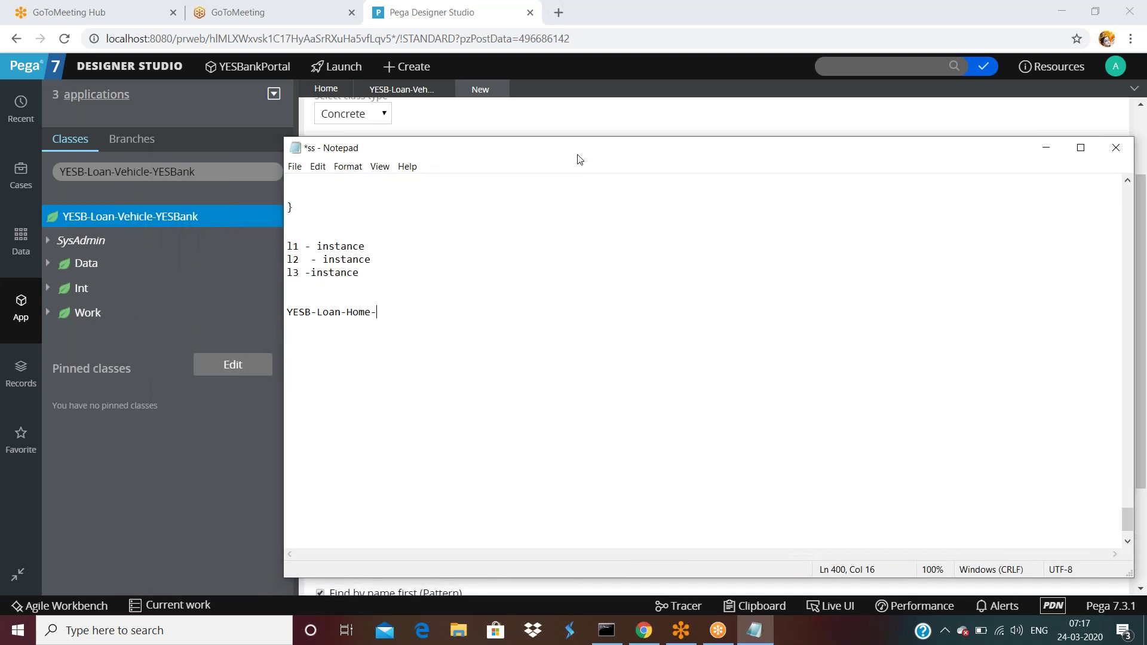
{"action": "type", "text": "YESBank-Work"}
- Add a YESB-Loan-Home-YESBank-Work-ProcessPloan line by pasting the class name and appending -ProcessPloan
{"action": "key", "text": "Return"}
{"action": "double_click", "coordinate": [465, 310]}
{"action": "left_click", "coordinate": [465, 311]}
{"action": "key", "text": "shift+Home"}
{"action": "key", "text": "ctrl+c"}
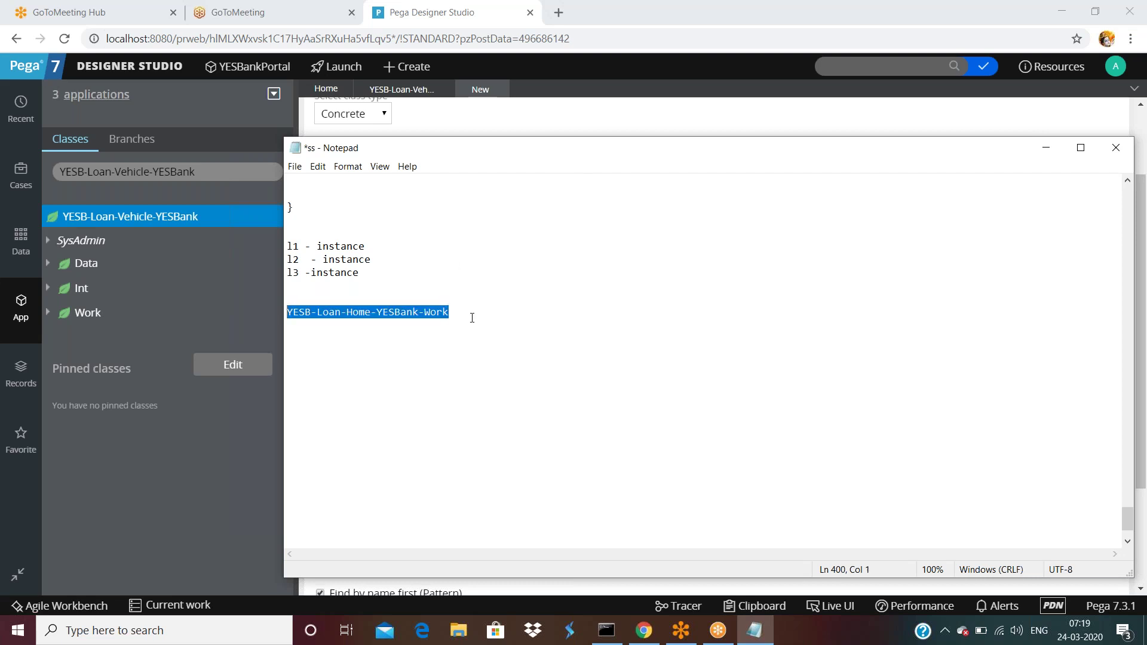
{"action": "left_click", "coordinate": [471, 318]}
{"action": "key", "text": "Return"}
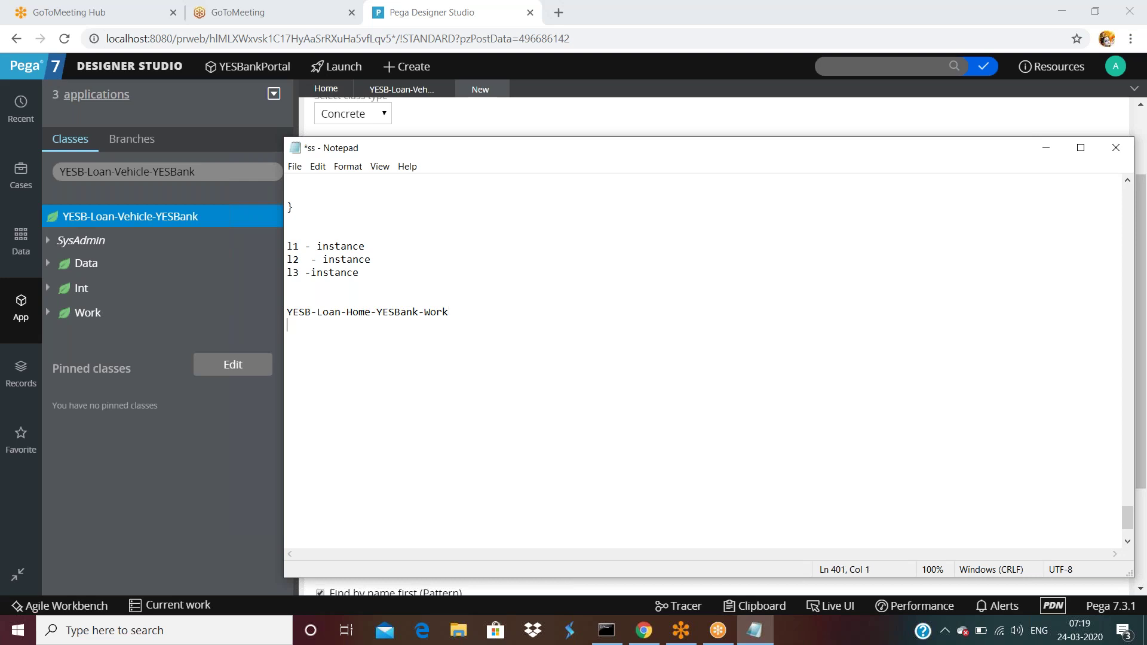
{"action": "key", "text": "ctrl+v"}
{"action": "type", "text": "-"}
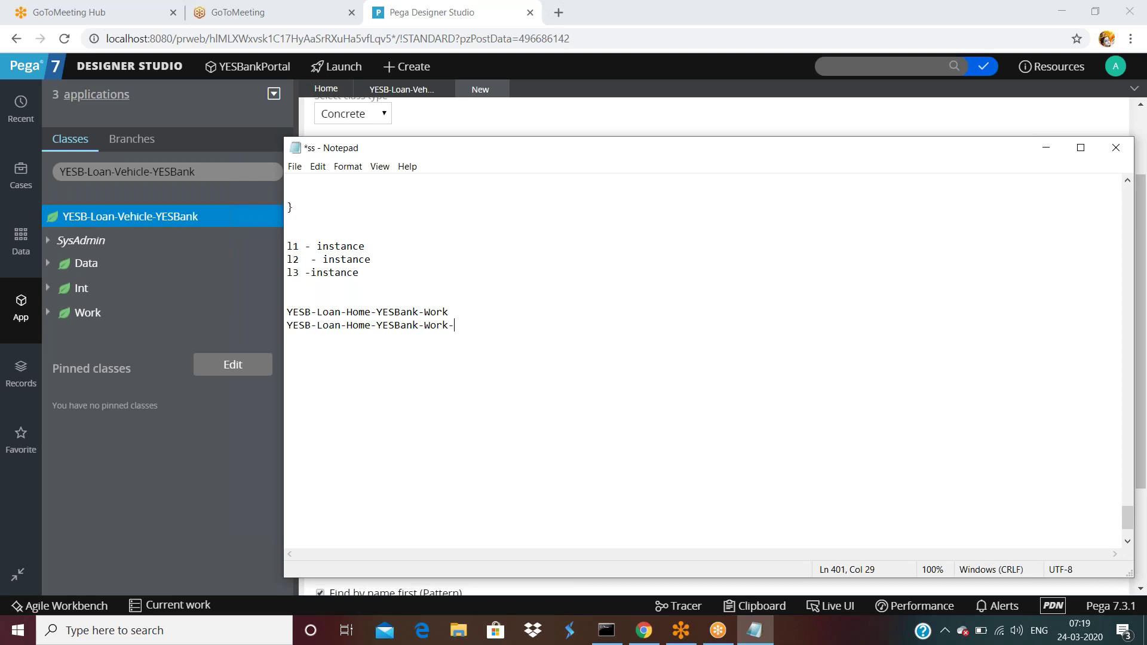
{"action": "type", "text": "ProcessPloan"}
- Copy the ProcessPloan line and edit the copy into YESB-Loan-Home-YESBank-Work-ProcessHloan
{"action": "key", "text": "shift+Home"}
{"action": "key", "text": "ctrl+c"}
{"action": "key", "text": "End"}
{"action": "key", "text": "Return"}
{"action": "key", "text": "ctrl+v"}
{"action": "key", "text": "BackSpace"}
- Add the -ProcessVloan and -ProcessMedicalClaim lines from pasted copies
{"action": "key", "text": "BackSpace"}
{"action": "key", "text": "BackSpace"}
{"action": "key", "text": "BackSpace"}
{"action": "key", "text": "BackSpace"}
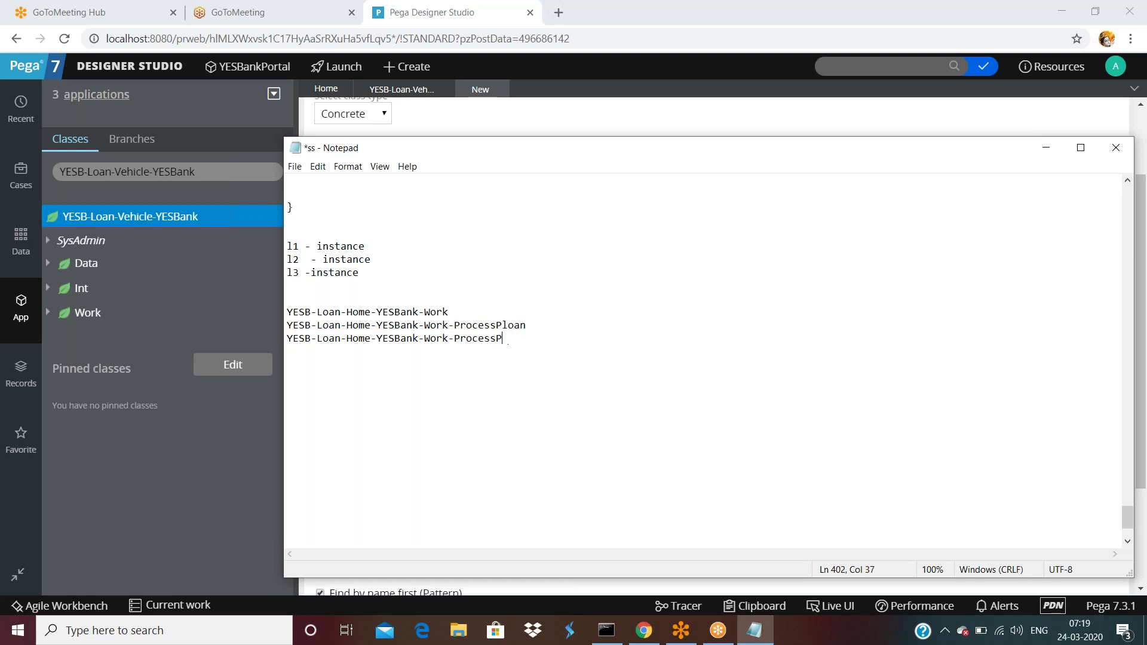
{"action": "type", "text": "Hloan"}
{"action": "key", "text": "Return"}
{"action": "key", "text": "Return"}
{"action": "key", "text": "ctrl+v"}
{"action": "key", "text": "BackSpace"}
{"action": "key", "text": "BackSpace"}
{"action": "key", "text": "BackSpace"}
{"action": "key", "text": "BackSpace"}
{"action": "key", "text": "BackSpace"}
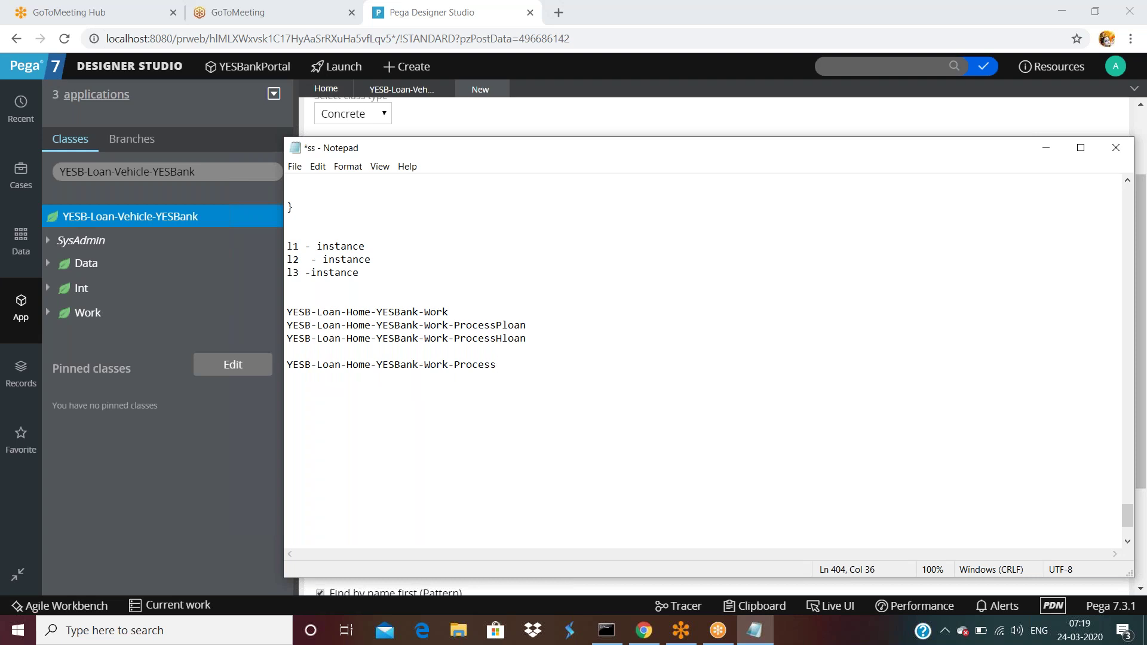
{"action": "type", "text": "Vloan"}
{"action": "key", "text": "Return"}
{"action": "key", "text": "Return"}
{"action": "key", "text": "ctrl+v"}
{"action": "key", "text": "BackSpace"}
{"action": "key", "text": "BackSpace"}
{"action": "key", "text": "BackSpace"}
{"action": "key", "text": "BackSpace"}
{"action": "key", "text": "BackSpace"}
{"action": "key", "text": "BackSpace"}
{"action": "key", "text": "BackSpace"}
{"action": "key", "text": "BackSpace"}
{"action": "key", "text": "BackSpace"}
{"action": "key", "text": "BackSpace"}
{"action": "type", "text": "ocessMedical"}
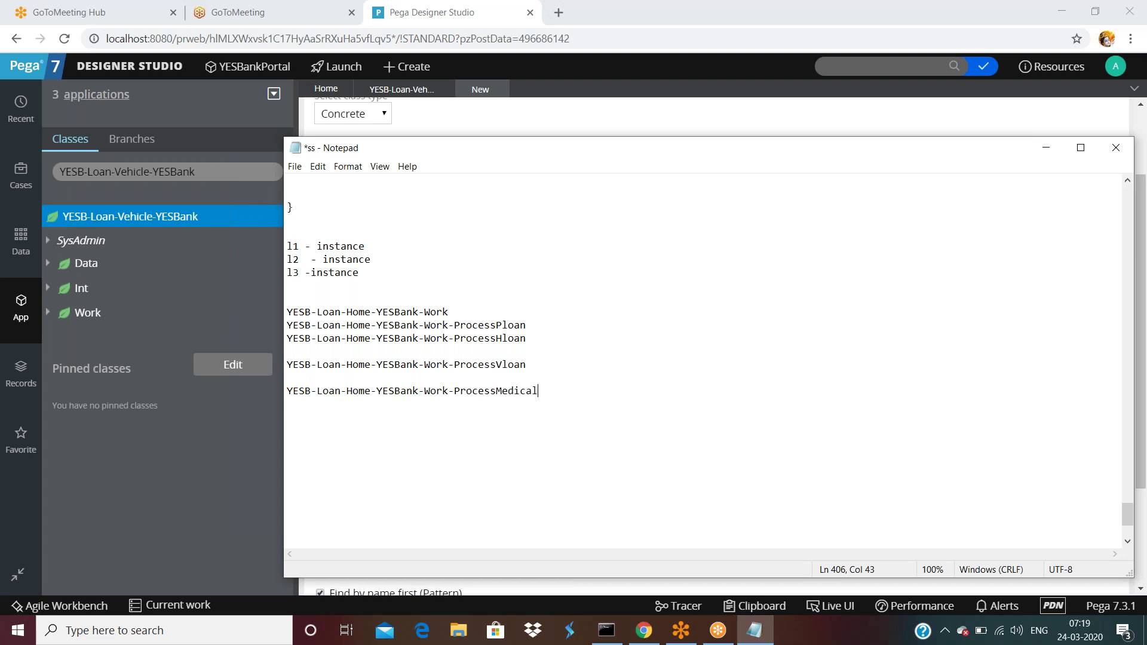
{"action": "type", "text": "Claim"}
{"action": "key", "text": "Return"}
{"action": "key", "text": "Return"}
{"action": "key", "text": "Return"}
- Label the YESB-Loan-Home-YESBank-Work line '(Class Group)'
{"action": "left_click", "coordinate": [459, 312]}
{"action": "key", "text": "Return"}
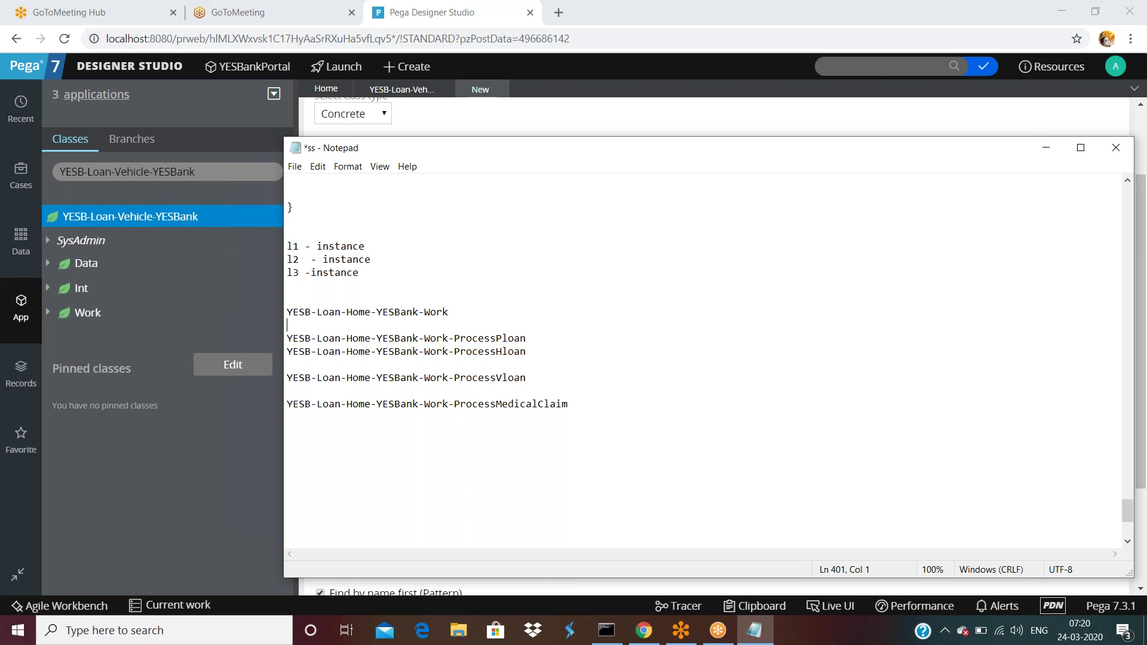
{"action": "left_click_drag", "start_coordinate": [529, 340], "coordinate": [288, 312]}
{"action": "left_click", "coordinate": [533, 339]}
{"action": "double_click", "coordinate": [447, 313]}
{"action": "left_click", "coordinate": [486, 311]}
{"action": "type", "text": "(Class Group)"}
- Note that ProcessPloan 'belongs to class group' YESB-Loan-Home-YESBank-Work
{"action": "left_click_drag", "start_coordinate": [541, 339], "coordinate": [298, 346]}
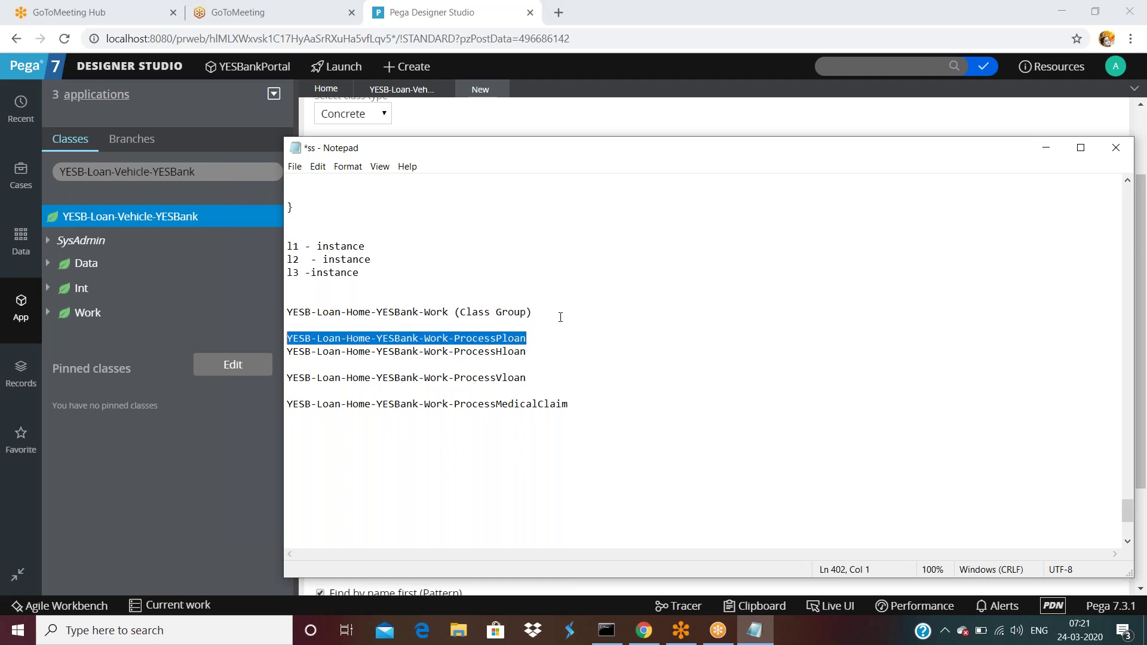
{"action": "left_click", "coordinate": [578, 338]}
{"action": "type", "text": "belongs to class group"}
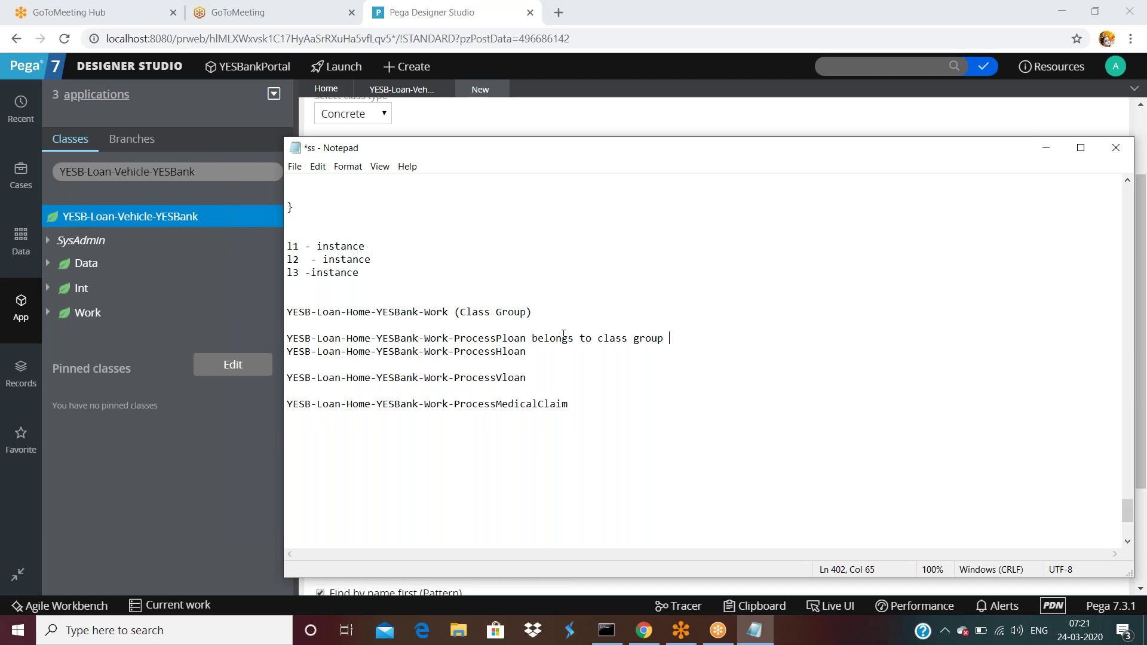
{"action": "left_click_drag", "start_coordinate": [454, 312], "coordinate": [288, 312]}
{"action": "key", "text": "ctrl+c"}
{"action": "left_click", "coordinate": [747, 340]}
{"action": "key", "text": "ctrl+v"}
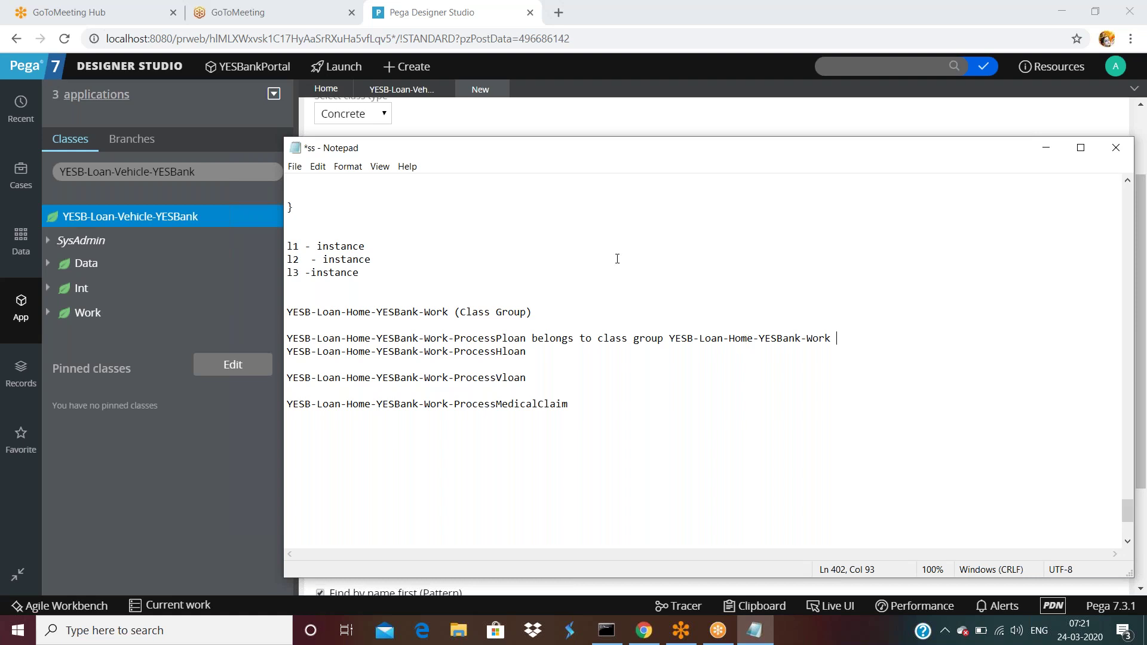
{"action": "left_click", "coordinate": [525, 340]}
{"action": "left_click", "coordinate": [838, 338]}
{"action": "key", "text": "Return"}
{"action": "key", "text": "Return"}
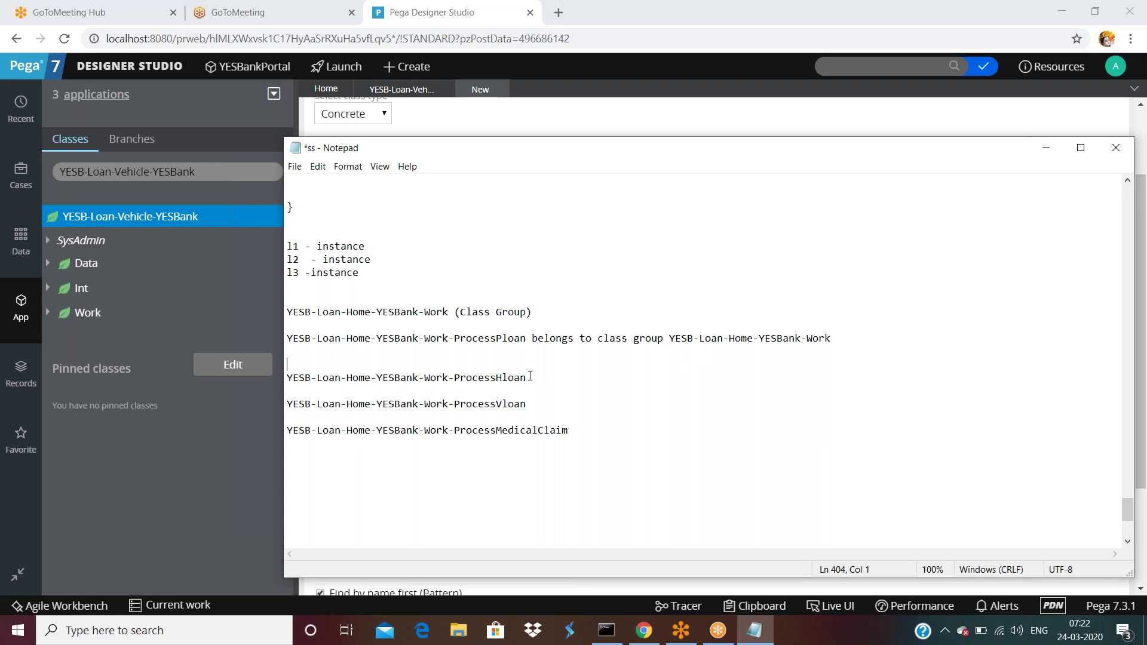
- Mark the ProcessHloan line 'is a class group'
{"action": "left_click", "coordinate": [553, 380]}
{"action": "type", "text": "is a class group"}
{"action": "key", "text": "Return"}
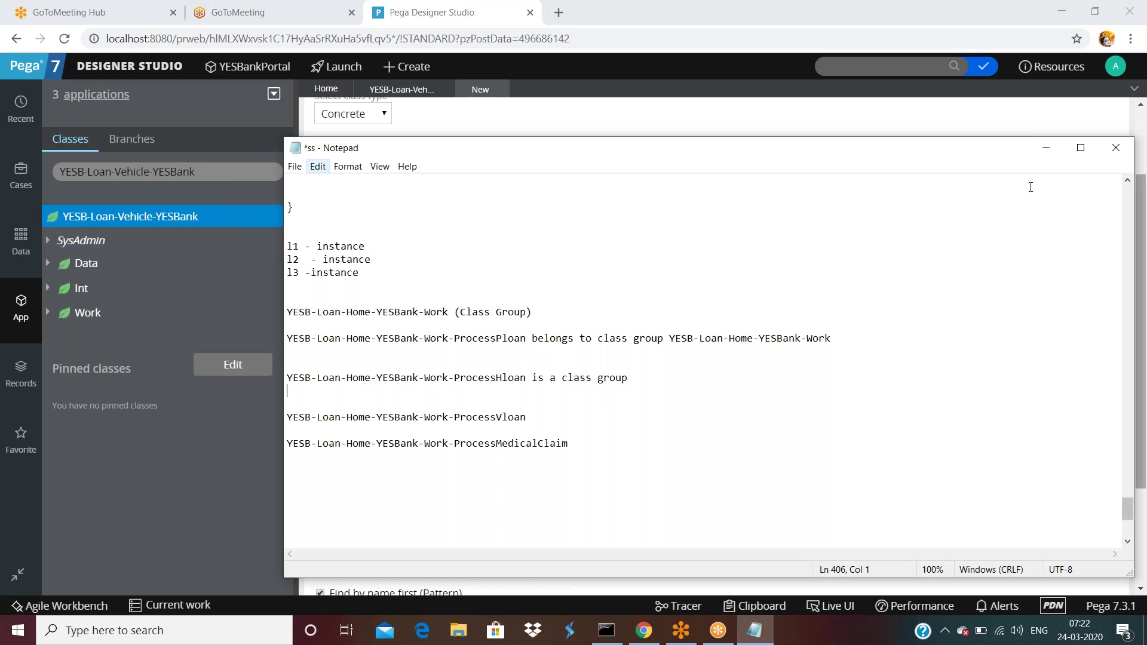
- Back on the class form, keep the class marked as a class group
{"action": "left_click", "coordinate": [890, 124]}
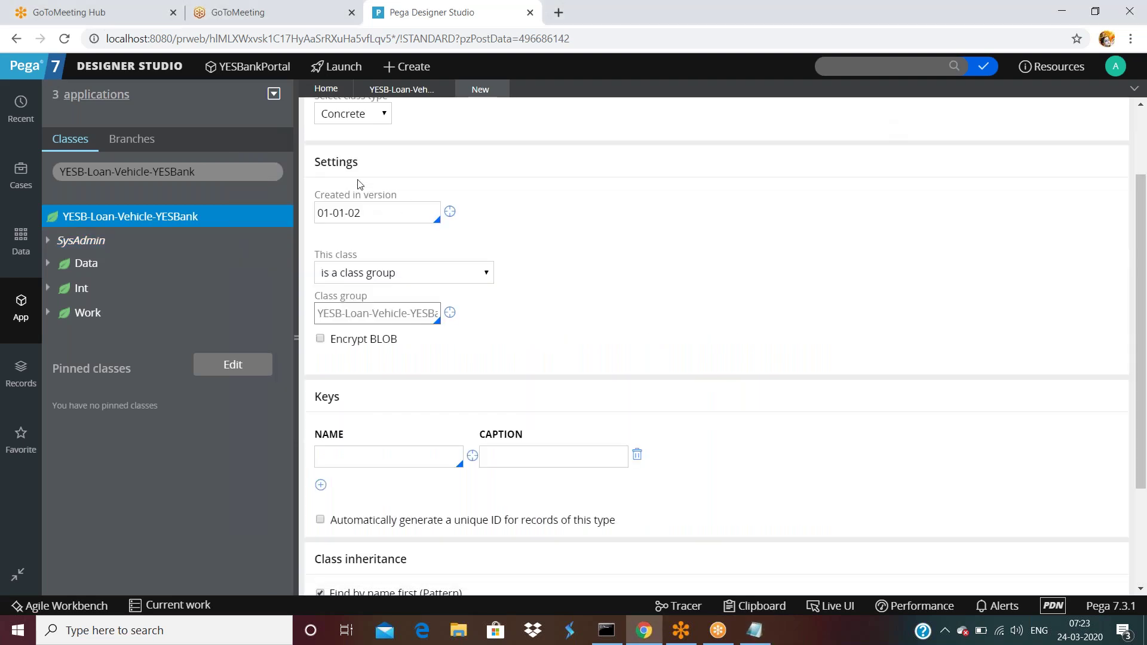
{"action": "scroll", "coordinate": [487, 173], "scroll_direction": "up", "scroll_amount": 1}
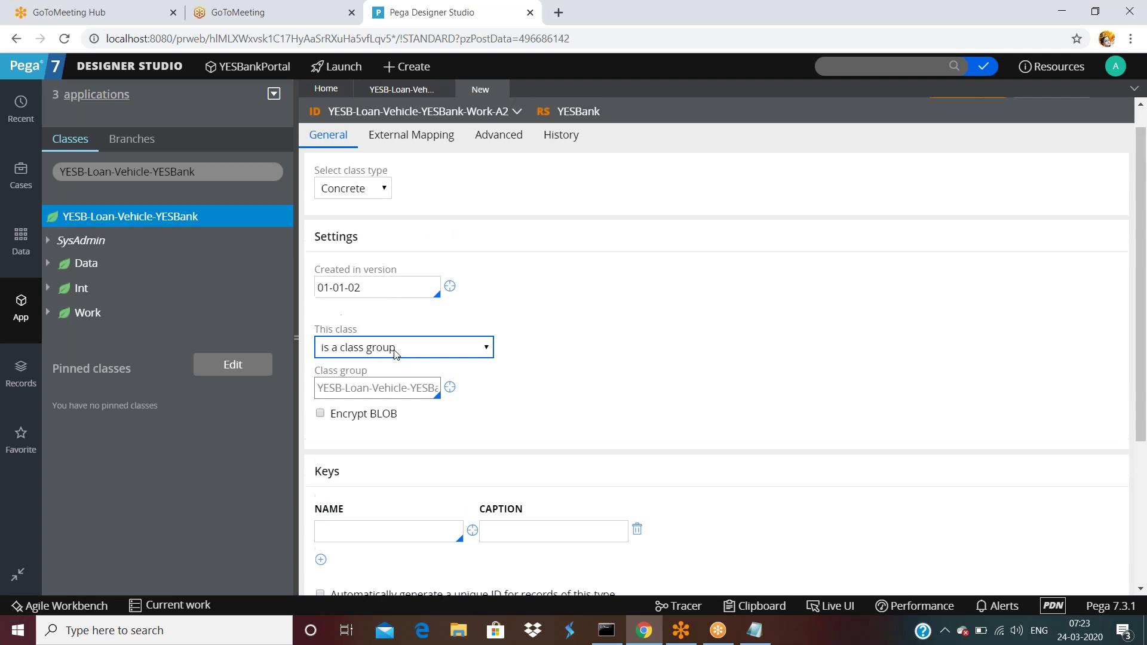
{"action": "left_click", "coordinate": [406, 348]}
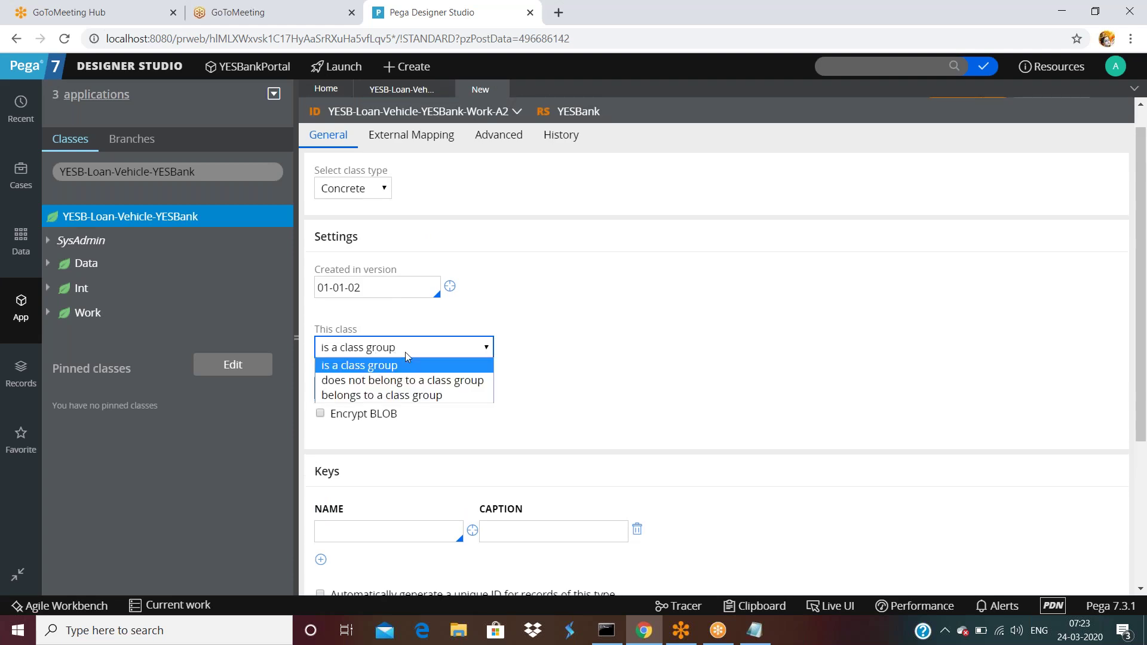
{"action": "left_click", "coordinate": [405, 354]}
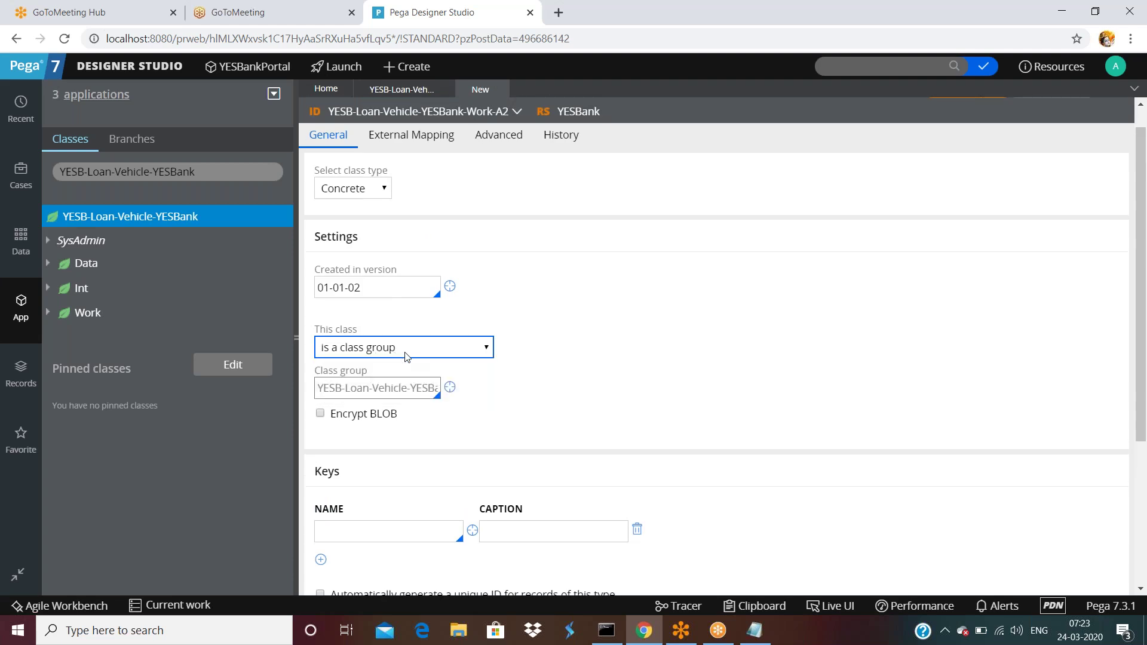
{"action": "scroll", "coordinate": [406, 356], "scroll_direction": "down", "scroll_amount": 1}
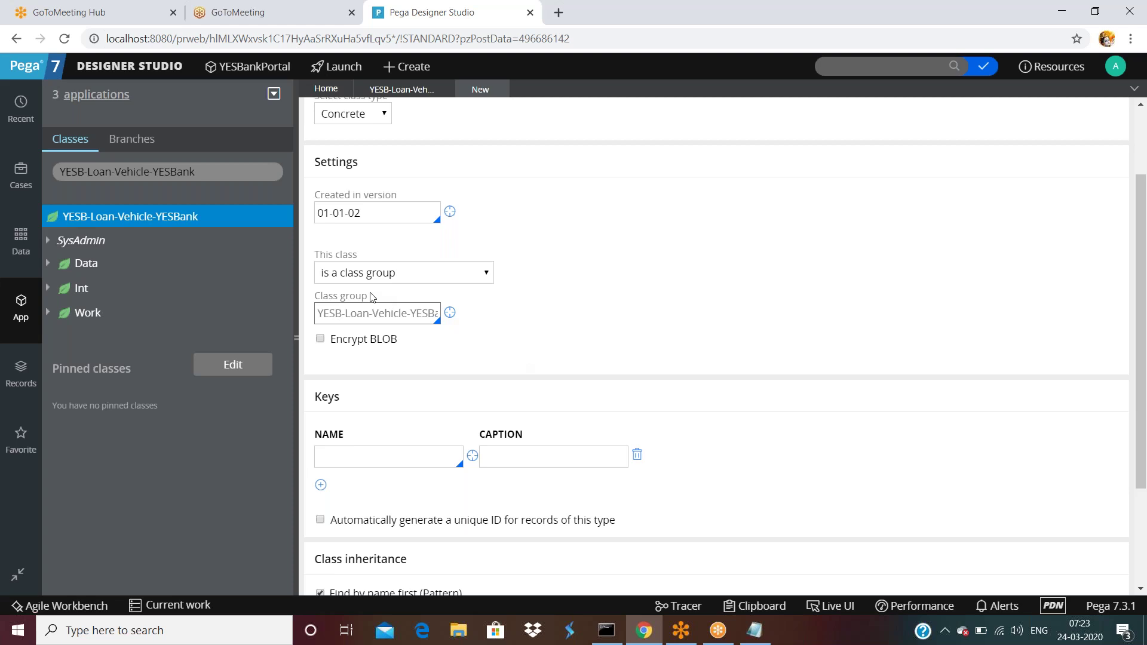
{"action": "scroll", "coordinate": [443, 272], "scroll_direction": "up", "scroll_amount": 1}
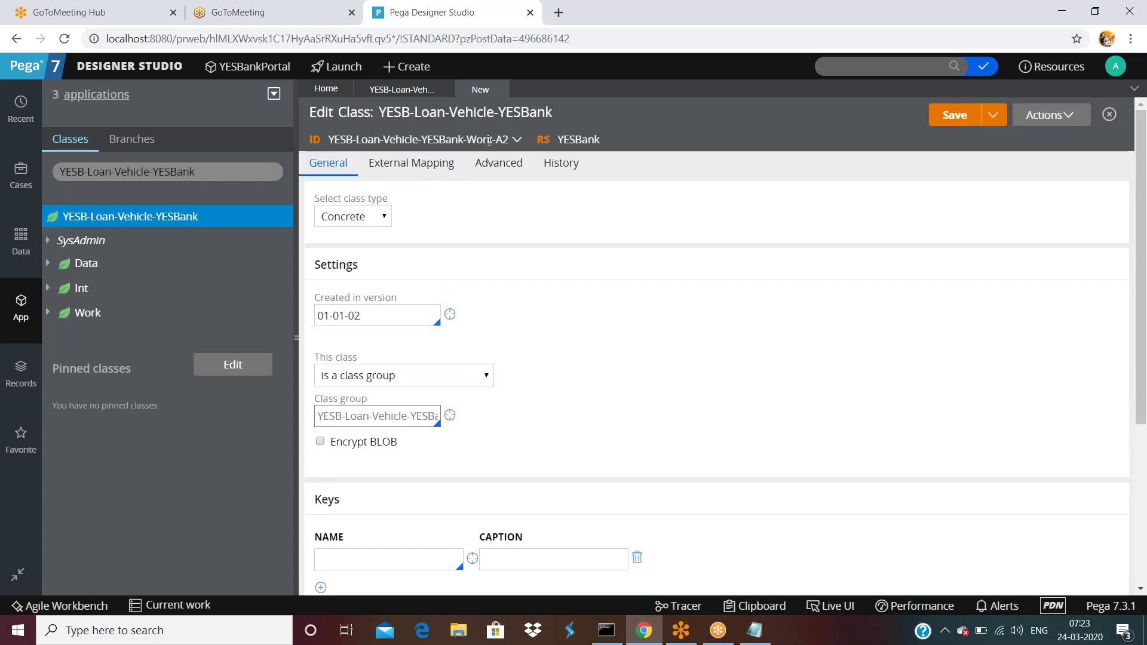
{"action": "scroll", "coordinate": [469, 264], "scroll_direction": "down", "scroll_amount": 2}
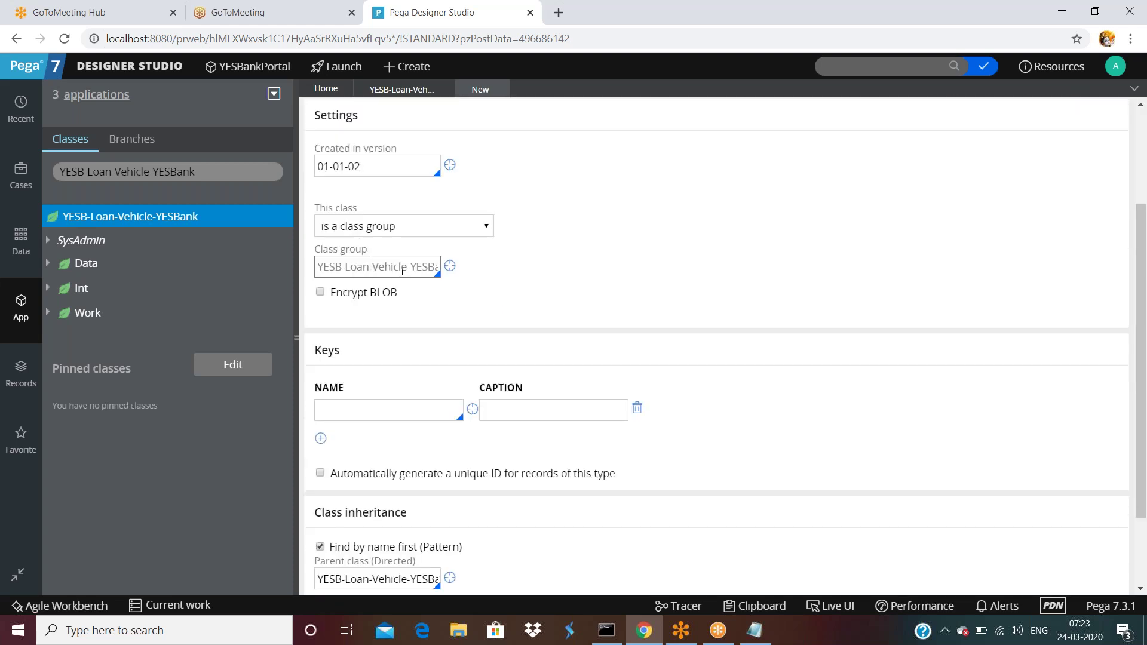
- Read the full class group name, focus the key Name field, and bring Notepad forward
{"action": "left_click_drag", "start_coordinate": [390, 268], "coordinate": [505, 269]}
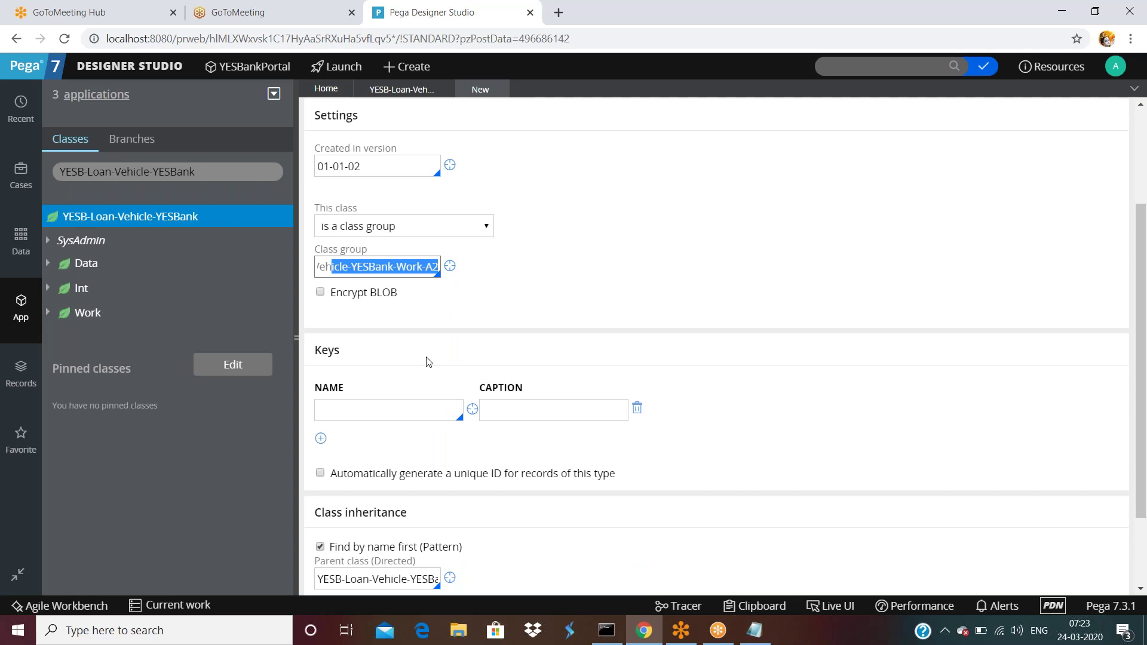
{"action": "scroll", "coordinate": [428, 361], "scroll_direction": "down", "scroll_amount": 1}
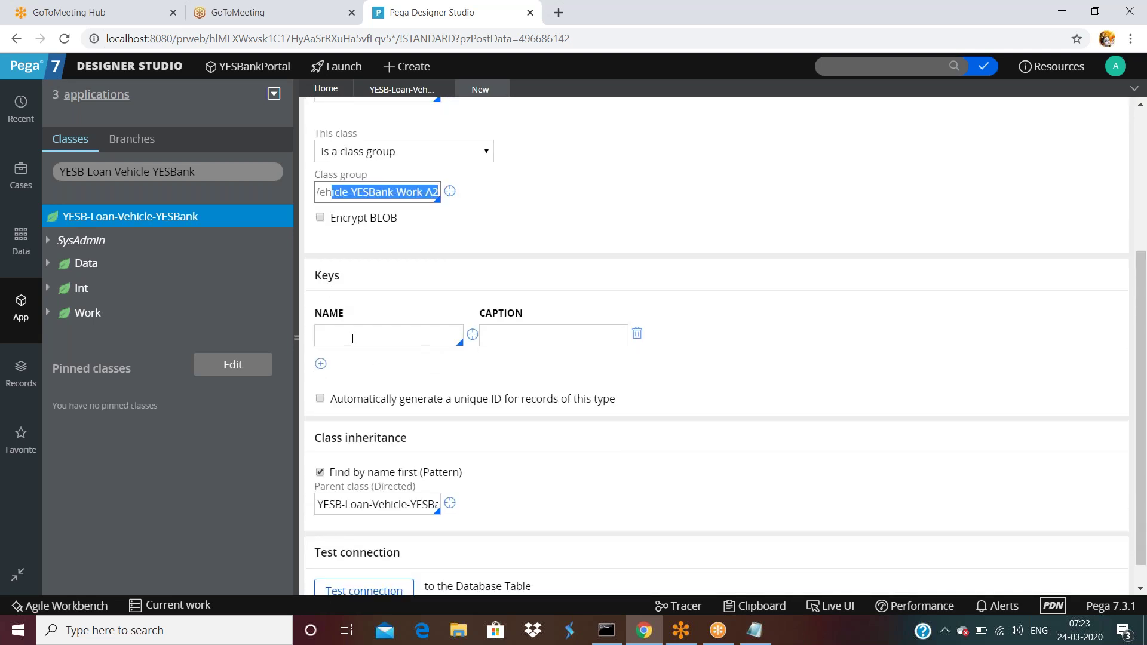
{"action": "left_click", "coordinate": [334, 335]}
{"action": "left_click", "coordinate": [756, 632]}
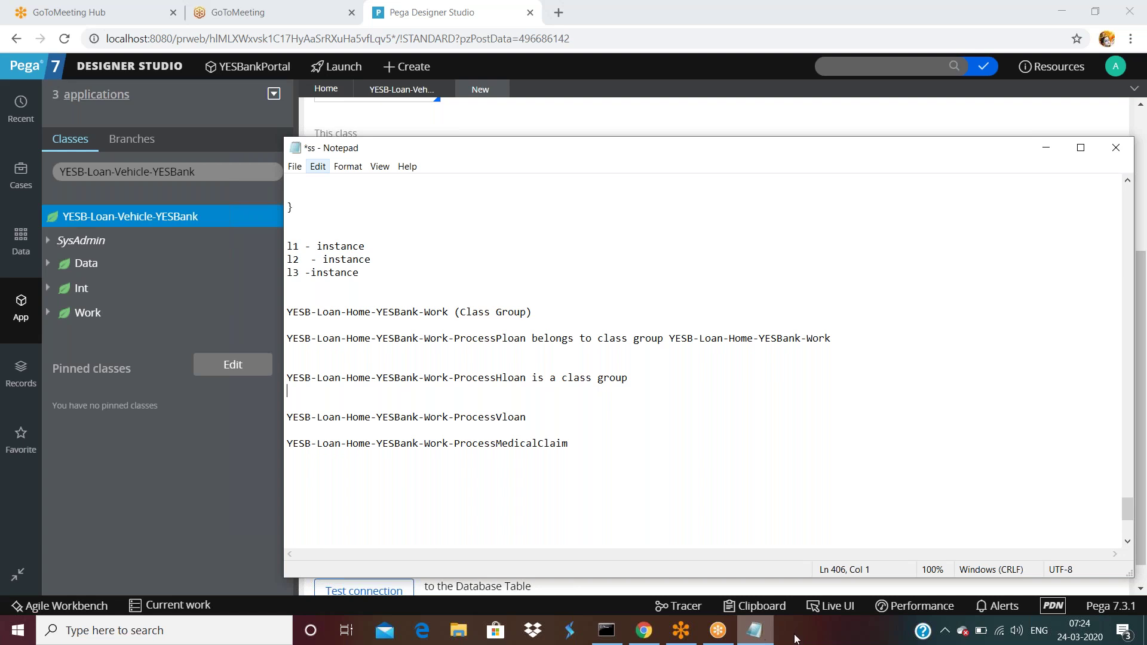
- Return to the Work-A2 class form and enter pyID as the key name
{"action": "left_click", "coordinate": [774, 105]}
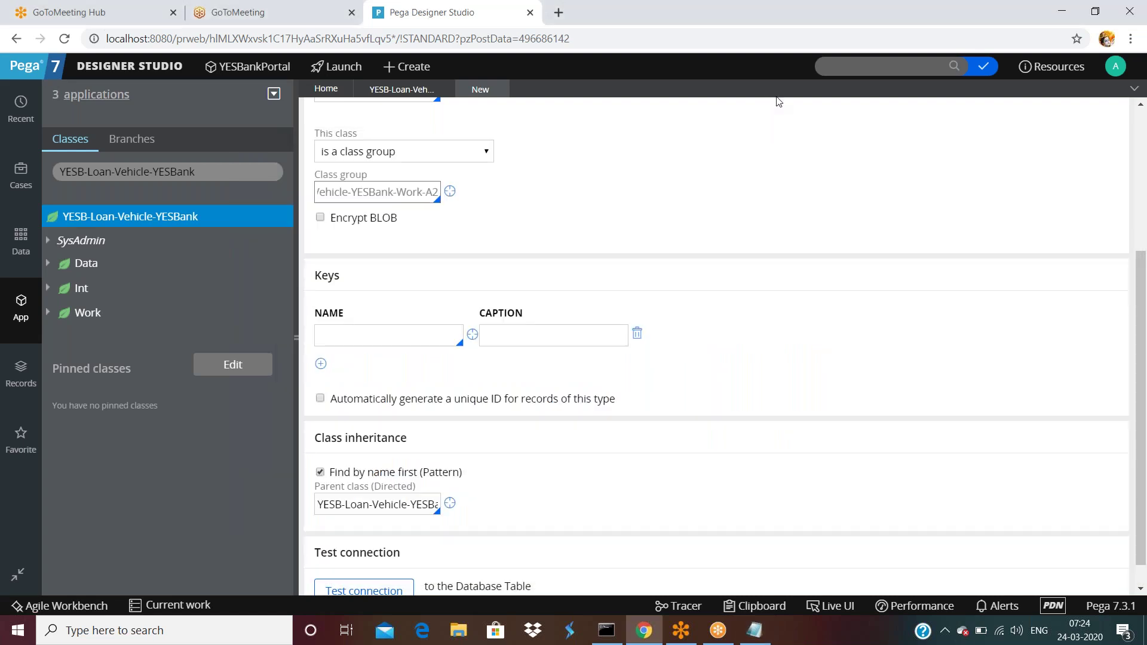
{"action": "left_click_drag", "start_coordinate": [717, 538], "coordinate": [544, 172]}
{"action": "left_click", "coordinate": [543, 171]}
{"action": "left_click", "coordinate": [423, 347]}
{"action": "type", "text": "p"}
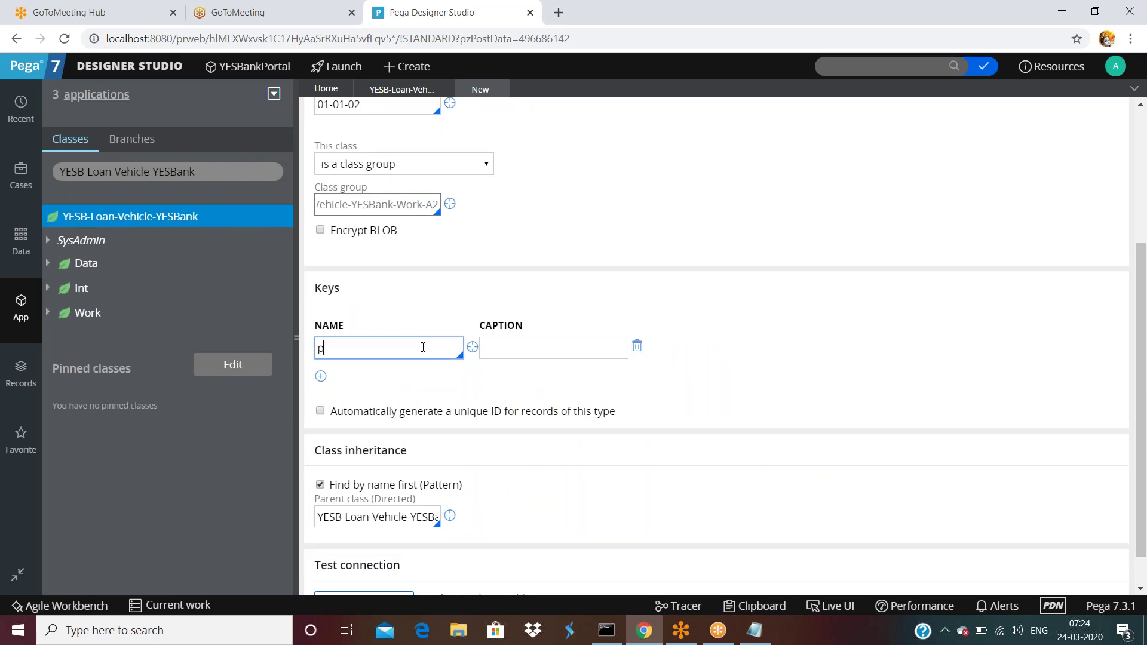
{"action": "type", "text": "yID"}
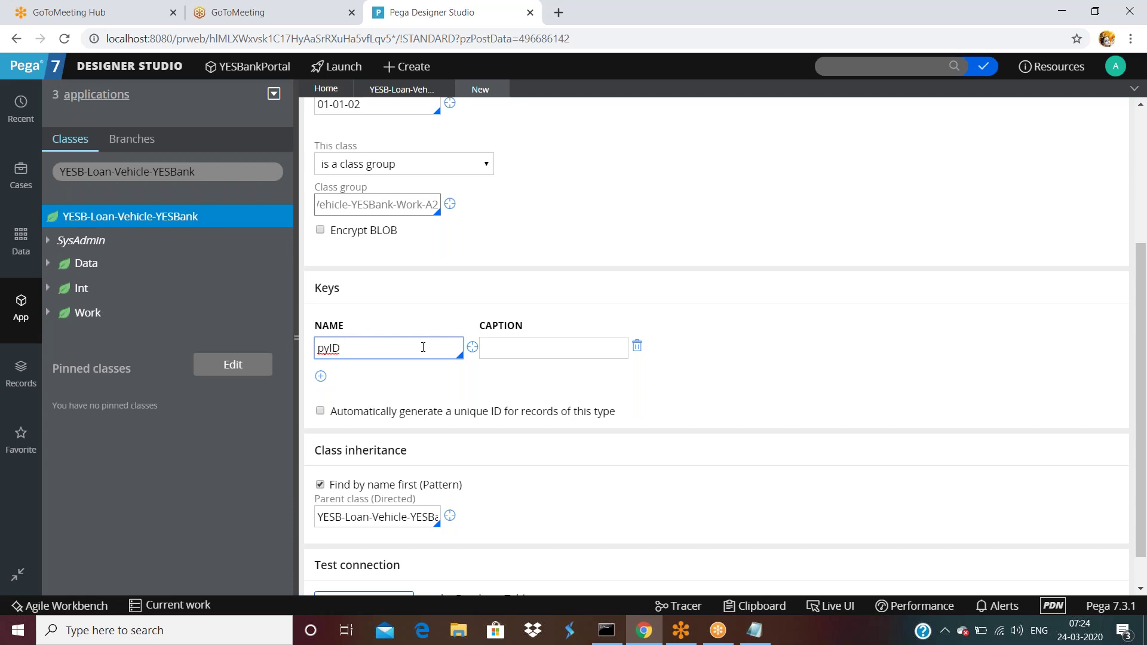
{"action": "scroll", "coordinate": [395, 144], "scroll_direction": "up", "scroll_amount": 1}
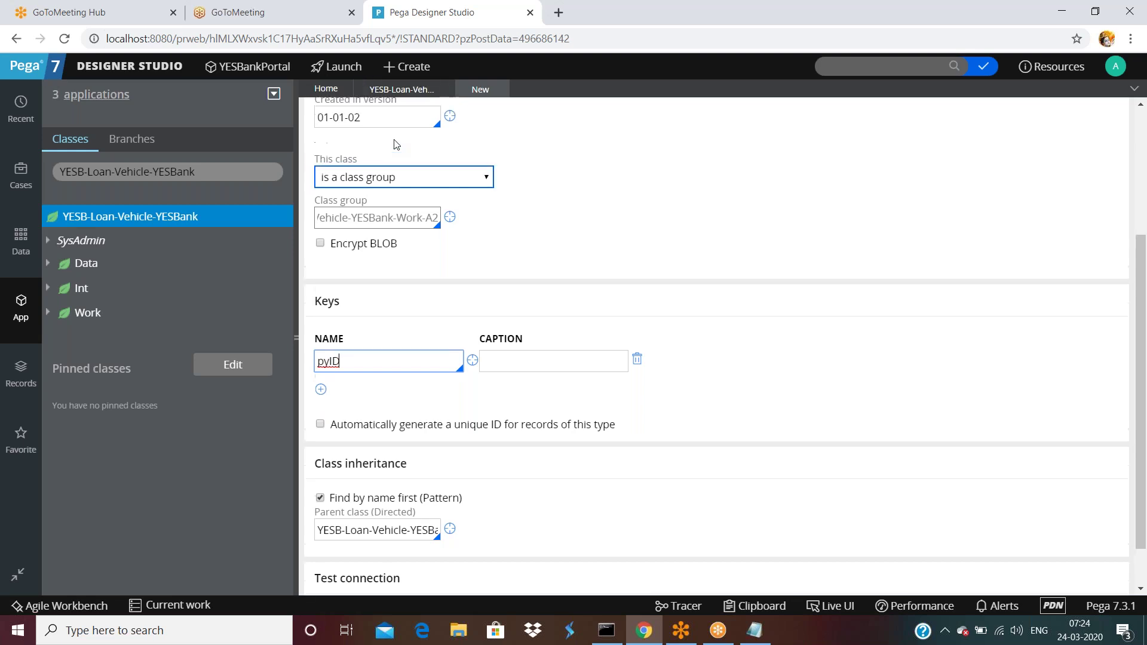
{"action": "scroll", "coordinate": [394, 144], "scroll_direction": "up", "scroll_amount": 4}
{"action": "double_click", "coordinate": [433, 139]}
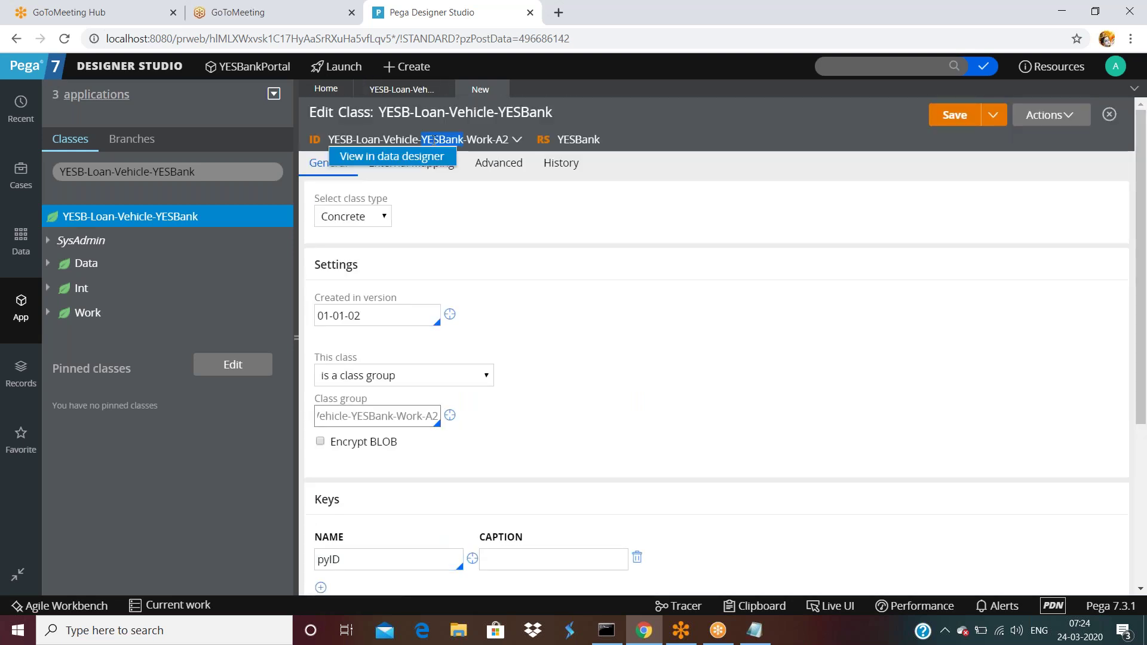
{"action": "scroll", "coordinate": [352, 353], "scroll_direction": "down", "scroll_amount": 3}
{"action": "double_click", "coordinate": [352, 338]}
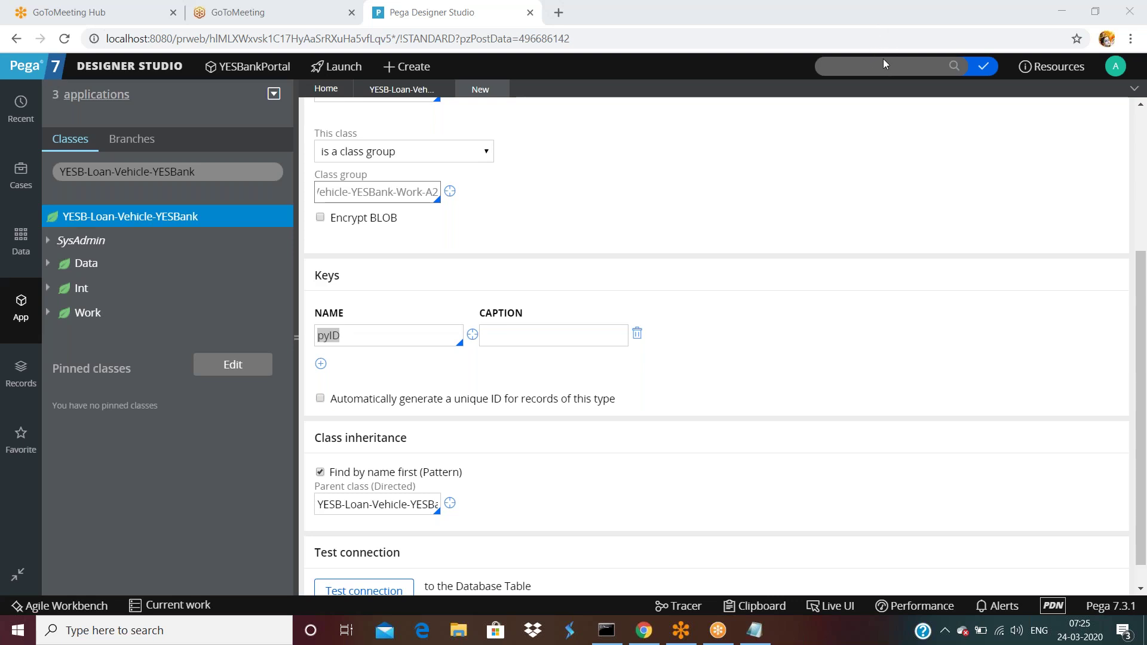
{"action": "left_click", "coordinate": [402, 330]}
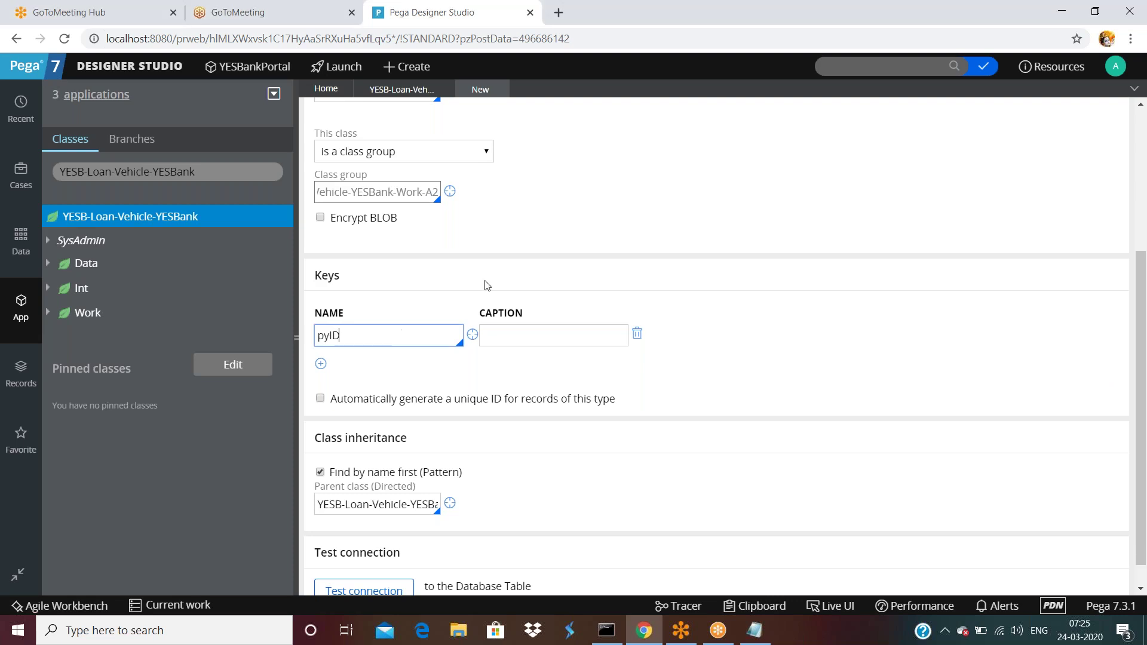
{"action": "scroll", "coordinate": [485, 281], "scroll_direction": "up", "scroll_amount": 4}
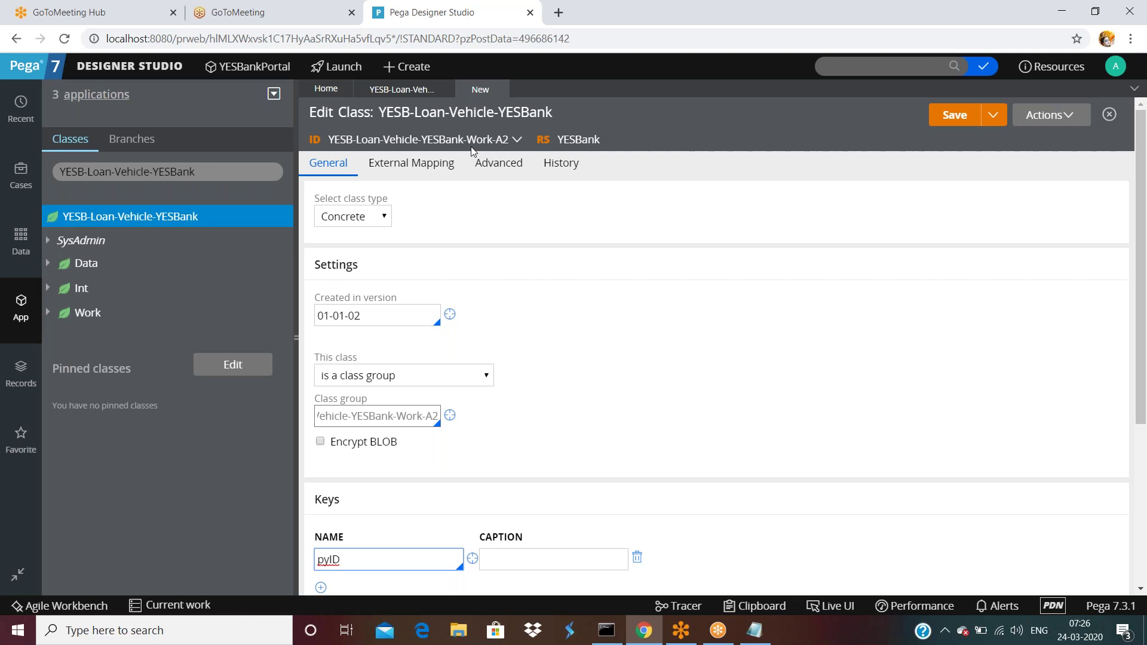
- Give the pyID key the caption 'instance id' and add an empty second key row
{"action": "scroll", "coordinate": [453, 263], "scroll_direction": "down", "scroll_amount": 5}
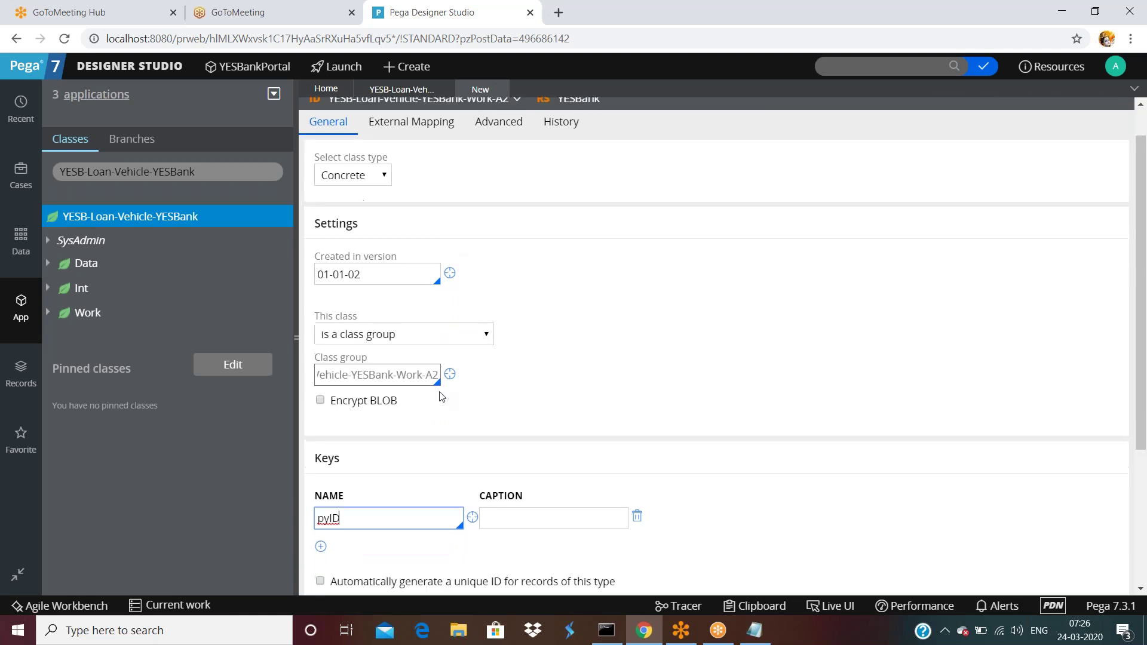
{"action": "left_click", "coordinate": [575, 300]}
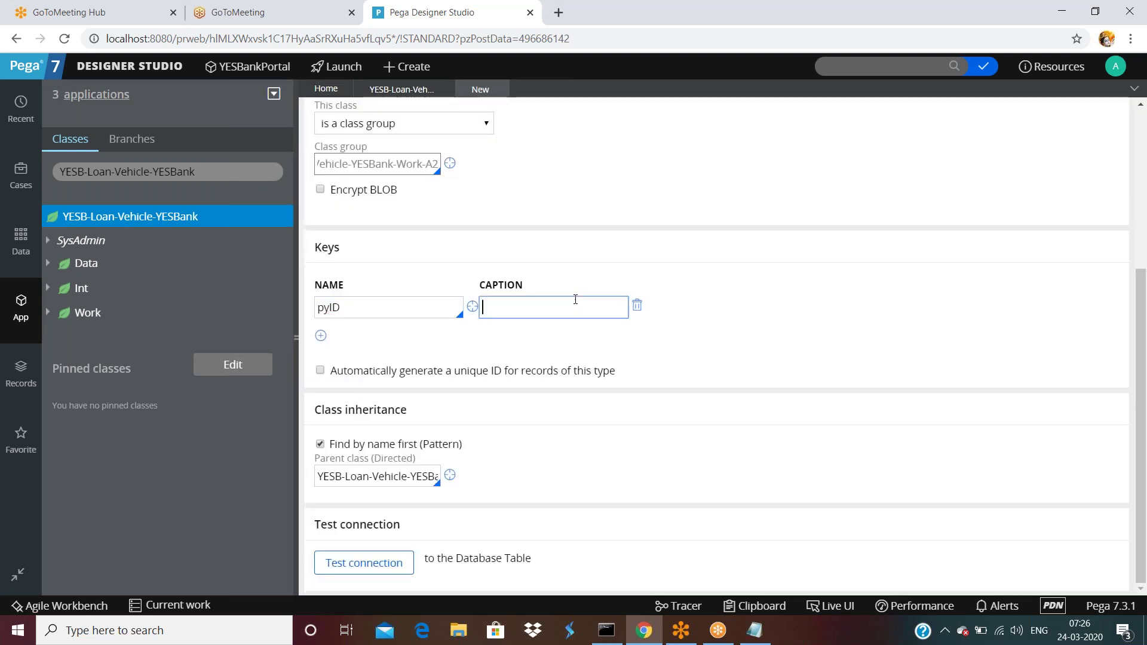
{"action": "type", "text": "instance id"}
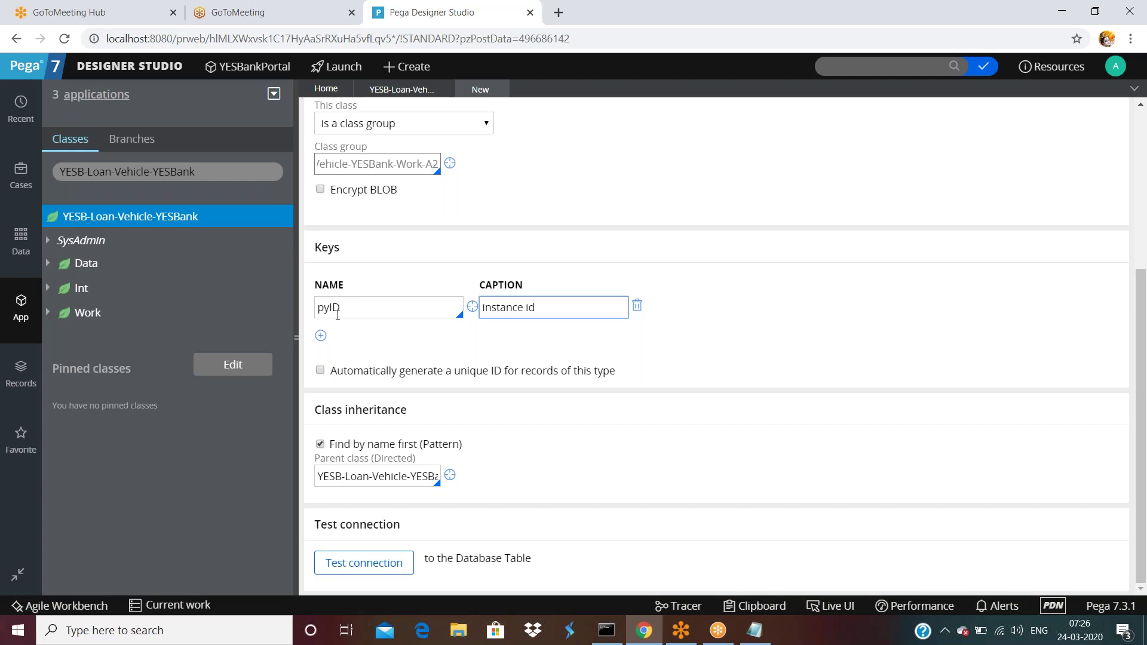
{"action": "left_click", "coordinate": [321, 335]}
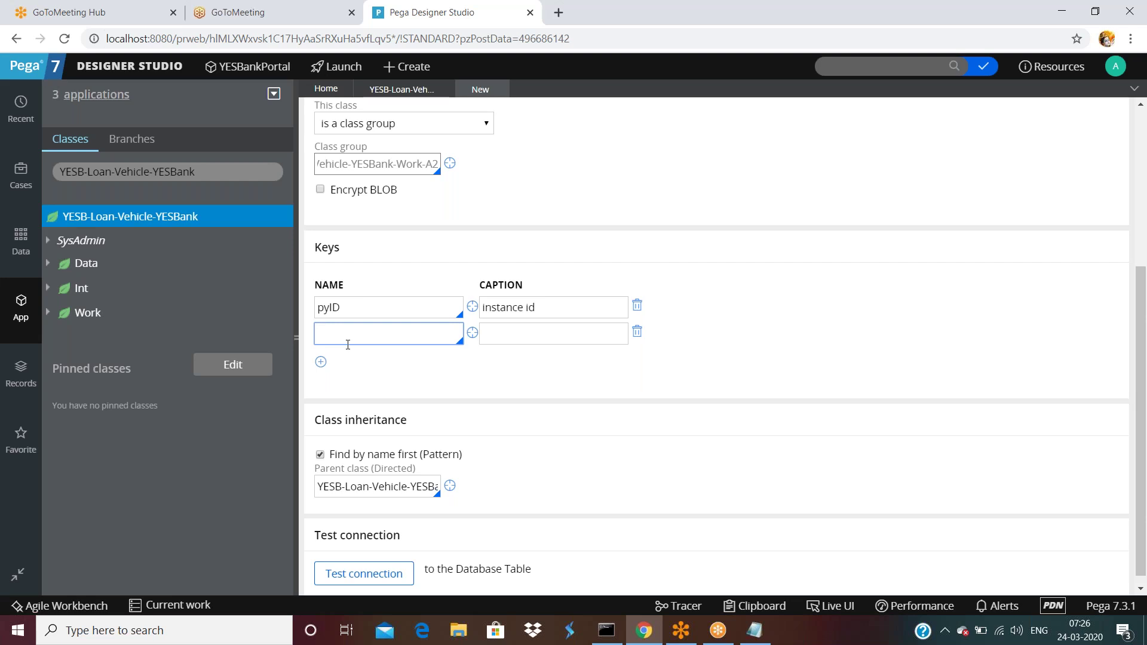
- Add v1, v2, v3 and v4 on separate lines below the ProcessVloan note
{"action": "left_click", "coordinate": [755, 630]}
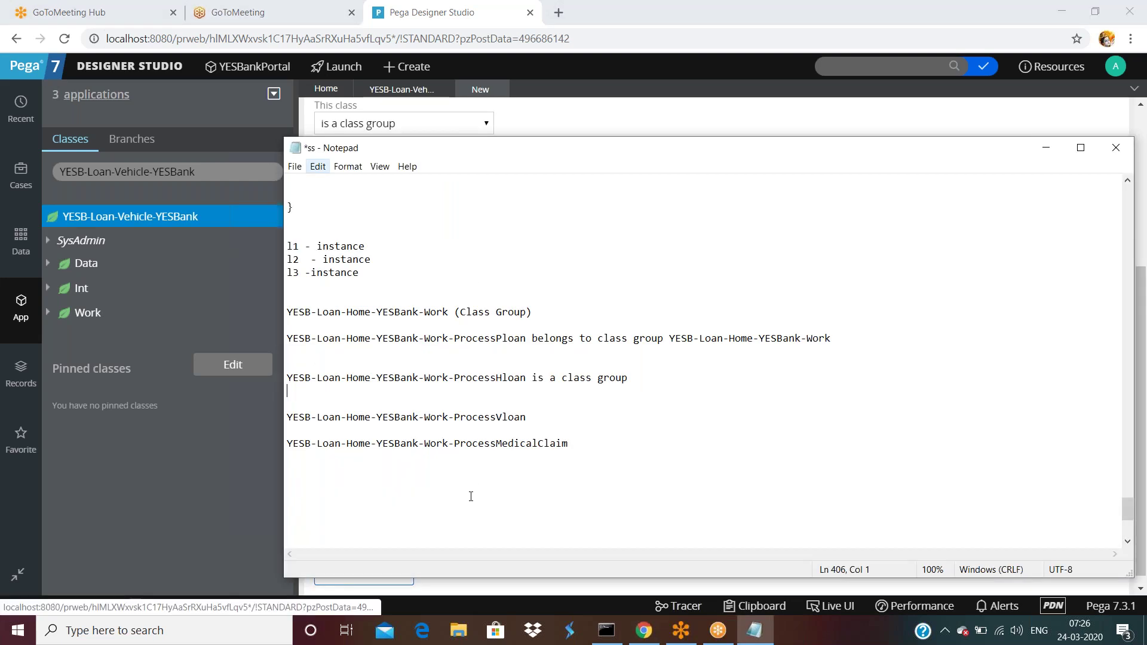
{"action": "scroll", "coordinate": [471, 497], "scroll_direction": "down", "scroll_amount": 4}
{"action": "double_click", "coordinate": [556, 256]}
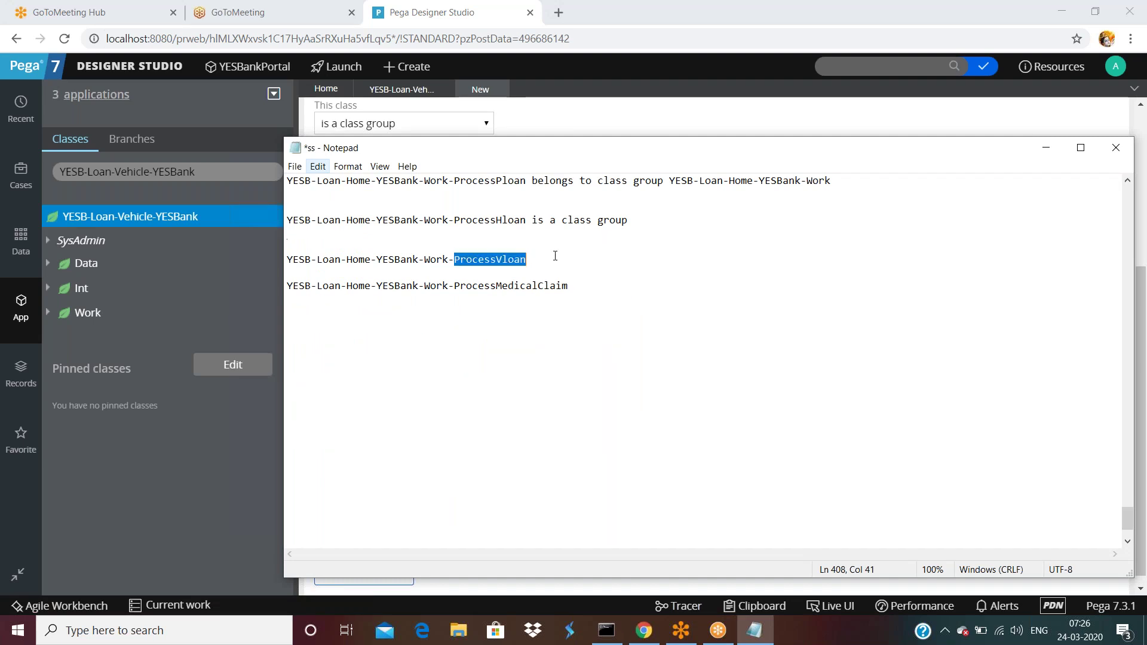
{"action": "left_click", "coordinate": [555, 255]}
{"action": "key", "text": "Return"}
{"action": "key", "text": "Return"}
{"action": "key", "text": "Return"}
{"action": "type", "text": "v1"}
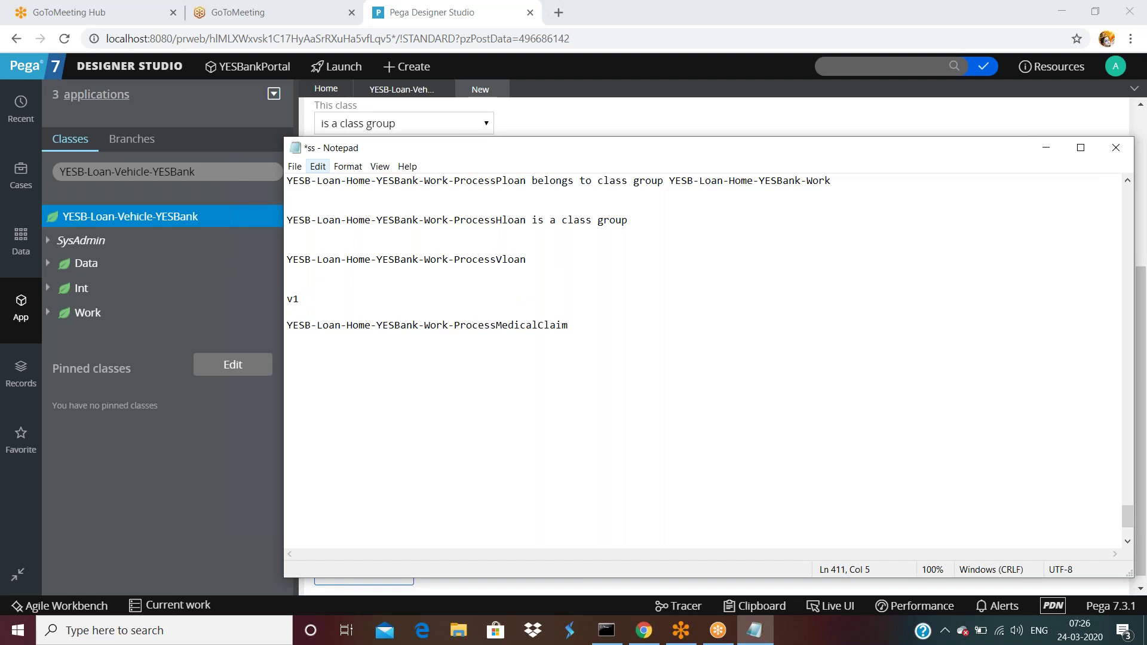
{"action": "key", "text": "Return"}
{"action": "type", "text": "v2"}
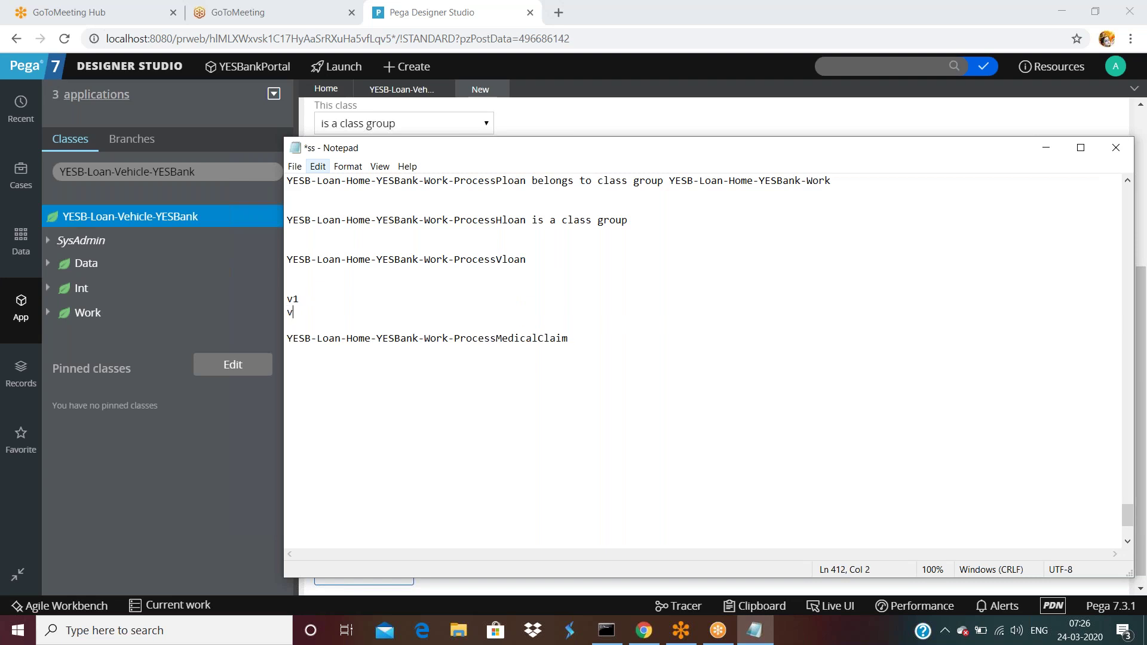
{"action": "key", "text": "Return"}
{"action": "key", "text": "Return"}
{"action": "type", "text": "v3"}
{"action": "key", "text": "Return"}
{"action": "key", "text": "Return"}
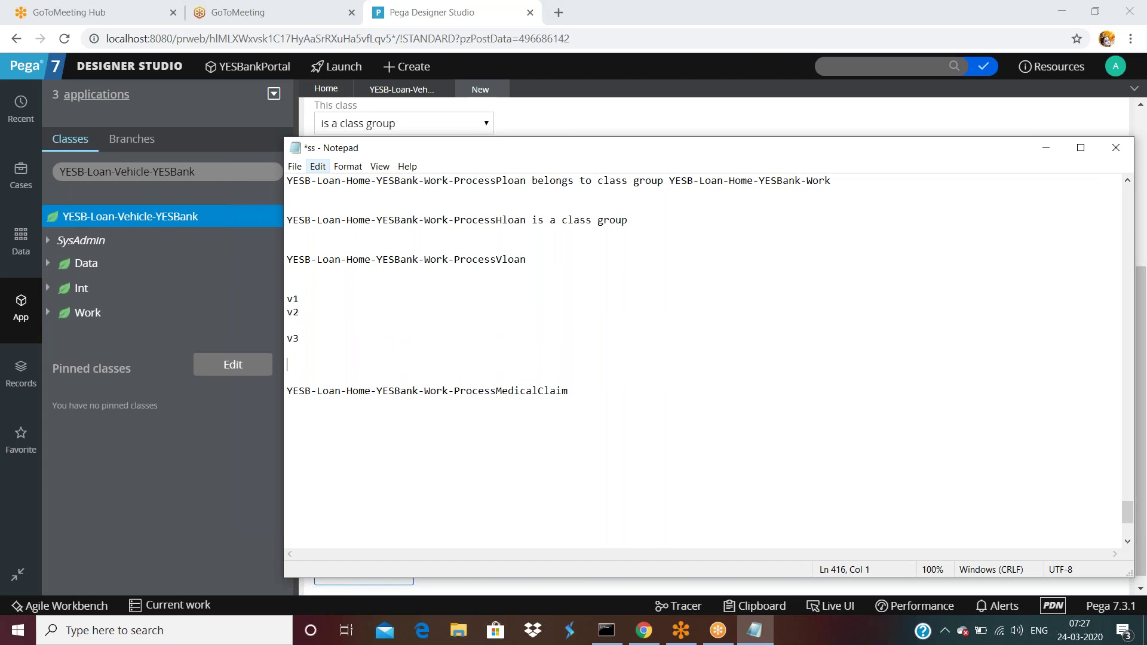
{"action": "type", "text": "v4"}
{"action": "key", "text": "Return"}
{"action": "key", "text": "Return"}
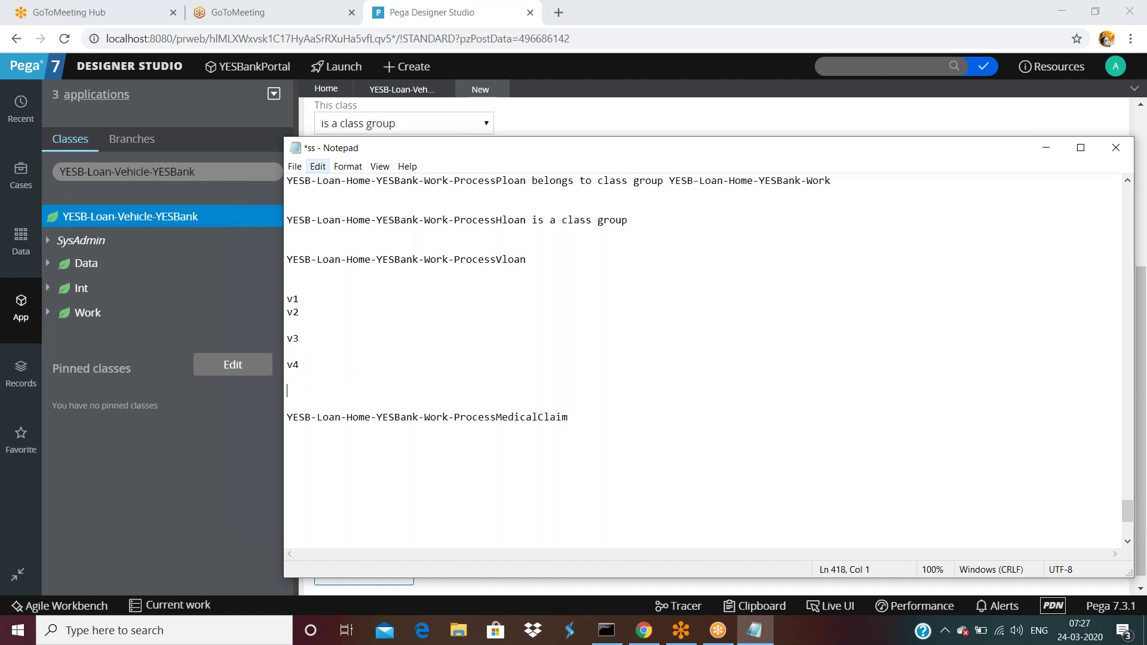
{"action": "key", "text": "Up"}
{"action": "key", "text": "Up"}
- Add v5 and v6 lines, typing a customer's name beside v6, and select the v6 line
{"action": "key", "text": "Return"}
{"action": "type", "text": "v5"}
{"action": "key", "text": "Return"}
{"action": "type", "text": "v"}
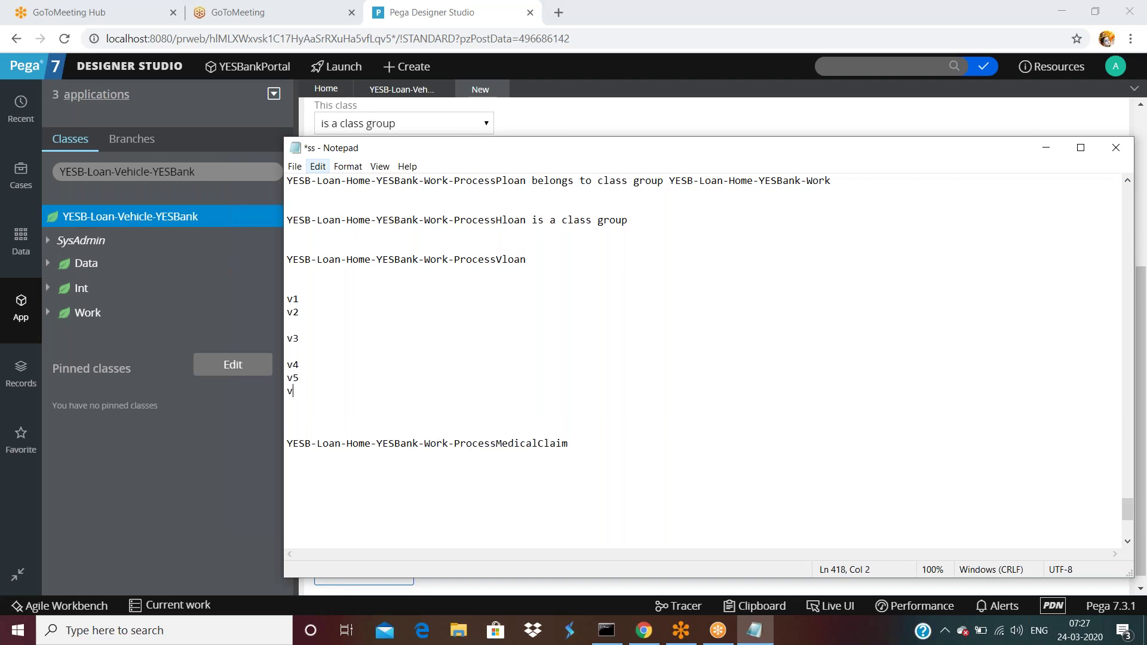
{"action": "type", "text": "6"}
{"action": "type", "text": "customernam"}
{"action": "key", "text": "BackSpace"}
{"action": "key", "text": "BackSpace"}
{"action": "key", "text": "BackSpace"}
{"action": "key", "text": "BackSpace"}
{"action": "key", "text": "BackSpace"}
{"action": "key", "text": "BackSpace"}
{"action": "key", "text": "BackSpace"}
{"action": "key", "text": "BackSpace"}
{"action": "key", "text": "BackSpace"}
{"action": "key", "text": "BackSpace"}
{"action": "key", "text": "BackSpace"}
{"action": "type", "text": "suresh"}
{"action": "left_click_drag", "start_coordinate": [356, 396], "coordinate": [266, 393]}
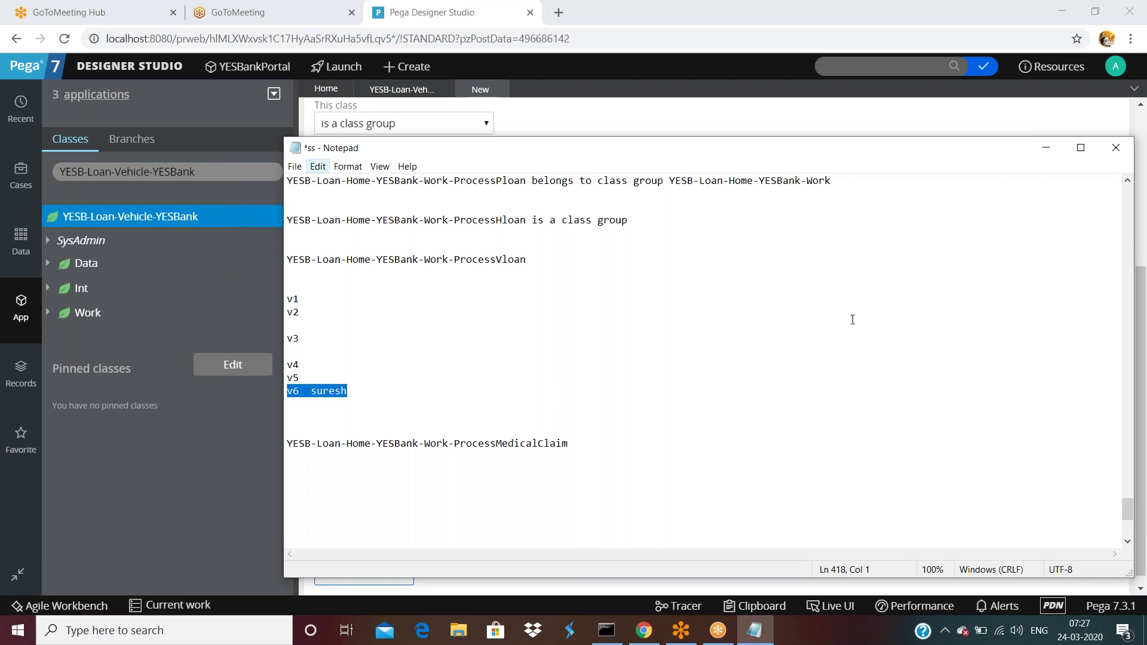
- Delete the empty second key row, keeping only pyID, and filter the class explorer for 'Rule'
{"action": "left_click", "coordinate": [865, 119]}
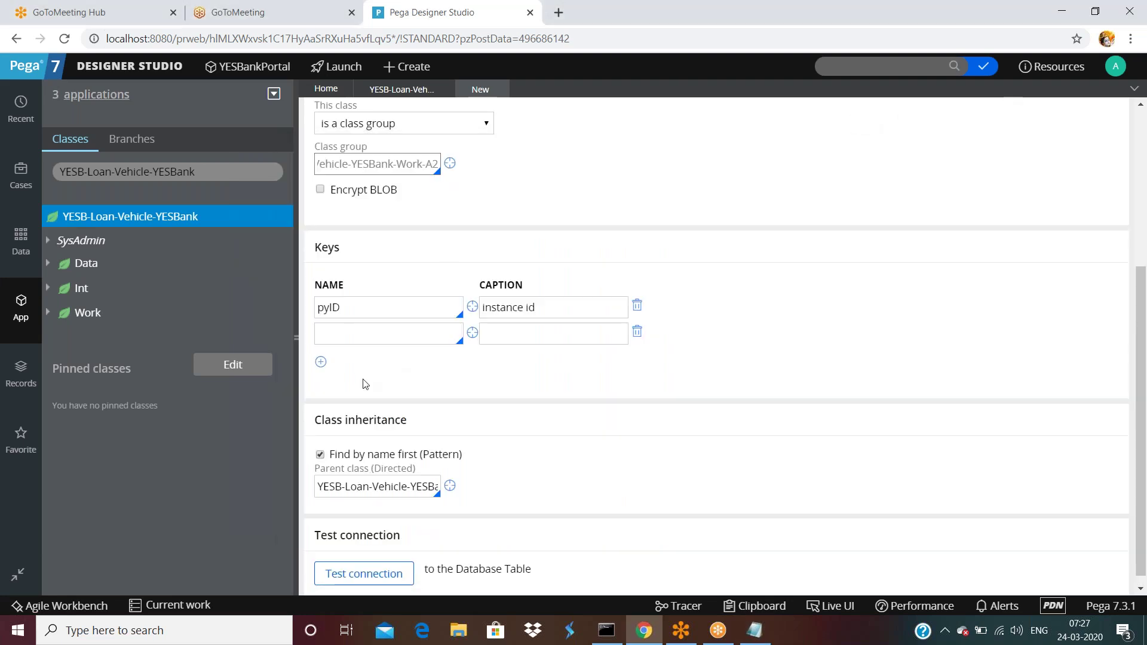
{"action": "left_click", "coordinate": [412, 336]}
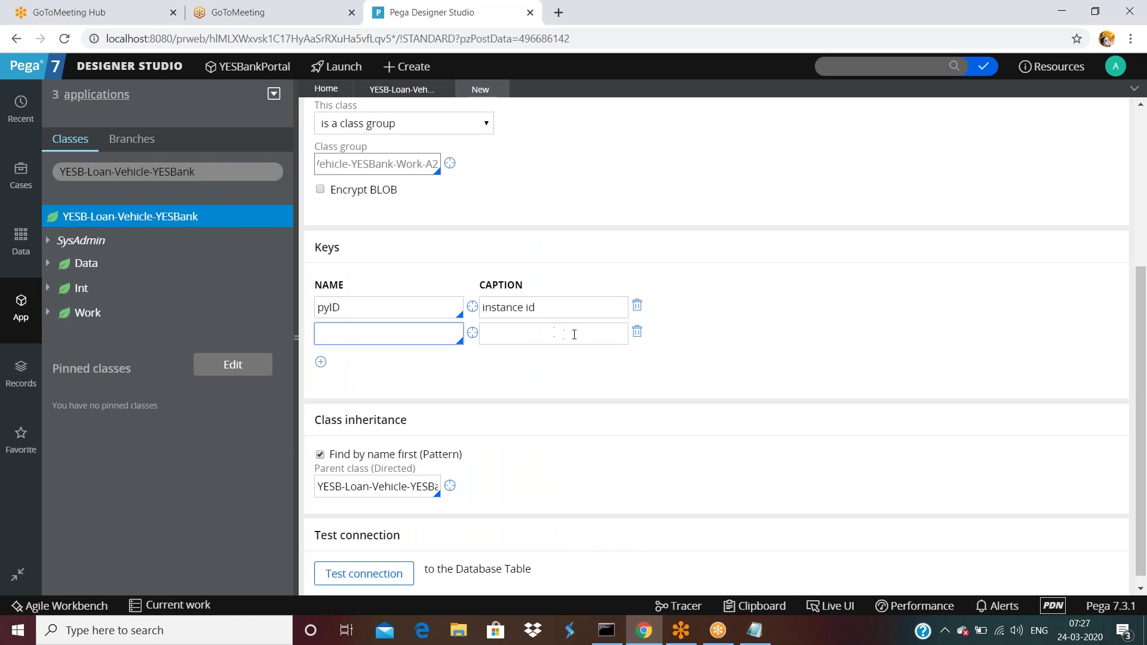
{"action": "left_click", "coordinate": [637, 332]}
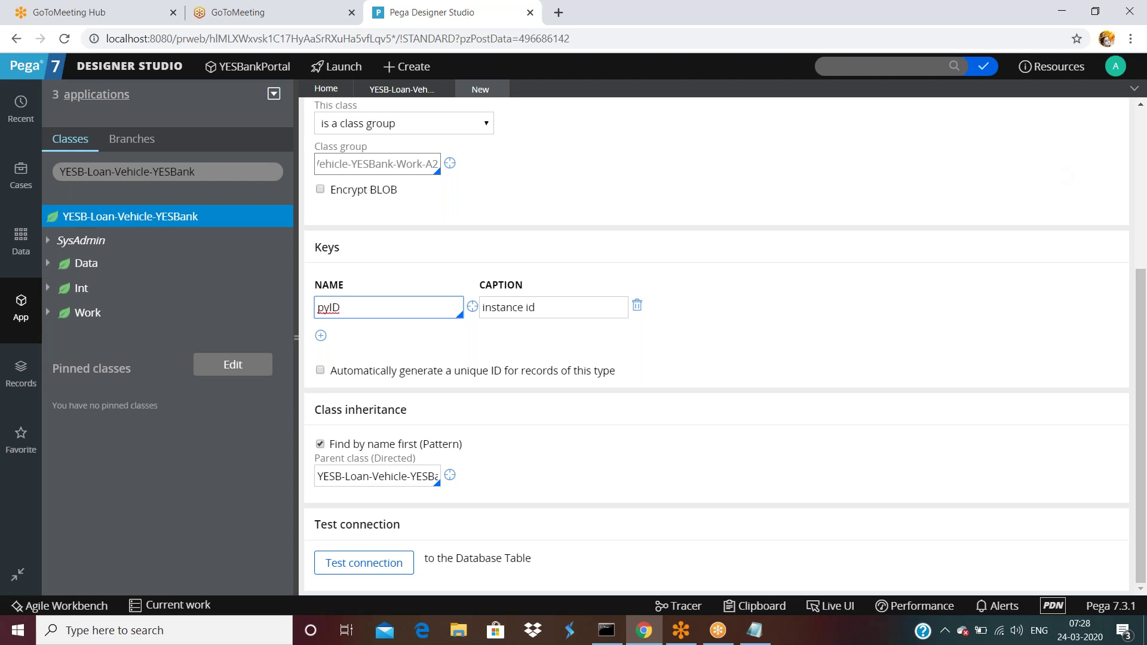
{"action": "left_click", "coordinate": [168, 172]}
{"action": "type", "text": "Rule"}
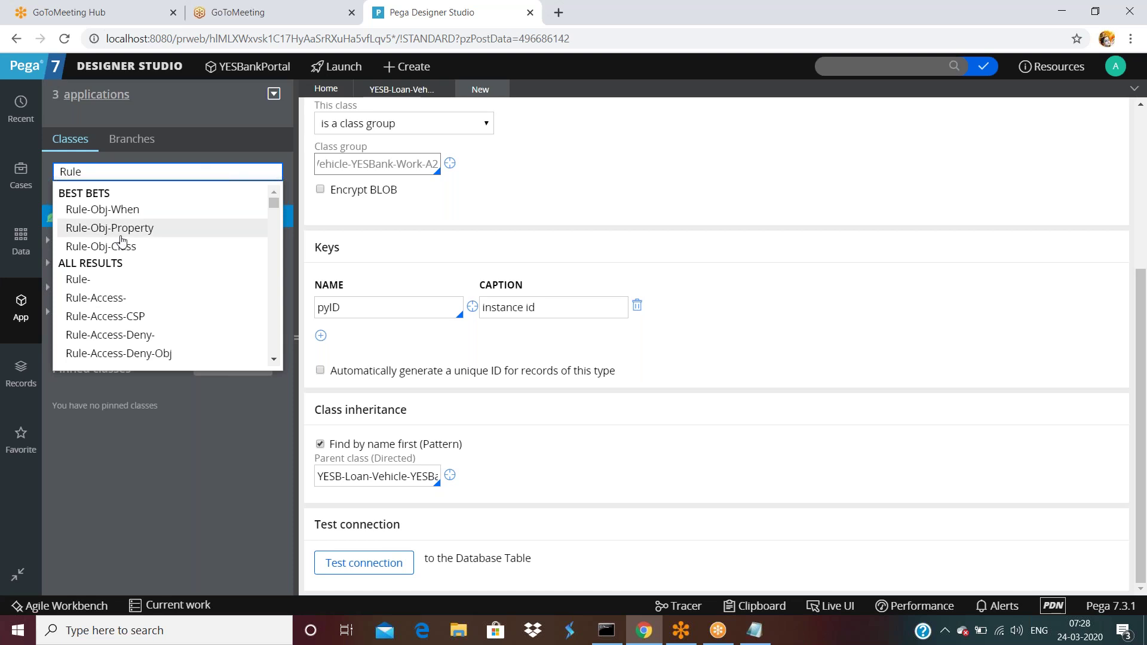
- Open the Rule-Obj-Property class form and review its keys pyClassName and pyPropertyName
{"action": "left_click", "coordinate": [141, 227]}
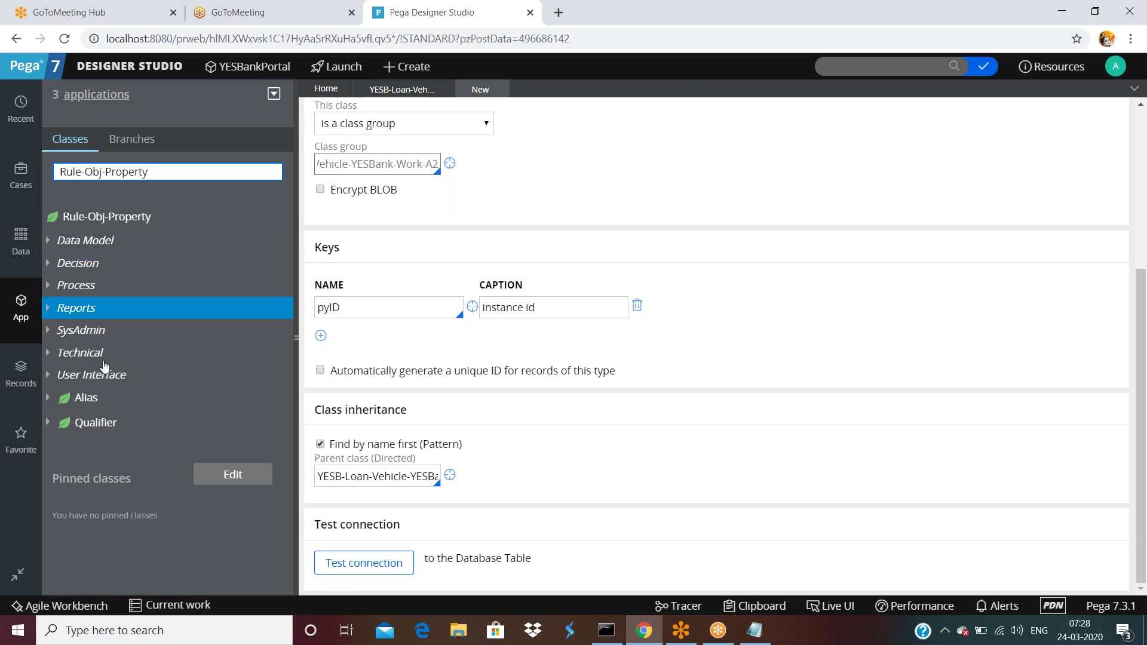
{"action": "left_click", "coordinate": [49, 333]}
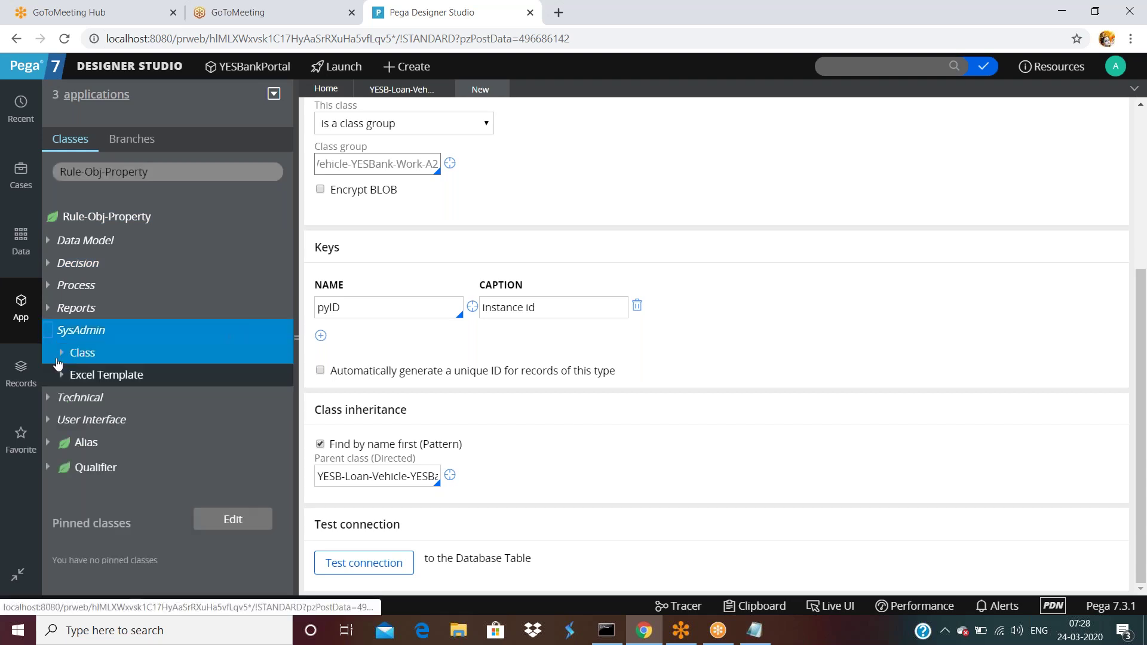
{"action": "left_click", "coordinate": [62, 352]}
{"action": "left_click", "coordinate": [123, 376]}
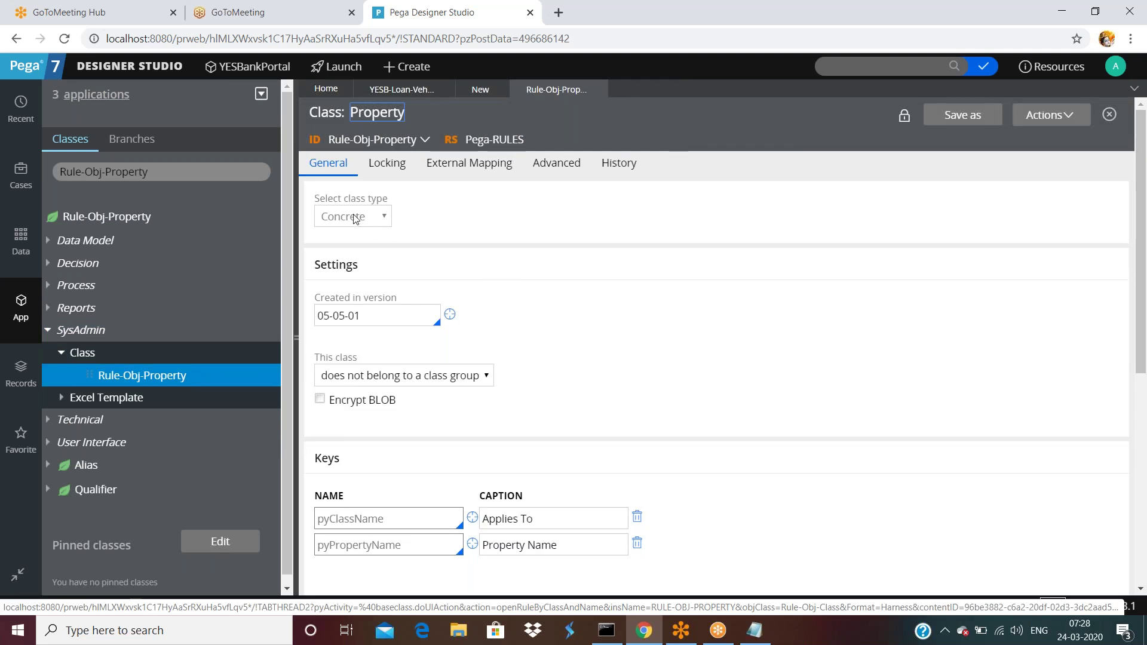
{"action": "scroll", "coordinate": [359, 322], "scroll_direction": "down", "scroll_amount": 5}
{"action": "double_click", "coordinate": [328, 160]}
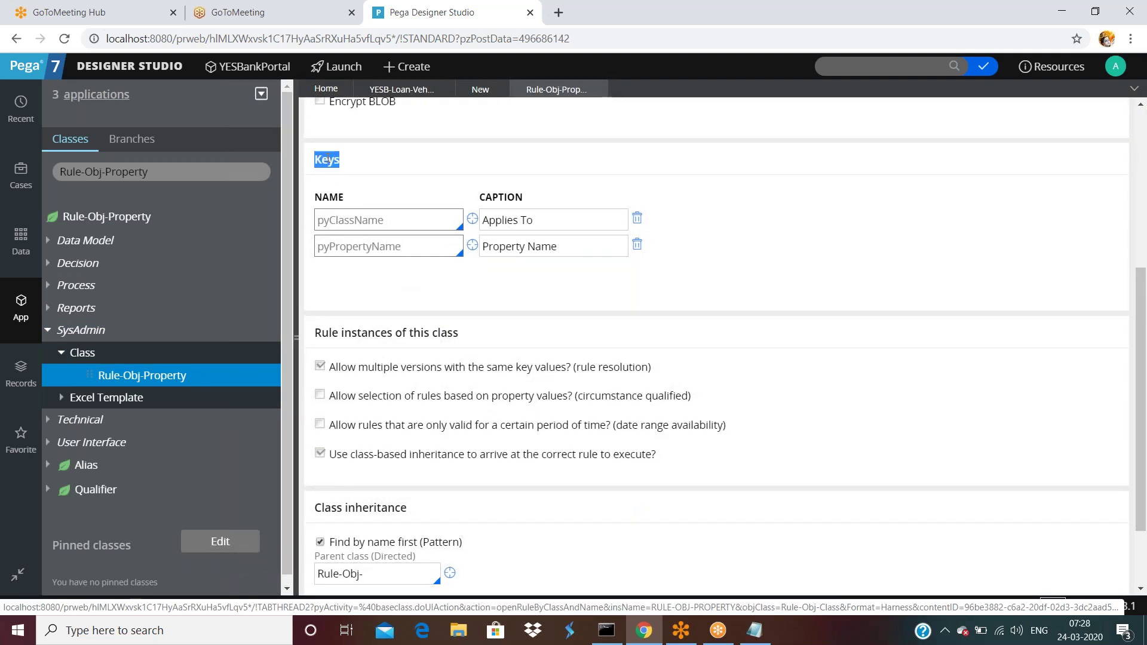
{"action": "double_click", "coordinate": [379, 220]}
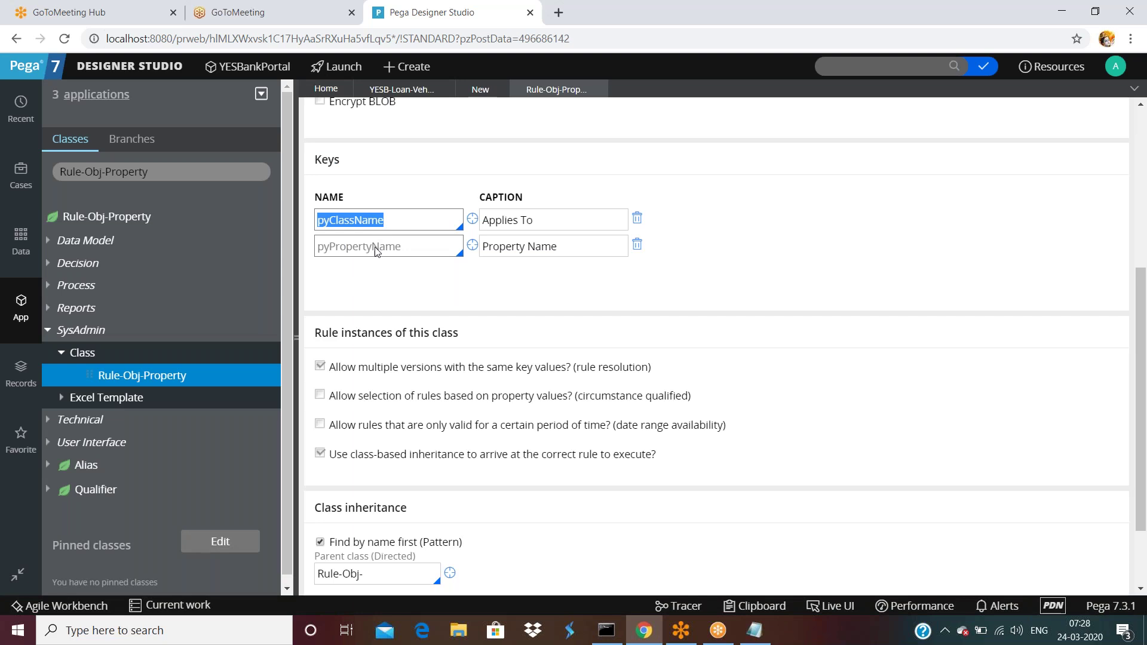
{"action": "double_click", "coordinate": [377, 247]}
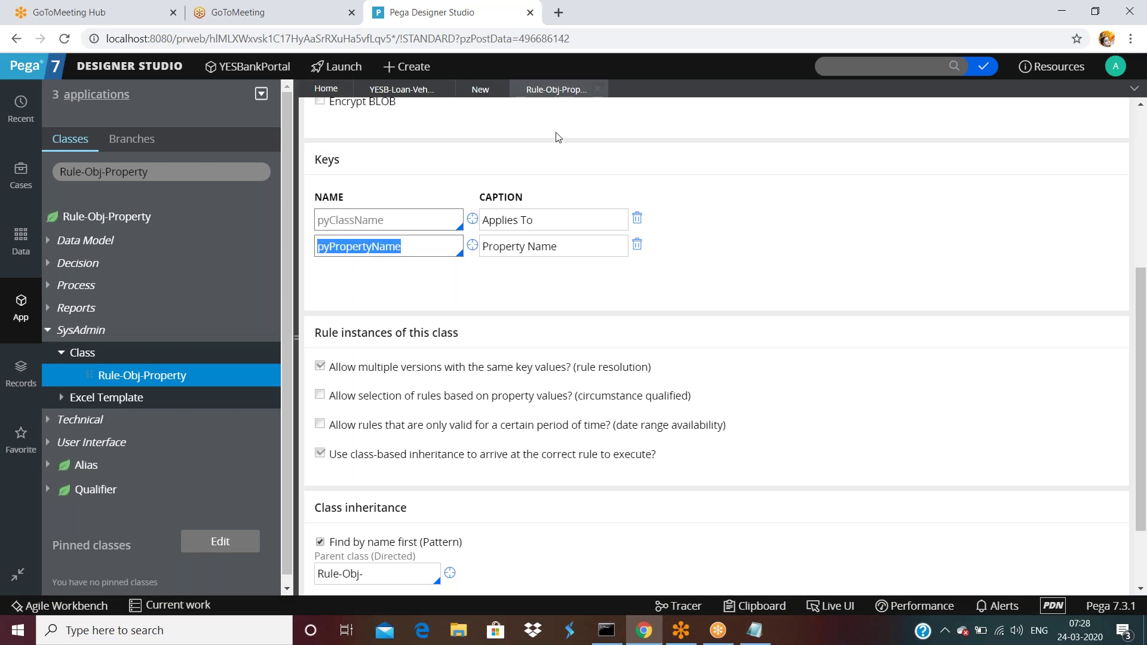
{"action": "scroll", "coordinate": [558, 106], "scroll_direction": "up", "scroll_amount": 5}
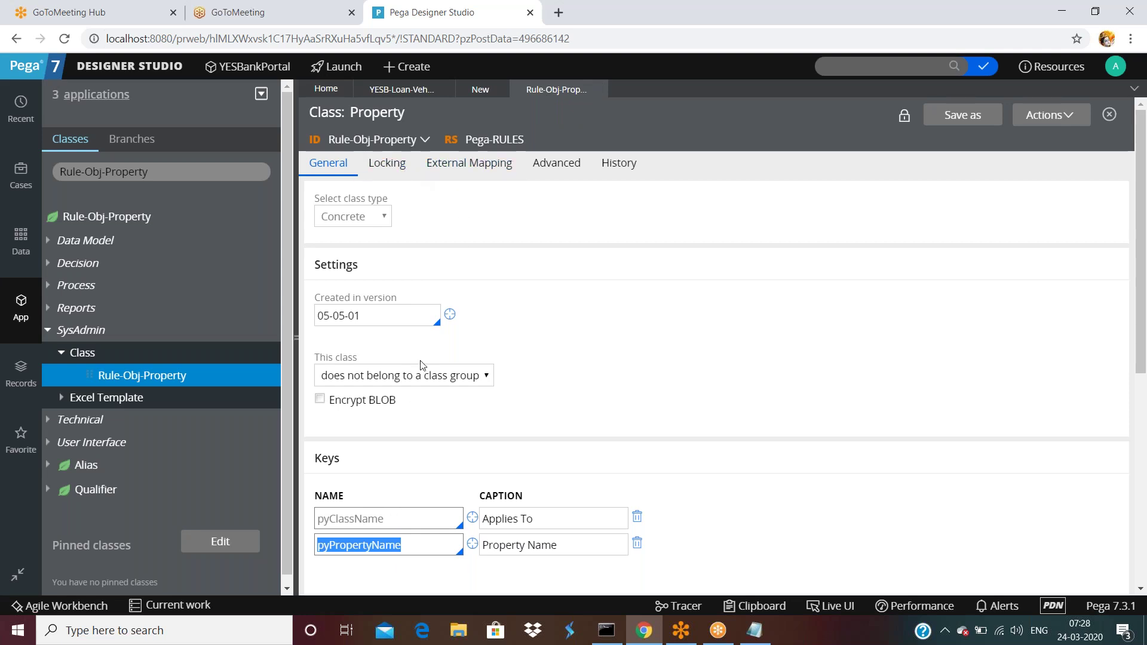
{"action": "left_click", "coordinate": [537, 518]}
{"action": "triple_click", "coordinate": [537, 518]}
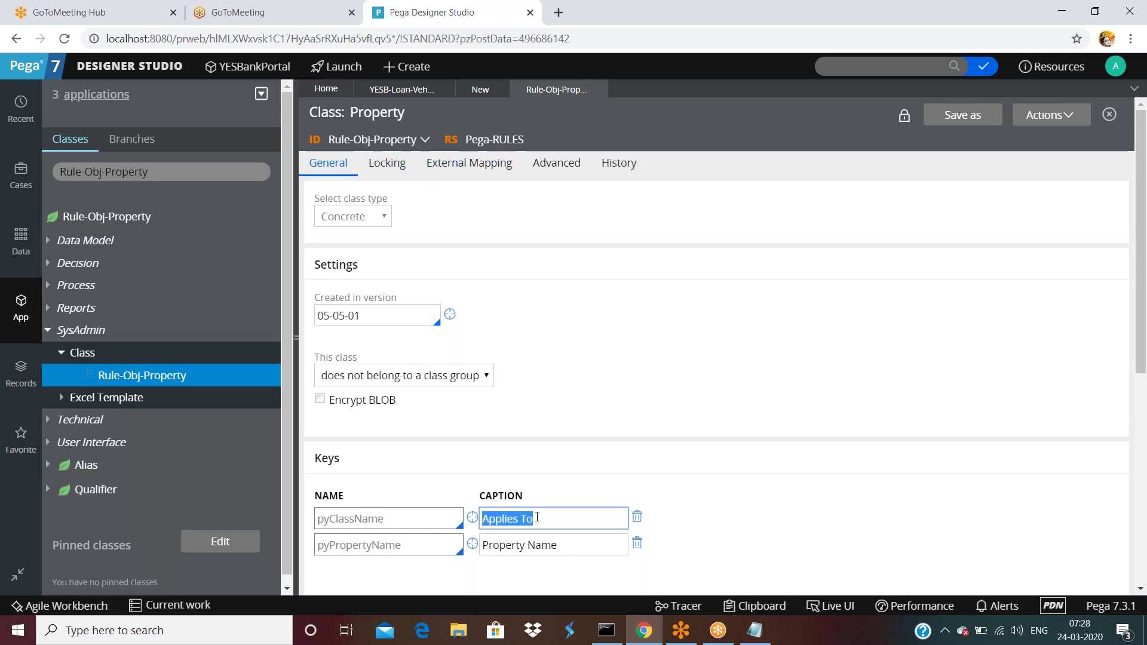
{"action": "triple_click", "coordinate": [561, 546]}
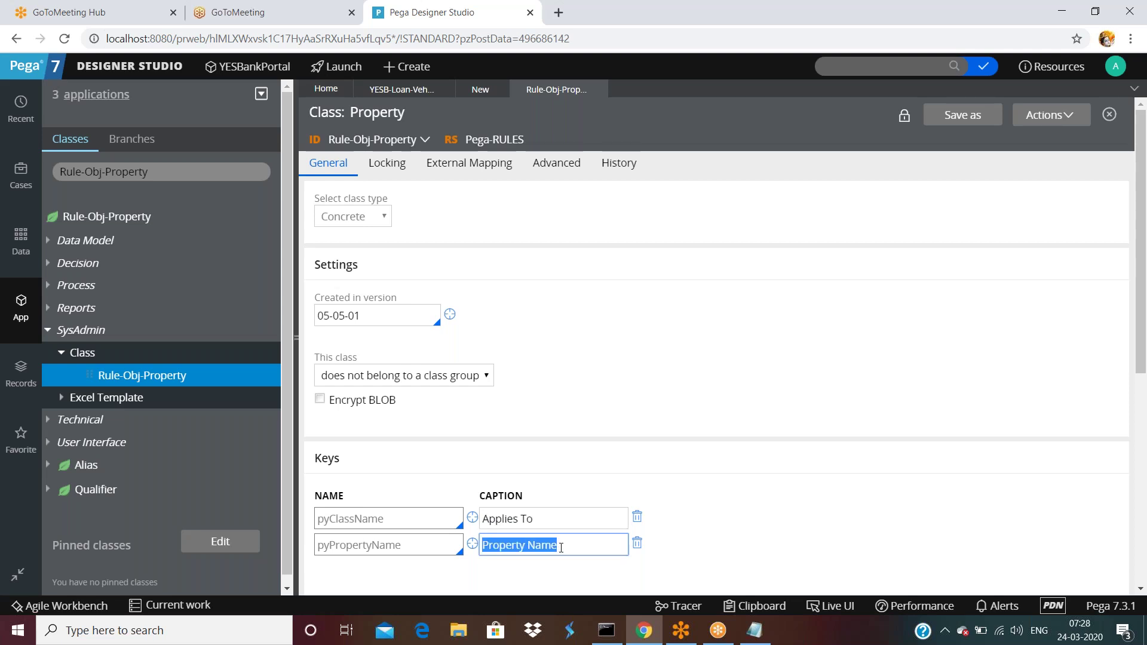
{"action": "left_click", "coordinate": [542, 525]}
{"action": "triple_click", "coordinate": [542, 525]}
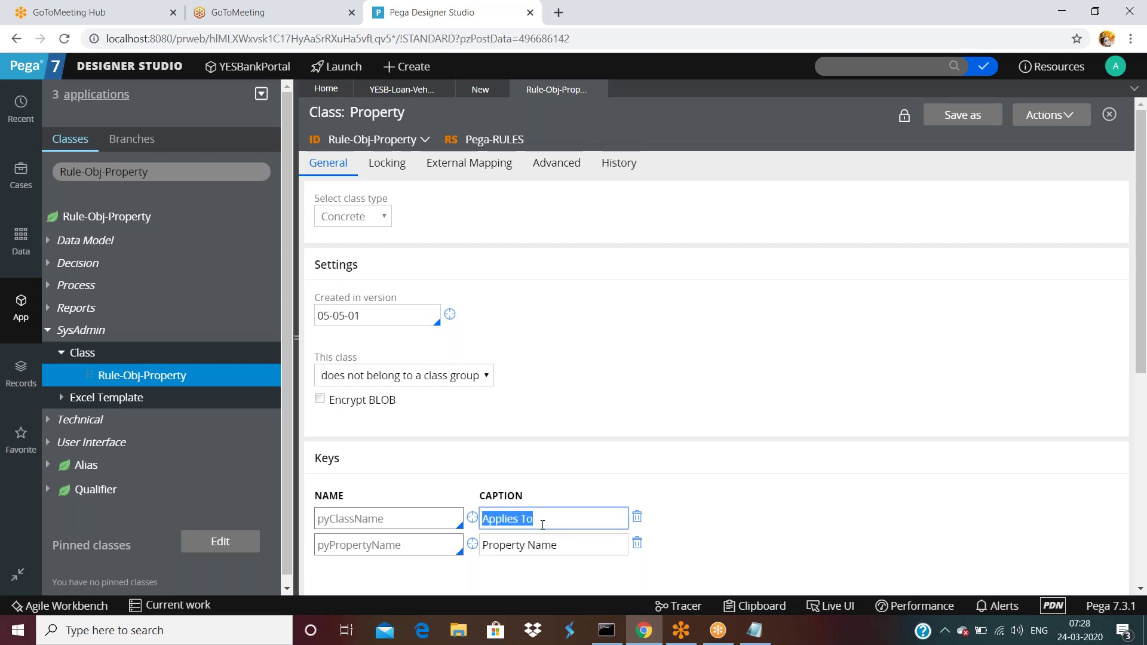
{"action": "left_click", "coordinate": [568, 544]}
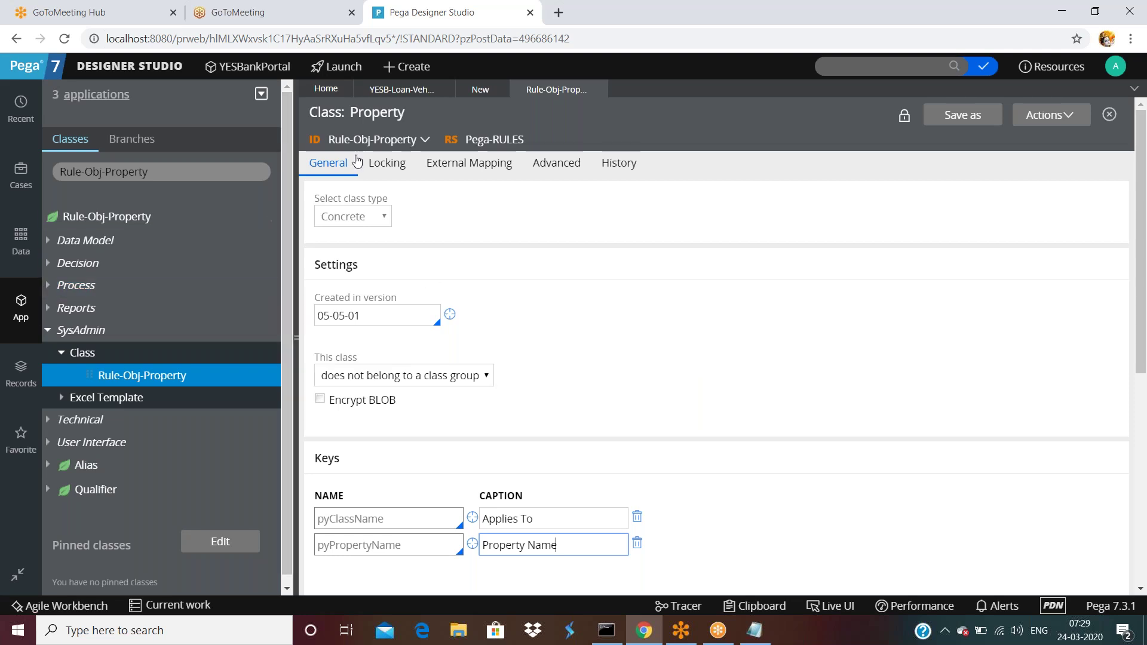
{"action": "scroll", "coordinate": [394, 377], "scroll_direction": "down", "scroll_amount": 3}
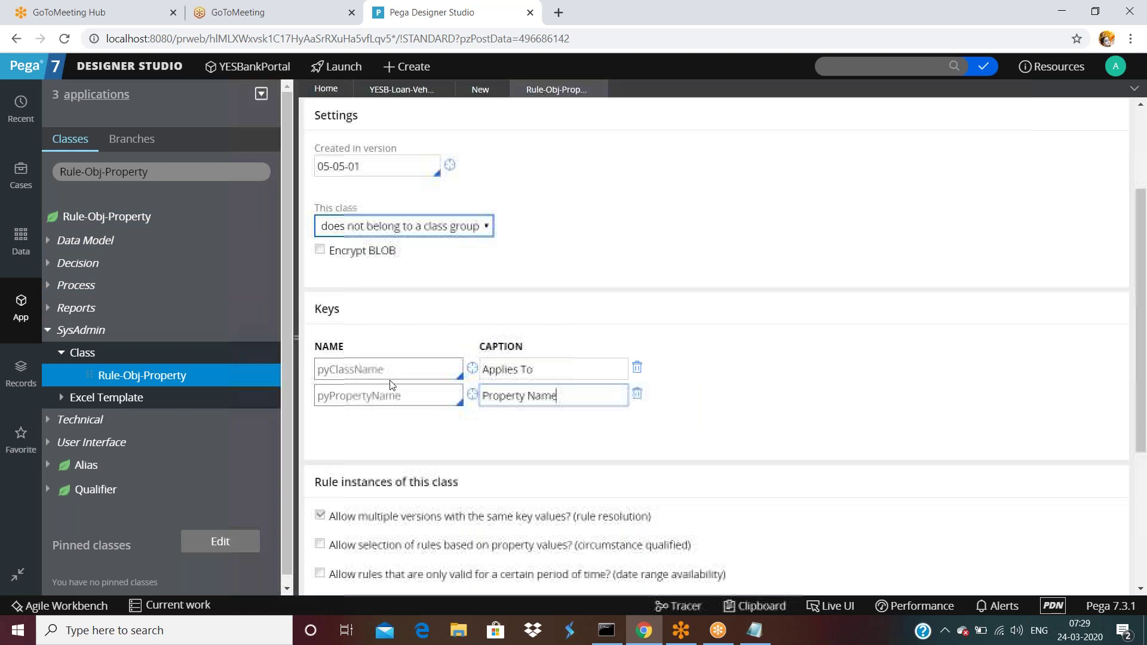
{"action": "double_click", "coordinate": [399, 372]}
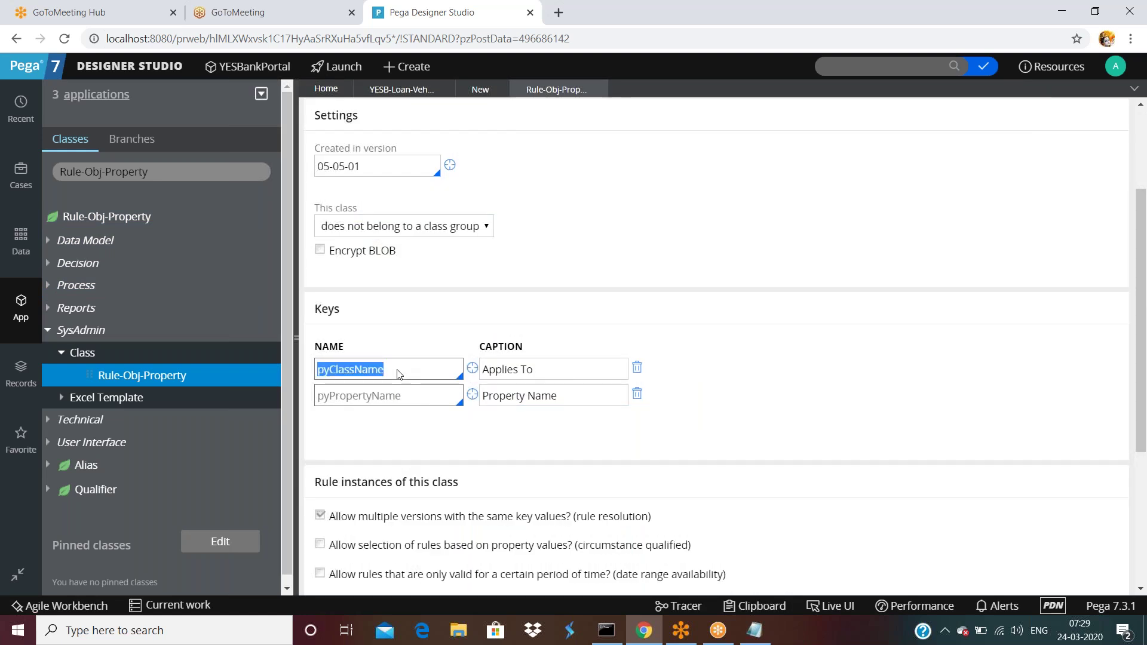
{"action": "left_click", "coordinate": [409, 403]}
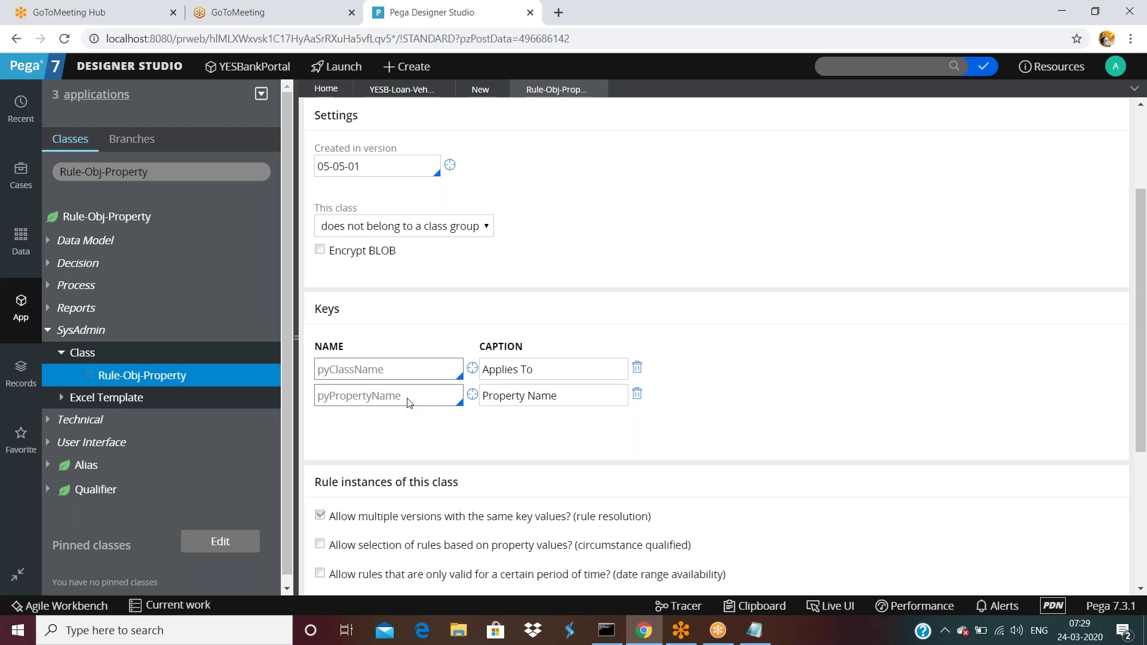
- Back on the Work-A2 class form, review the pyID key and its 'instance id' caption
{"action": "left_click", "coordinate": [480, 90]}
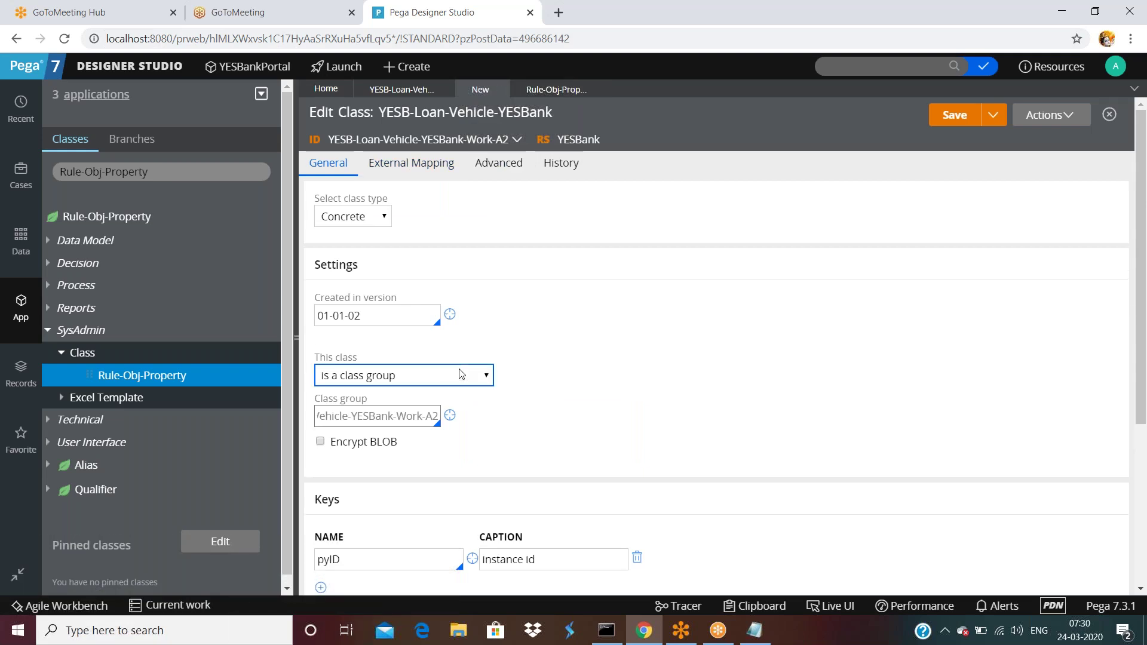
{"action": "scroll", "coordinate": [461, 375], "scroll_direction": "down", "scroll_amount": 4}
{"action": "double_click", "coordinate": [384, 340]}
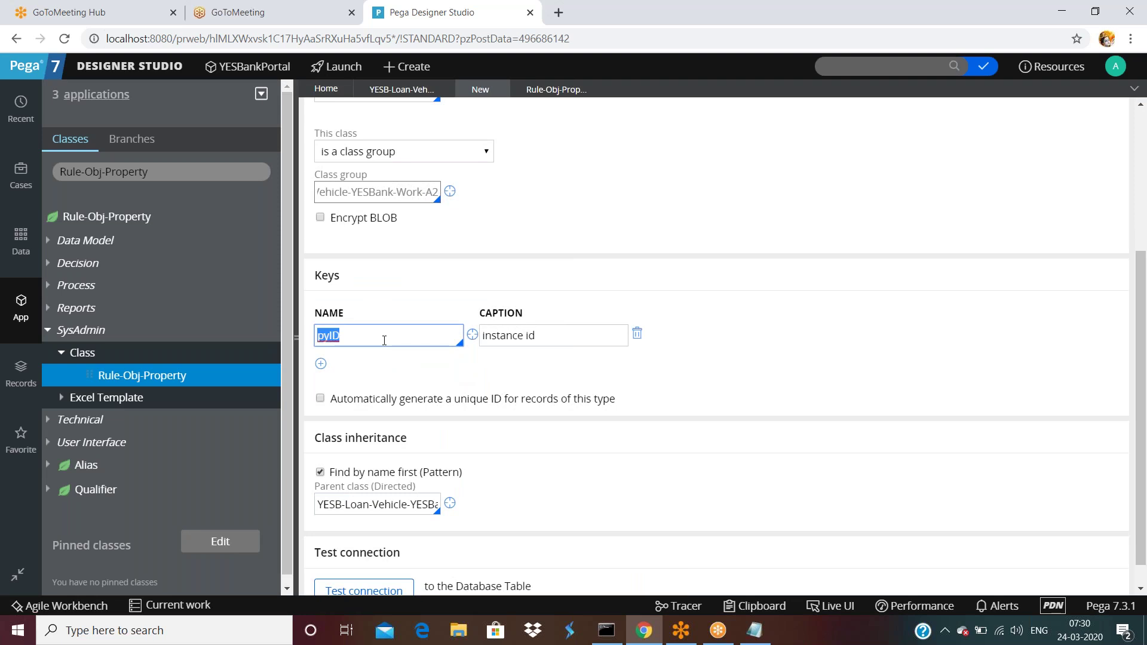
{"action": "left_click", "coordinate": [541, 336]}
{"action": "double_click", "coordinate": [530, 336]}
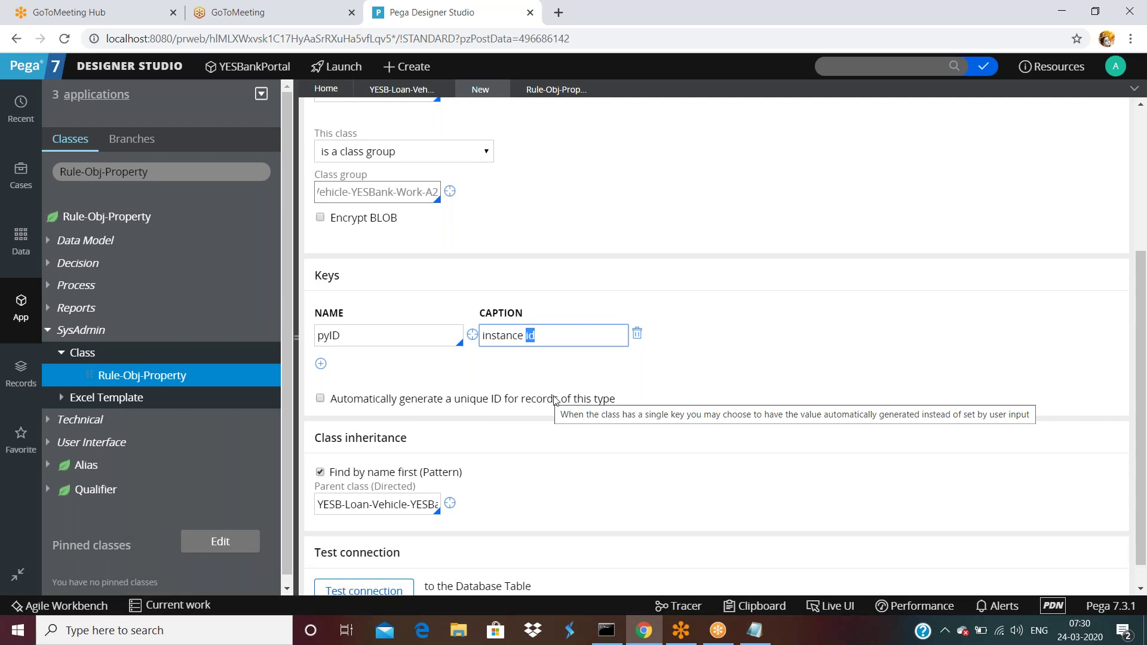
{"action": "left_click", "coordinate": [359, 328]}
{"action": "double_click", "coordinate": [359, 329]}
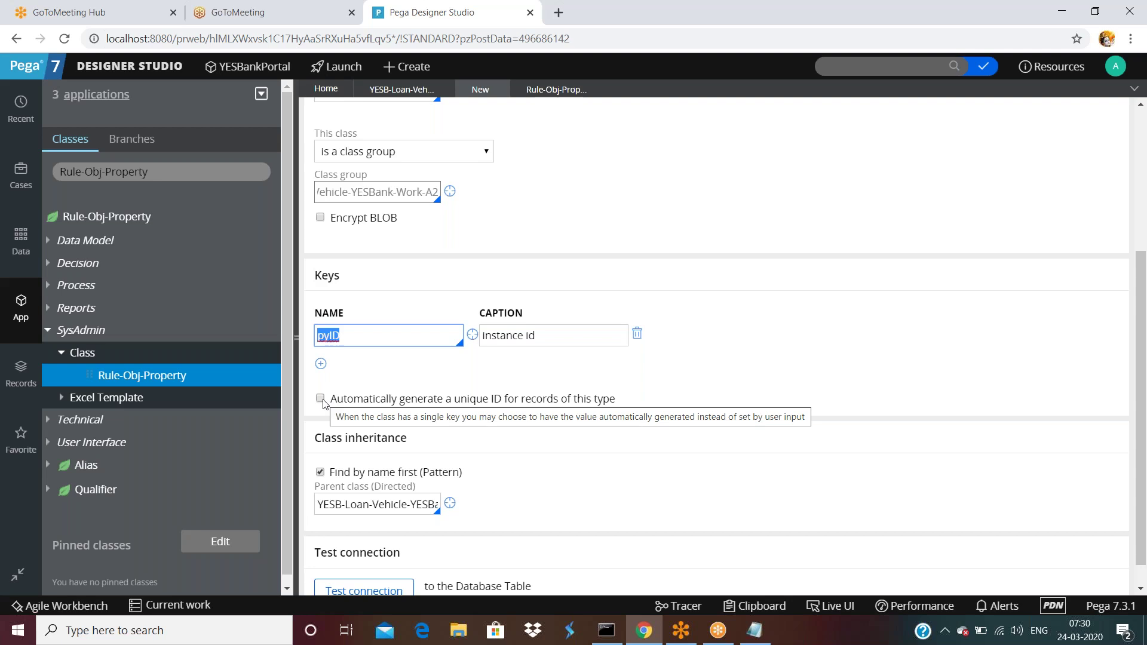
{"action": "scroll", "coordinate": [358, 377], "scroll_direction": "down", "scroll_amount": 1}
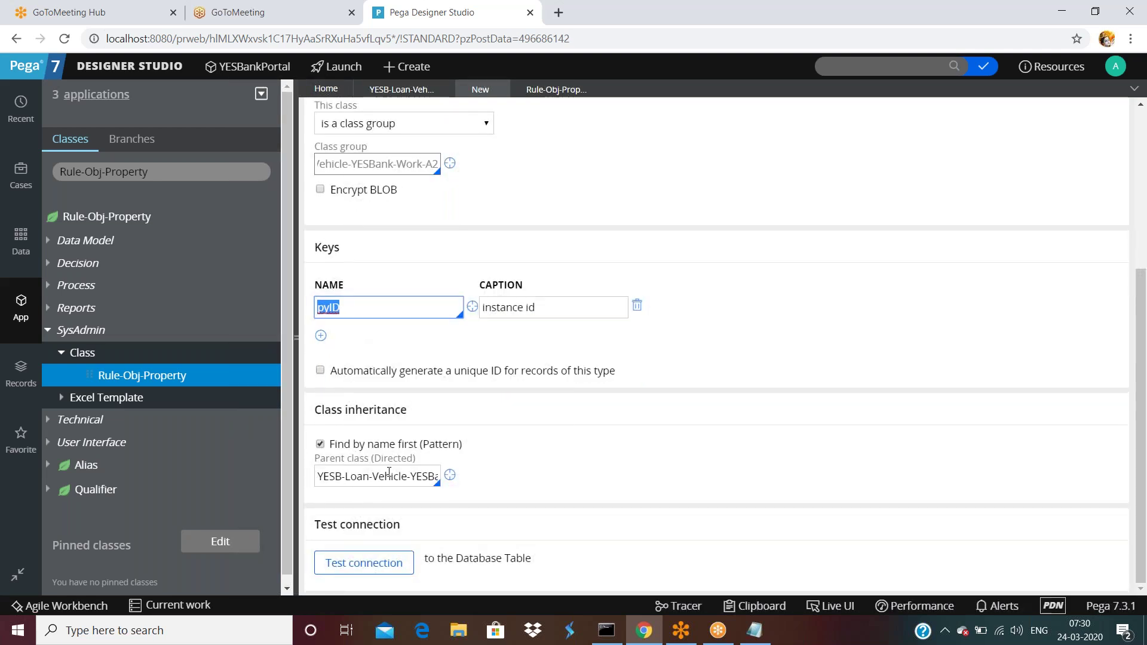
{"action": "scroll", "coordinate": [448, 406], "scroll_direction": "up", "scroll_amount": 4}
- Save the Work-A2 class and verify Test connection maps it to data.pc_YESB_Loan_Vehicle_YES_7001e without problems
{"action": "left_click", "coordinate": [964, 122]}
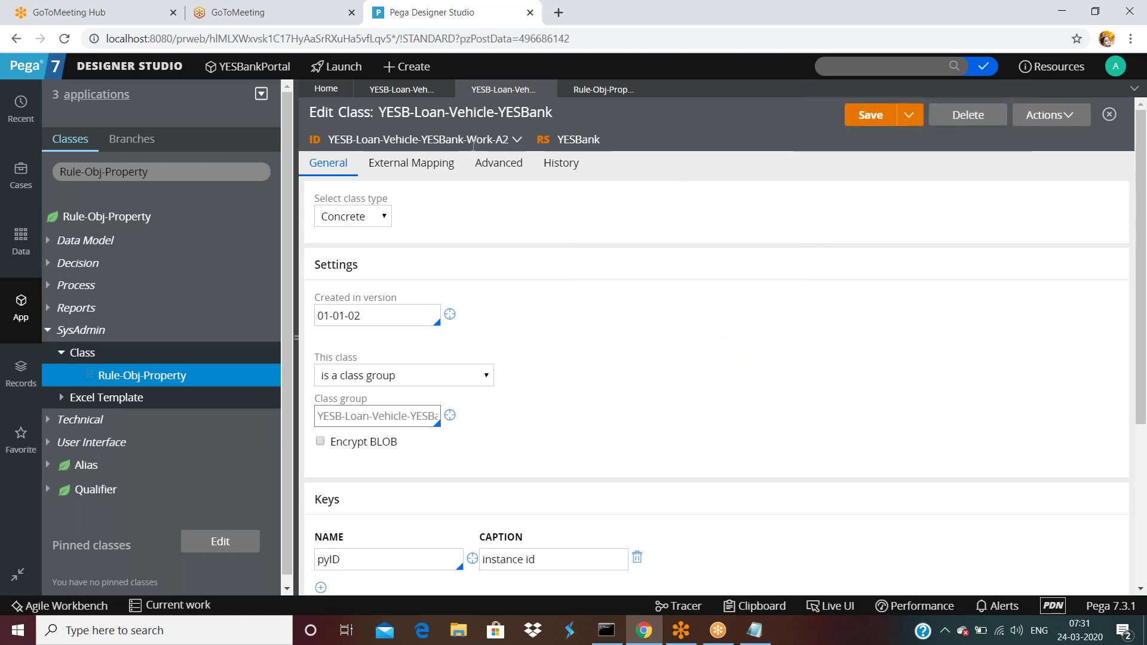
{"action": "scroll", "coordinate": [454, 293], "scroll_direction": "down", "scroll_amount": 4}
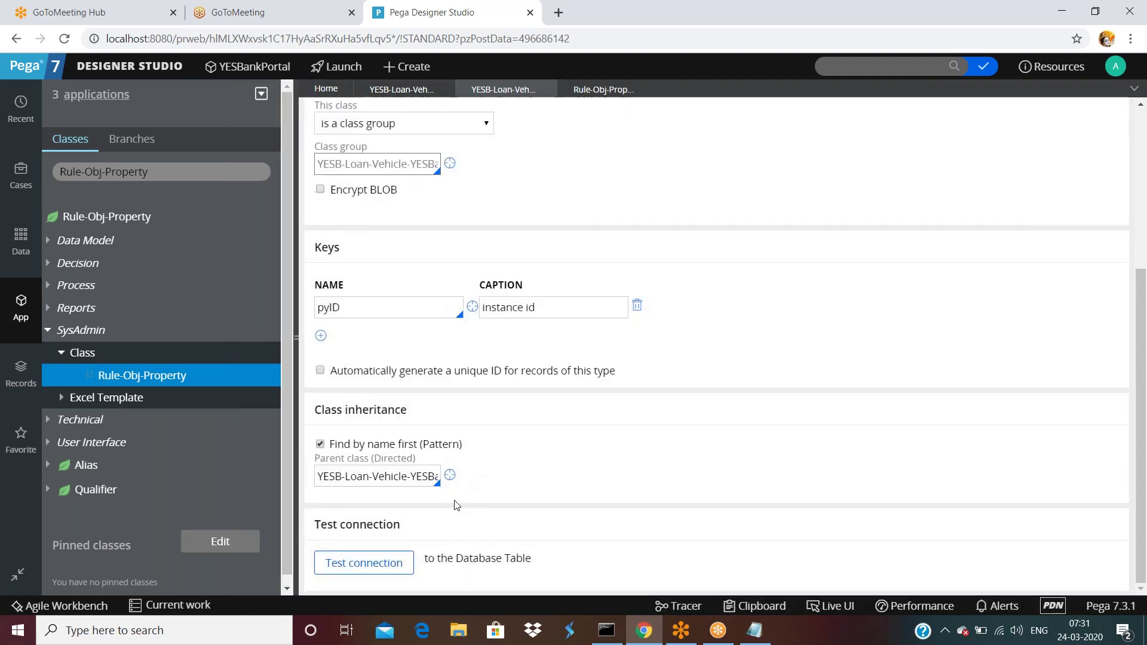
{"action": "left_click_drag", "start_coordinate": [427, 561], "coordinate": [552, 564]}
{"action": "left_click", "coordinate": [553, 565]}
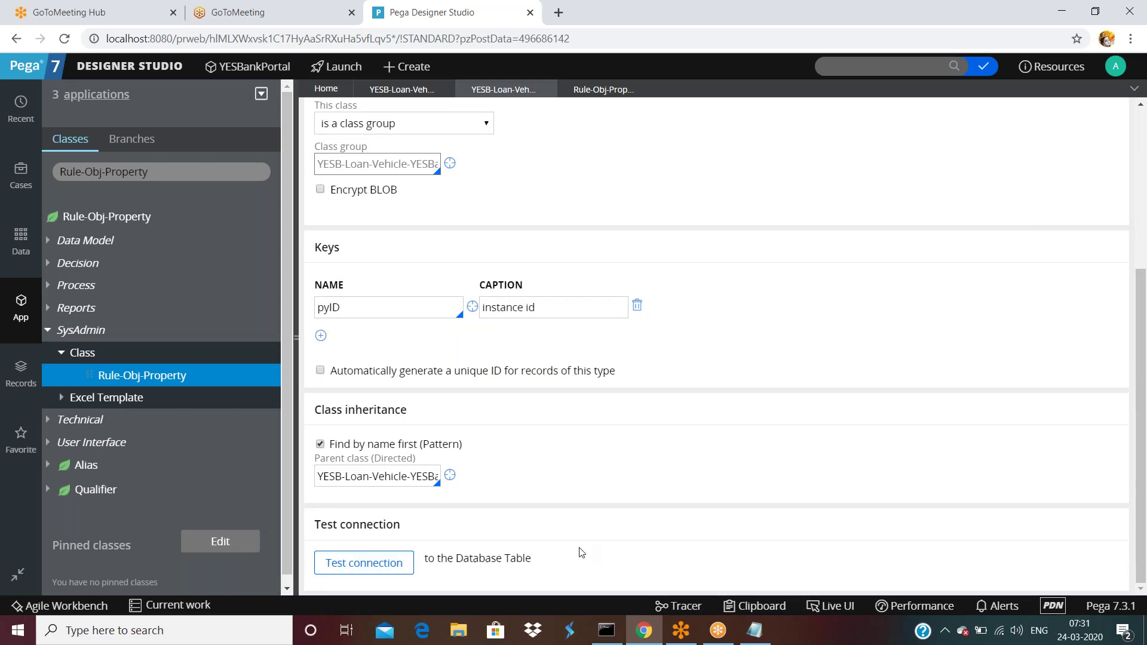
{"action": "left_click", "coordinate": [384, 571]}
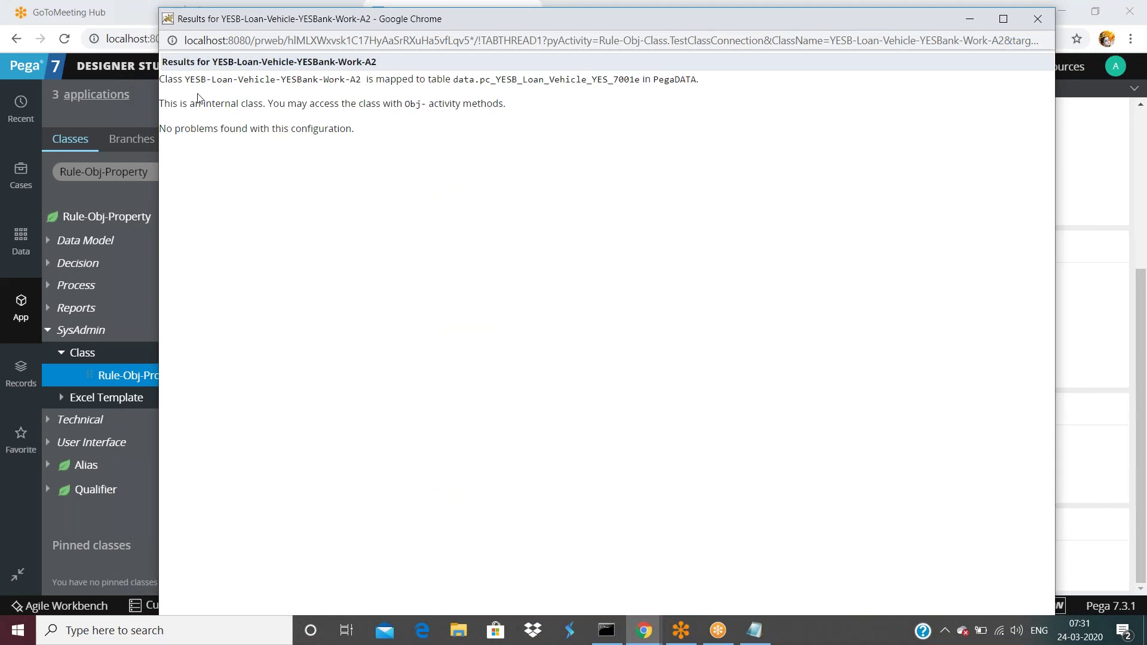
{"action": "left_click_drag", "start_coordinate": [186, 80], "coordinate": [641, 79]}
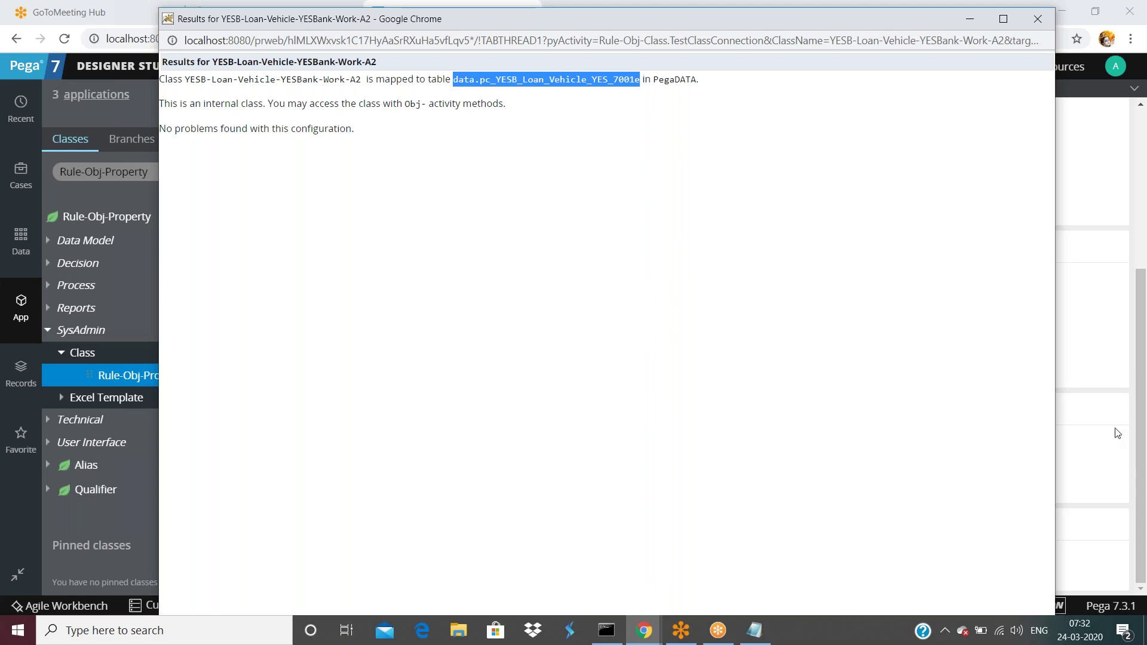
- Open Task Manager from the taskbar with the detailed process list showing
{"action": "left_click", "coordinate": [1107, 409]}
{"action": "right_click", "coordinate": [792, 631]}
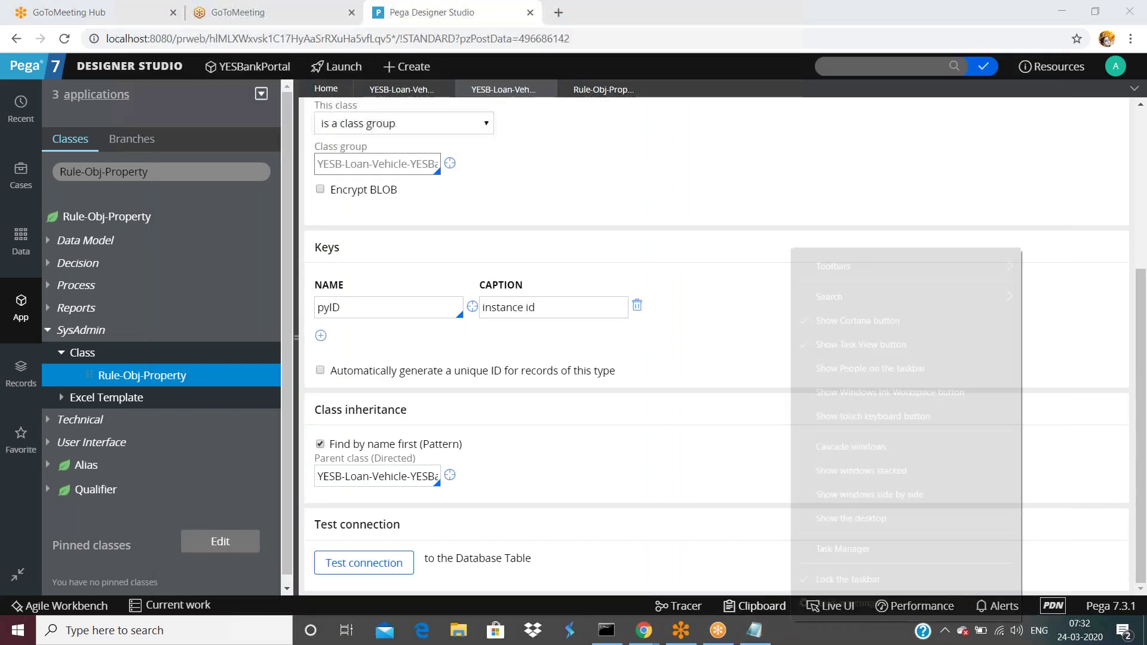
{"action": "left_click", "coordinate": [828, 549]}
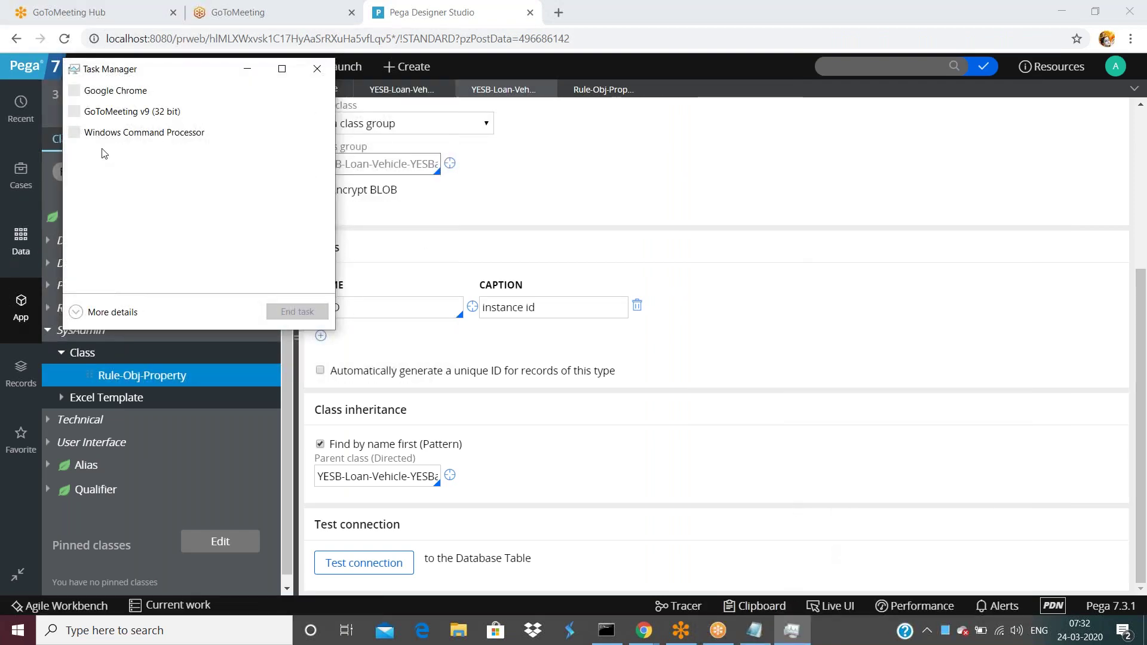
{"action": "double_click", "coordinate": [181, 71]}
{"action": "left_click", "coordinate": [179, 72]}
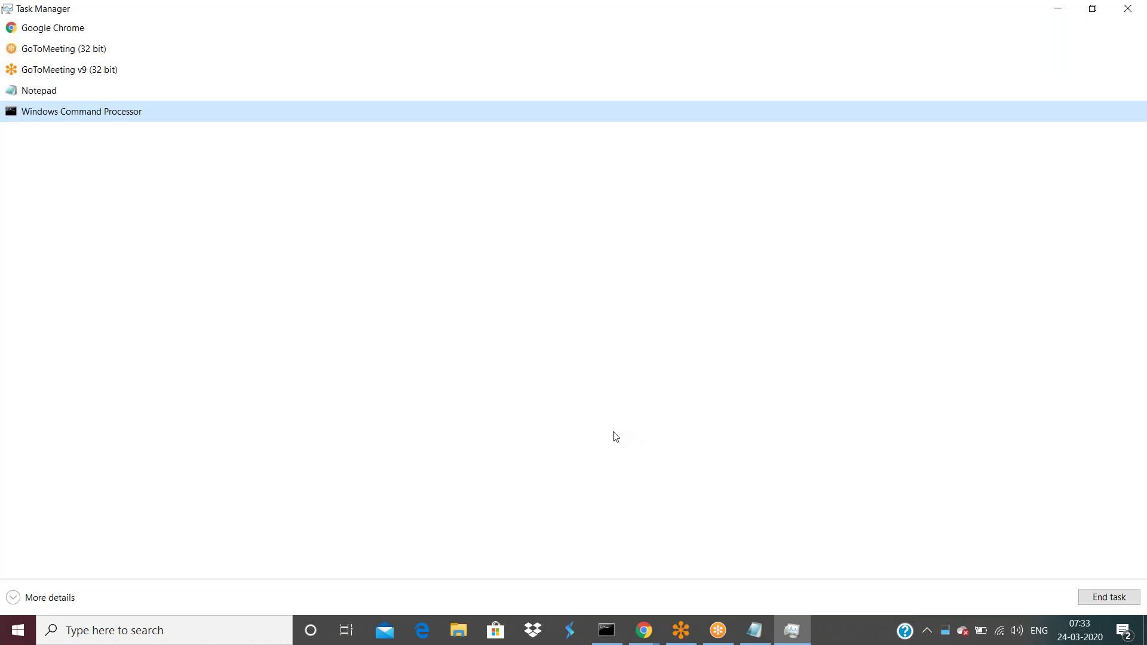
{"action": "left_click", "coordinate": [13, 598]}
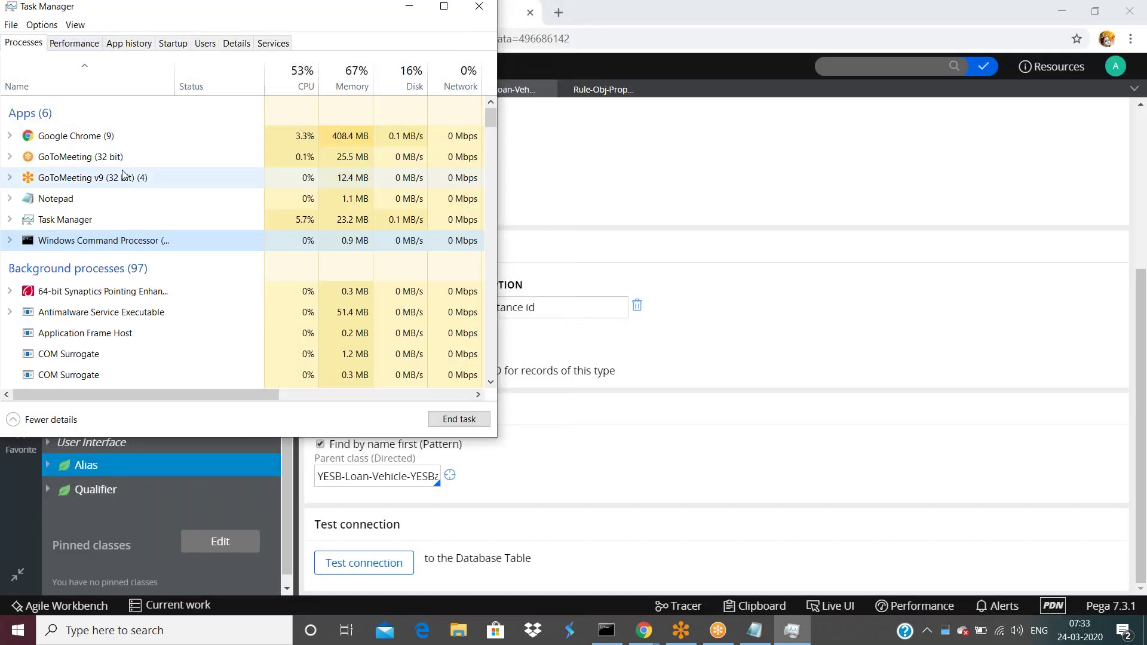
- Scroll down to confirm the PostgreSQL Server processes are running, then close Task Manager
{"action": "scroll", "coordinate": [111, 241], "scroll_direction": "down", "scroll_amount": 10}
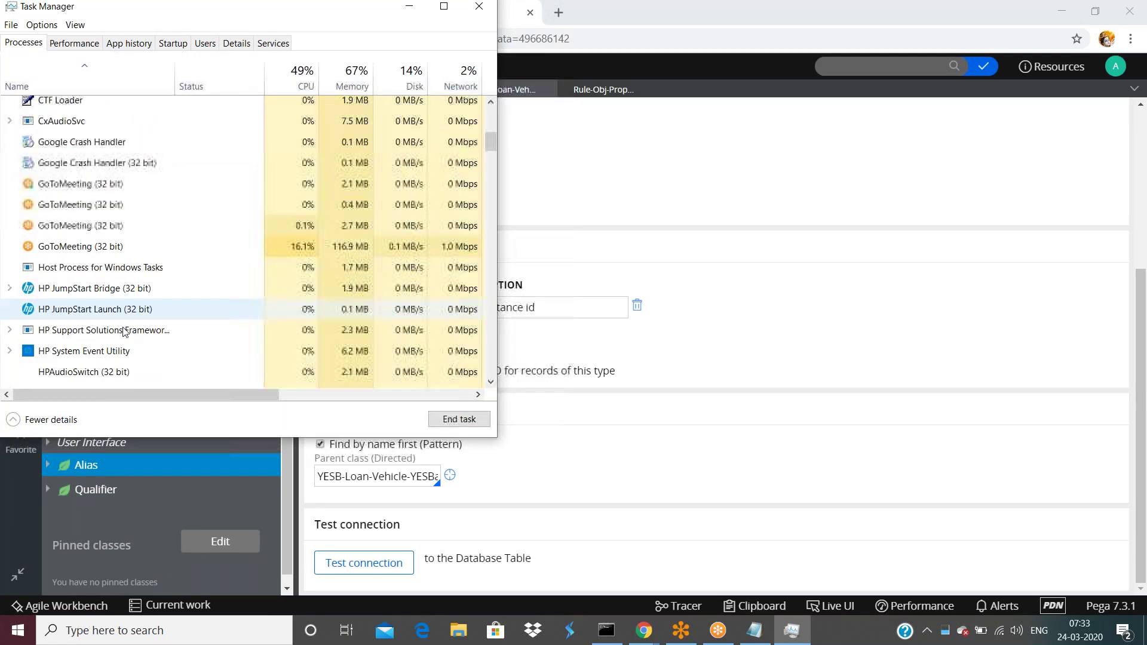
{"action": "scroll", "coordinate": [132, 341], "scroll_direction": "down", "scroll_amount": 7}
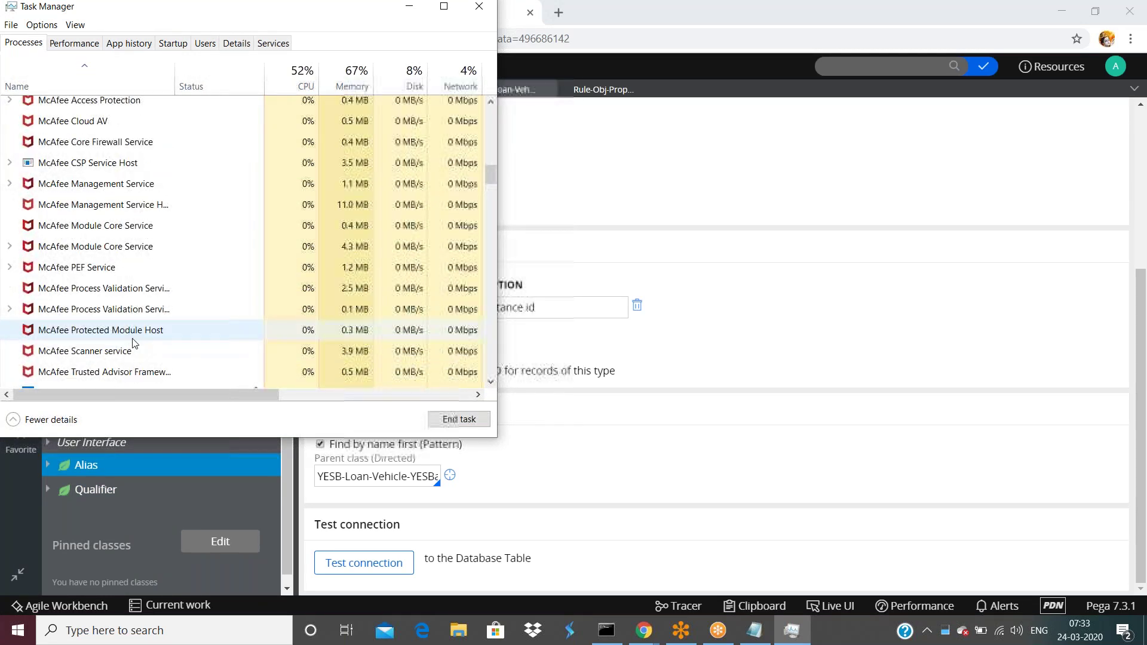
{"action": "scroll", "coordinate": [143, 347], "scroll_direction": "down", "scroll_amount": 4}
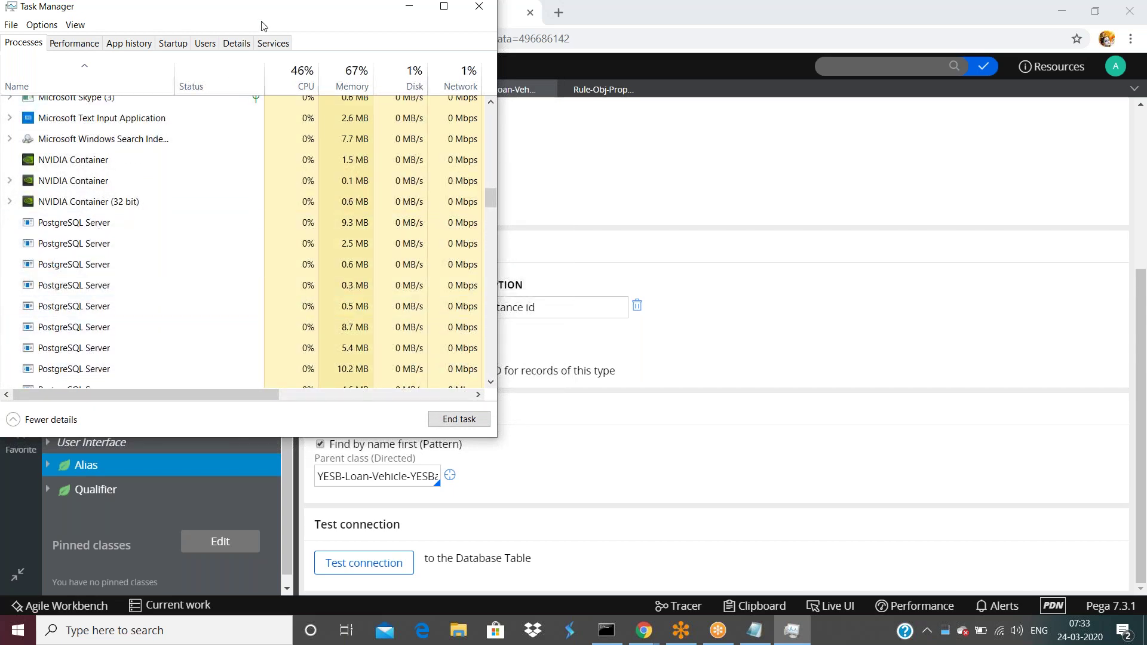
{"action": "left_click_drag", "start_coordinate": [349, 17], "coordinate": [380, 88]}
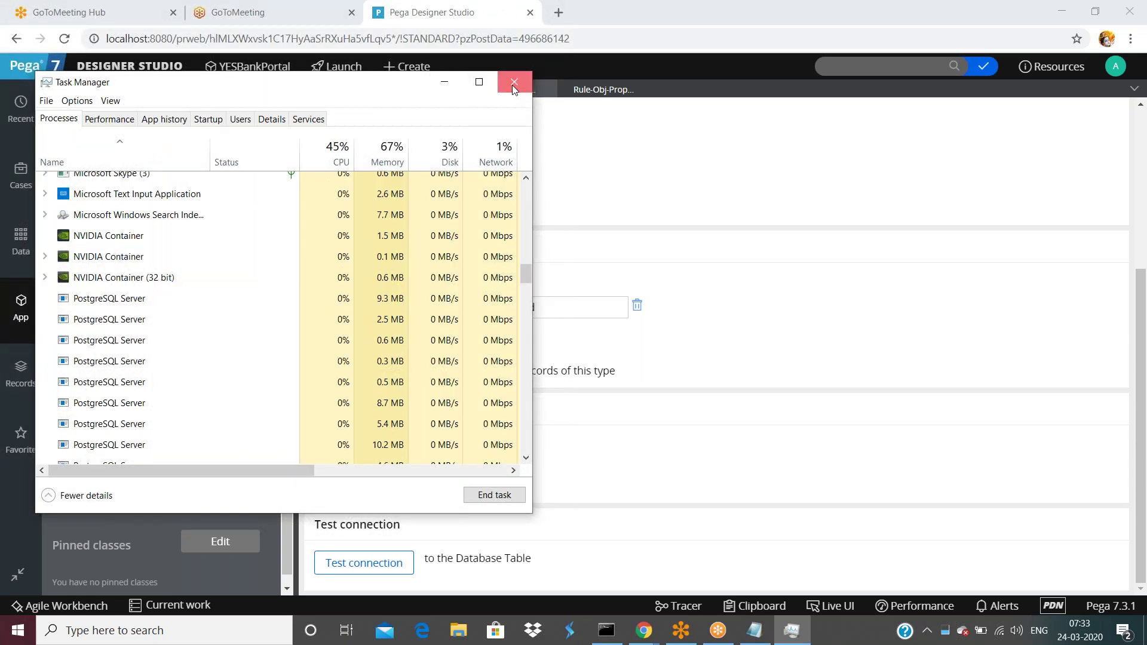
{"action": "left_click", "coordinate": [511, 85]}
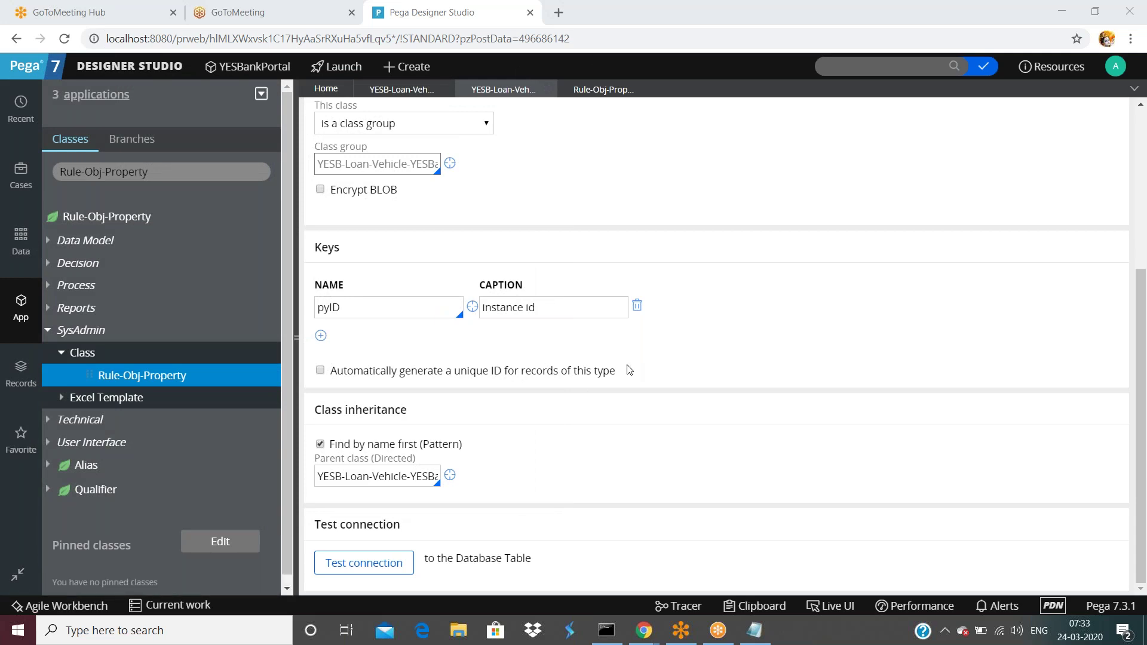
- Close a stray Command Prompt and launch pgAdmin III by searching 'pgad'
{"action": "left_click", "coordinate": [256, 630]}
{"action": "left_click", "coordinate": [606, 631]}
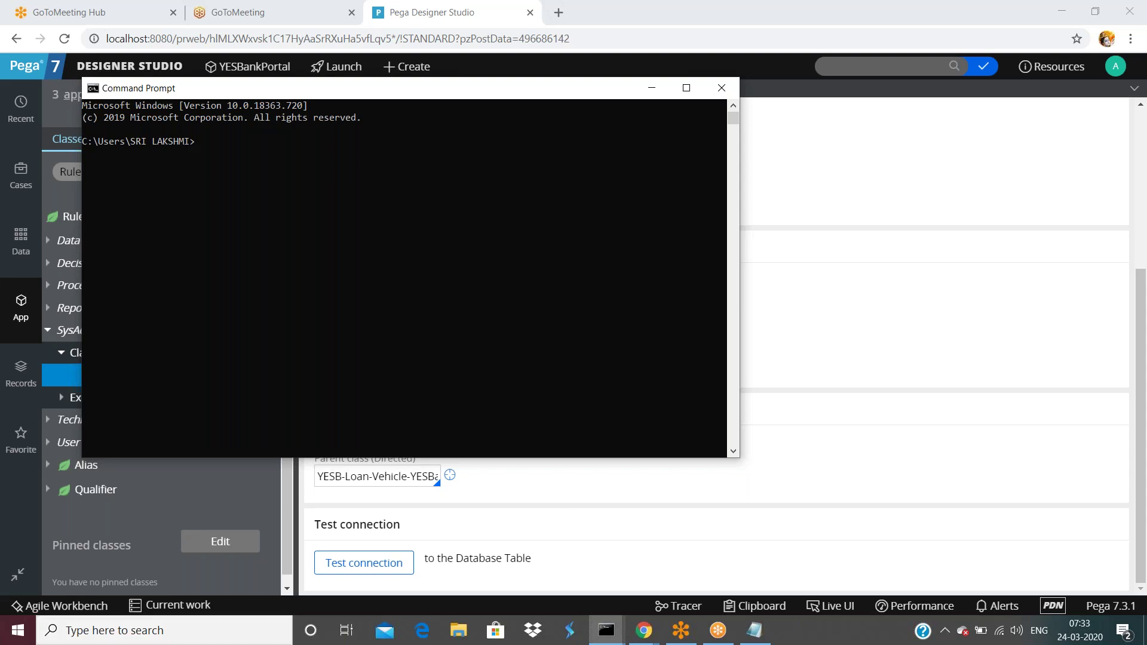
{"action": "left_click", "coordinate": [723, 87]}
{"action": "left_click", "coordinate": [150, 631]}
{"action": "type", "text": "pgad"}
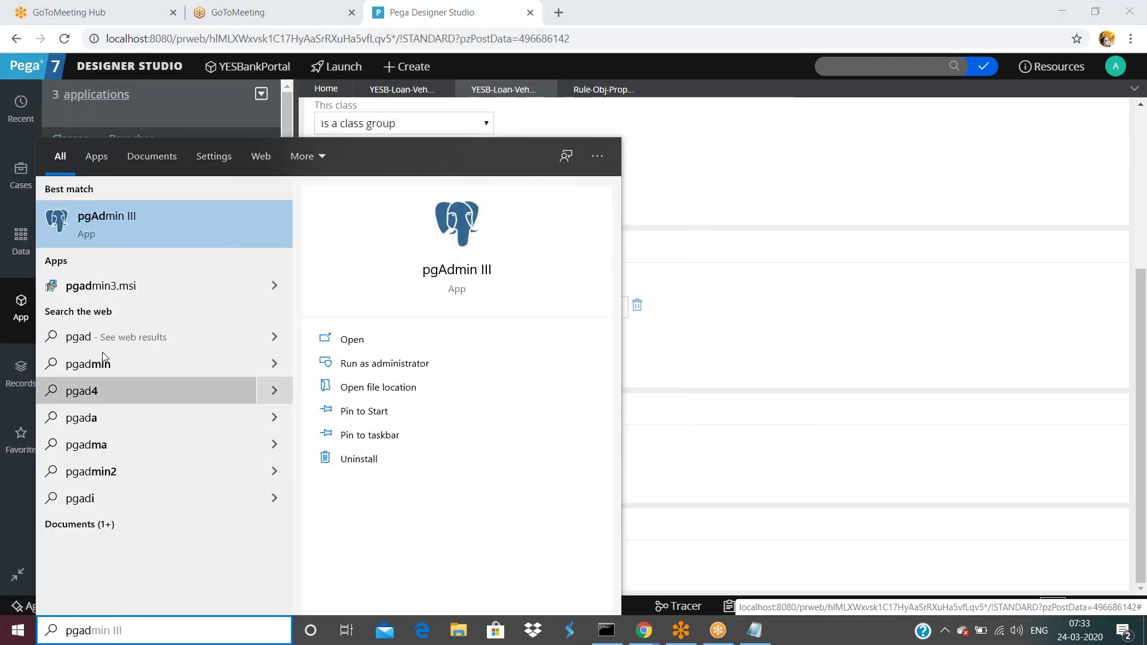
{"action": "key", "text": "Escape"}
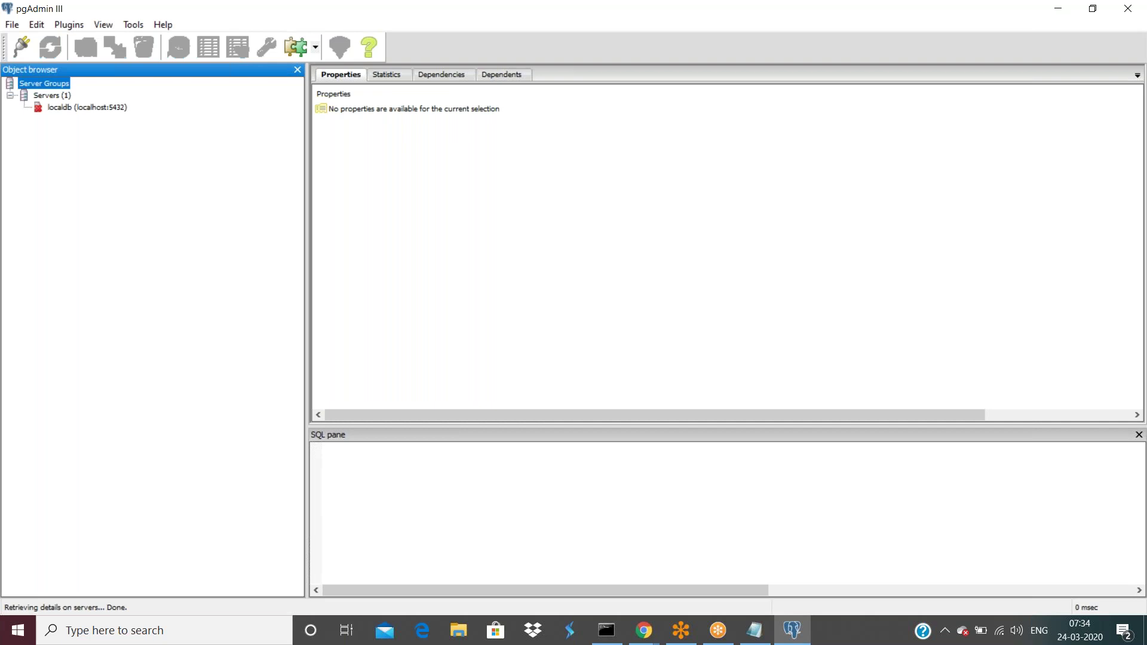
{"action": "left_click", "coordinate": [454, 632]}
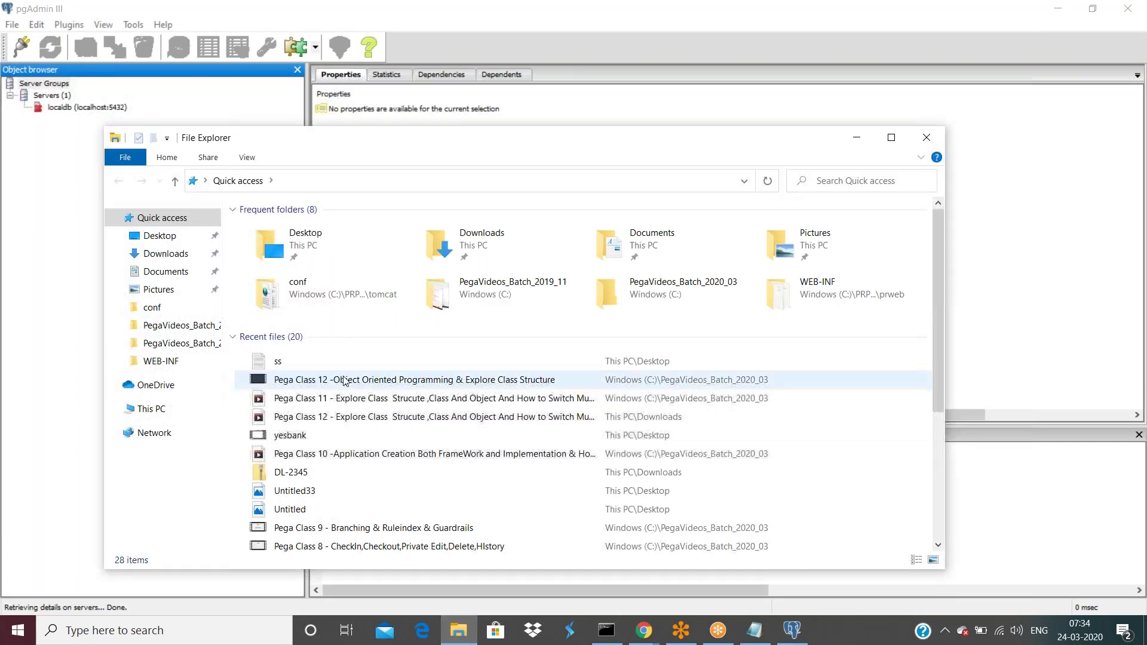
{"action": "left_click", "coordinate": [153, 386]}
{"action": "left_click", "coordinate": [154, 409]}
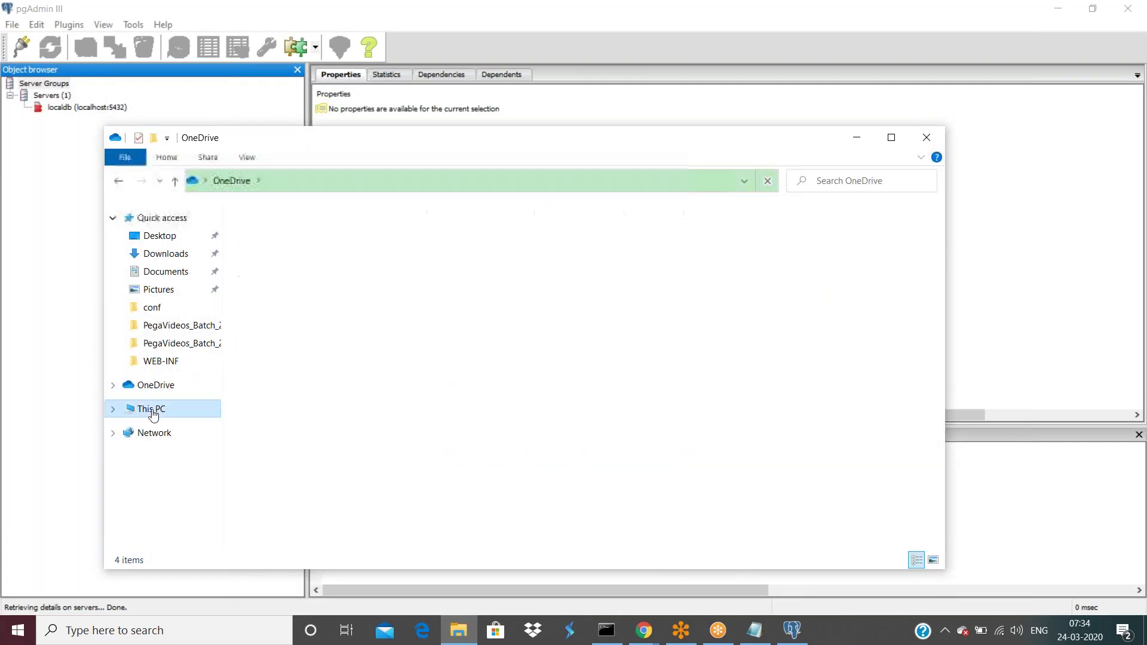
{"action": "double_click", "coordinate": [353, 383]}
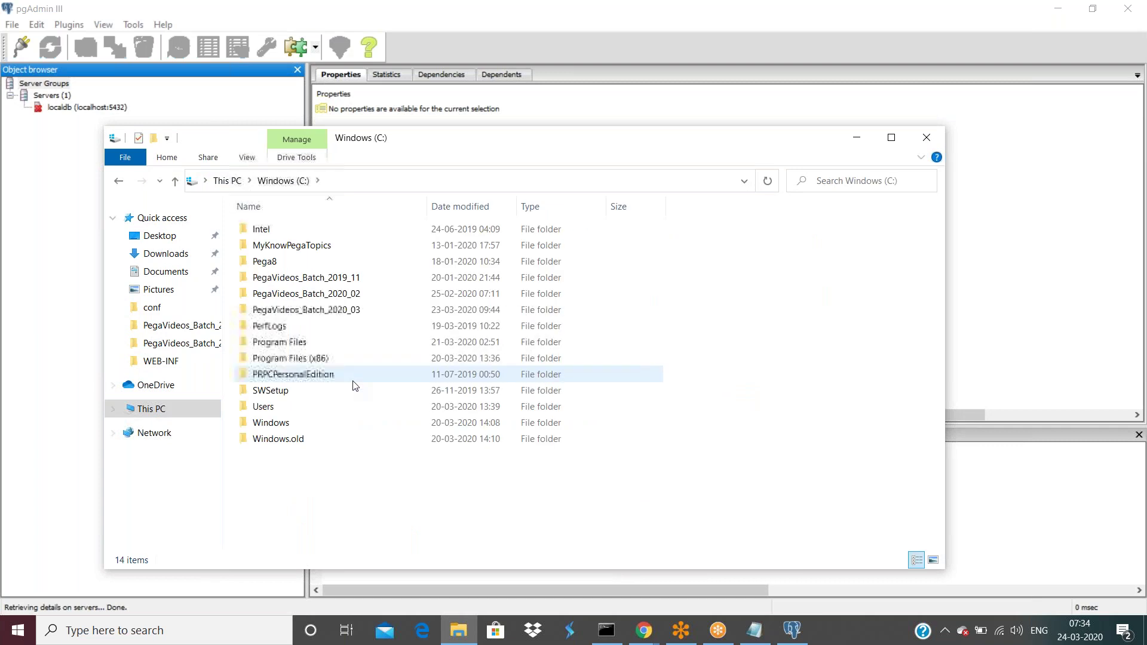
{"action": "double_click", "coordinate": [327, 375]}
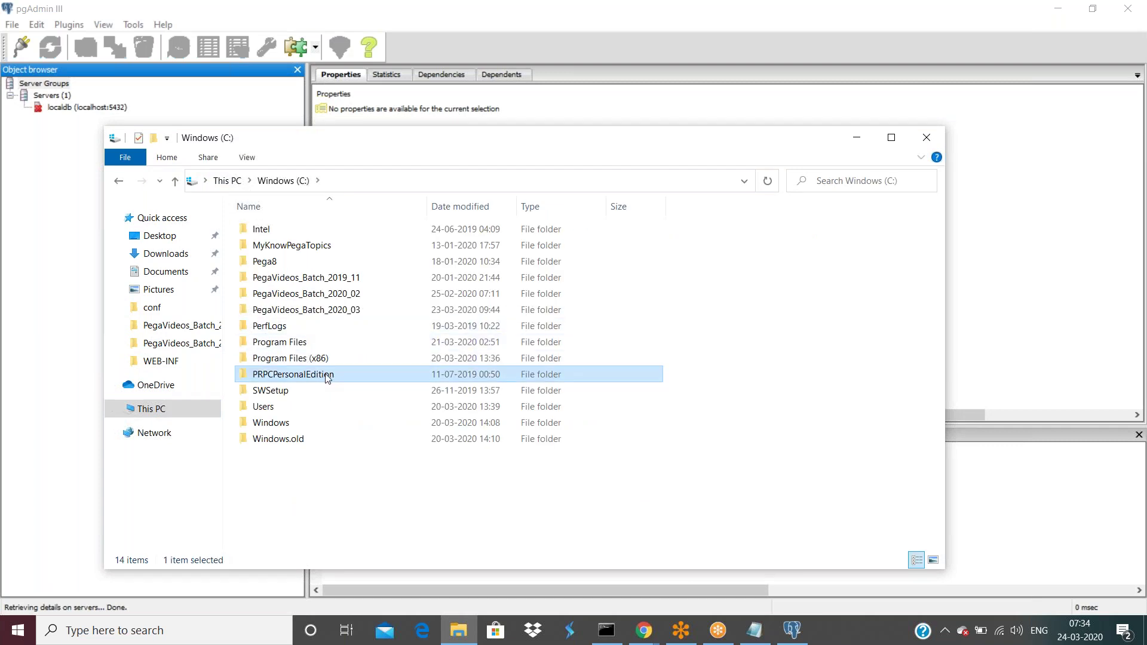
{"action": "double_click", "coordinate": [264, 263]}
{"action": "right_click", "coordinate": [277, 374]}
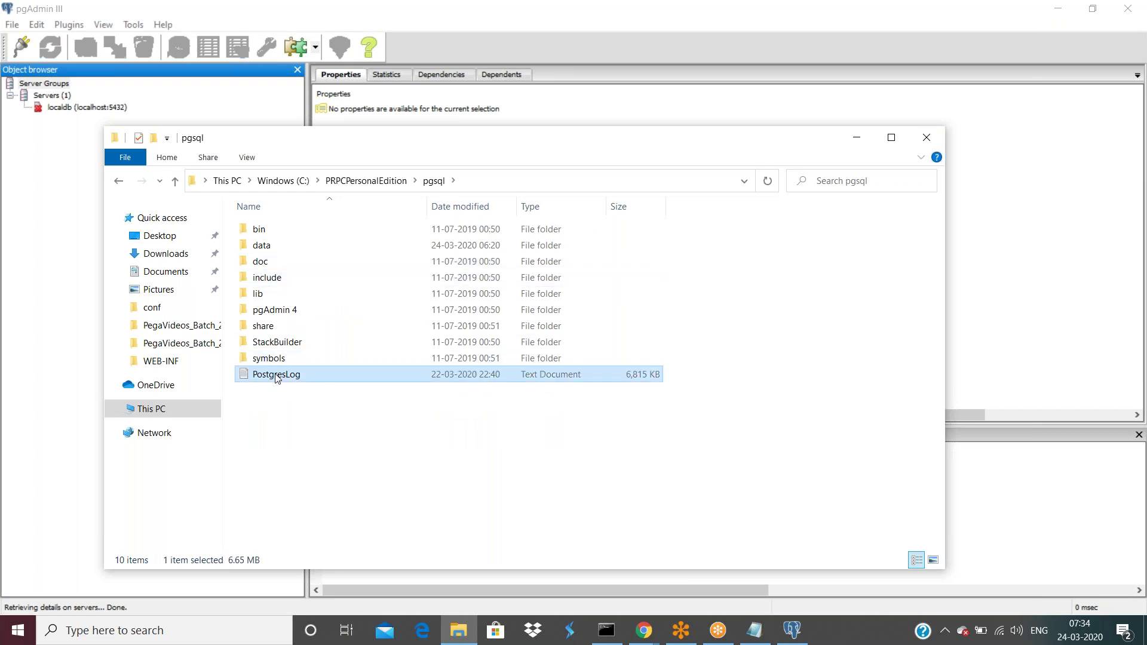
{"action": "left_click", "coordinate": [311, 79]}
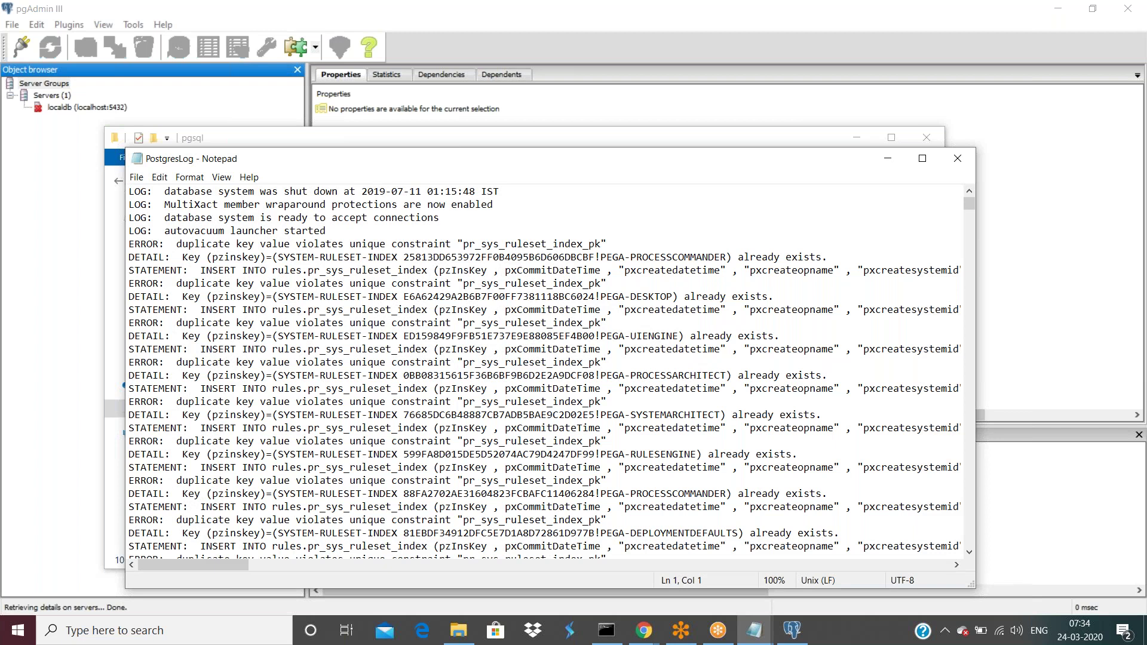
{"action": "scroll", "coordinate": [544, 370], "scroll_direction": "down", "scroll_amount": 5}
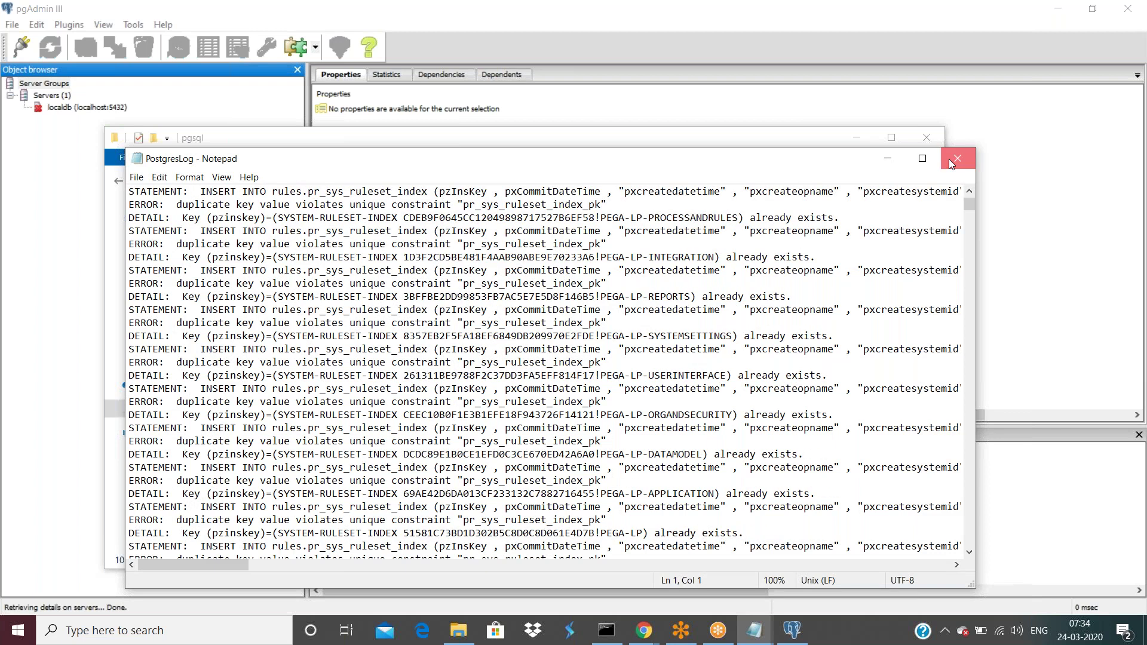
{"action": "left_click", "coordinate": [955, 159]}
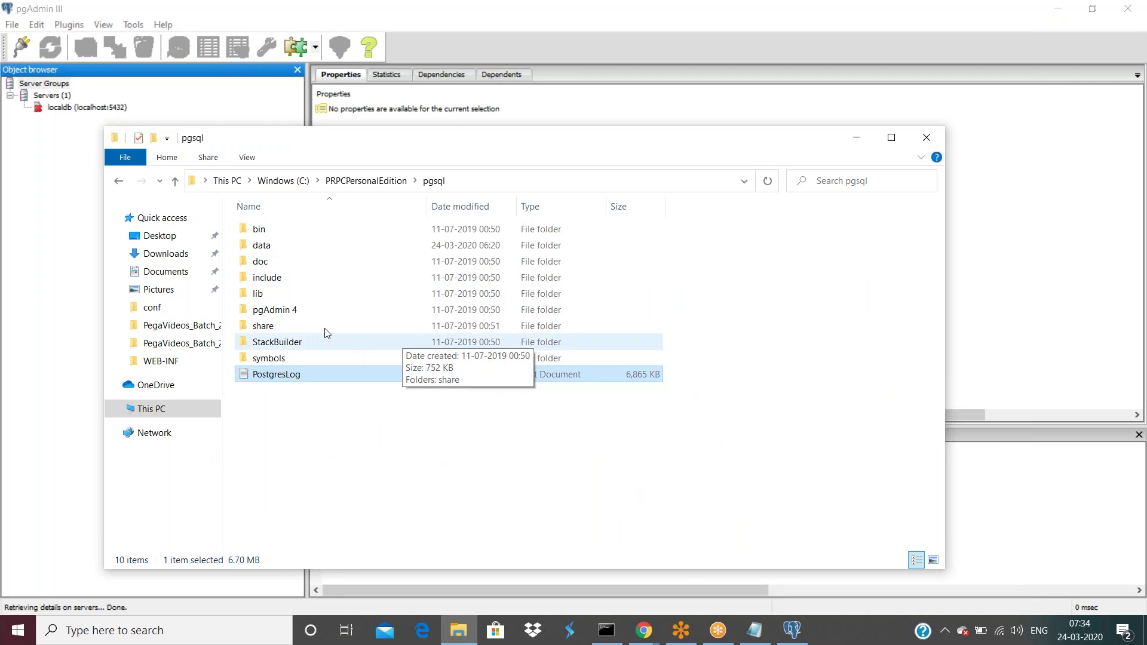
{"action": "double_click", "coordinate": [261, 265]}
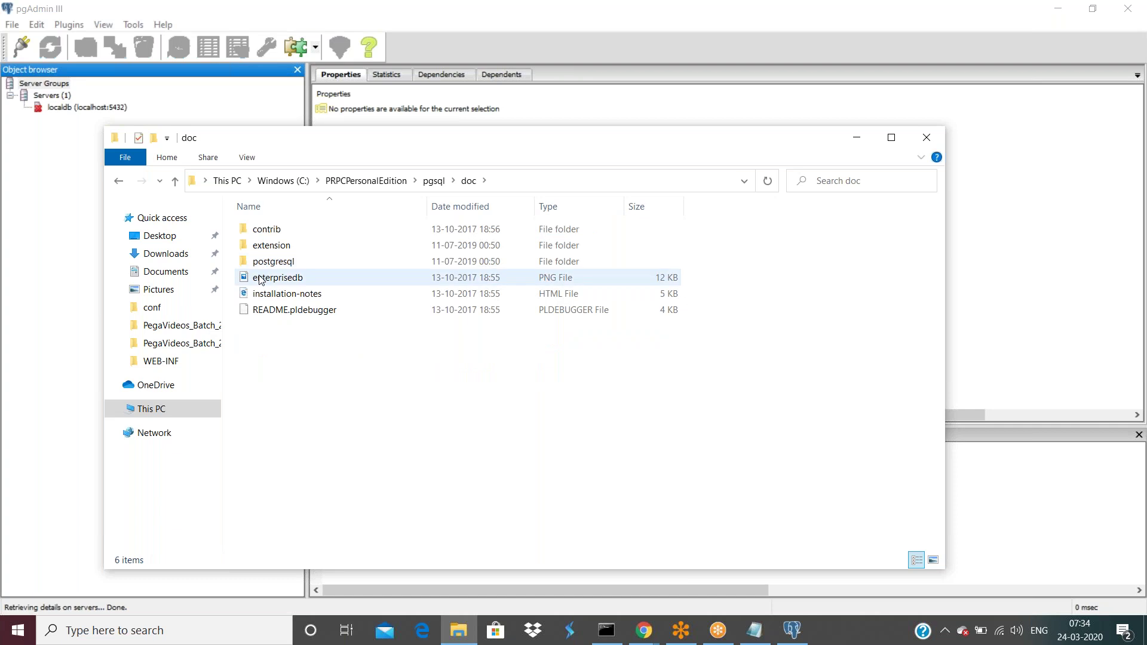
{"action": "right_click", "coordinate": [271, 310]}
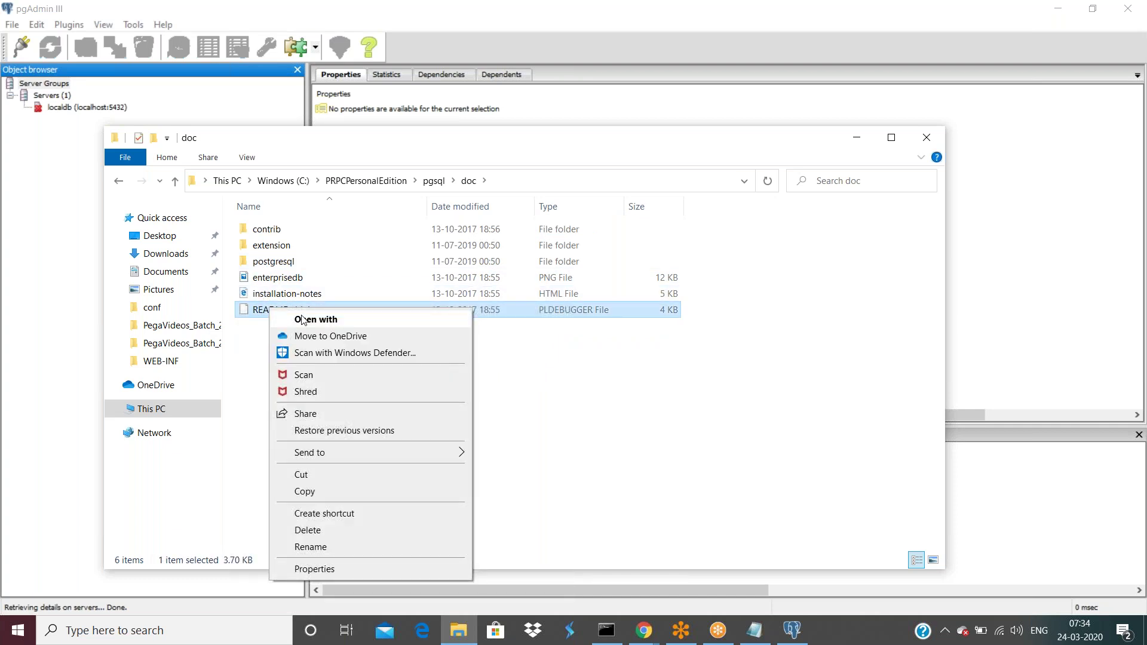
{"action": "right_click", "coordinate": [291, 295]}
{"action": "left_click", "coordinate": [325, 304]}
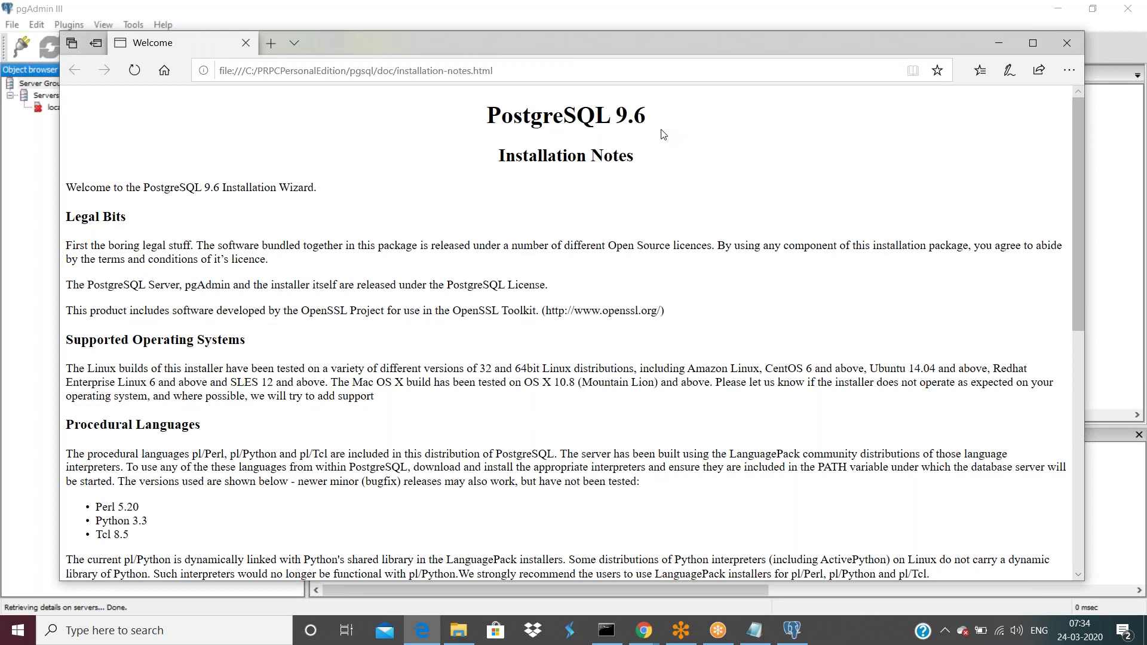
{"action": "double_click", "coordinate": [787, 38]}
{"action": "left_click_drag", "start_coordinate": [787, 38], "coordinate": [787, 134]}
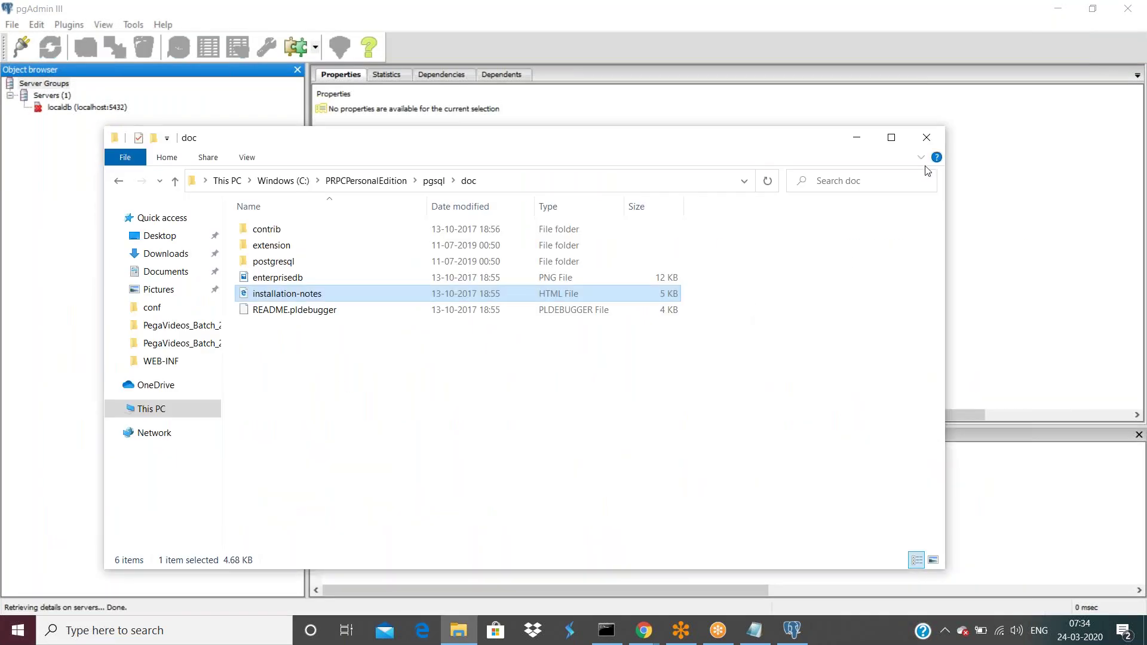
{"action": "left_click", "coordinate": [927, 140]}
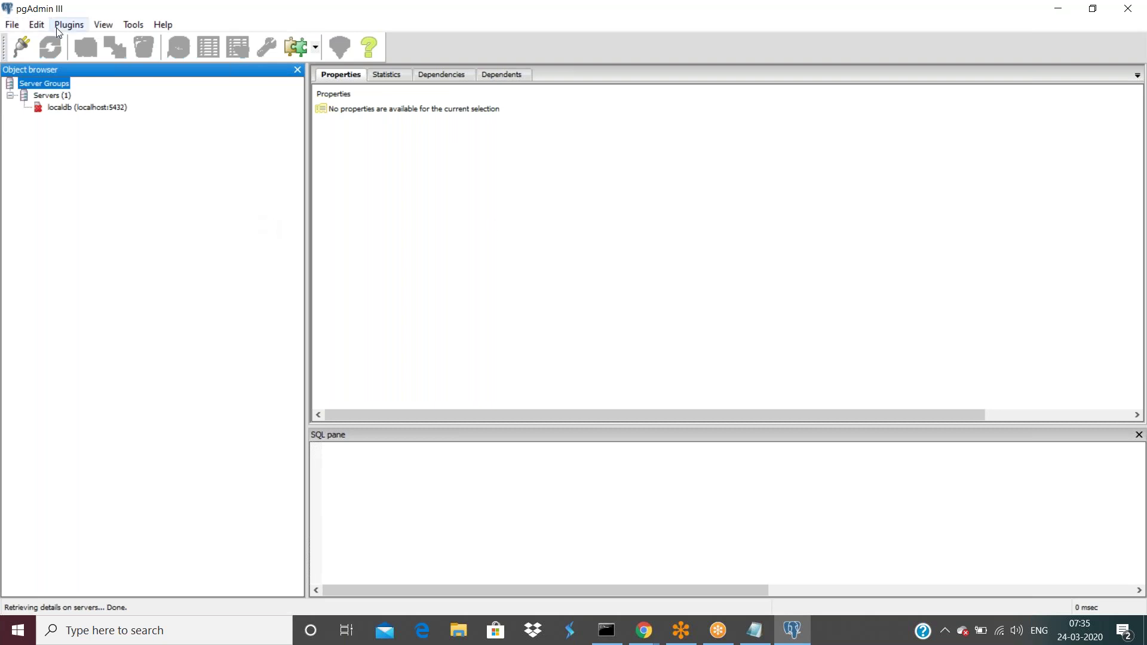
- Check the localdb server's actions, then start a new server registration
{"action": "left_click", "coordinate": [67, 109]}
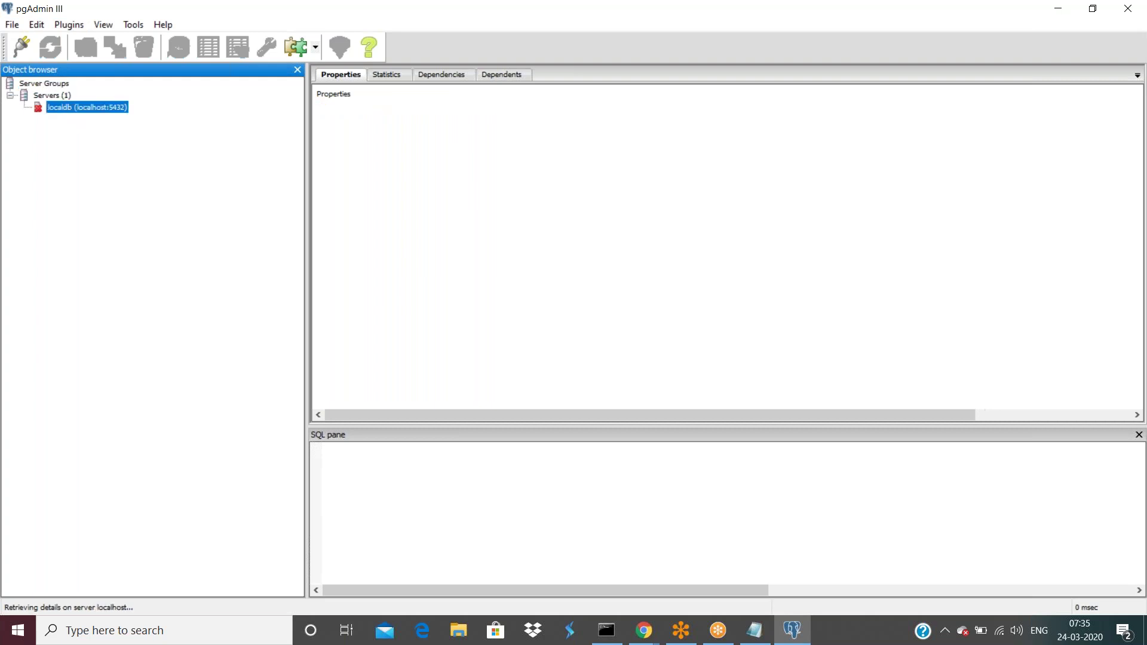
{"action": "right_click", "coordinate": [70, 108]}
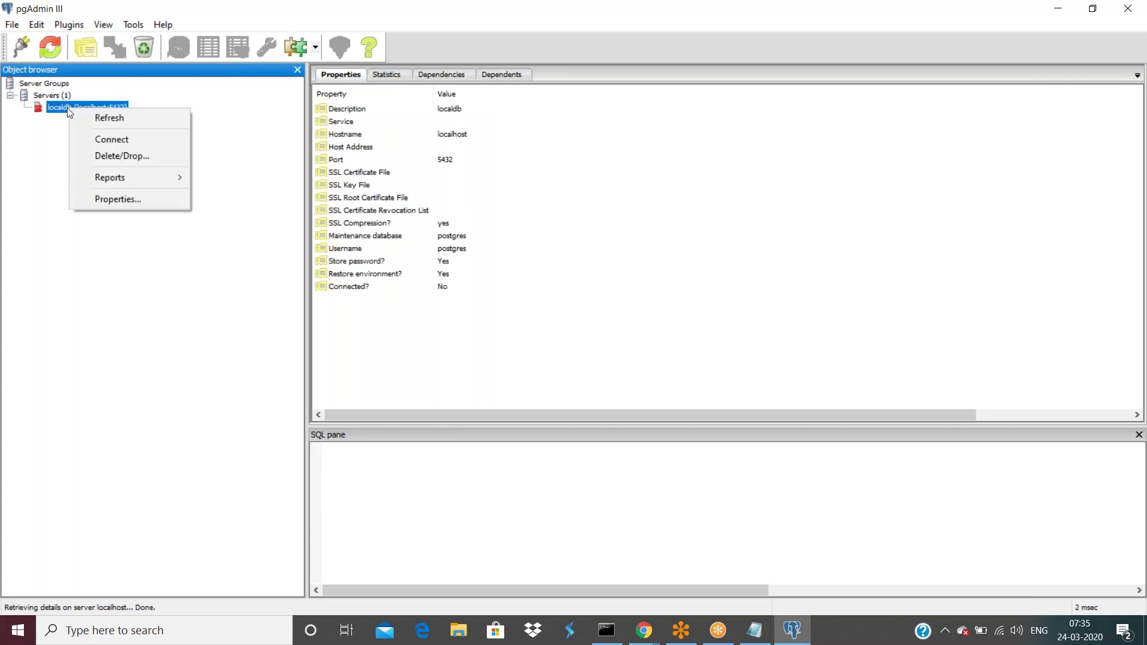
{"action": "left_click", "coordinate": [50, 156]}
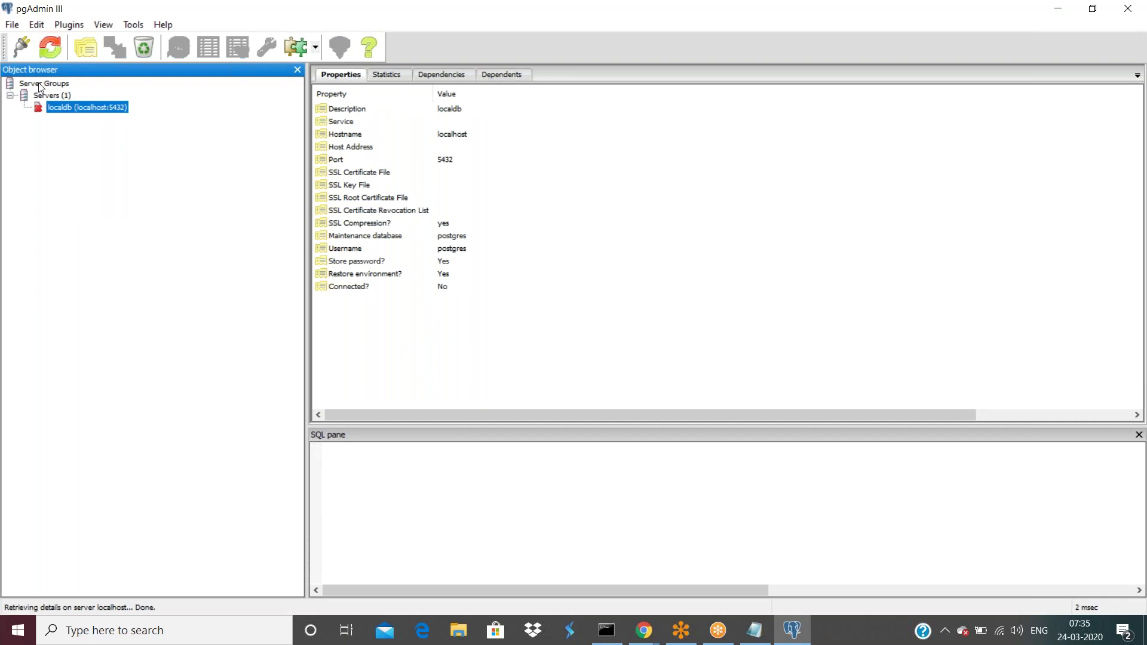
{"action": "left_click", "coordinate": [14, 27]}
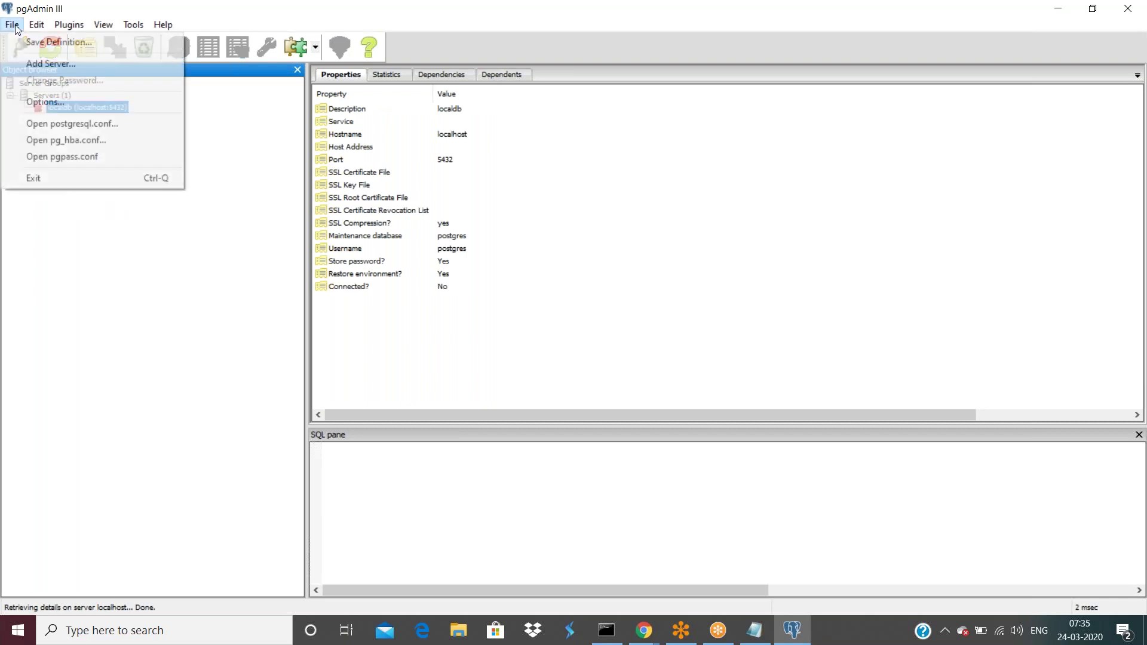
{"action": "left_click", "coordinate": [46, 63]}
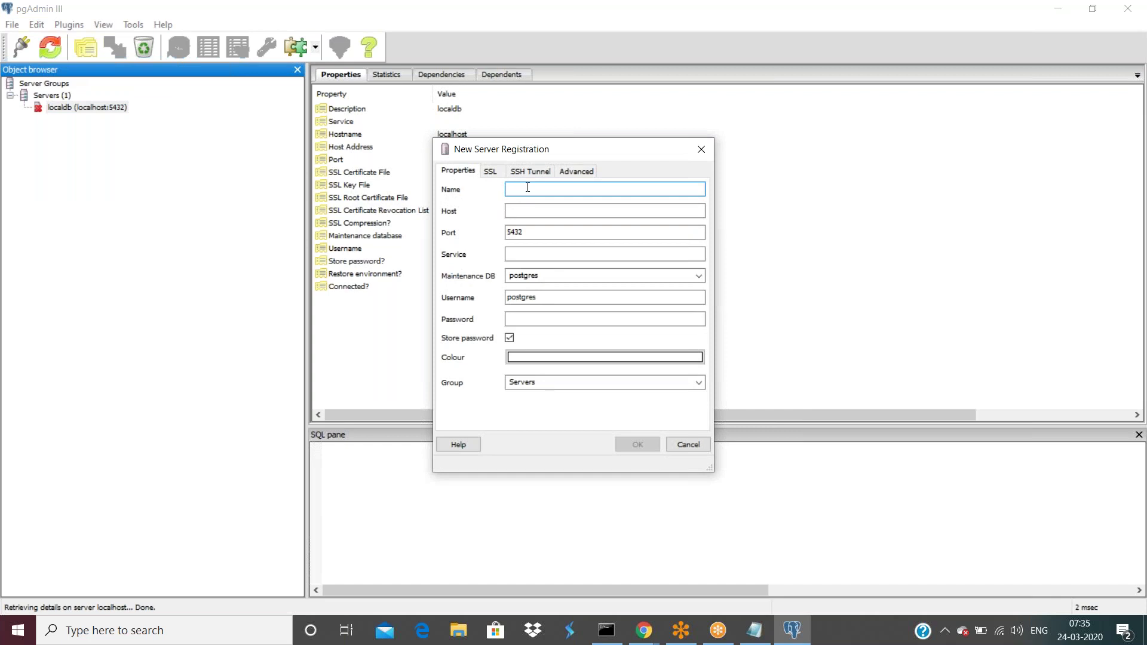
- Name the new server 'mylocalserver' with host localhost
{"action": "type", "text": "mylocalserver"}
{"action": "key", "text": "Tab"}
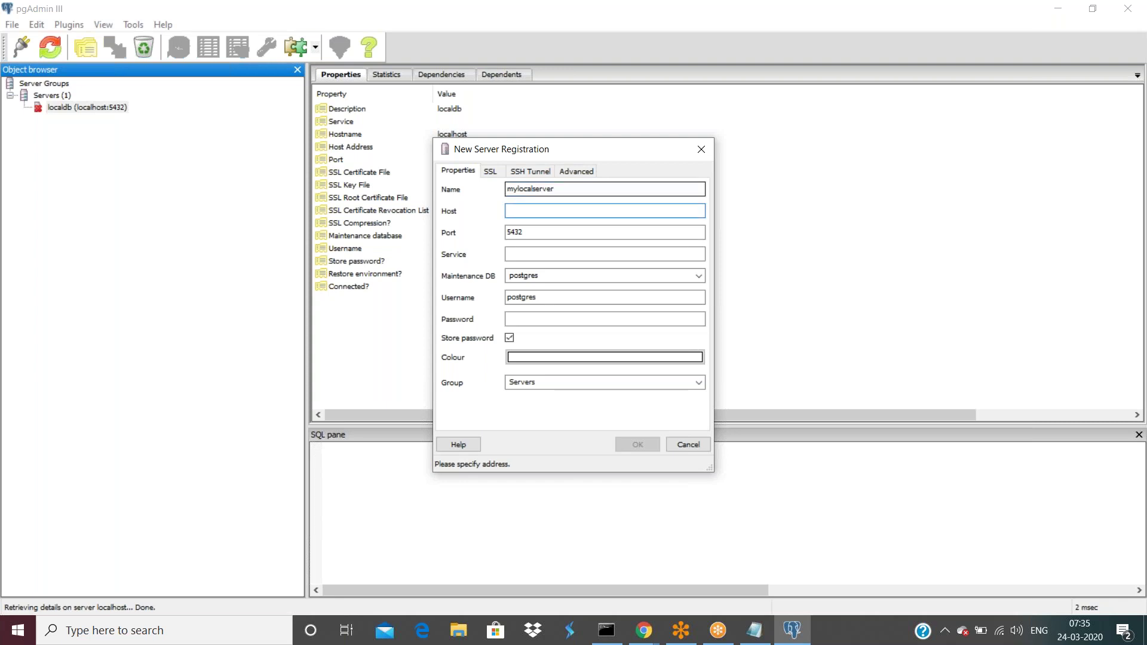
{"action": "type", "text": "localhost"}
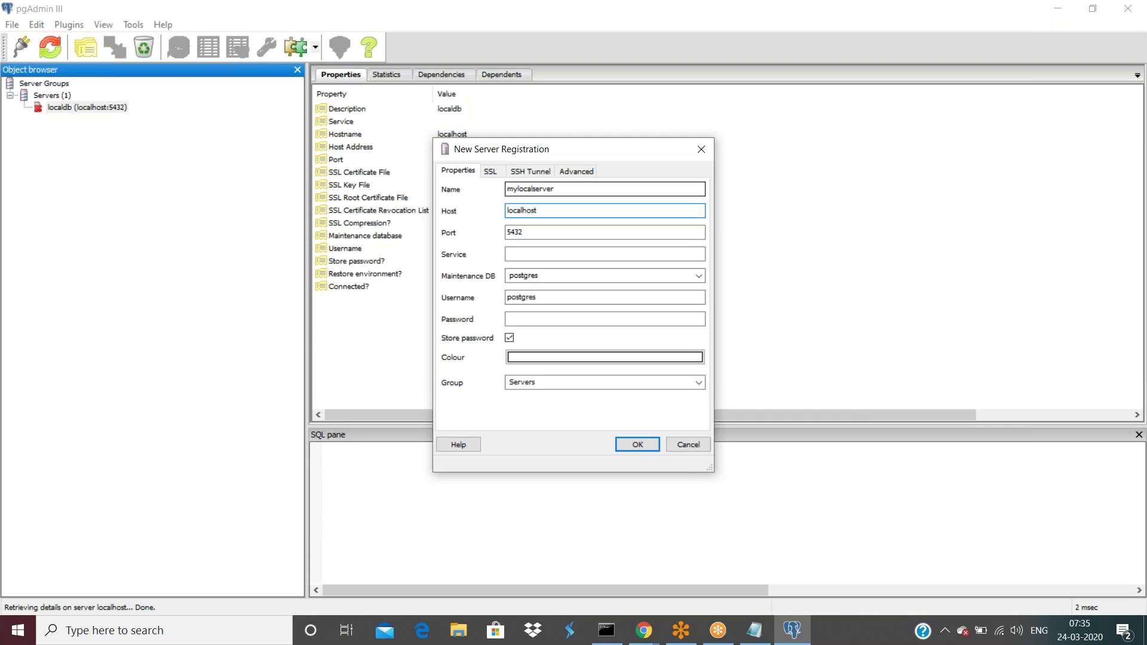
- Review the Port, maintenance DB and Username (postgres) fields, then cancel the registration
{"action": "key", "text": "Tab"}
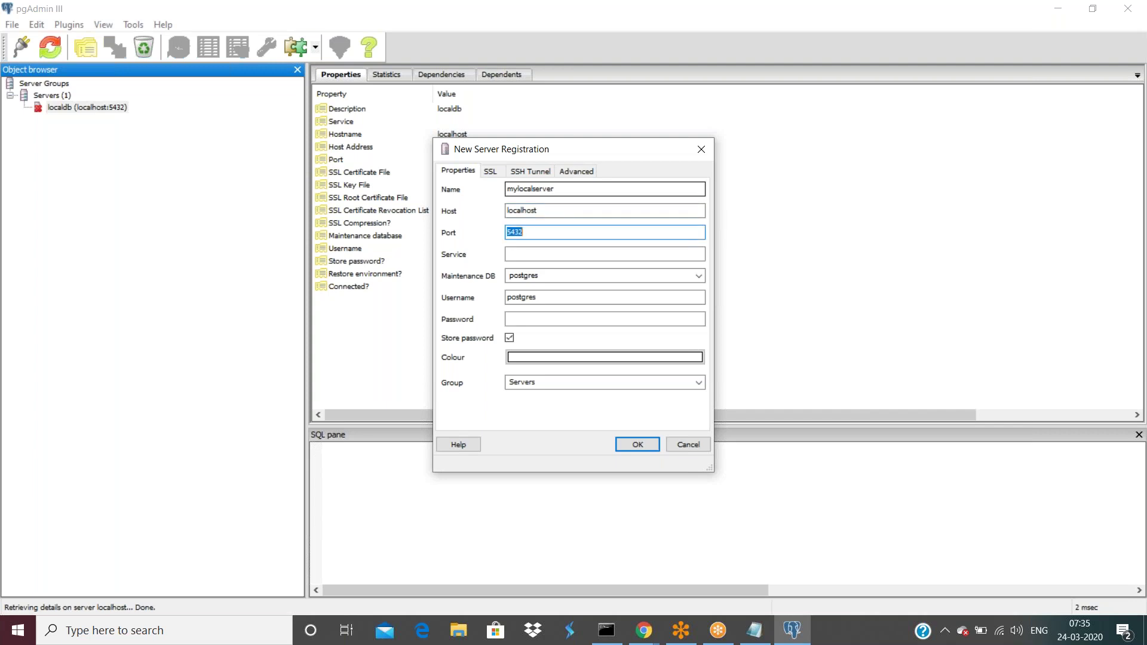
{"action": "key", "text": "Tab"}
{"action": "key", "text": "Tab"}
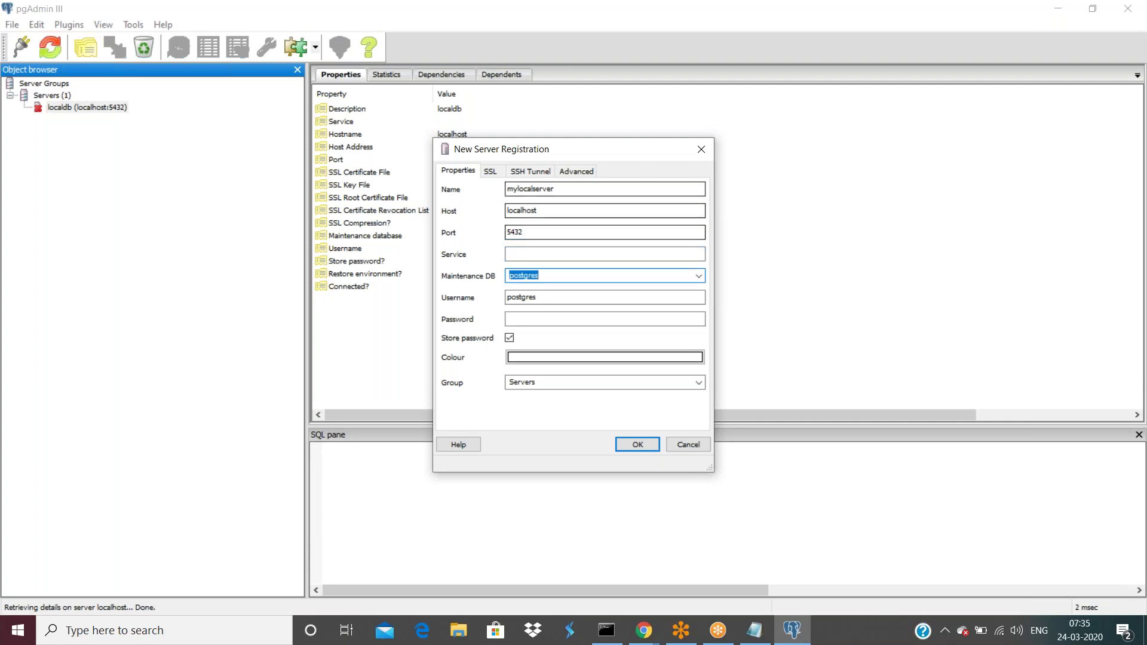
{"action": "left_click", "coordinate": [555, 276]}
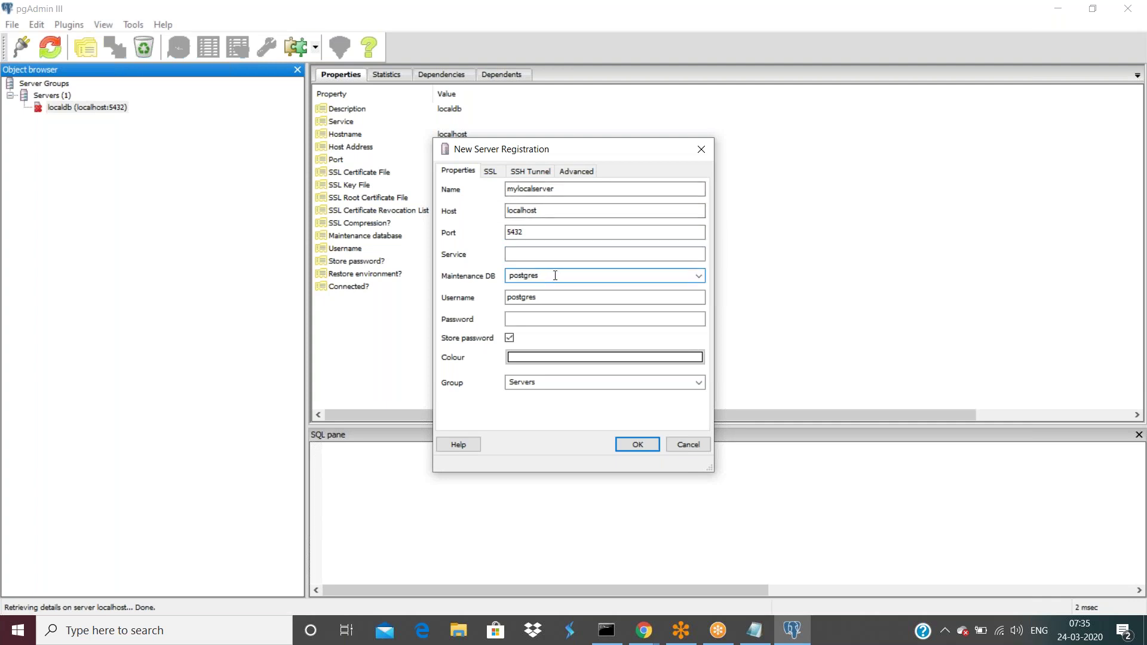
{"action": "double_click", "coordinate": [545, 296]}
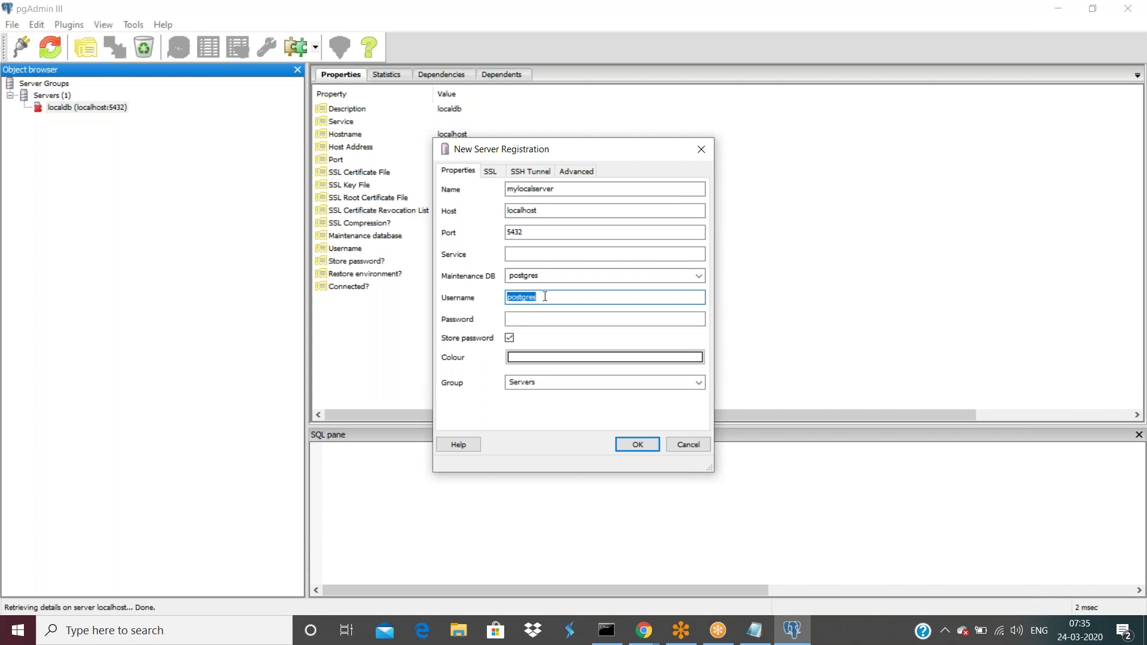
{"action": "left_click", "coordinate": [535, 319]}
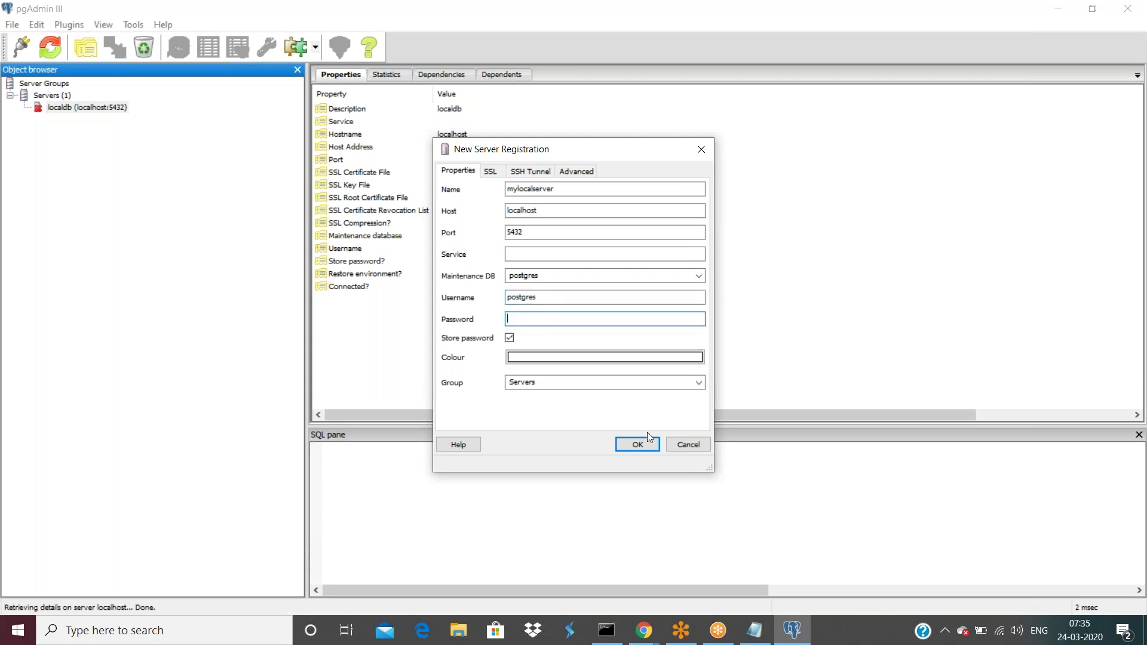
{"action": "left_click", "coordinate": [689, 445]}
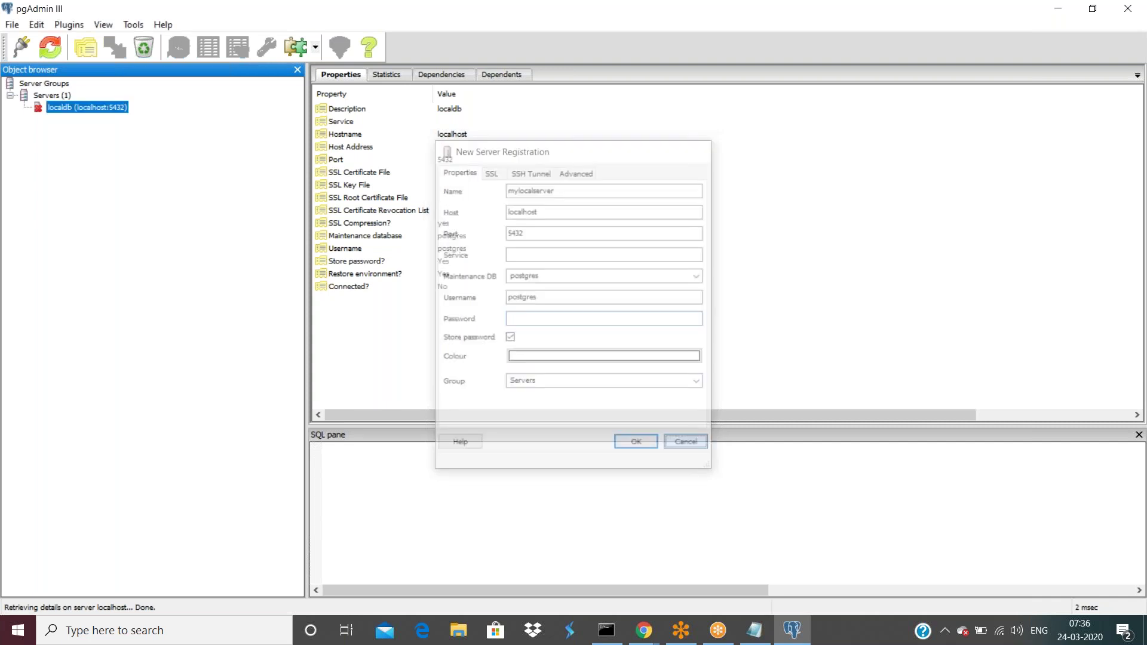
- Connect to localdb and collapse the data schema under postgres > Schemas
{"action": "right_click", "coordinate": [73, 109]}
{"action": "left_click", "coordinate": [110, 141]}
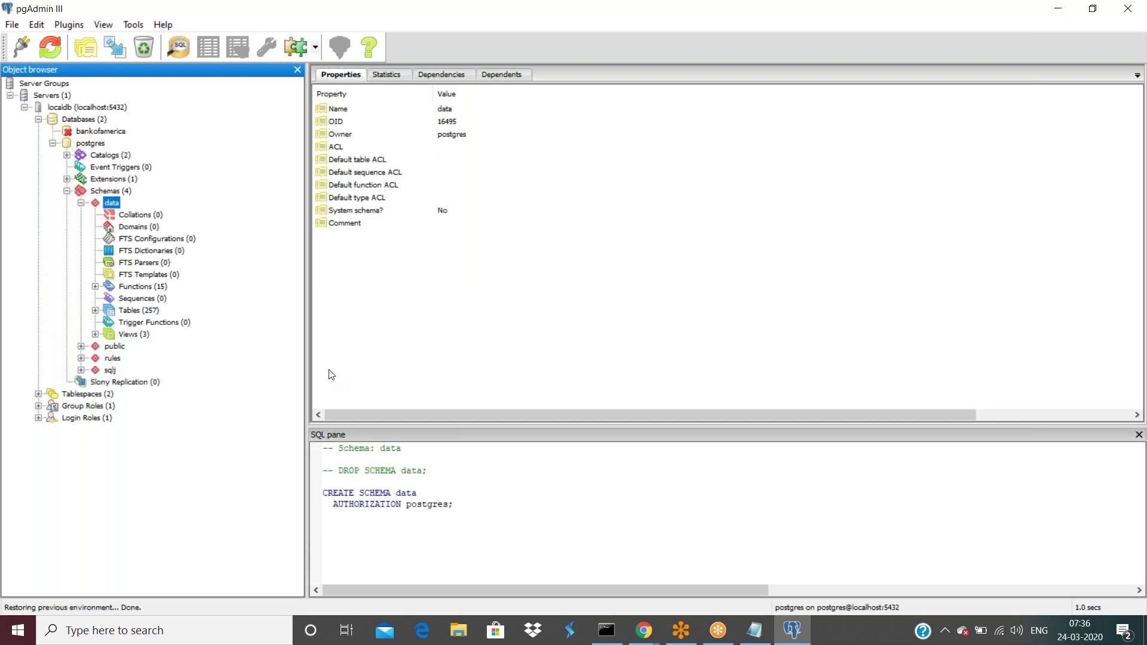
{"action": "left_click", "coordinate": [81, 204]}
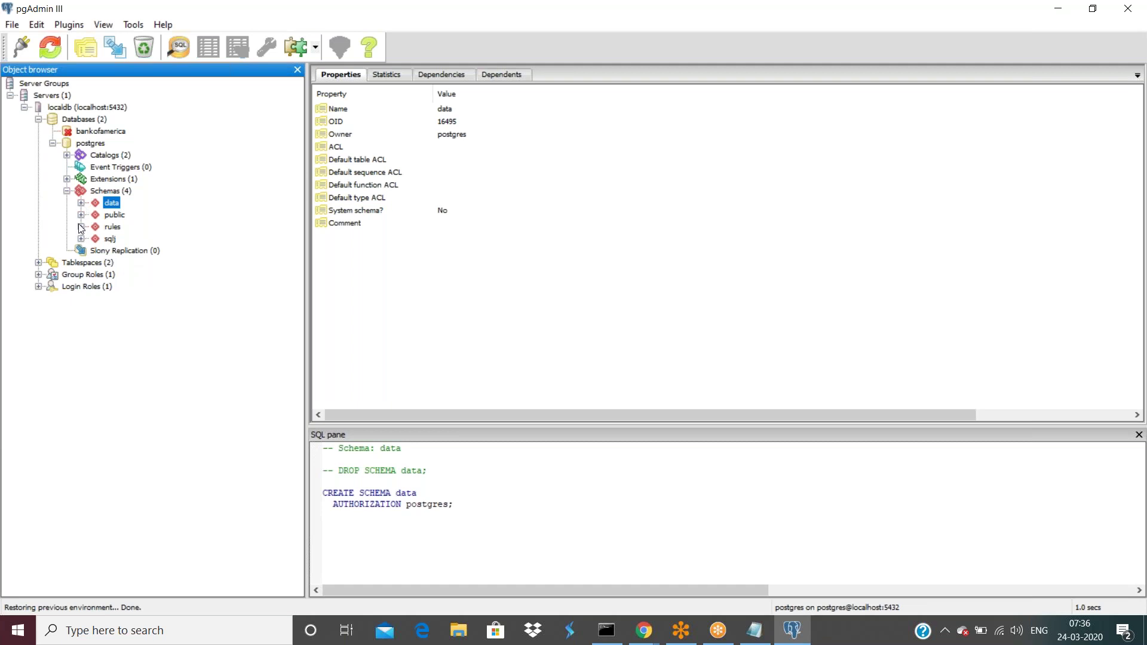
- Open Downloads > pega software > pega software > data in File Explorer
{"action": "left_click", "coordinate": [459, 630]}
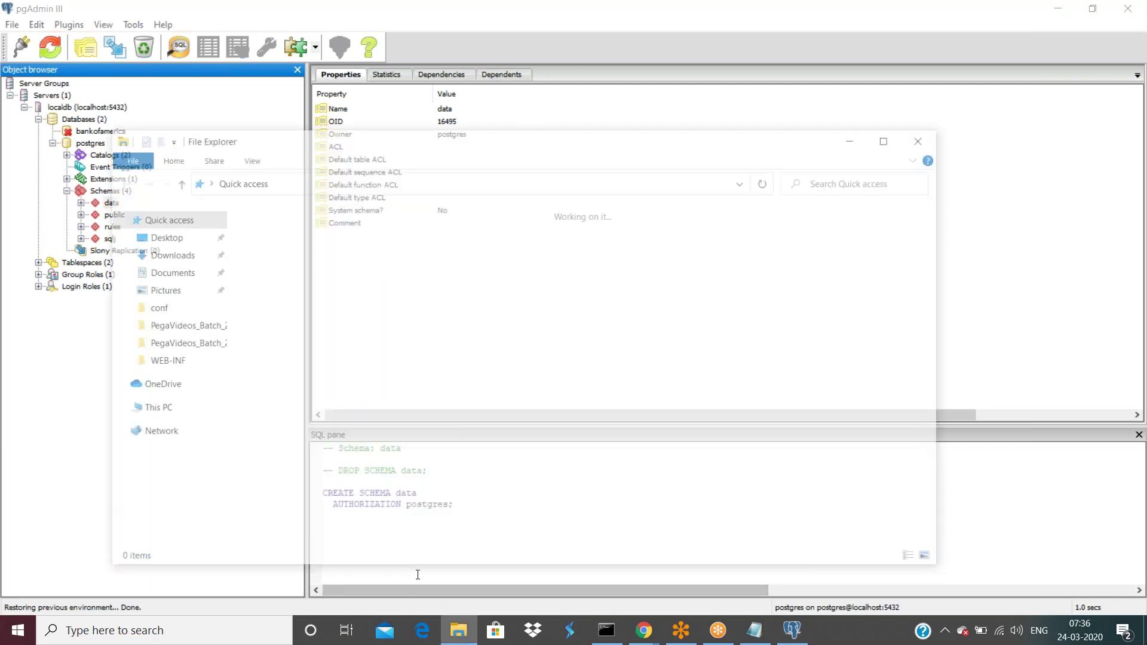
{"action": "left_click", "coordinate": [170, 254]}
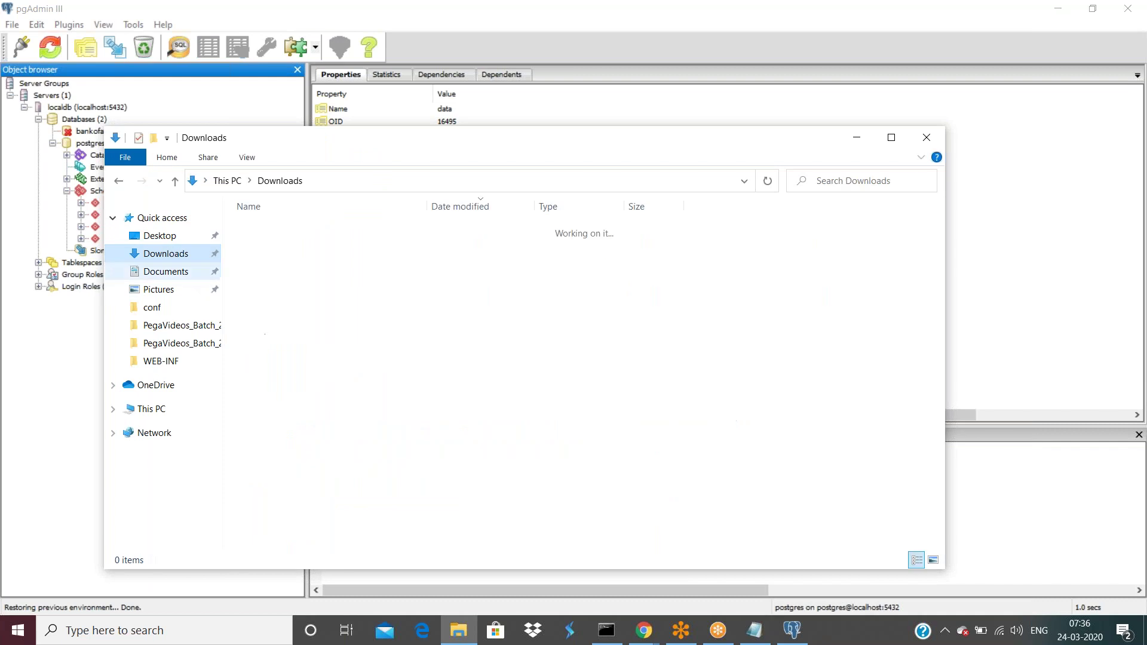
{"action": "scroll", "coordinate": [333, 347], "scroll_direction": "down", "scroll_amount": 6}
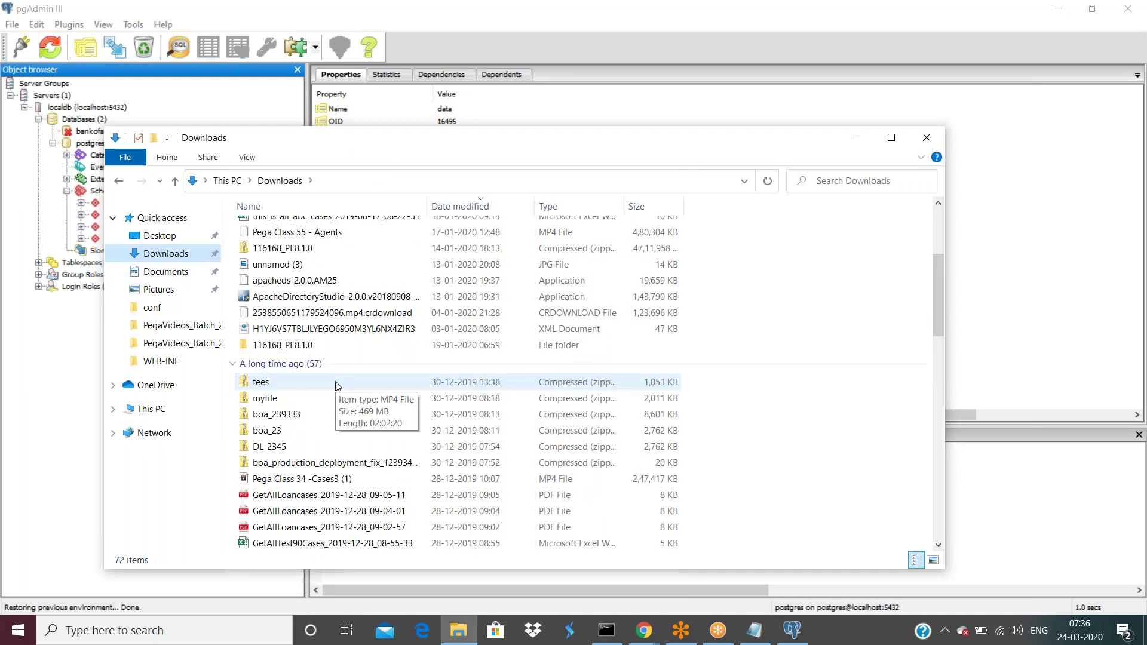
{"action": "scroll", "coordinate": [336, 385], "scroll_direction": "down", "scroll_amount": 10}
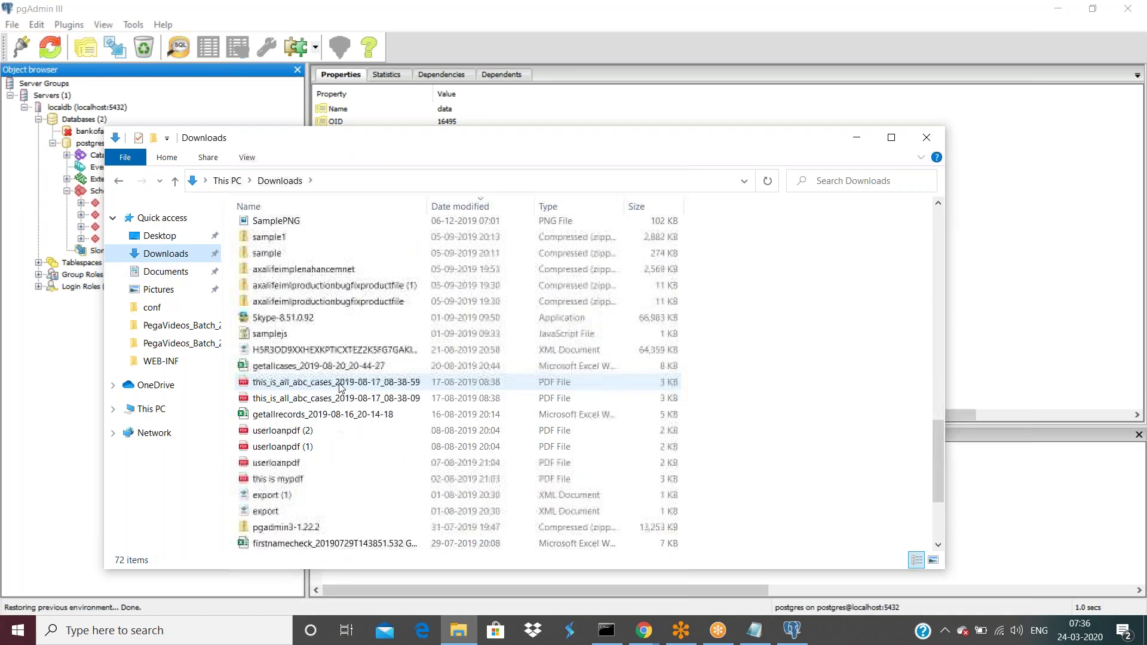
{"action": "scroll", "coordinate": [340, 388], "scroll_direction": "down", "scroll_amount": 3}
{"action": "left_click", "coordinate": [300, 542]}
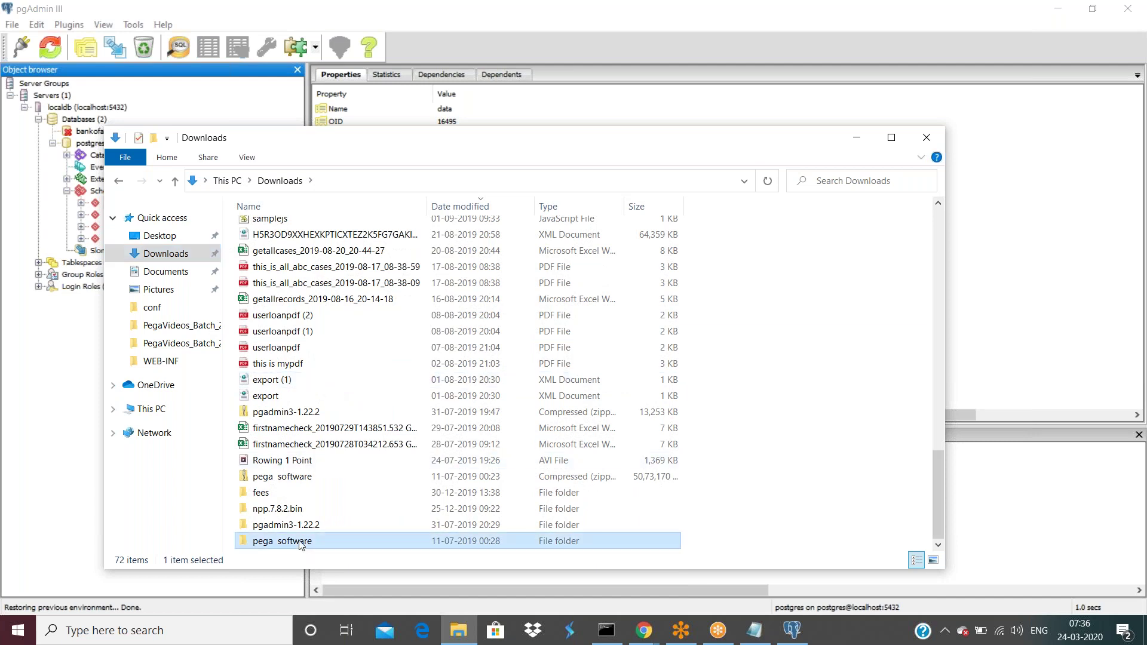
{"action": "double_click", "coordinate": [300, 542]}
{"action": "double_click", "coordinate": [287, 231]}
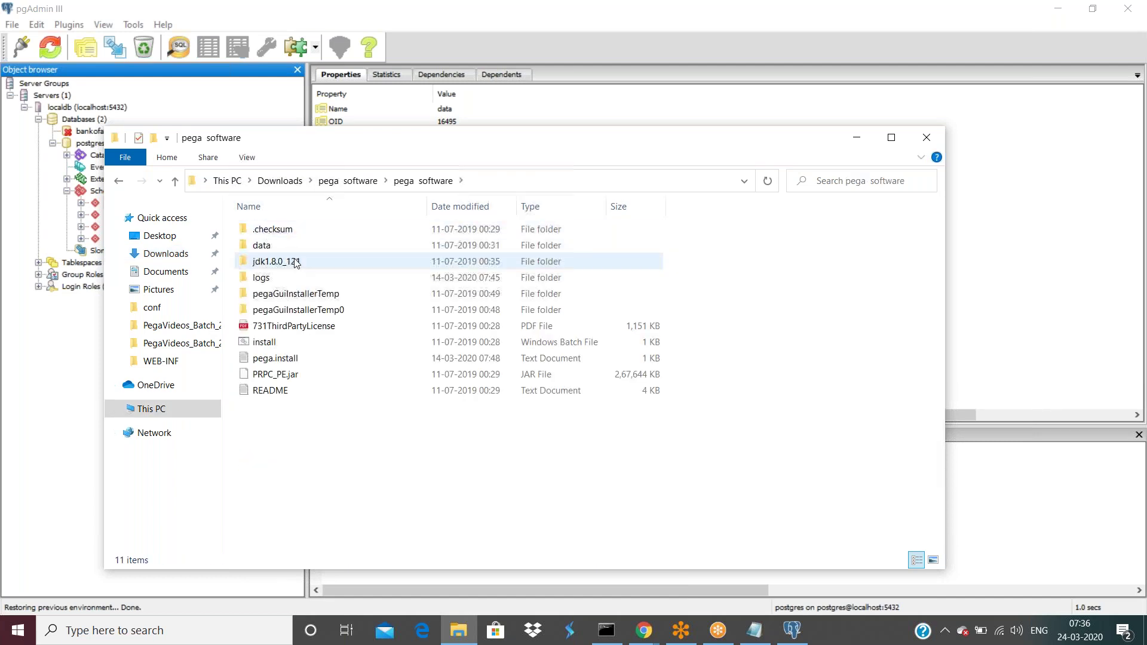
{"action": "double_click", "coordinate": [263, 246]}
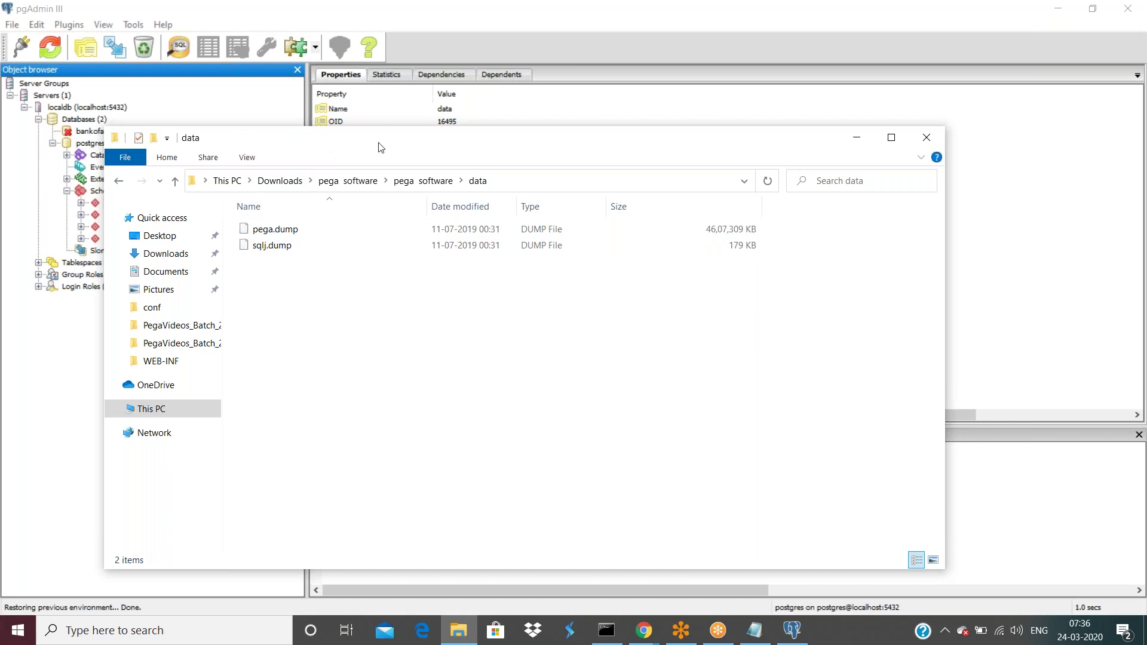
- Move the folder window beside pgAdmin's tree and select sqlj.dump
{"action": "left_click_drag", "start_coordinate": [380, 147], "coordinate": [588, 150]}
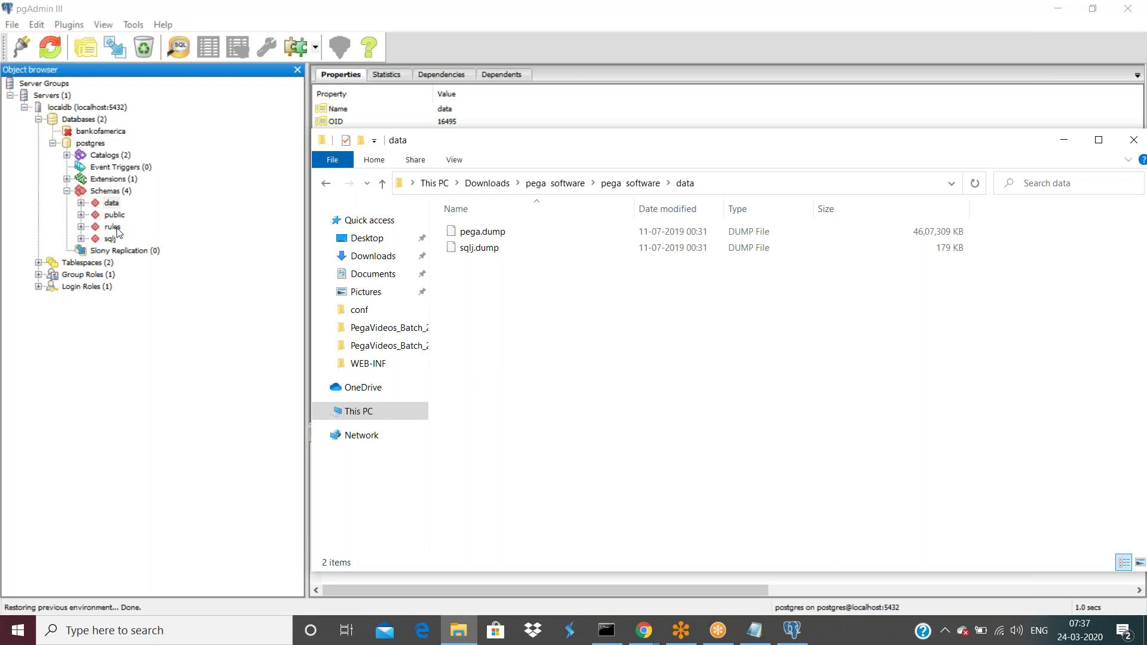
{"action": "right_click", "coordinate": [481, 250]}
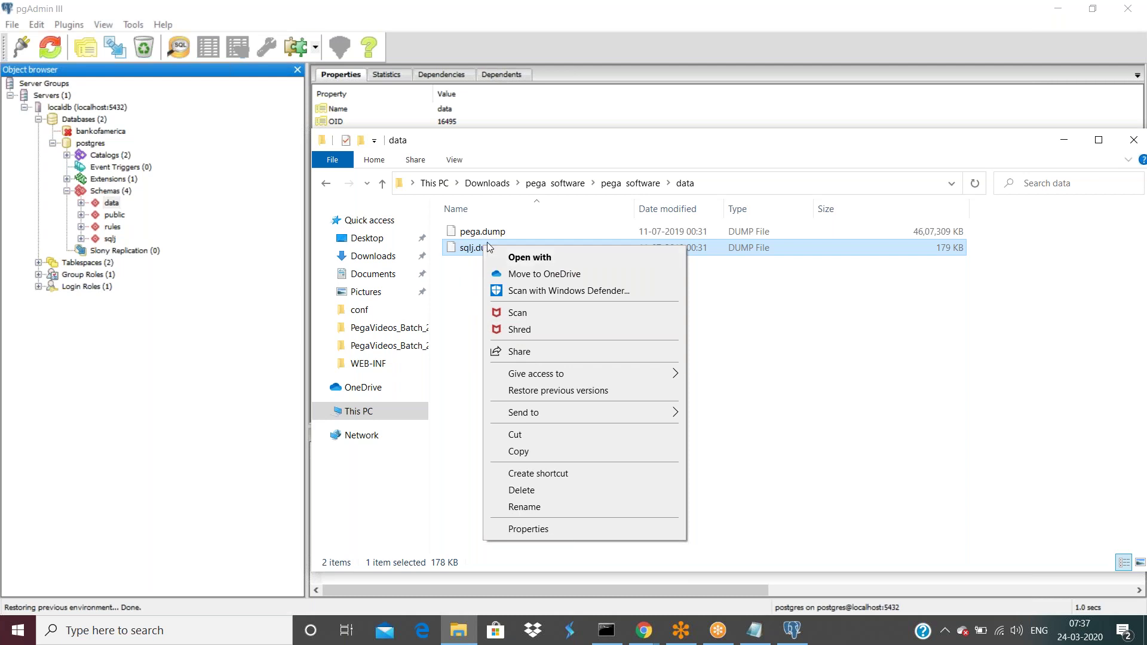
{"action": "left_click", "coordinate": [908, 372]}
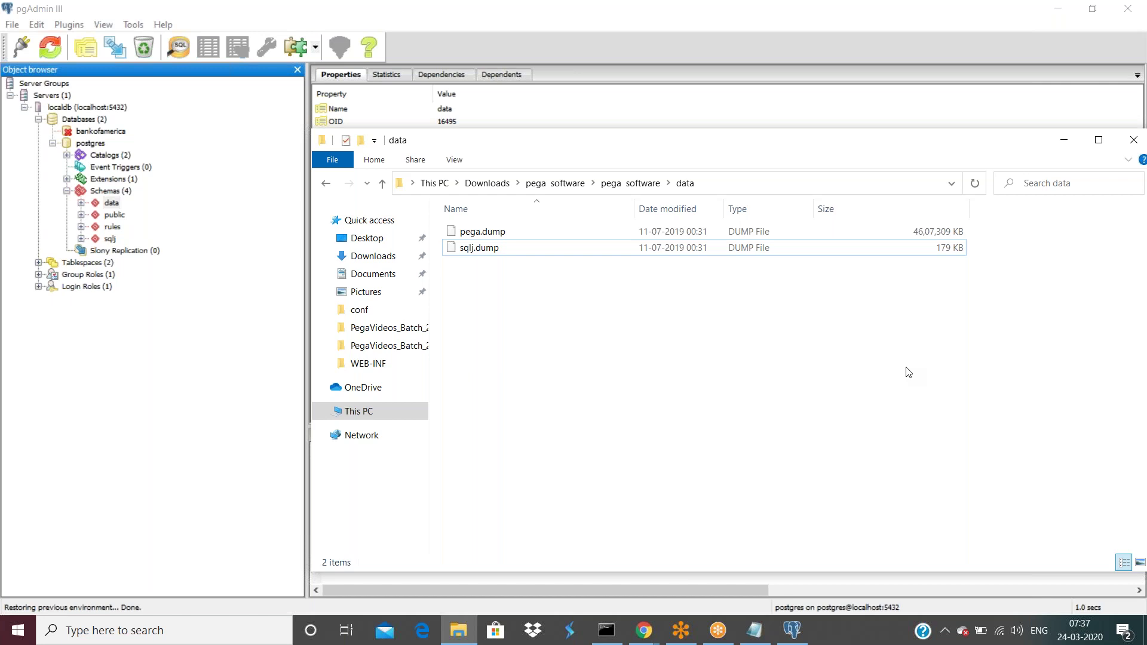
{"action": "left_click", "coordinate": [927, 248]}
- Close Explorer, expand the data schema, peek at sqlj's five tables, then expand rules
{"action": "left_click", "coordinate": [1136, 143]}
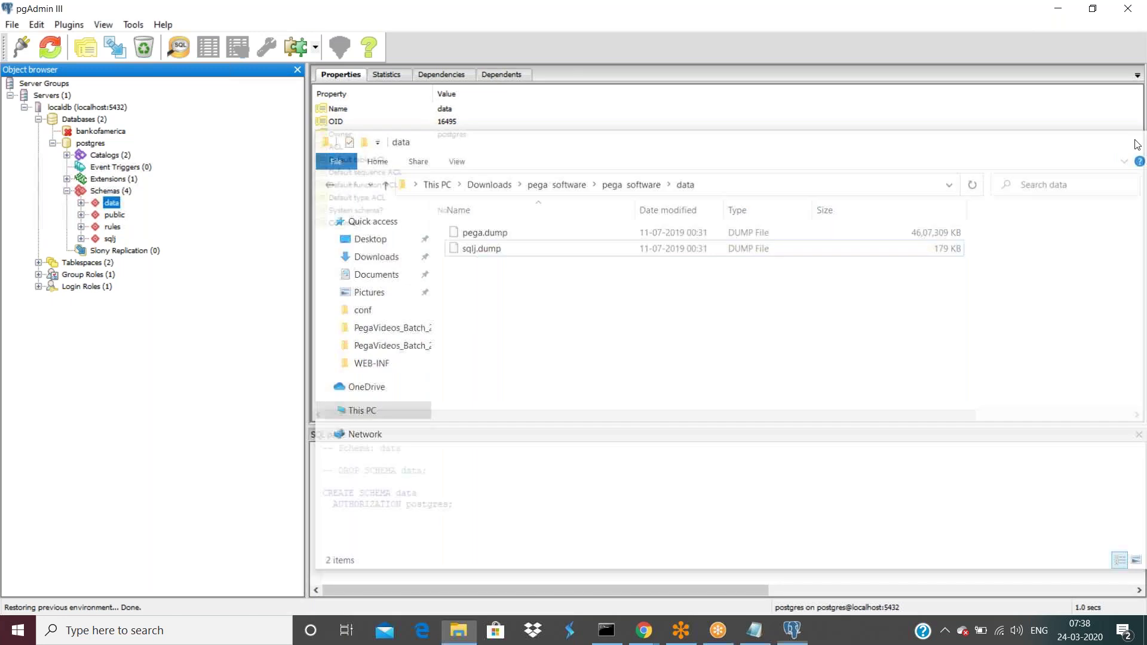
{"action": "left_click", "coordinate": [81, 204]}
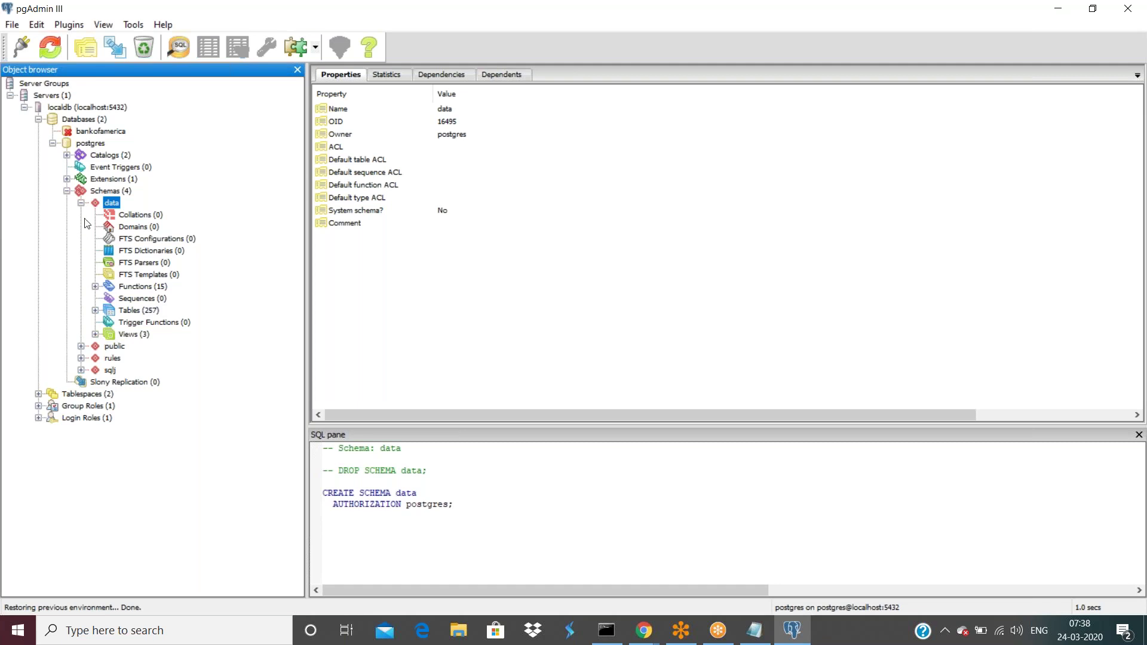
{"action": "left_click", "coordinate": [80, 371]}
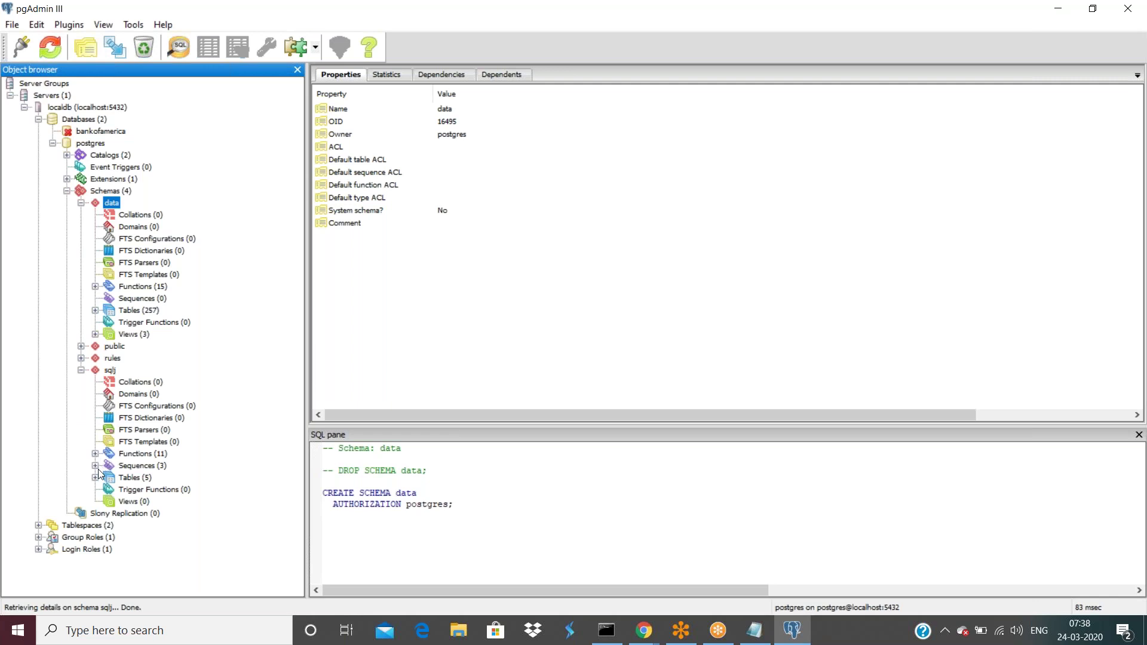
{"action": "left_click", "coordinate": [96, 478]}
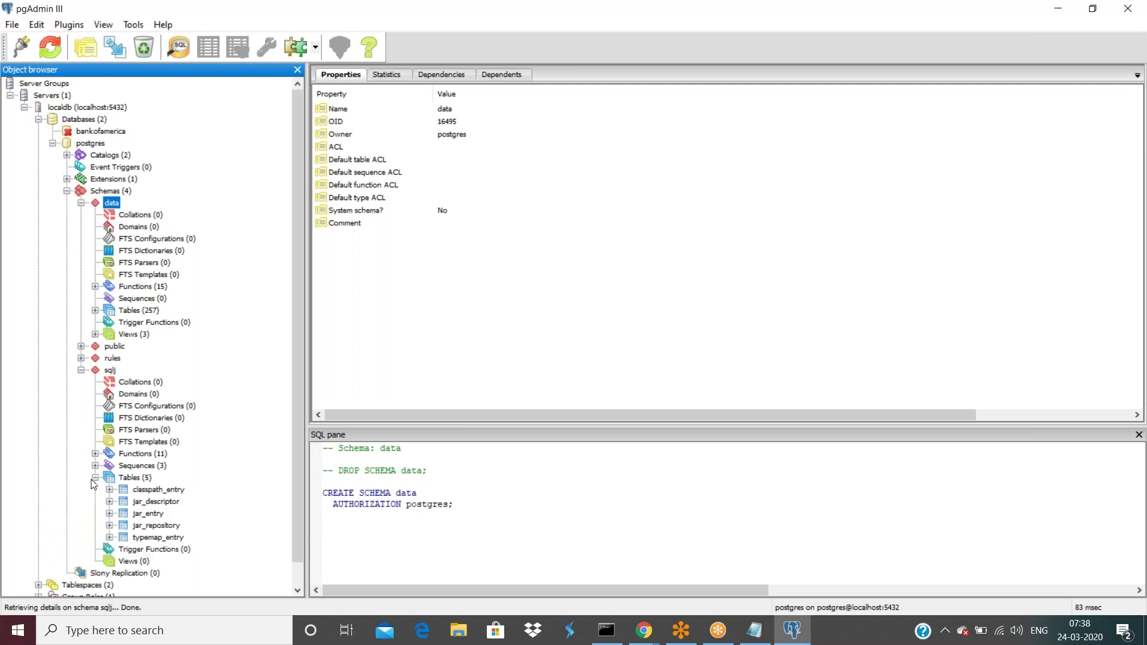
{"action": "left_click", "coordinate": [94, 478]}
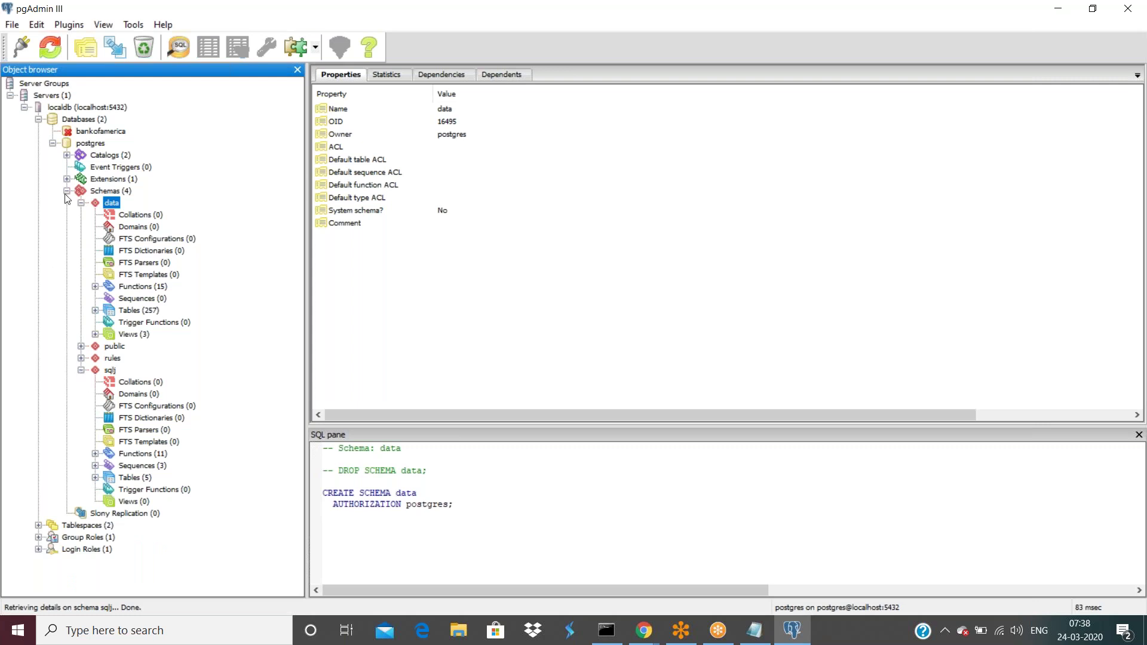
{"action": "left_click", "coordinate": [81, 370]}
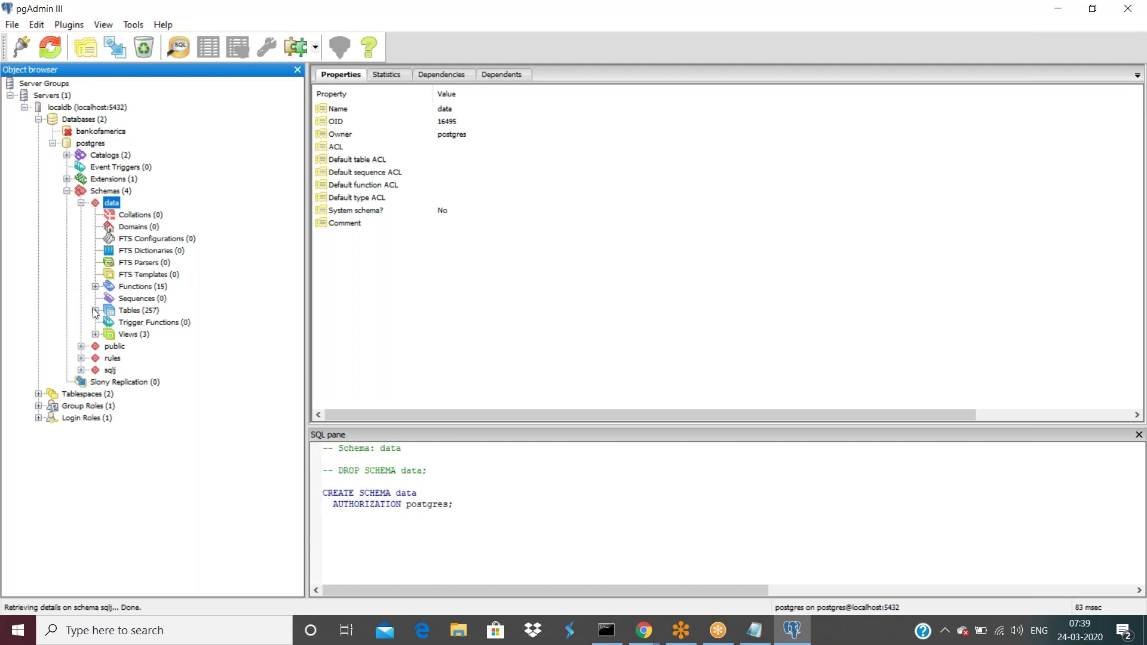
{"action": "left_click", "coordinate": [81, 358]}
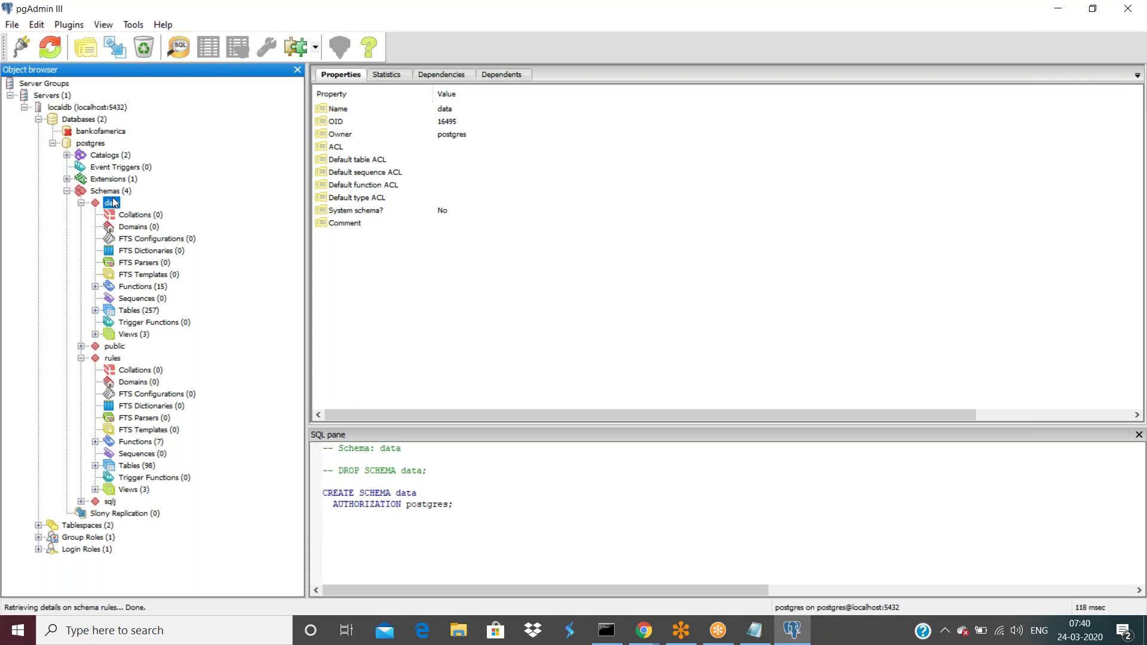
- List the 257 tables in the data schema
{"action": "left_click", "coordinate": [95, 310]}
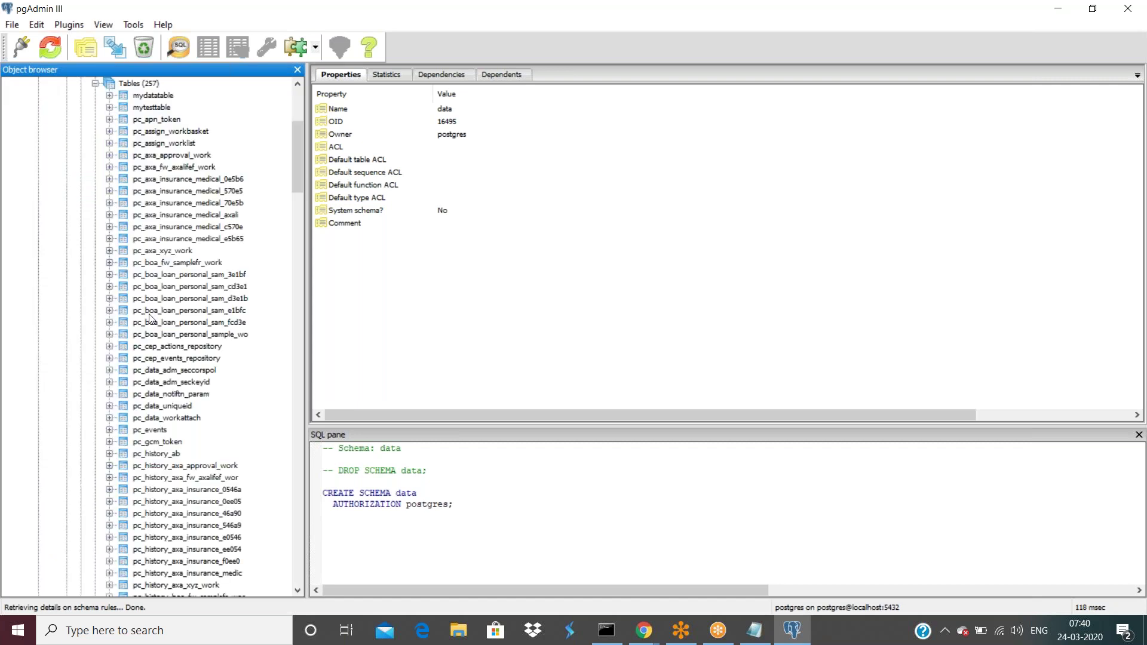
{"action": "scroll", "coordinate": [149, 318], "scroll_direction": "down", "scroll_amount": 20}
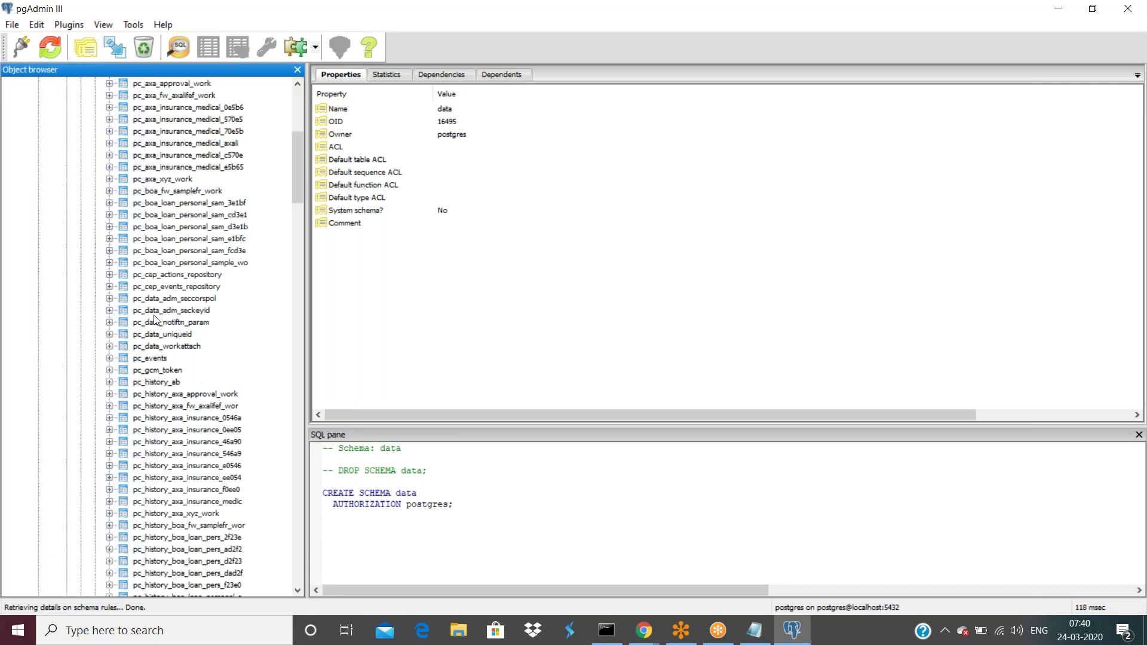
{"action": "scroll", "coordinate": [159, 321], "scroll_direction": "down", "scroll_amount": 20}
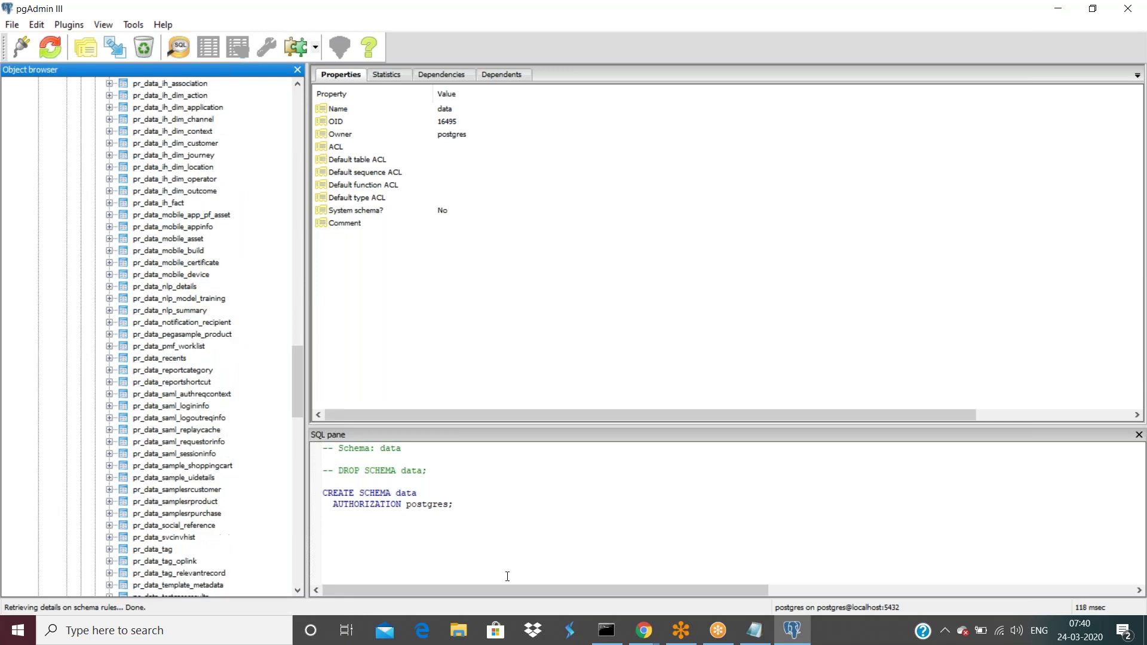
- Bring back the Chrome test results showing Work-A2 mapped to data.pc_YESB_Loan_Vehicle_YES_7001e
{"action": "mouse_move", "coordinate": [644, 630]}
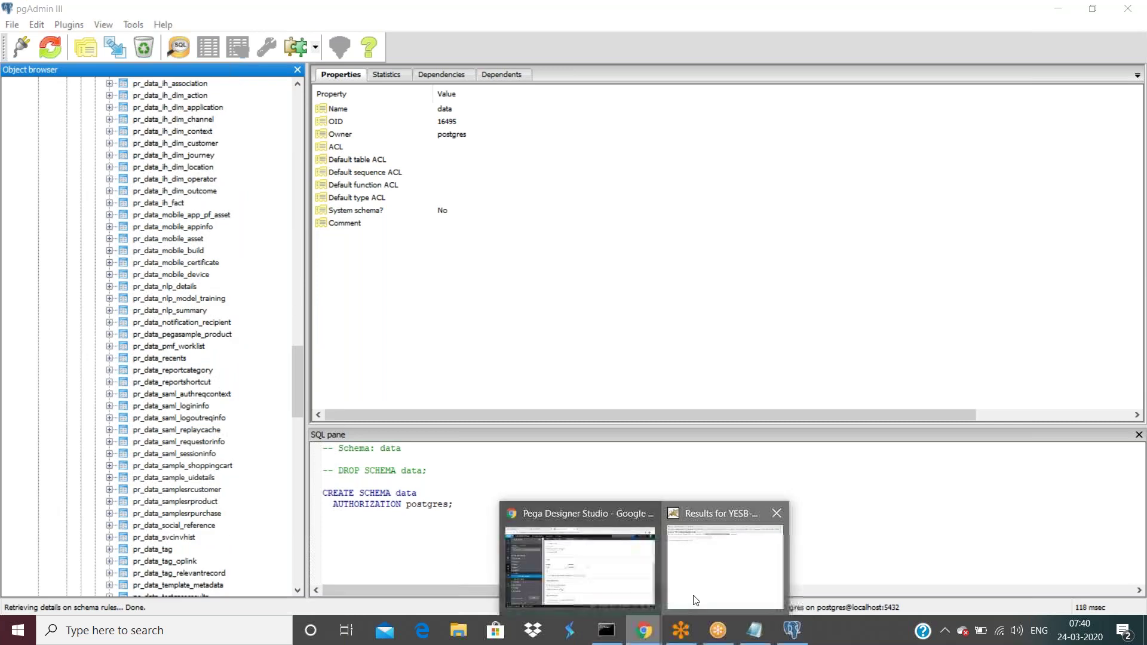
{"action": "left_click", "coordinate": [693, 598]}
{"action": "left_click", "coordinate": [487, 80]}
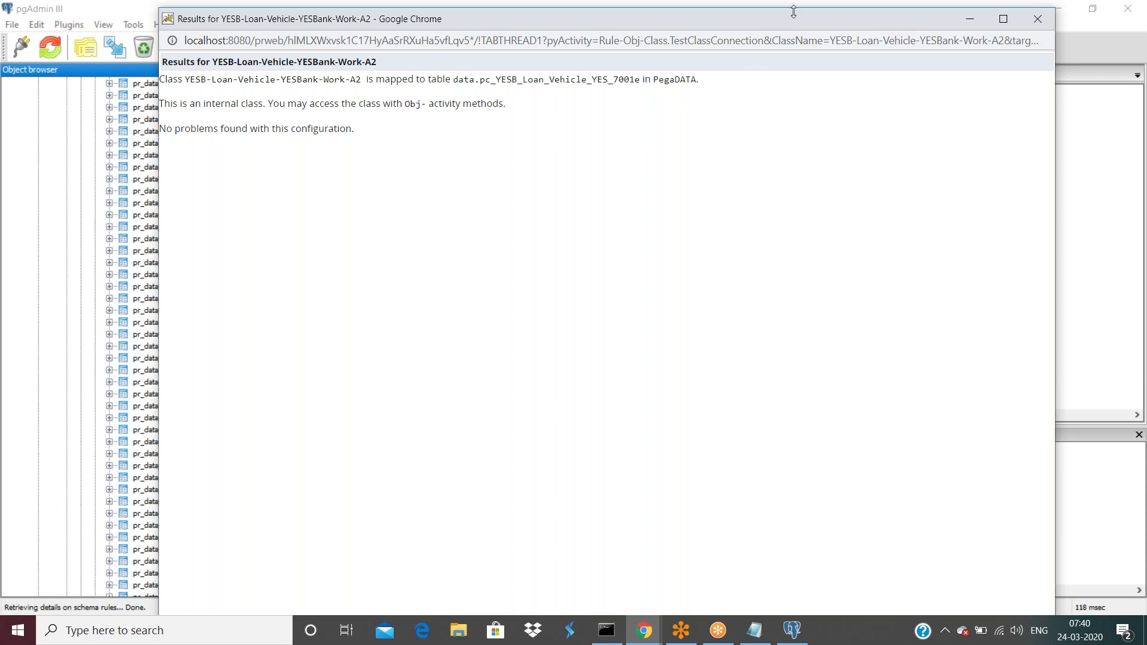
{"action": "left_click_drag", "start_coordinate": [796, 25], "coordinate": [786, 111]}
{"action": "left_click", "coordinate": [959, 106]}
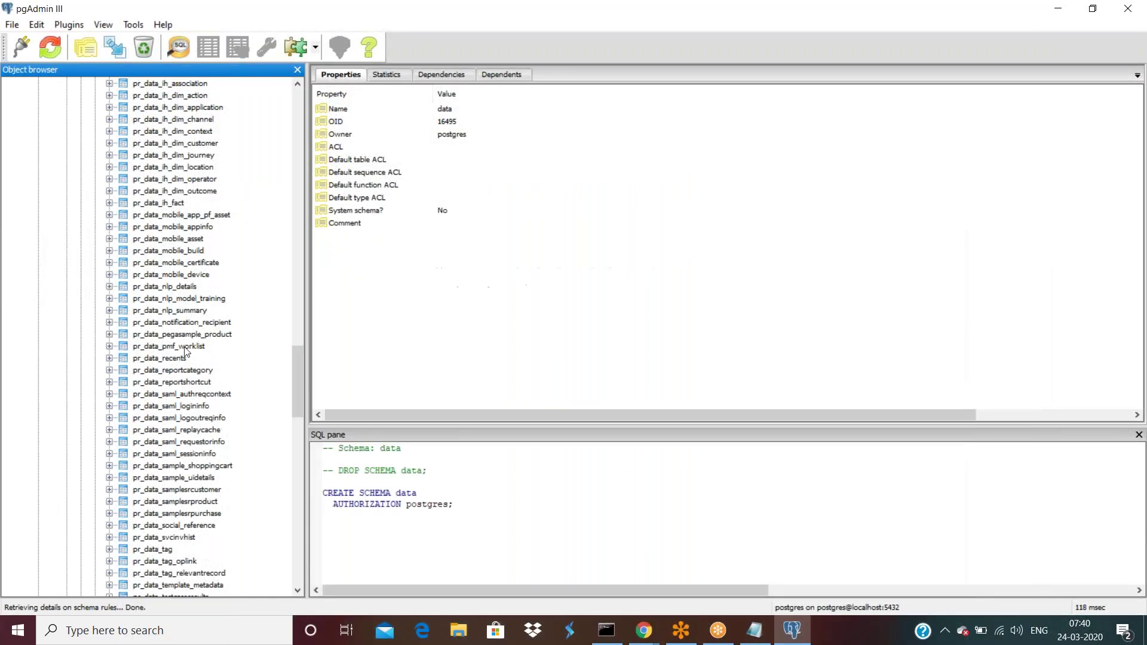
{"action": "scroll", "coordinate": [188, 350], "scroll_direction": "up", "scroll_amount": 20}
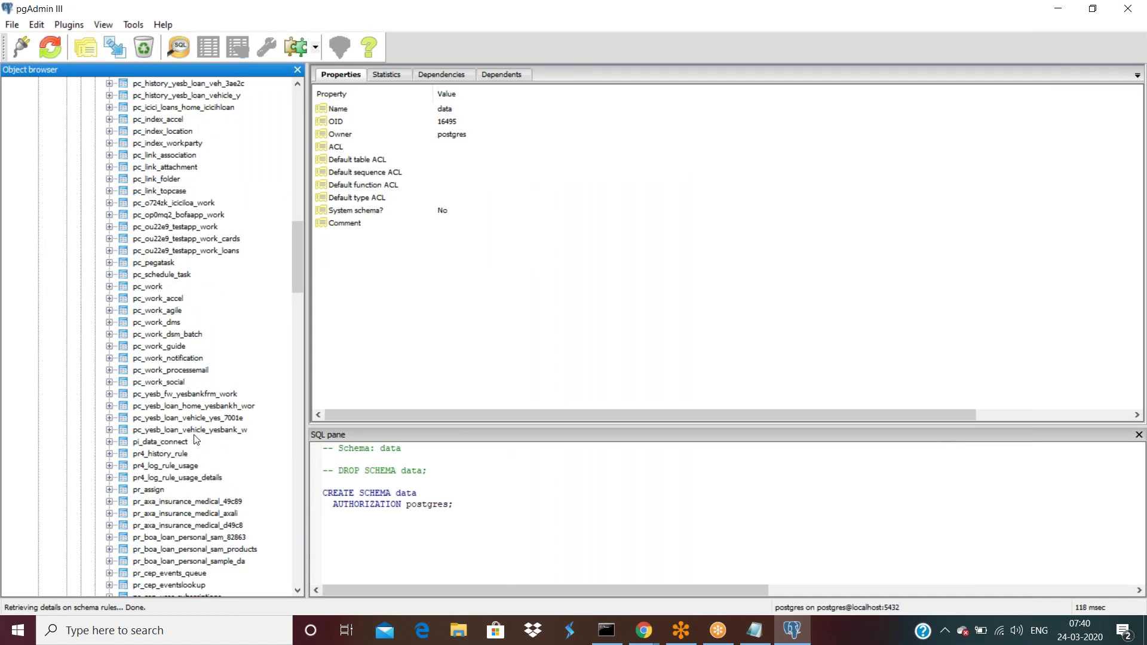
{"action": "left_click", "coordinate": [646, 632]}
{"action": "left_click", "coordinate": [691, 583]}
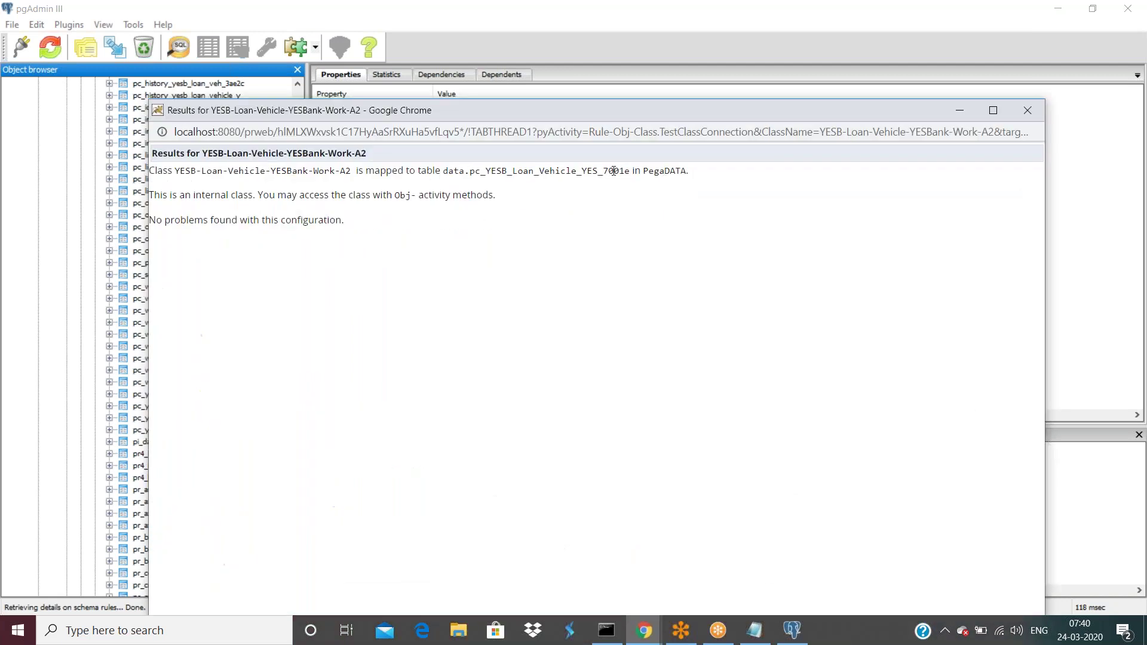
{"action": "left_click", "coordinate": [960, 110]}
- View the top 100 rows of pc_yesb_loan_vehicle_yes_7001e and scroll across its empty px/py columns
{"action": "left_click", "coordinate": [216, 420]}
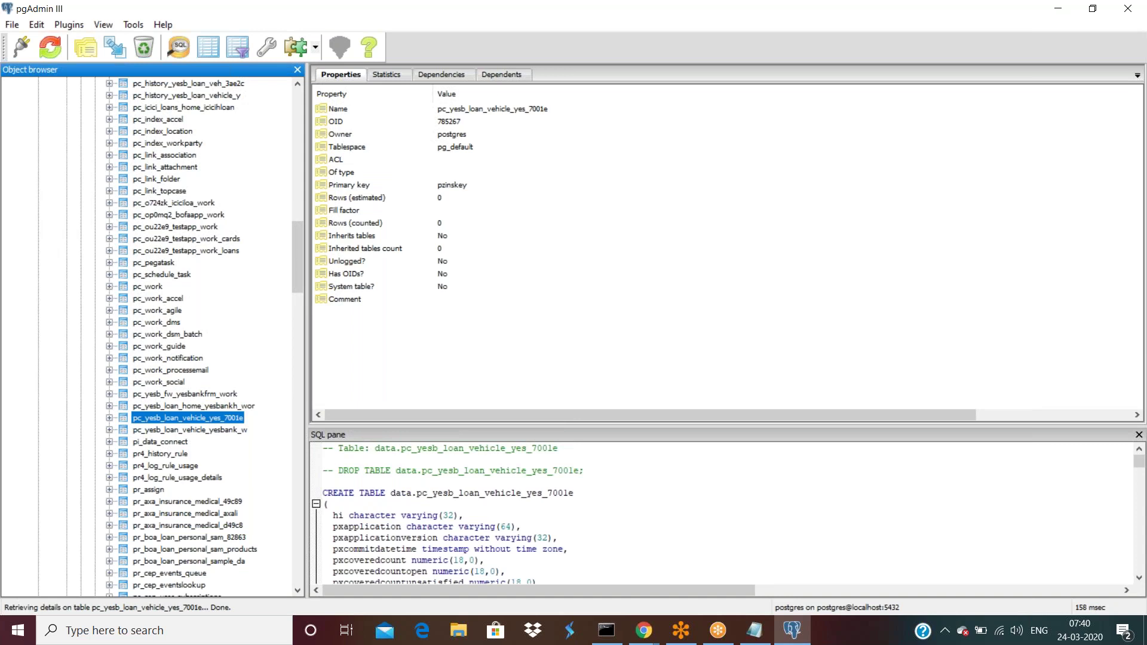
{"action": "right_click", "coordinate": [138, 422]}
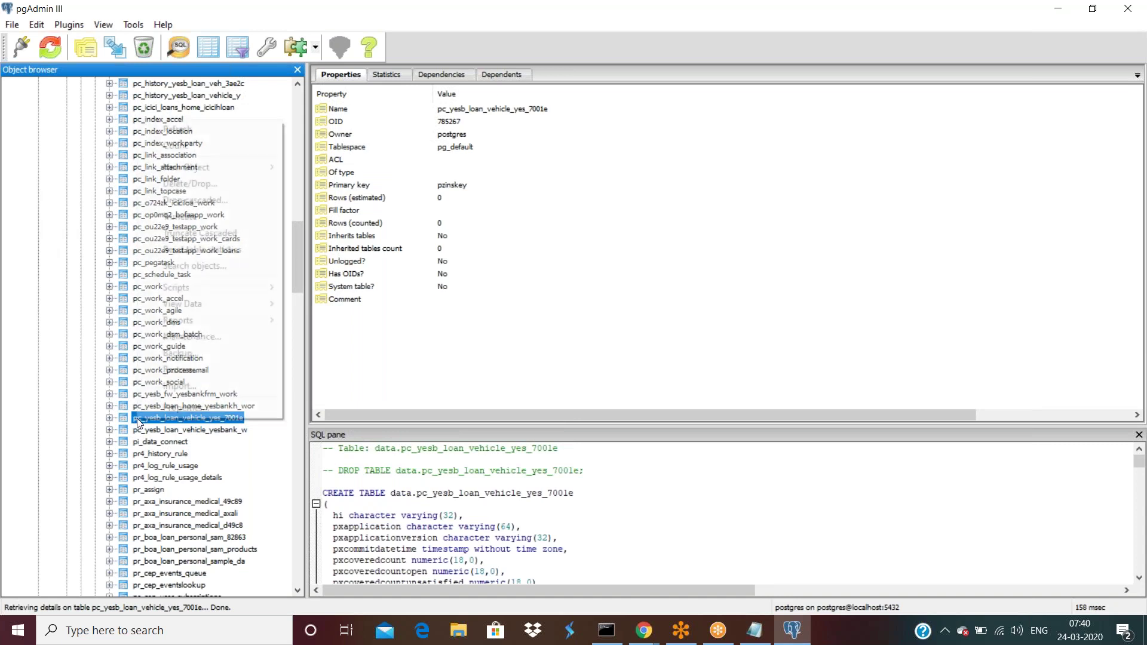
{"action": "mouse_move", "coordinate": [257, 306]}
{"action": "left_click", "coordinate": [346, 304]}
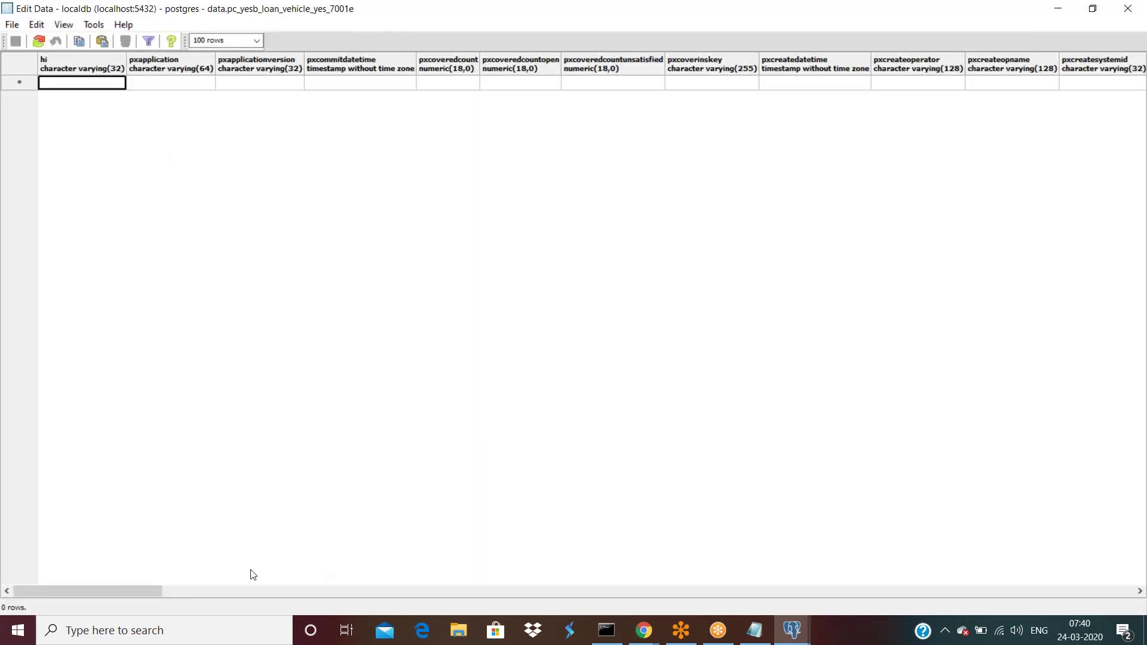
{"action": "left_click_drag", "start_coordinate": [118, 591], "coordinate": [1097, 594]}
{"action": "left_click_drag", "start_coordinate": [1104, 643], "coordinate": [93, 644]}
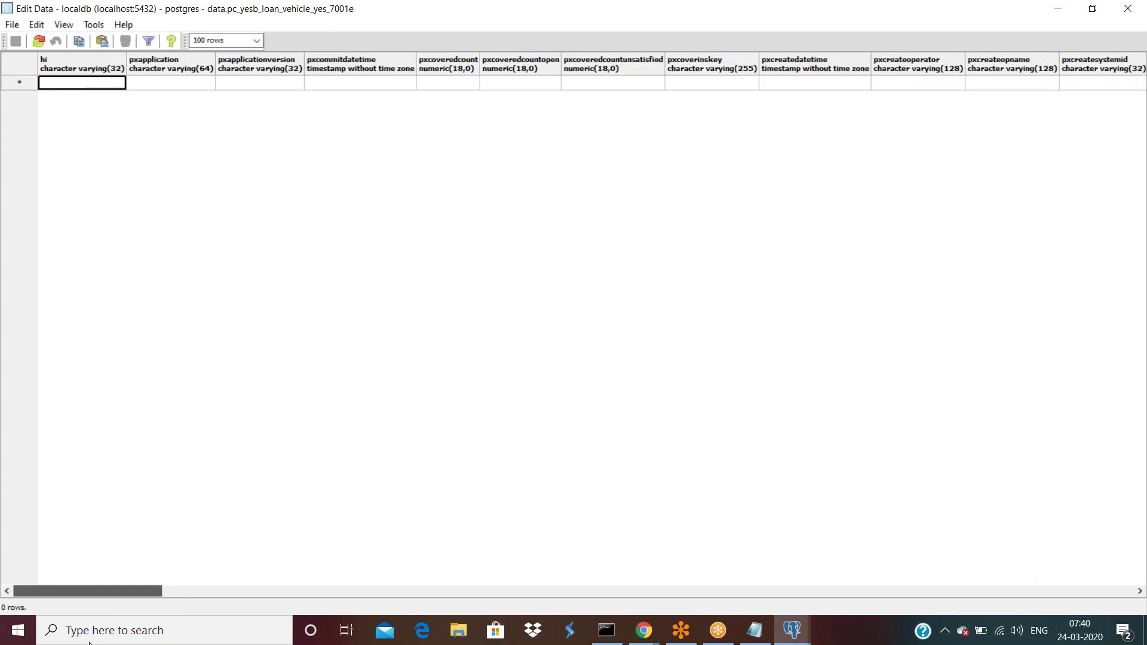
{"action": "left_click_drag", "start_coordinate": [103, 643], "coordinate": [1070, 643]}
{"action": "left_click", "coordinate": [644, 631]}
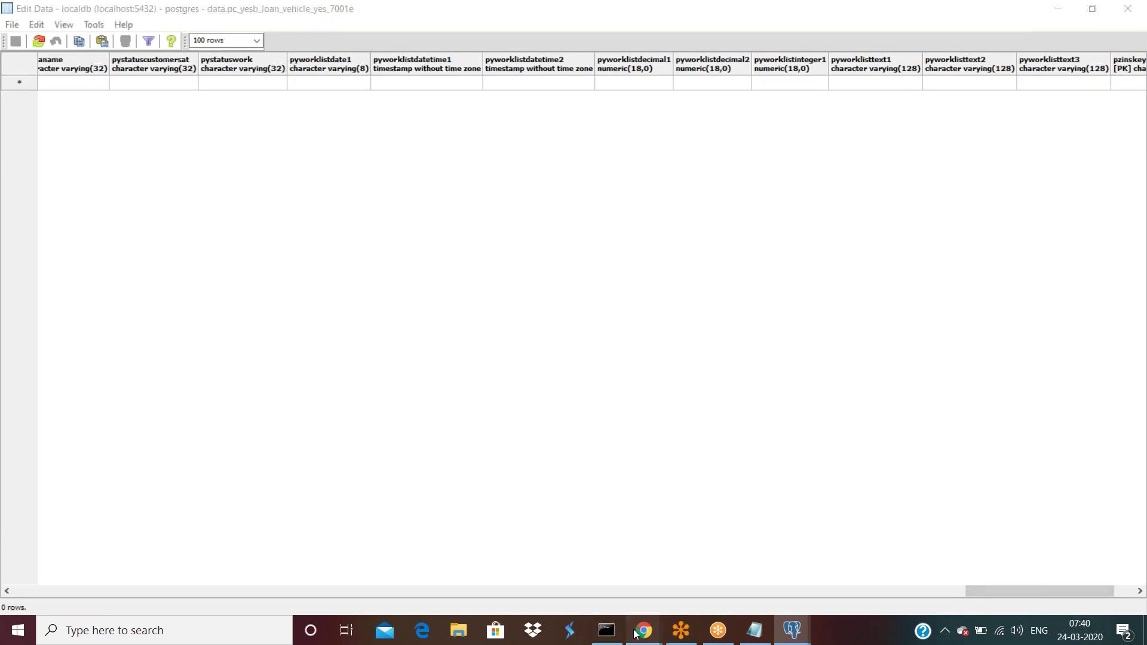
- Open the YESB-Loan-Vehicle-YESBank-A1 class in the data designer and copy its class name
{"action": "left_click", "coordinate": [585, 588]}
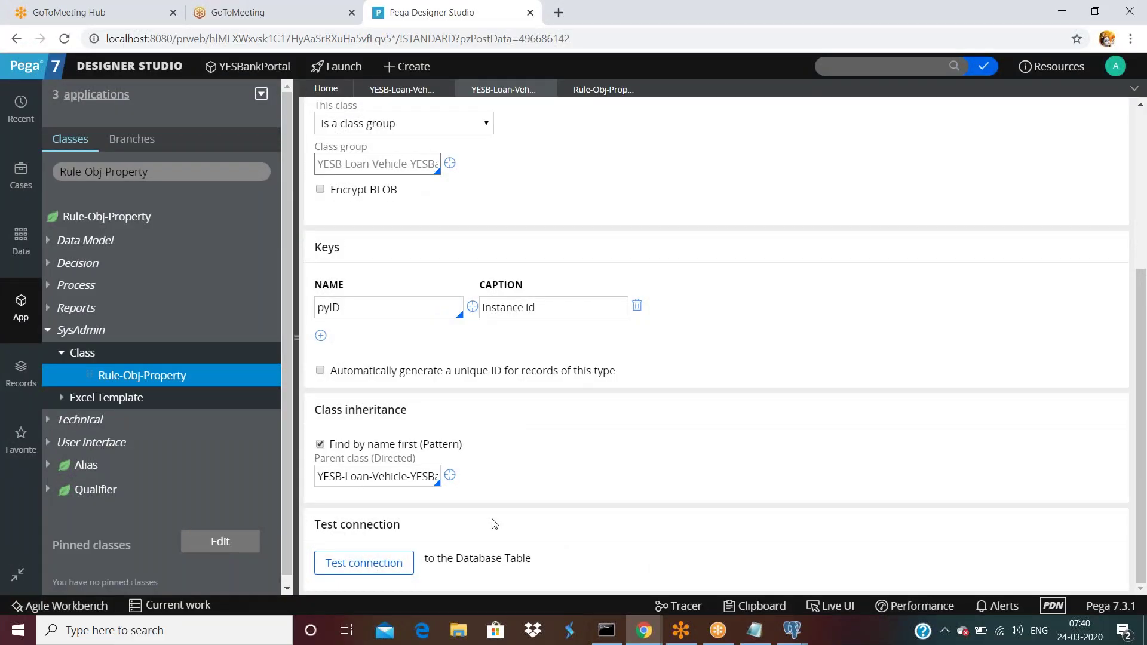
{"action": "scroll", "coordinate": [495, 524], "scroll_direction": "up", "scroll_amount": 4}
{"action": "scroll", "coordinate": [495, 524], "scroll_direction": "down", "scroll_amount": 4}
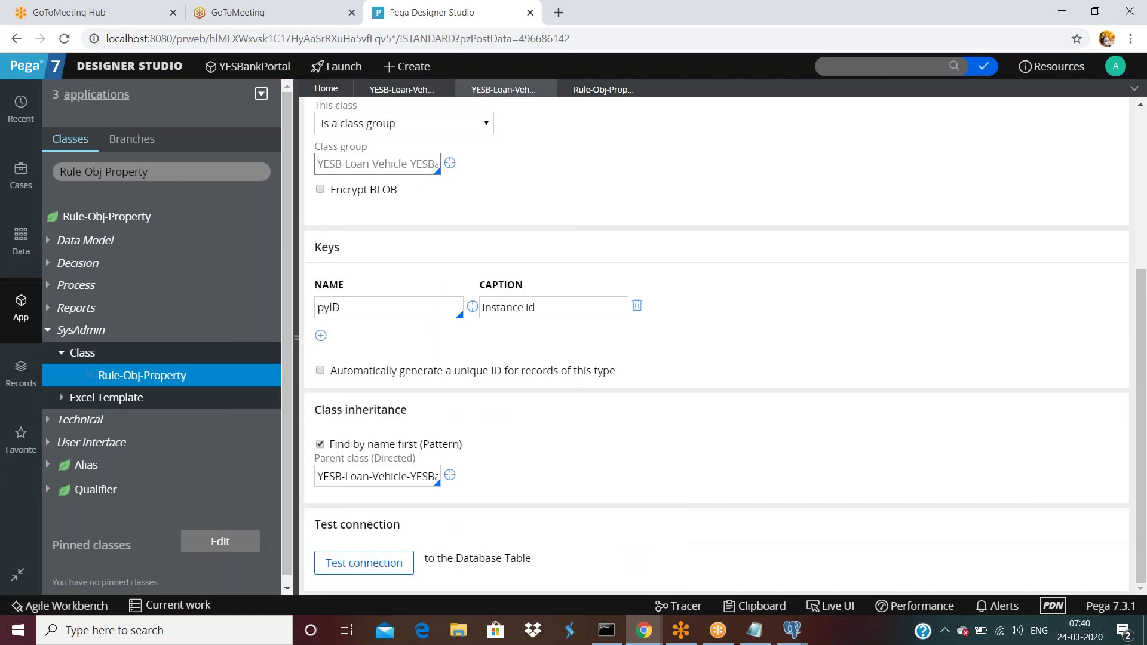
{"action": "scroll", "coordinate": [495, 535], "scroll_direction": "up", "scroll_amount": 5}
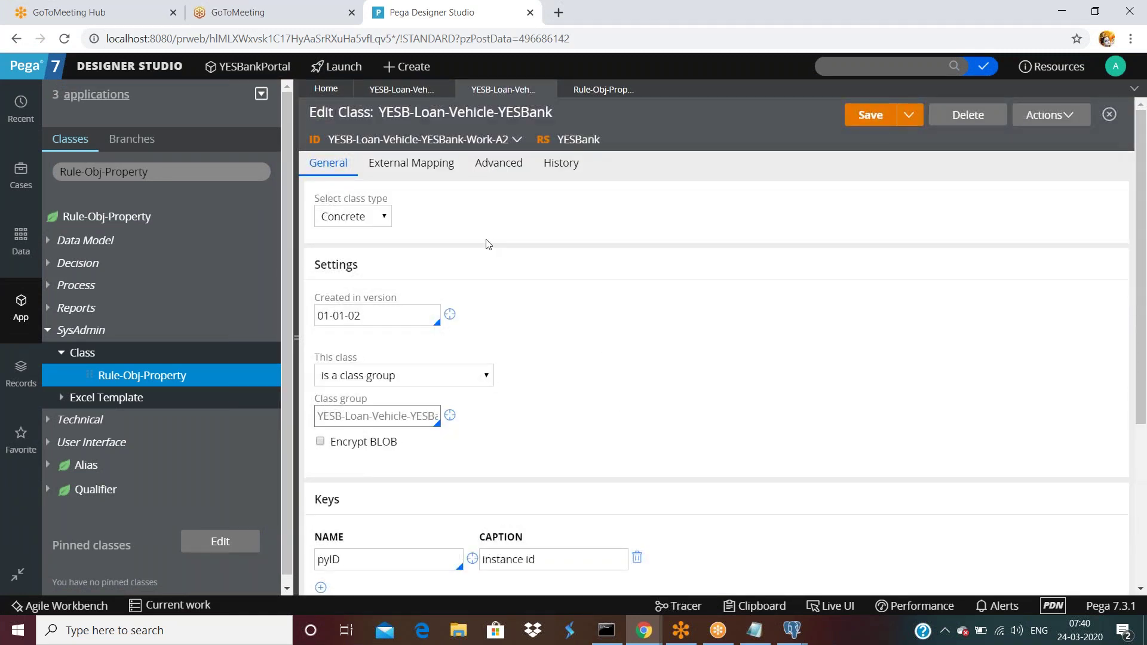
{"action": "left_click", "coordinate": [400, 98]}
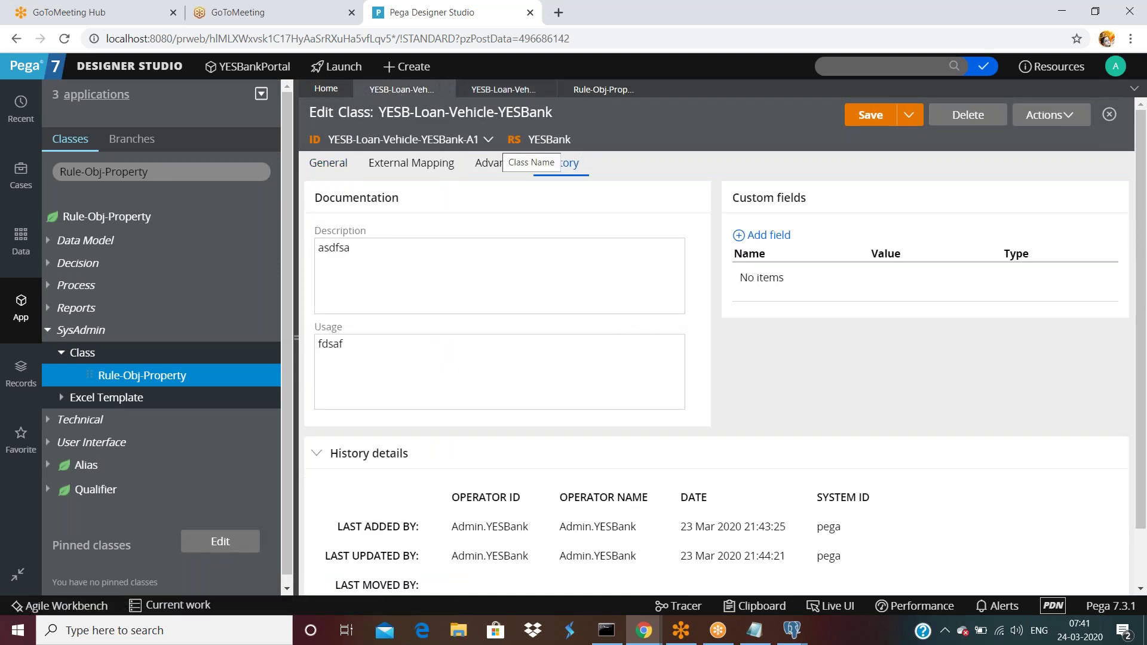
{"action": "left_click", "coordinate": [489, 141]}
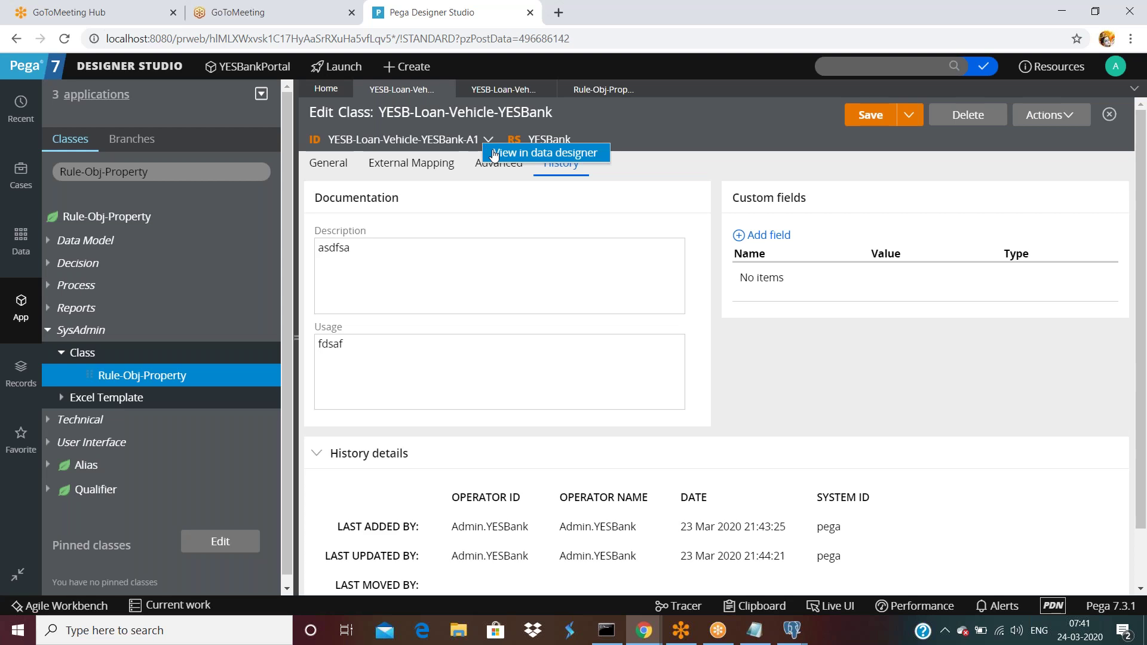
{"action": "left_click", "coordinate": [495, 154]}
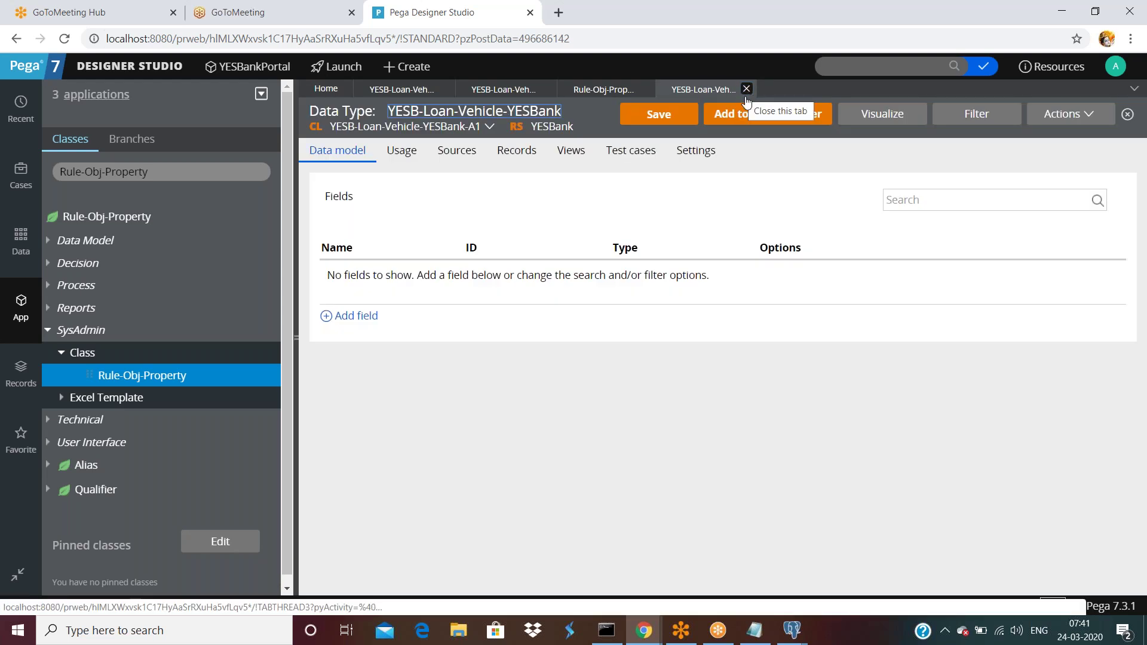
{"action": "left_click_drag", "start_coordinate": [309, 125], "coordinate": [477, 133]}
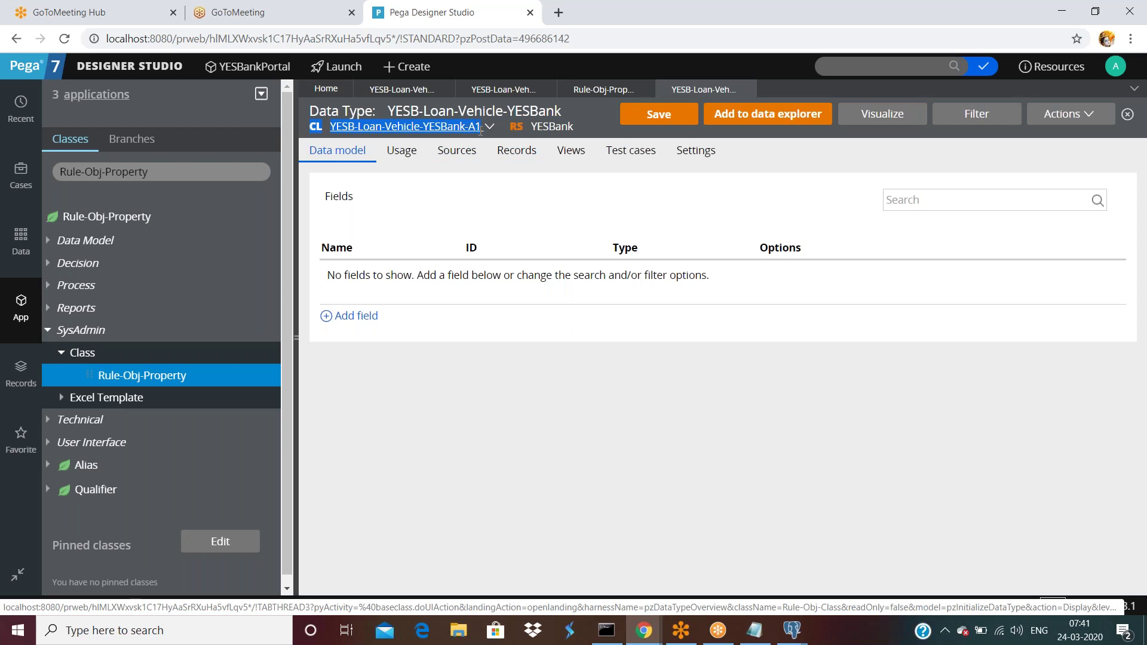
- Search the Classes explorer for YESB-Loan-Vehicle-YESBank-Work and load its class tree
{"action": "left_click", "coordinate": [197, 172]}
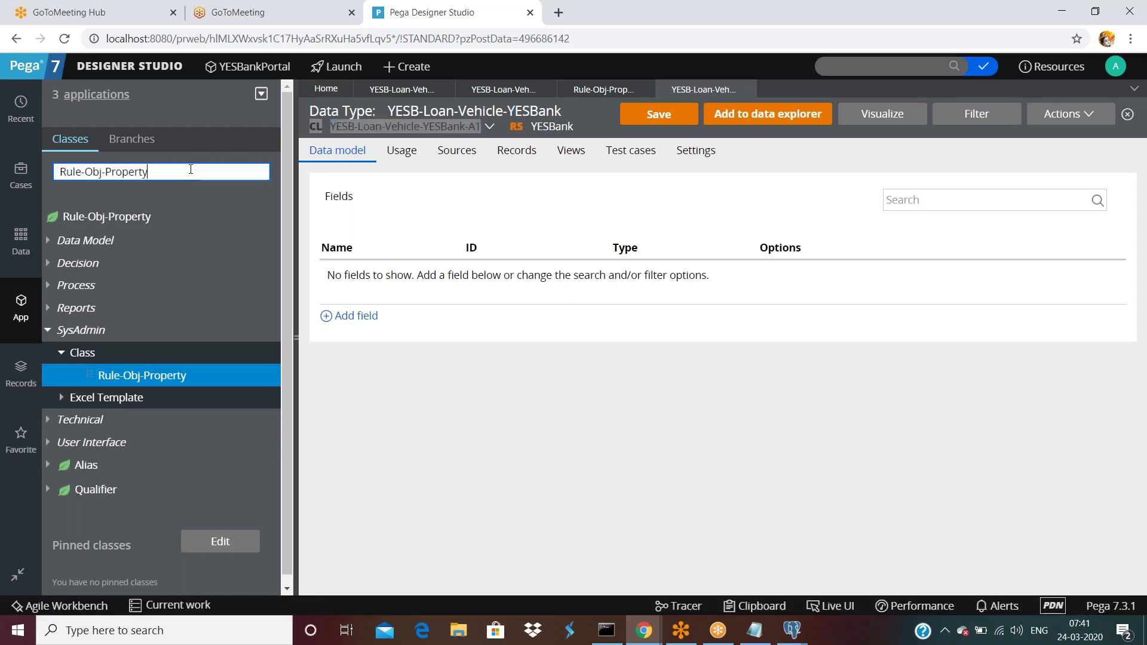
{"action": "triple_click", "coordinate": [199, 177]}
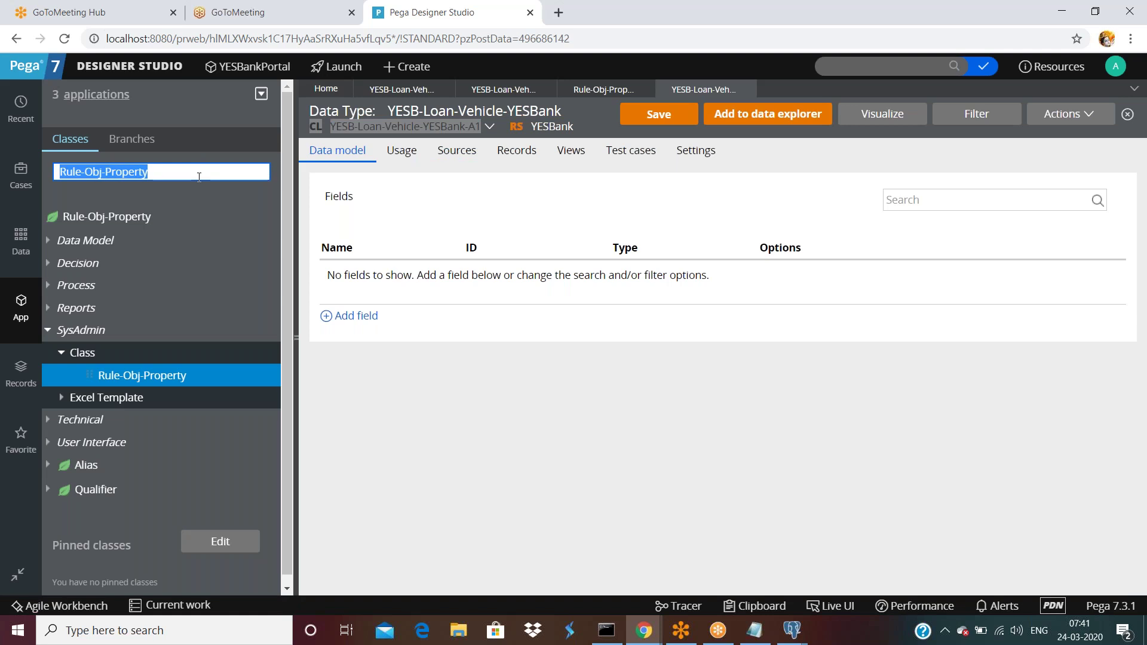
{"action": "type", "text": "CL YESB-Loan-Vehicle-YESBank-A1"}
{"action": "key", "text": "BackSpace"}
{"action": "key", "text": "BackSpace"}
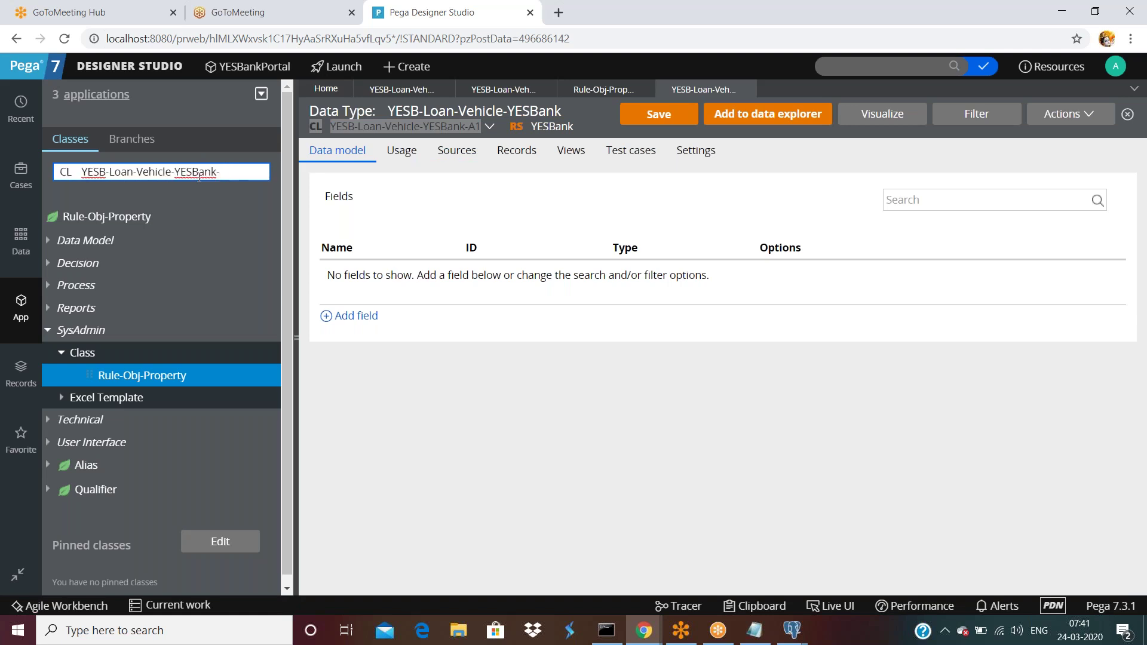
{"action": "type", "text": "Work"}
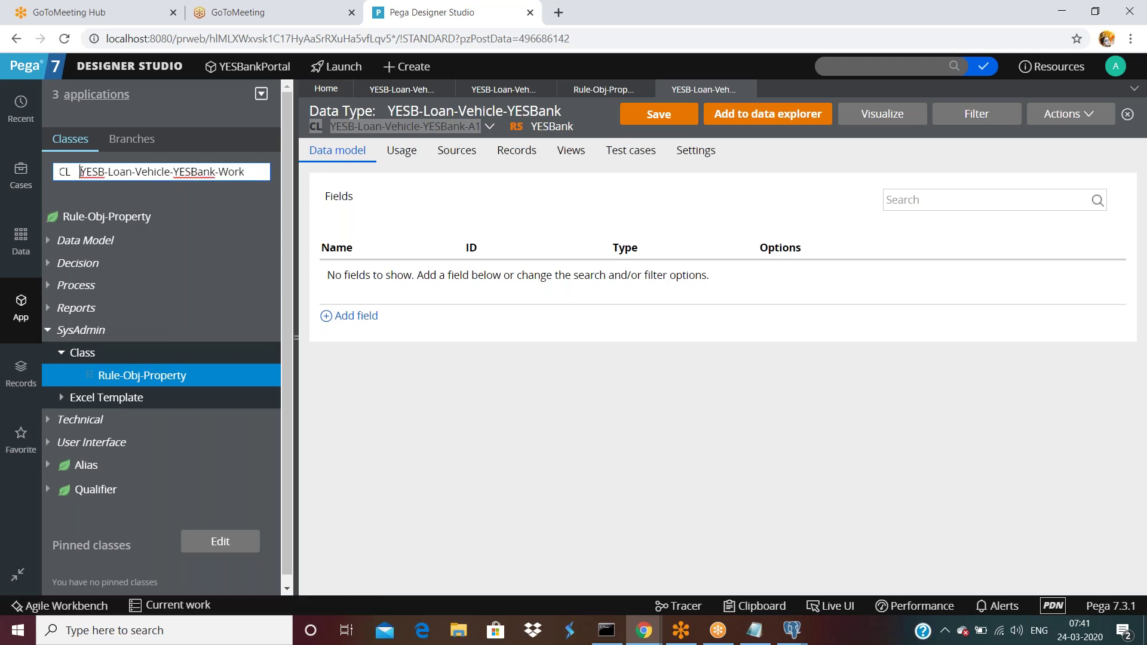
{"action": "left_click", "coordinate": [155, 171]}
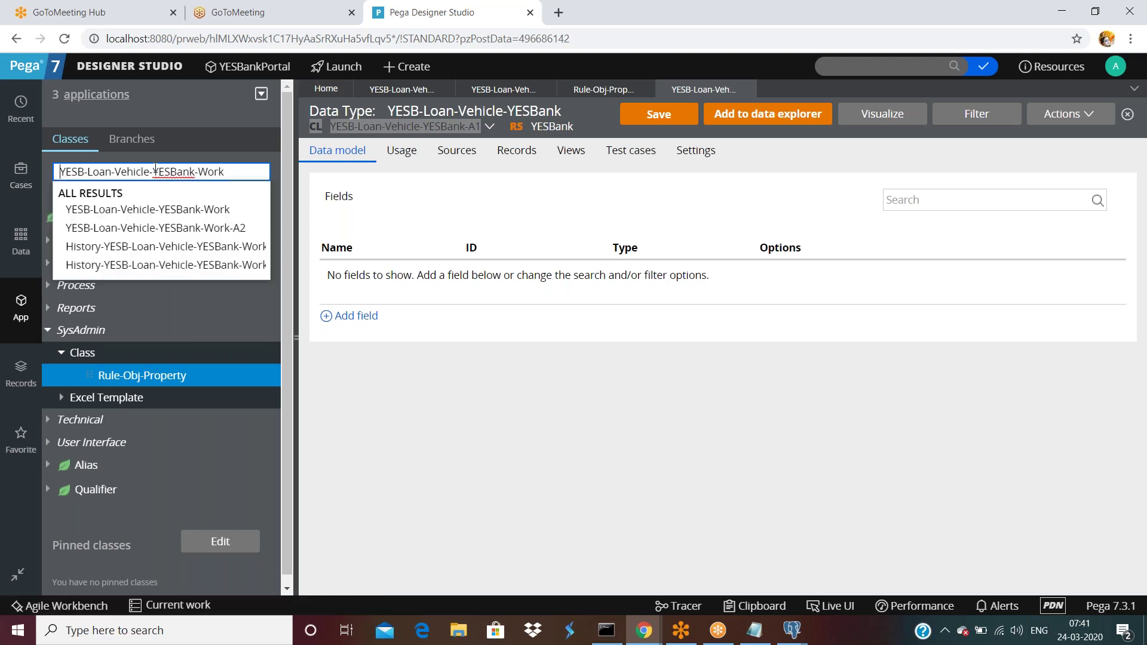
{"action": "left_click", "coordinate": [189, 210]}
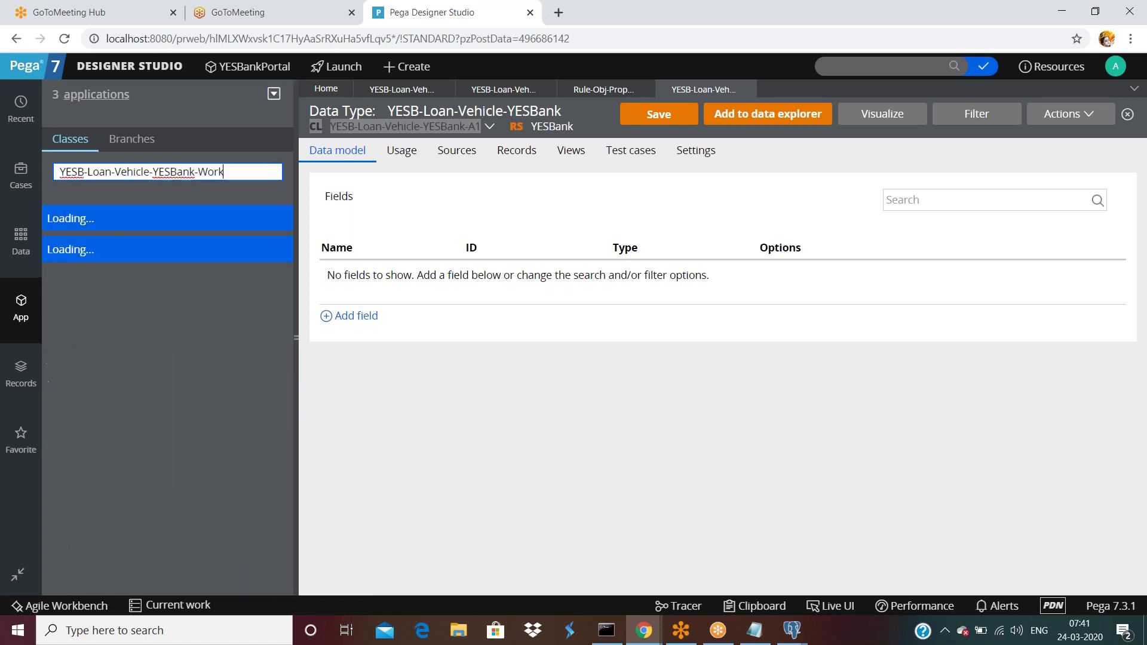
- Test the Work class rule's connection, confirming table data.pc_YESB_Loan_Vehicle_YESBank_W, then return to pgAdmin
{"action": "left_click", "coordinate": [49, 308]}
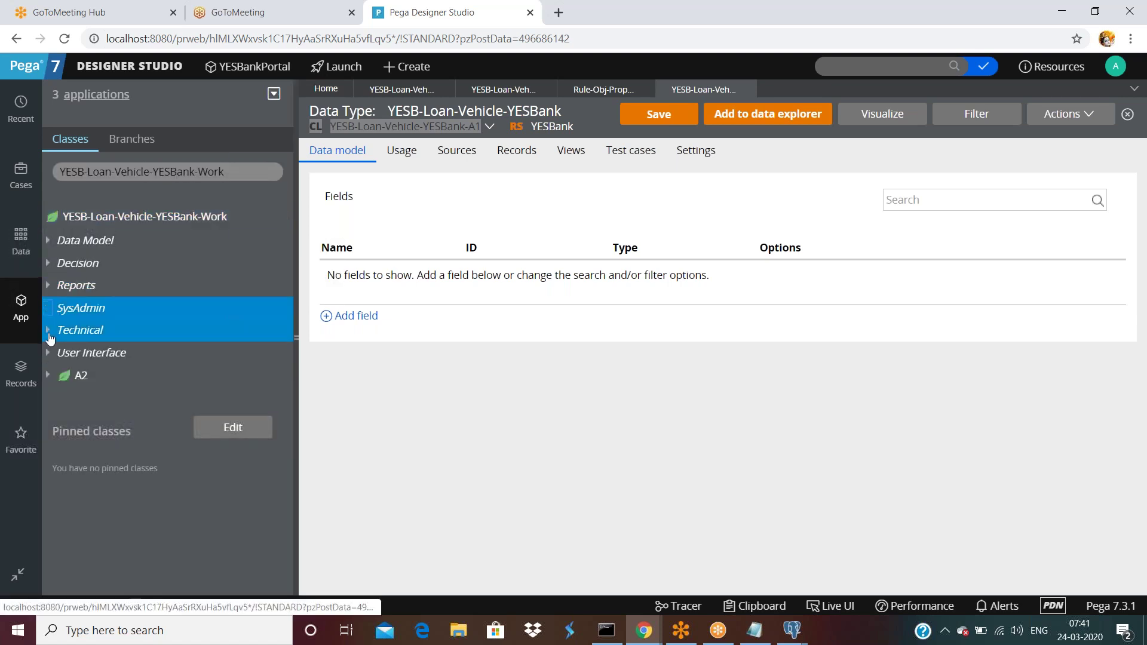
{"action": "left_click", "coordinate": [61, 330]}
{"action": "left_click", "coordinate": [138, 354]}
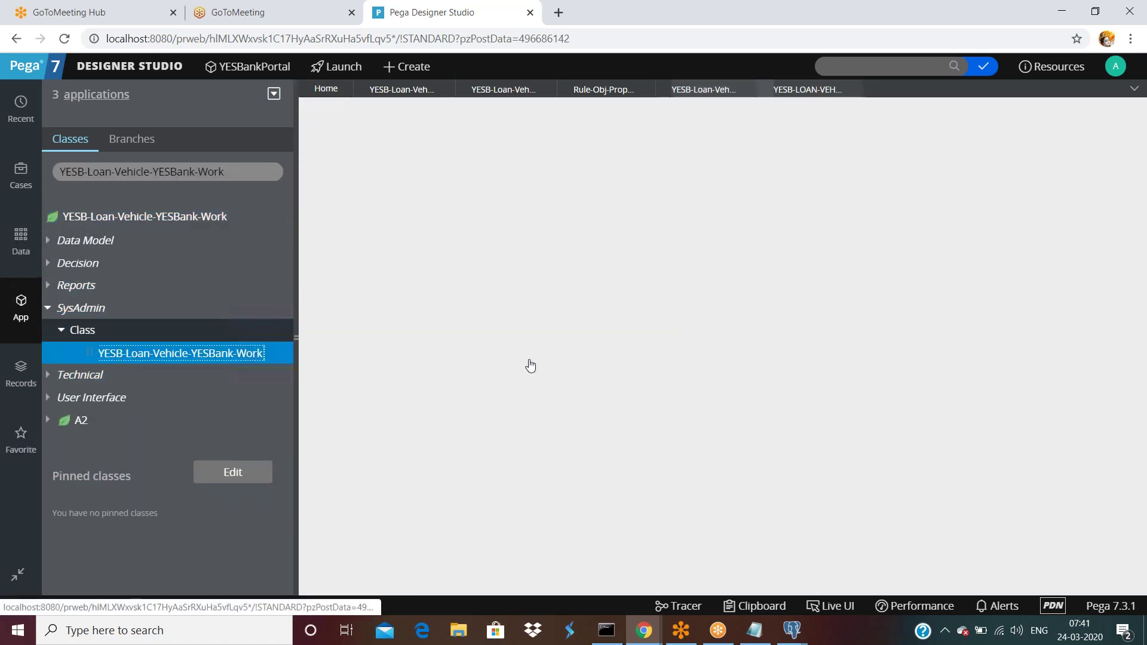
{"action": "scroll", "coordinate": [533, 363], "scroll_direction": "down", "scroll_amount": 5}
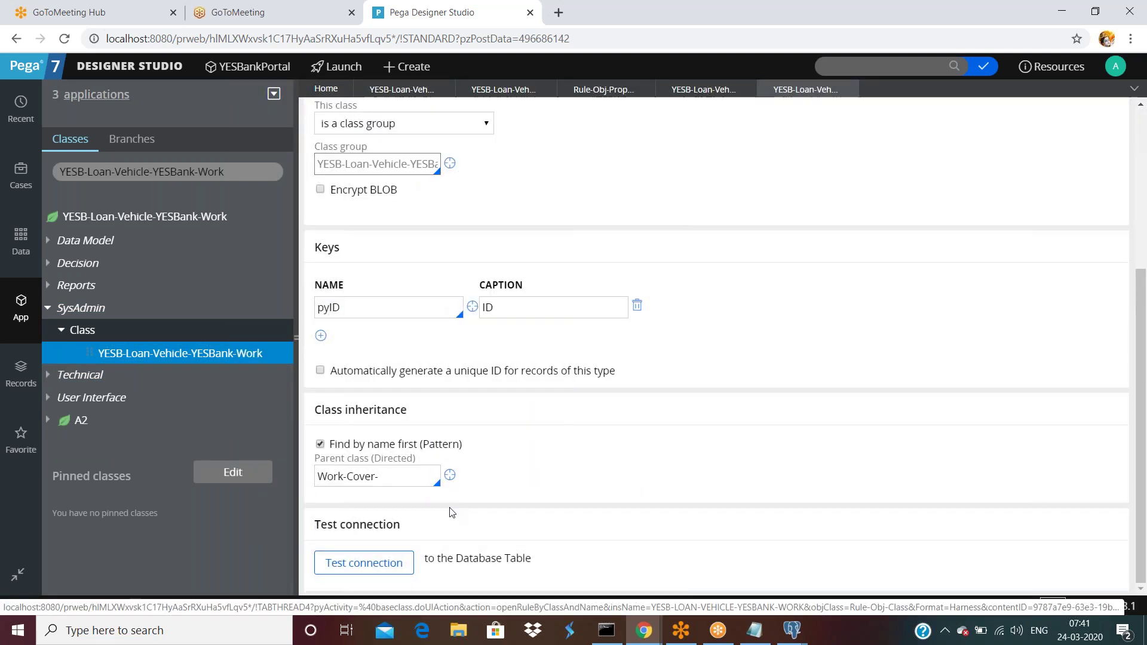
{"action": "left_click", "coordinate": [385, 561]}
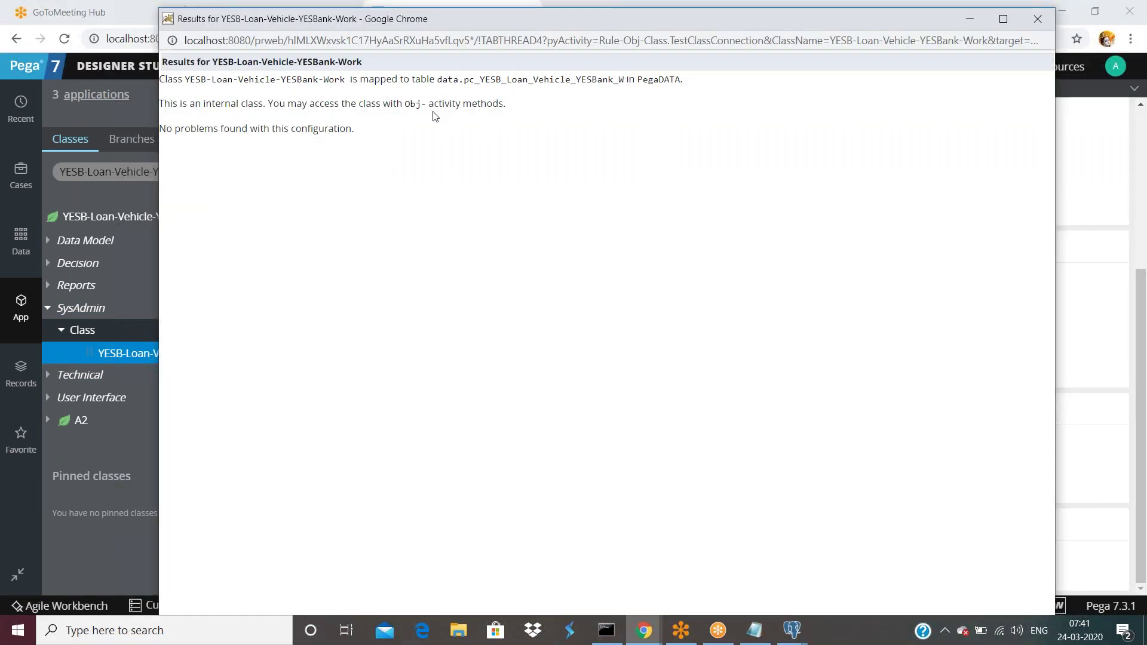
{"action": "left_click_drag", "start_coordinate": [576, 79], "coordinate": [624, 84]}
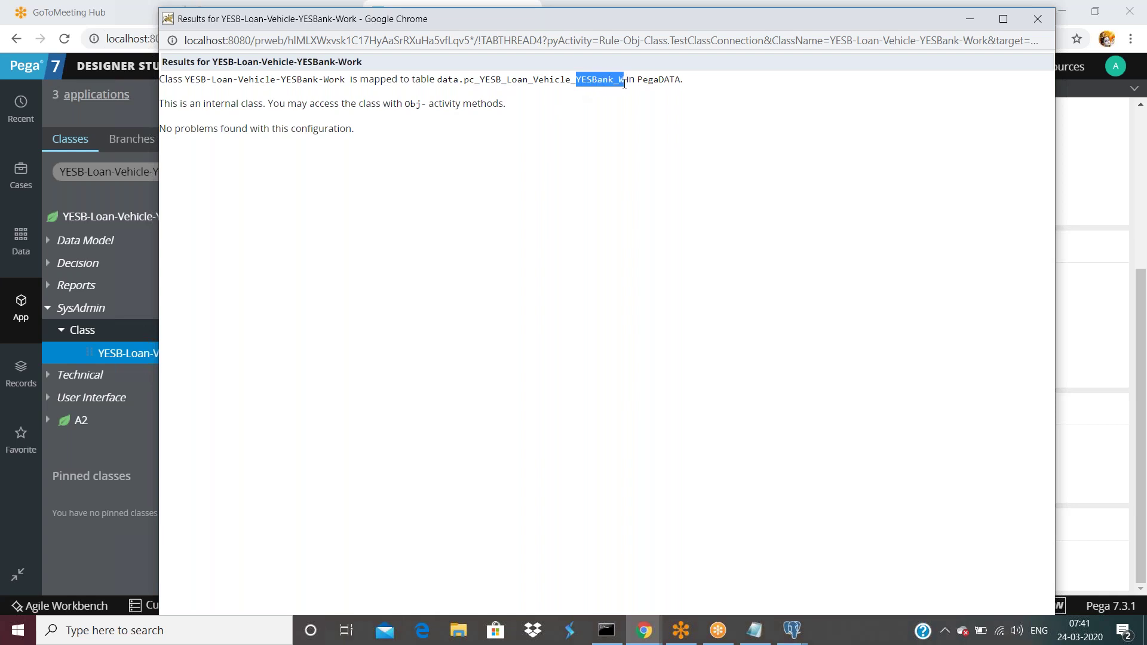
{"action": "left_click", "coordinate": [794, 631]}
{"action": "left_click", "coordinate": [748, 608]}
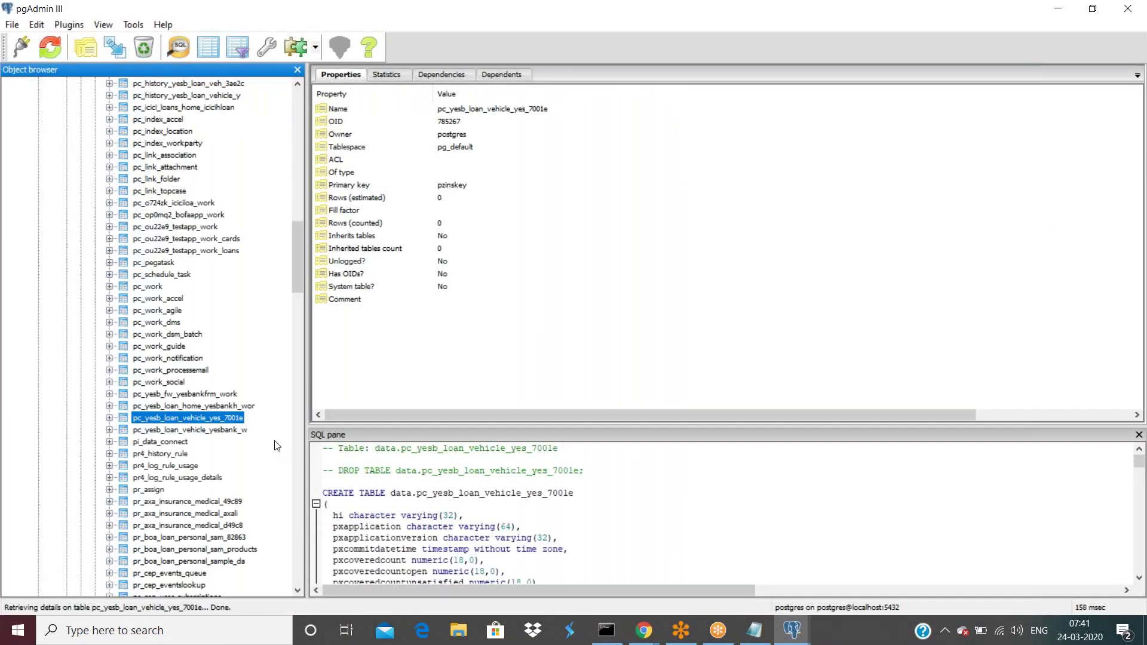
- View the top 100 rows of pc_yesb_loan_vehicle_yesbank_w, find it empty, then return to Pega
{"action": "left_click", "coordinate": [245, 431]}
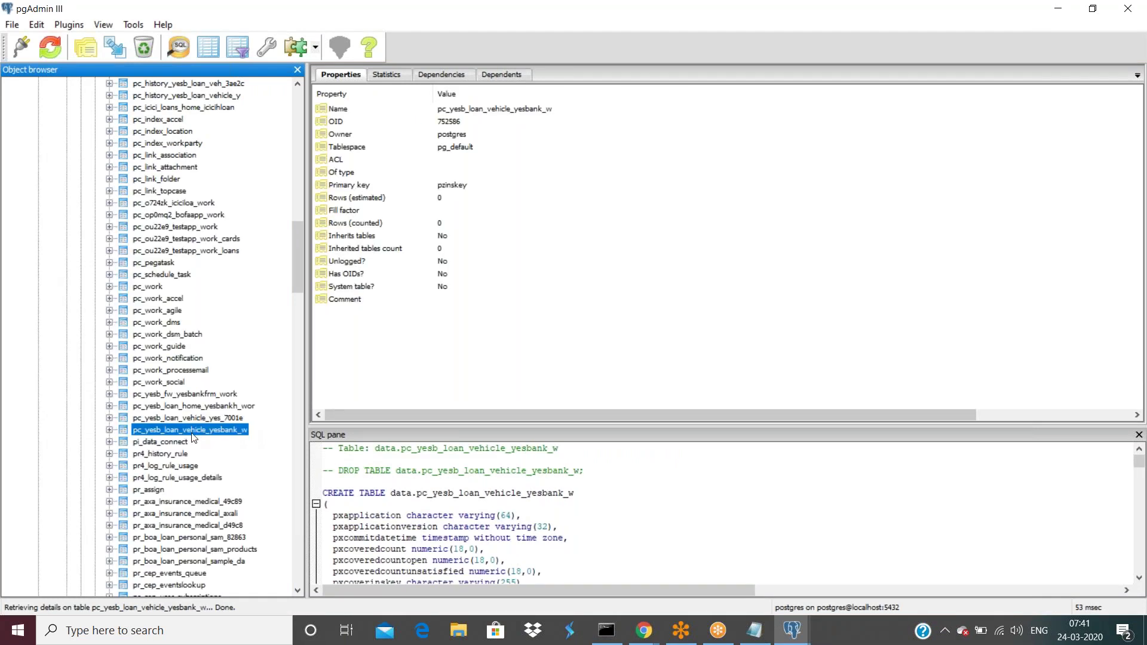
{"action": "right_click", "coordinate": [242, 428]}
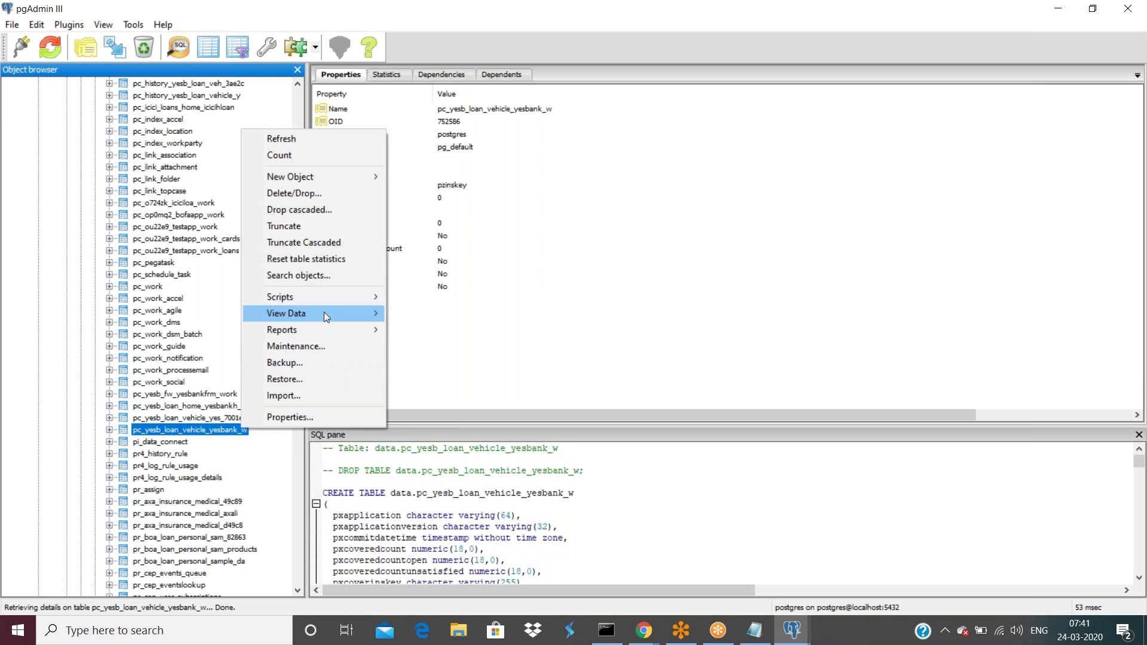
{"action": "mouse_move", "coordinate": [324, 312]}
{"action": "left_click", "coordinate": [460, 311]}
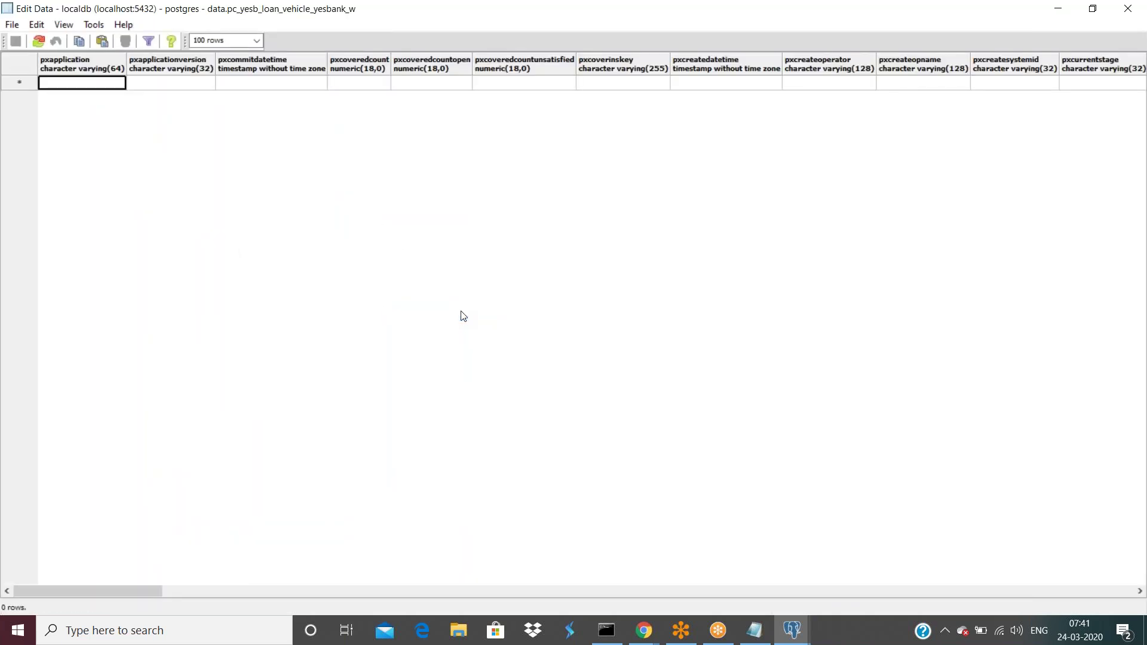
{"action": "left_click", "coordinate": [644, 630]}
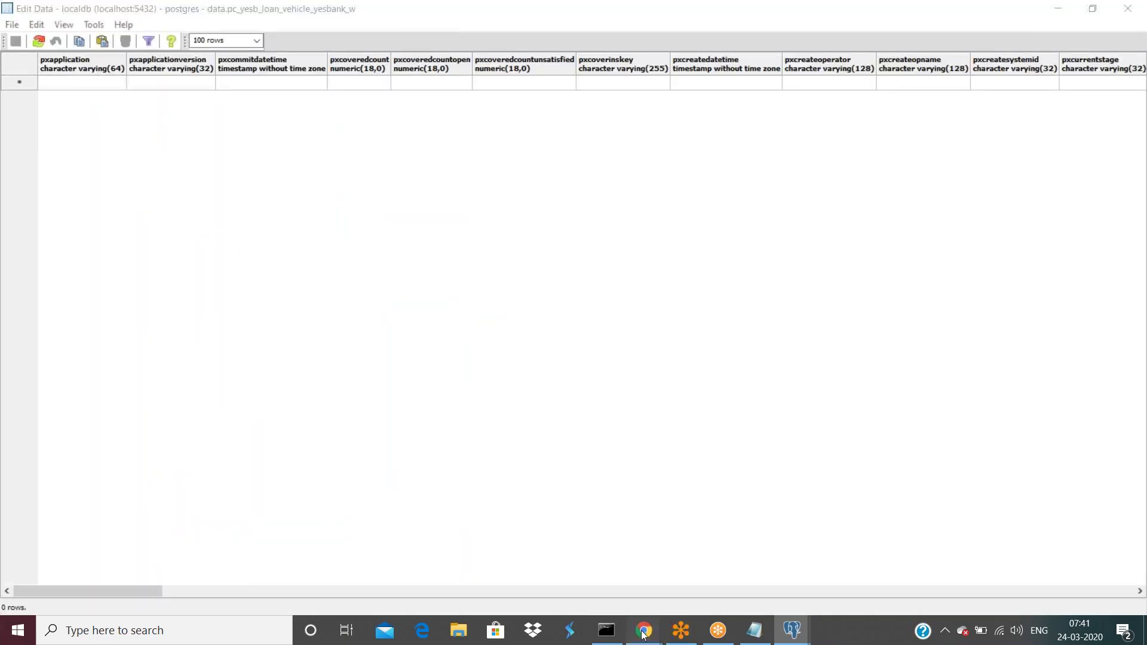
{"action": "left_click", "coordinate": [546, 584]}
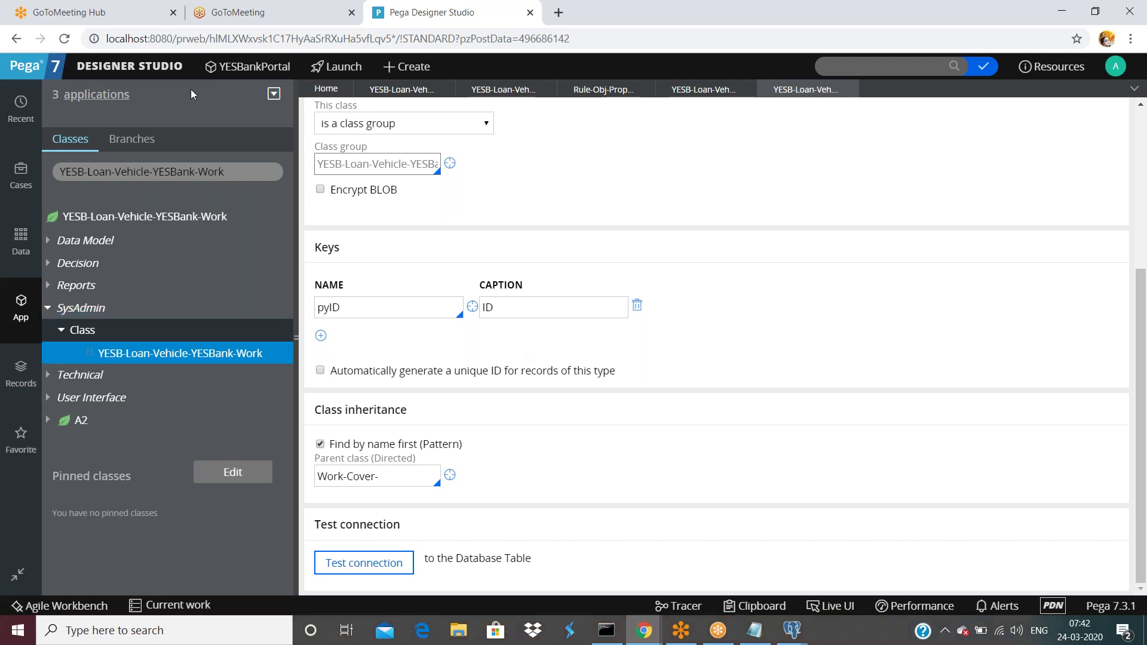
- Open Data Model > Classes & Properties > Database Class Mappings and highlight a Work class's table name
{"action": "left_click", "coordinate": [170, 70]}
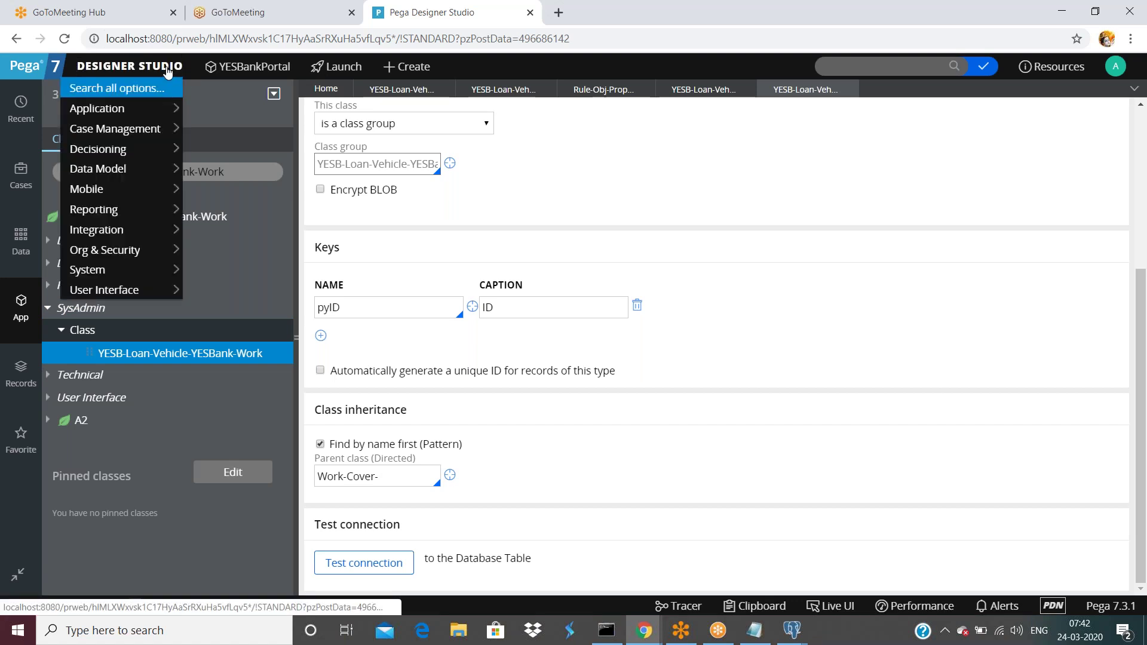
{"action": "mouse_move", "coordinate": [124, 148]}
{"action": "mouse_move", "coordinate": [124, 170]}
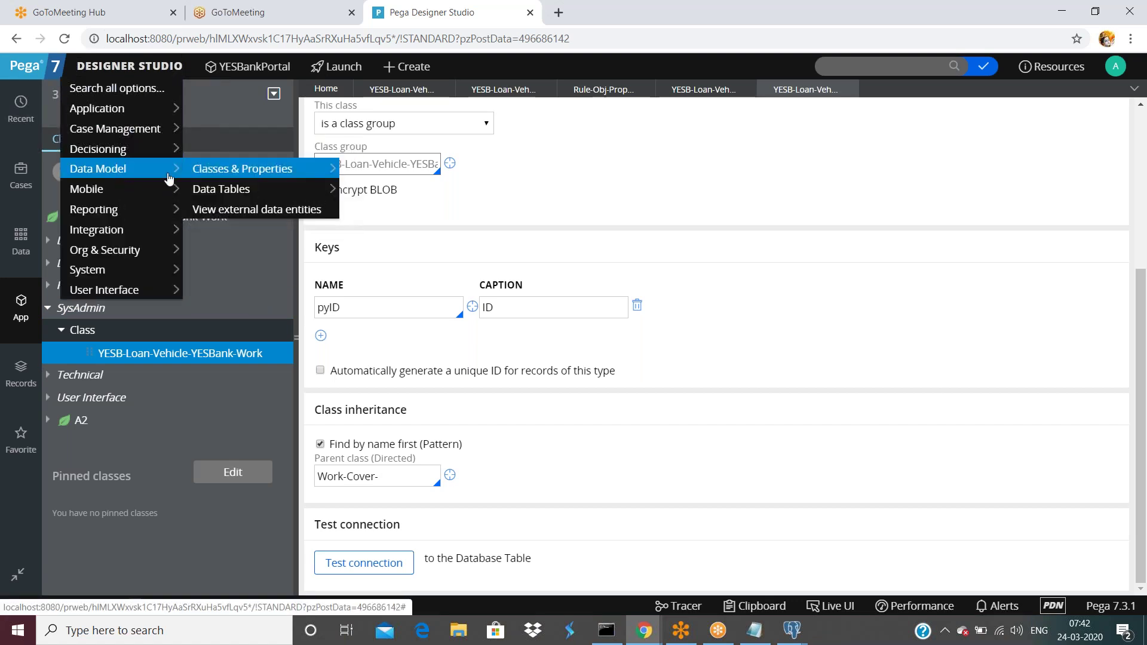
{"action": "mouse_move", "coordinate": [241, 173]}
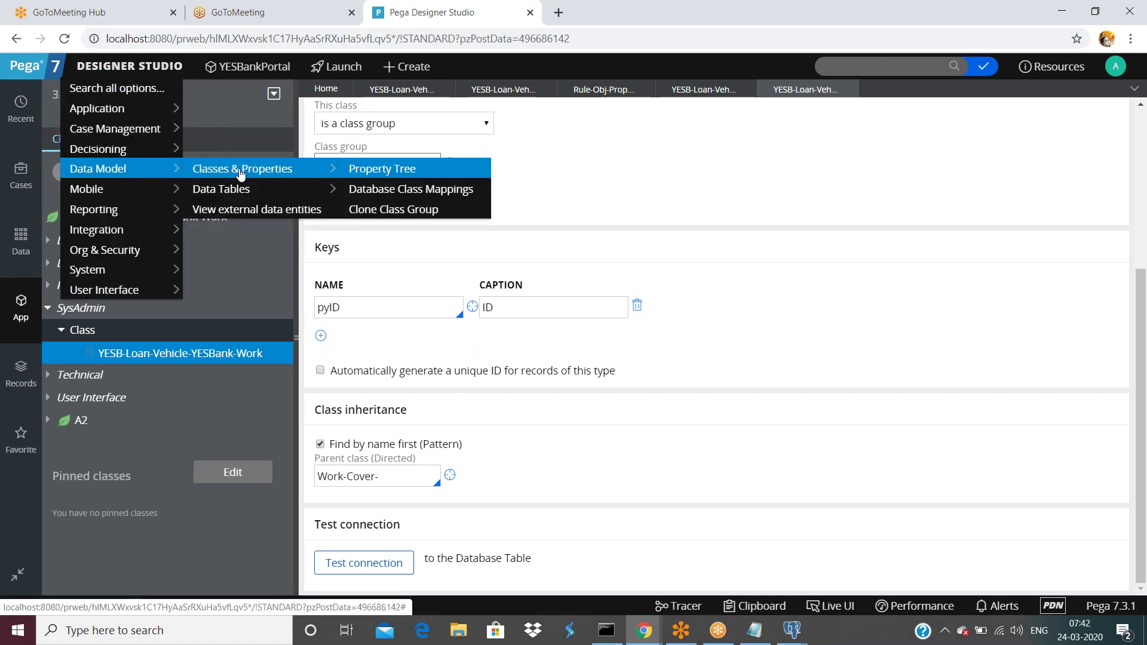
{"action": "left_click", "coordinate": [397, 194]}
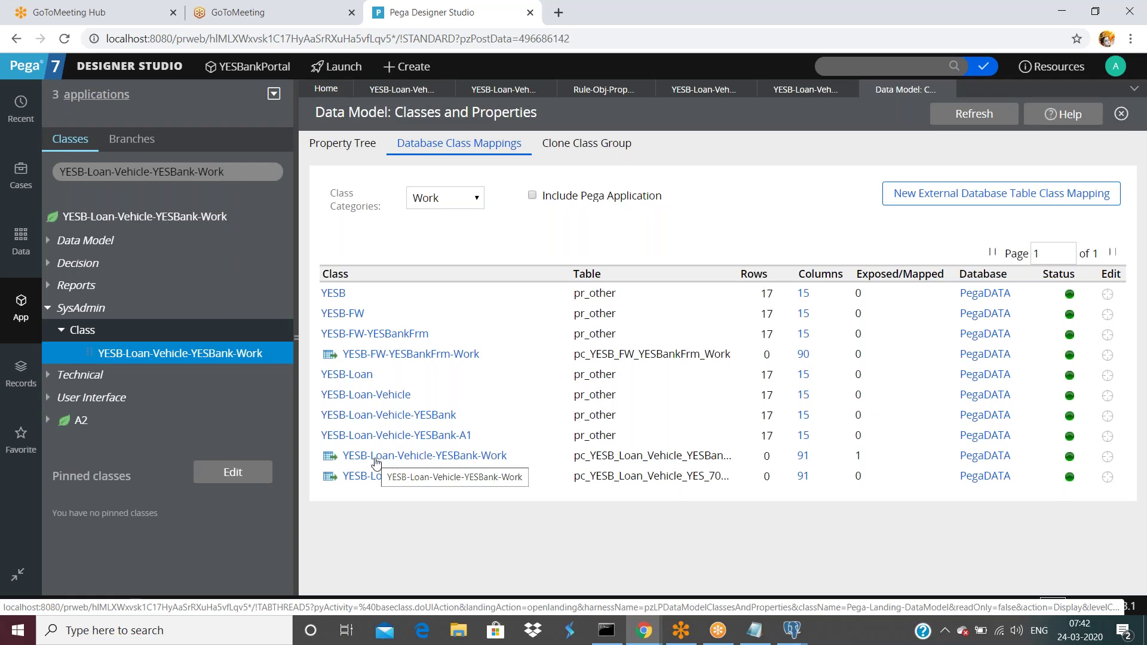
{"action": "left_click_drag", "start_coordinate": [576, 459], "coordinate": [653, 460]}
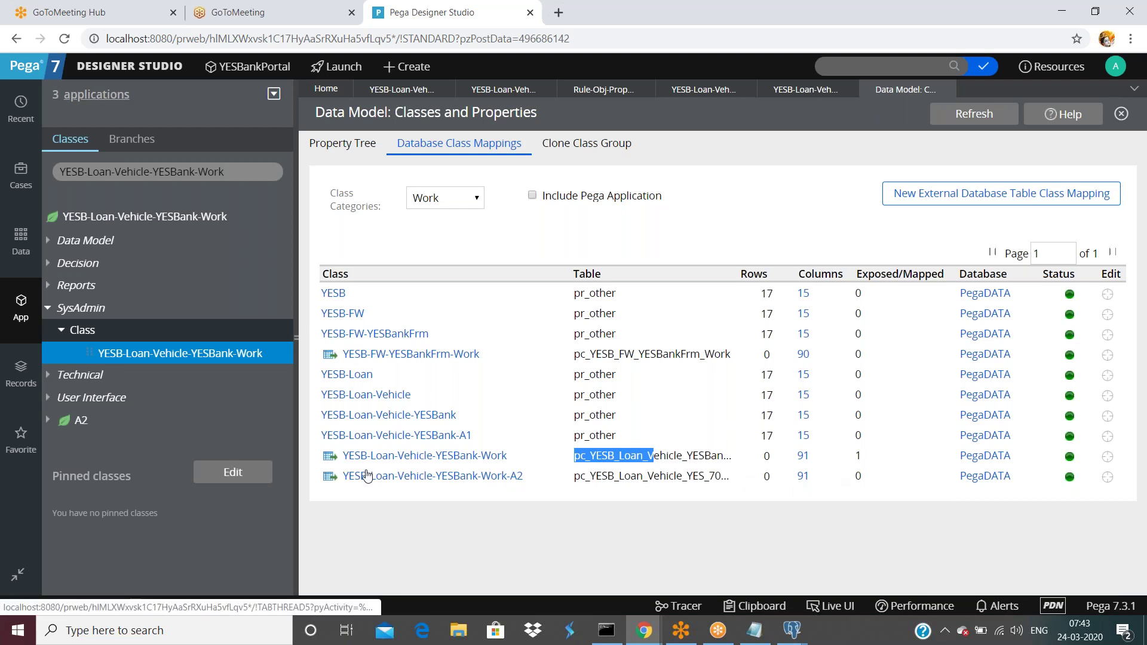
- Open the Work-A2 database table record and select its table name pc_YESB_Loan_Vehicle_YES_7001e
{"action": "left_click", "coordinate": [329, 478]}
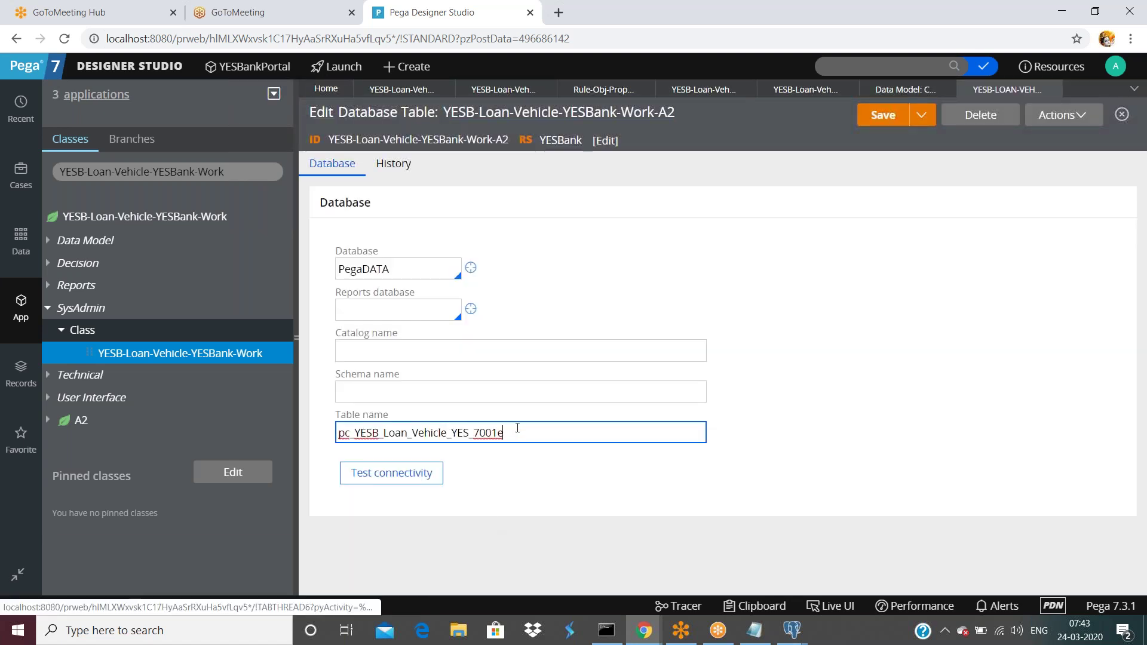
{"action": "double_click", "coordinate": [517, 429]}
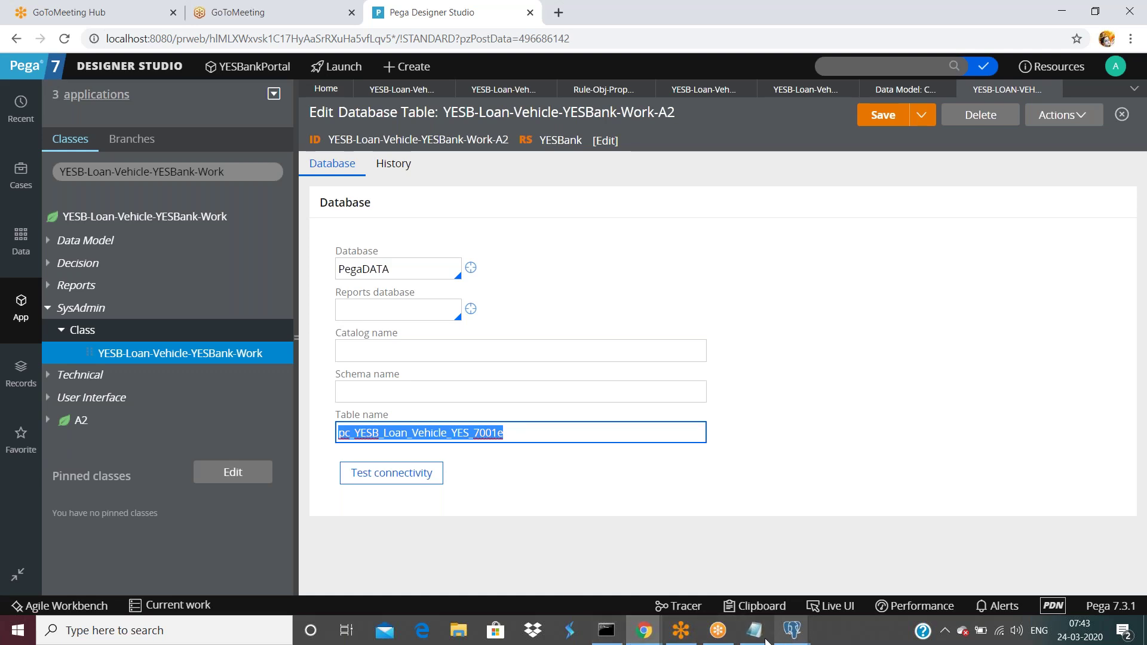
{"action": "mouse_move", "coordinate": [791, 633]}
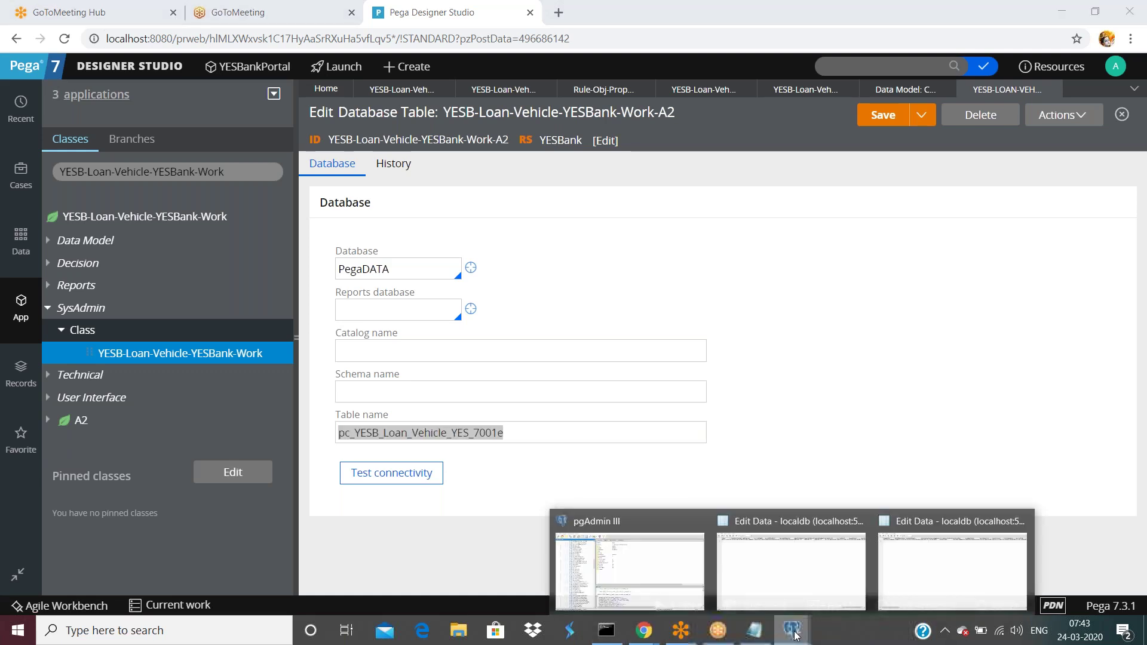
{"action": "left_click", "coordinate": [600, 565]}
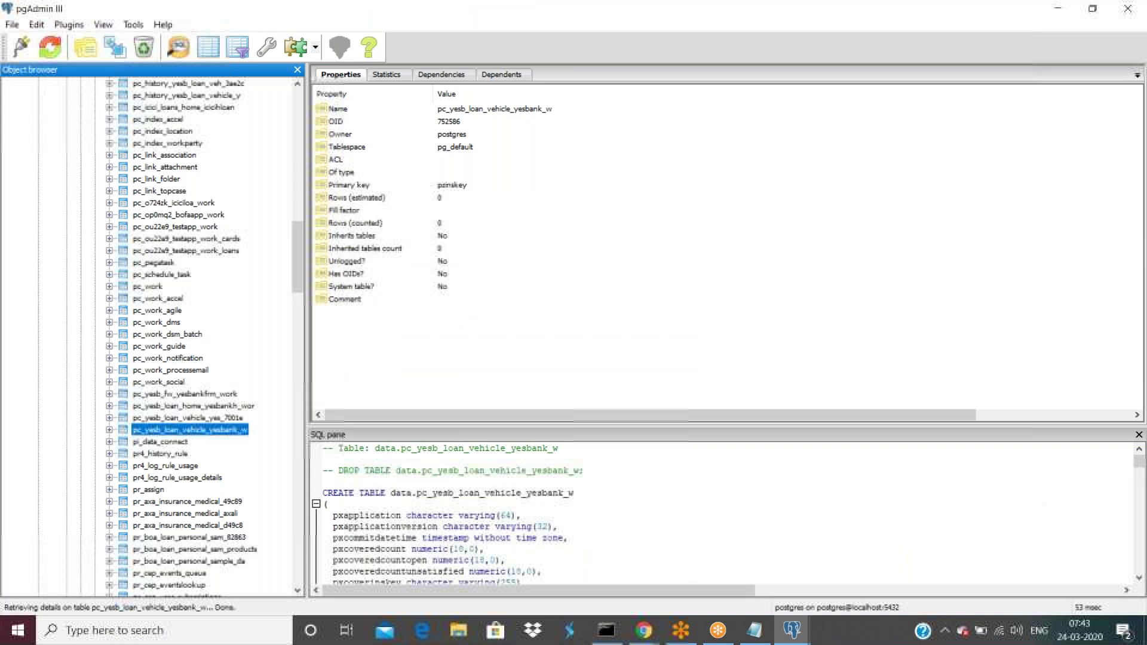
{"action": "left_click", "coordinate": [644, 630]}
{"action": "left_click", "coordinate": [468, 569]}
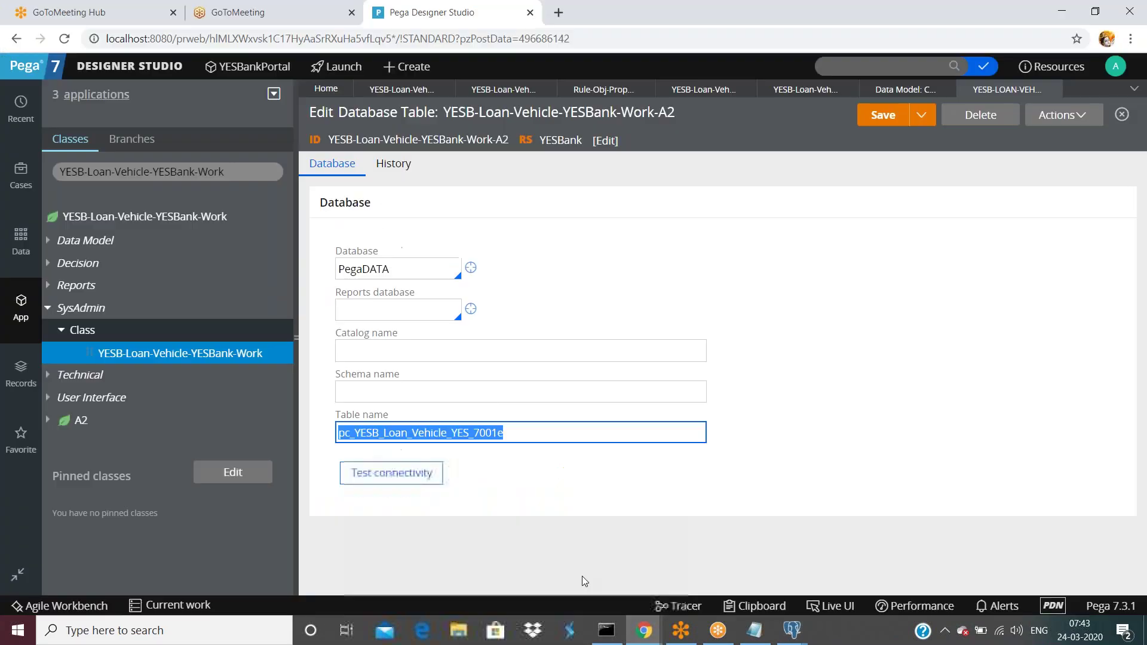
{"action": "left_click", "coordinate": [517, 433]}
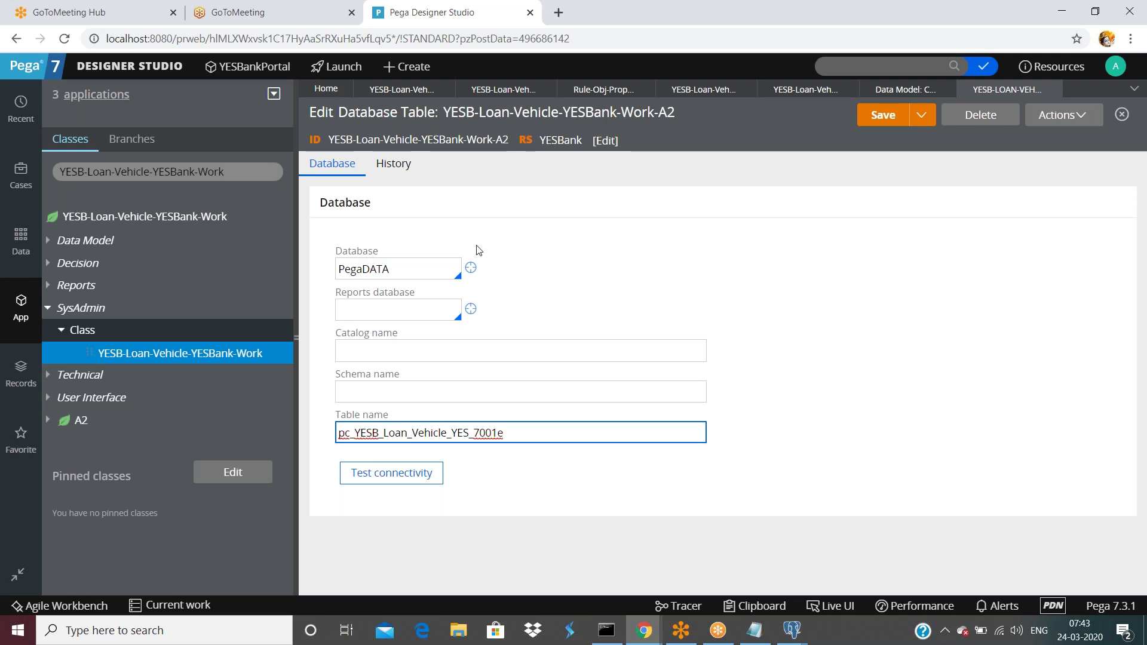
{"action": "double_click", "coordinate": [557, 425]}
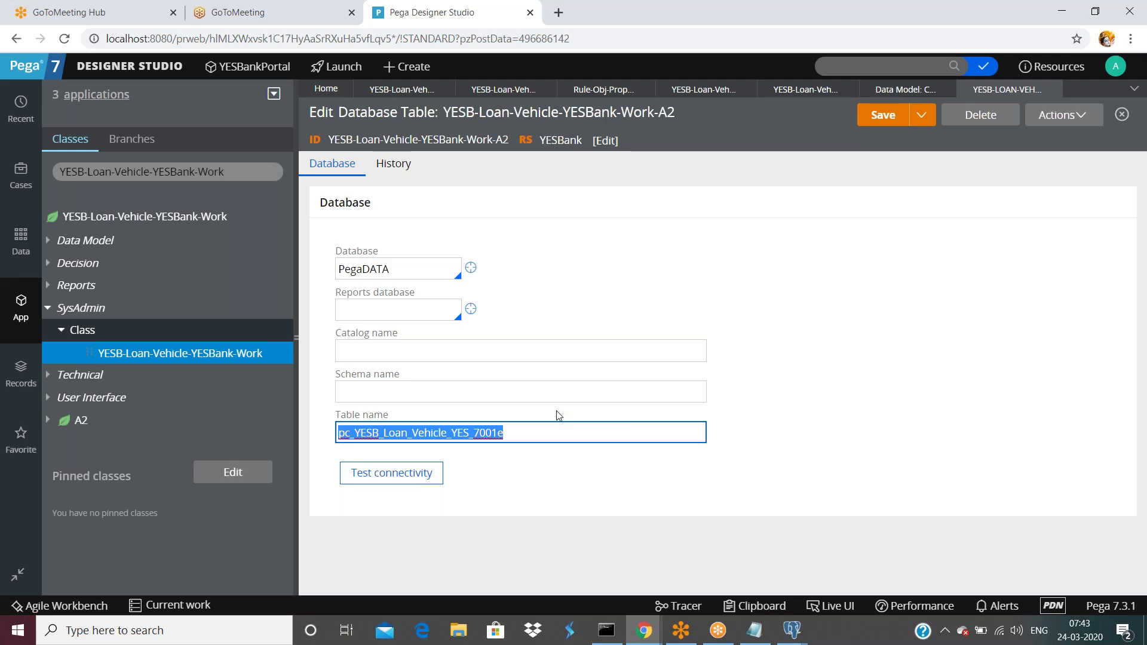
- Switch back to the Work-A2 class definition and look over its General tab settings
{"action": "left_click", "coordinate": [487, 91]}
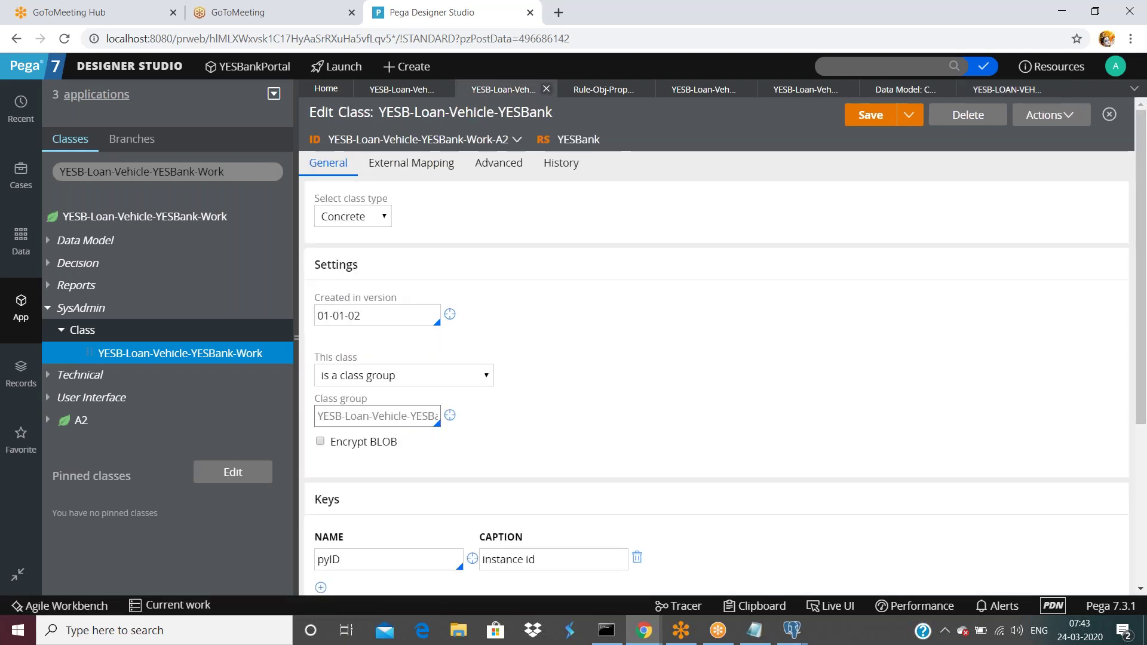
{"action": "scroll", "coordinate": [473, 179], "scroll_direction": "down", "scroll_amount": 1}
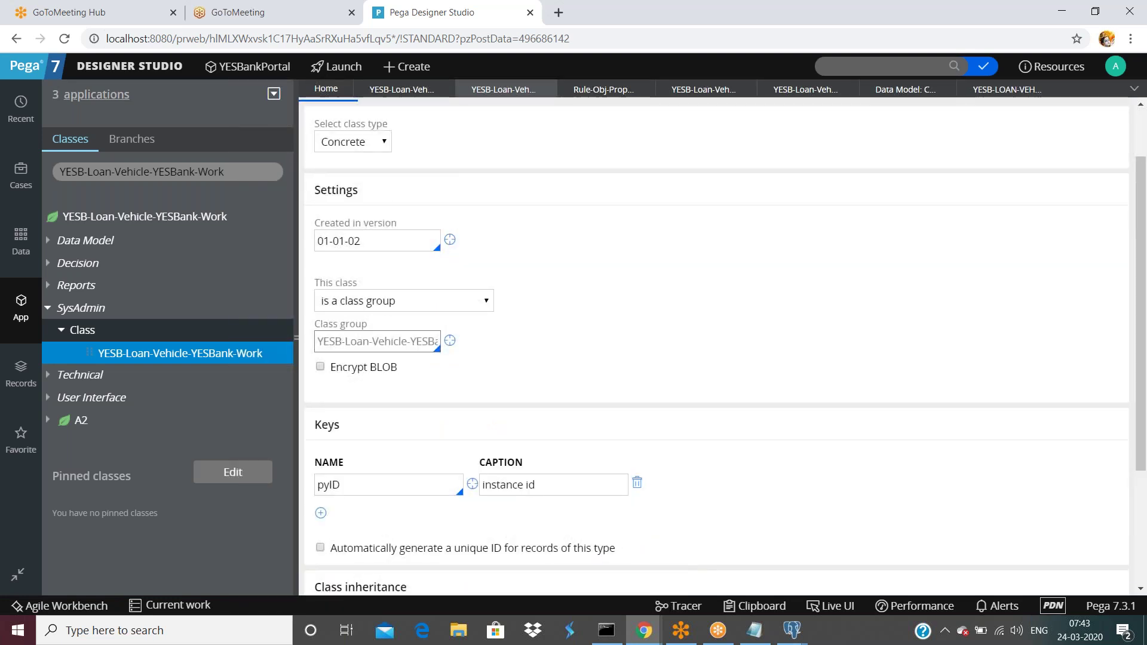
{"action": "scroll", "coordinate": [474, 190], "scroll_direction": "up", "scroll_amount": 1}
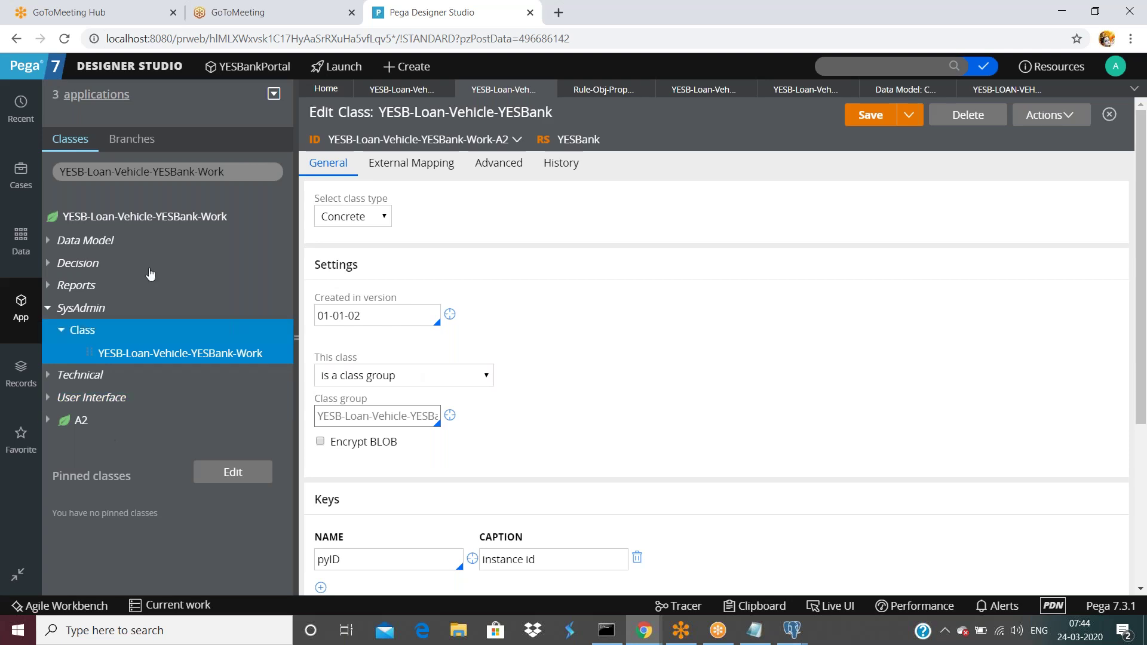
- Start a new class from the YESB-Loan-Vehicle-YESBank-Work node via Create > SysAdmin > Class
{"action": "left_click", "coordinate": [154, 219]}
{"action": "right_click", "coordinate": [154, 219]}
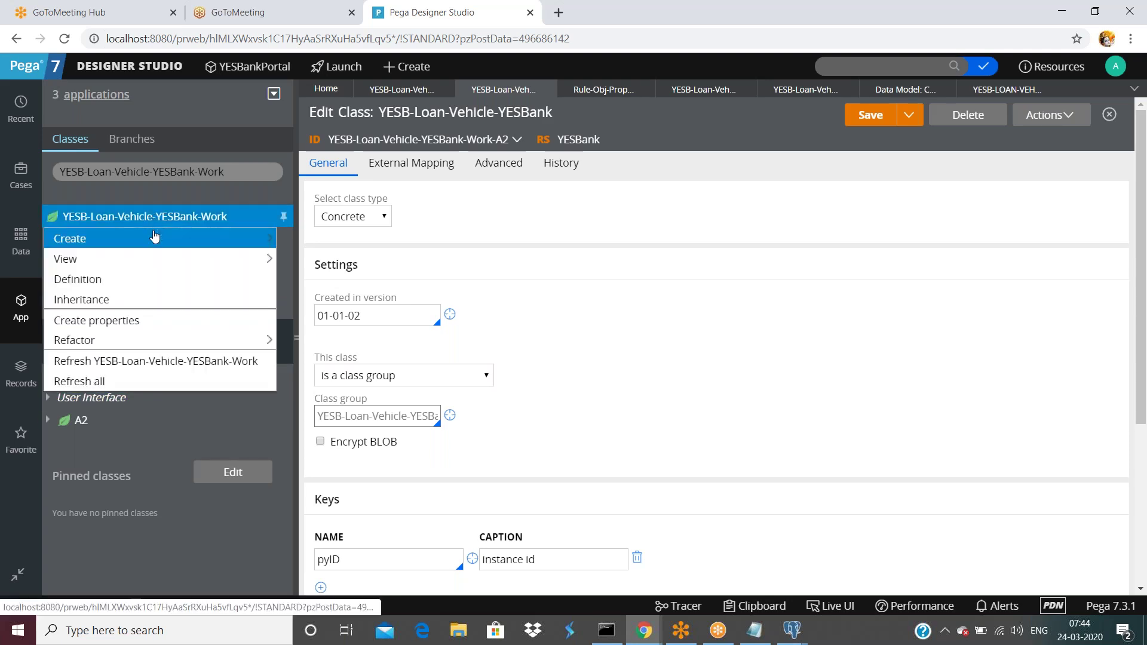
{"action": "mouse_move", "coordinate": [153, 238]}
{"action": "mouse_move", "coordinate": [342, 482]}
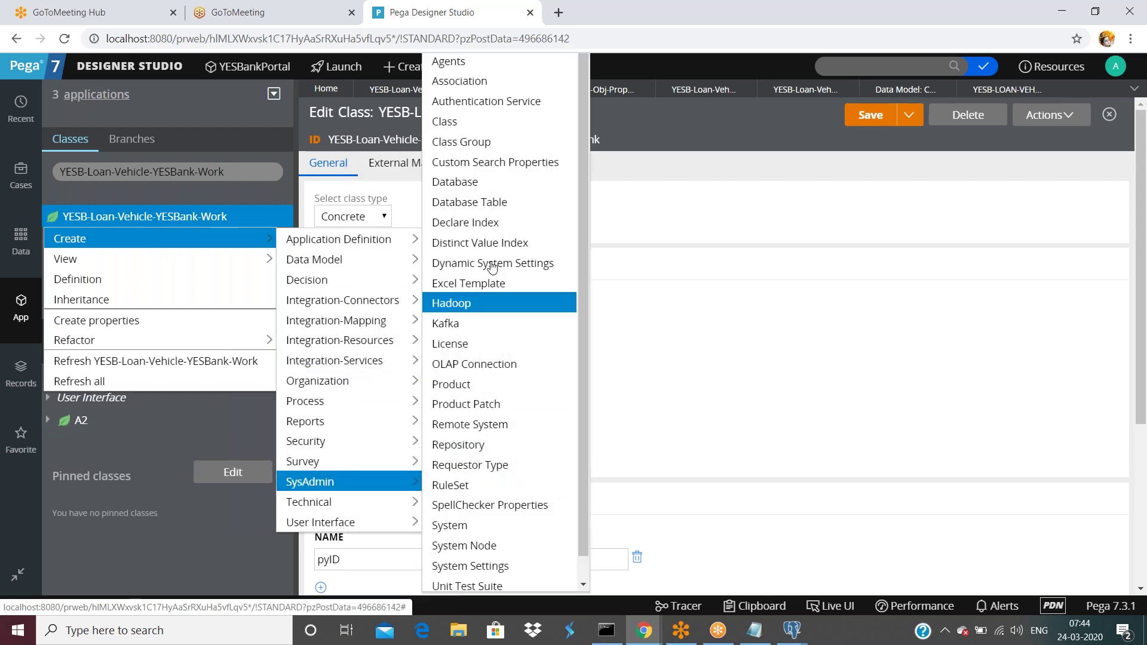
{"action": "left_click", "coordinate": [466, 121]}
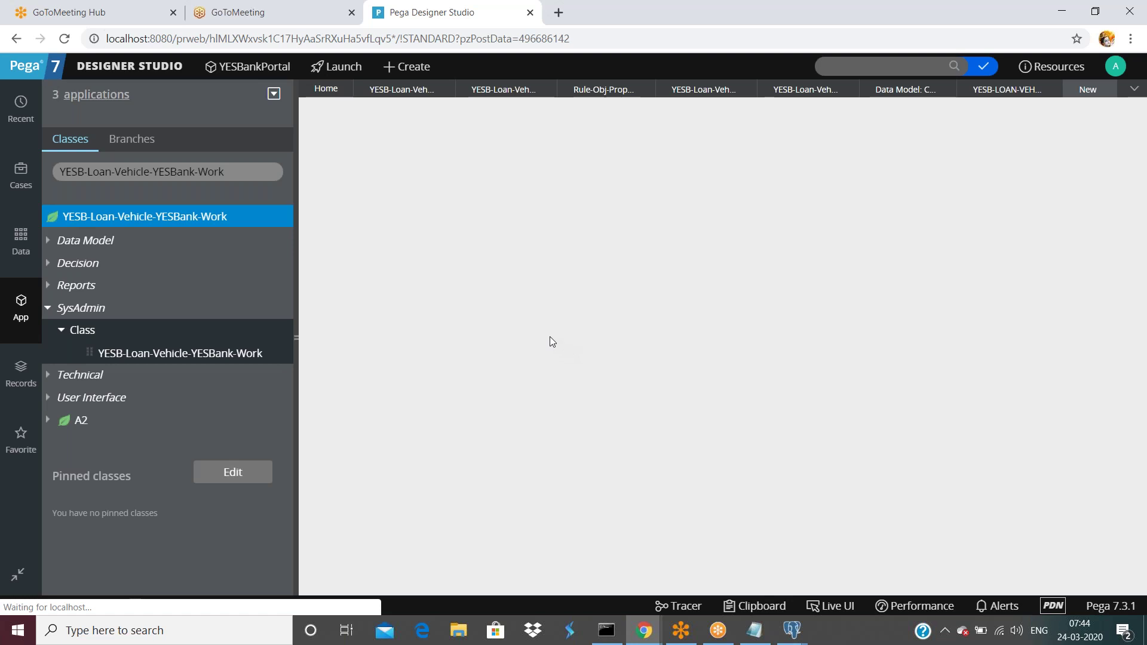
- Name the class YESB-Loan-Vehicle-YESBank-Work-A3, label it CL YESB-Loan-Vehicle-YESBank-A3, and create it
{"action": "left_click", "coordinate": [586, 284]}
{"action": "type", "text": "-Loan-Vehicle-YESBank-Work-A3"}
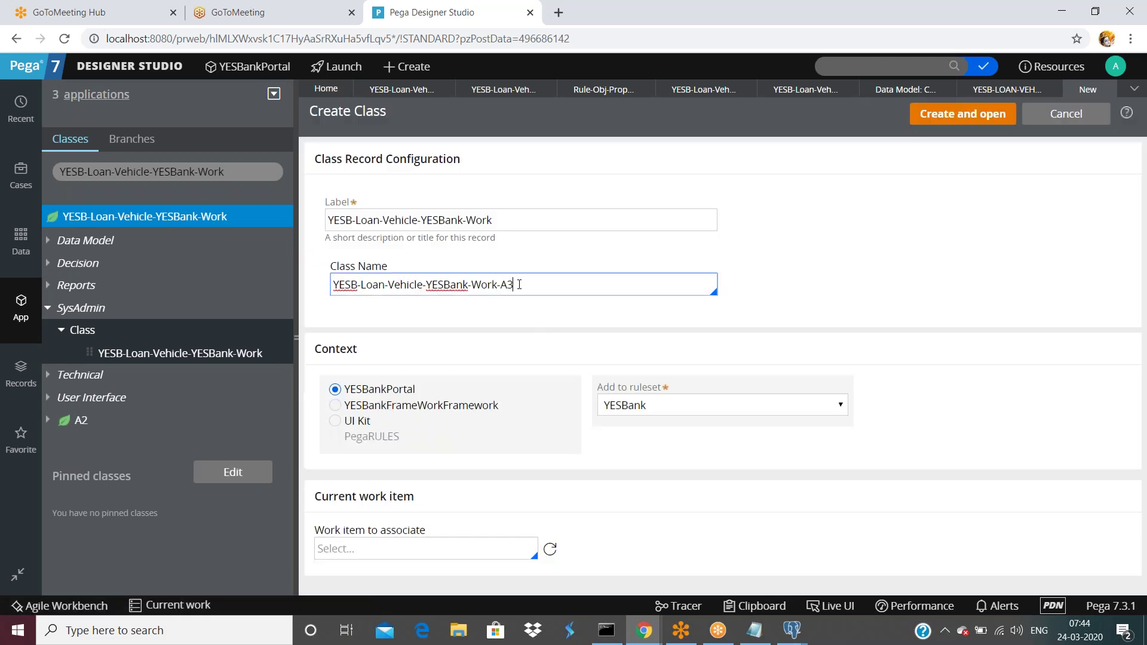
{"action": "double_click", "coordinate": [521, 285]}
{"action": "triple_click", "coordinate": [522, 285]}
{"action": "left_click", "coordinate": [536, 284]}
{"action": "left_click", "coordinate": [537, 220]}
{"action": "key", "text": "ctrl+a"}
{"action": "type", "text": "CL   YESB-Loan-Vehicle-YESBank-A1"}
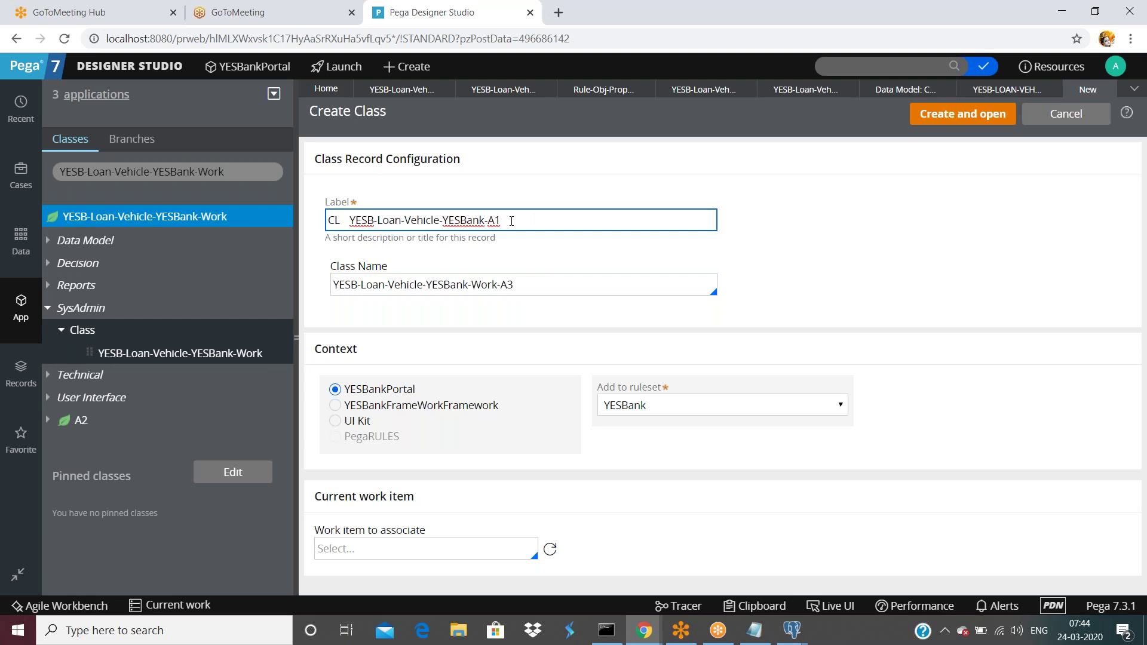
{"action": "key", "text": "BackSpace"}
{"action": "type", "text": "3"}
{"action": "left_click", "coordinate": [955, 116]}
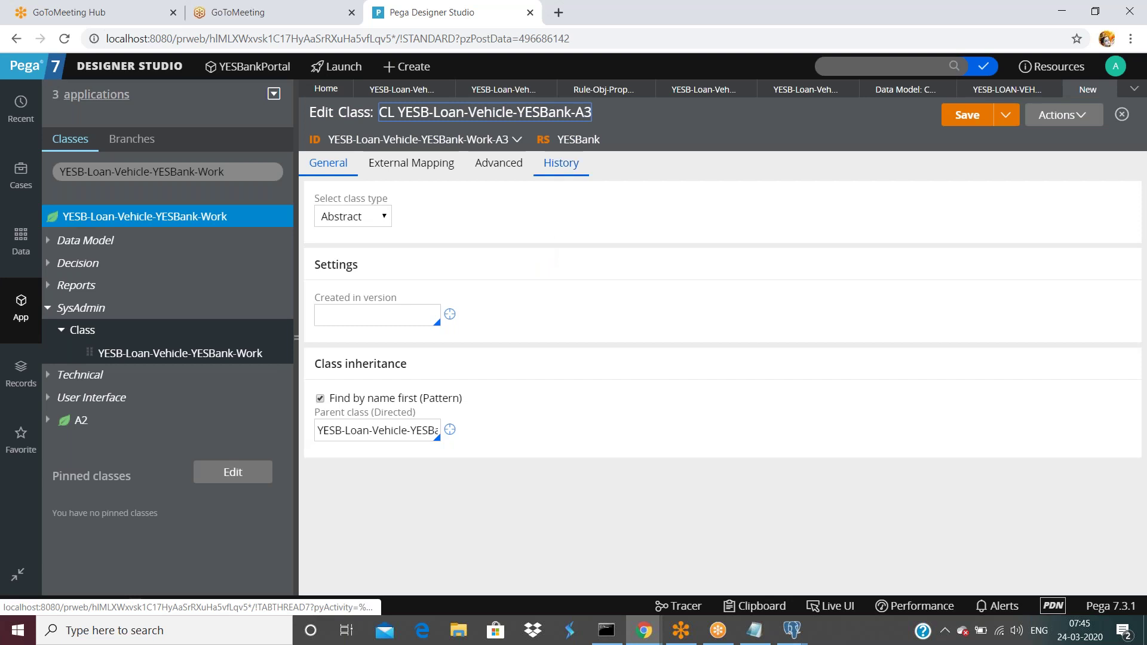
- Fill the class history description and usage with placeholder text 'sfaf' and 'safdsa'
{"action": "left_click", "coordinate": [558, 165]}
{"action": "left_click", "coordinate": [544, 268]}
{"action": "type", "text": "sfaf"}
{"action": "left_click", "coordinate": [539, 366]}
{"action": "type", "text": "safdsa"}
{"action": "left_click", "coordinate": [328, 163]}
- Make the class concrete, created in version 01-01-02
{"action": "left_click", "coordinate": [378, 217]}
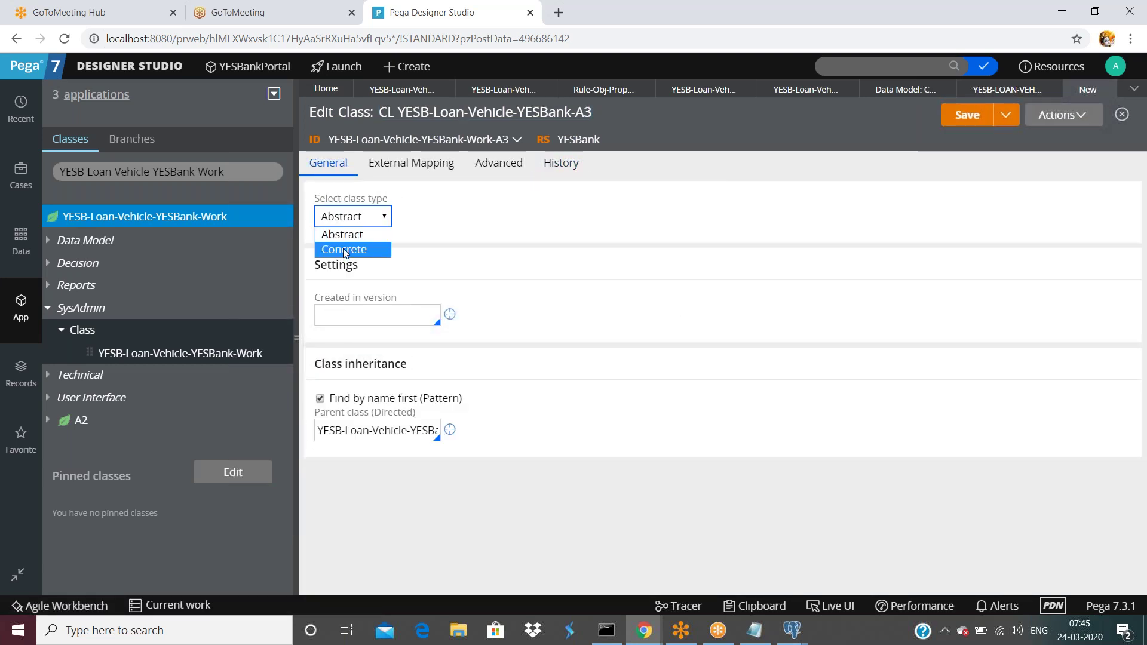
{"action": "left_click", "coordinate": [378, 245]}
{"action": "left_click", "coordinate": [372, 317]}
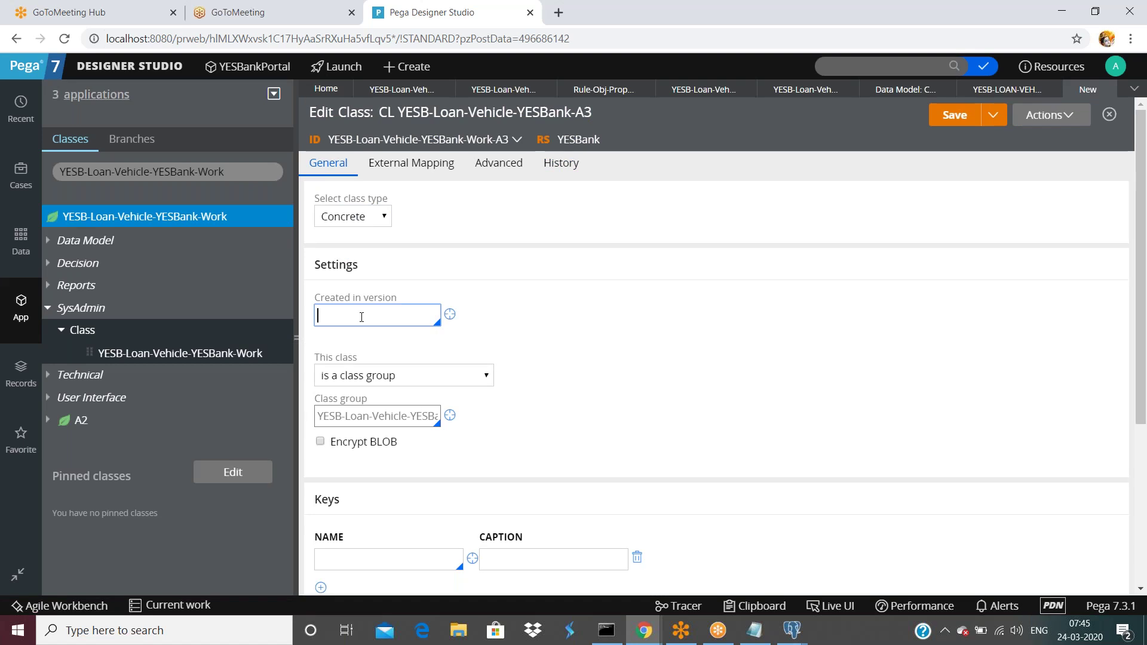
{"action": "left_click", "coordinate": [354, 351]}
{"action": "scroll", "coordinate": [438, 346], "scroll_direction": "down", "scroll_amount": 1}
{"action": "scroll", "coordinate": [438, 347], "scroll_direction": "down", "scroll_amount": 1}
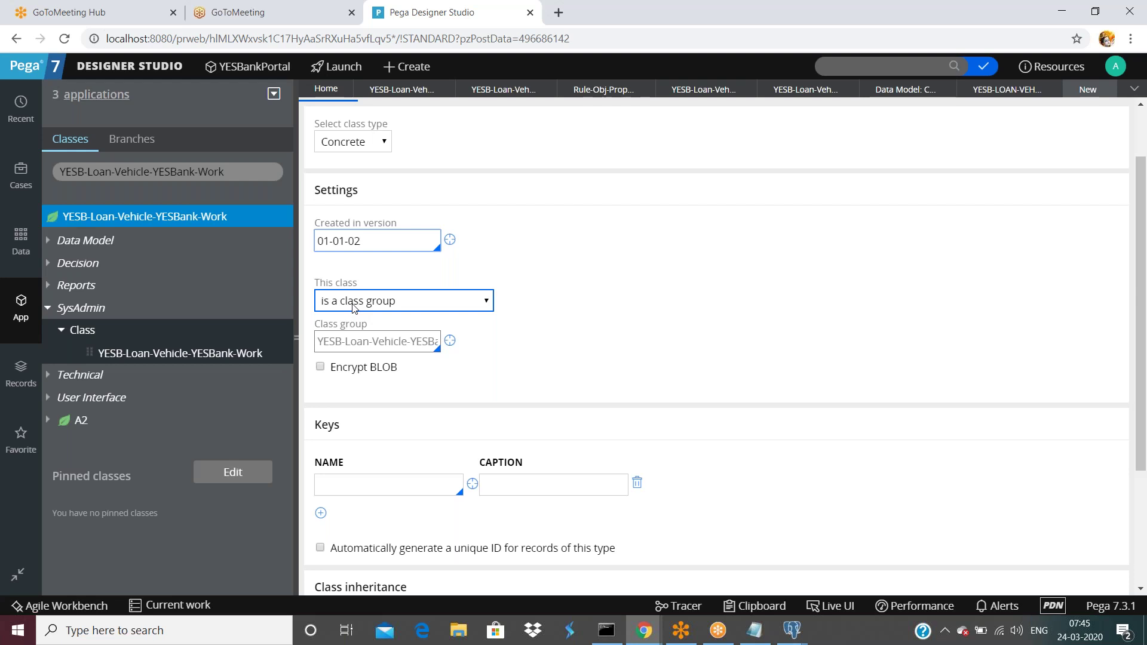
- Make the class belong to a class group, keeping the group name ending in YESBank-Work
{"action": "left_click", "coordinate": [353, 307]}
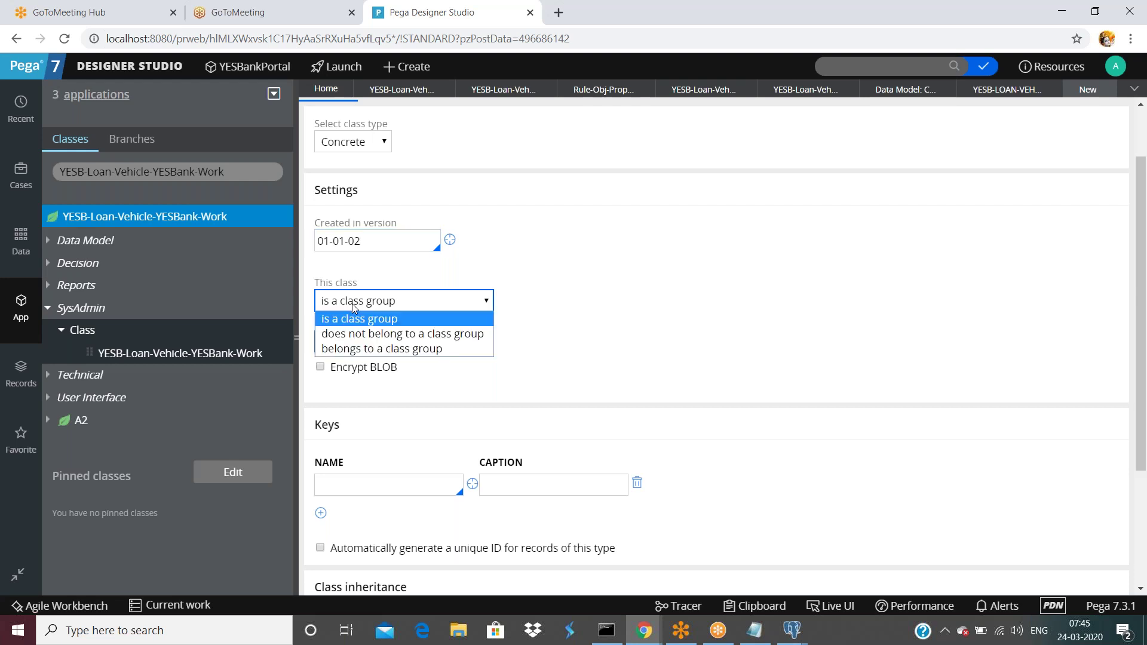
{"action": "left_click", "coordinate": [357, 349]}
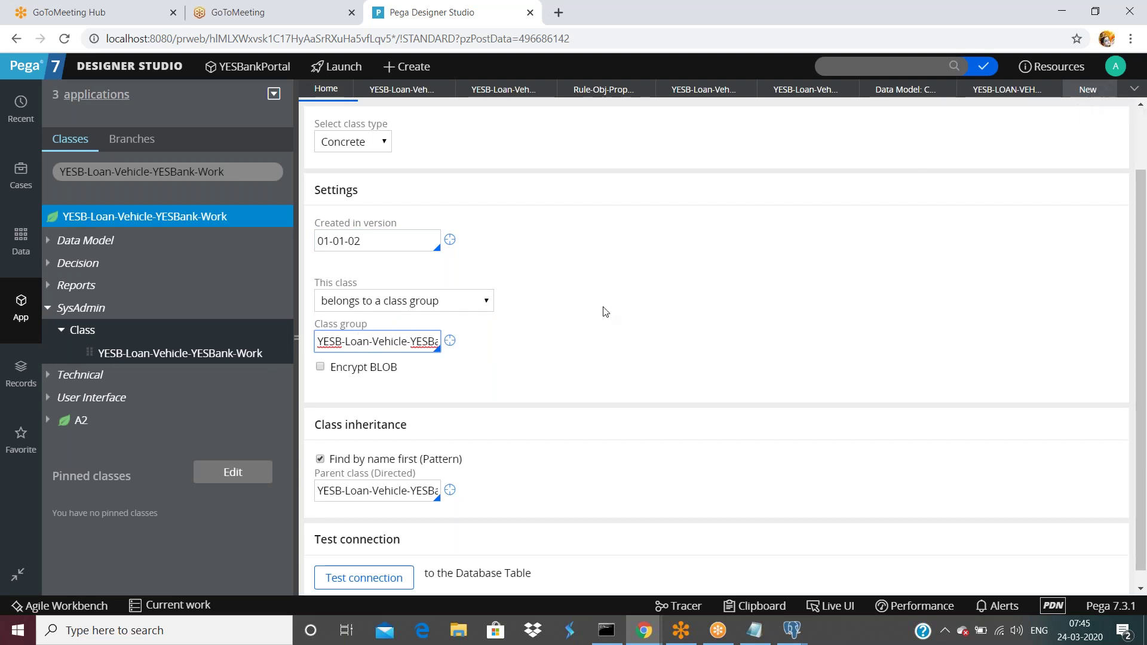
{"action": "left_click", "coordinate": [370, 341]}
{"action": "key", "text": "End"}
{"action": "type", "text": "-A3"}
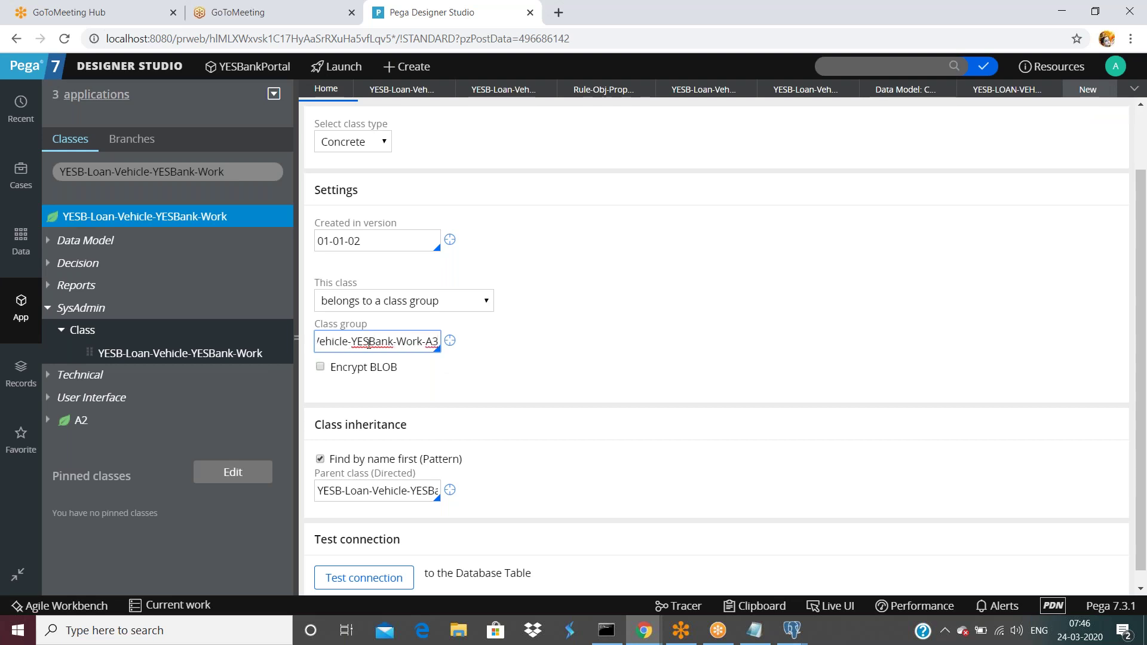
{"action": "key", "text": "BackSpace"}
{"action": "key", "text": "BackSpace"}
{"action": "key", "text": "BackSpace"}
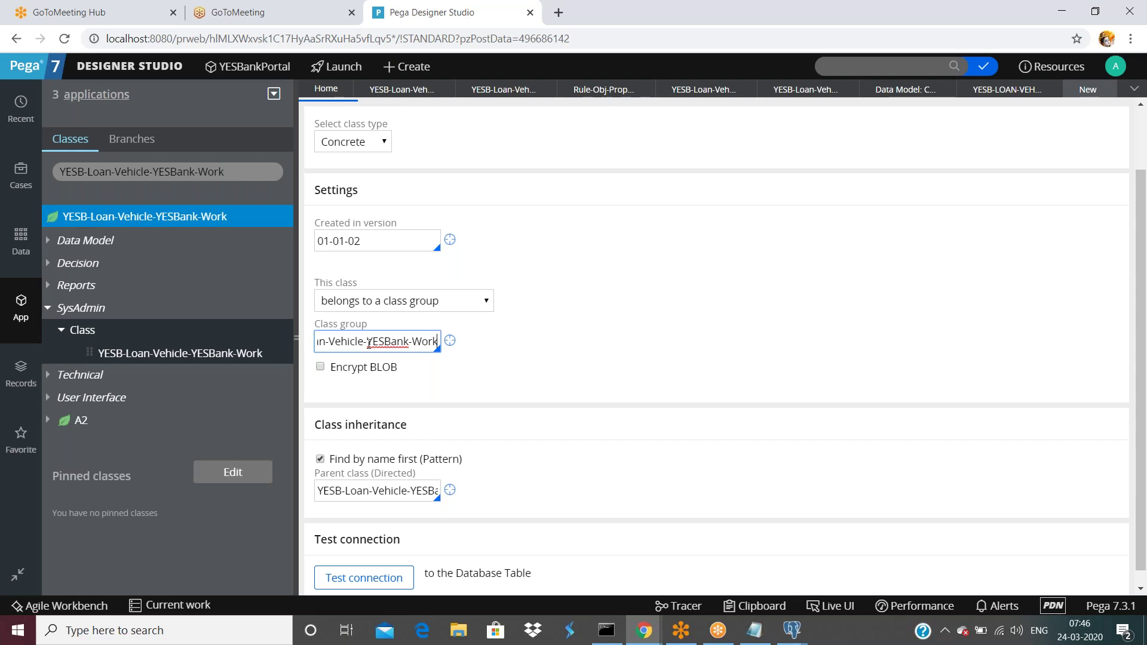
- Open the Work-A2 class group record from its class definition to inspect it
{"action": "left_click", "coordinate": [429, 94]}
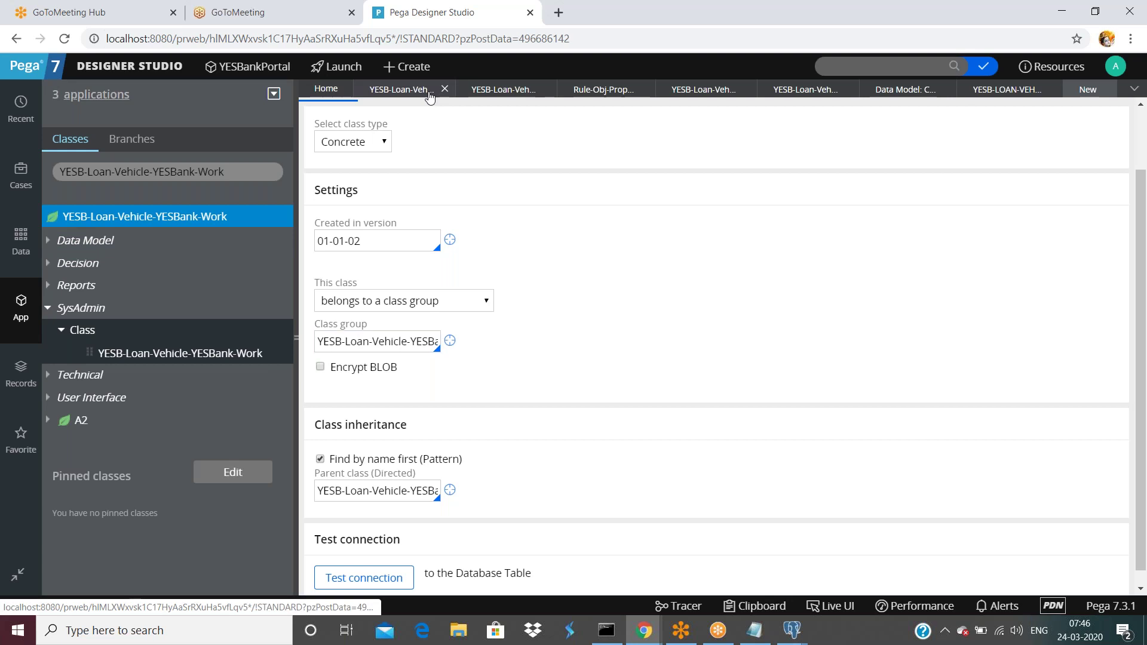
{"action": "left_click", "coordinate": [502, 94]}
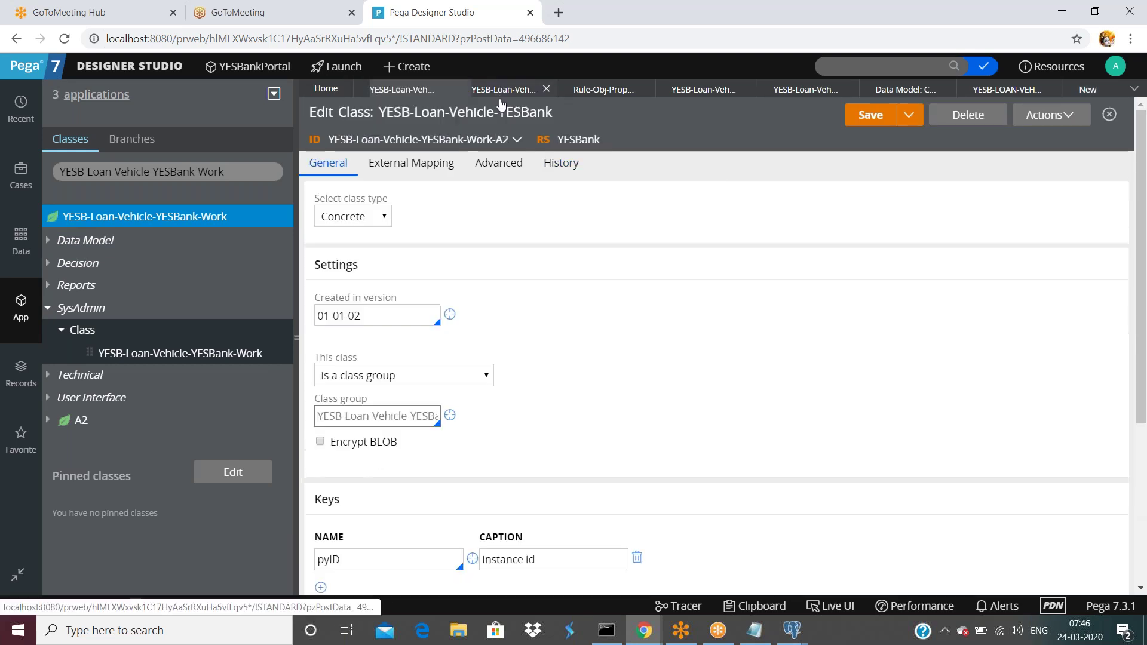
{"action": "scroll", "coordinate": [487, 274], "scroll_direction": "down", "scroll_amount": 3}
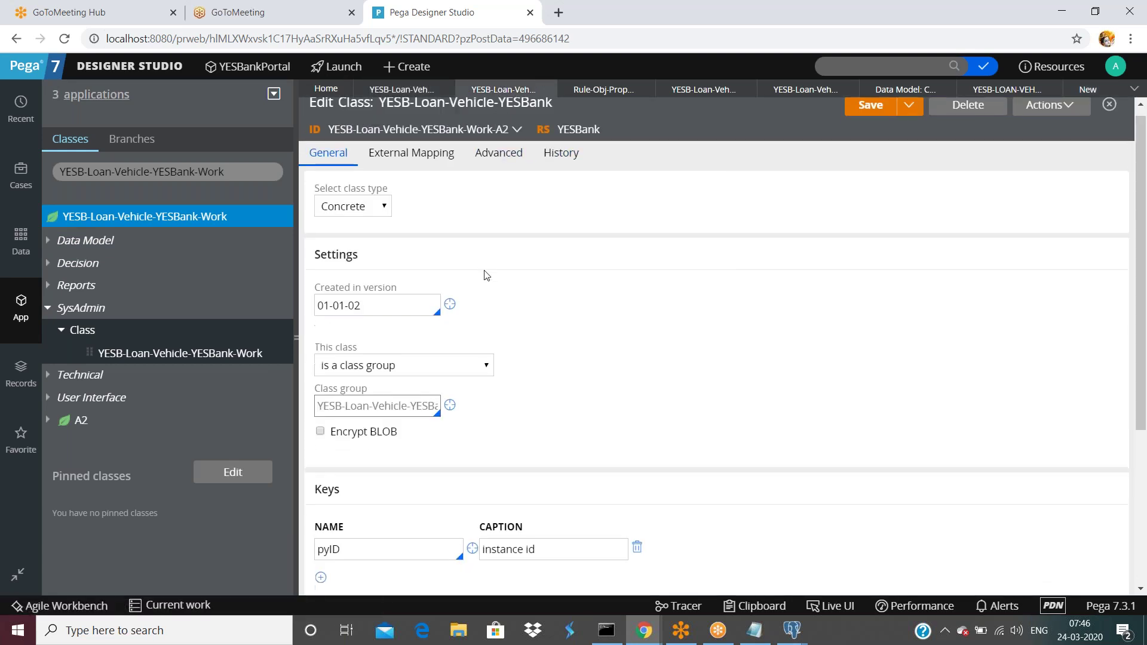
{"action": "left_click_drag", "start_coordinate": [364, 268], "coordinate": [442, 269]}
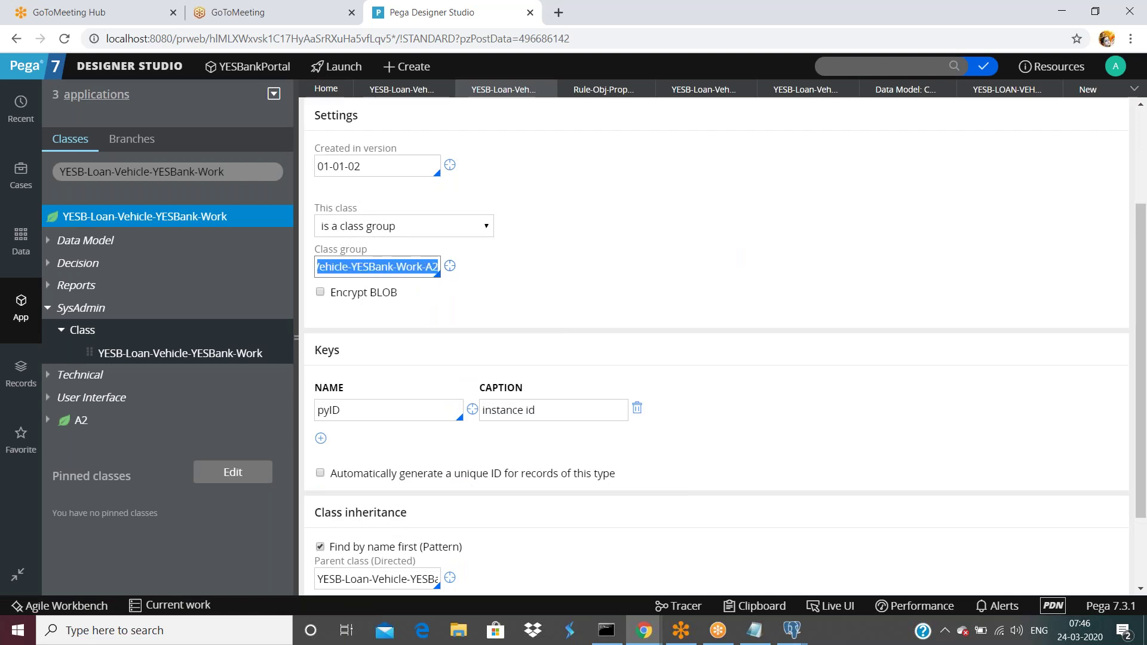
{"action": "left_click", "coordinate": [450, 266]}
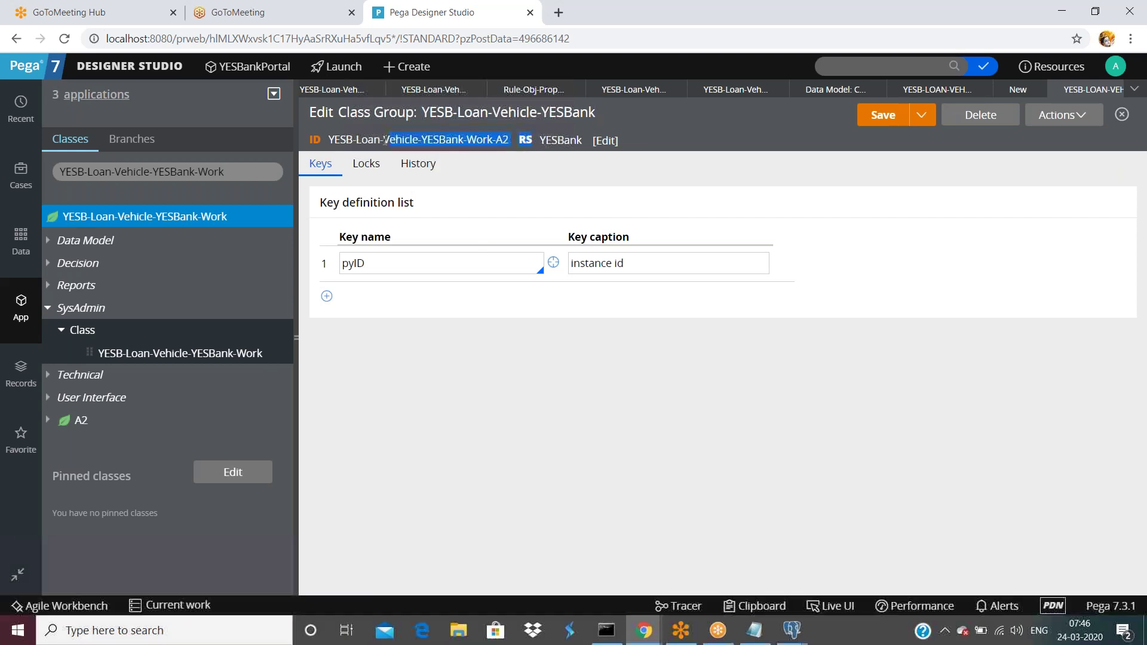
{"action": "left_click_drag", "start_coordinate": [348, 112], "coordinate": [398, 111]}
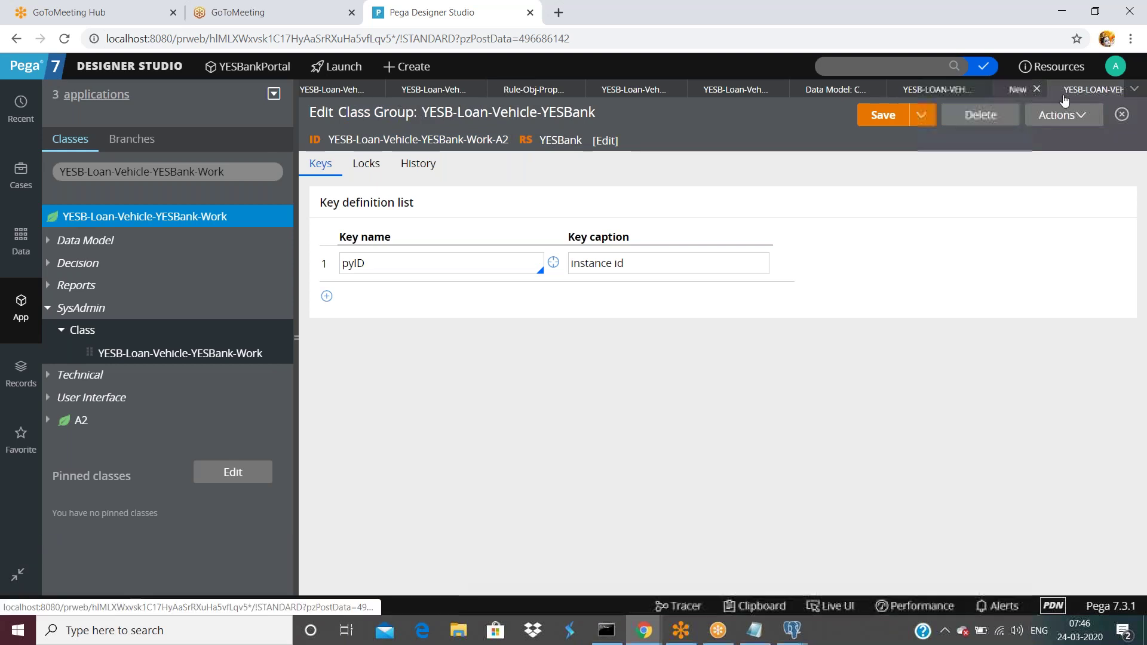
- Check the class group's pyID key, then close the class group rule
{"action": "left_click", "coordinate": [1094, 89]}
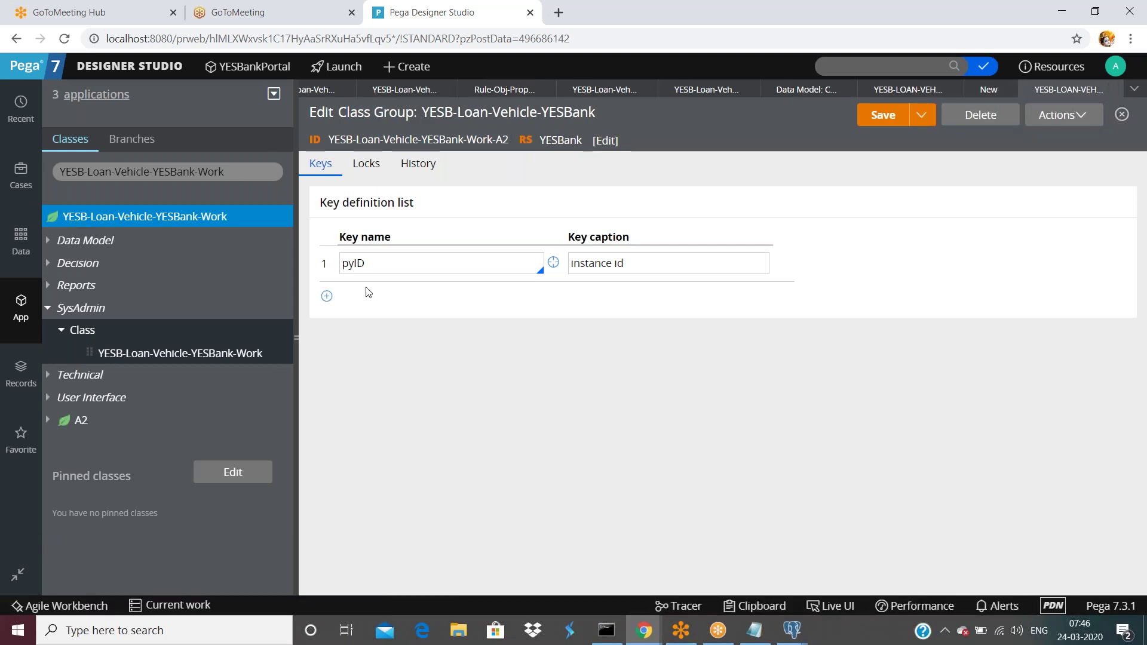
{"action": "double_click", "coordinate": [354, 263]}
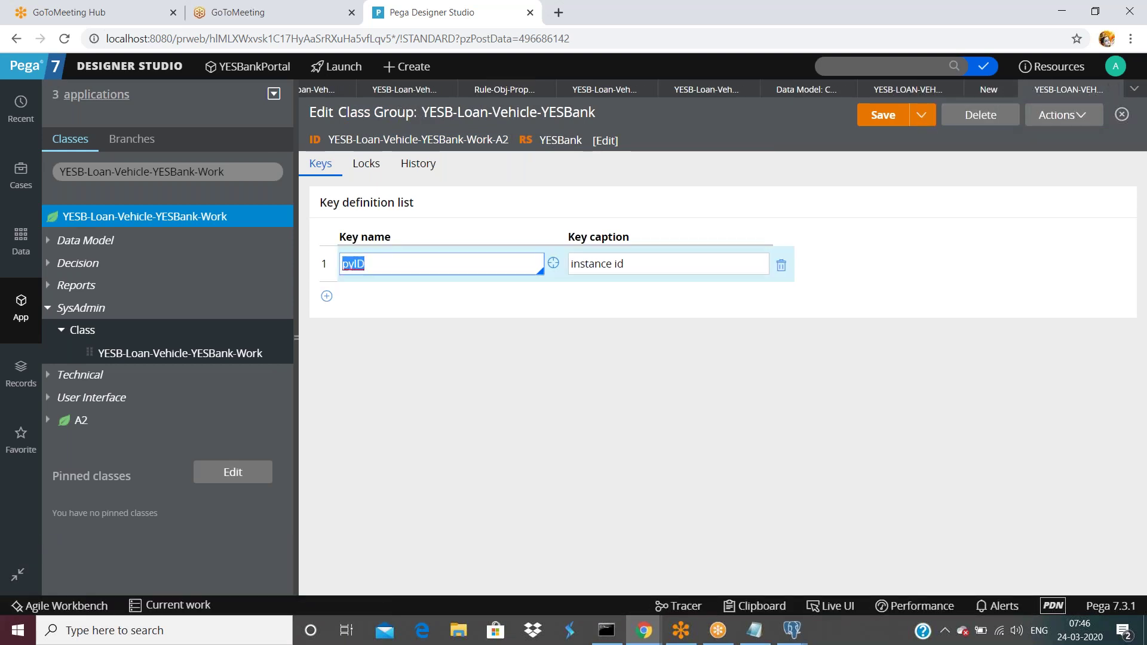
{"action": "left_click", "coordinate": [1115, 91]}
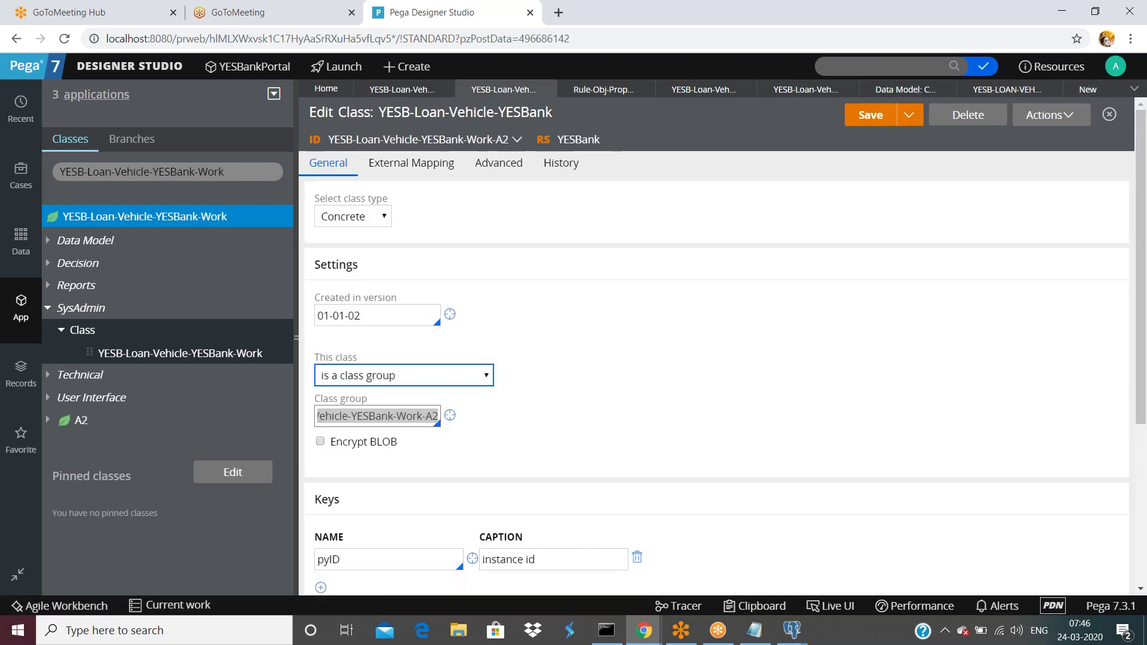
- Save the Work-A3 class with class group YESB-Loan-Vehicle-YESBank-Work
{"action": "left_click", "coordinate": [1070, 96]}
{"action": "left_click", "coordinate": [363, 358]}
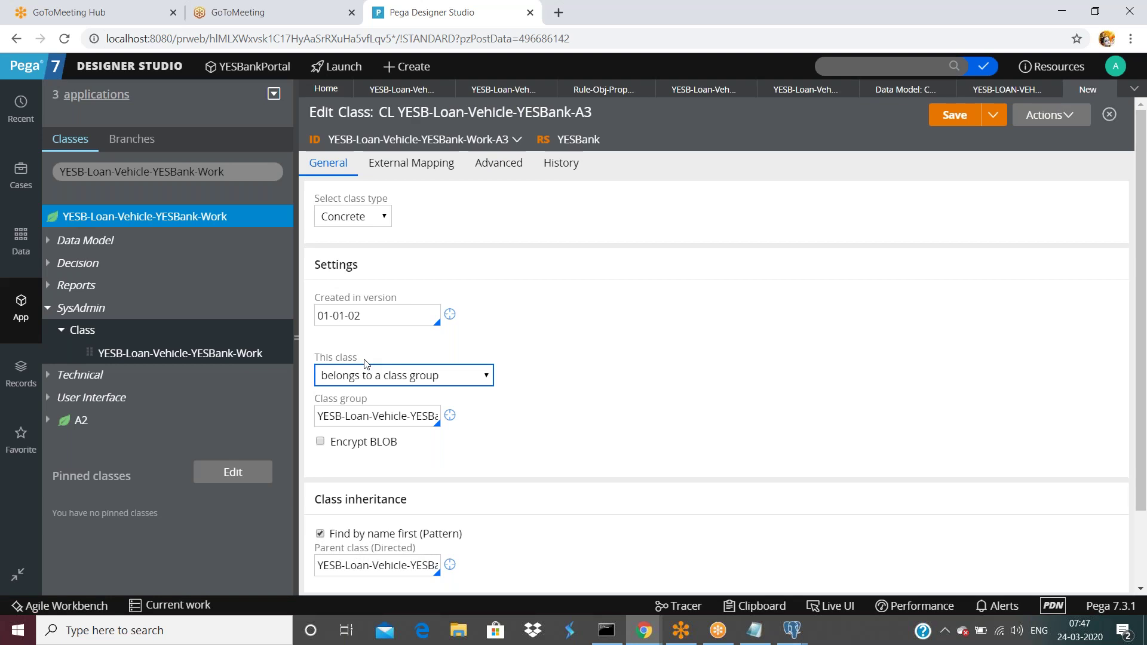
{"action": "left_click", "coordinate": [370, 416]}
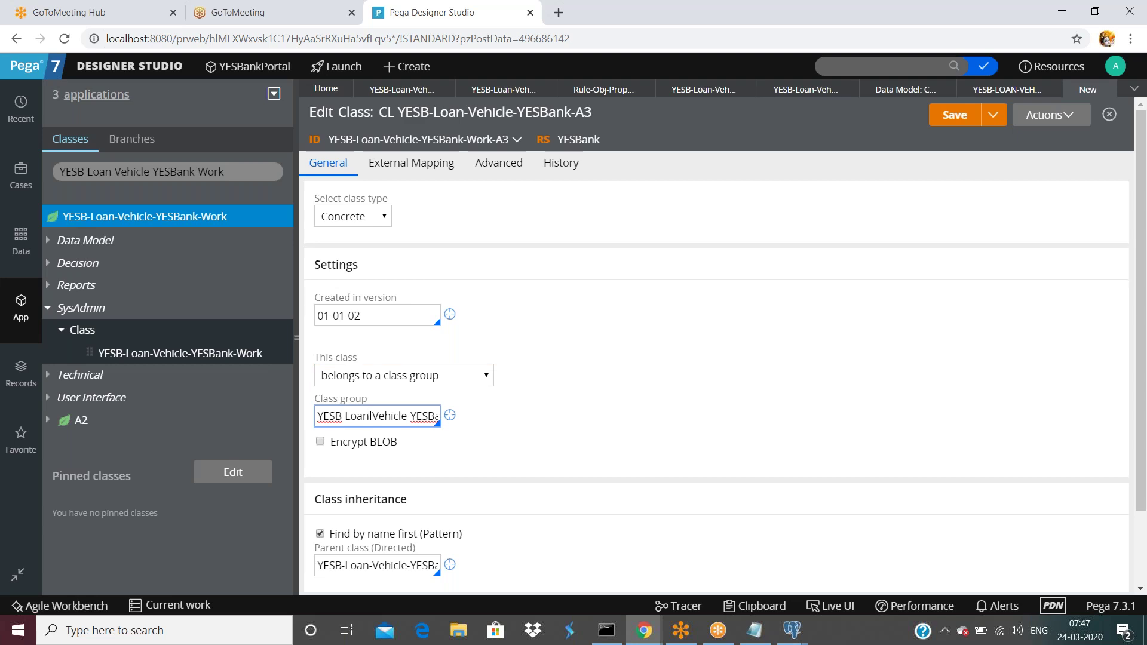
{"action": "key", "text": "End"}
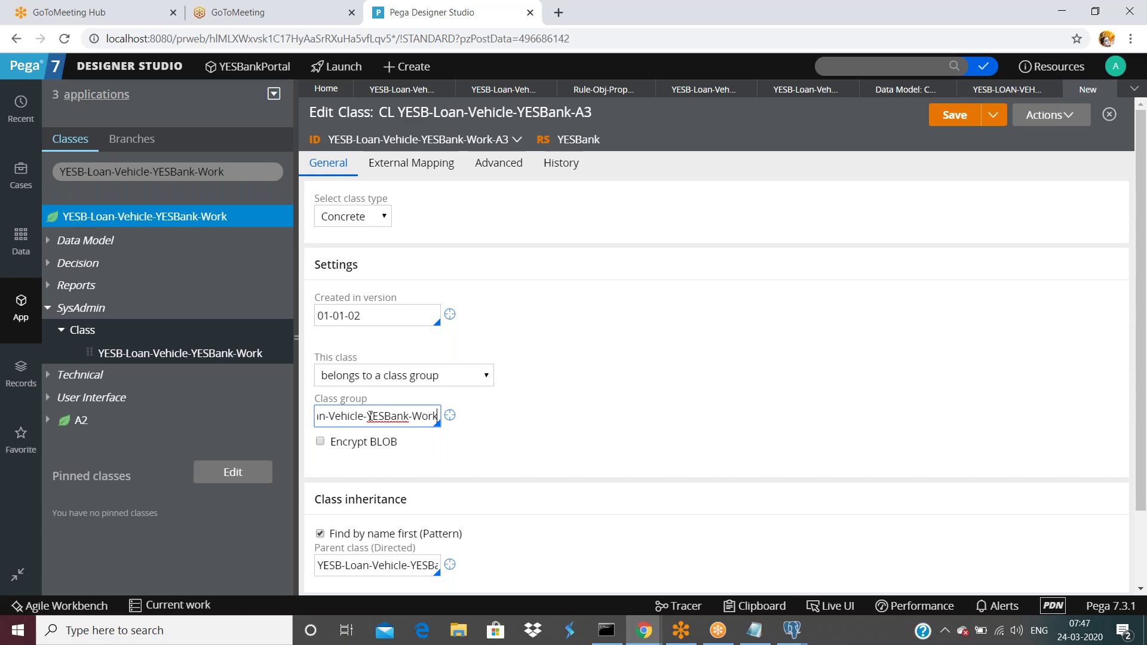
{"action": "scroll", "coordinate": [596, 388], "scroll_direction": "down", "scroll_amount": 2}
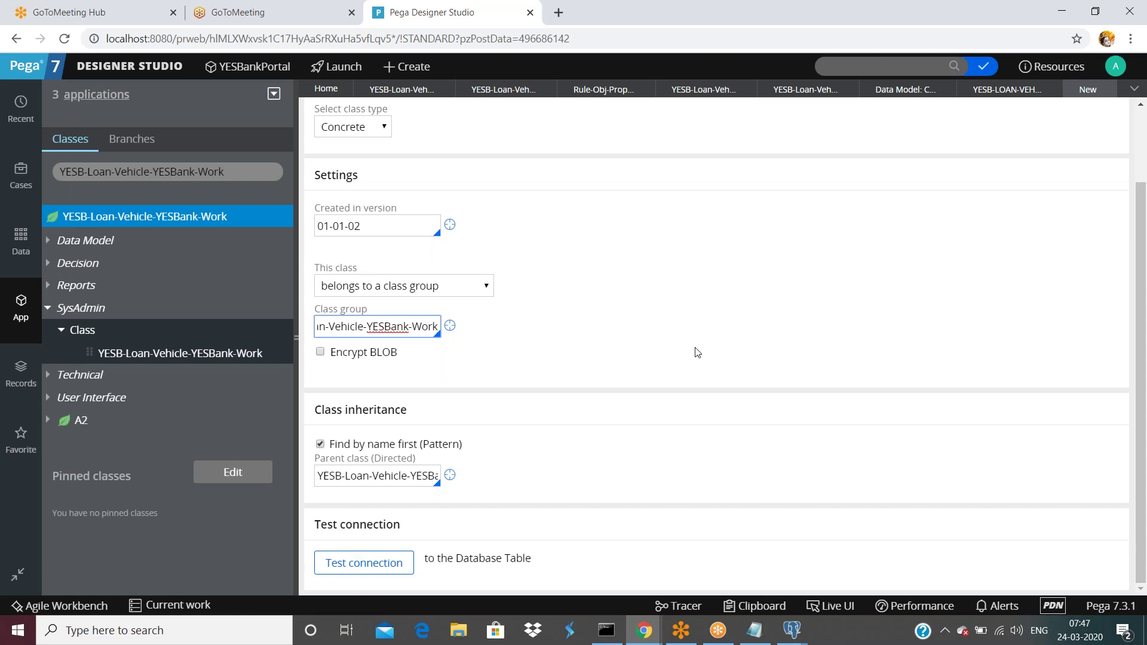
{"action": "scroll", "coordinate": [693, 349], "scroll_direction": "up", "scroll_amount": 3}
{"action": "left_click", "coordinate": [956, 117]}
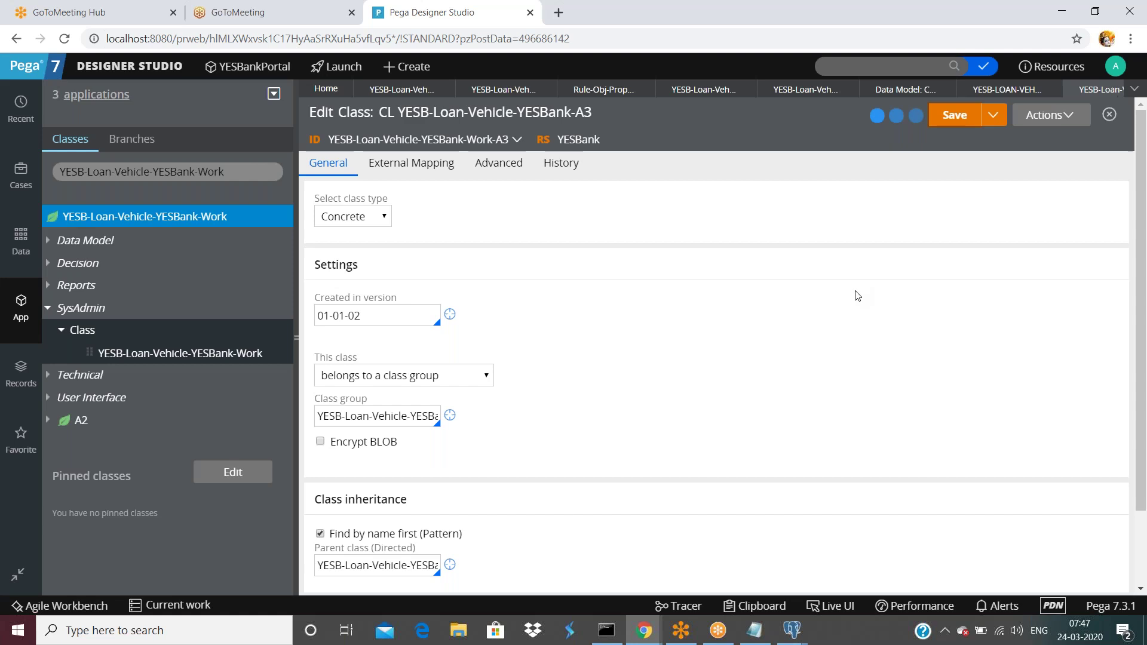
{"action": "scroll", "coordinate": [789, 327], "scroll_direction": "down", "scroll_amount": 2}
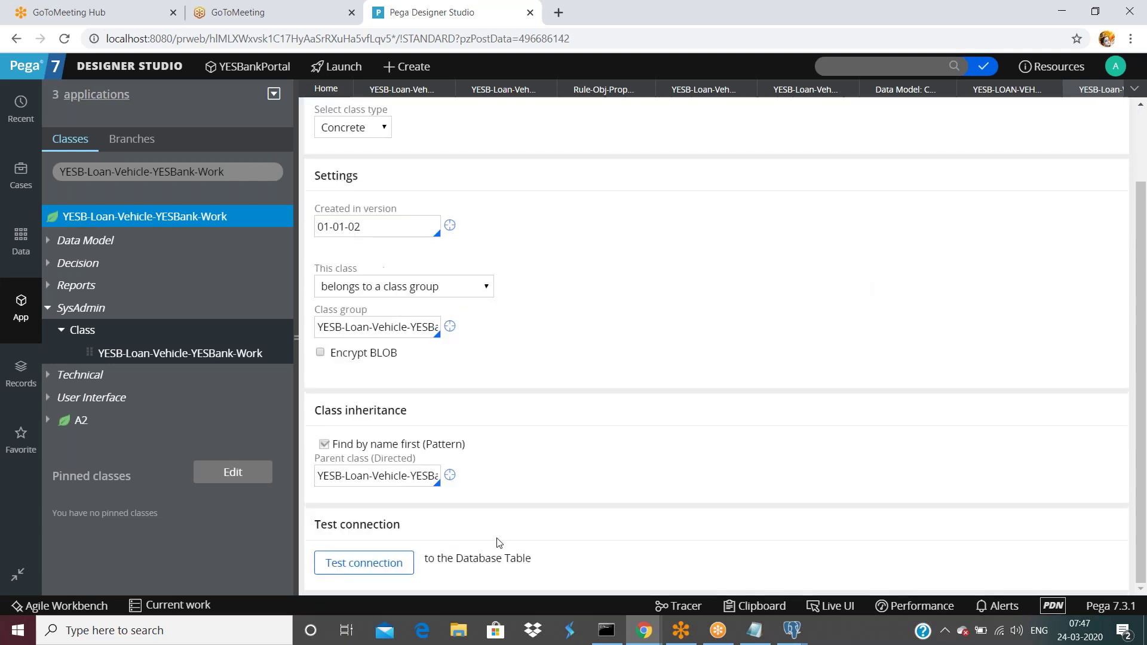
- Test Work-A3's connection, confirming table pc_YESB_Loan_Vehicle_YESBank_W with no problems
{"action": "left_click", "coordinate": [364, 563]}
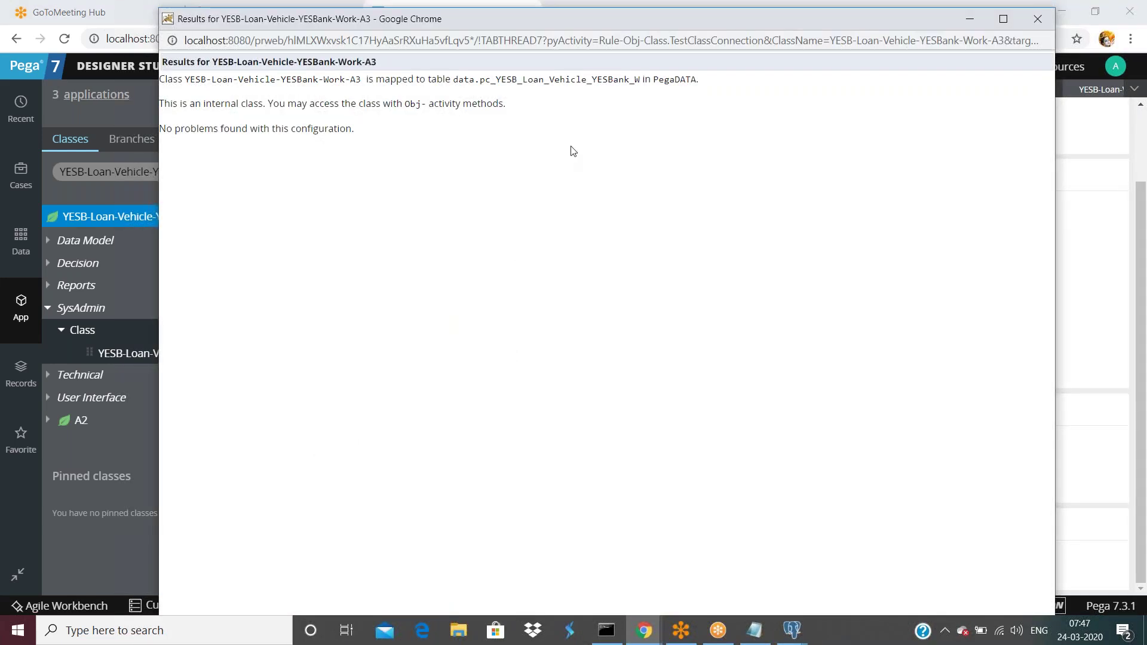
{"action": "left_click_drag", "start_coordinate": [639, 80], "coordinate": [564, 79]}
{"action": "left_click_drag", "start_coordinate": [640, 80], "coordinate": [480, 80]}
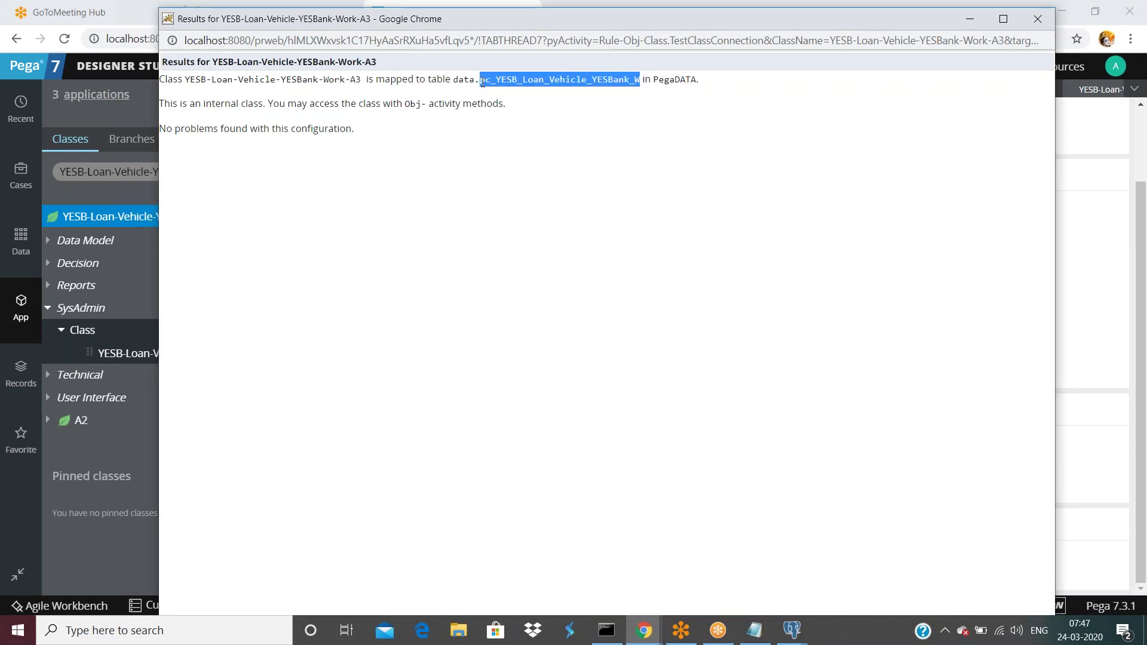
{"action": "left_click_drag", "start_coordinate": [805, 16], "coordinate": [753, 135]}
{"action": "left_click_drag", "start_coordinate": [739, 185], "coordinate": [716, 316]}
{"action": "left_click", "coordinate": [392, 281]}
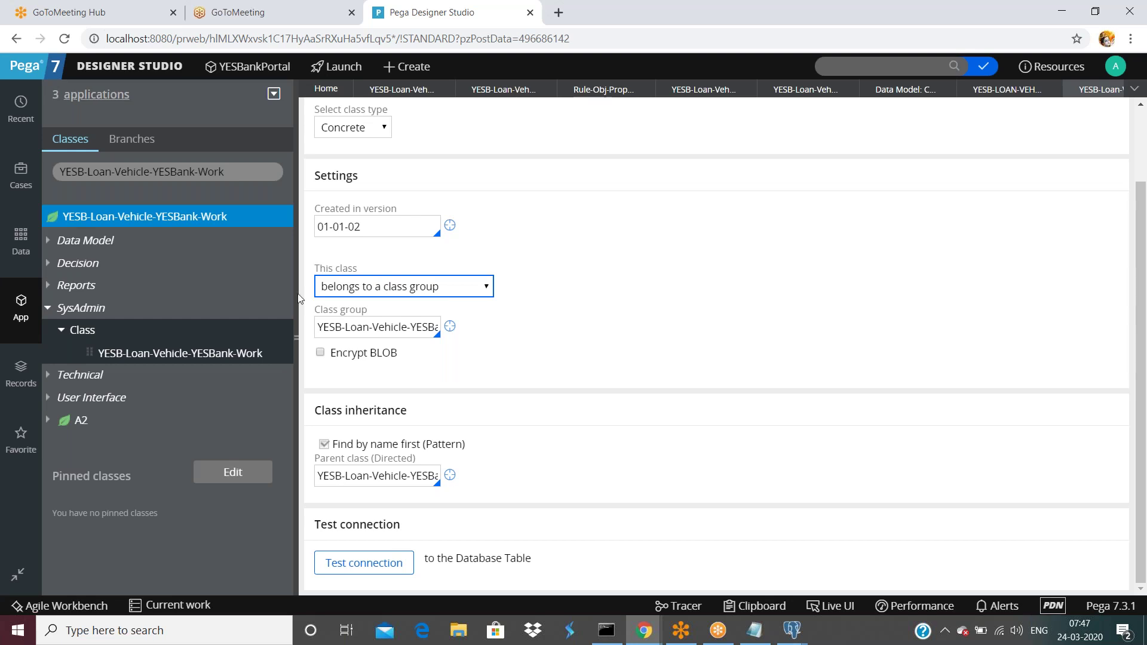
- Collapse the App explorer panel to widen the Work-A3 class form
{"action": "left_click", "coordinate": [295, 338]}
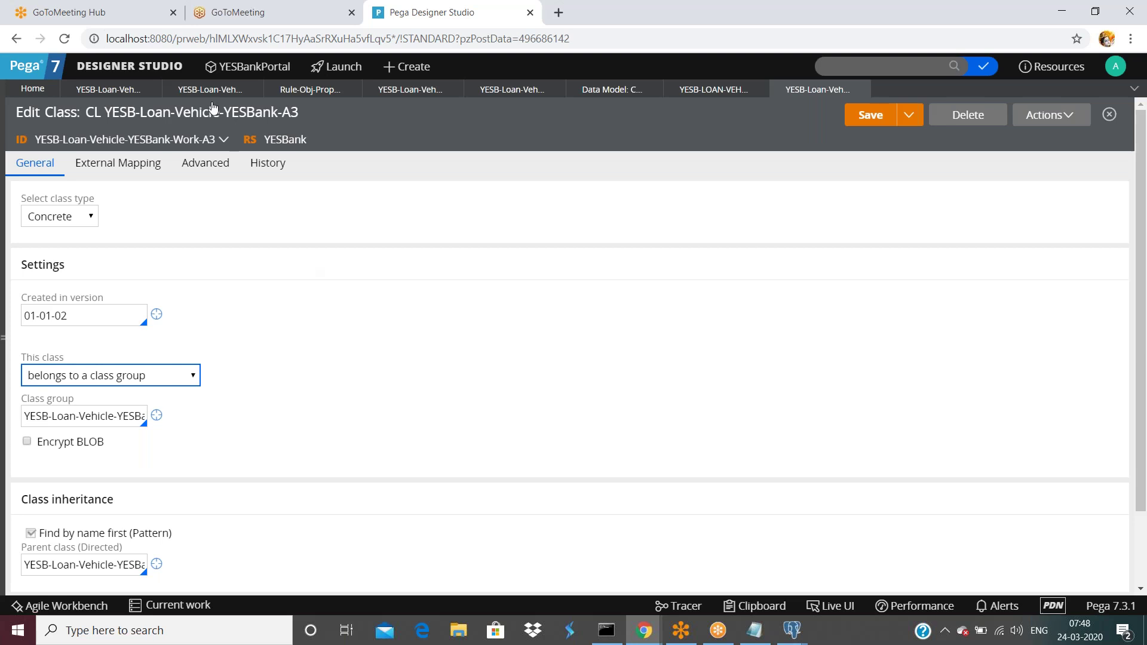
{"action": "left_click", "coordinate": [87, 374]}
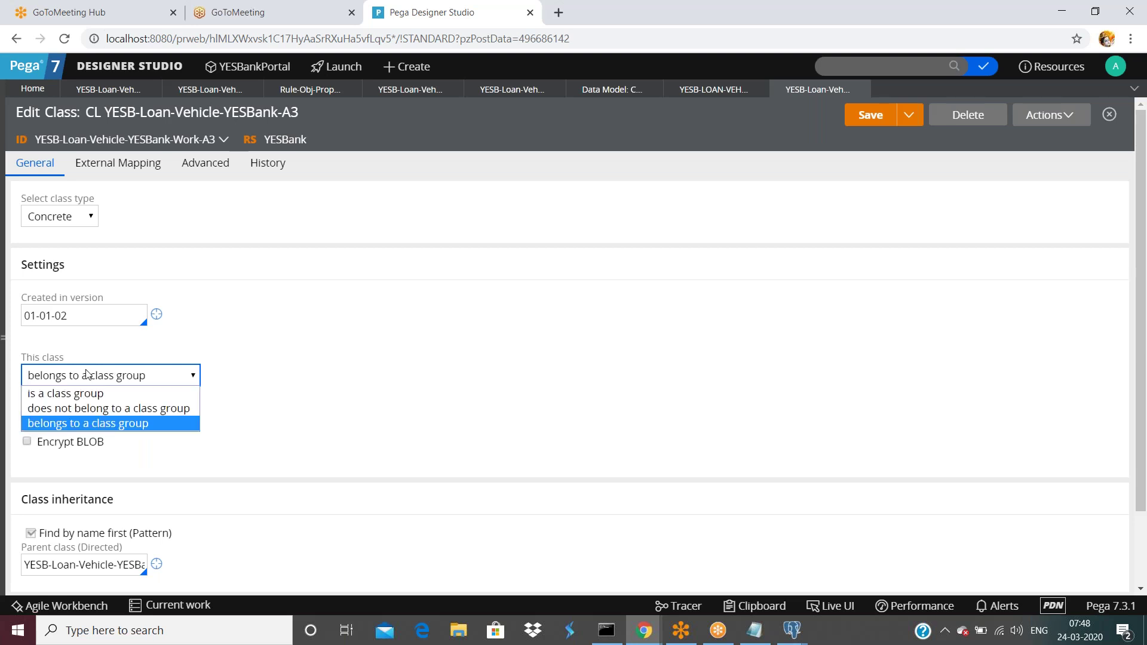
{"action": "left_click", "coordinate": [448, 363]}
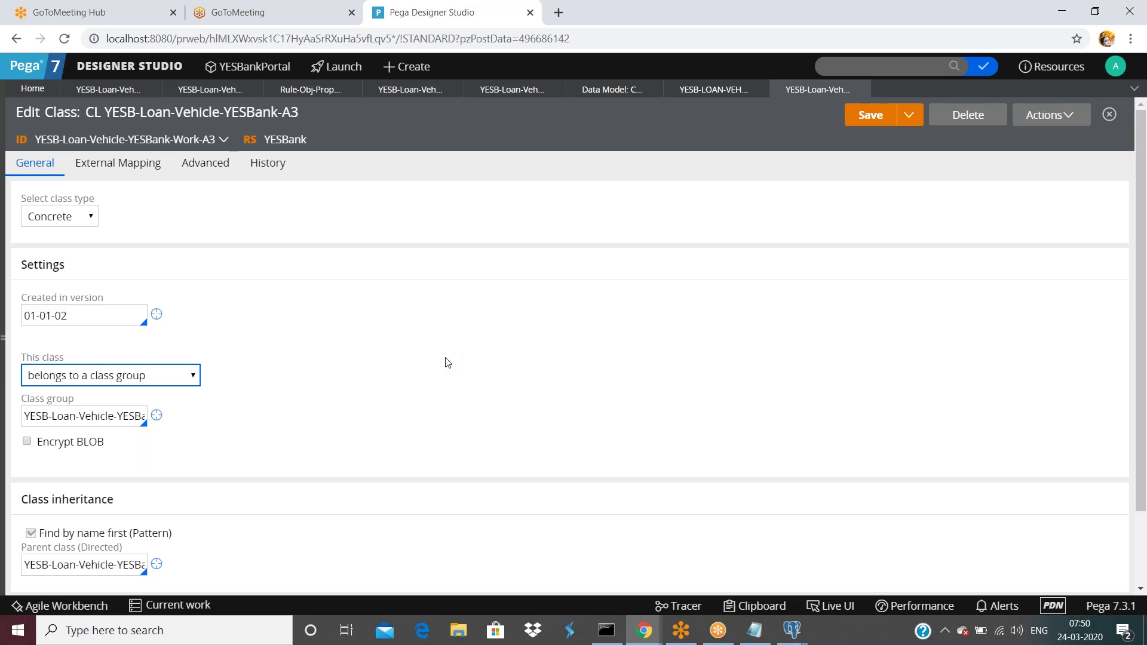
{"action": "left_click", "coordinate": [7, 340]}
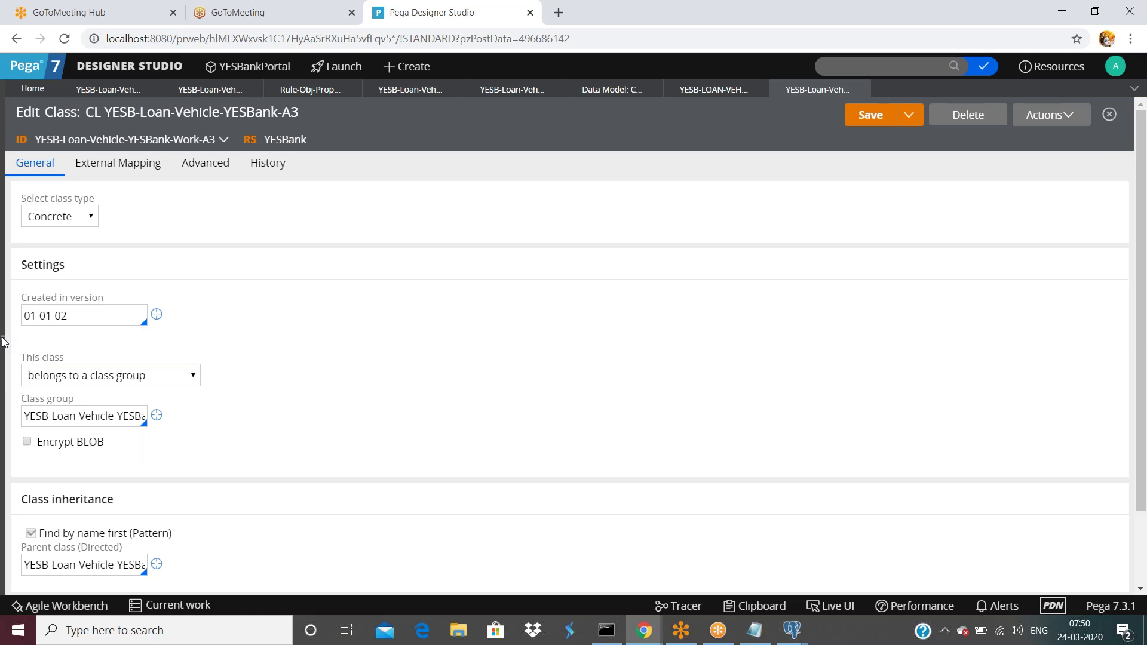
- Start a new SysAdmin class from the YESB-Loan-Vehicle-YESBank-Work class in the Class Explorer
{"action": "left_click", "coordinate": [3, 341]}
{"action": "right_click", "coordinate": [159, 218]}
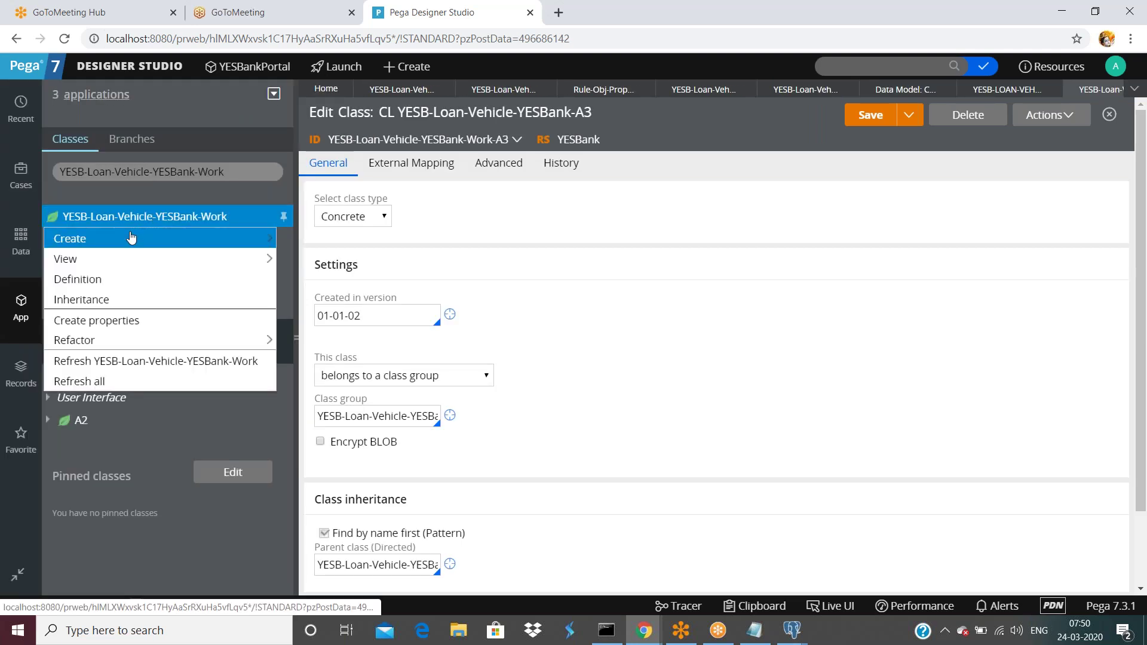
{"action": "mouse_move", "coordinate": [131, 238]}
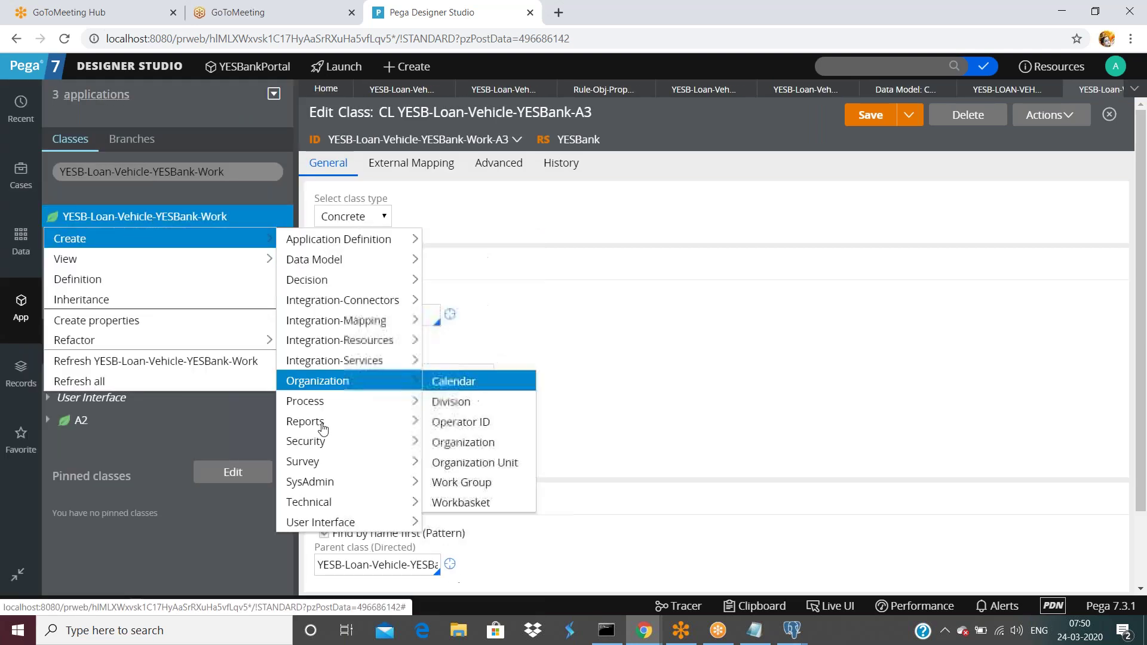
{"action": "mouse_move", "coordinate": [306, 242]}
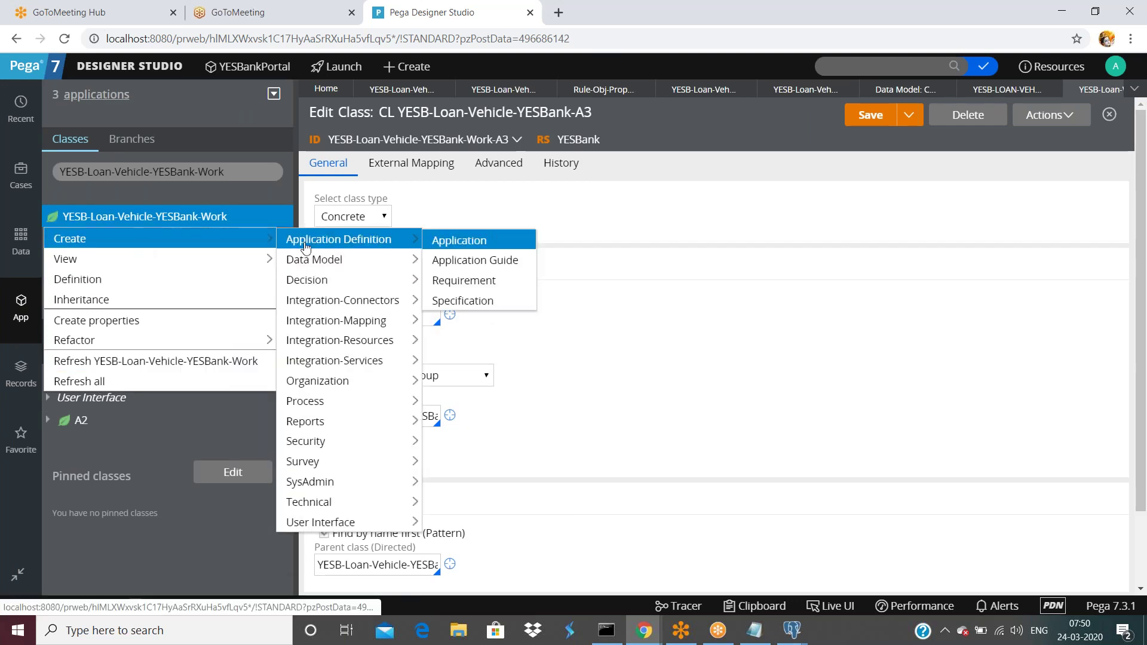
{"action": "mouse_move", "coordinate": [302, 482]}
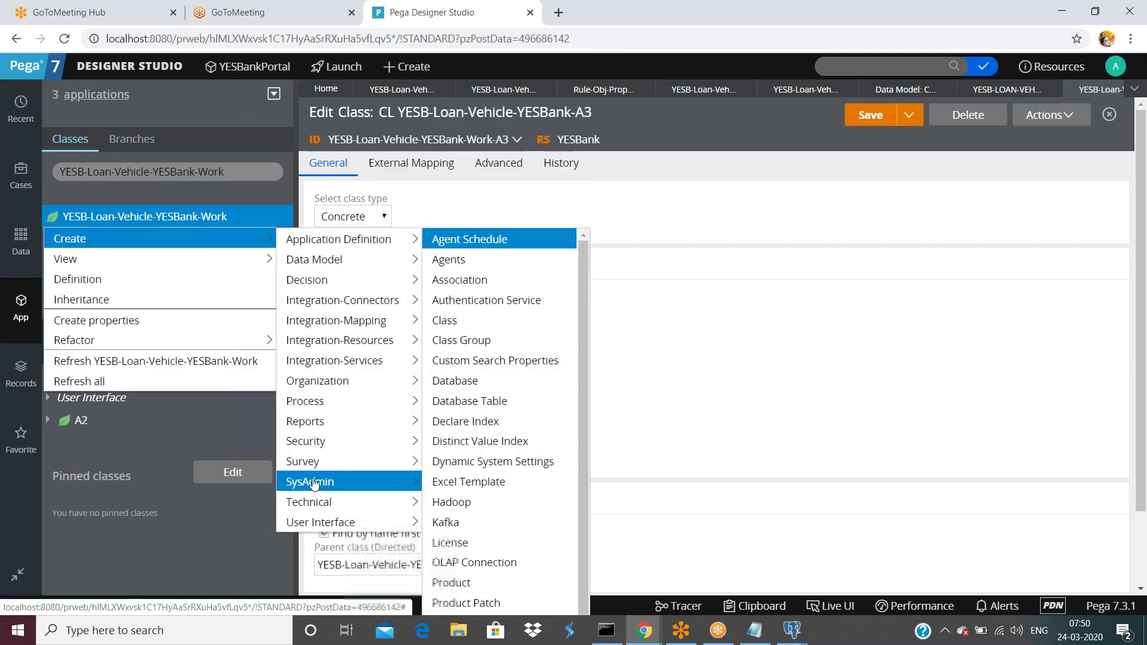
{"action": "left_click", "coordinate": [448, 320]}
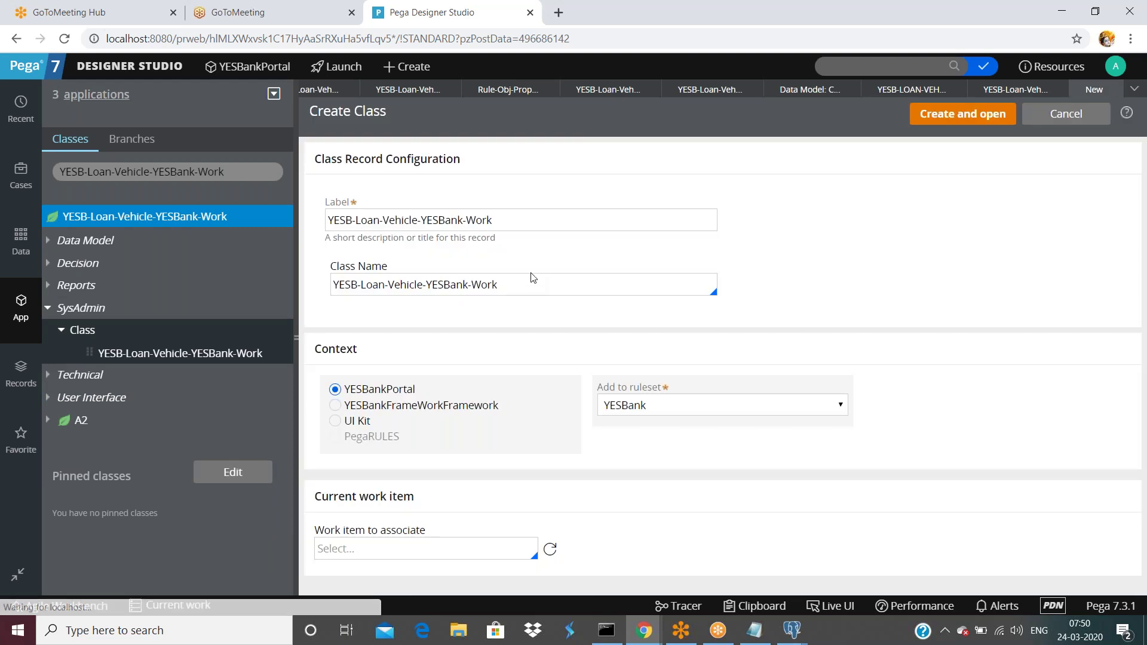
- Name the class YESB-Loan-Vehicle-YESBank-Work-A4, use the same text as its label, and create it
{"action": "left_click", "coordinate": [528, 281]}
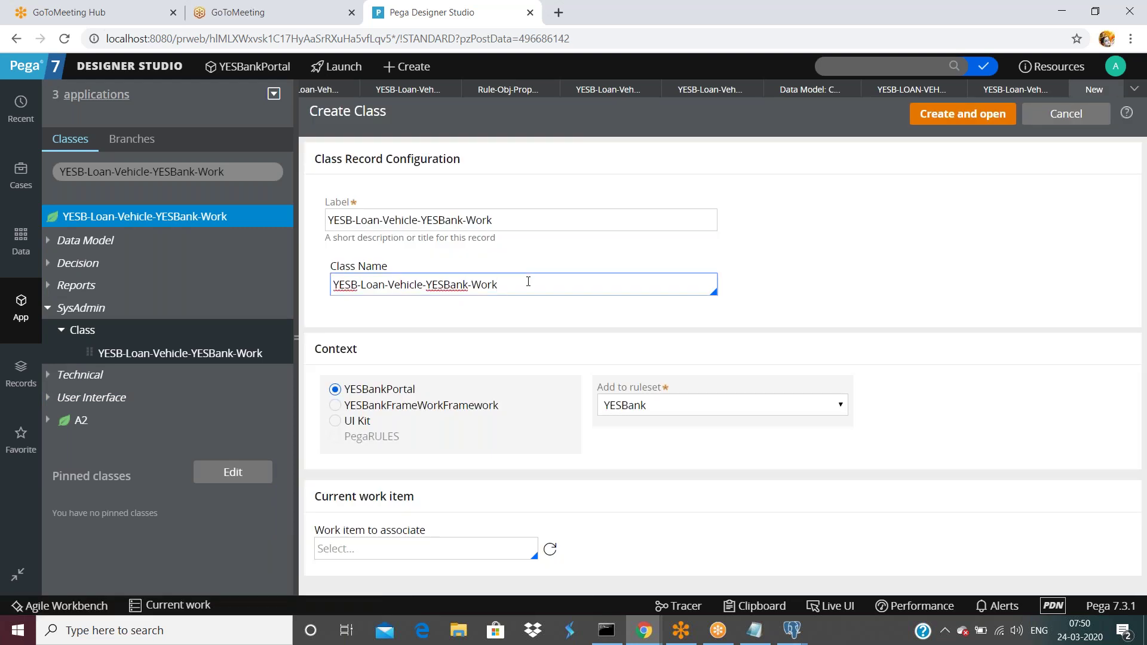
{"action": "type", "text": "A4"}
{"action": "double_click", "coordinate": [529, 278]}
{"action": "triple_click", "coordinate": [529, 278]}
{"action": "key", "text": "ctrl+c"}
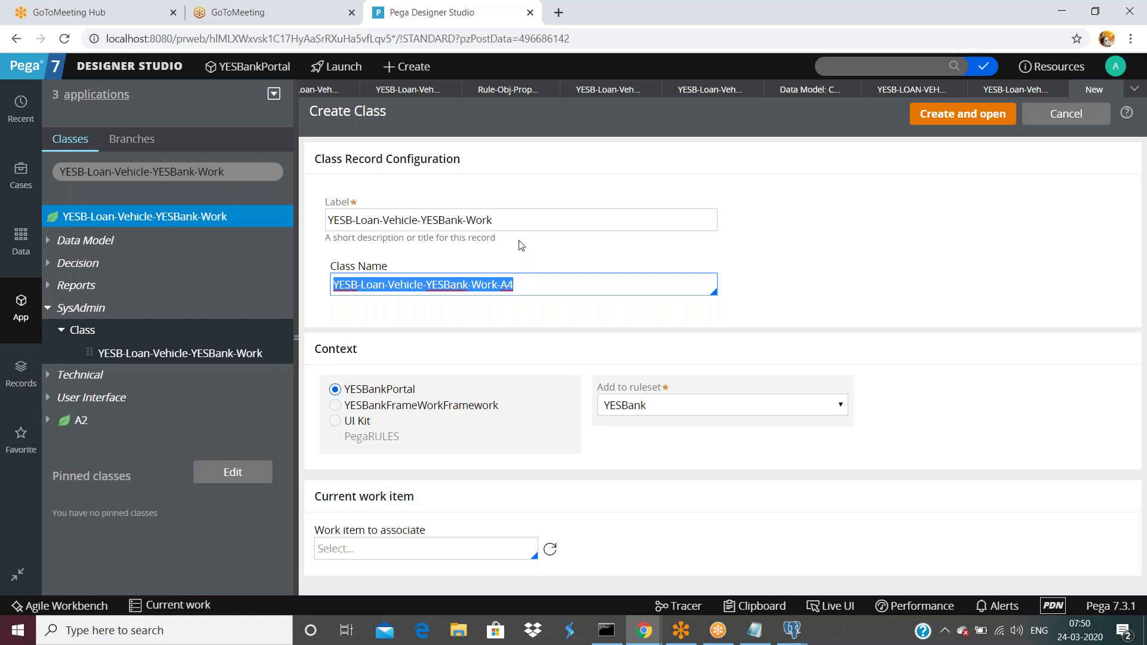
{"action": "left_click", "coordinate": [513, 220]}
{"action": "triple_click", "coordinate": [513, 220]}
{"action": "key", "text": "ctrl+v"}
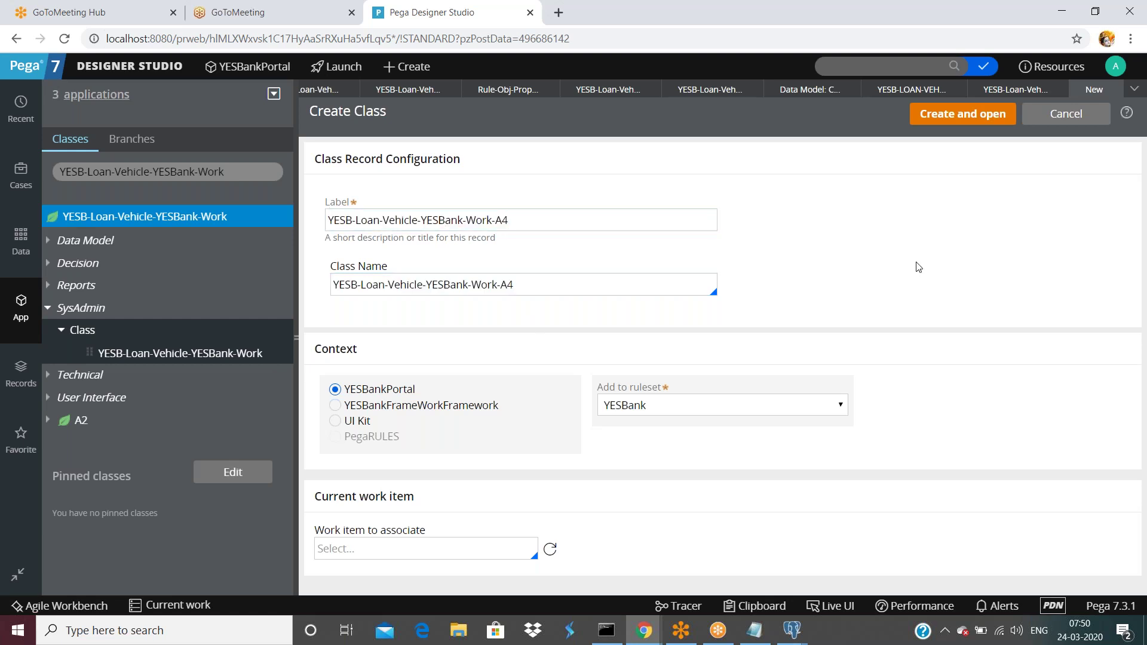
{"action": "left_click", "coordinate": [958, 116]}
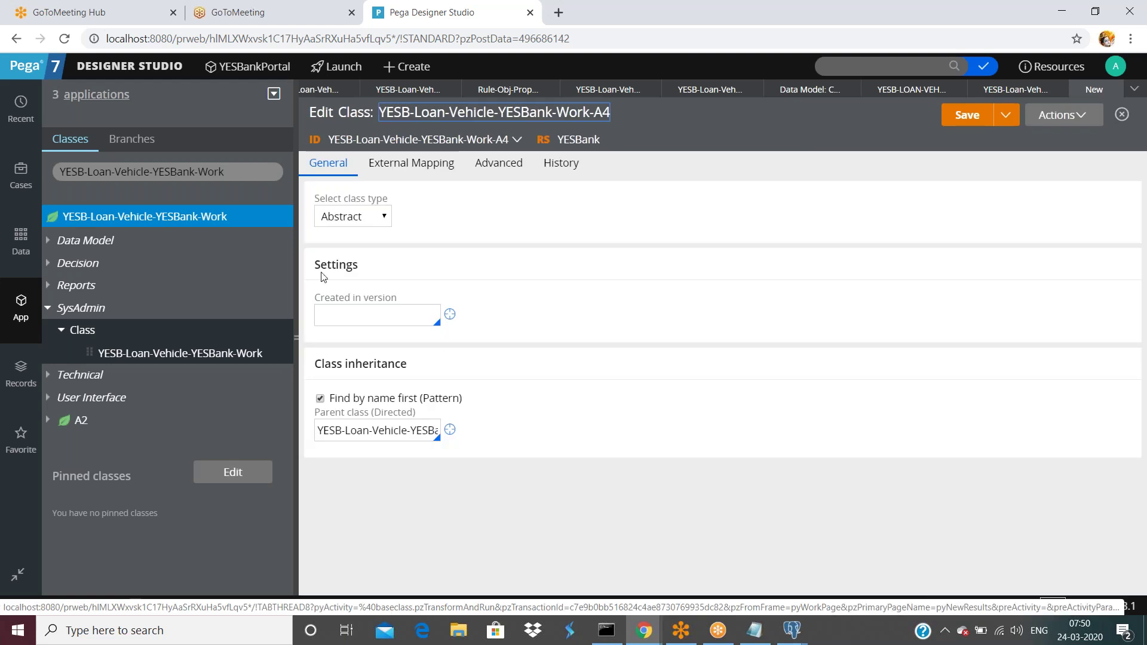
{"action": "left_click", "coordinate": [320, 218]}
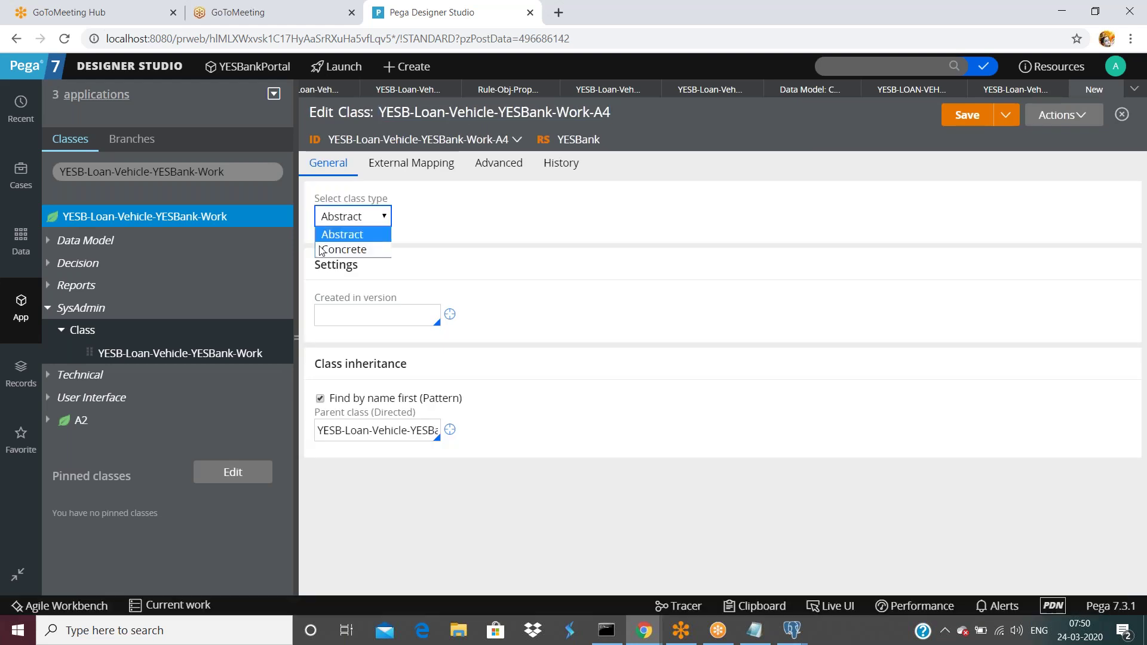
- Make the A4 class concrete, created in version 01-01-02, and outside any class group
{"action": "left_click", "coordinate": [326, 249]}
{"action": "left_click", "coordinate": [349, 317]}
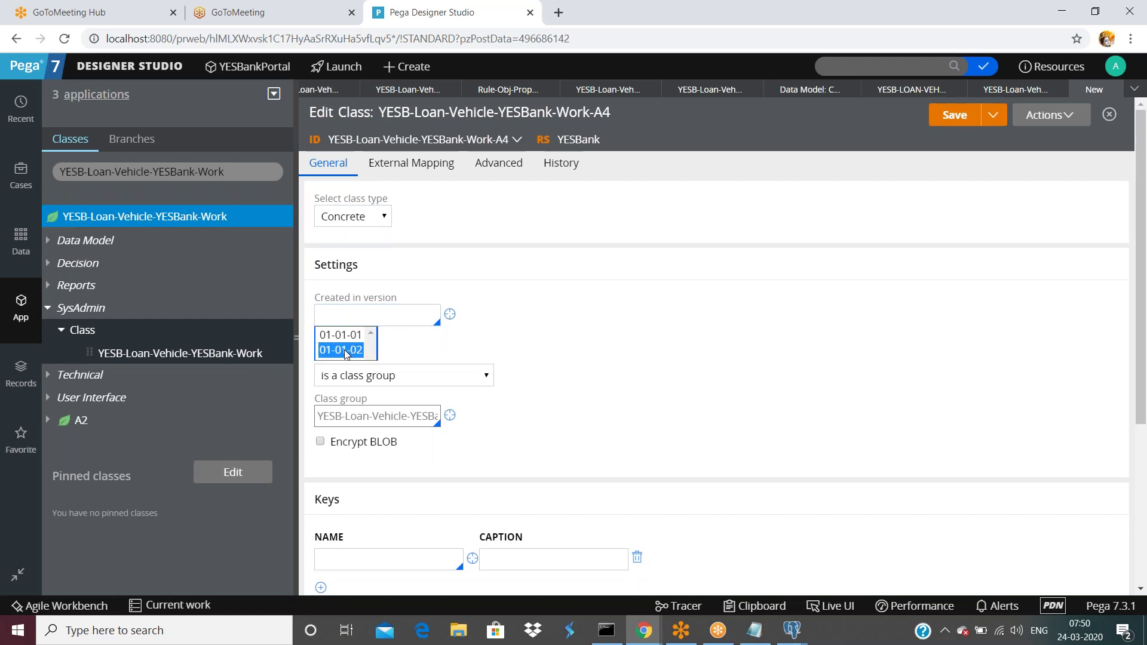
{"action": "left_click", "coordinate": [345, 351]}
{"action": "scroll", "coordinate": [454, 359], "scroll_direction": "down", "scroll_amount": 1}
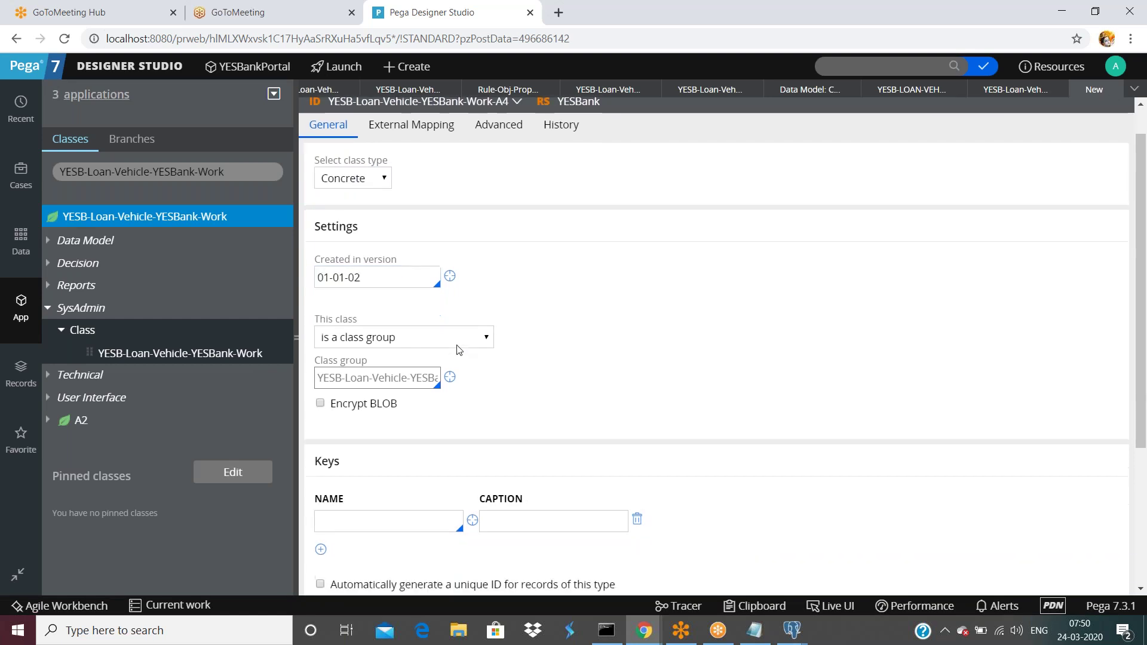
{"action": "left_click", "coordinate": [434, 302]}
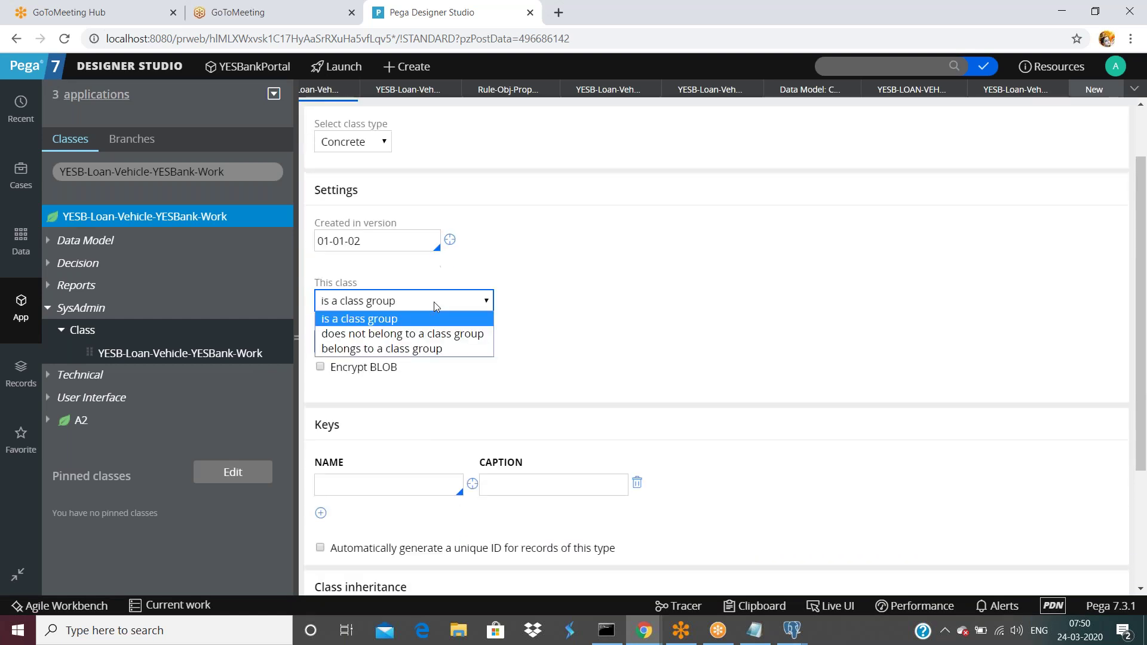
{"action": "left_click", "coordinate": [421, 340]}
- Set the class key to pyID with caption 'thsi is instance id'
{"action": "left_click", "coordinate": [391, 441]}
{"action": "type", "text": "pyID"}
{"action": "key", "text": "Tab"}
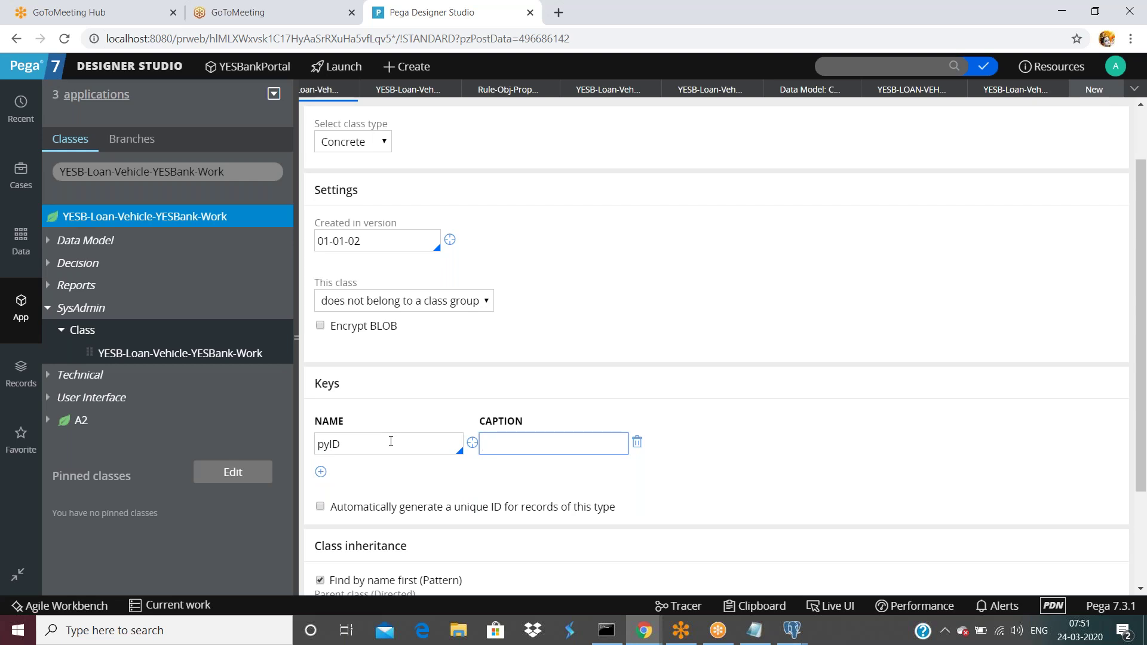
{"action": "type", "text": "thsi is instance id"}
{"action": "scroll", "coordinate": [657, 269], "scroll_direction": "up", "scroll_amount": 2}
- Enter description 'asfds' and usage 'fdsafd' on the History tab, then save the A4 class
{"action": "left_click", "coordinate": [625, 171]}
{"action": "left_click", "coordinate": [461, 261]}
{"action": "type", "text": "asfds"}
{"action": "left_click", "coordinate": [451, 338]}
{"action": "type", "text": "fdsafd"}
{"action": "left_click", "coordinate": [334, 168]}
{"action": "scroll", "coordinate": [597, 358], "scroll_direction": "down", "scroll_amount": 3}
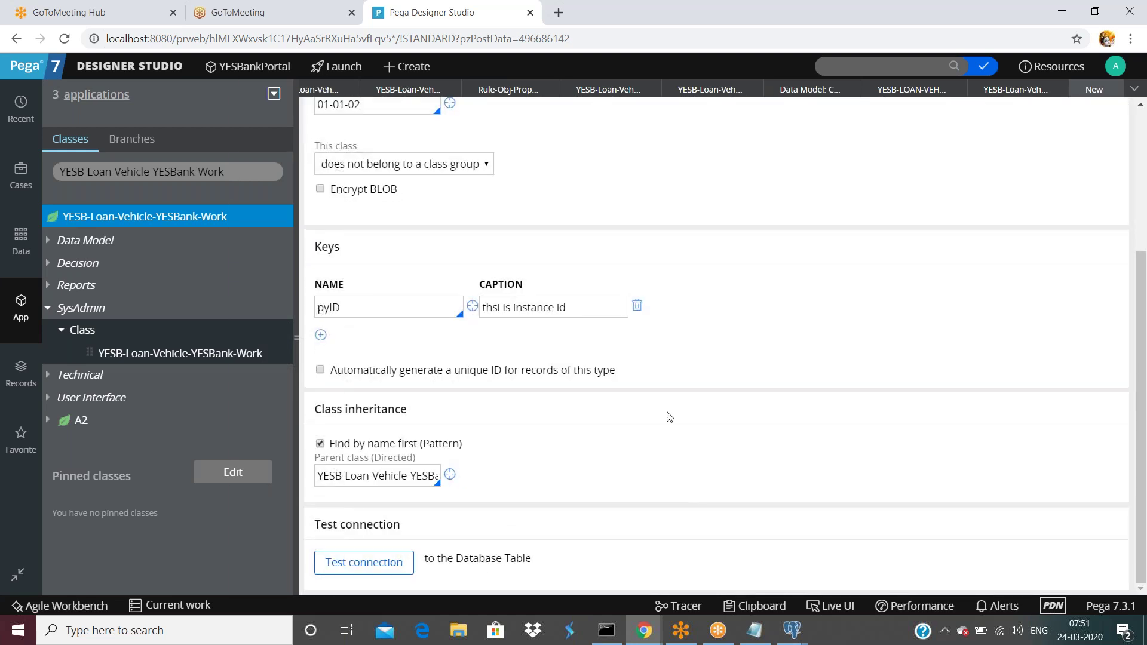
{"action": "scroll", "coordinate": [666, 416], "scroll_direction": "up", "scroll_amount": 3}
{"action": "left_click", "coordinate": [944, 127]}
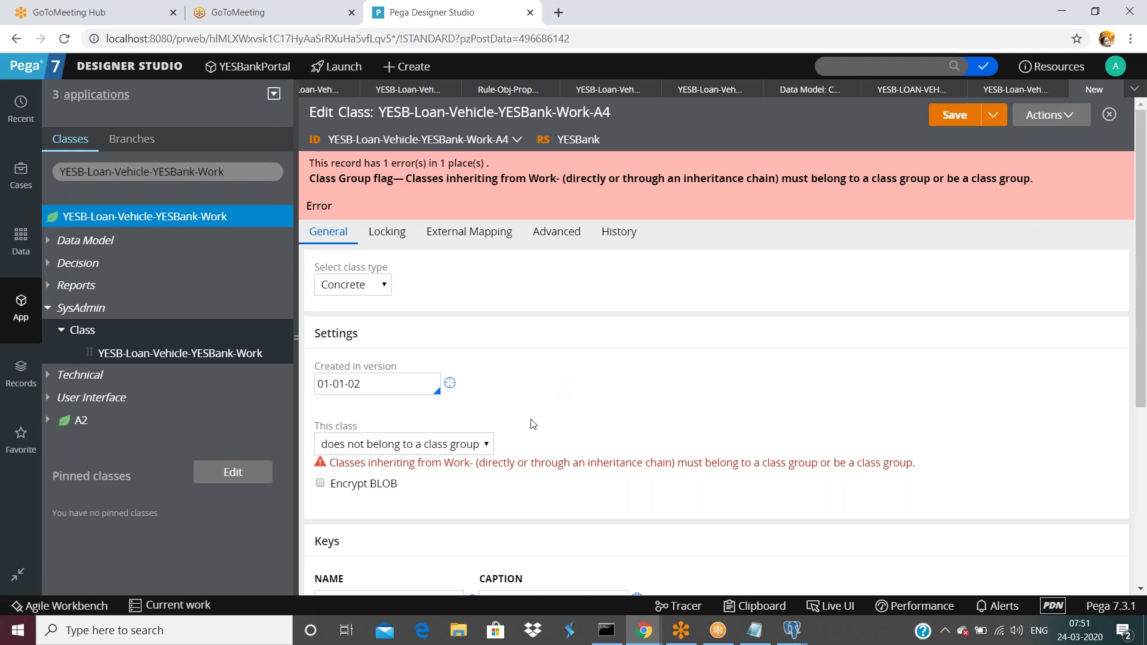
{"action": "scroll", "coordinate": [530, 416], "scroll_direction": "down", "scroll_amount": 3}
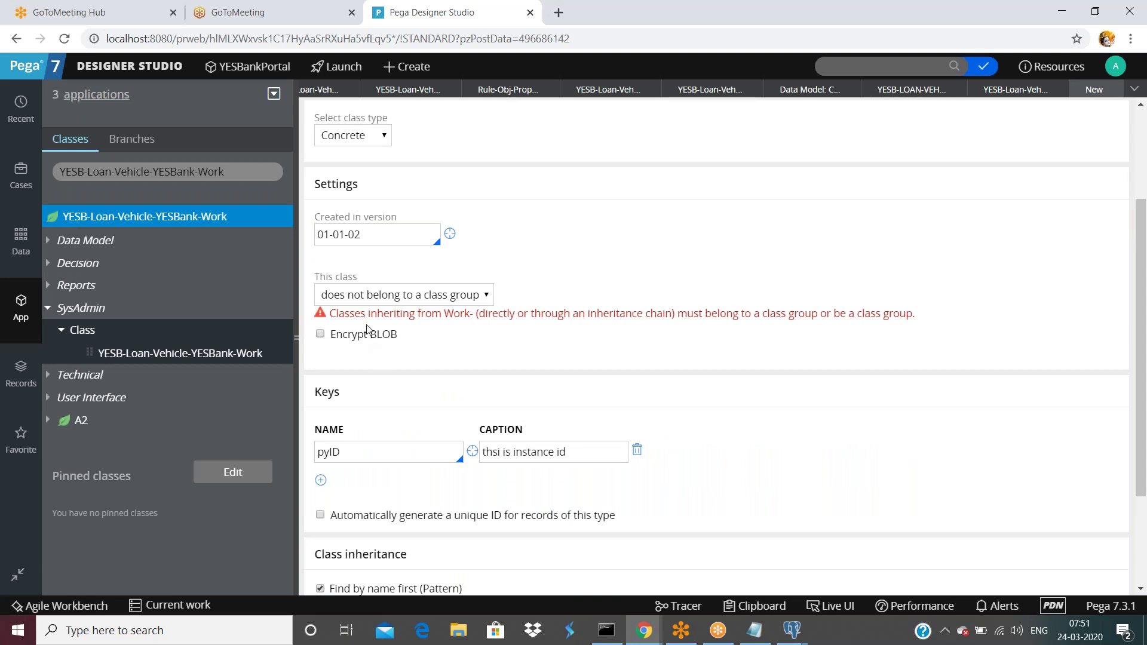
{"action": "left_click_drag", "start_coordinate": [369, 313], "coordinate": [454, 314]}
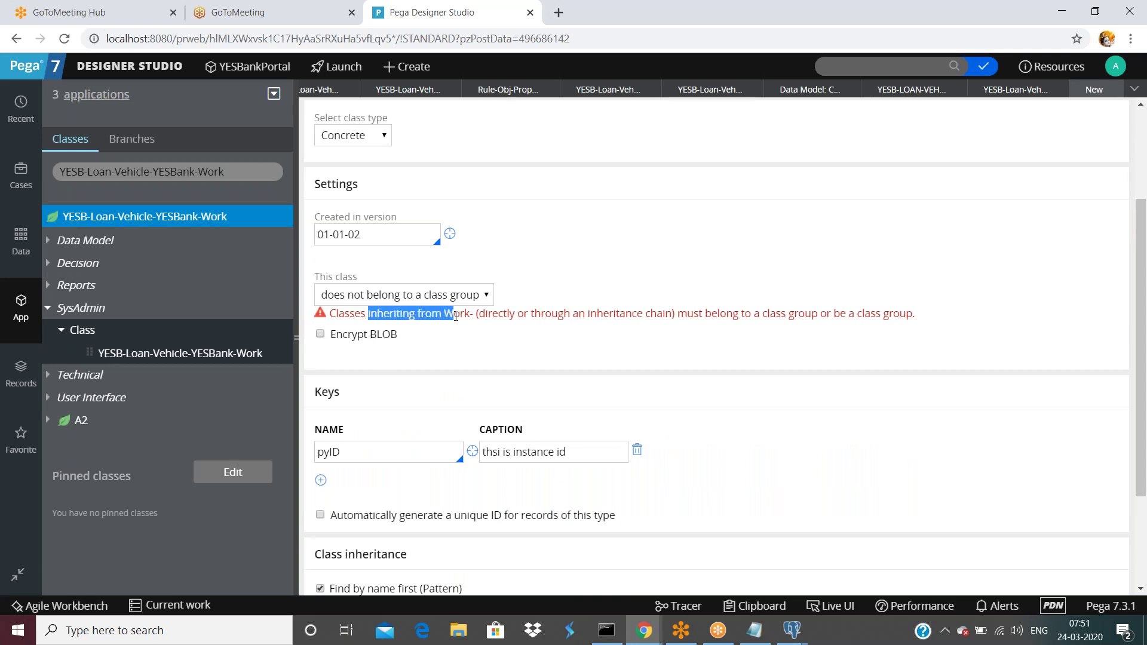
{"action": "left_click", "coordinate": [360, 315]}
{"action": "left_click_drag", "start_coordinate": [369, 315], "coordinate": [451, 317]}
{"action": "left_click_drag", "start_coordinate": [541, 315], "coordinate": [631, 315]}
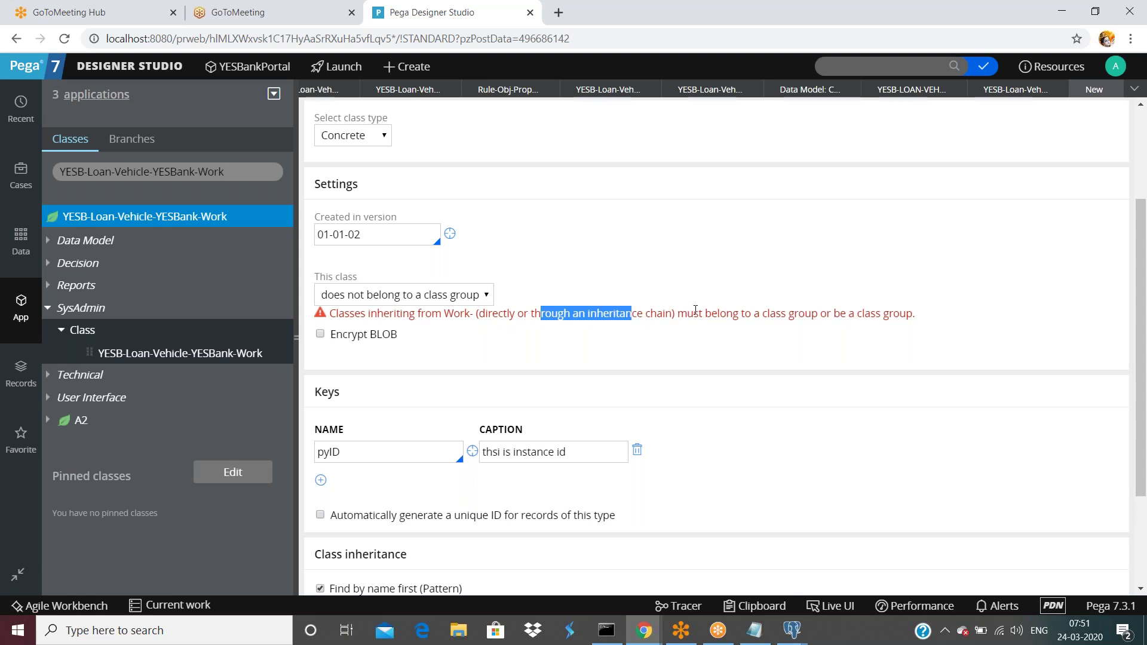
{"action": "left_click_drag", "start_coordinate": [776, 315], "coordinate": [925, 315]}
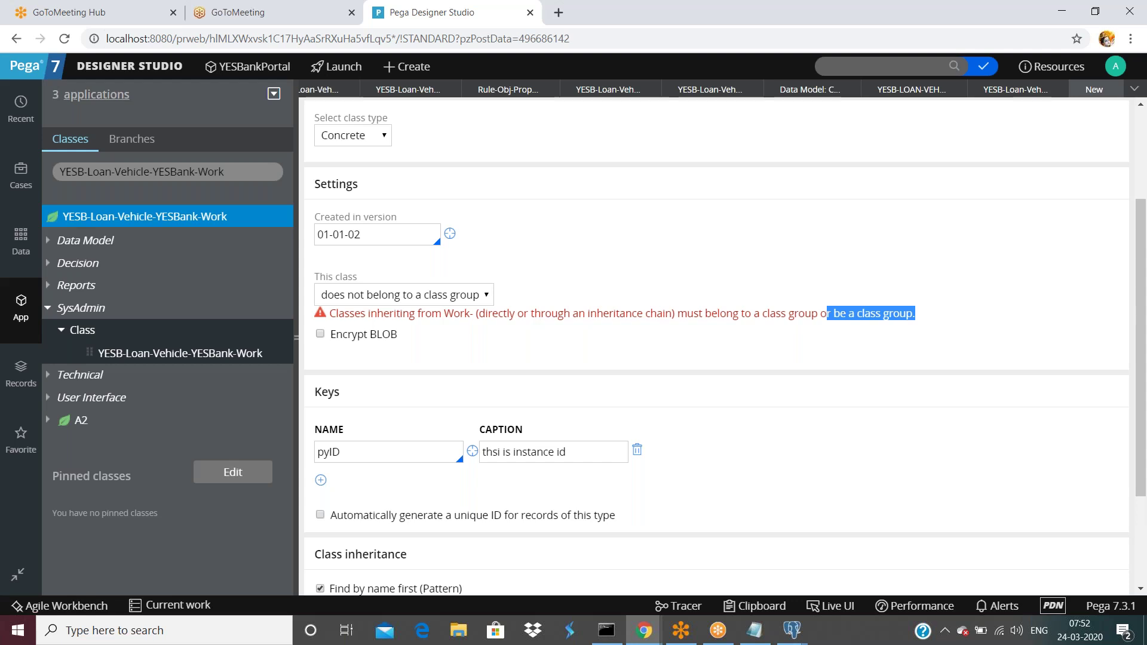
{"action": "key", "text": "ctrl+s"}
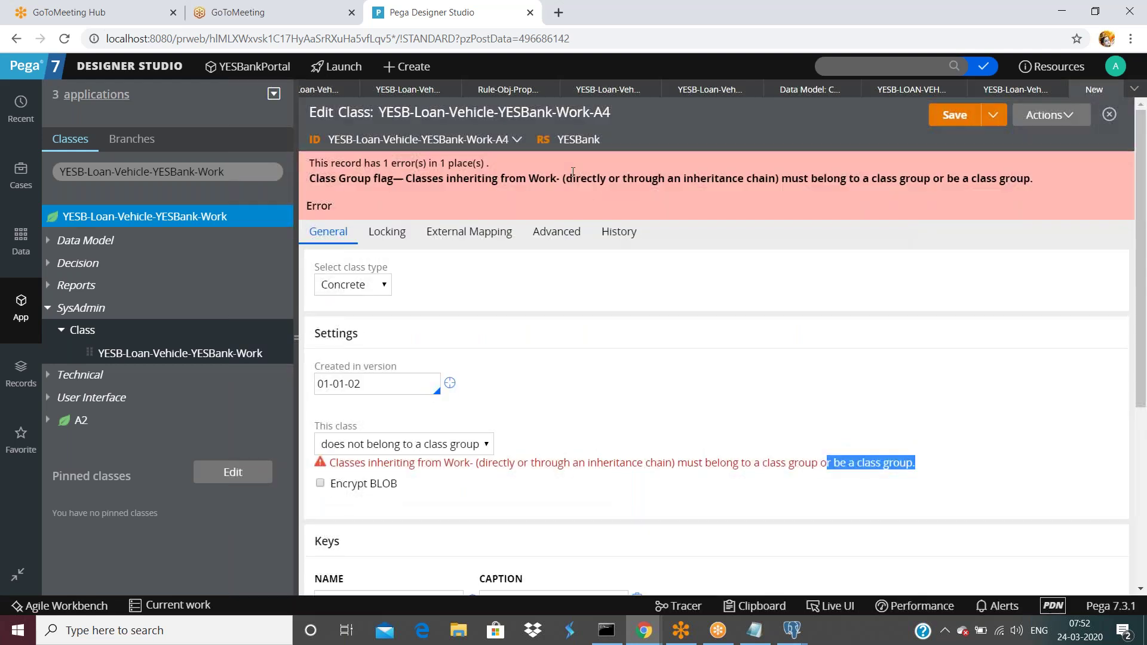
{"action": "left_click_drag", "start_coordinate": [354, 139], "coordinate": [507, 140]}
{"action": "mouse_move", "coordinate": [502, 154]}
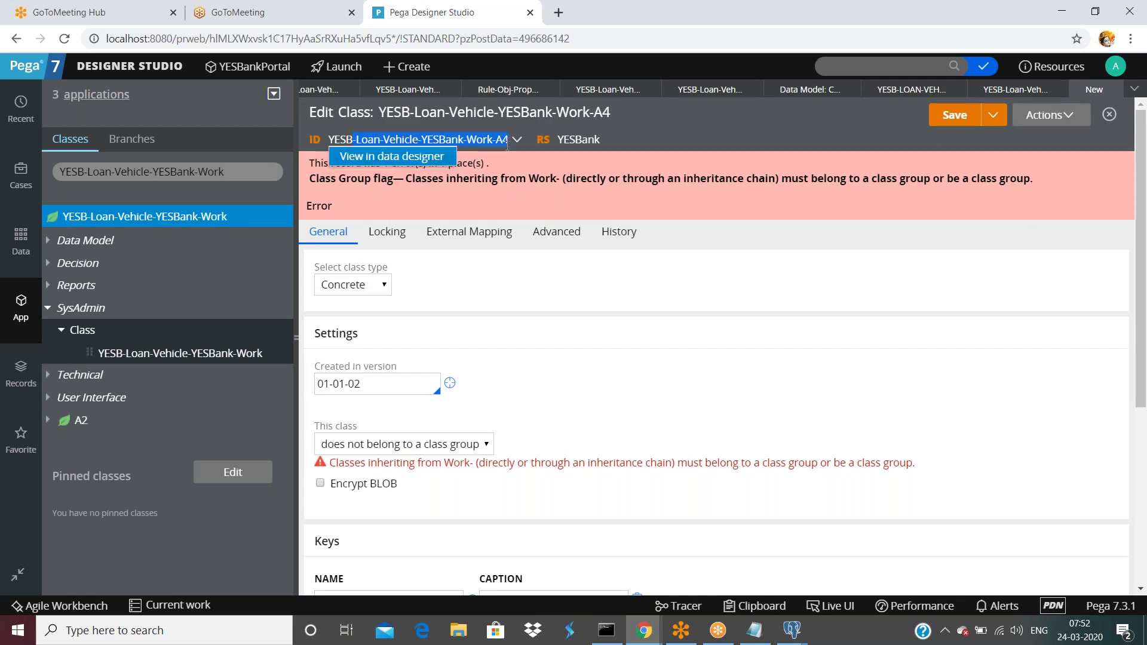
{"action": "left_click", "coordinate": [795, 129]}
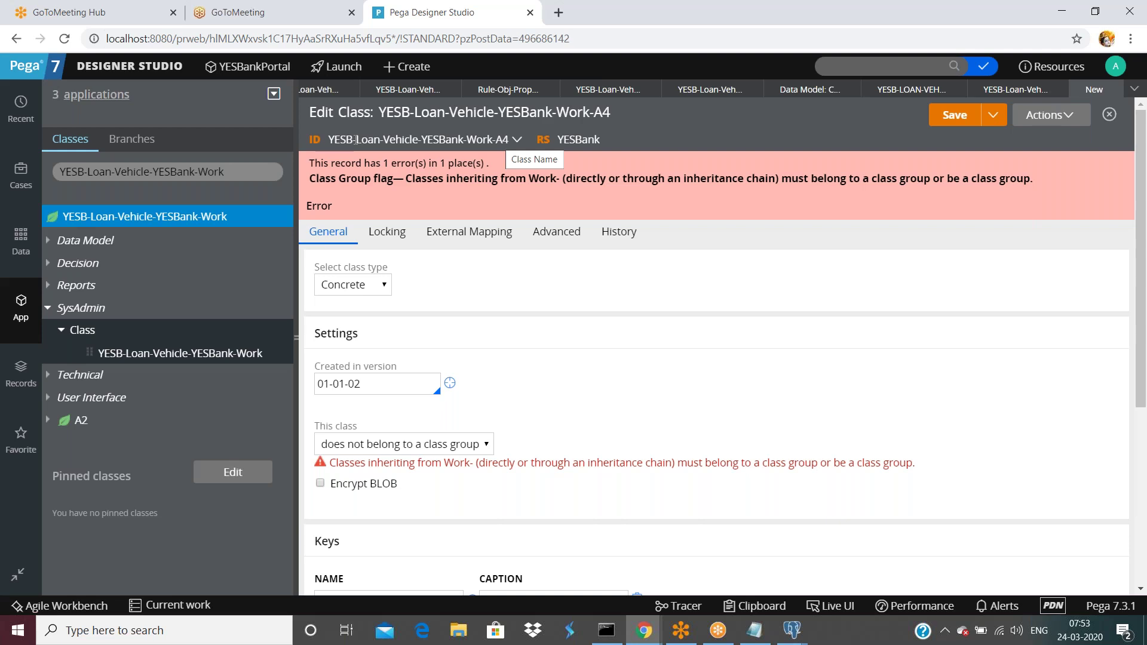
{"action": "left_click", "coordinate": [515, 141]}
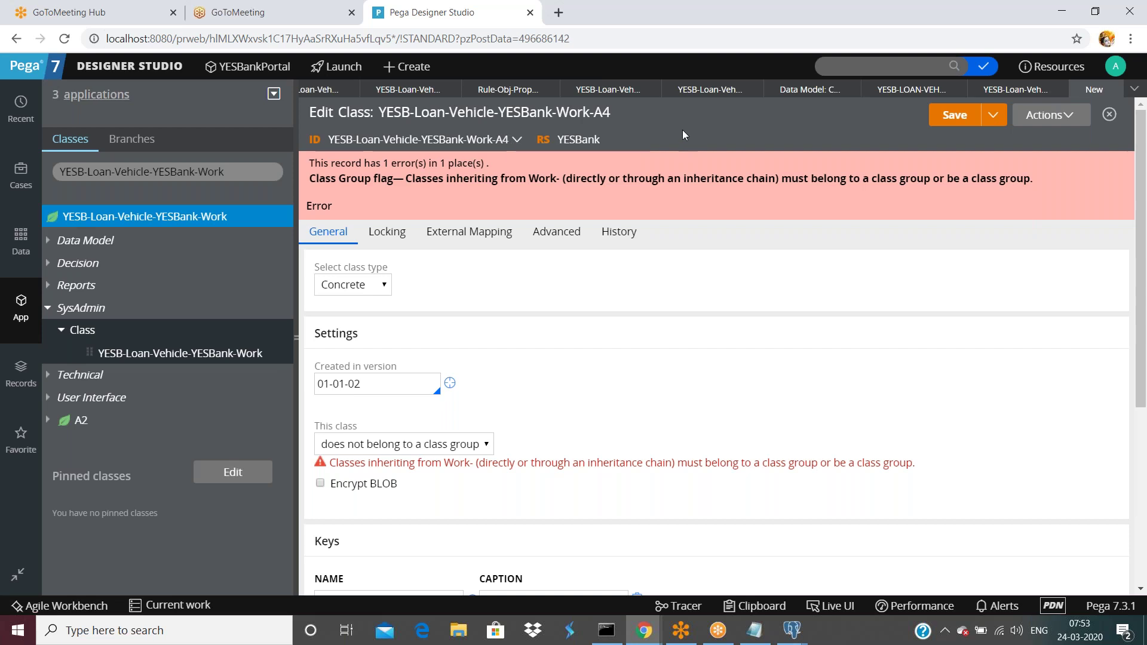
{"action": "scroll", "coordinate": [389, 391], "scroll_direction": "down", "scroll_amount": 1}
{"action": "left_click_drag", "start_coordinate": [389, 391], "coordinate": [464, 389]}
{"action": "scroll", "coordinate": [463, 412], "scroll_direction": "down", "scroll_amount": 3}
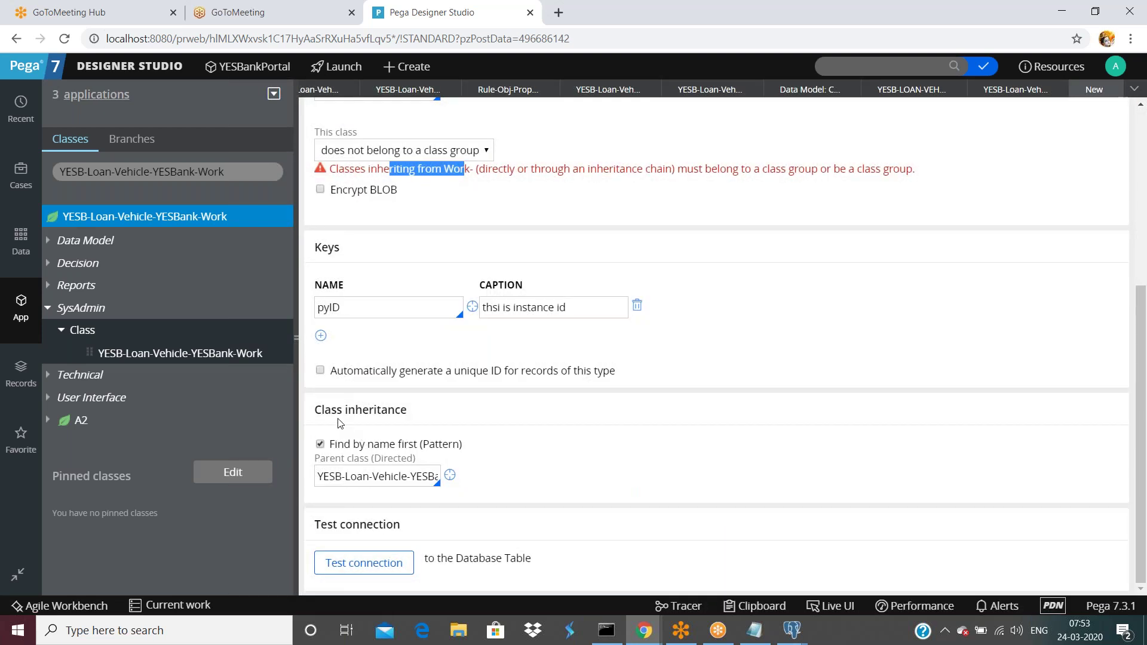
{"action": "left_click_drag", "start_coordinate": [362, 477], "coordinate": [490, 481]}
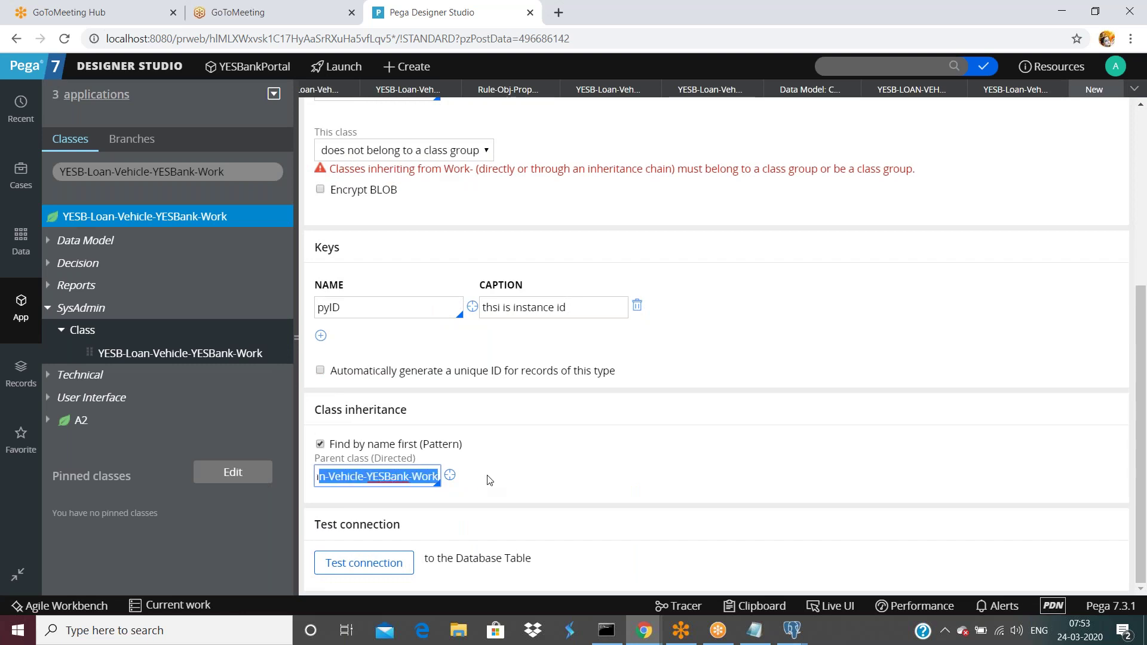
{"action": "left_click", "coordinate": [489, 480]}
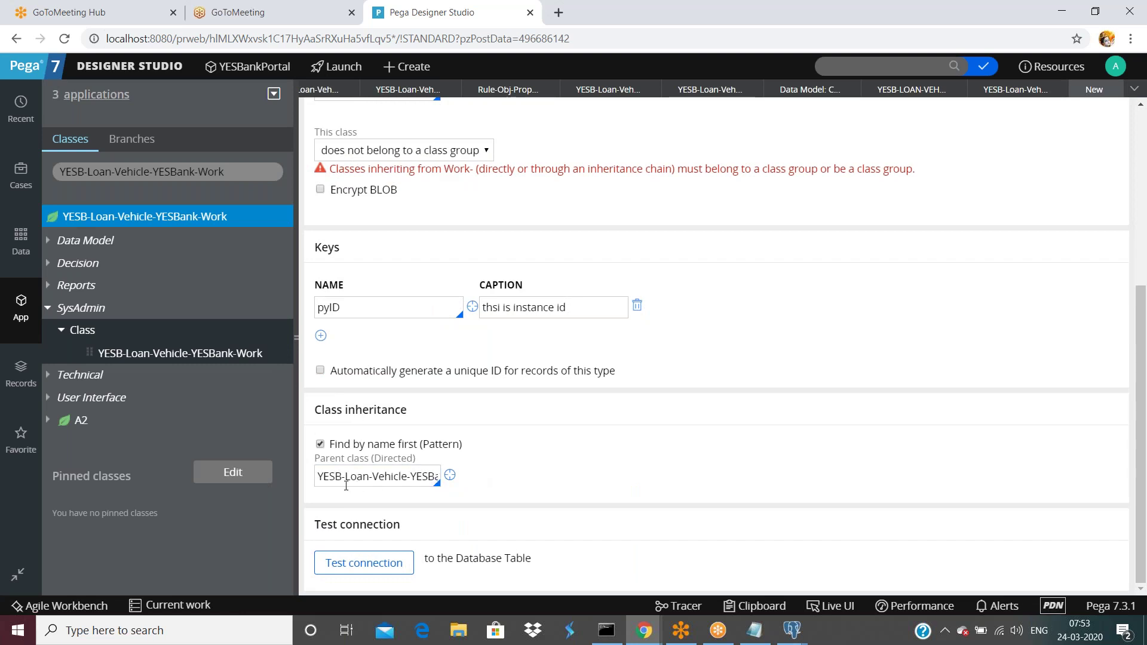
{"action": "left_click_drag", "start_coordinate": [332, 479], "coordinate": [494, 476]}
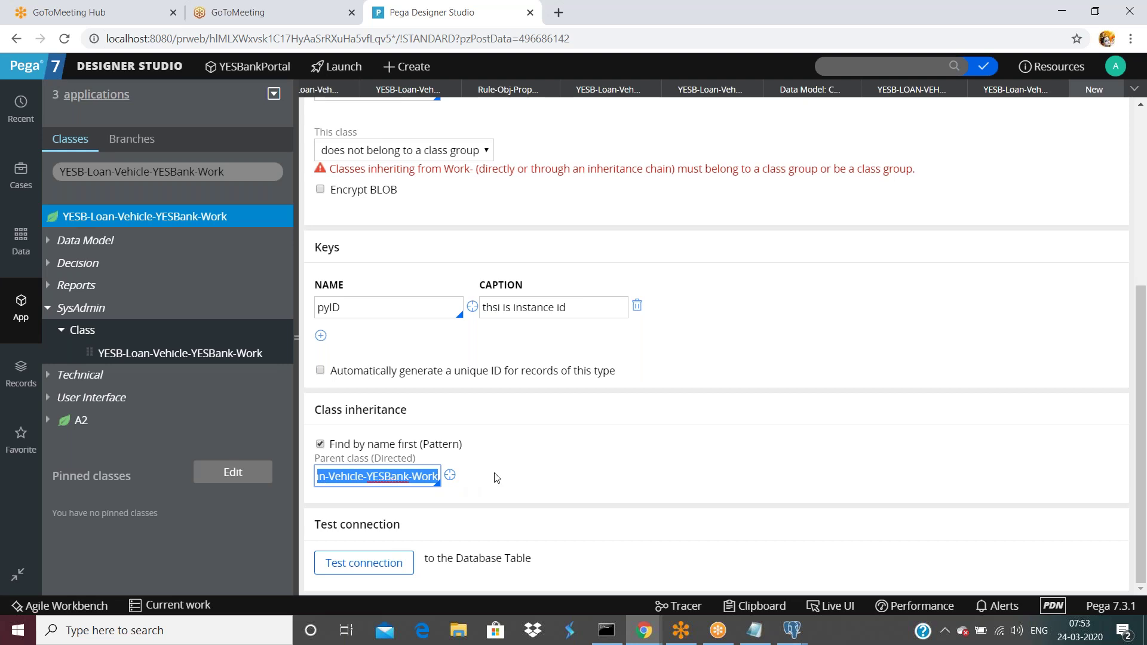
{"action": "key", "text": "ctrl+s"}
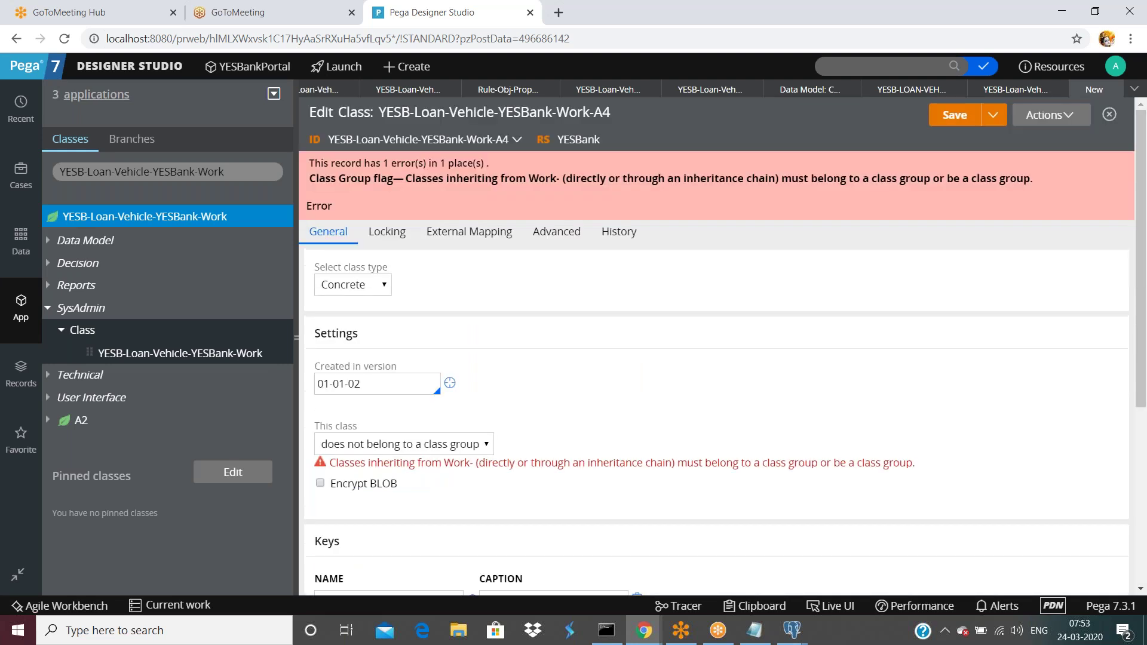
{"action": "scroll", "coordinate": [525, 320], "scroll_direction": "down", "scroll_amount": 5}
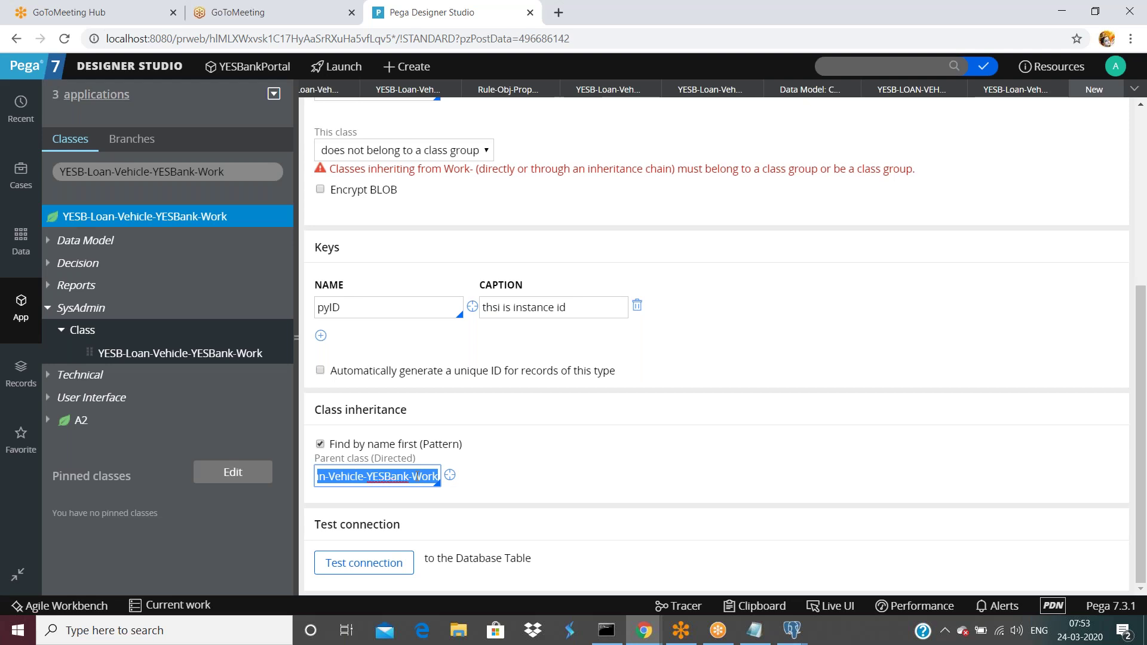
{"action": "scroll", "coordinate": [420, 475], "scroll_direction": "up", "scroll_amount": 1}
{"action": "scroll", "coordinate": [417, 474], "scroll_direction": "up", "scroll_amount": 4}
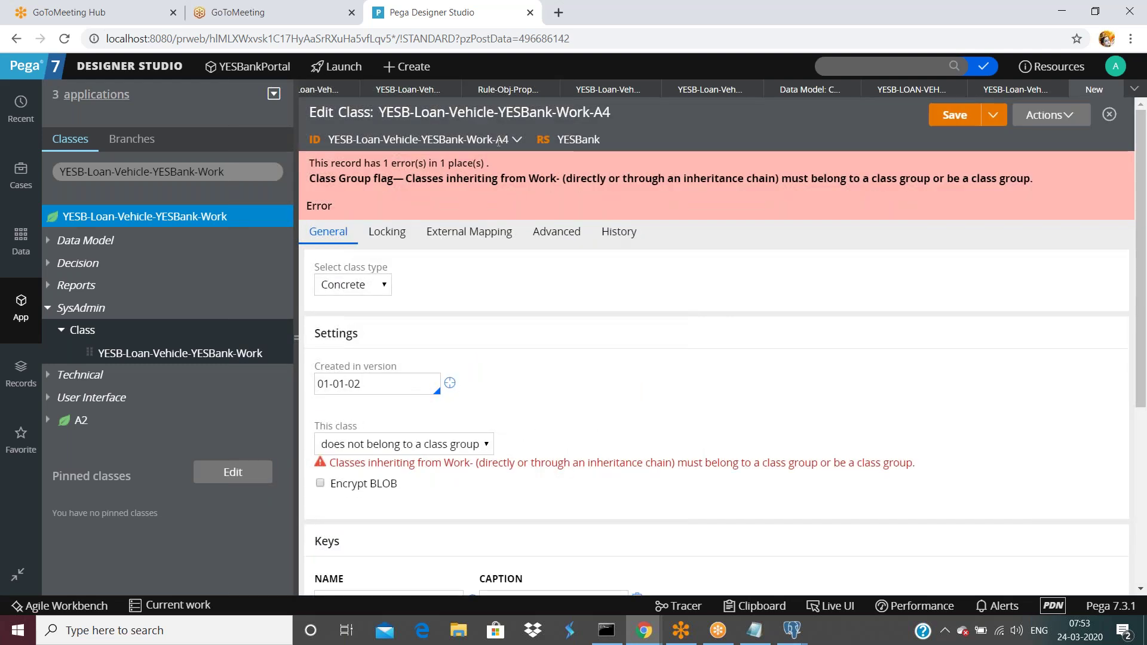
{"action": "double_click", "coordinate": [497, 463]}
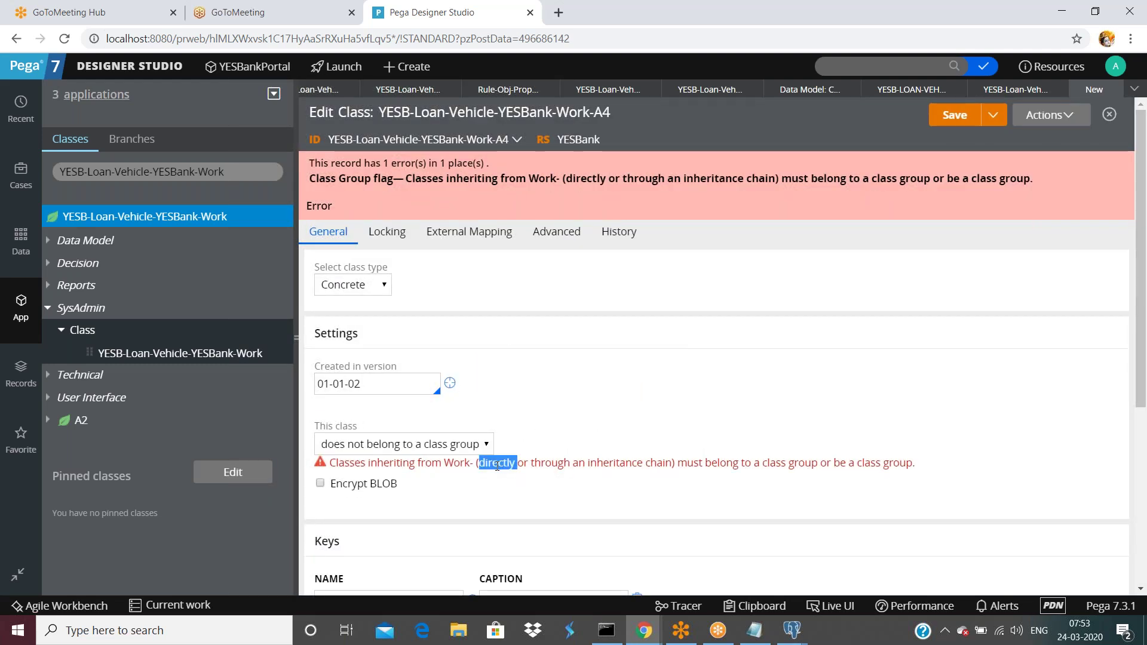
{"action": "left_click_drag", "start_coordinate": [531, 465], "coordinate": [657, 465]}
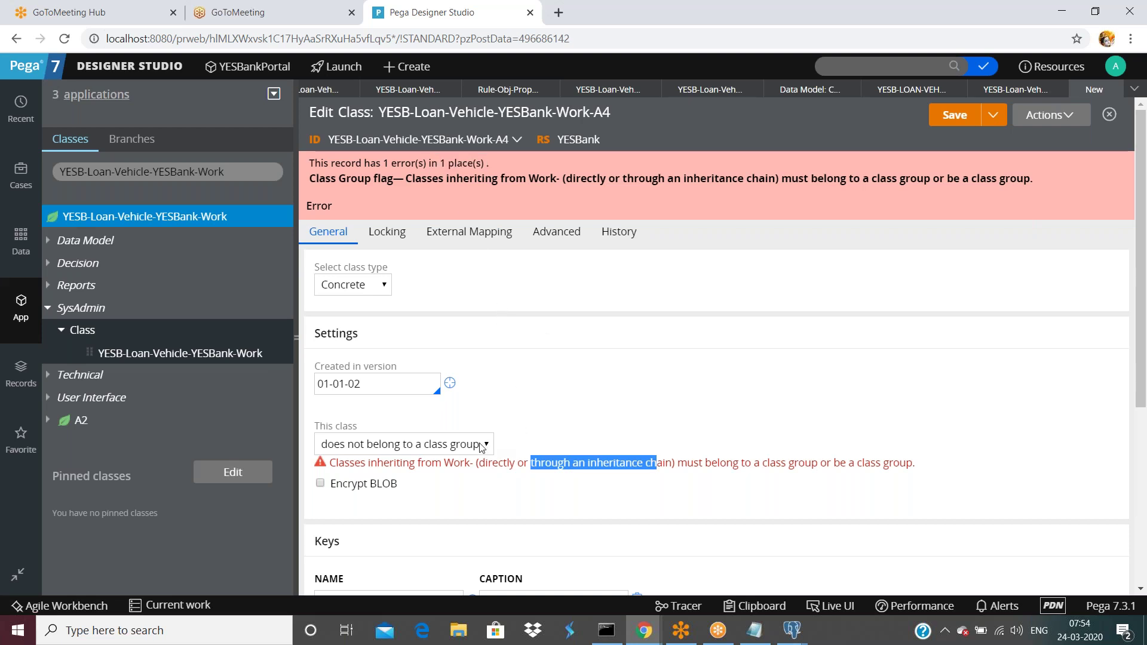
{"action": "triple_click", "coordinate": [468, 464]}
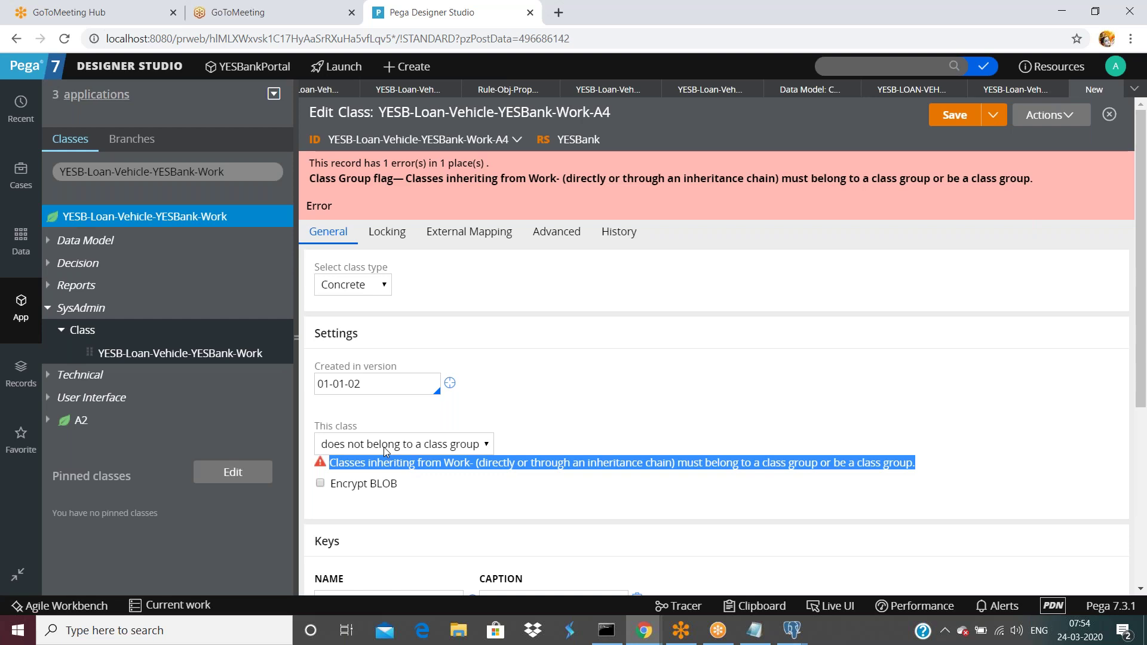
{"action": "left_click", "coordinate": [622, 369]}
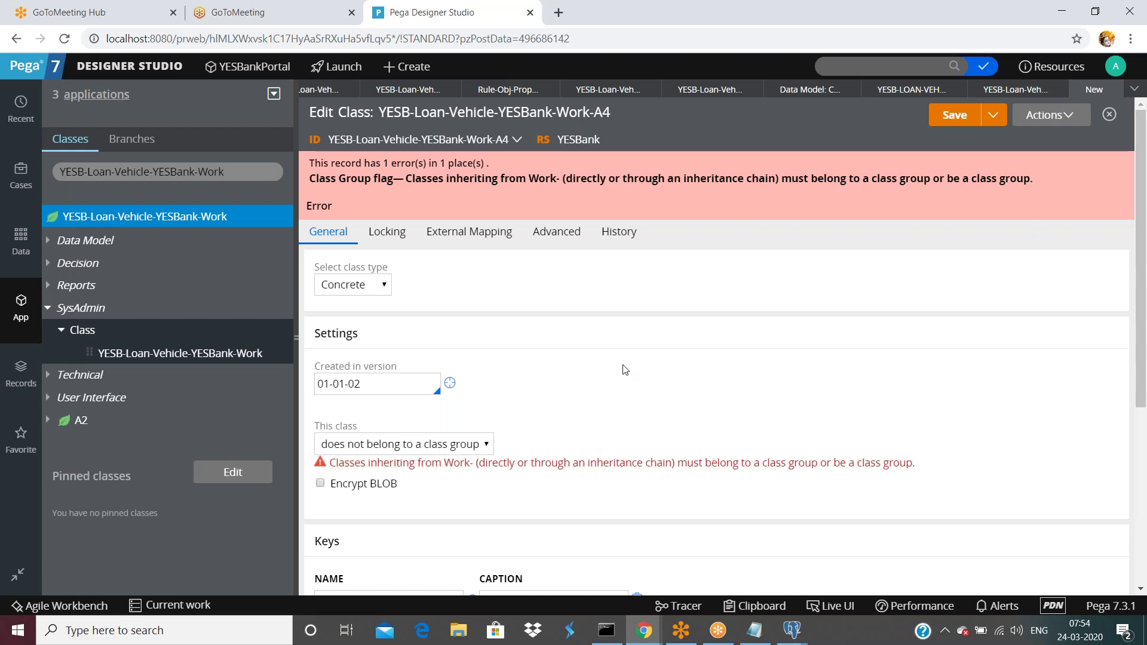
- Leave class group membership unchanged and uncheck 'Find by name first (Pattern)' inheritance
{"action": "left_click", "coordinate": [411, 452]}
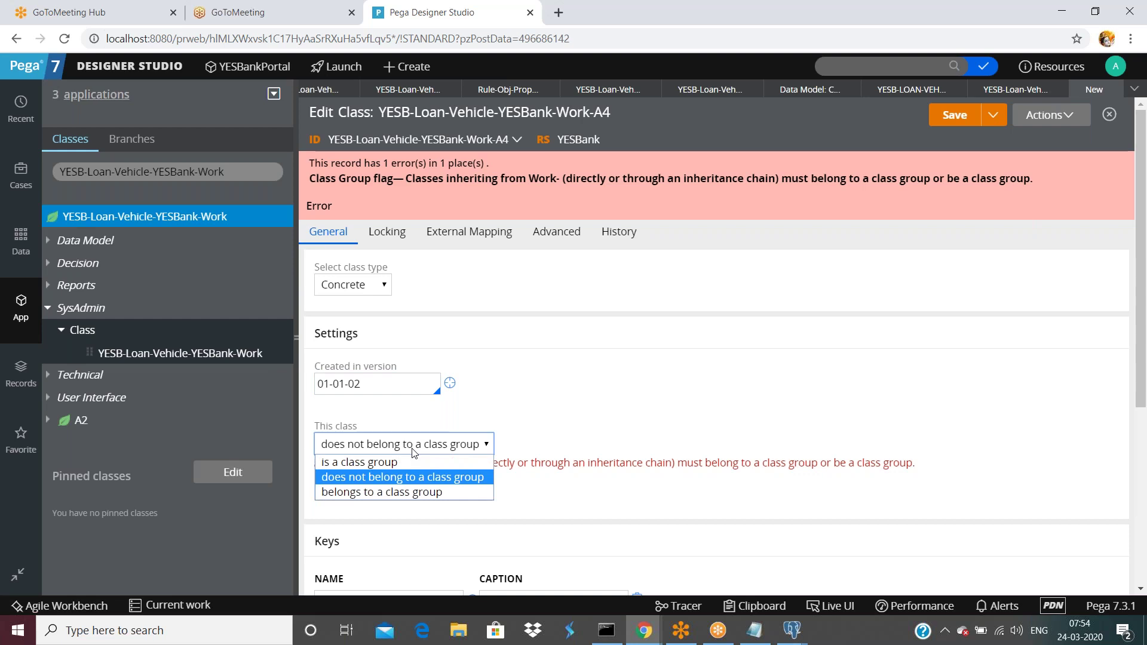
{"action": "double_click", "coordinate": [659, 363]}
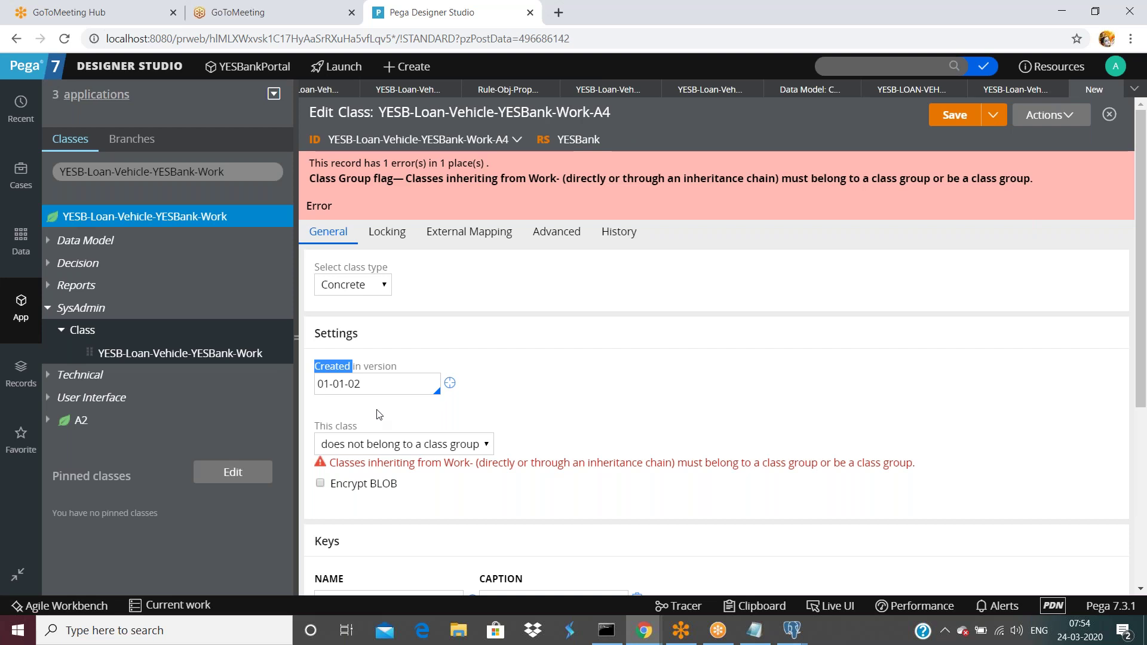
{"action": "scroll", "coordinate": [378, 414], "scroll_direction": "down", "scroll_amount": 2}
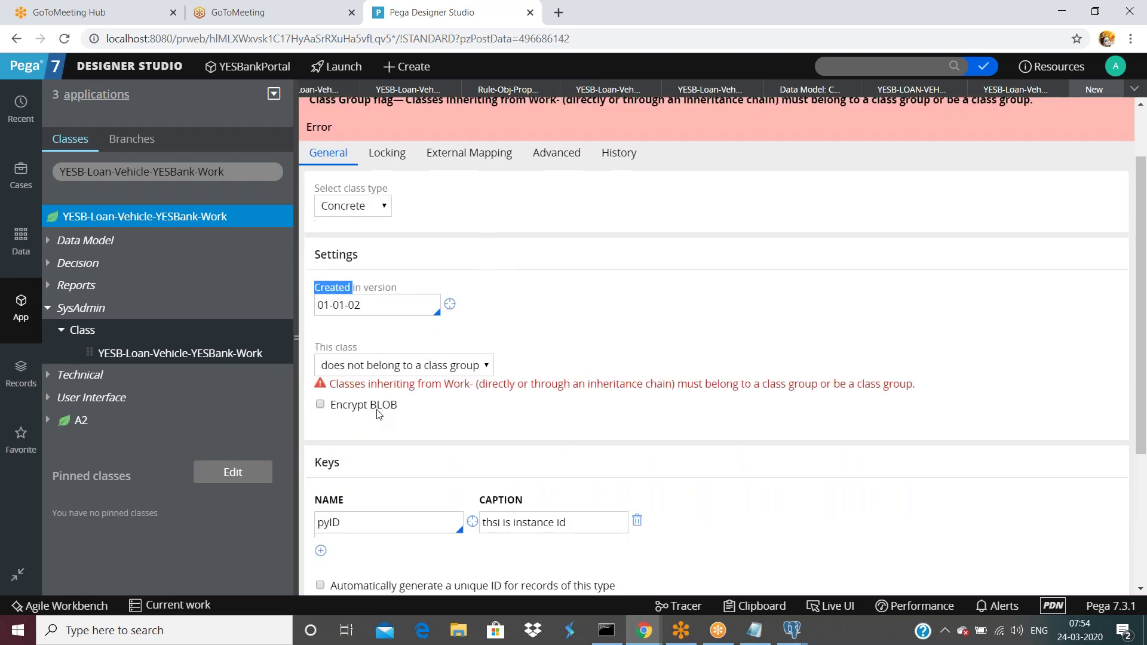
{"action": "scroll", "coordinate": [378, 414], "scroll_direction": "down", "scroll_amount": 3}
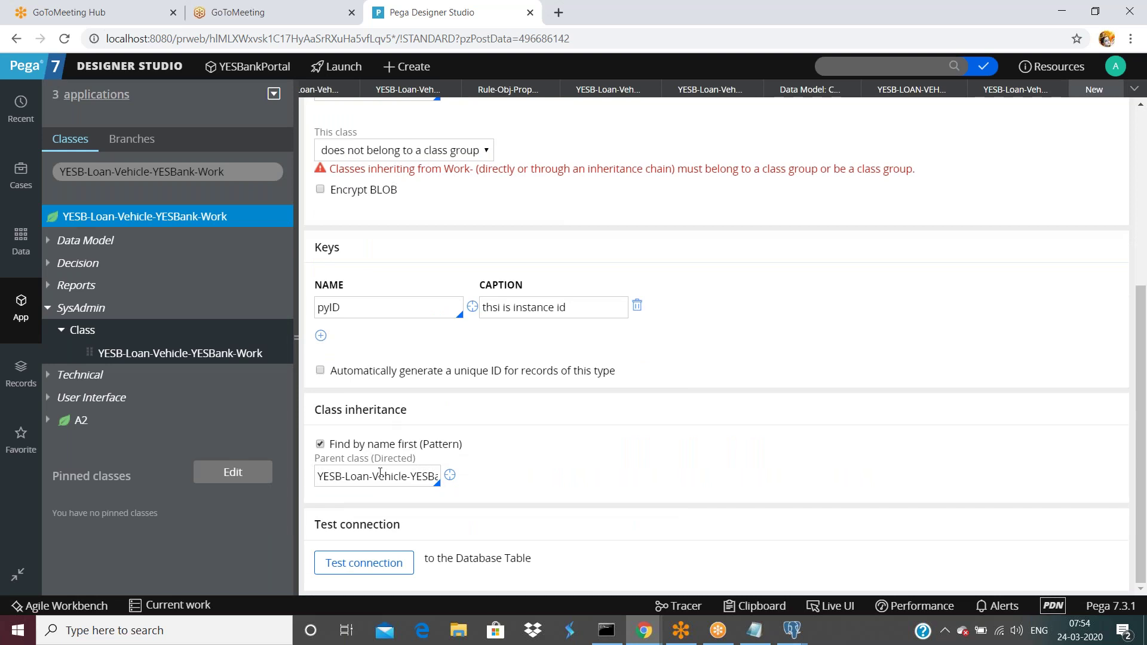
{"action": "left_click", "coordinate": [320, 445]}
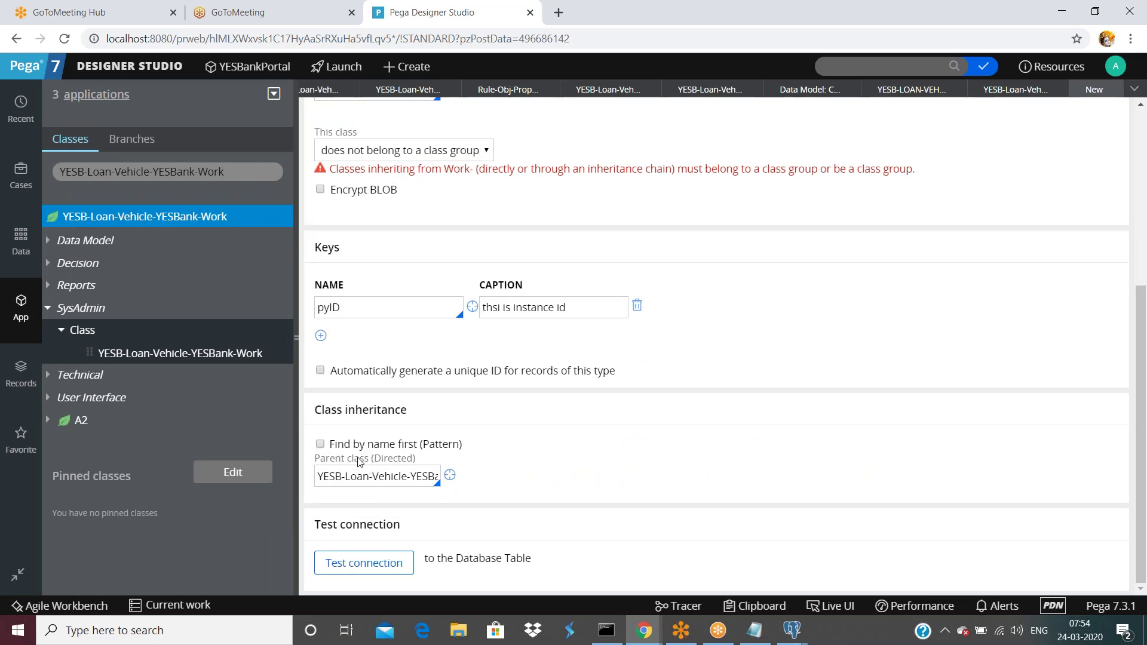
{"action": "triple_click", "coordinate": [369, 475]}
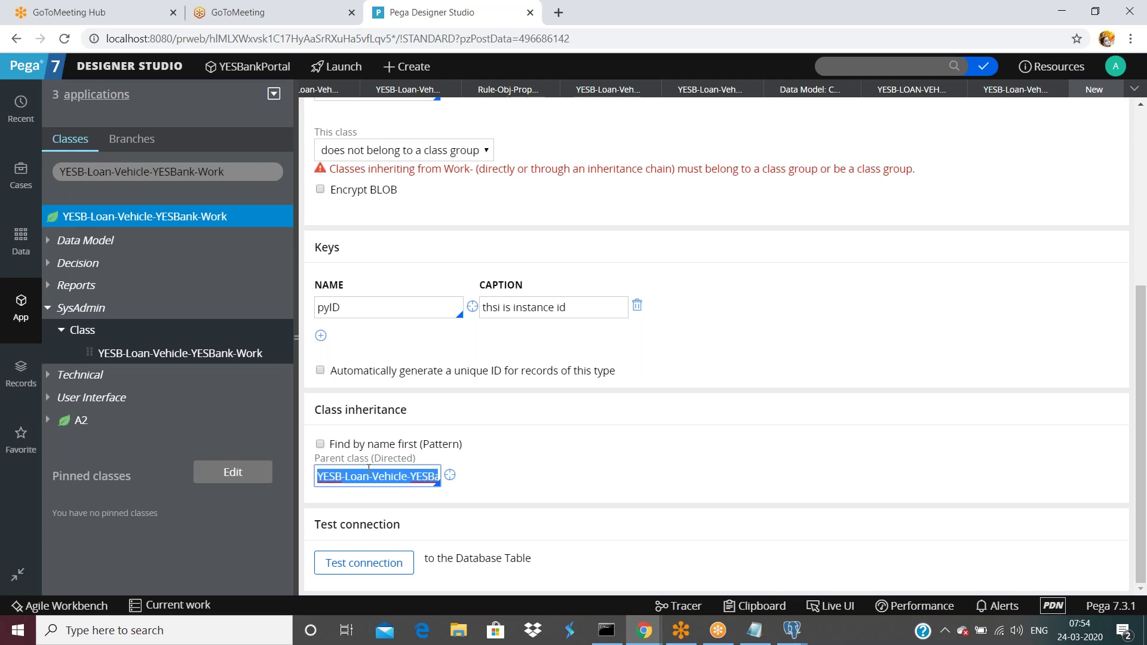
{"action": "type", "text": "@basec"}
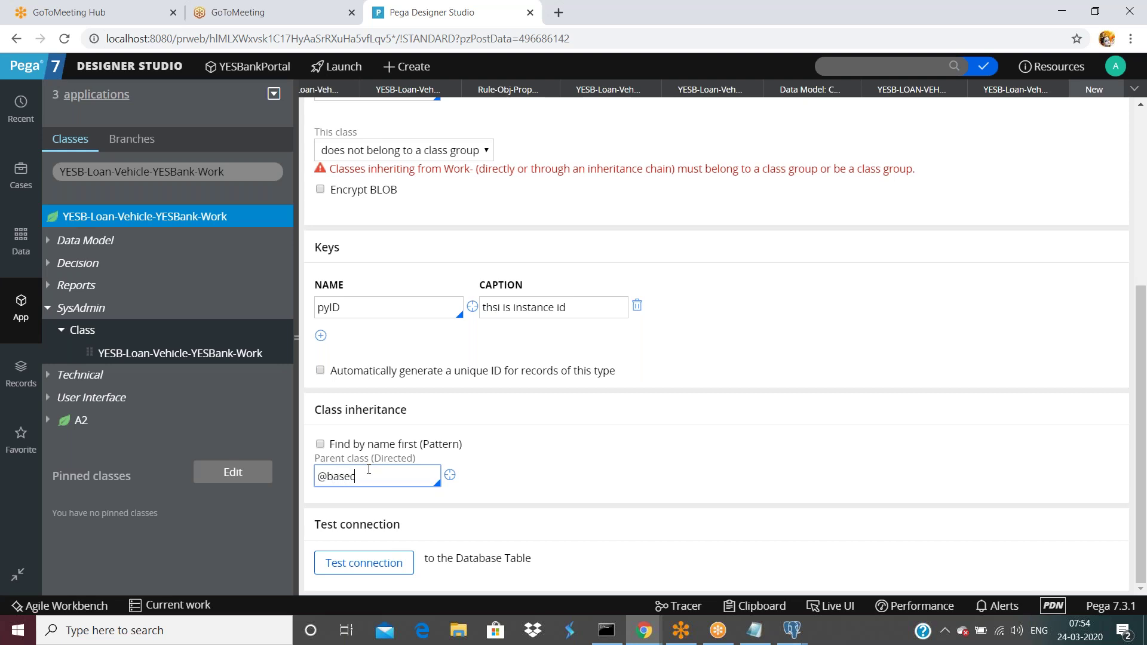
{"action": "type", "text": "lass"}
{"action": "left_click", "coordinate": [674, 424]}
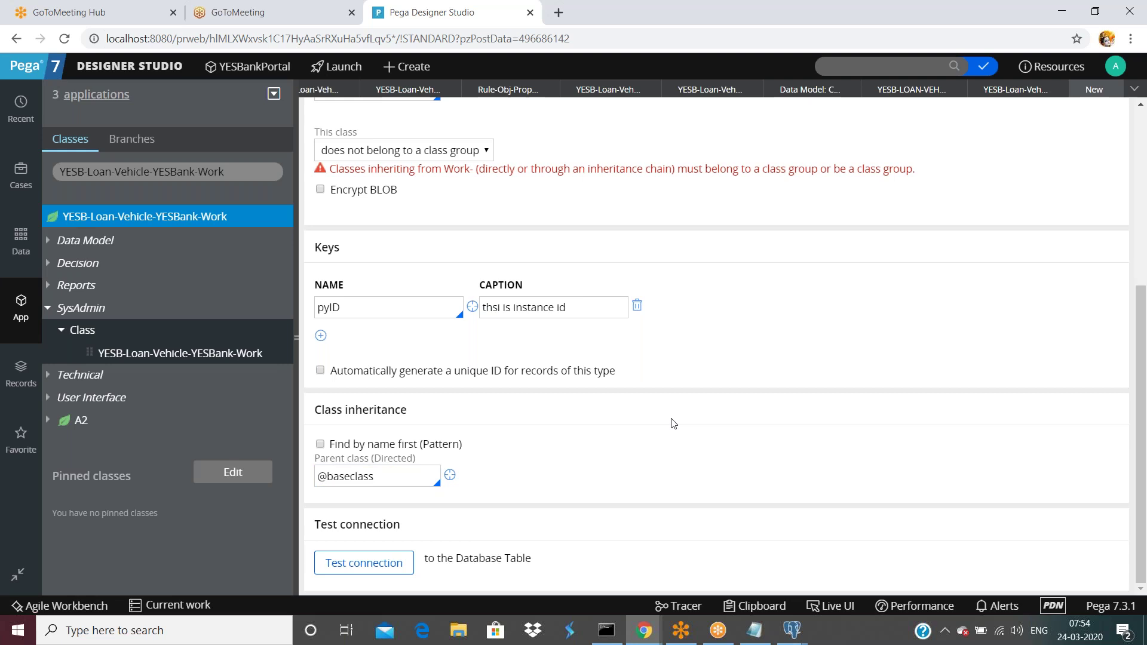
{"action": "scroll", "coordinate": [672, 421], "scroll_direction": "up", "scroll_amount": 5}
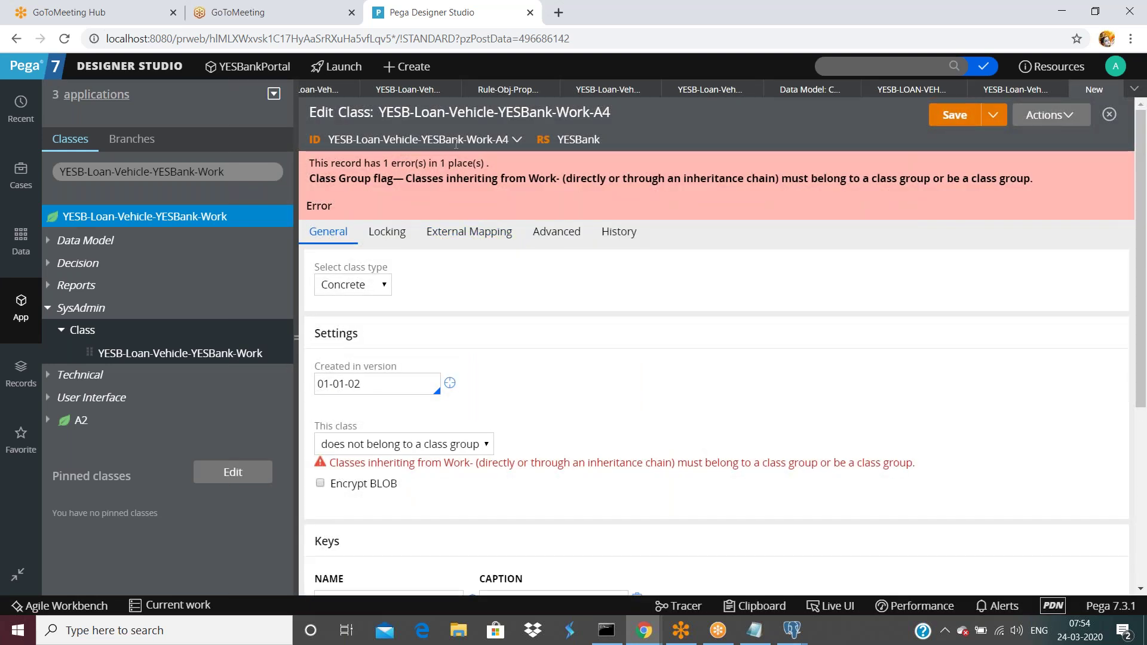
{"action": "left_click", "coordinate": [958, 119]}
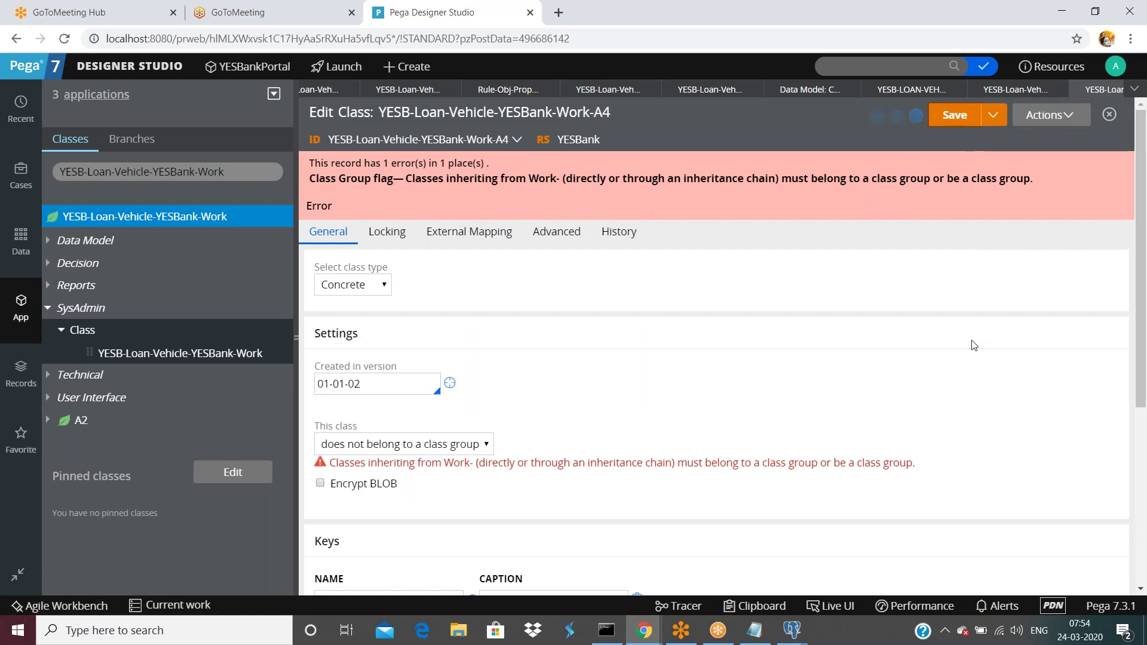
{"action": "scroll", "coordinate": [975, 344], "scroll_direction": "down", "scroll_amount": 4}
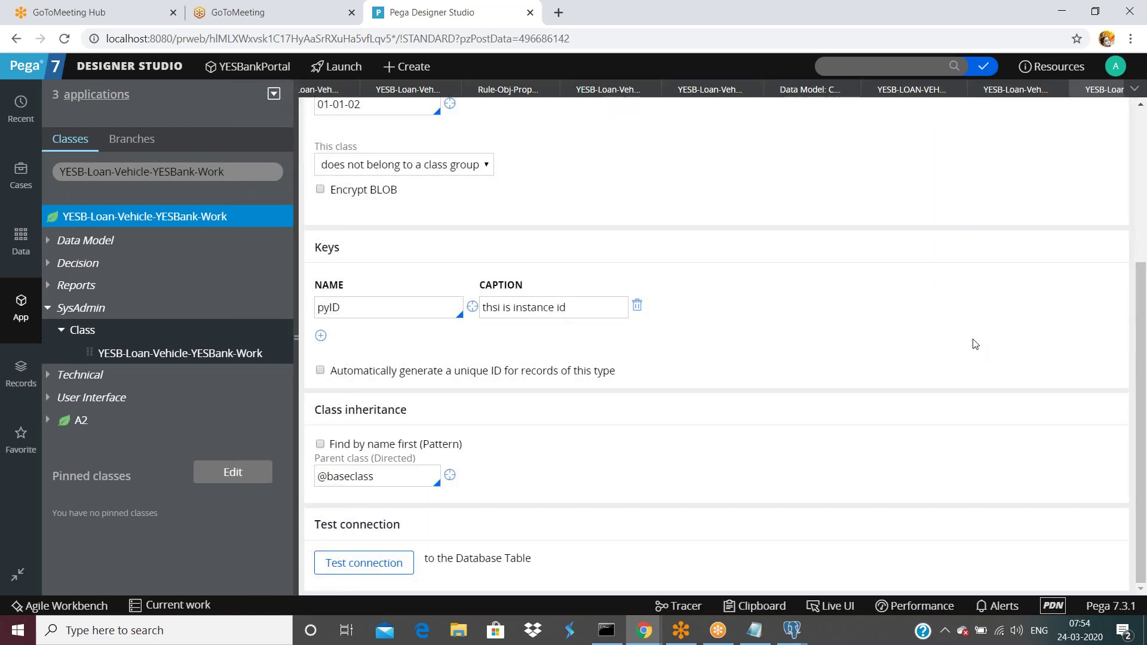
{"action": "scroll", "coordinate": [950, 349], "scroll_direction": "up", "scroll_amount": 4}
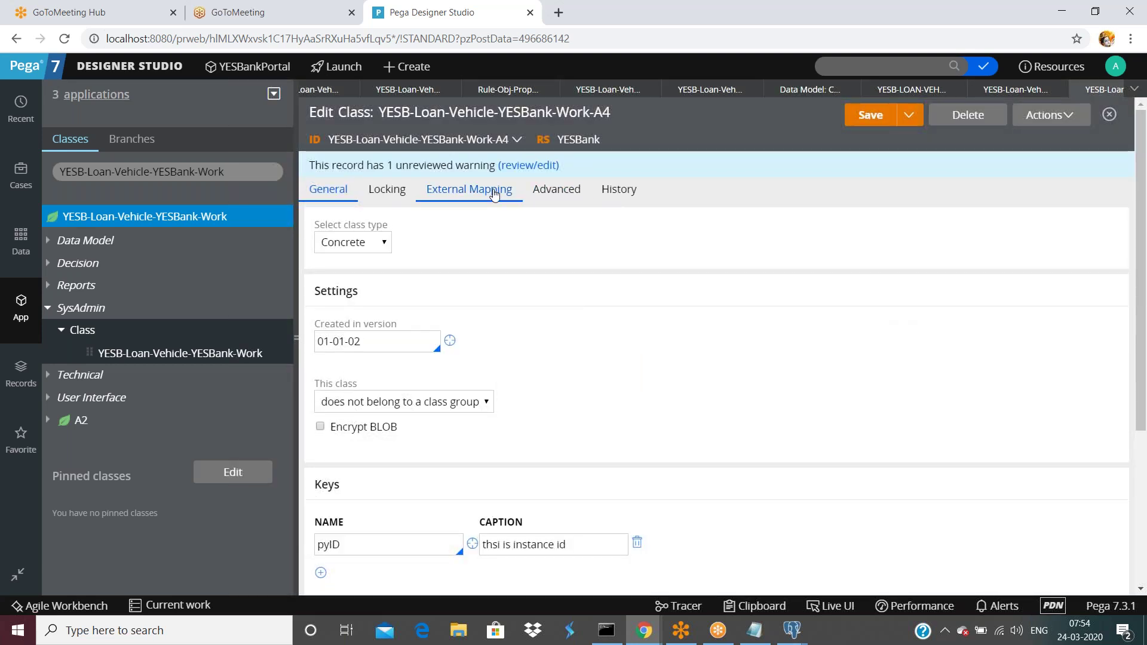
{"action": "left_click", "coordinate": [425, 138]}
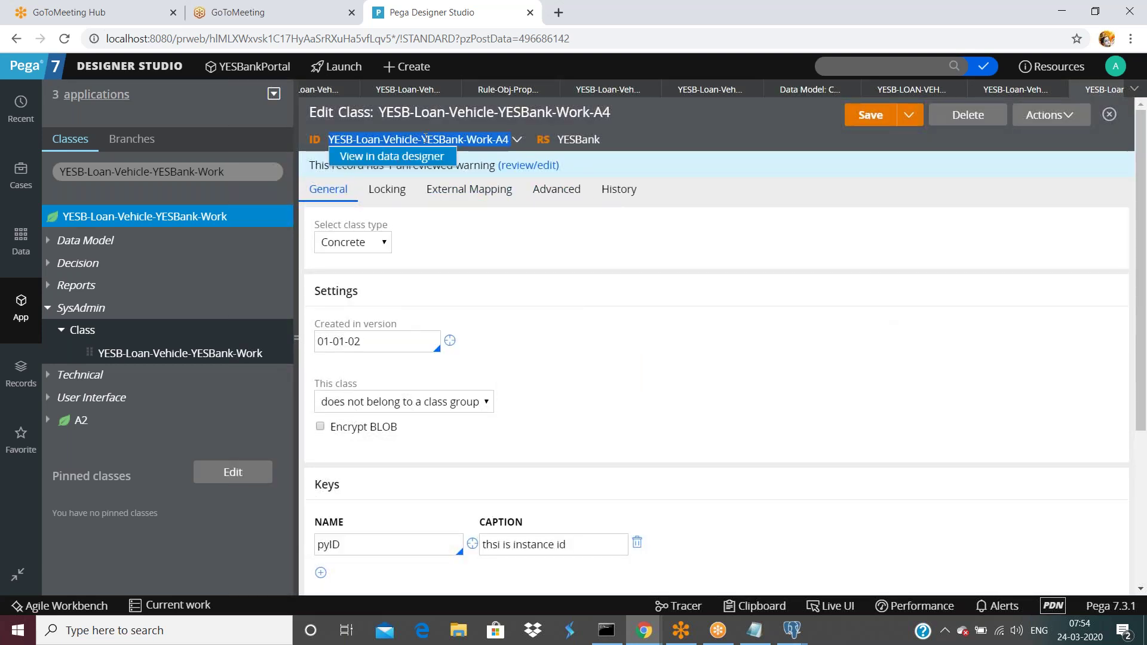
{"action": "left_click", "coordinate": [918, 323]}
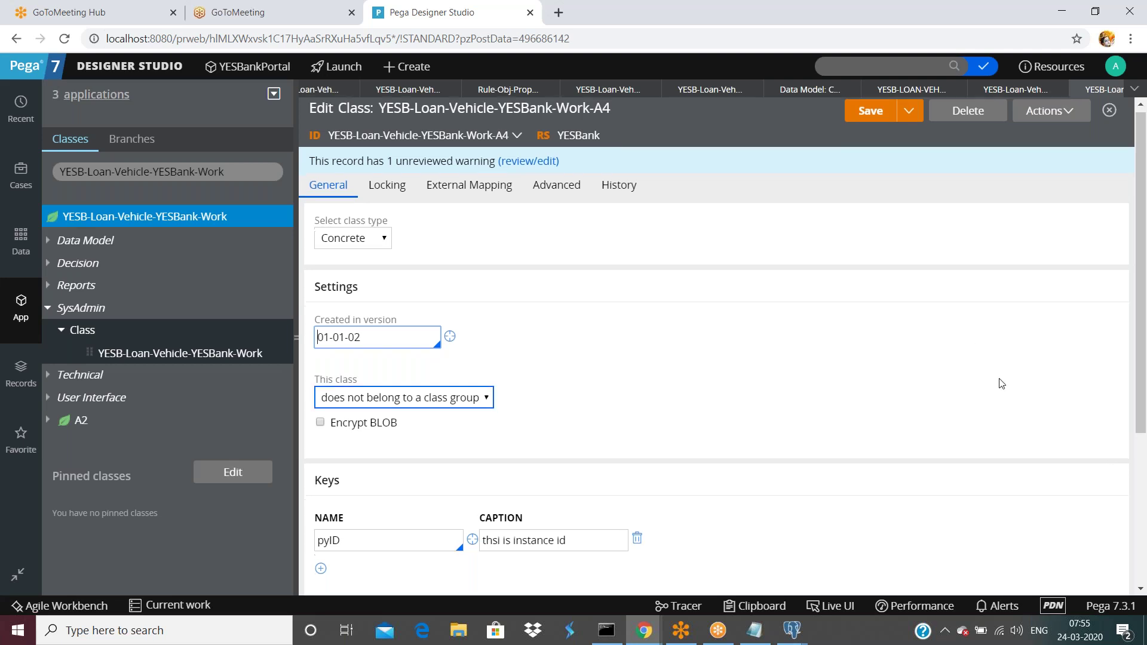
{"action": "scroll", "coordinate": [1003, 383], "scroll_direction": "down", "scroll_amount": 4}
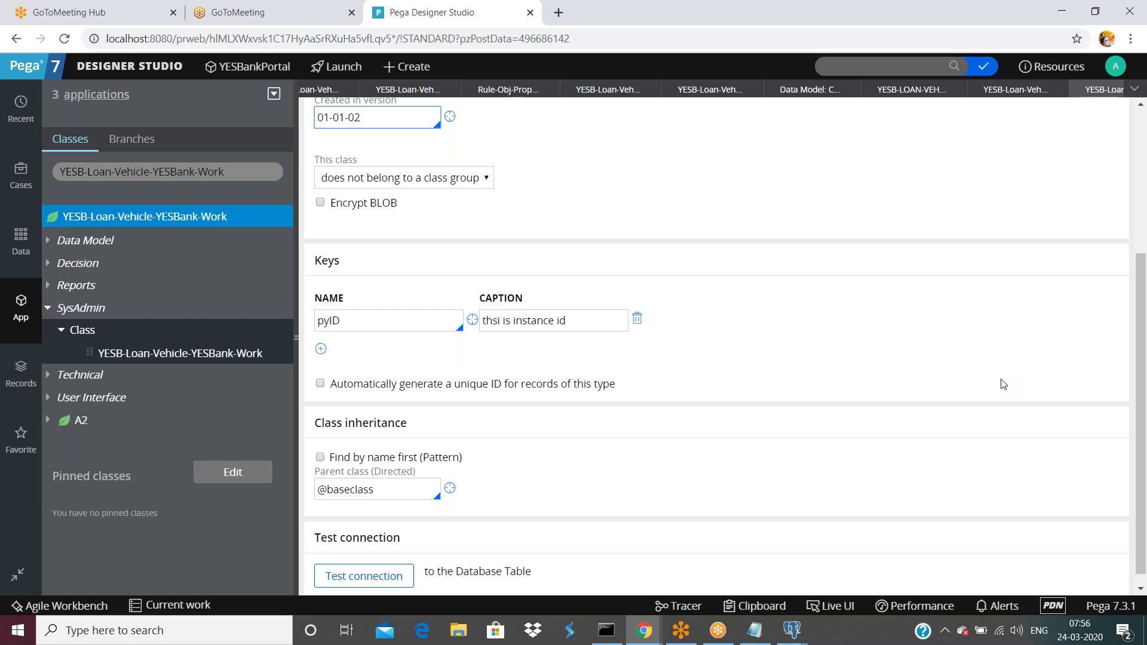
{"action": "scroll", "coordinate": [1088, 442], "scroll_direction": "up", "scroll_amount": 4}
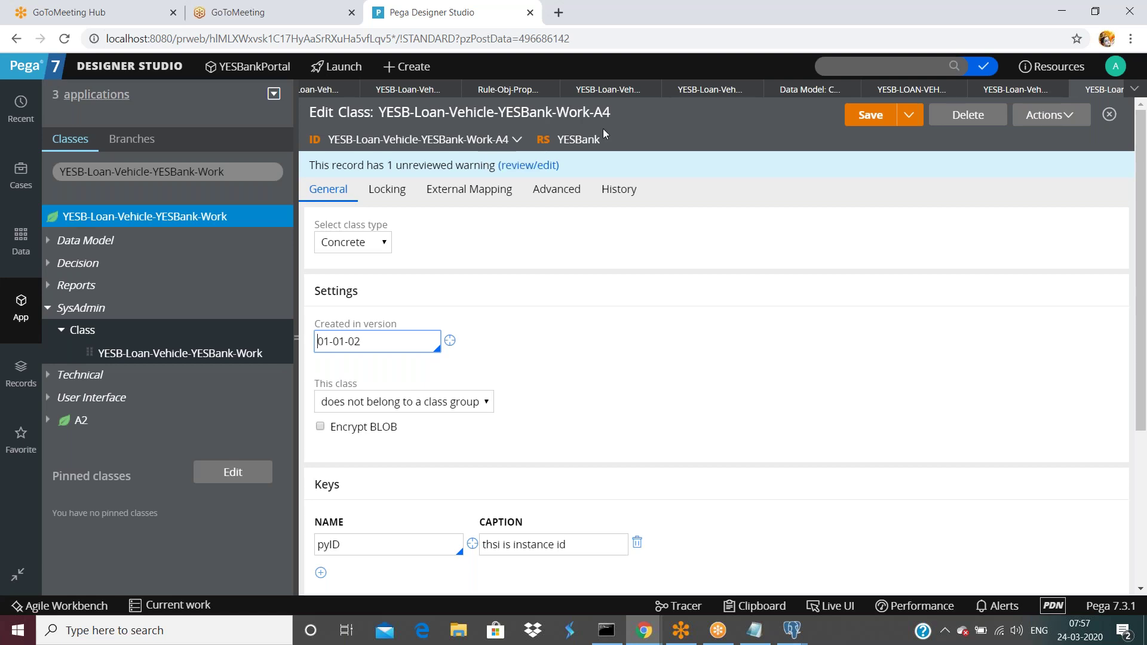
{"action": "left_click", "coordinate": [789, 315]}
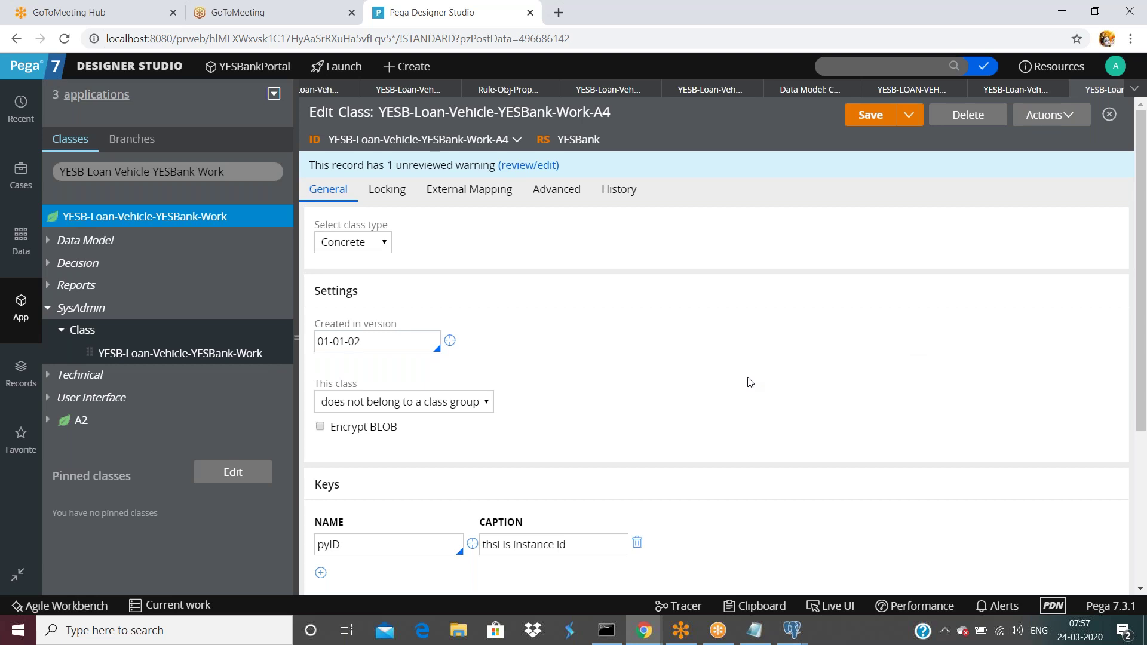
{"action": "scroll", "coordinate": [751, 386], "scroll_direction": "down", "scroll_amount": 4}
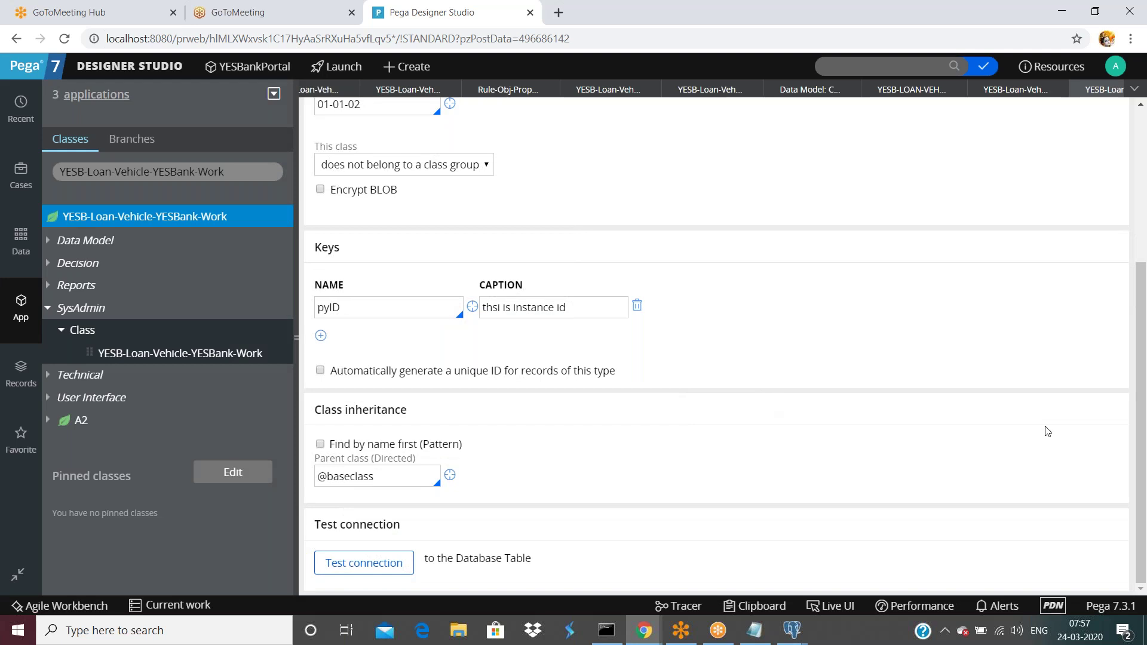
{"action": "scroll", "coordinate": [512, 372], "scroll_direction": "up", "scroll_amount": 4}
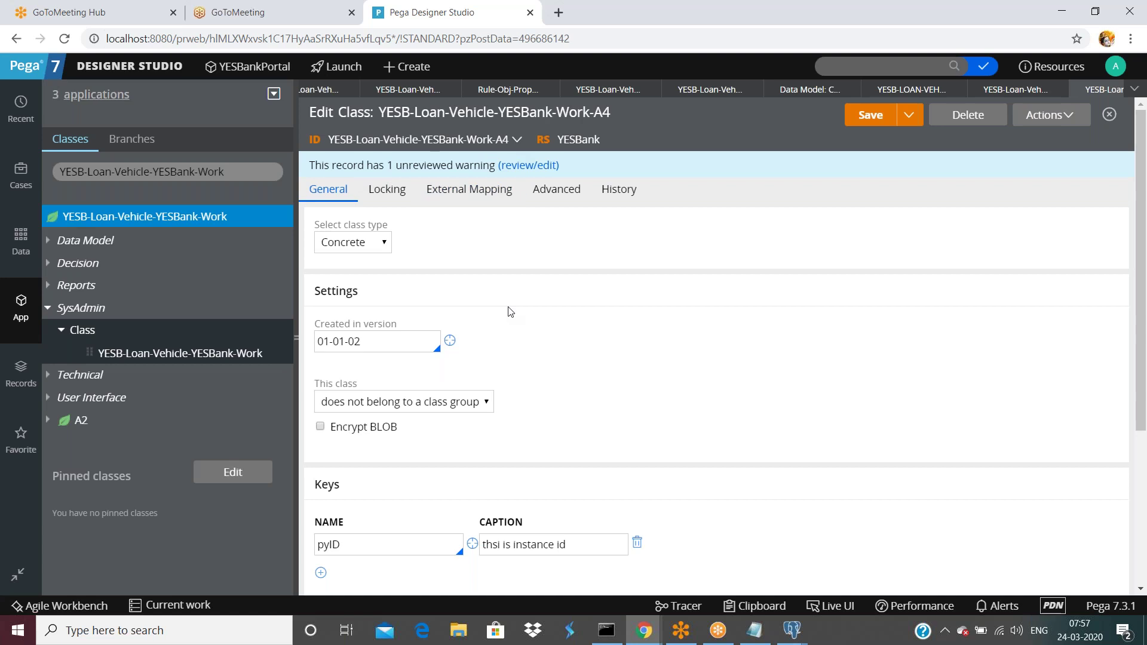
{"action": "scroll", "coordinate": [510, 314], "scroll_direction": "down", "scroll_amount": 1}
{"action": "scroll", "coordinate": [509, 315], "scroll_direction": "down", "scroll_amount": 1}
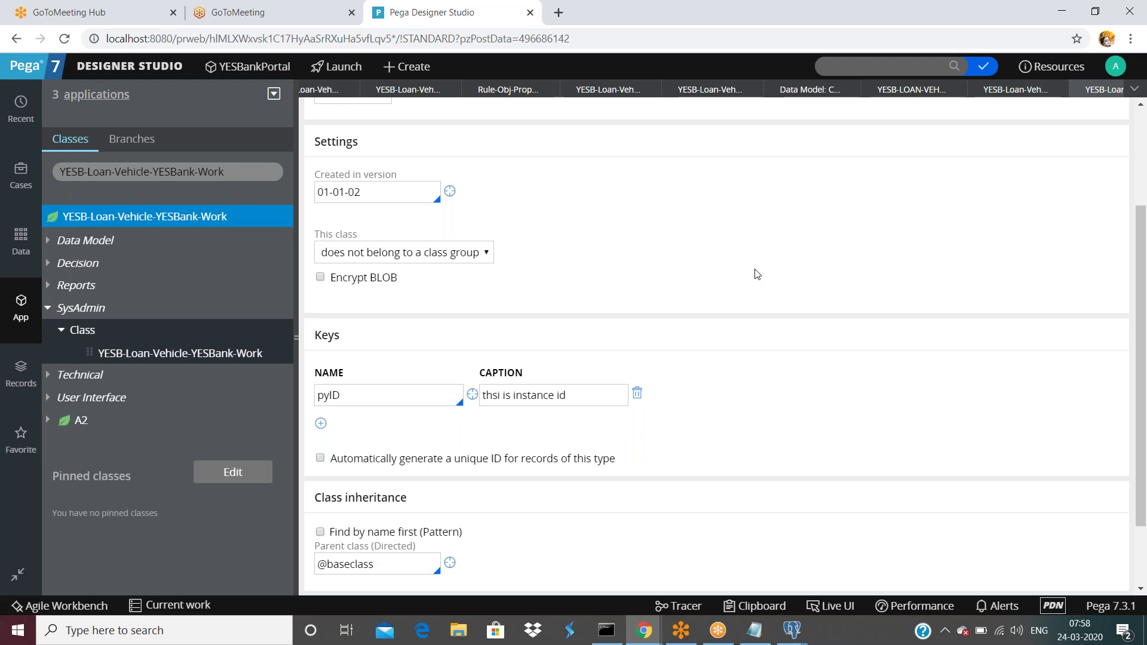
{"action": "scroll", "coordinate": [757, 274], "scroll_direction": "up", "scroll_amount": 3}
{"action": "scroll", "coordinate": [532, 422], "scroll_direction": "down", "scroll_amount": 1}
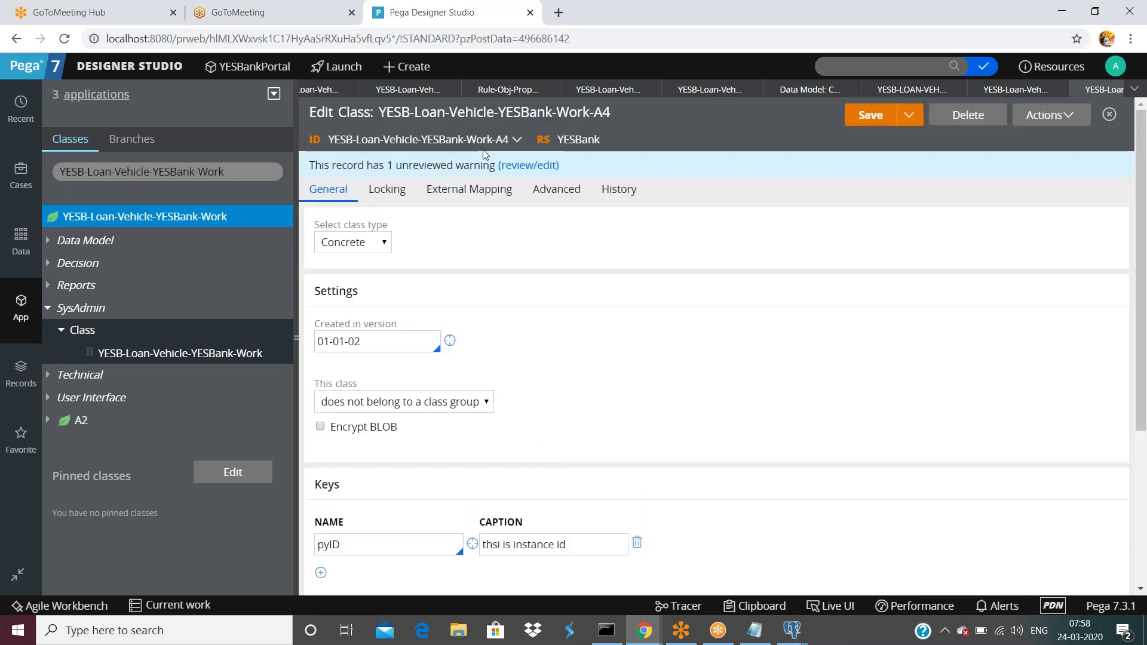
- Start a new SysAdmin class from the YESB-Loan-Vehicle-YESBank-Work class
{"action": "right_click", "coordinate": [196, 219]}
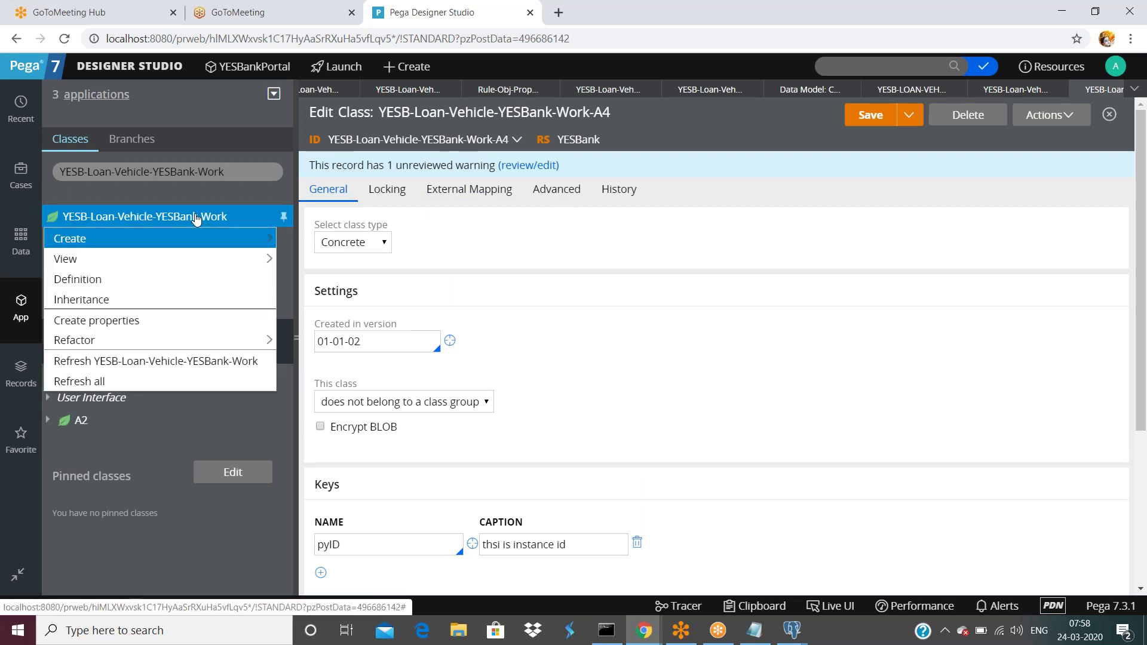
{"action": "mouse_move", "coordinate": [160, 246]}
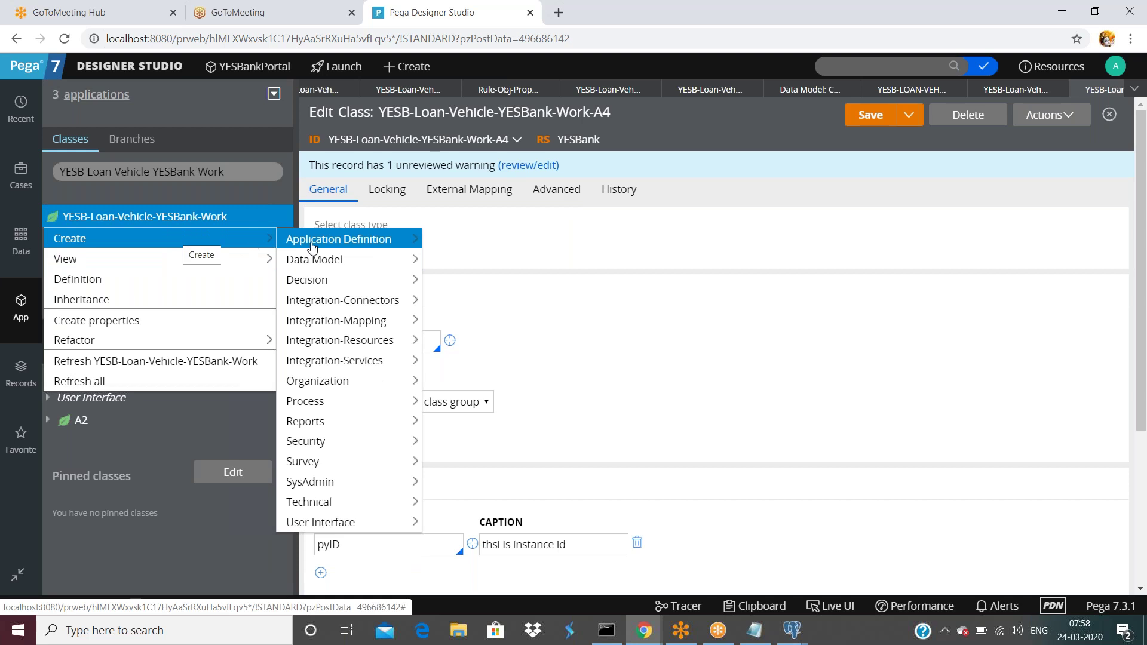
{"action": "mouse_move", "coordinate": [335, 482]}
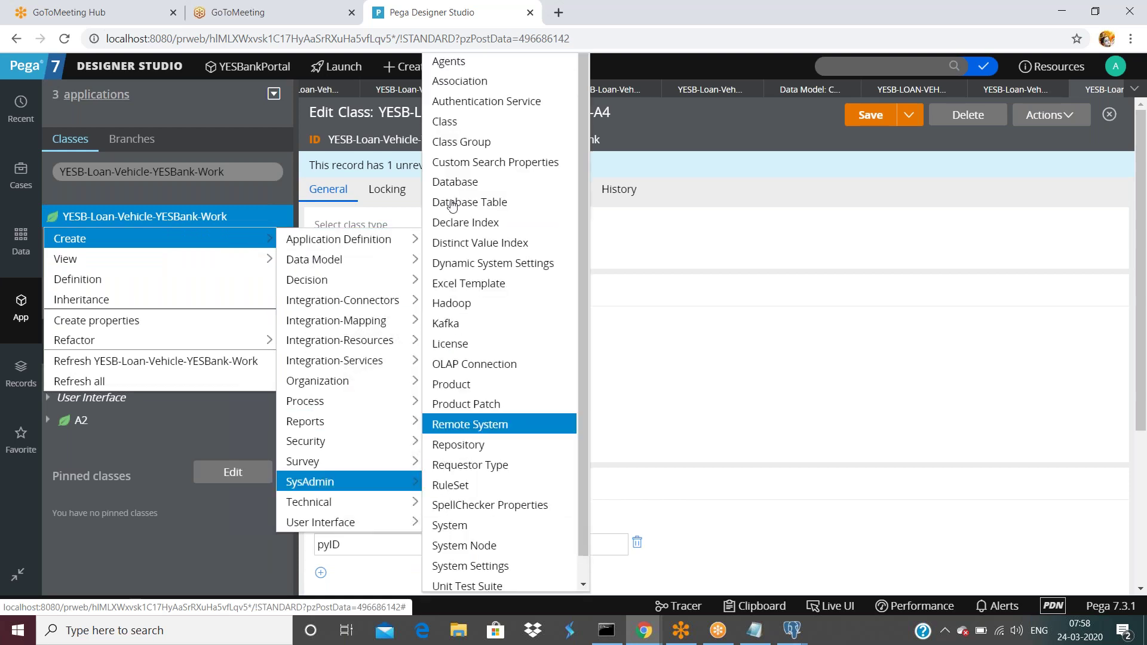
{"action": "left_click", "coordinate": [449, 122]}
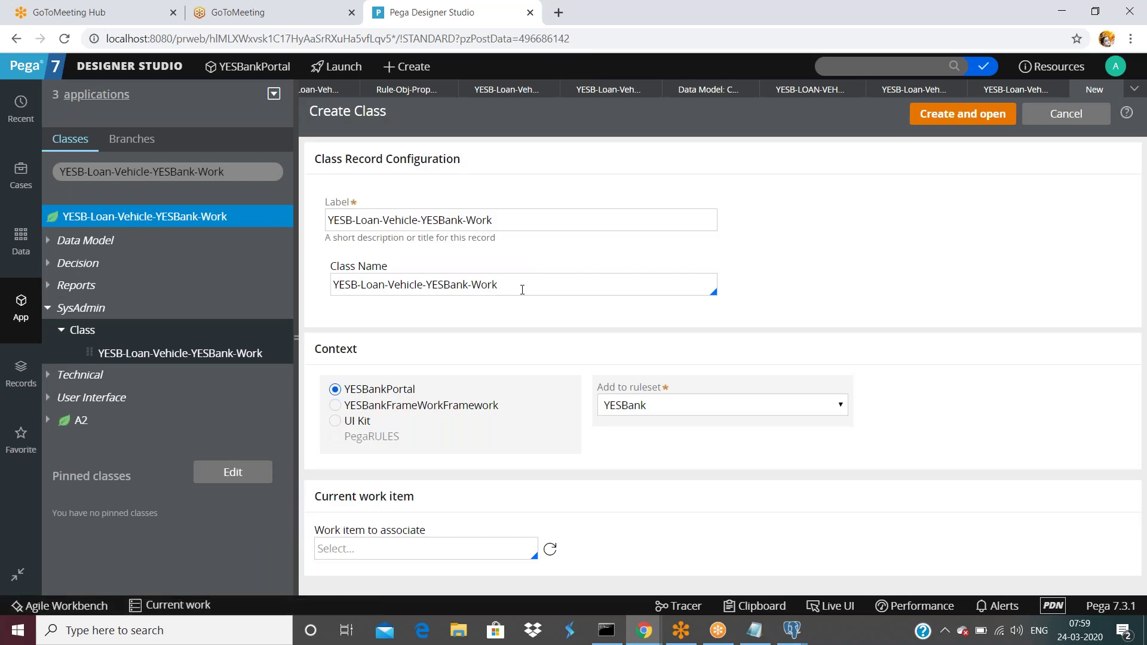
- Name the class YESB-Loan-Vehicle-YESBank-Data-Country, copy it into Label, and create it
{"action": "left_click", "coordinate": [523, 289]}
{"action": "key", "text": "BackSpace"}
{"action": "key", "text": "BackSpace"}
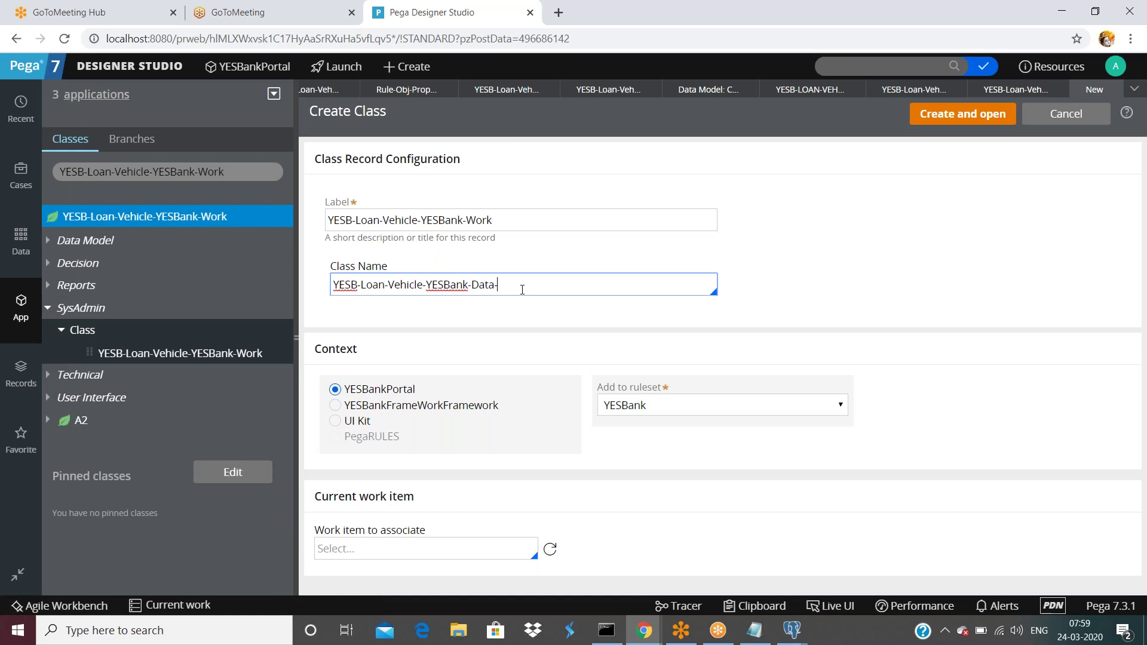
{"action": "type", "text": "Data-Country"}
{"action": "key", "text": "ctrl+a"}
{"action": "key", "text": "ctrl+c"}
{"action": "left_click", "coordinate": [526, 220]}
{"action": "key", "text": "ctrl+a"}
{"action": "key", "text": "ctrl+v"}
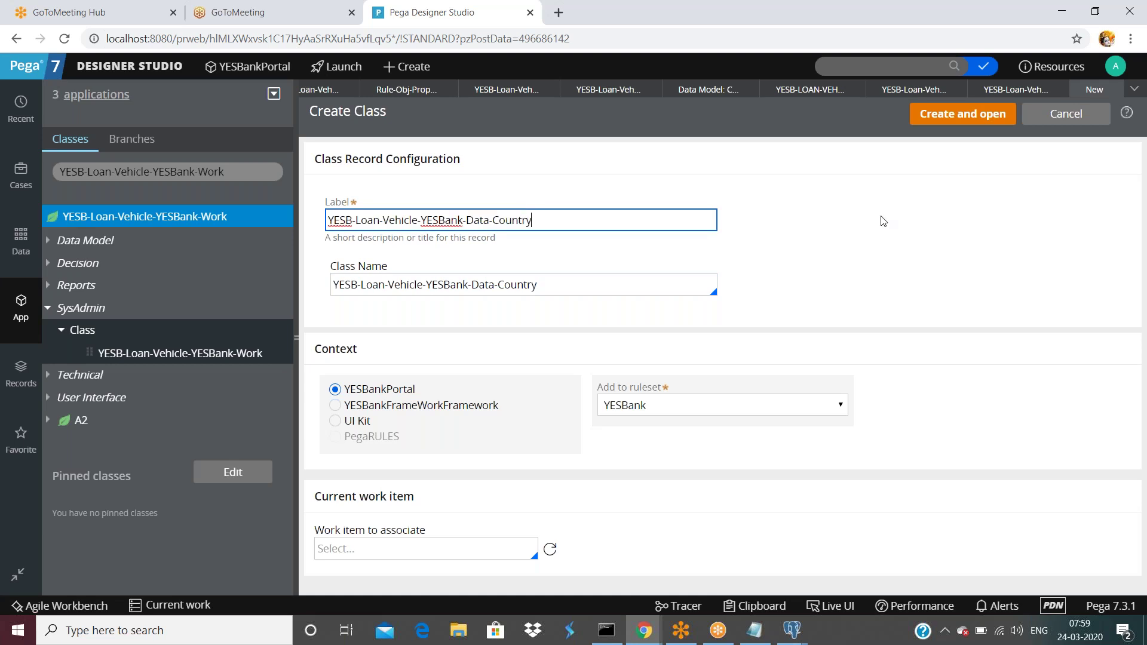
{"action": "left_click", "coordinate": [924, 113]}
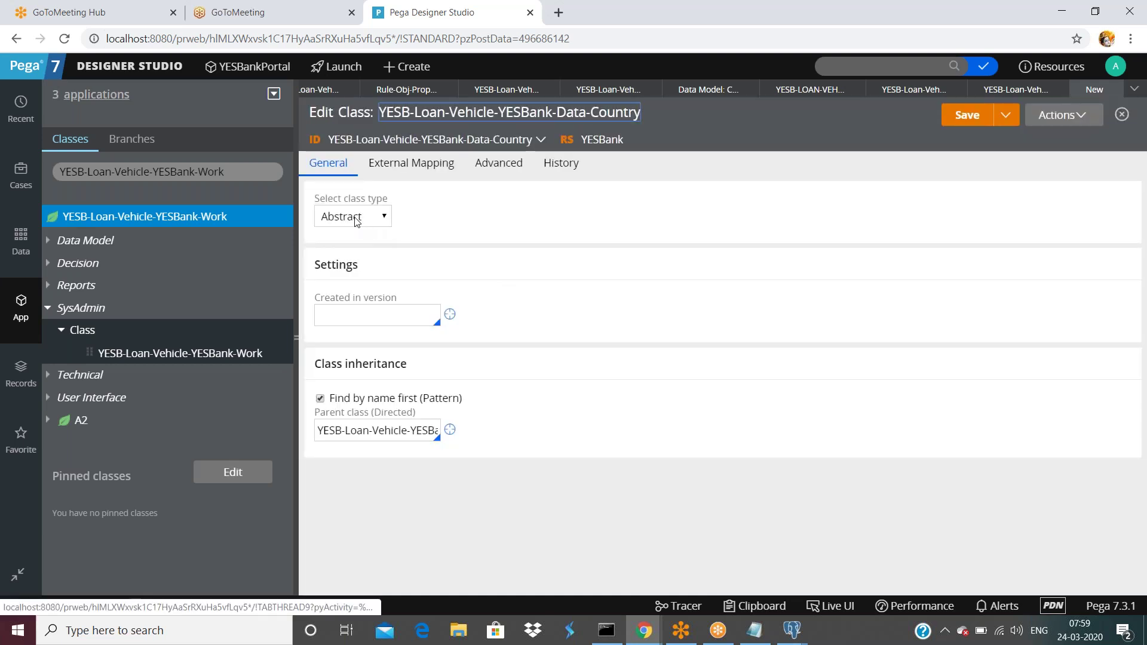
- Make Data-Country a concrete class group created in version 01-01-02
{"action": "left_click", "coordinate": [357, 219]}
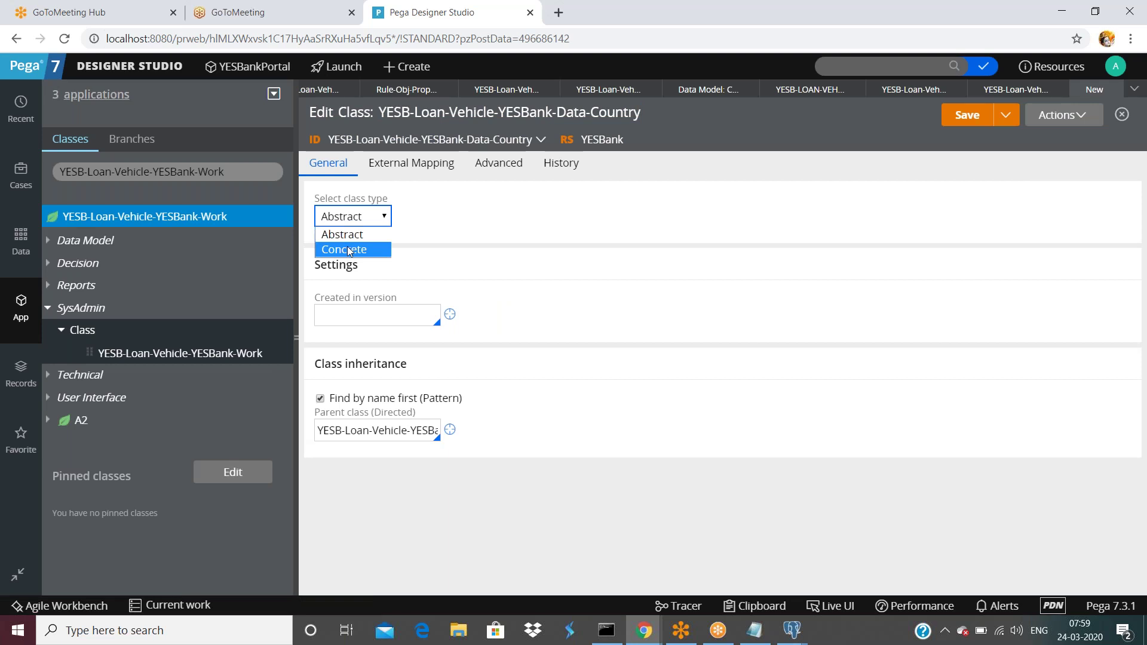
{"action": "left_click", "coordinate": [349, 250]}
{"action": "left_click", "coordinate": [350, 317]}
{"action": "left_click", "coordinate": [350, 349]}
{"action": "left_click", "coordinate": [354, 377]}
{"action": "left_click", "coordinate": [605, 346]}
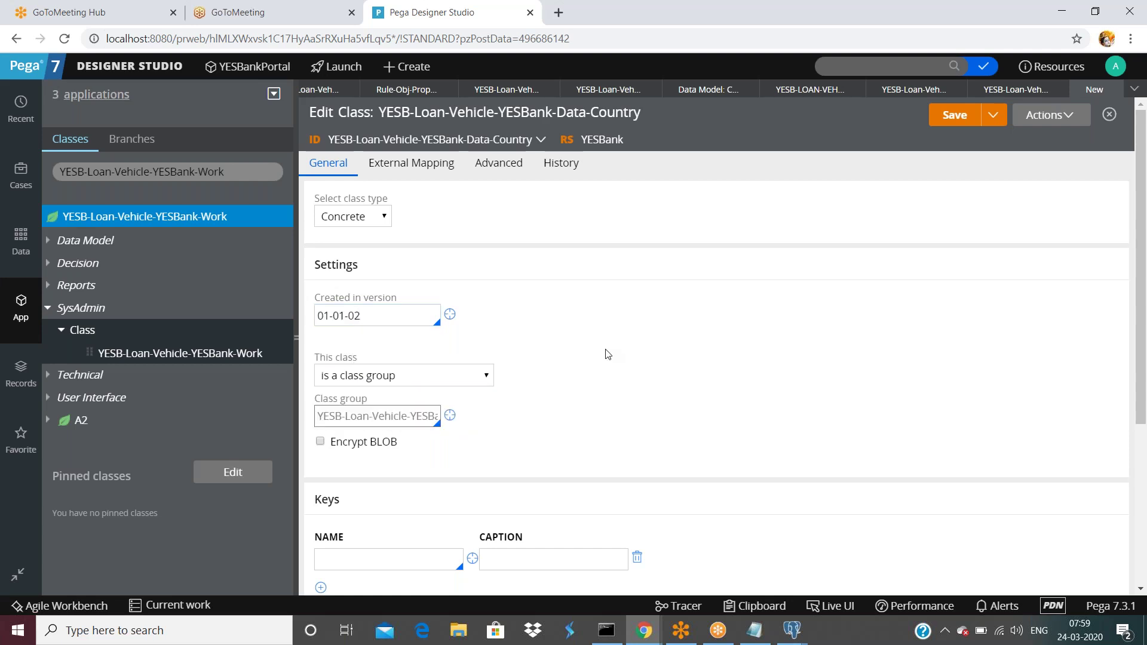
- Key the Data-Country class on pyID with caption 'instancce id'
{"action": "scroll", "coordinate": [605, 353], "scroll_direction": "down", "scroll_amount": 3}
{"action": "type", "text": "pyID"}
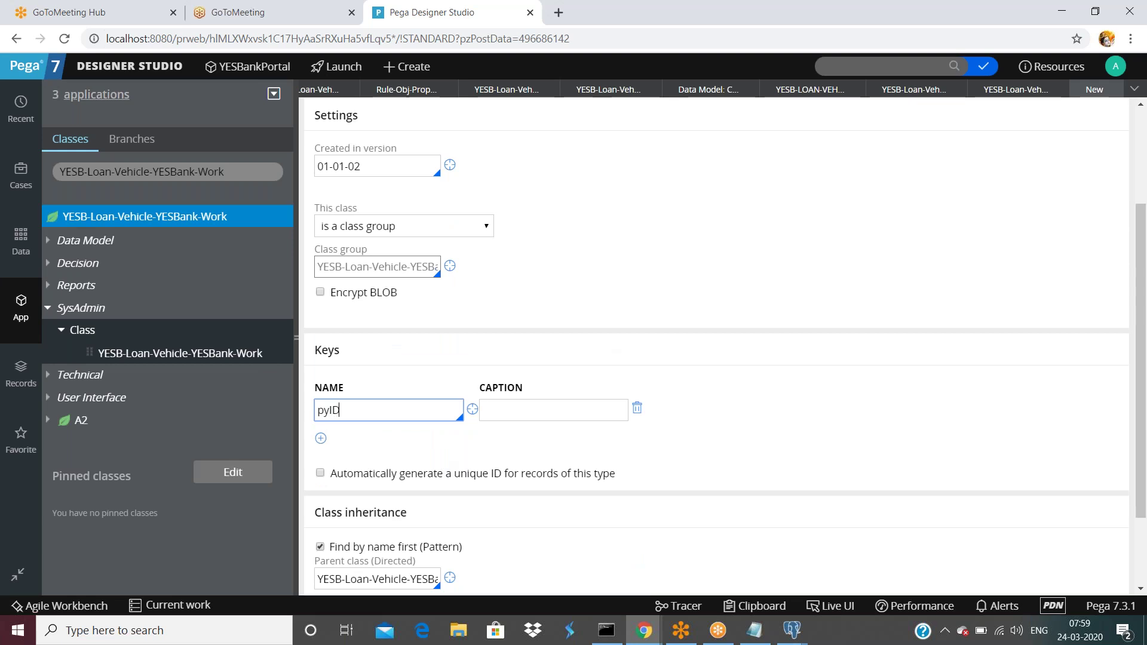
{"action": "key", "text": "Tab"}
{"action": "key", "text": "Tab"}
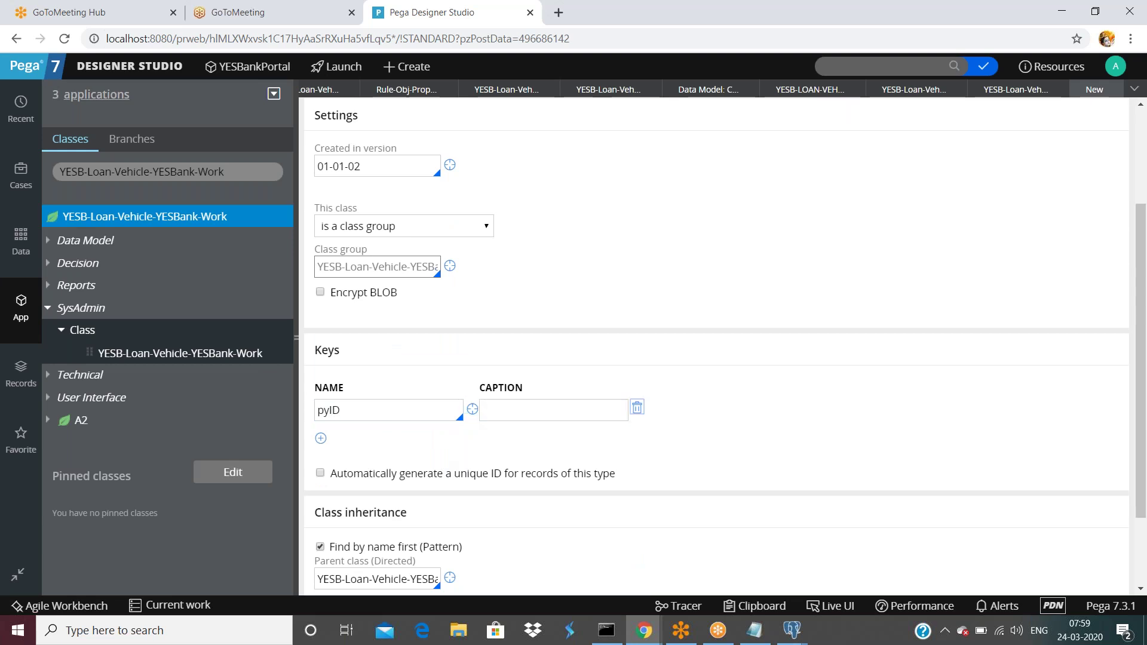
{"action": "left_click", "coordinate": [545, 419]}
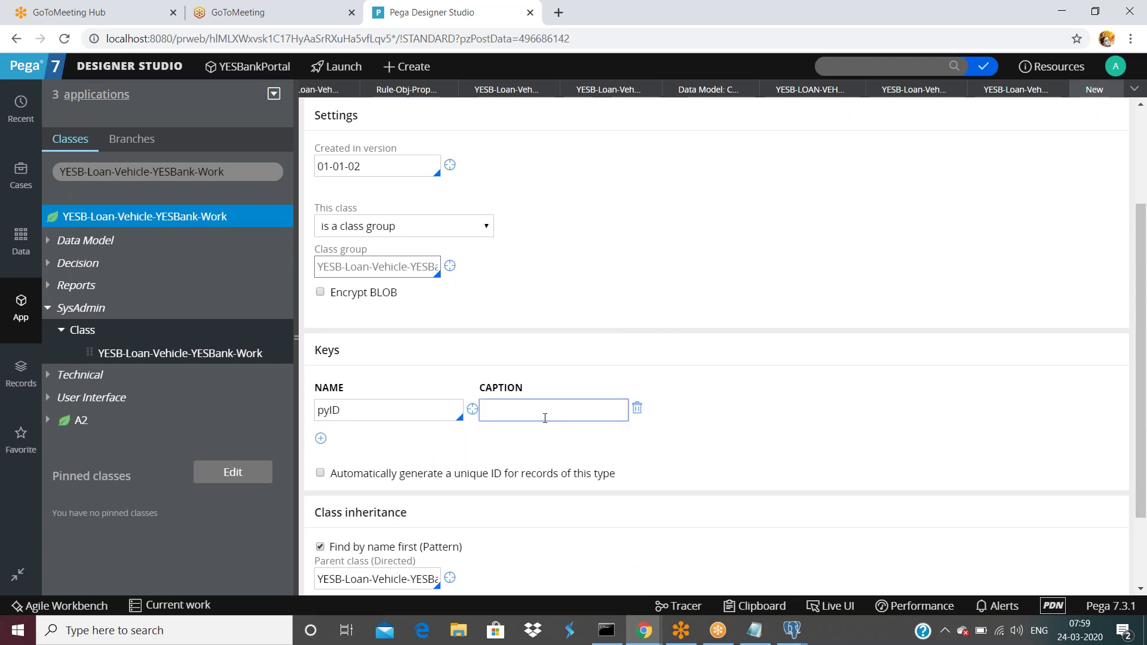
{"action": "type", "text": "instancce id"}
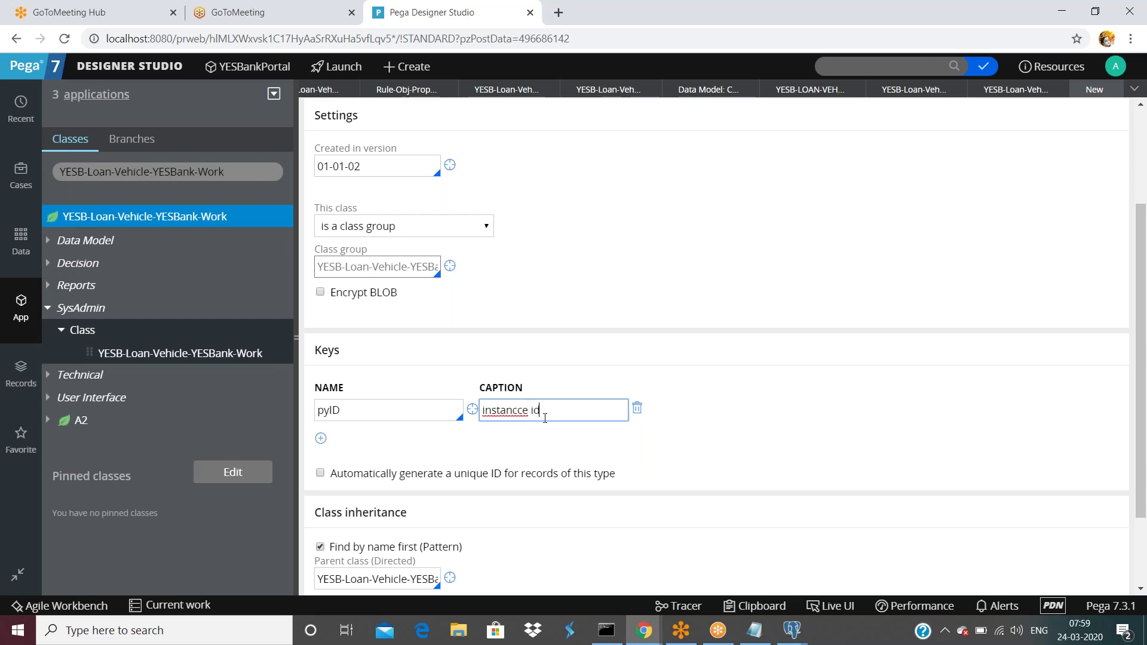
{"action": "scroll", "coordinate": [584, 436], "scroll_direction": "down", "scroll_amount": 1}
{"action": "scroll", "coordinate": [584, 440], "scroll_direction": "up", "scroll_amount": 3}
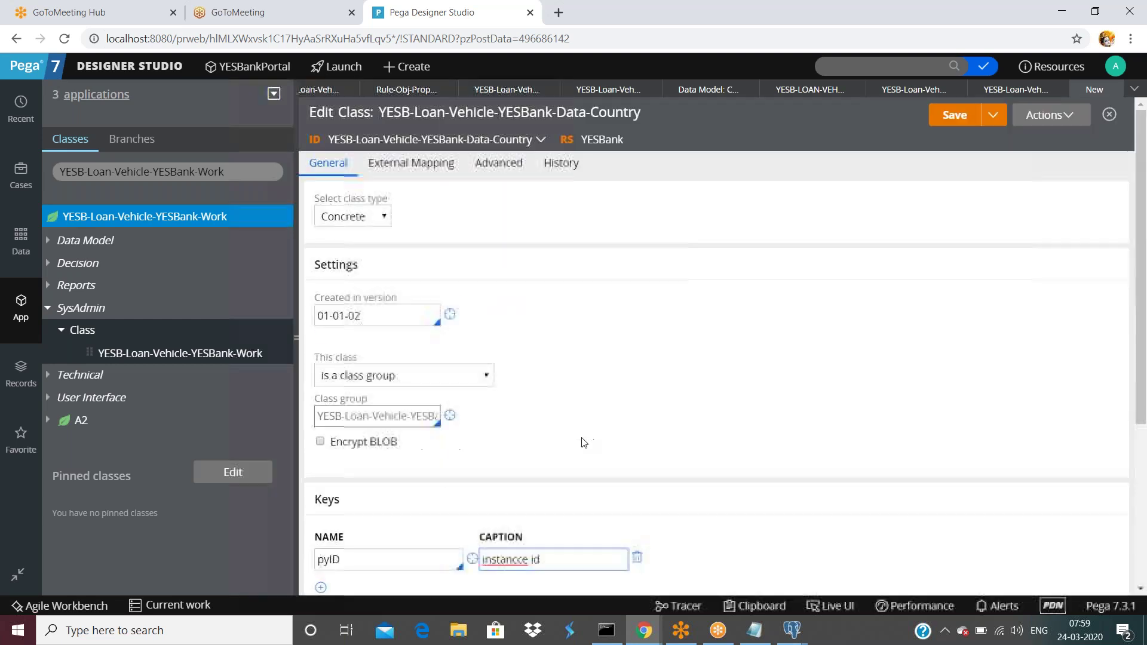
{"action": "scroll", "coordinate": [584, 444], "scroll_direction": "down", "scroll_amount": 3}
{"action": "scroll", "coordinate": [709, 313], "scroll_direction": "up", "scroll_amount": 3}
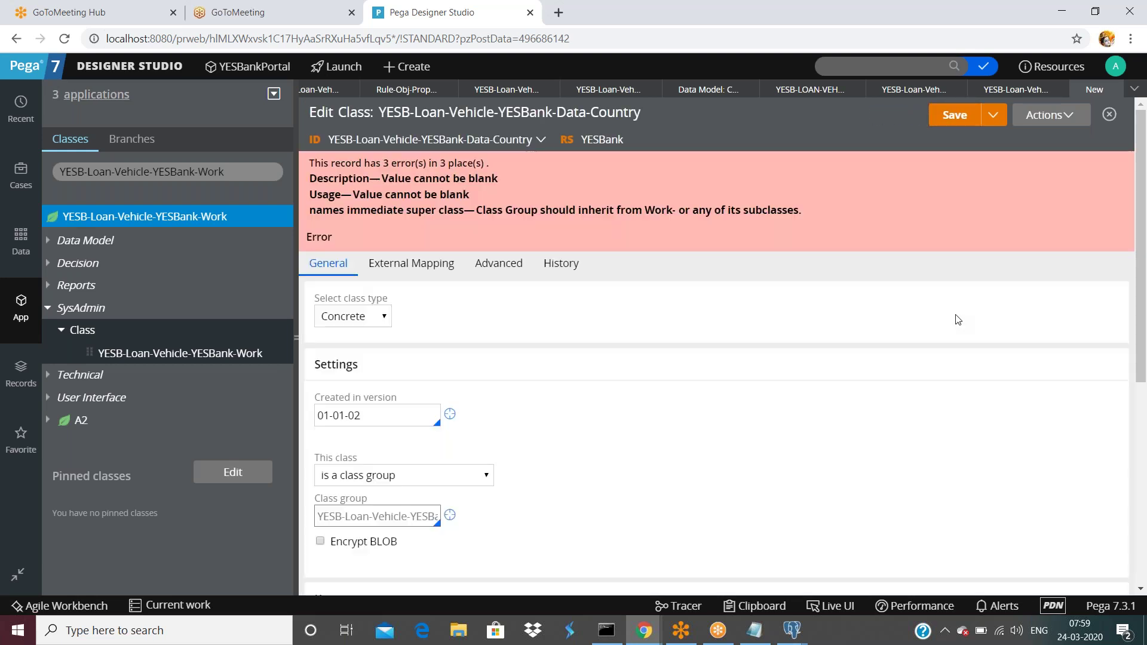
- Enter description 'aDSAF' and usage 'DSAFDSA' on the History tab and save
{"action": "left_click", "coordinate": [562, 266]}
{"action": "left_click", "coordinate": [468, 372]}
{"action": "type", "text": "aDSAF"}
{"action": "left_click", "coordinate": [456, 487]}
{"action": "type", "text": "DSAFDSA"}
{"action": "left_click", "coordinate": [955, 115]}
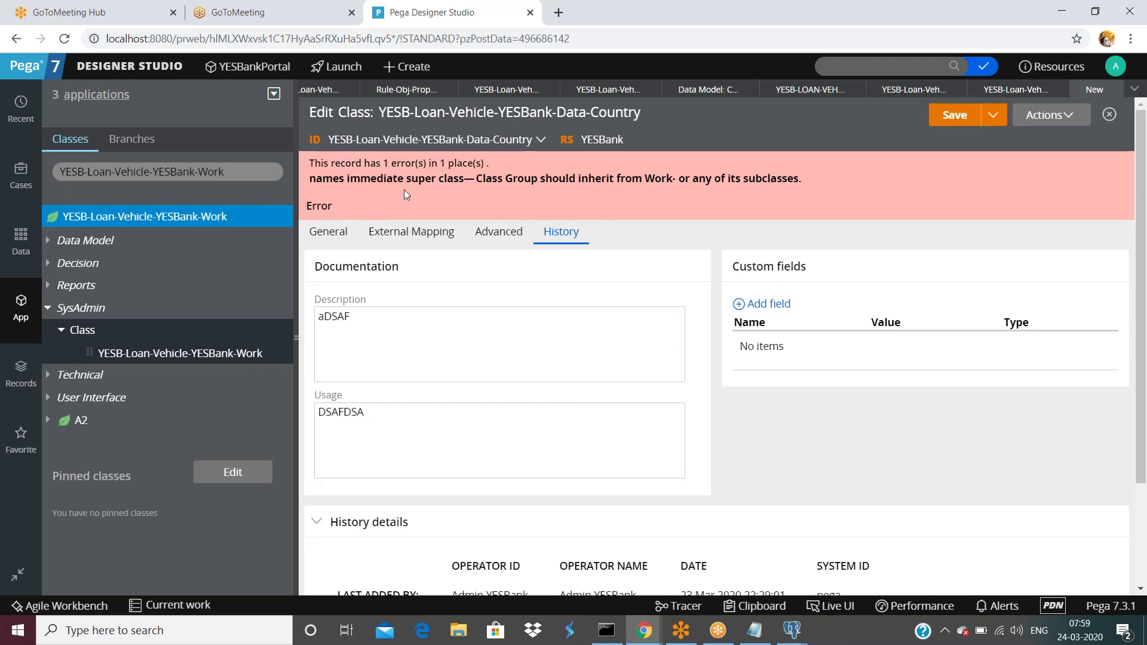
- Check the General tab's Class group and Parent class against the remaining inheritance error
{"action": "left_click", "coordinate": [328, 231]}
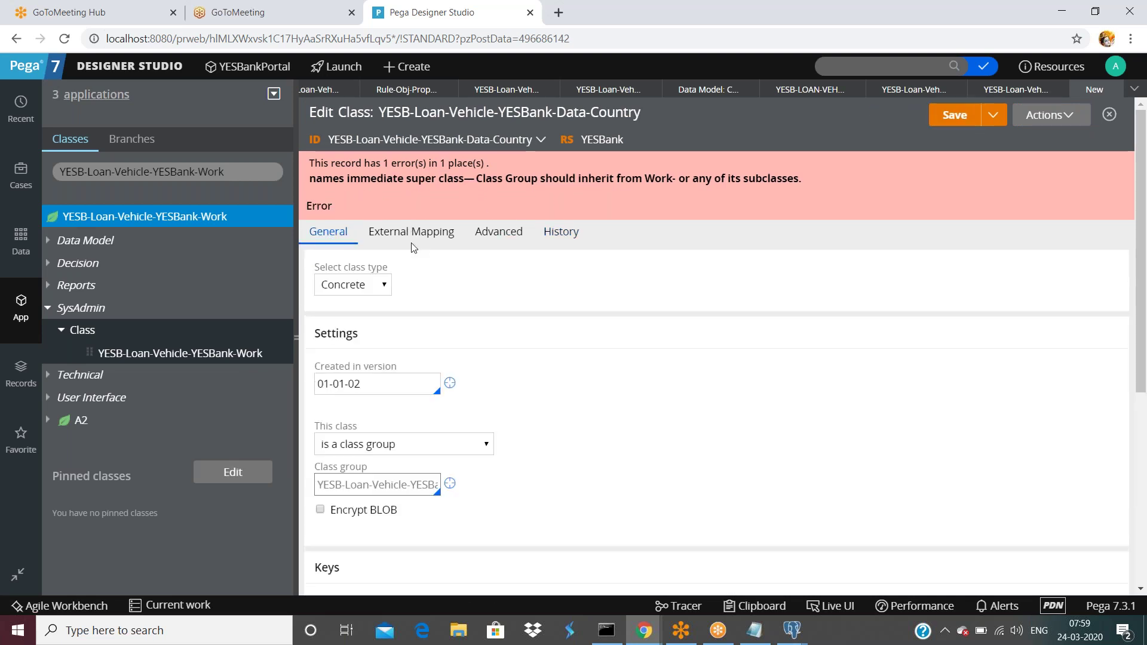
{"action": "scroll", "coordinate": [452, 319], "scroll_direction": "down", "scroll_amount": 1}
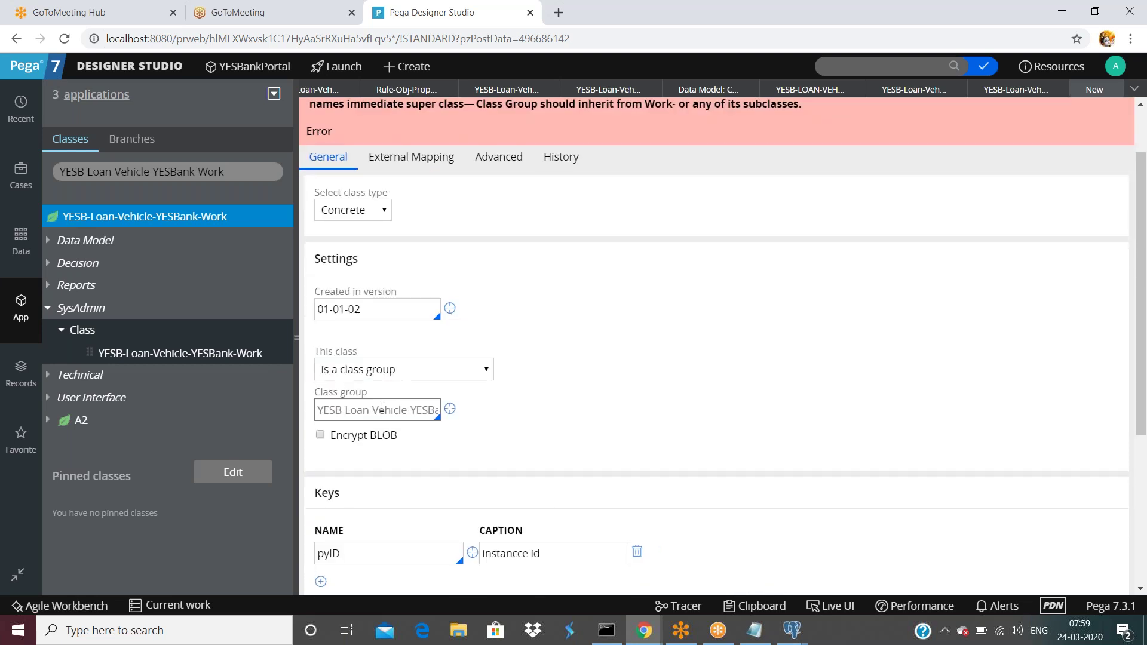
{"action": "left_click_drag", "start_coordinate": [339, 410], "coordinate": [517, 414]}
{"action": "left_click", "coordinate": [413, 408]}
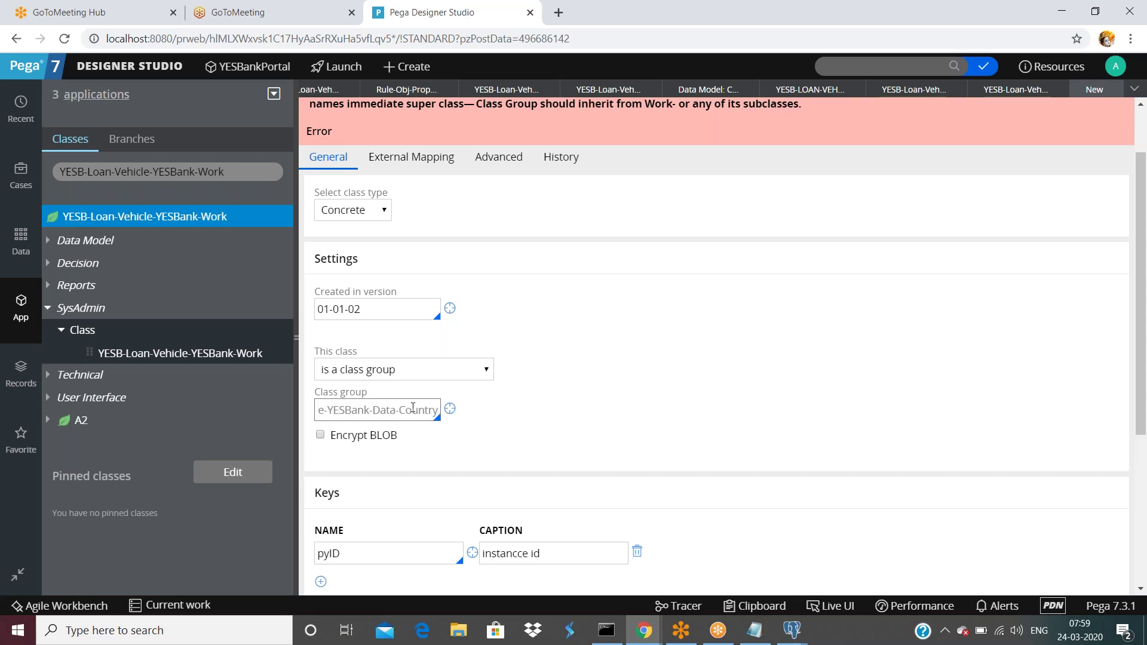
{"action": "scroll", "coordinate": [528, 395], "scroll_direction": "up", "scroll_amount": 2}
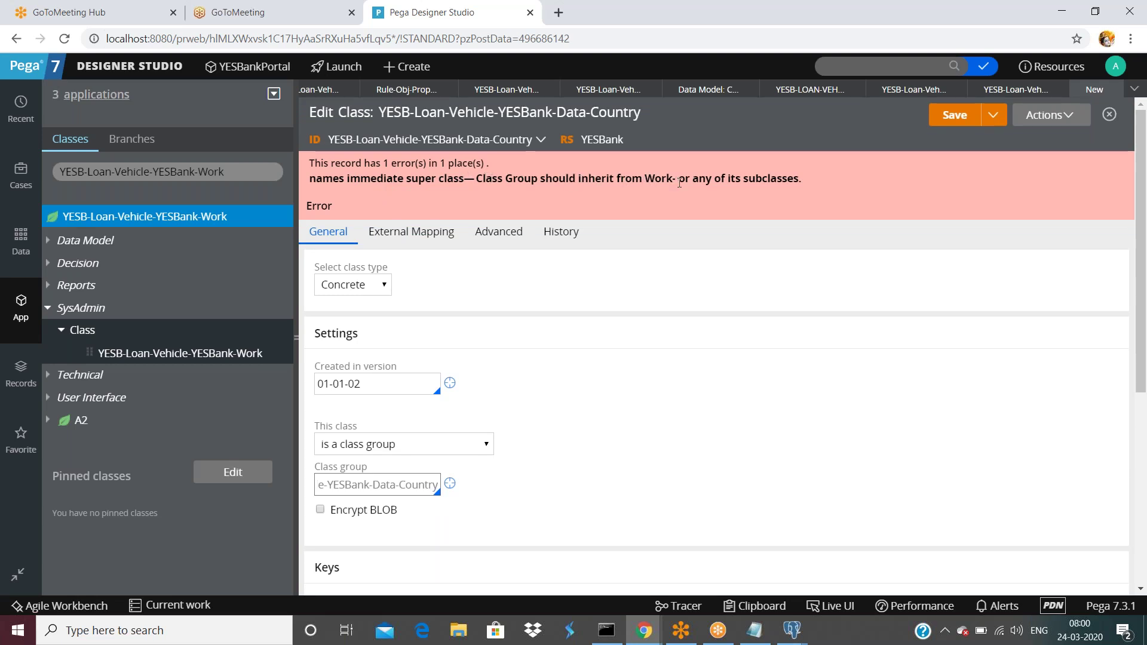
{"action": "scroll", "coordinate": [658, 331], "scroll_direction": "down", "scroll_amount": 5}
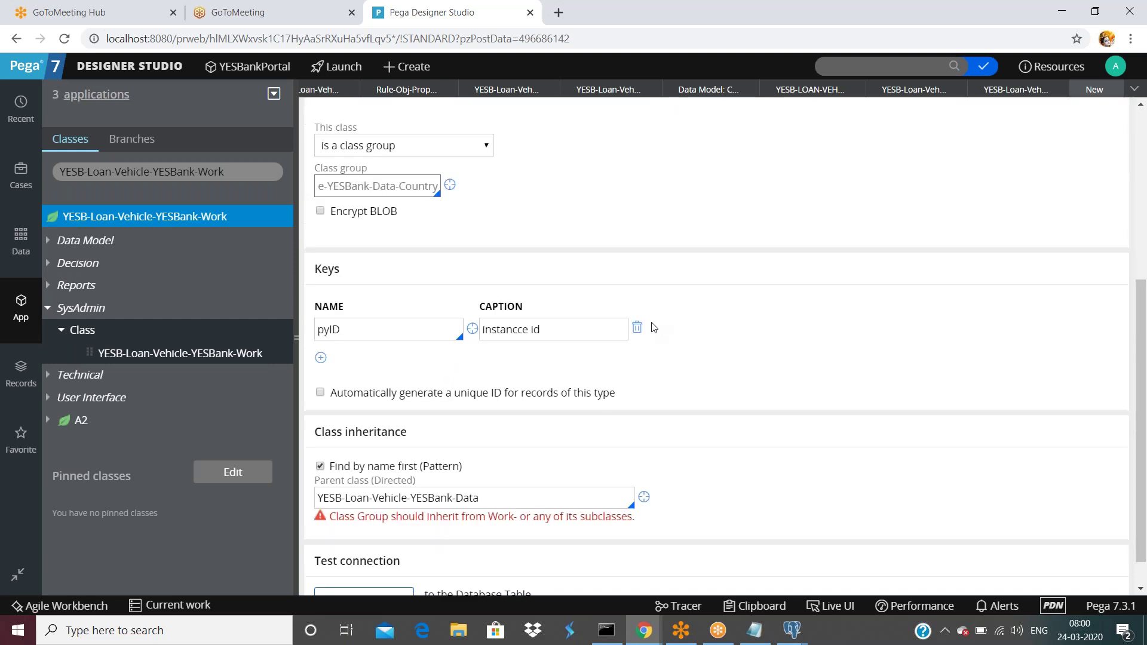
{"action": "scroll", "coordinate": [654, 327], "scroll_direction": "up", "scroll_amount": 5}
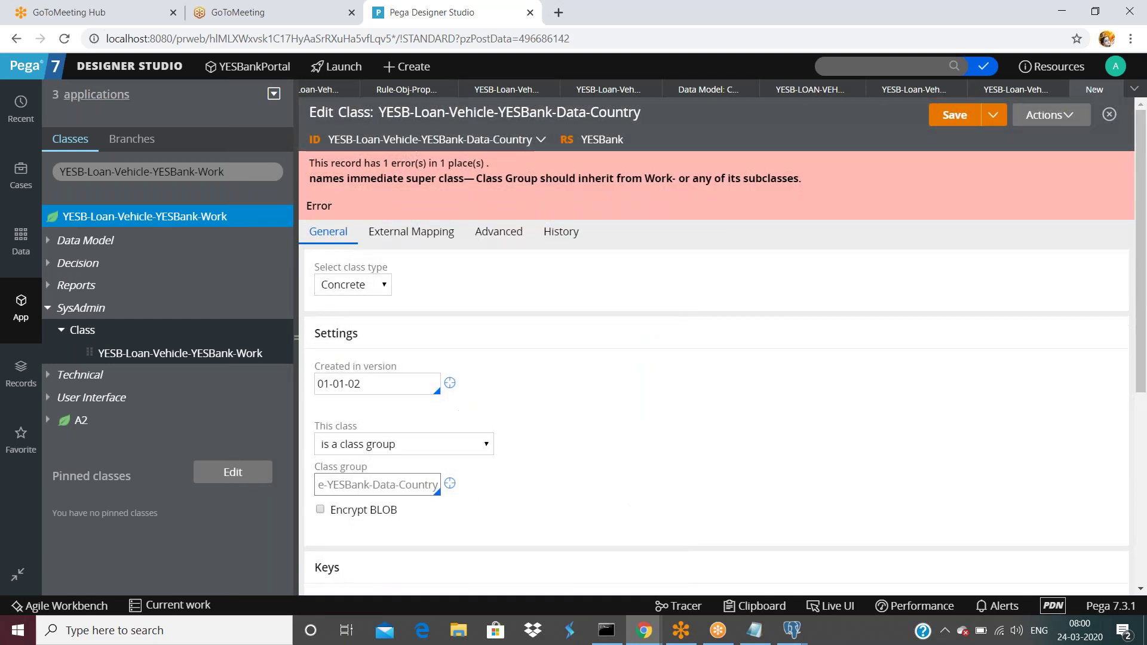